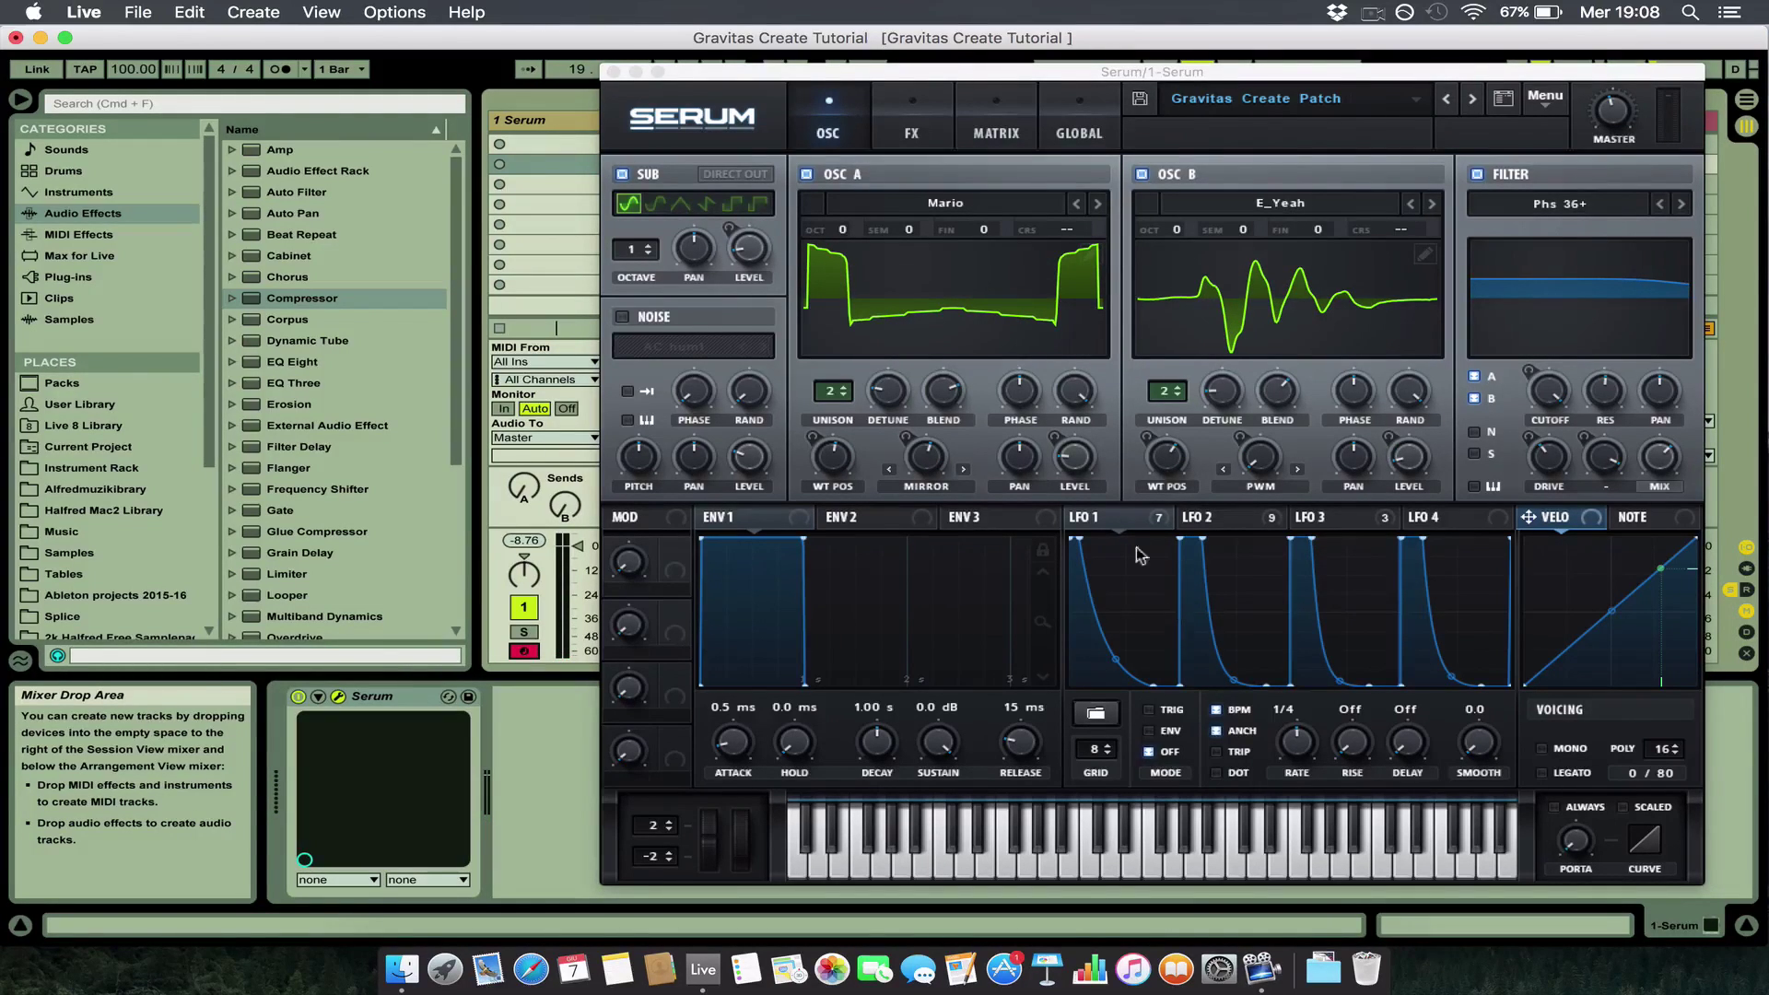
Examine the shapes of LFO 1 and LFO 2 and the destinations each one modulates in the Serum patch.
left_click(1126, 519)
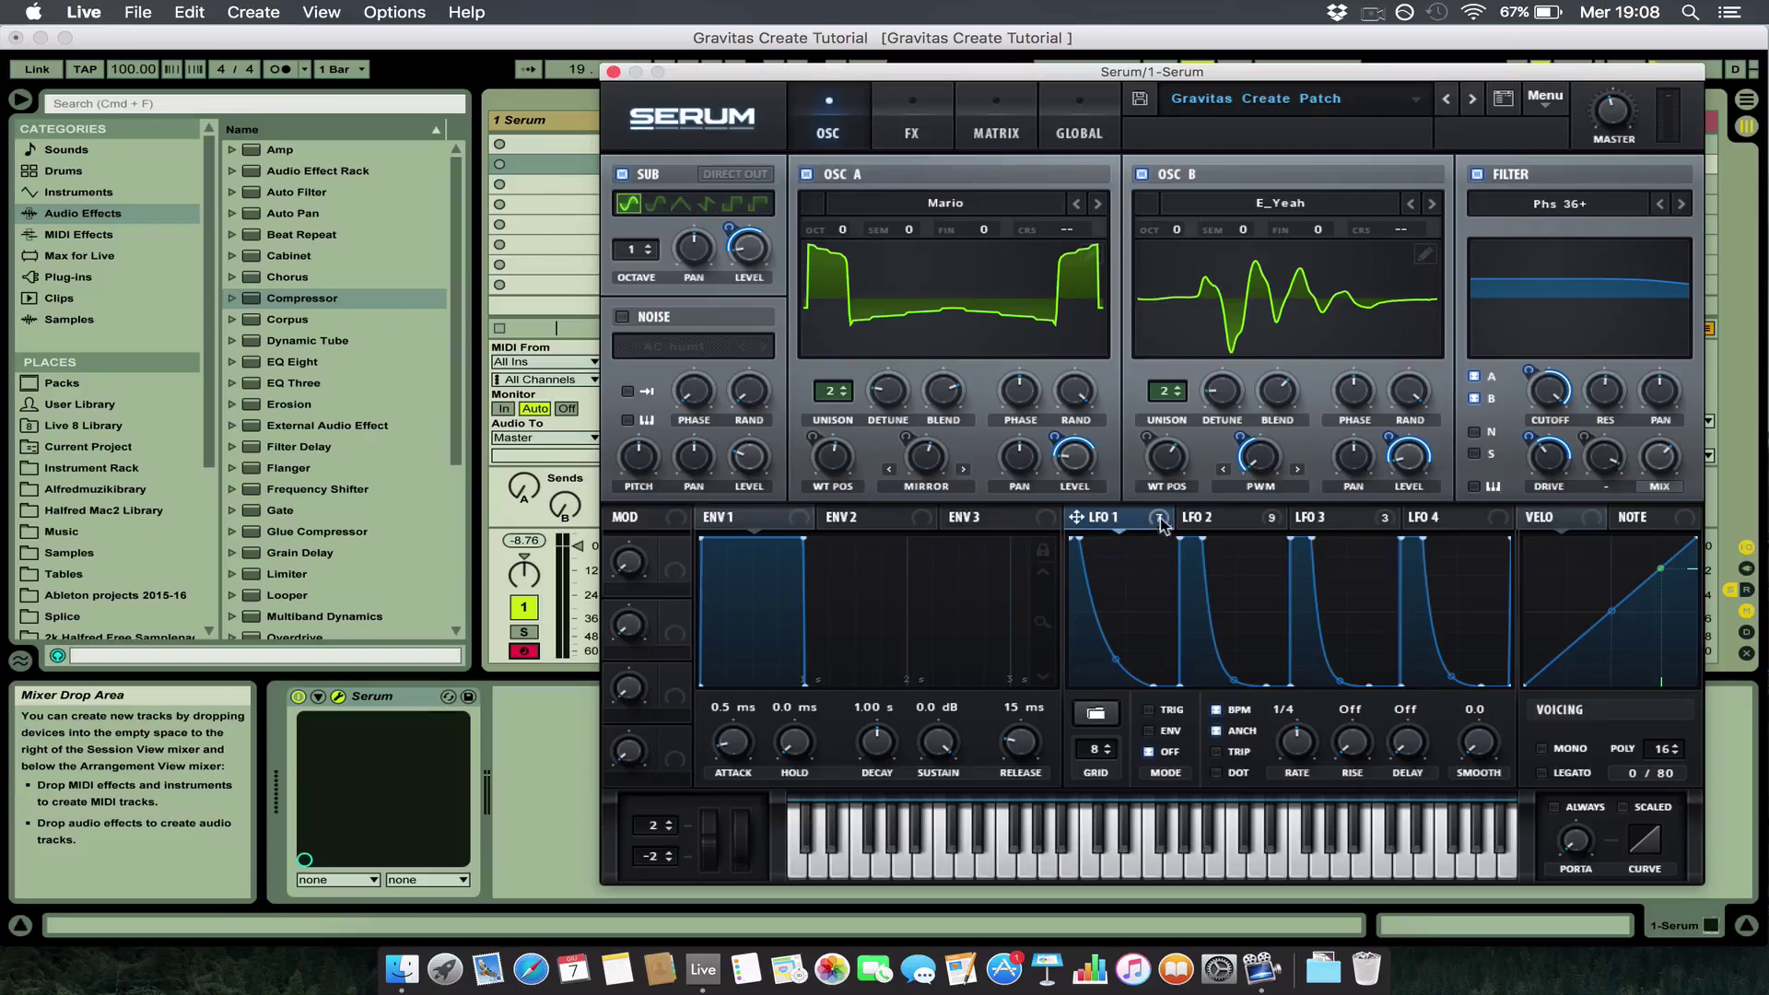
mouse_move(1160, 521)
left_click(1248, 520)
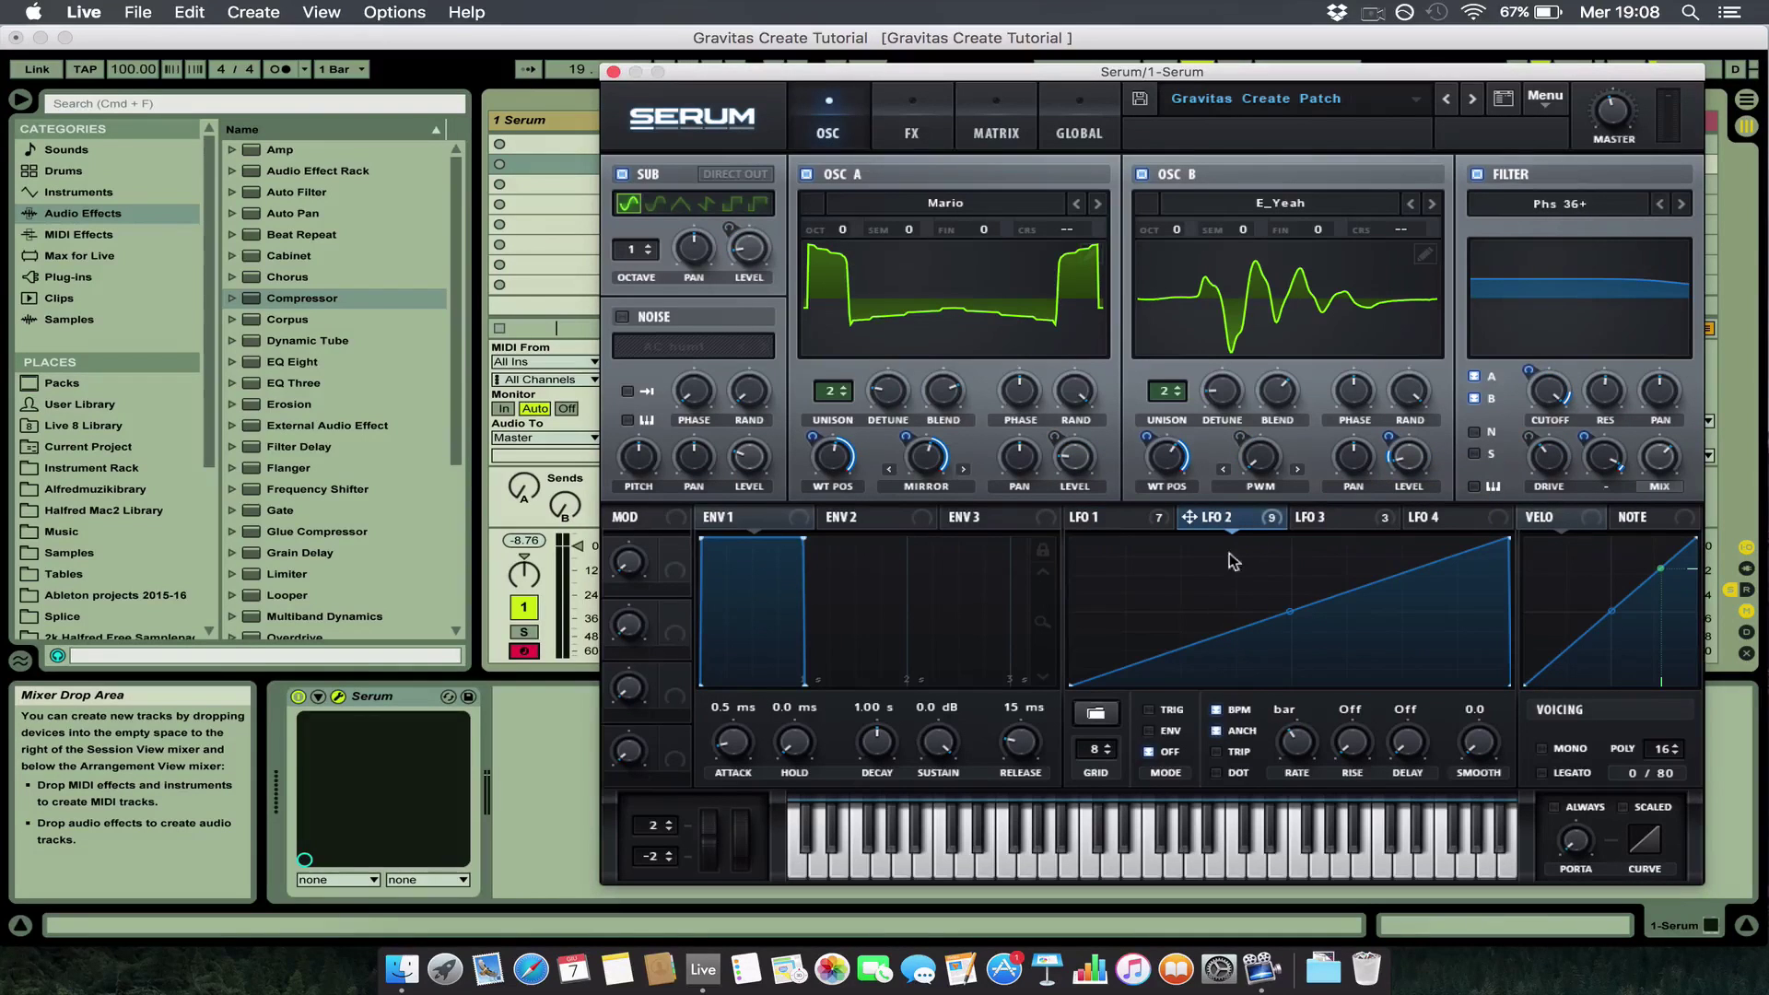
mouse_move(1274, 522)
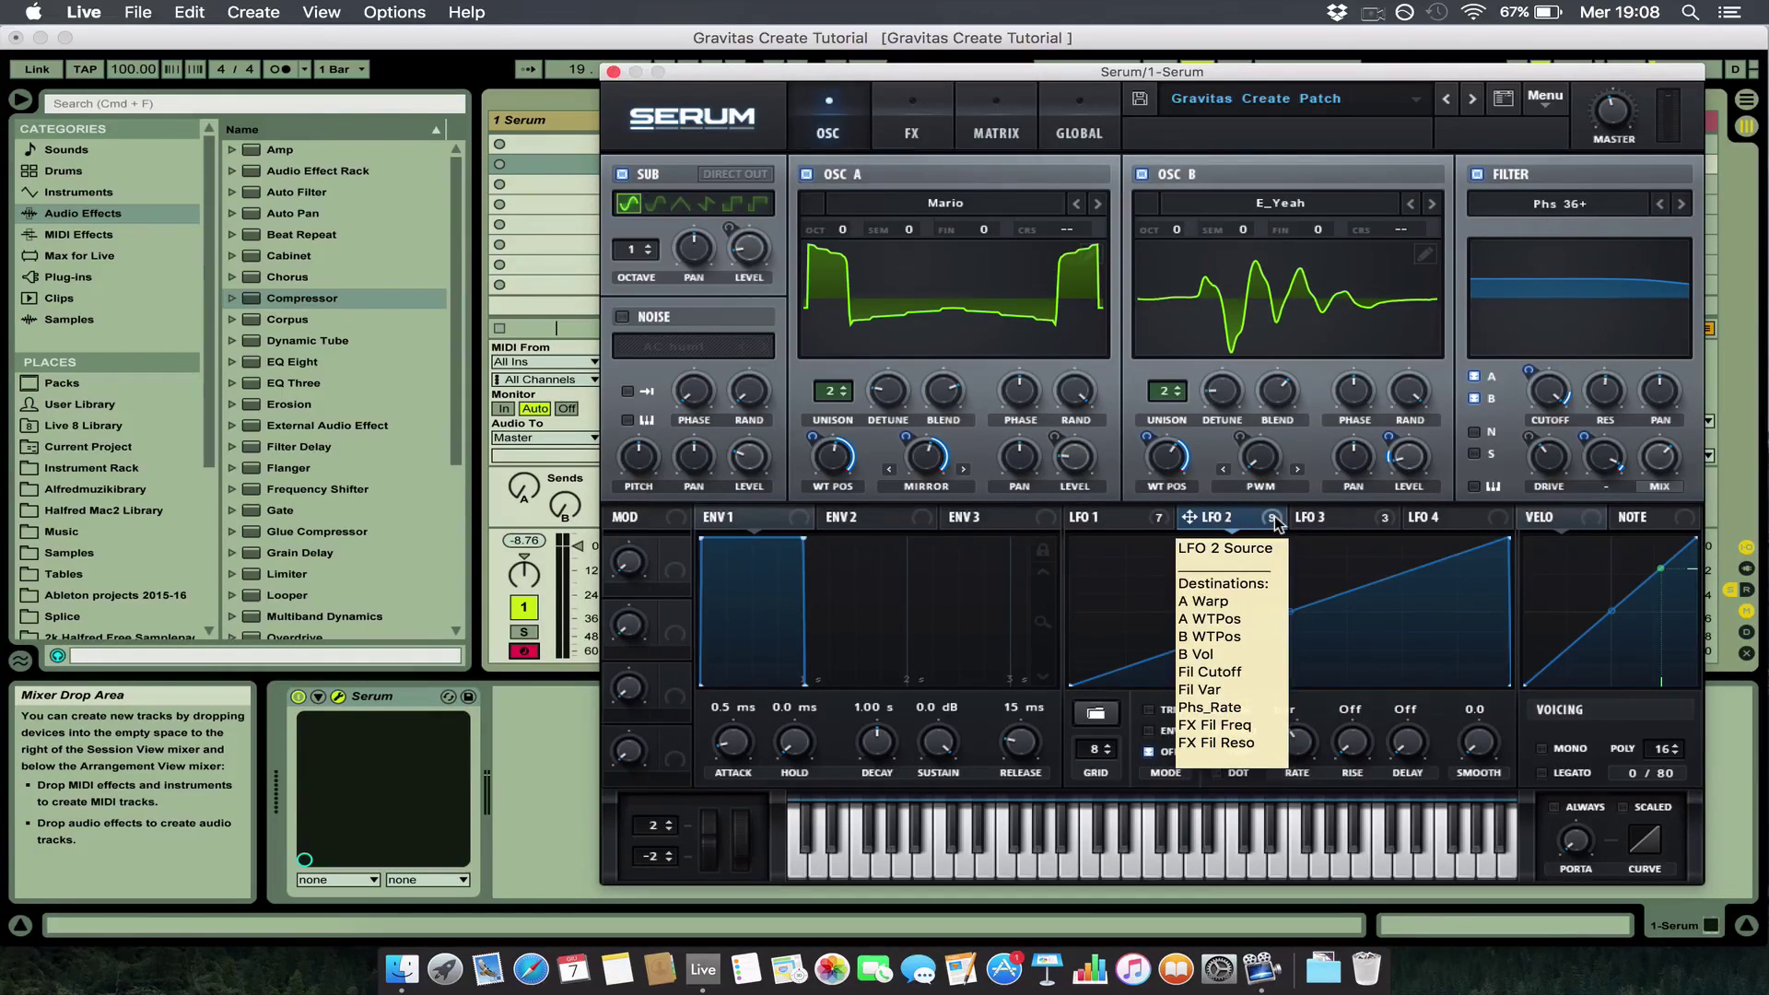
Close the Serum plug-in window.
left_click_drag(1139, 77, 1133, 68)
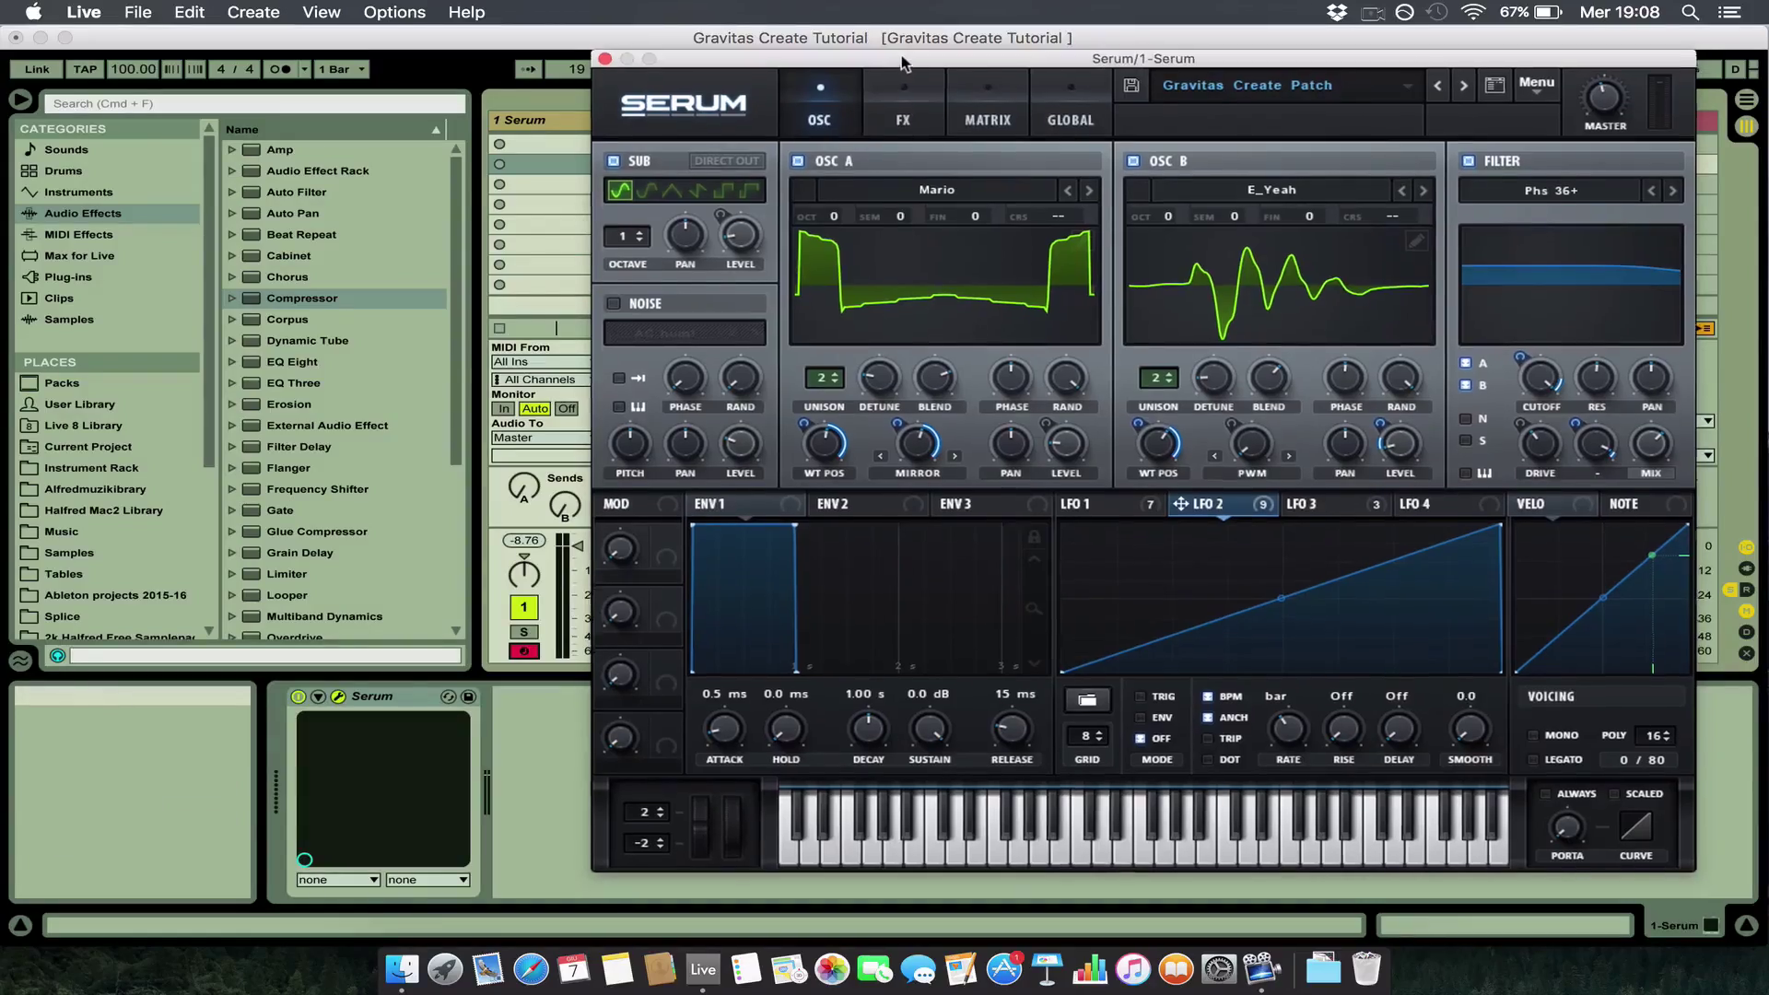
left_click_drag(901, 63, 898, 63)
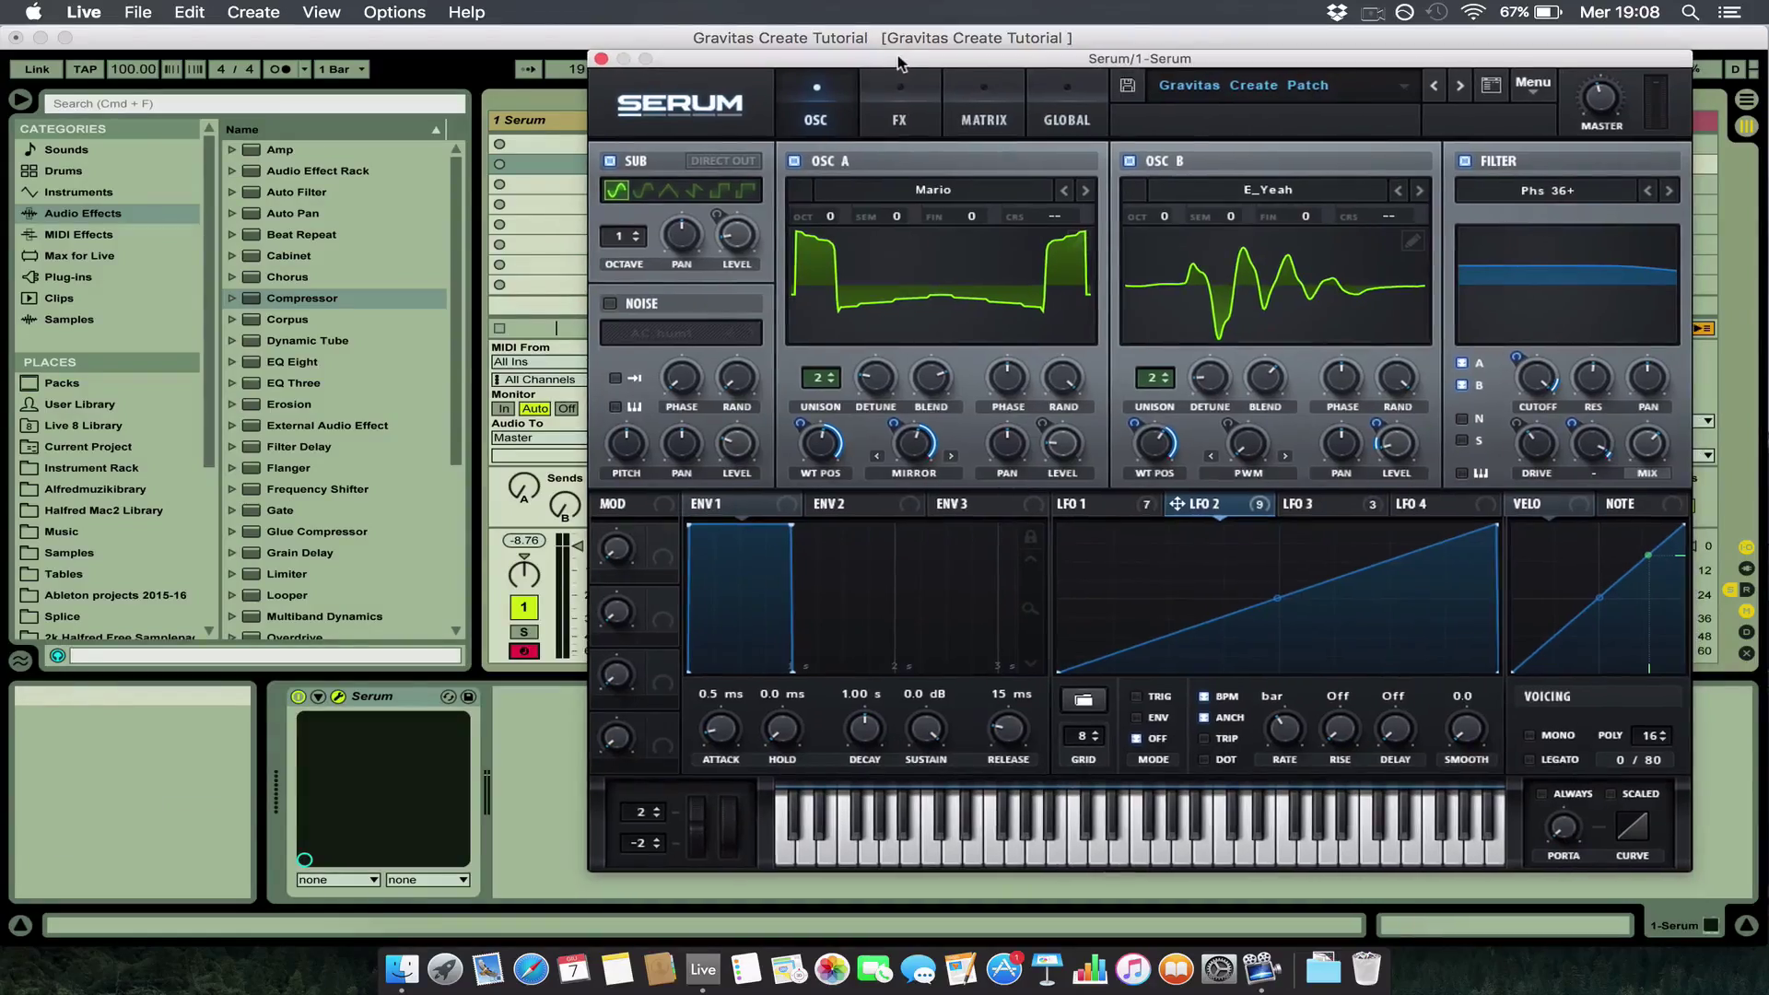
left_click(599, 58)
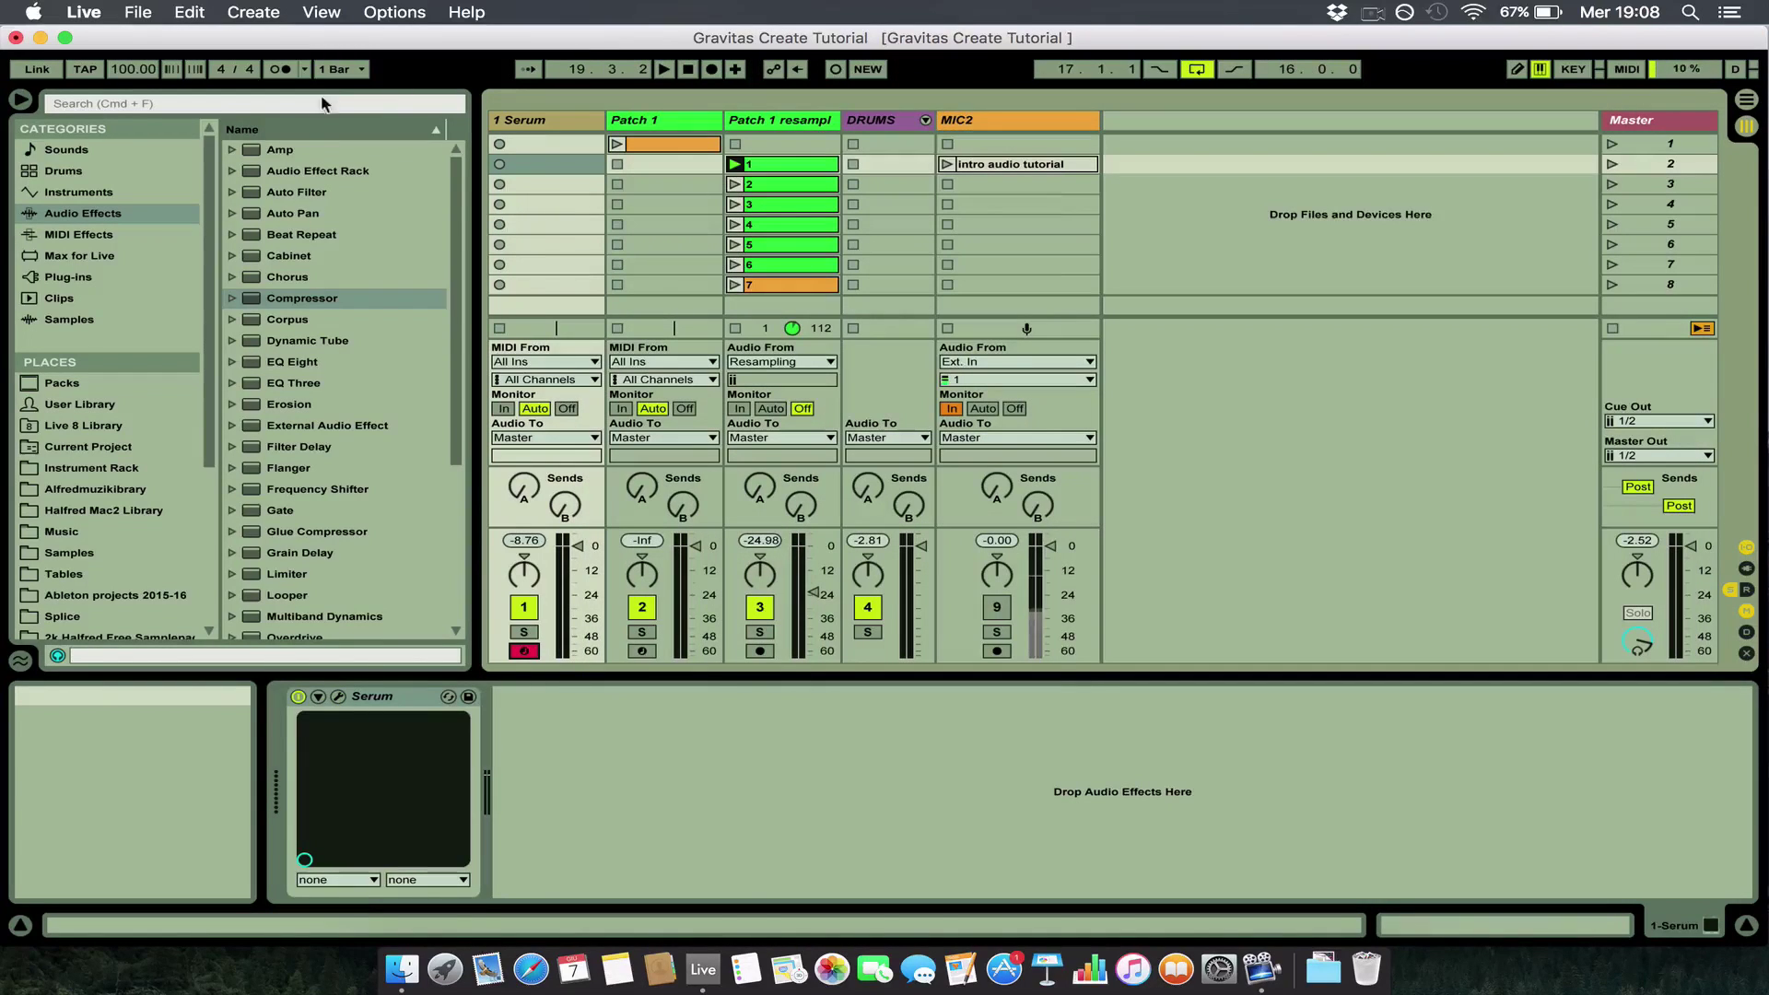
Search the Max for Live devices for "random" and expand the Max Audio Effect results.
key("super+f")
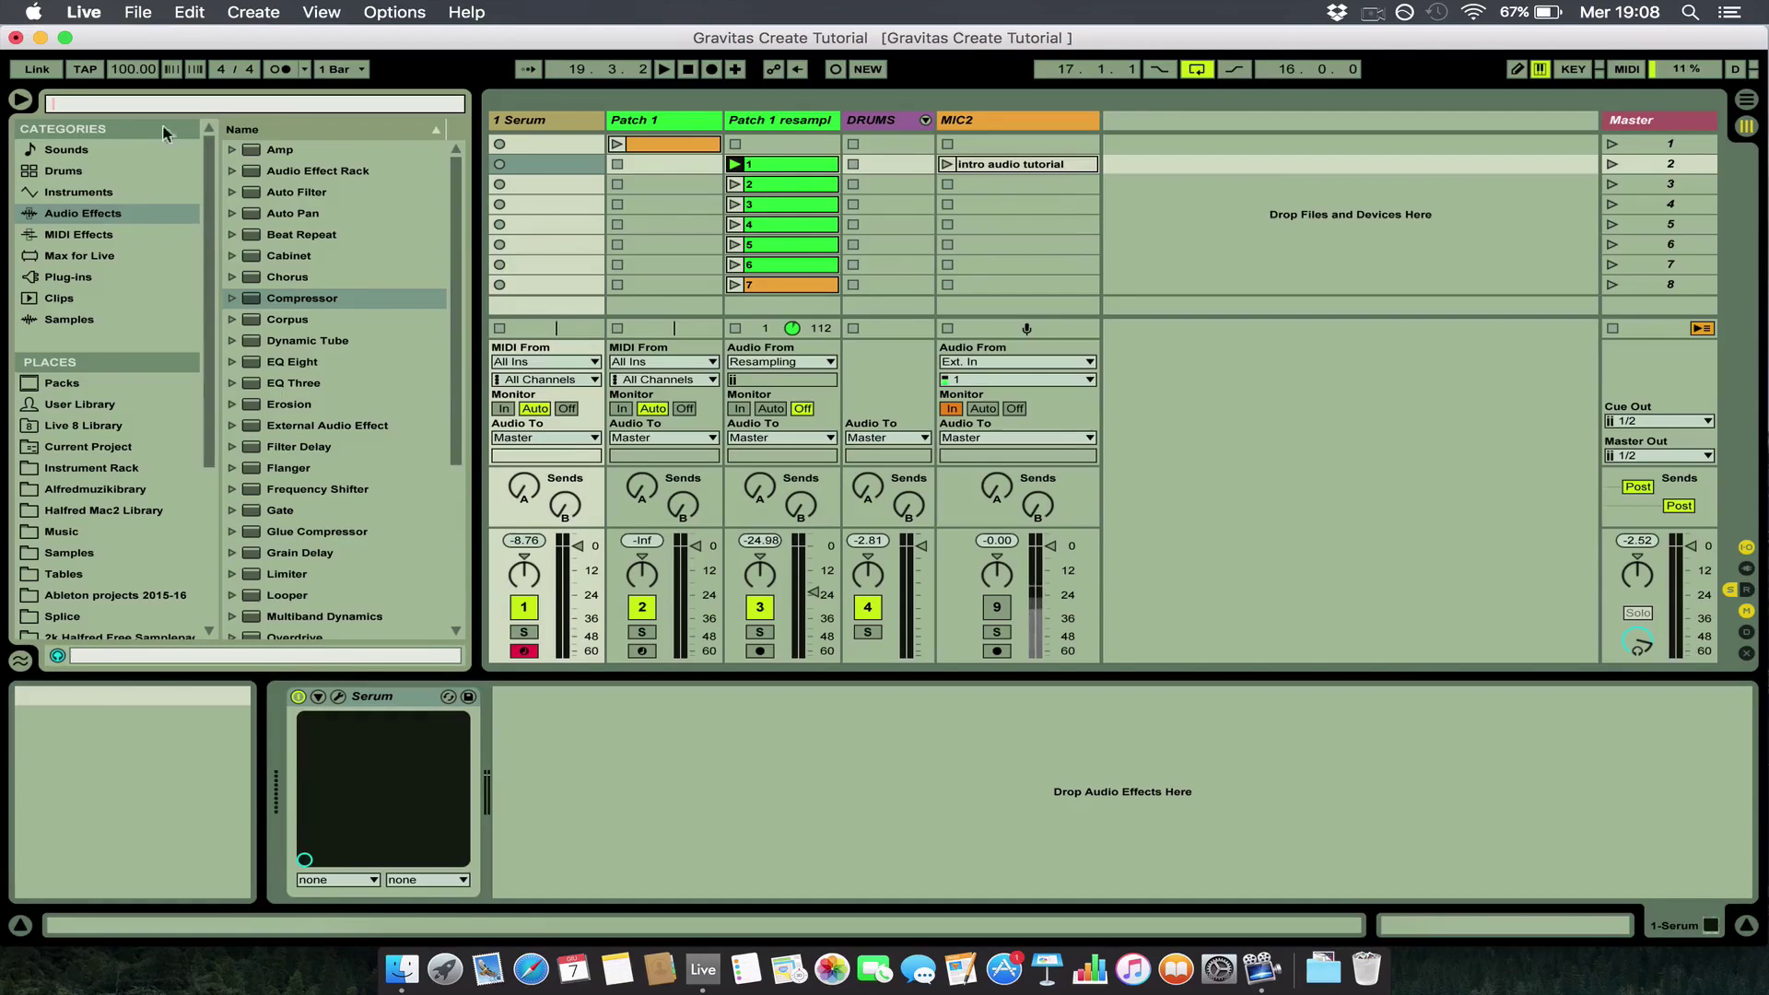
left_click(92, 259)
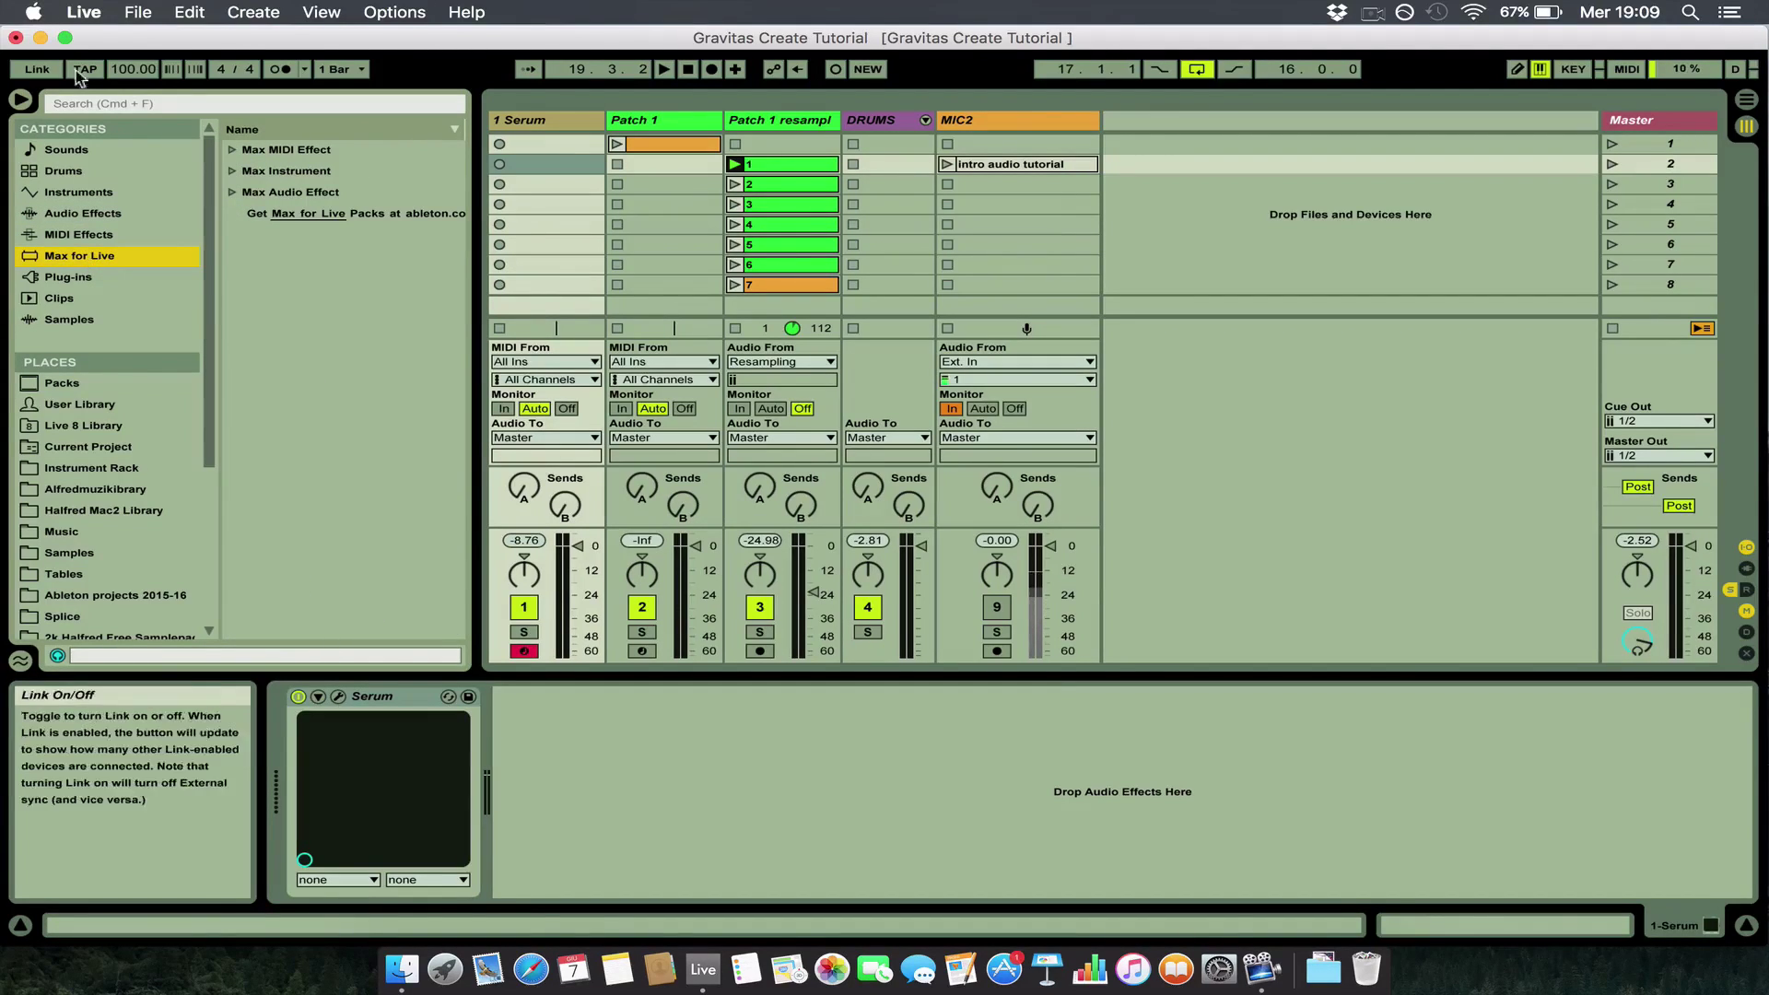
left_click(91, 101)
type("ra")
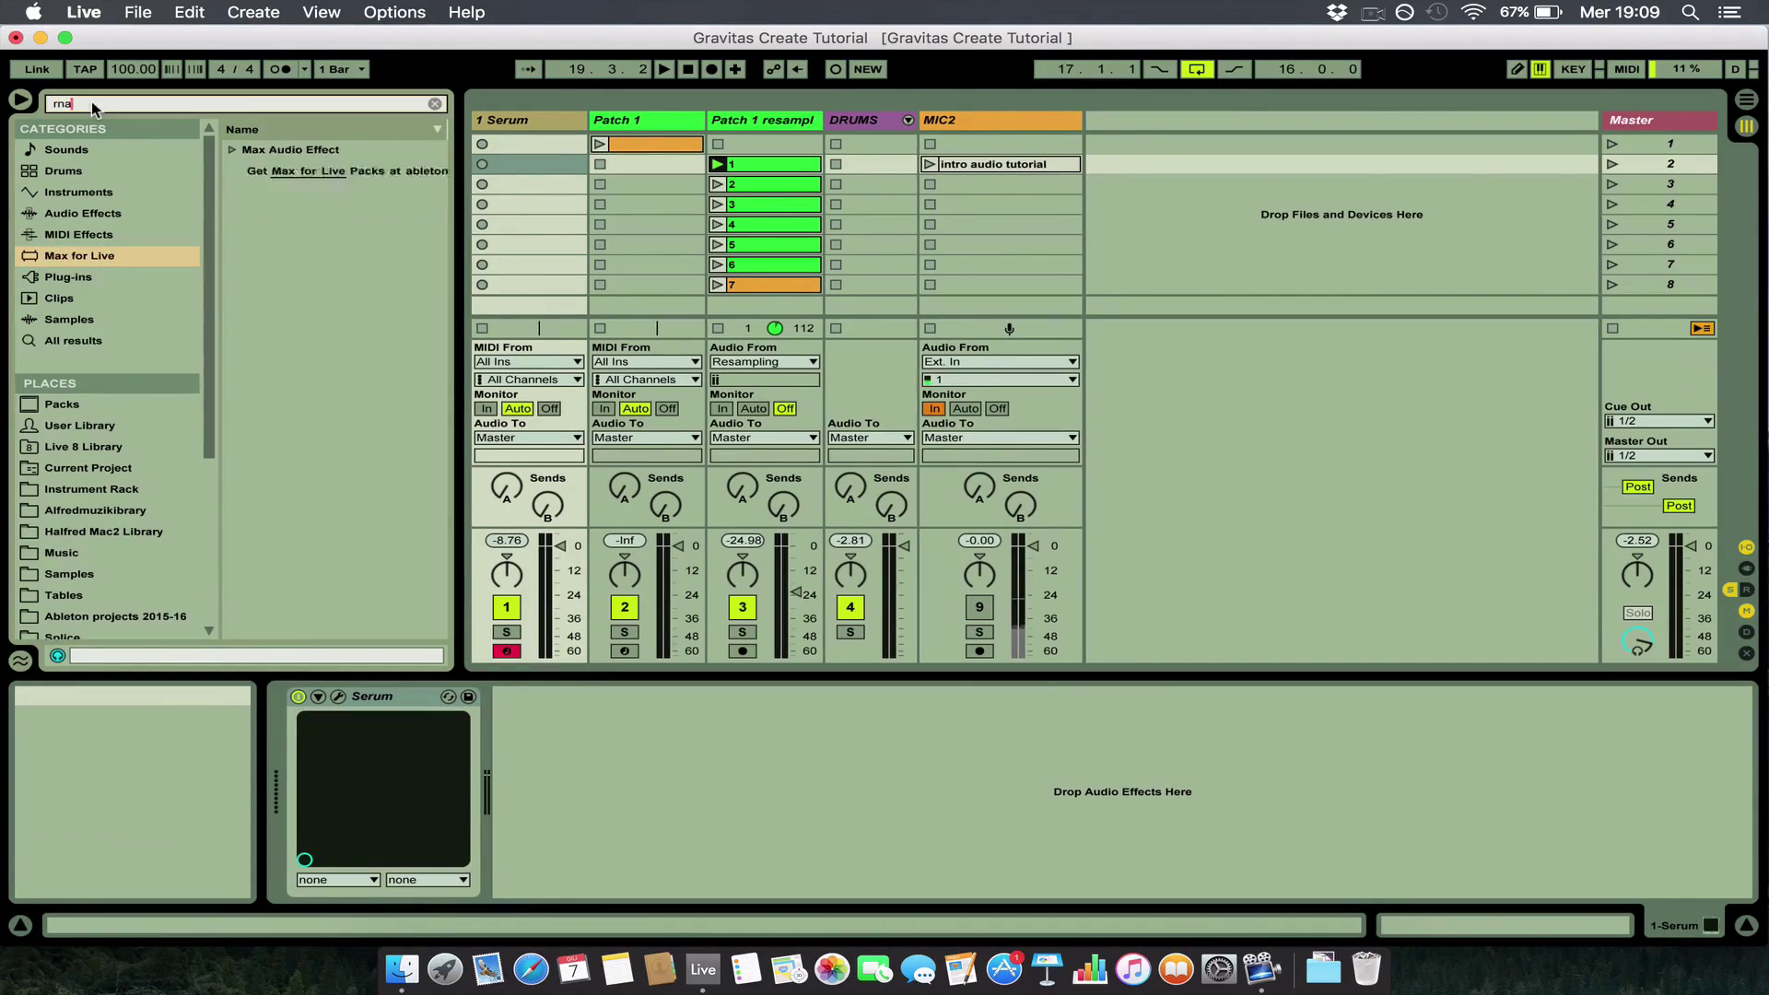
type("ndom")
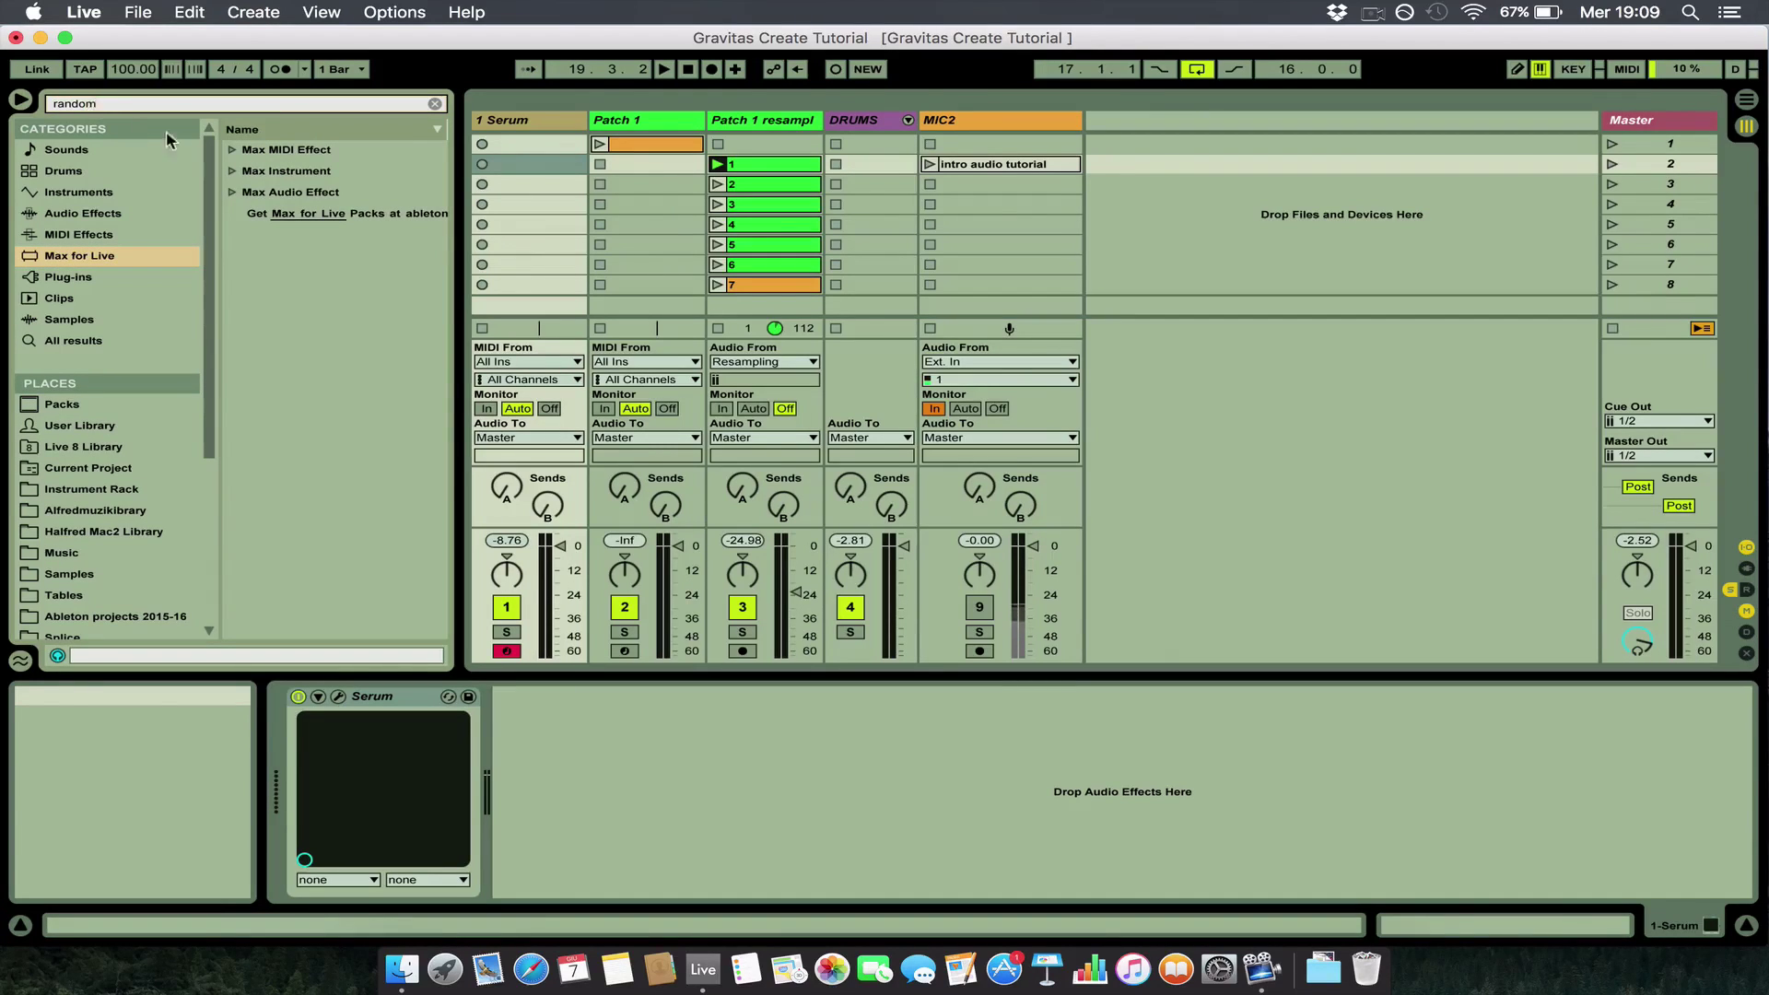
left_click(232, 194)
Add Device Randomizer after Serum on the 1 Serum track and map it to the Serum device.
left_click_drag(315, 239, 696, 771)
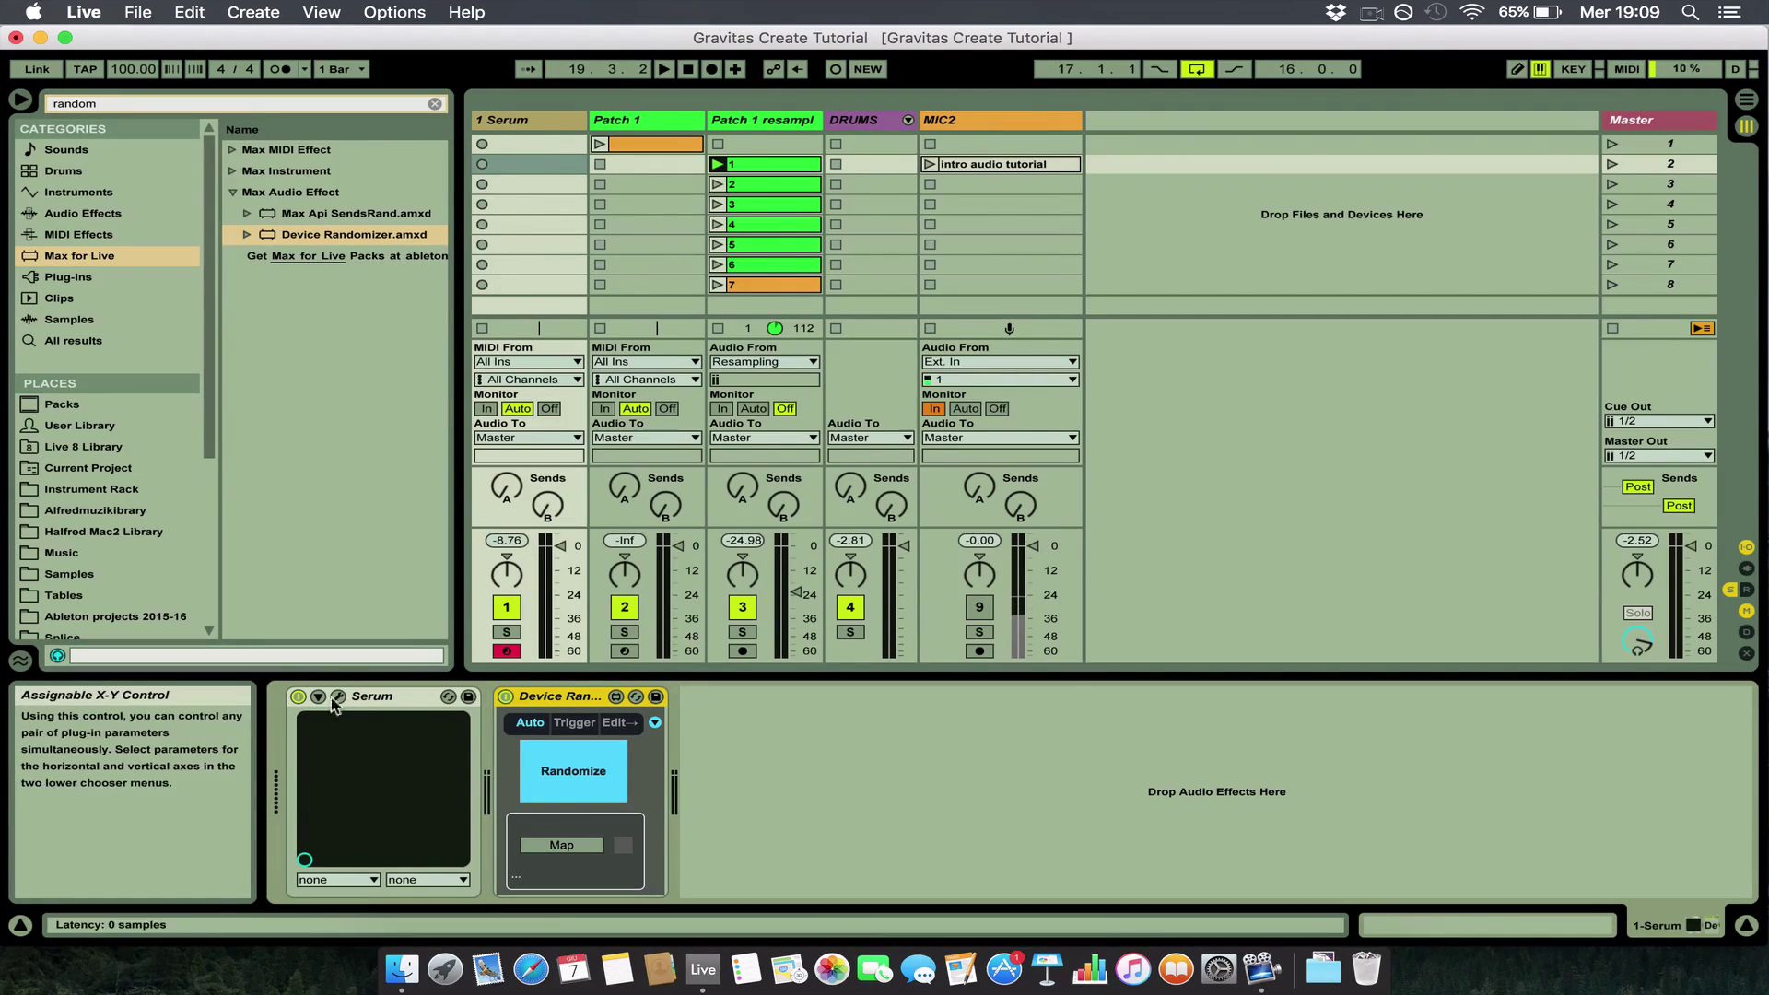
left_click(575, 786)
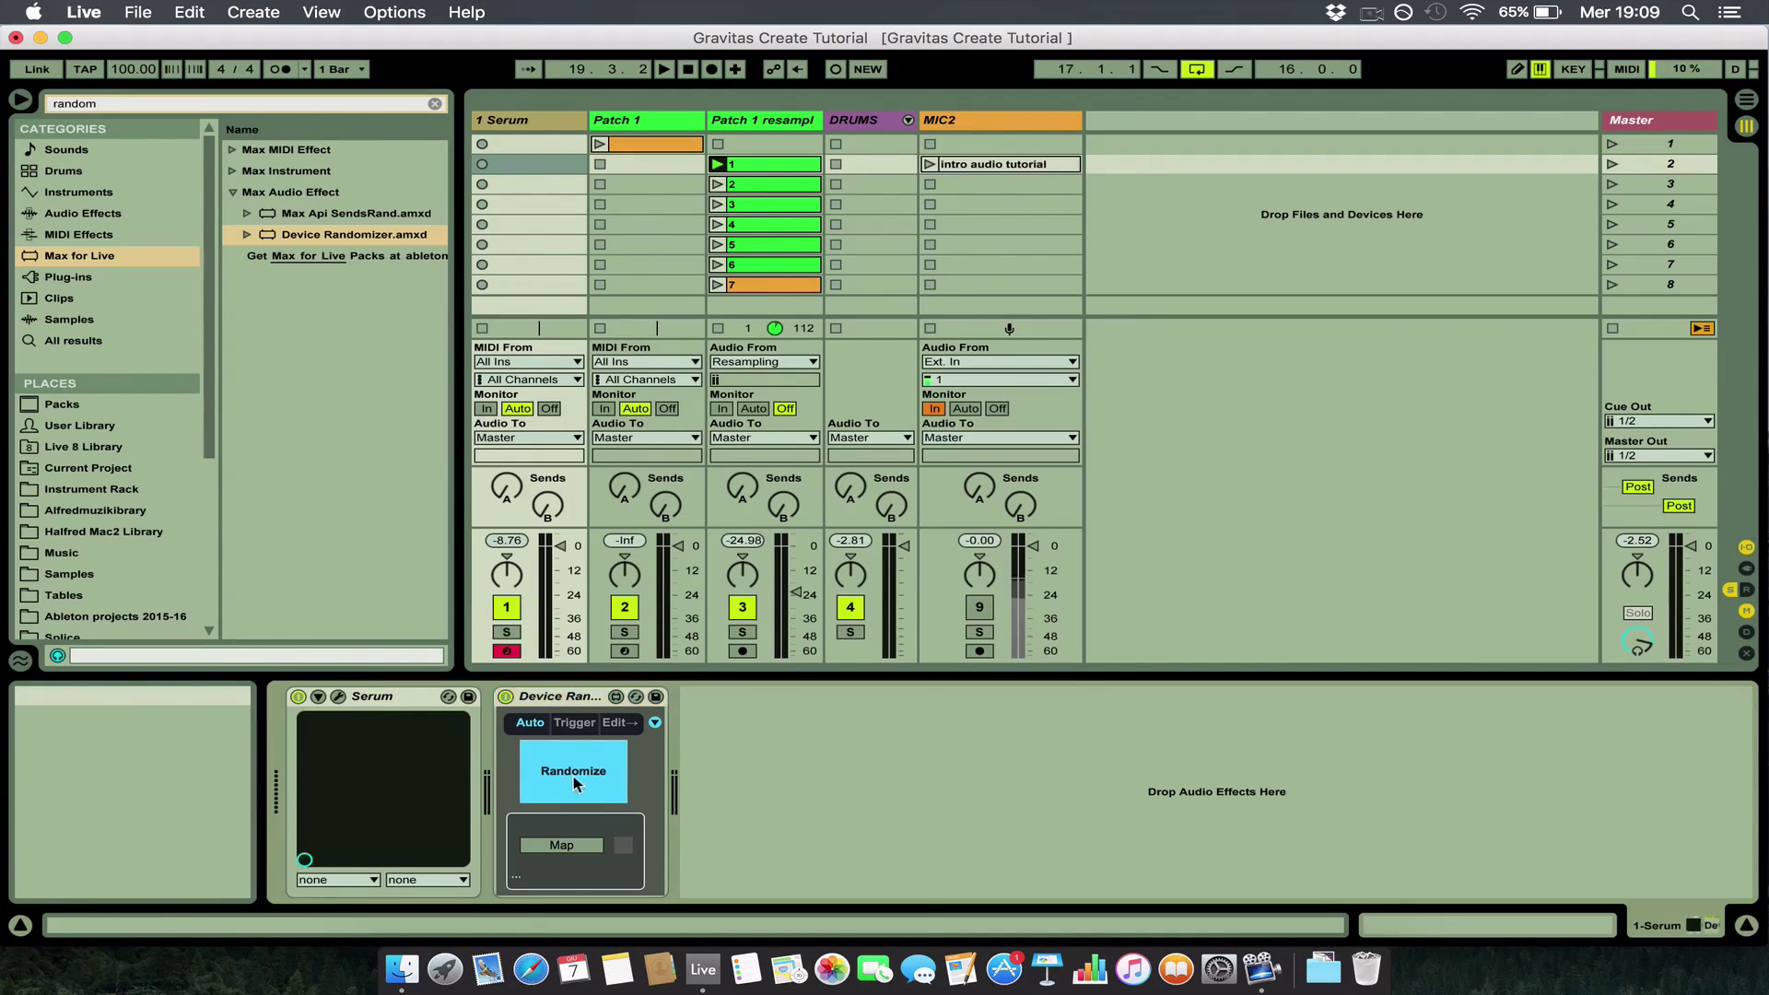
left_click(383, 704)
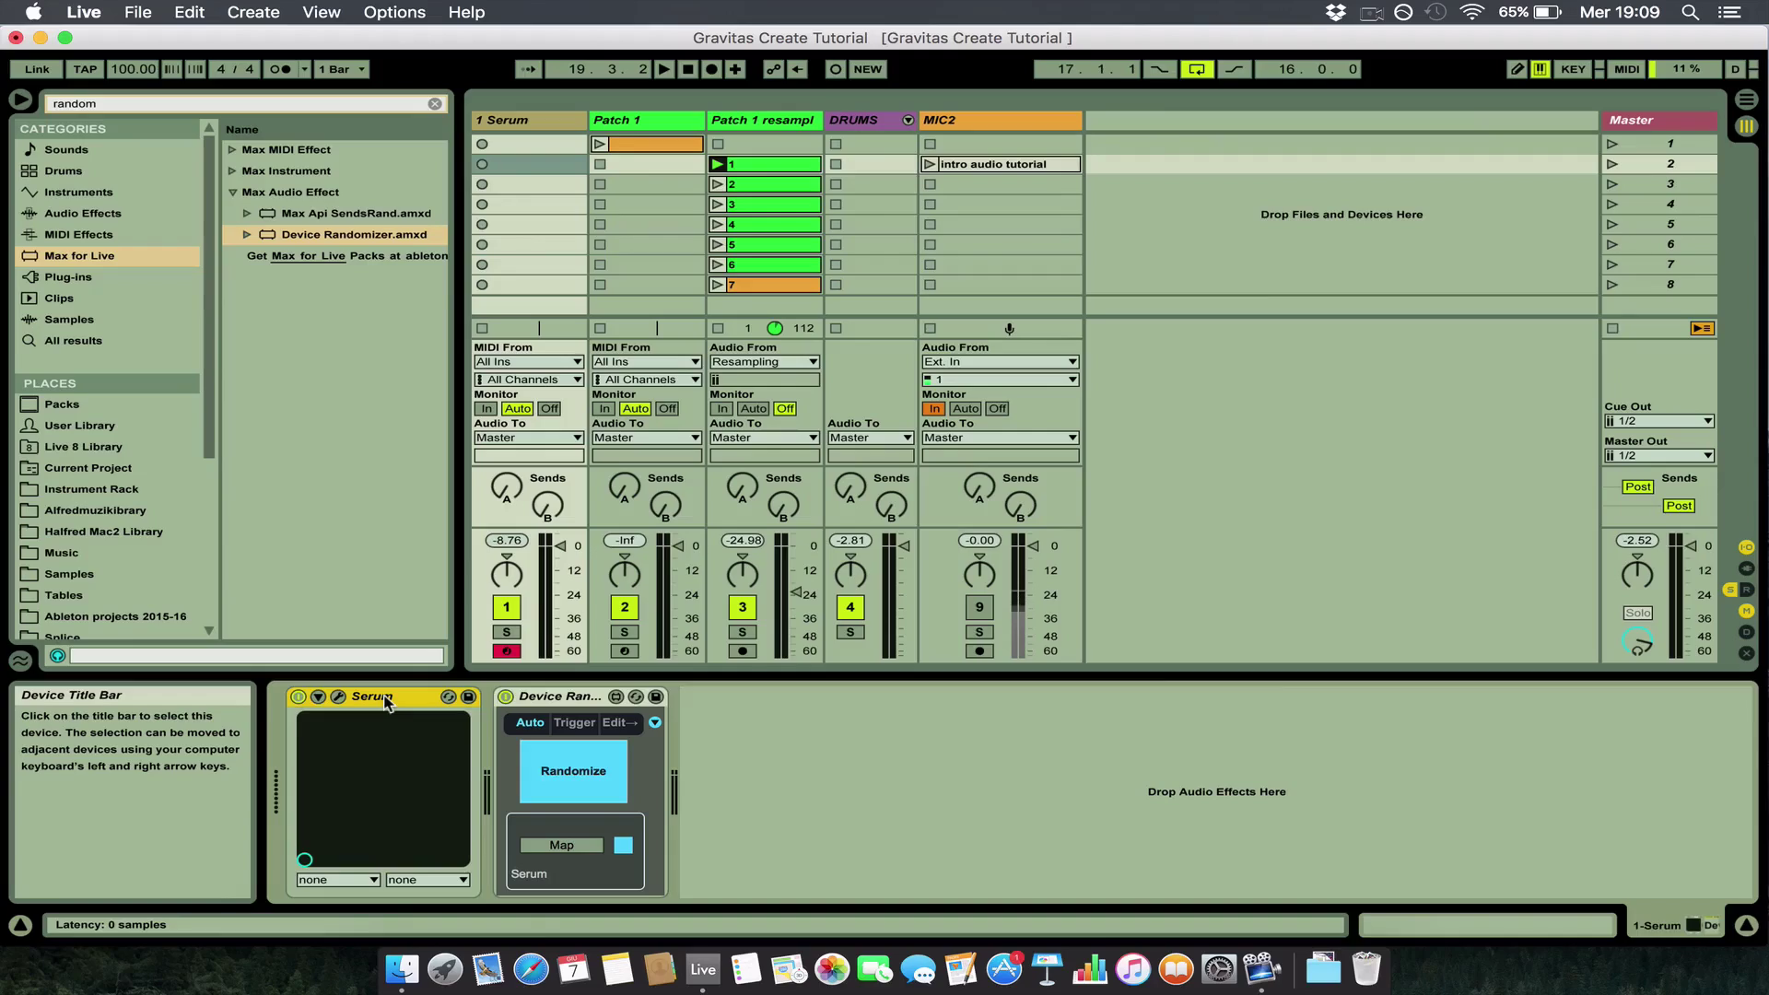
left_click(318, 697)
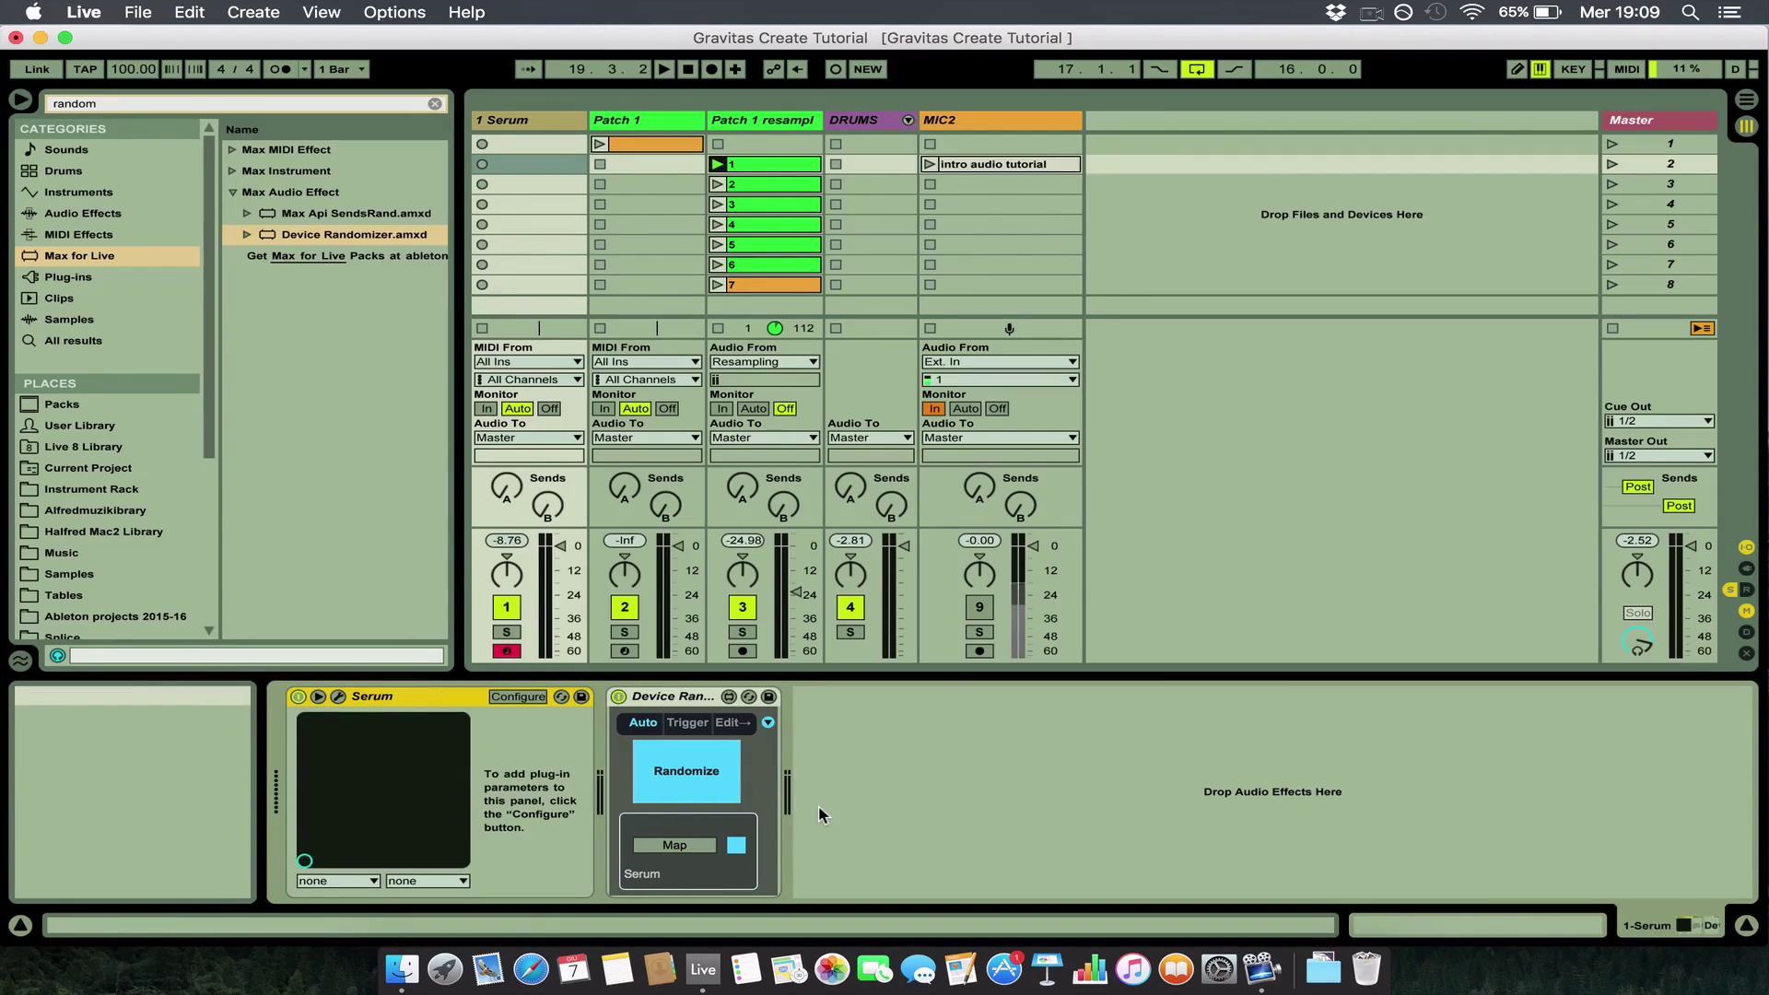
left_click(518, 699)
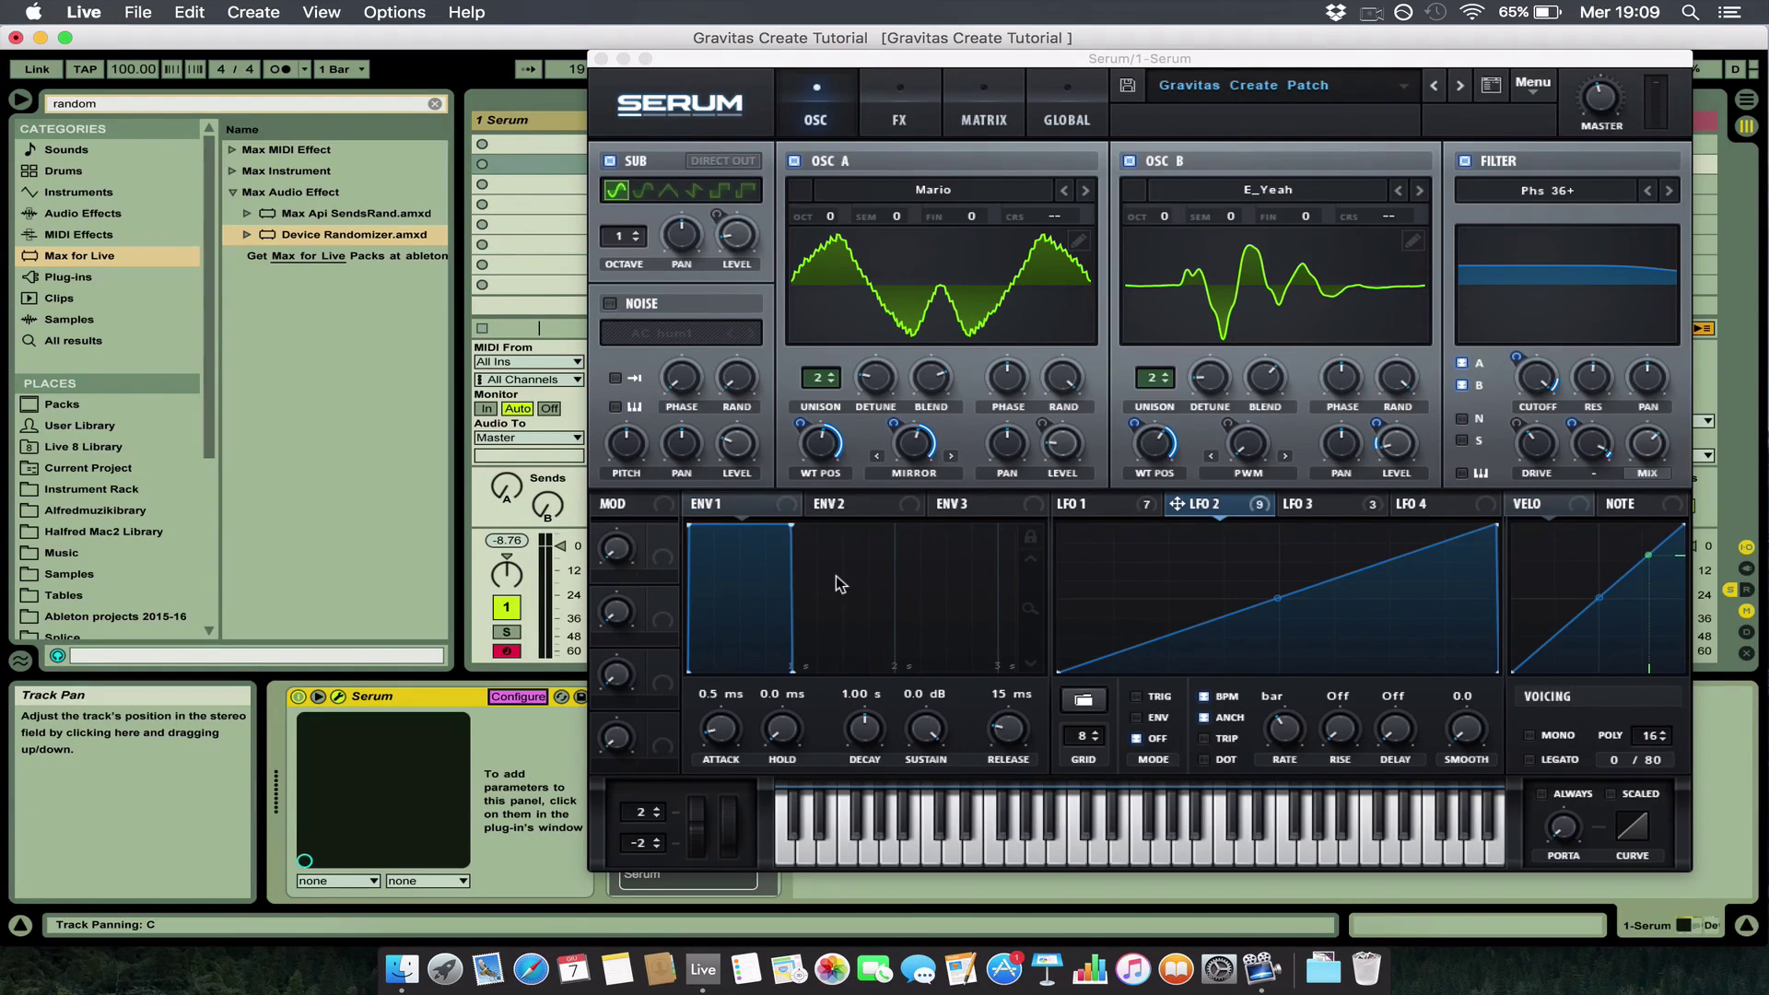
left_click_drag(716, 59, 831, 43)
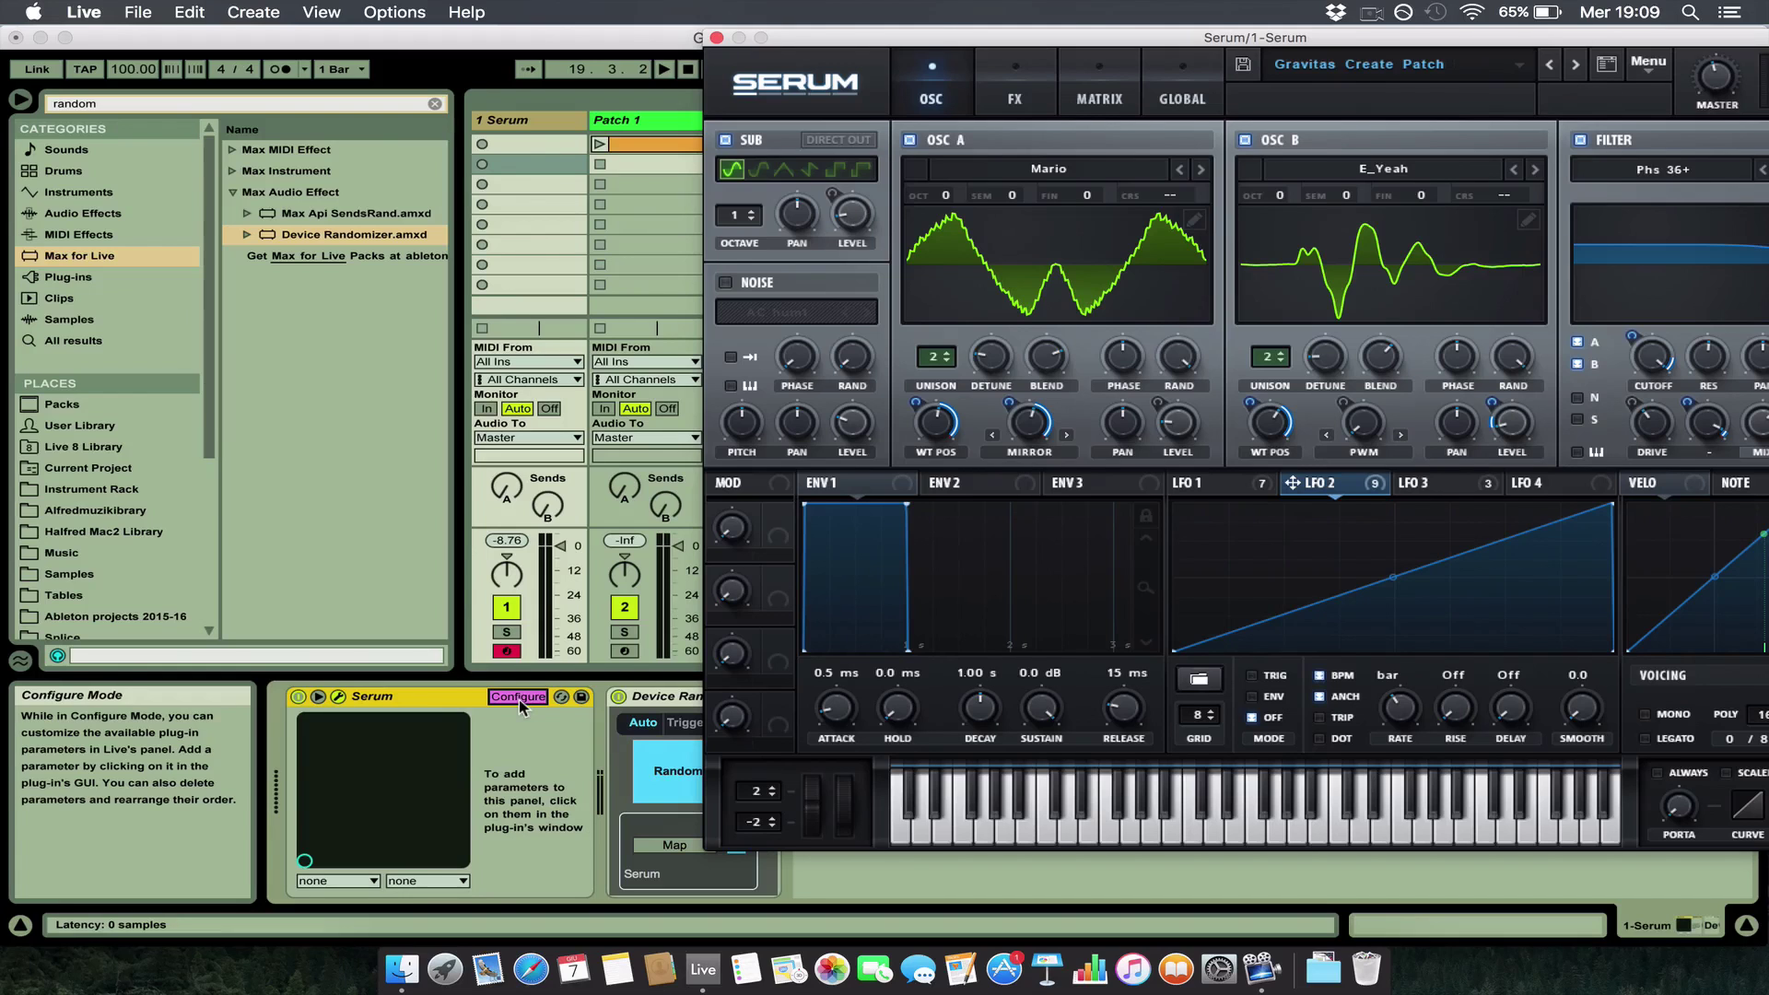
left_click_drag(1025, 41, 891, 53)
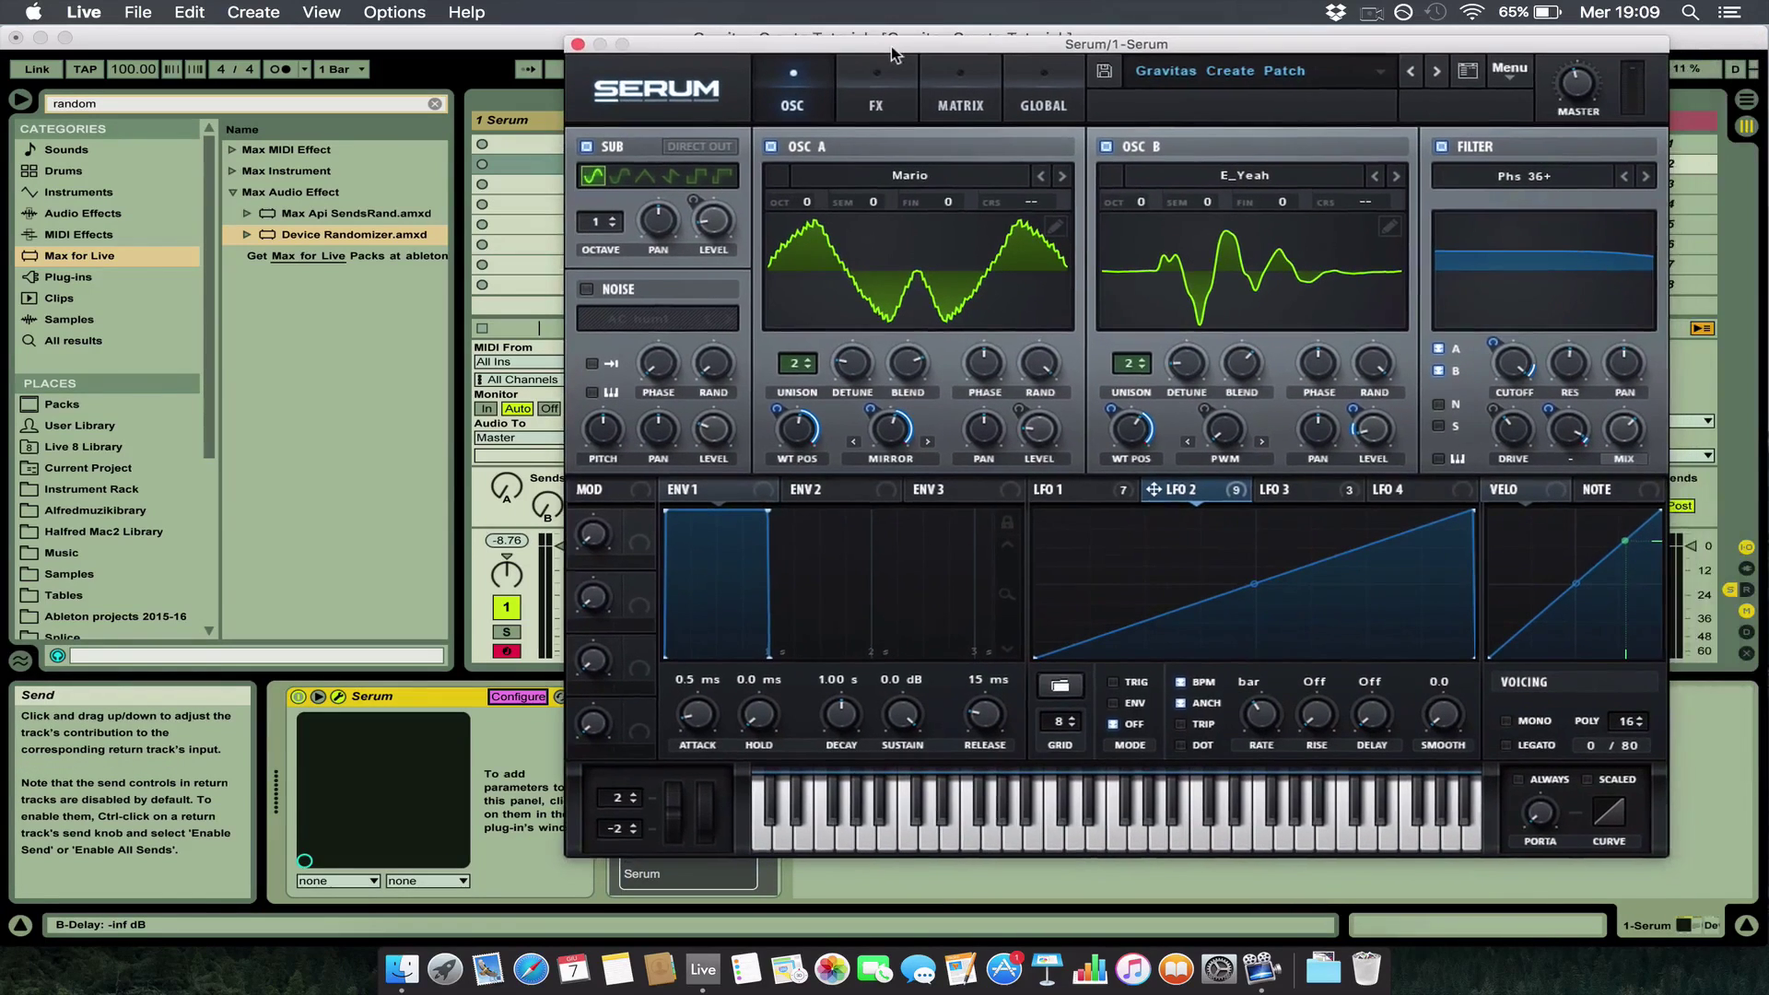
Show LFO 1 in Serum and adjust its rate.
left_click(1086, 488)
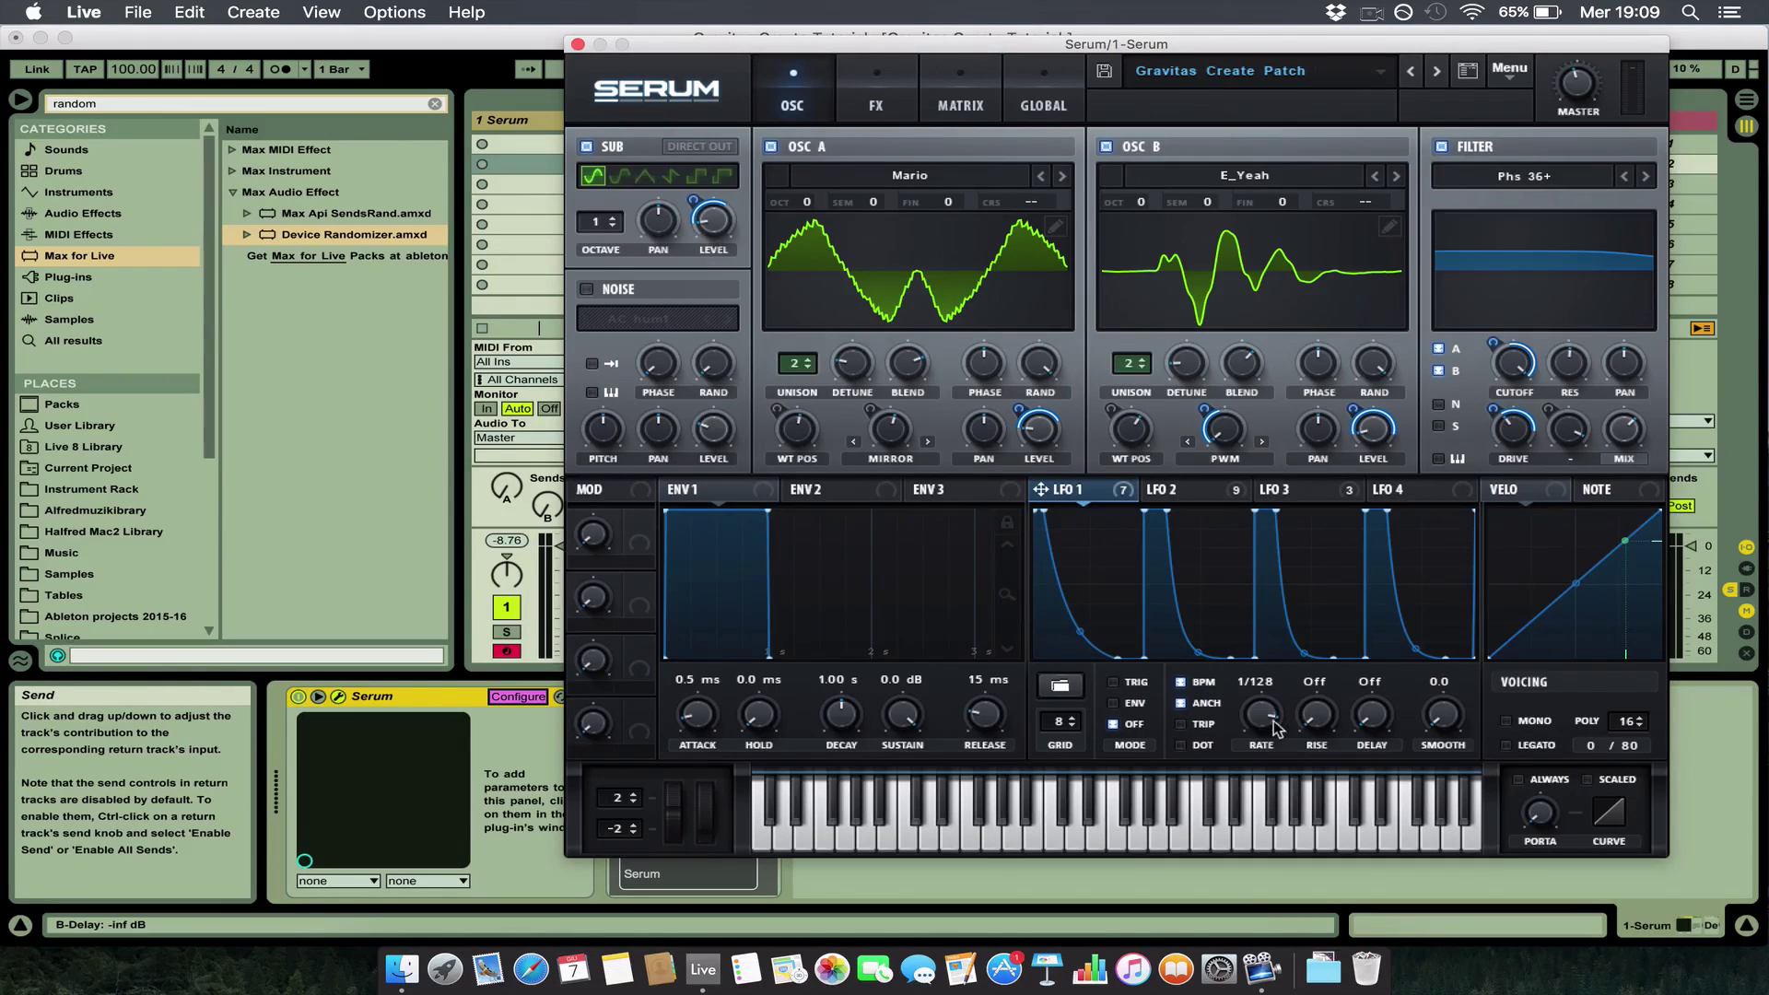
left_click_drag(1262, 734, 1264, 748)
Delete the Device Randomizer from the 1 Serum track and add a fresh Device Randomizer after Serum.
left_click_drag(776, 45, 1166, 81)
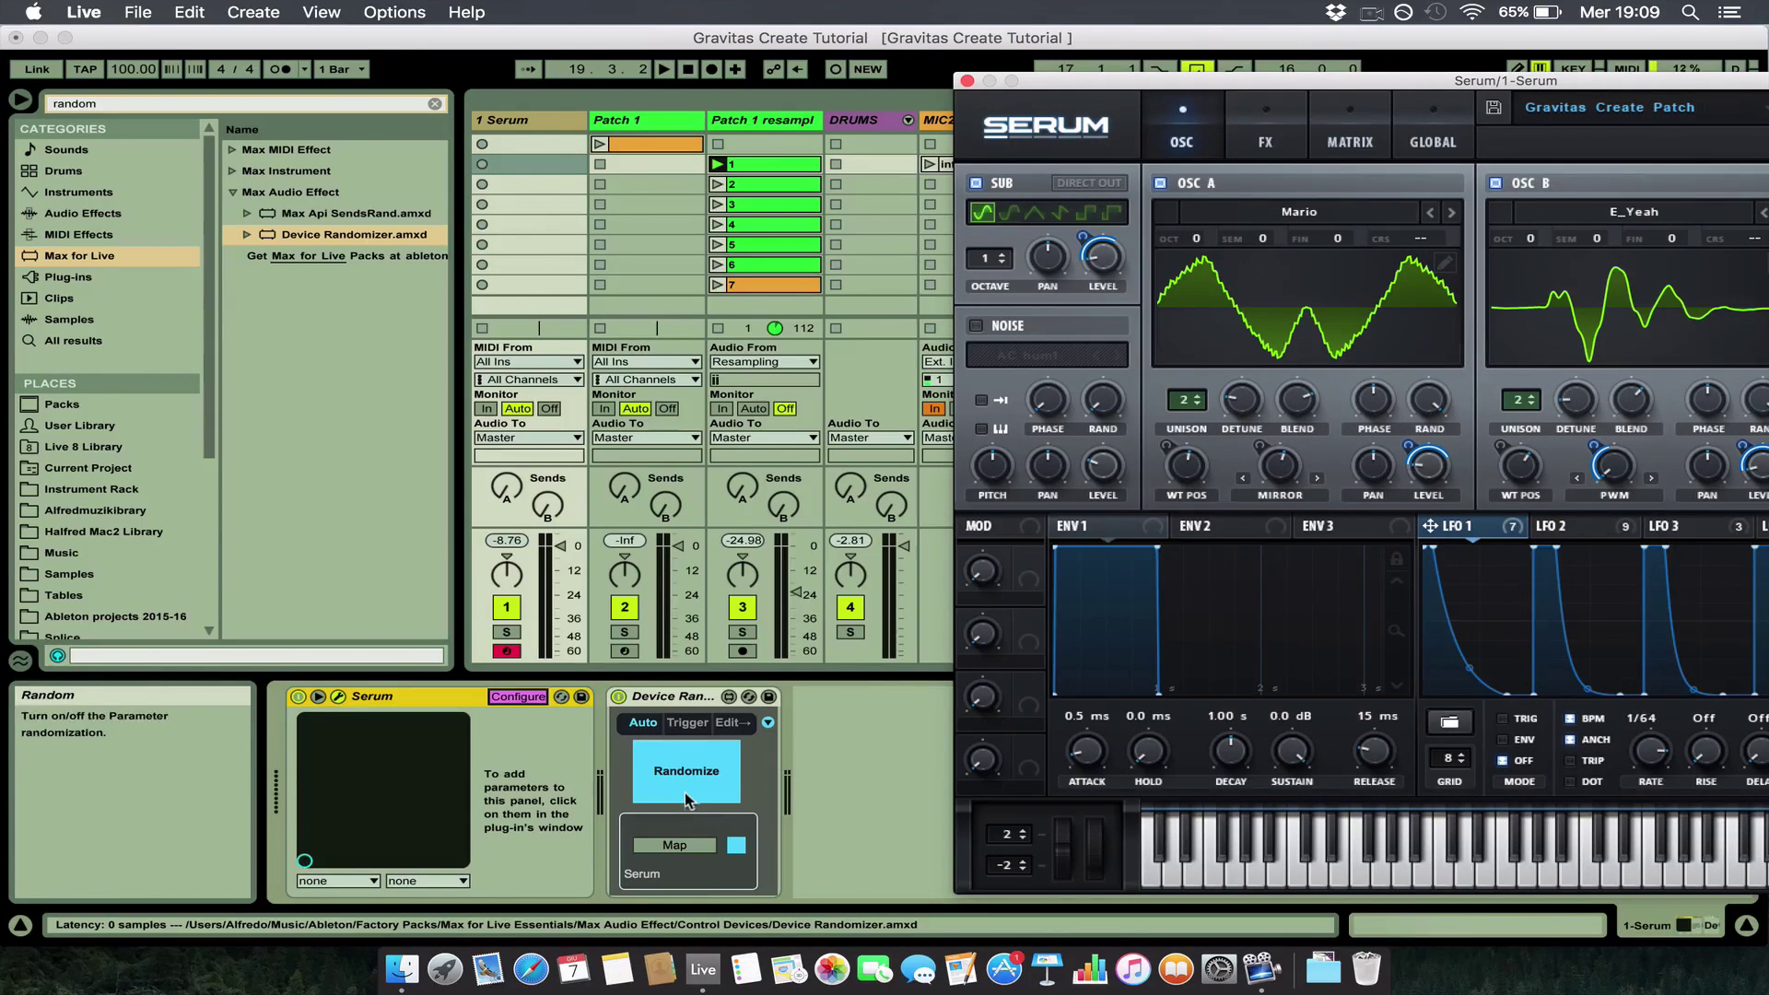
left_click(685, 698)
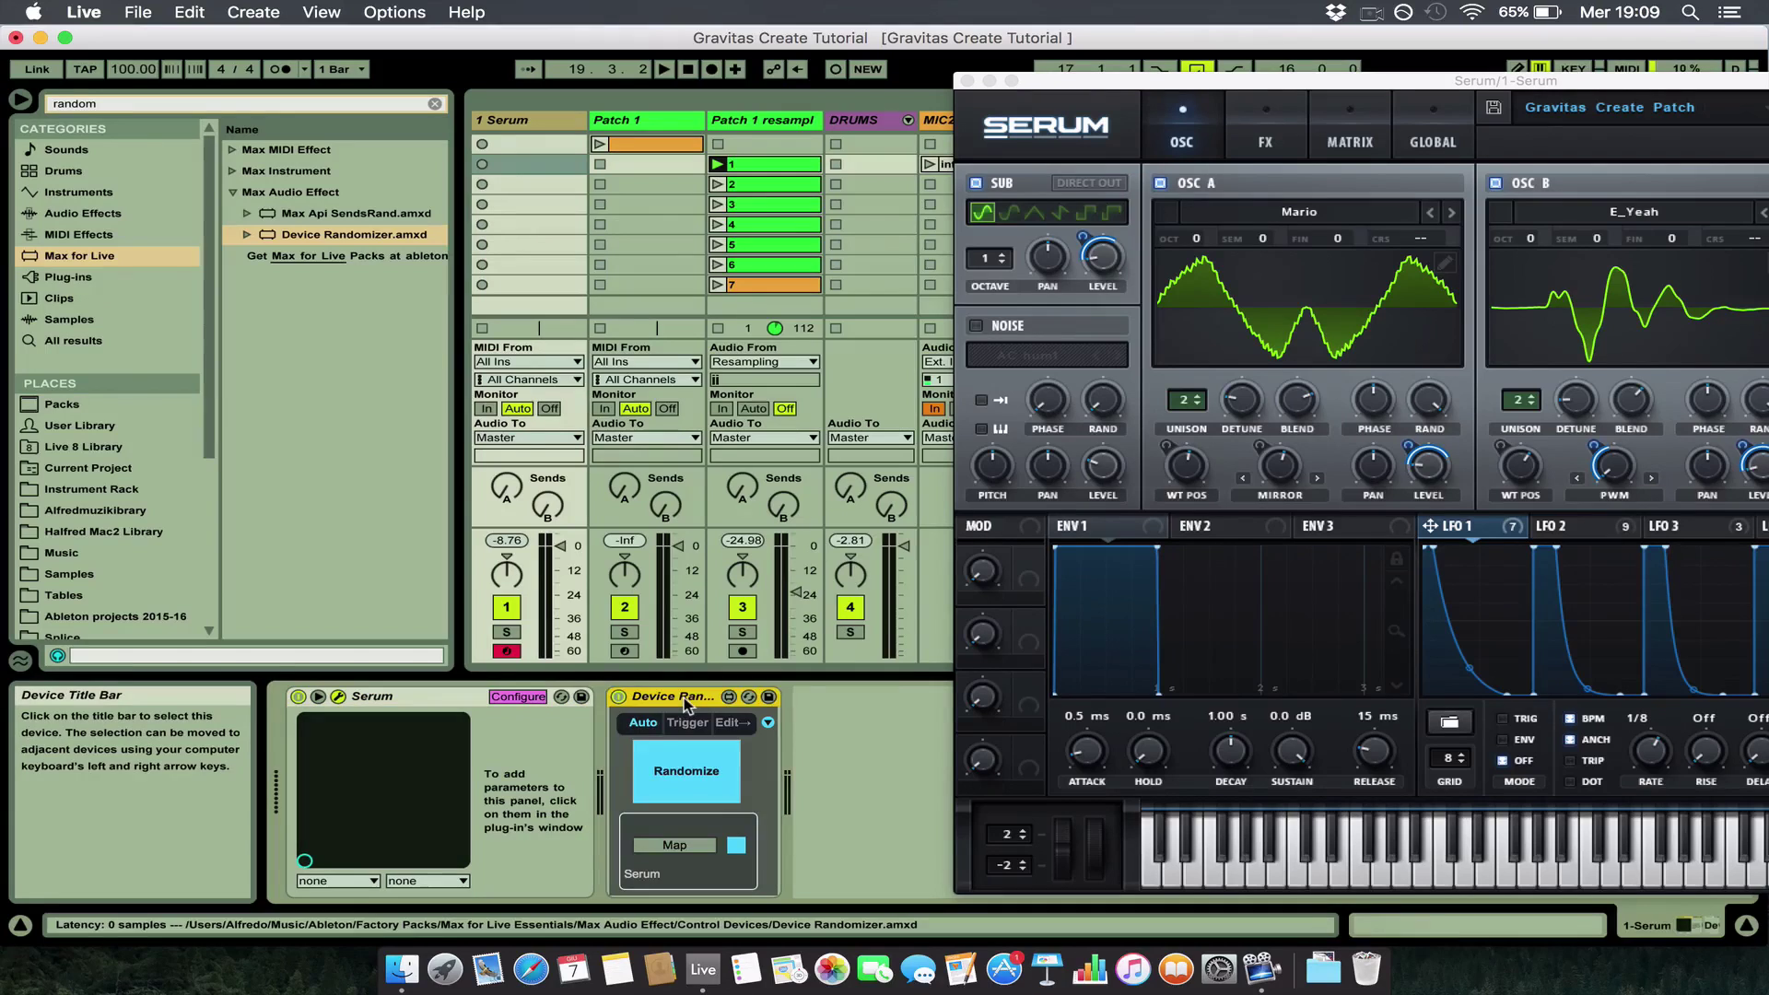
key("Delete")
key("super+f")
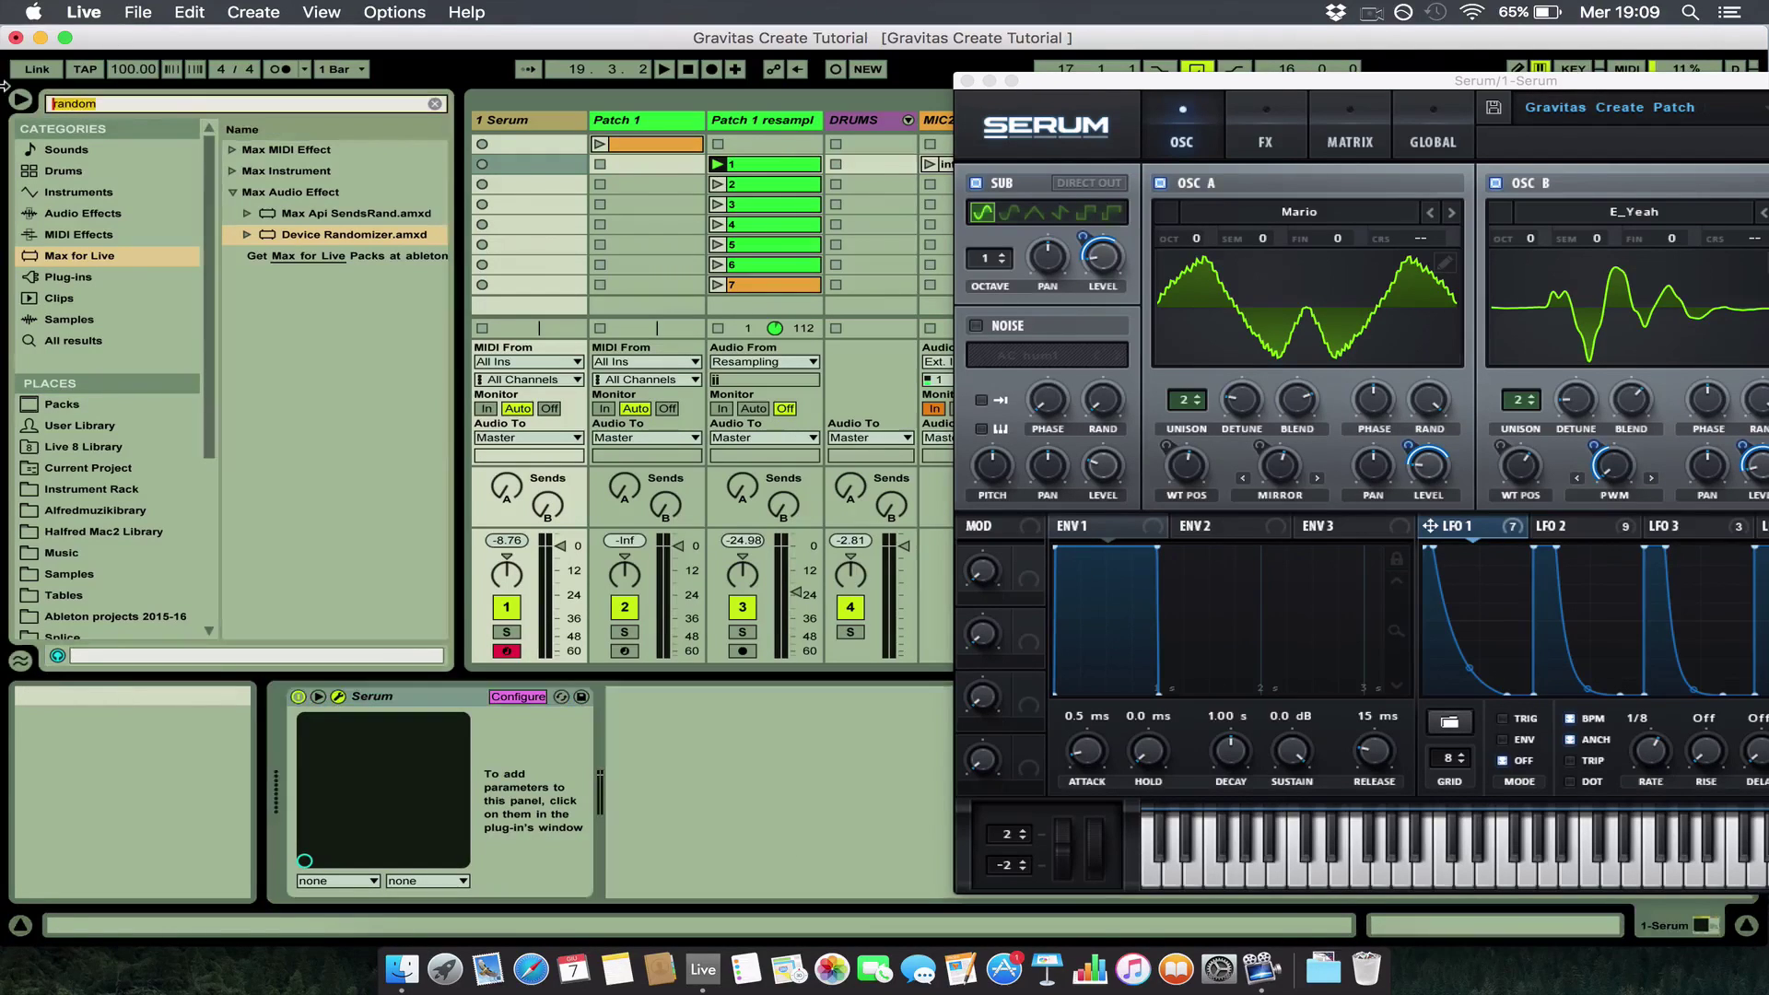
left_click_drag(354, 234, 720, 803)
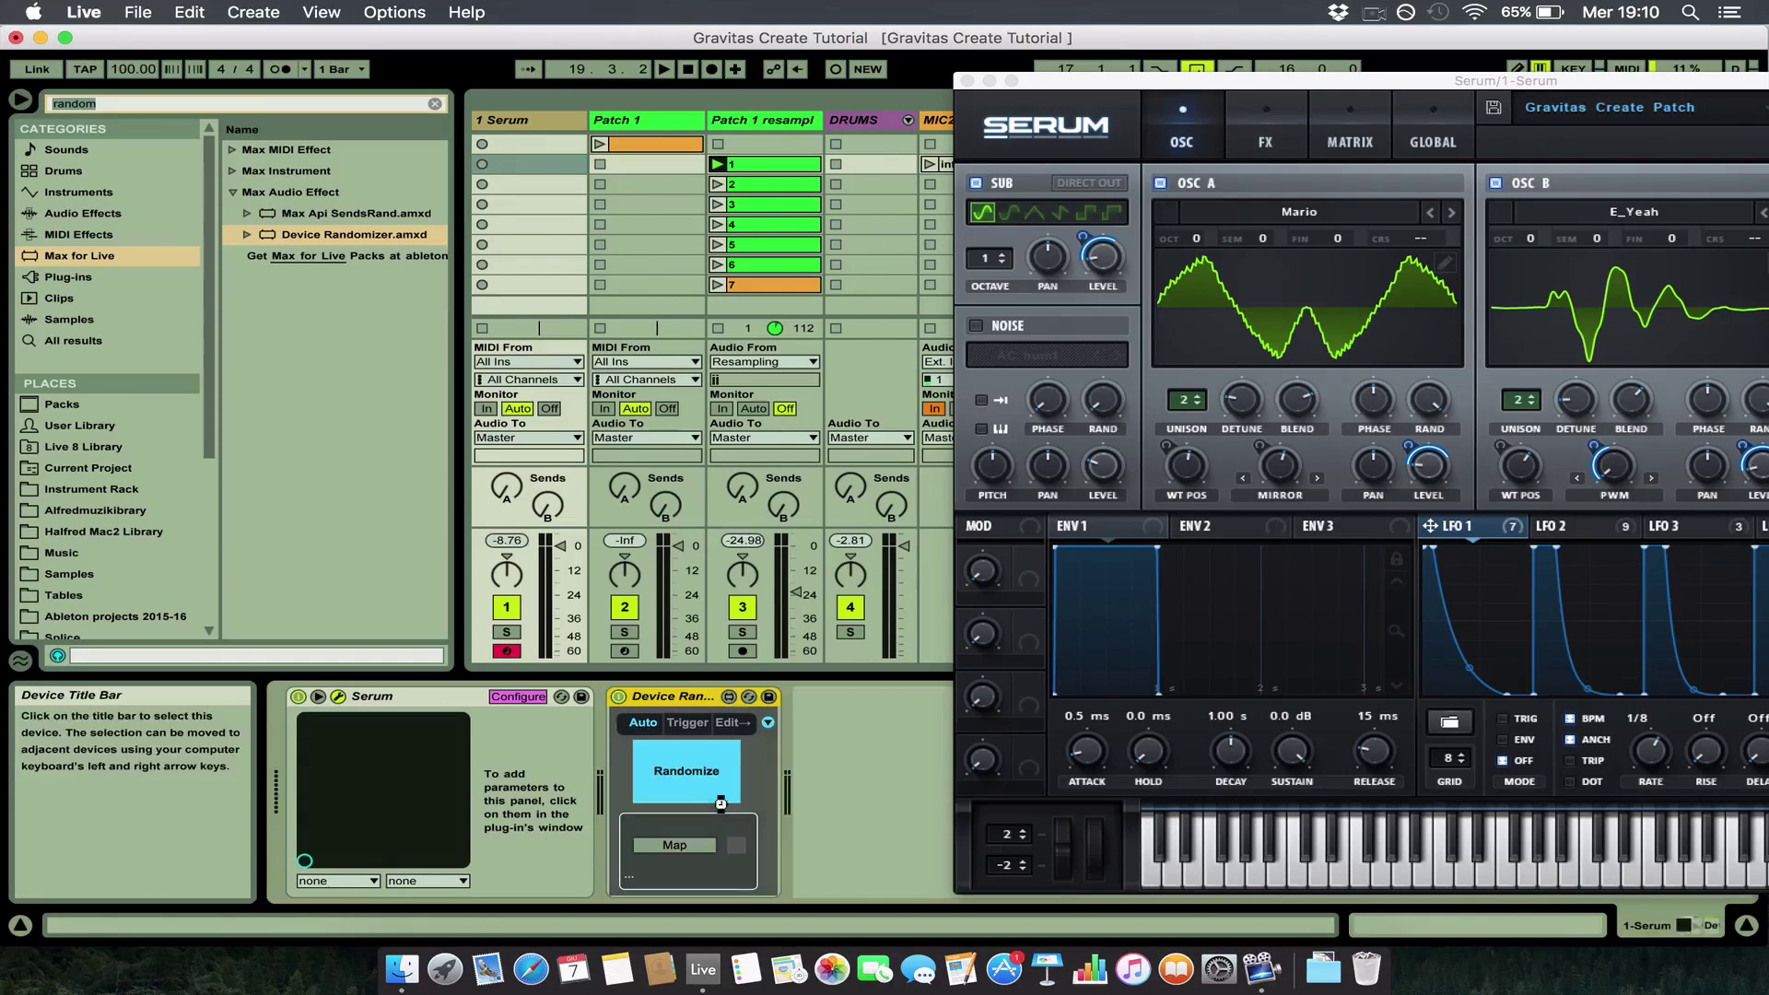
Add the rates of LFO 1, LFO 2 and LFO 3 to Serum's configured parameters.
left_click_drag(1165, 86, 818, 53)
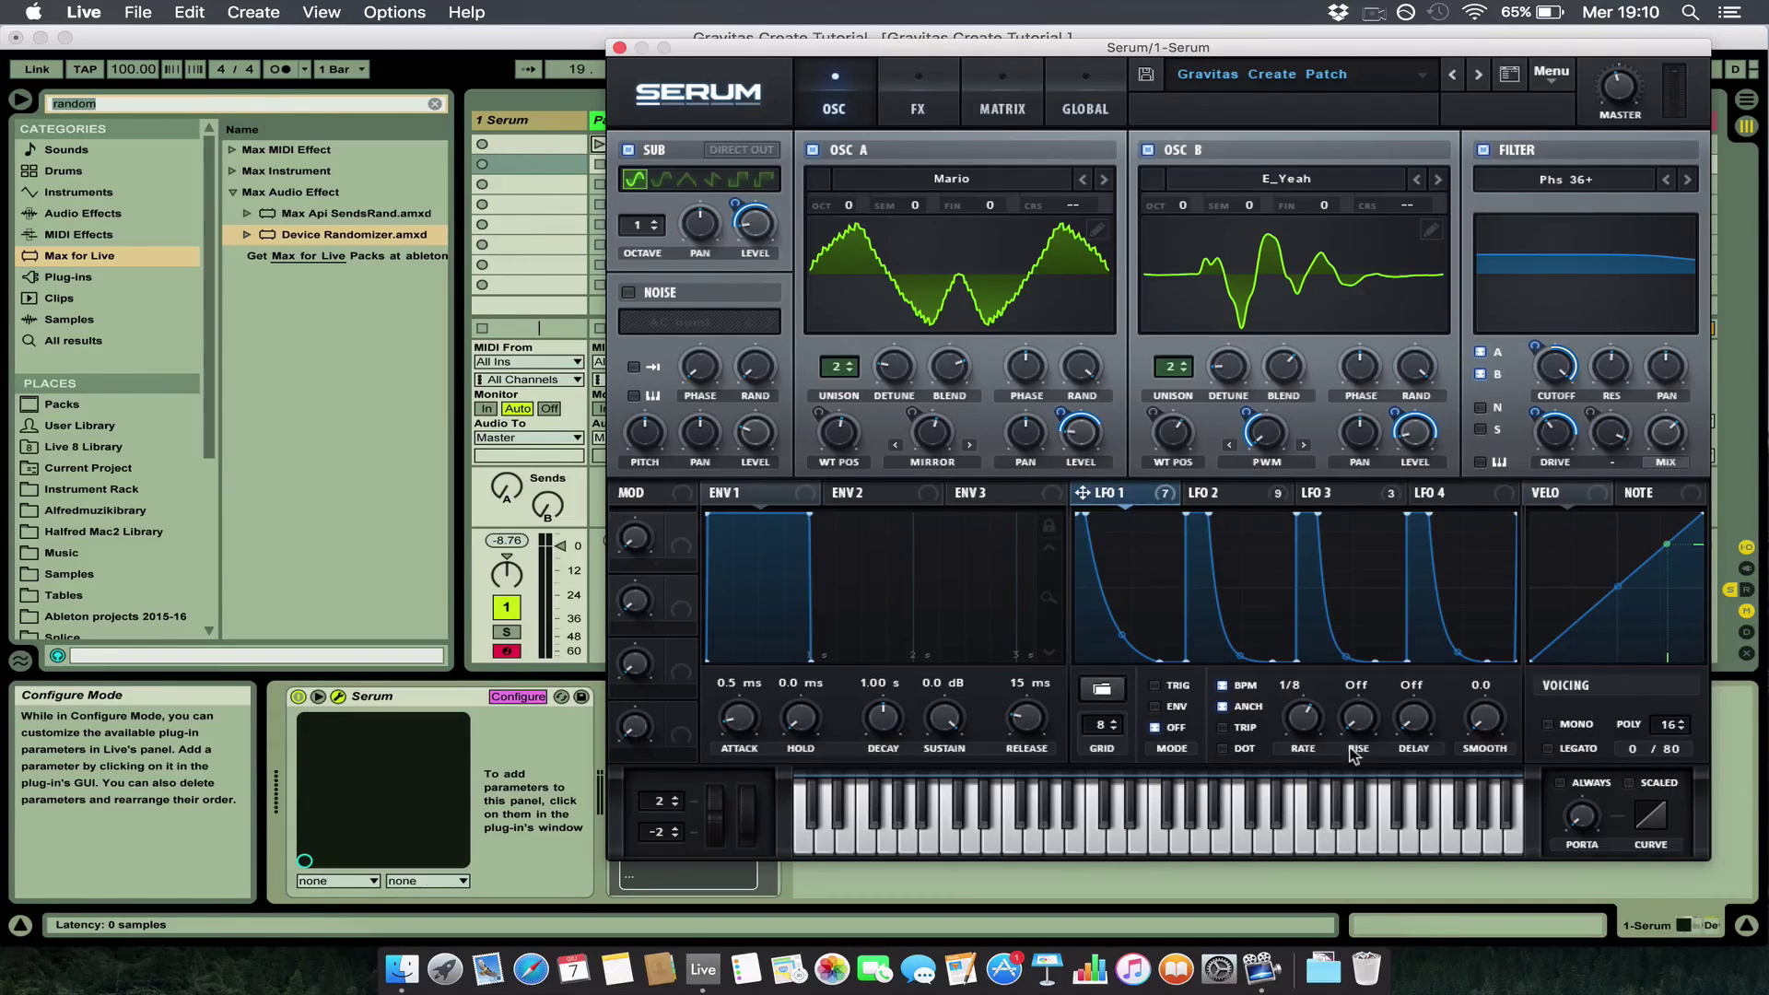
left_click(1305, 726)
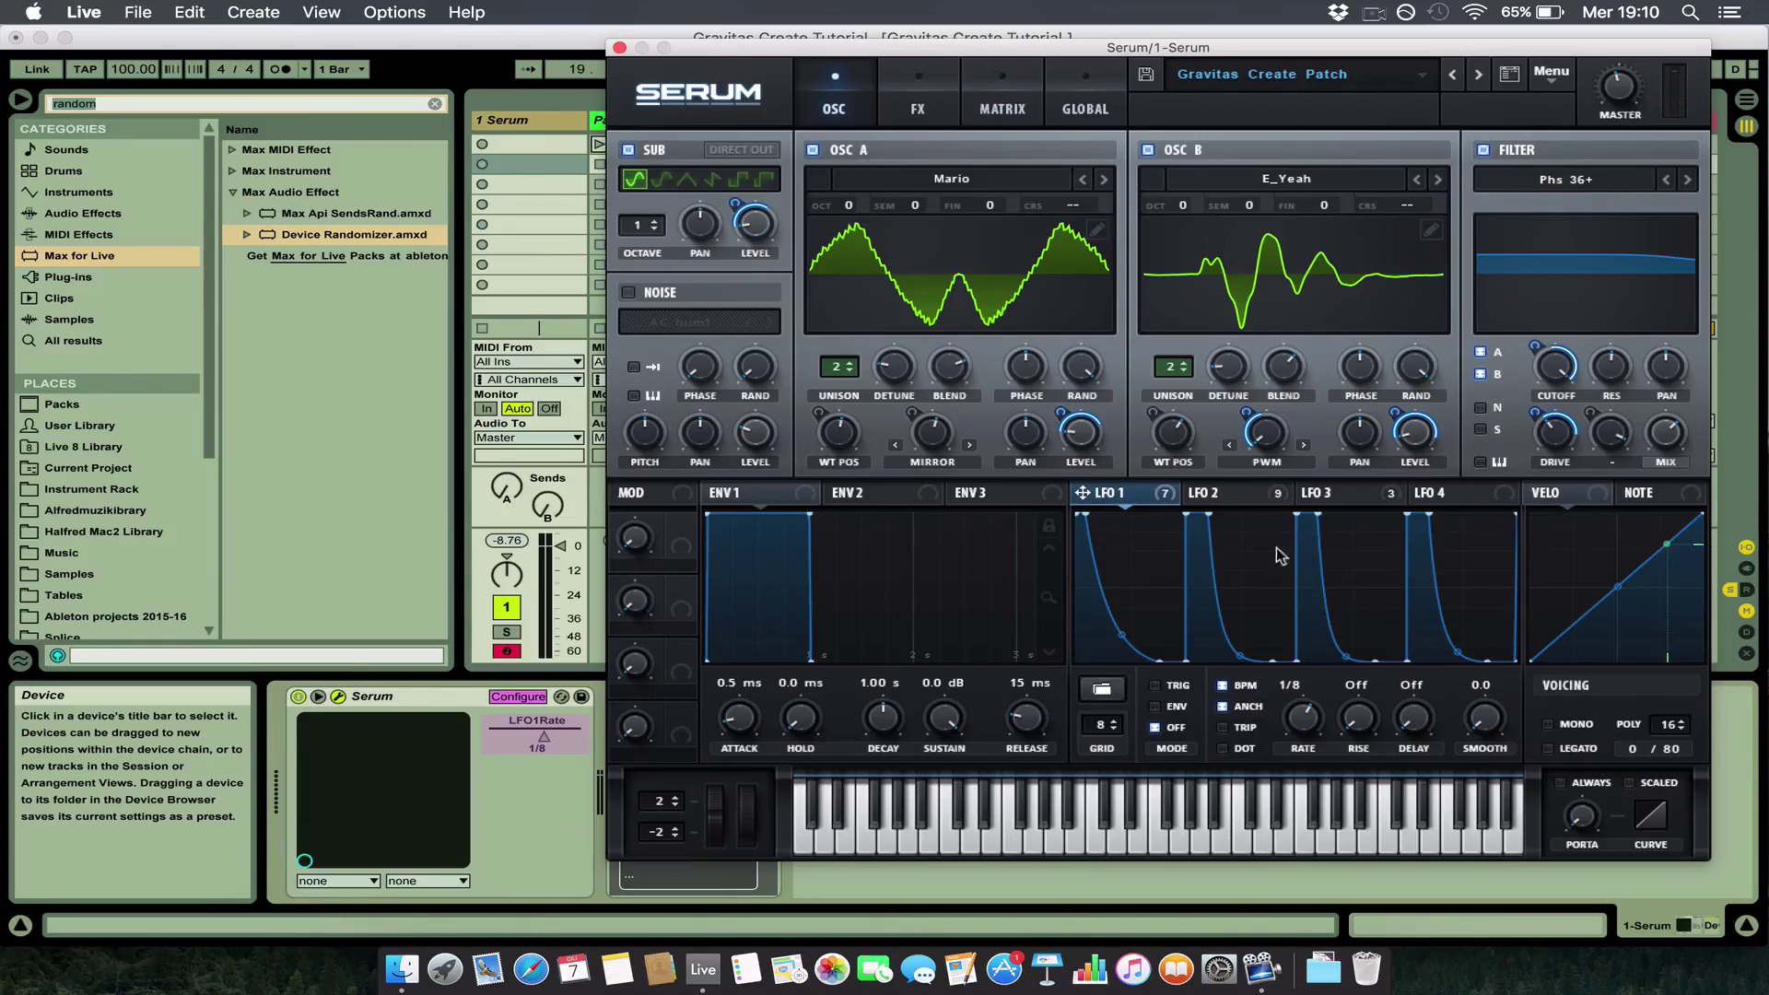
left_click(1242, 498)
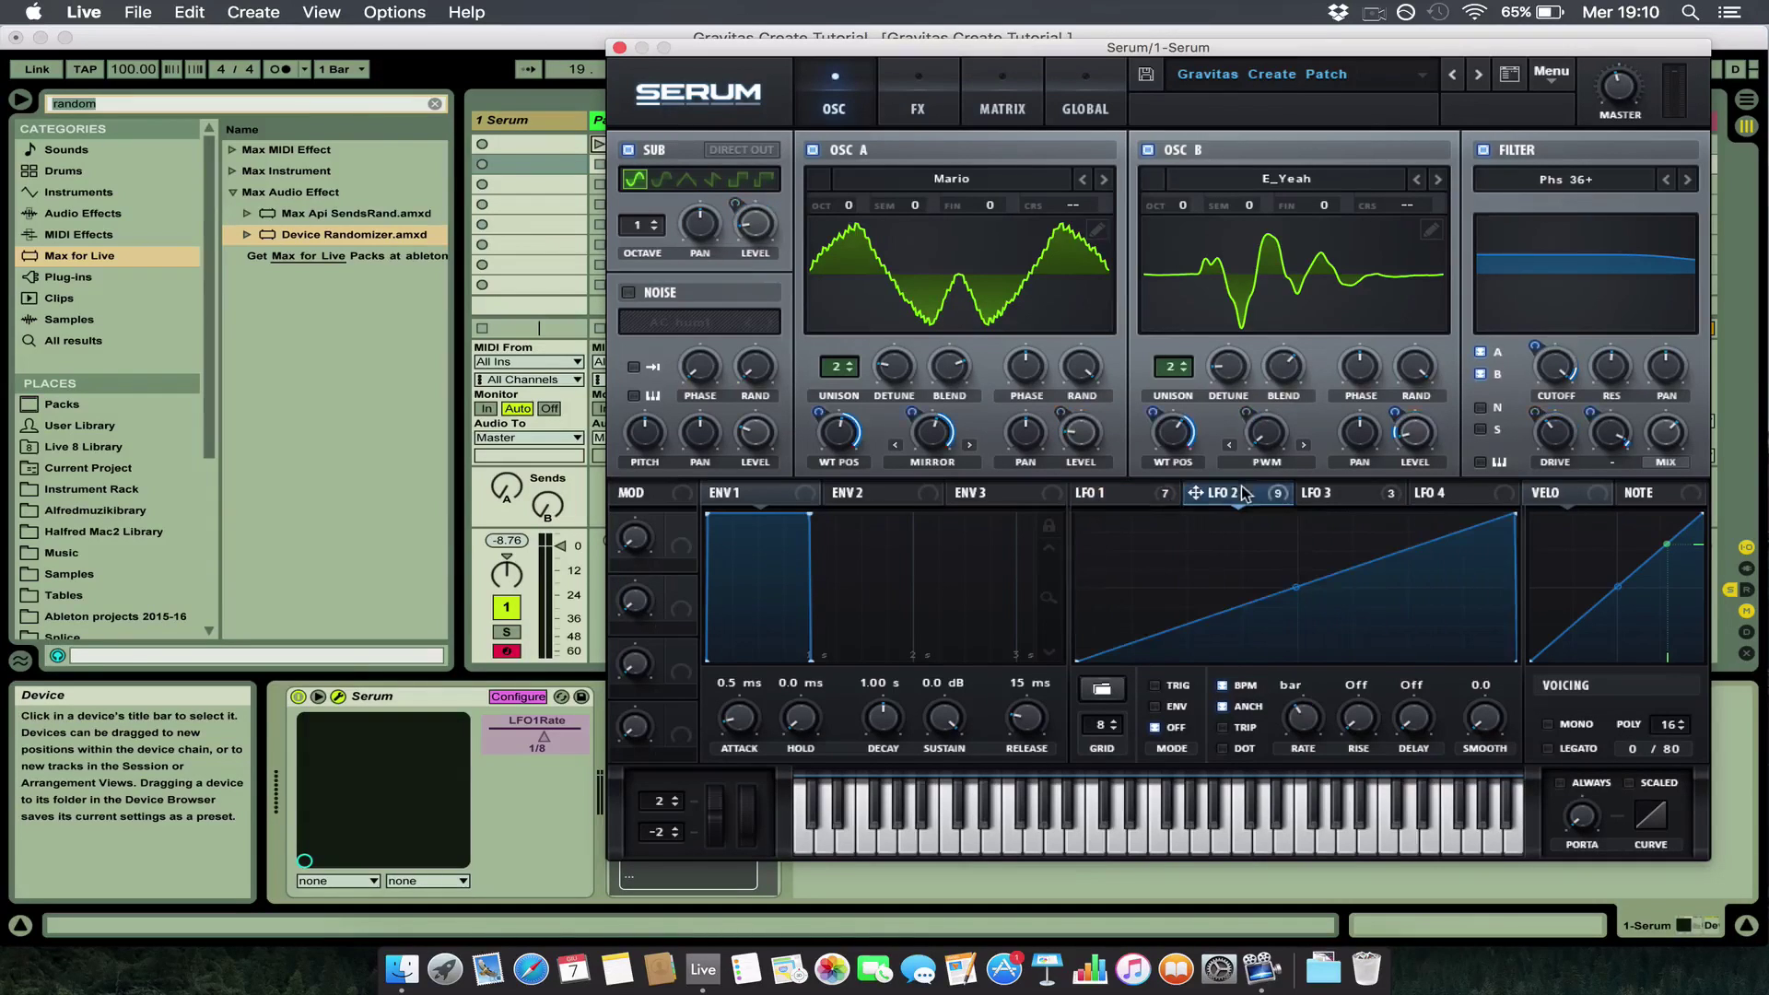
left_click(1305, 726)
left_click(1377, 493)
left_click(1304, 716)
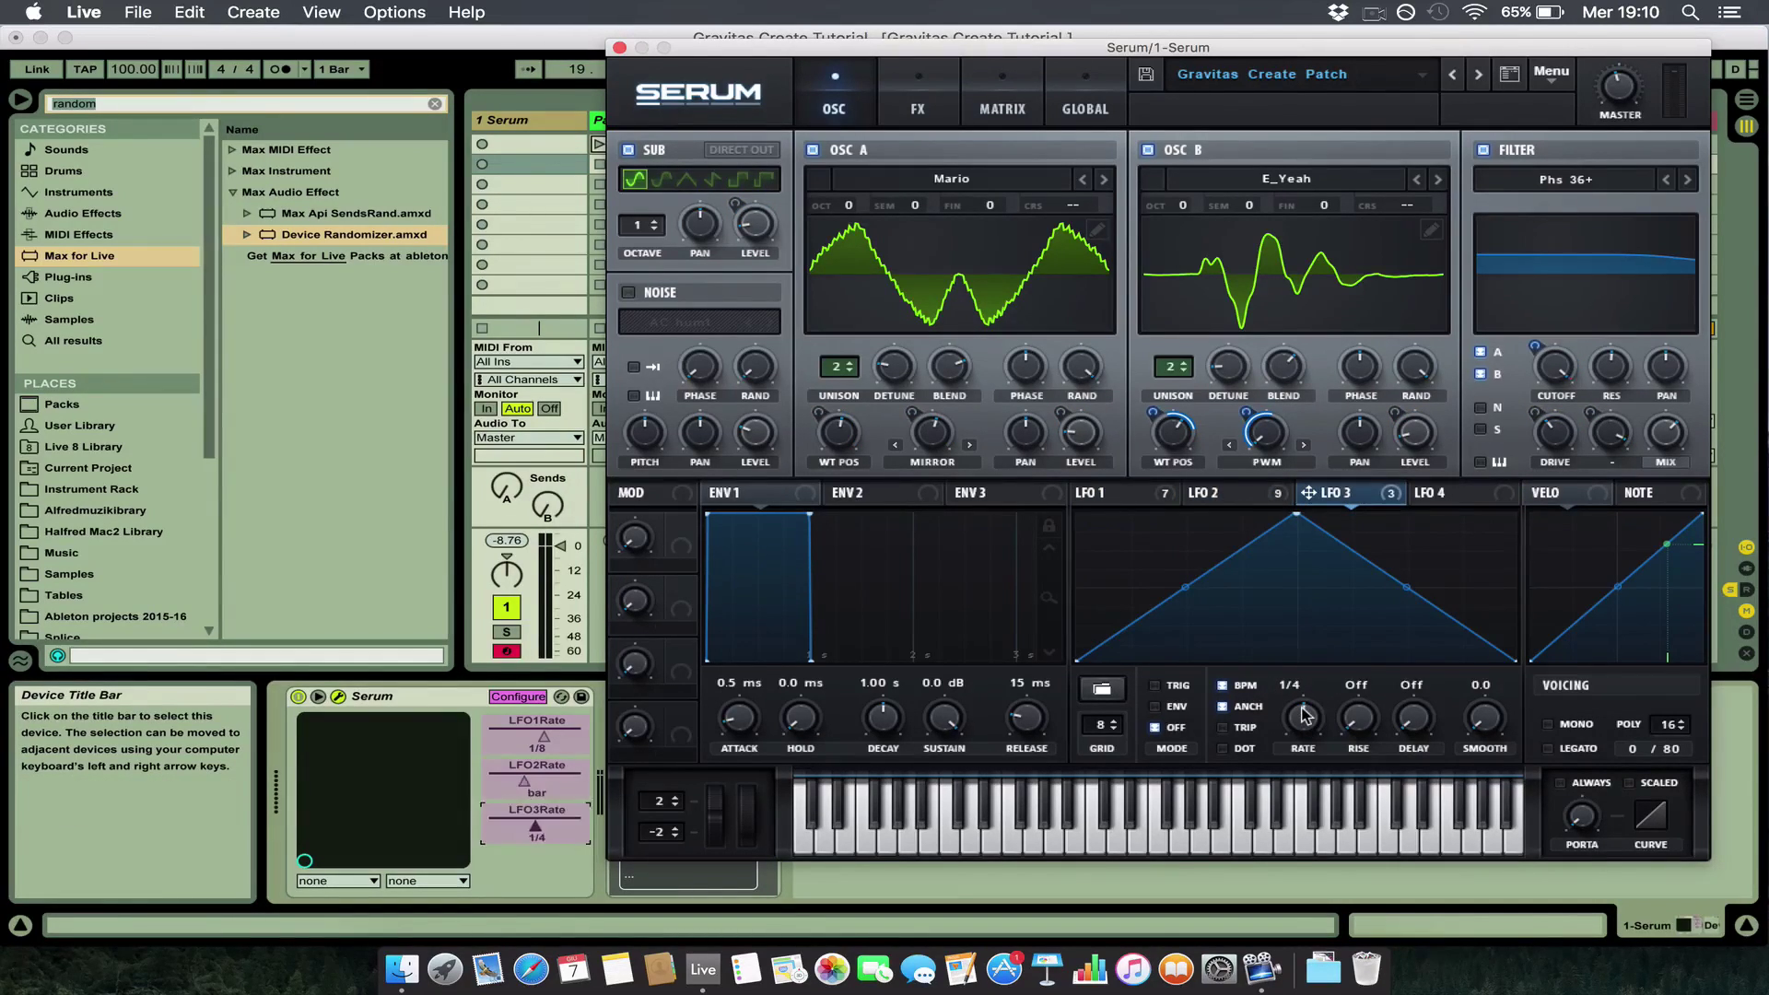
Add the filter cutoff and resonance, plus the warp, wavetable position and octave of both oscillators, to Serum's configured parameters.
left_click(1557, 380)
left_click(1614, 376)
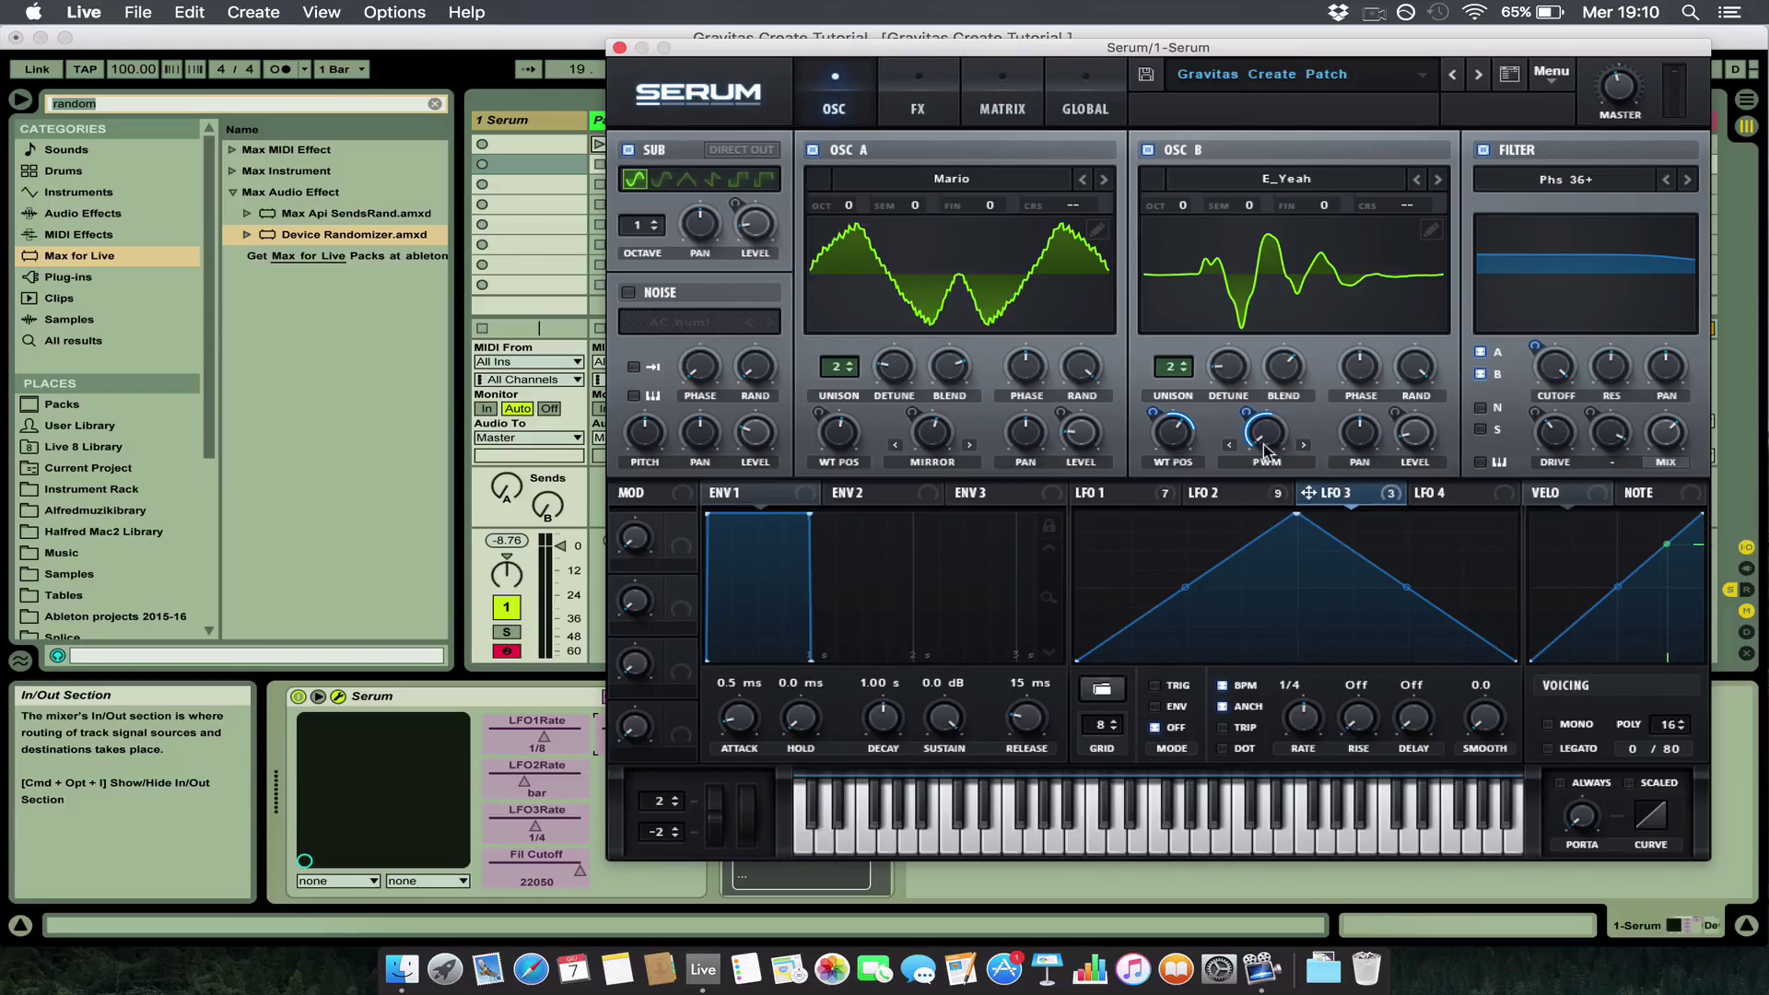
mouse_move(1267, 451)
mouse_move(840, 438)
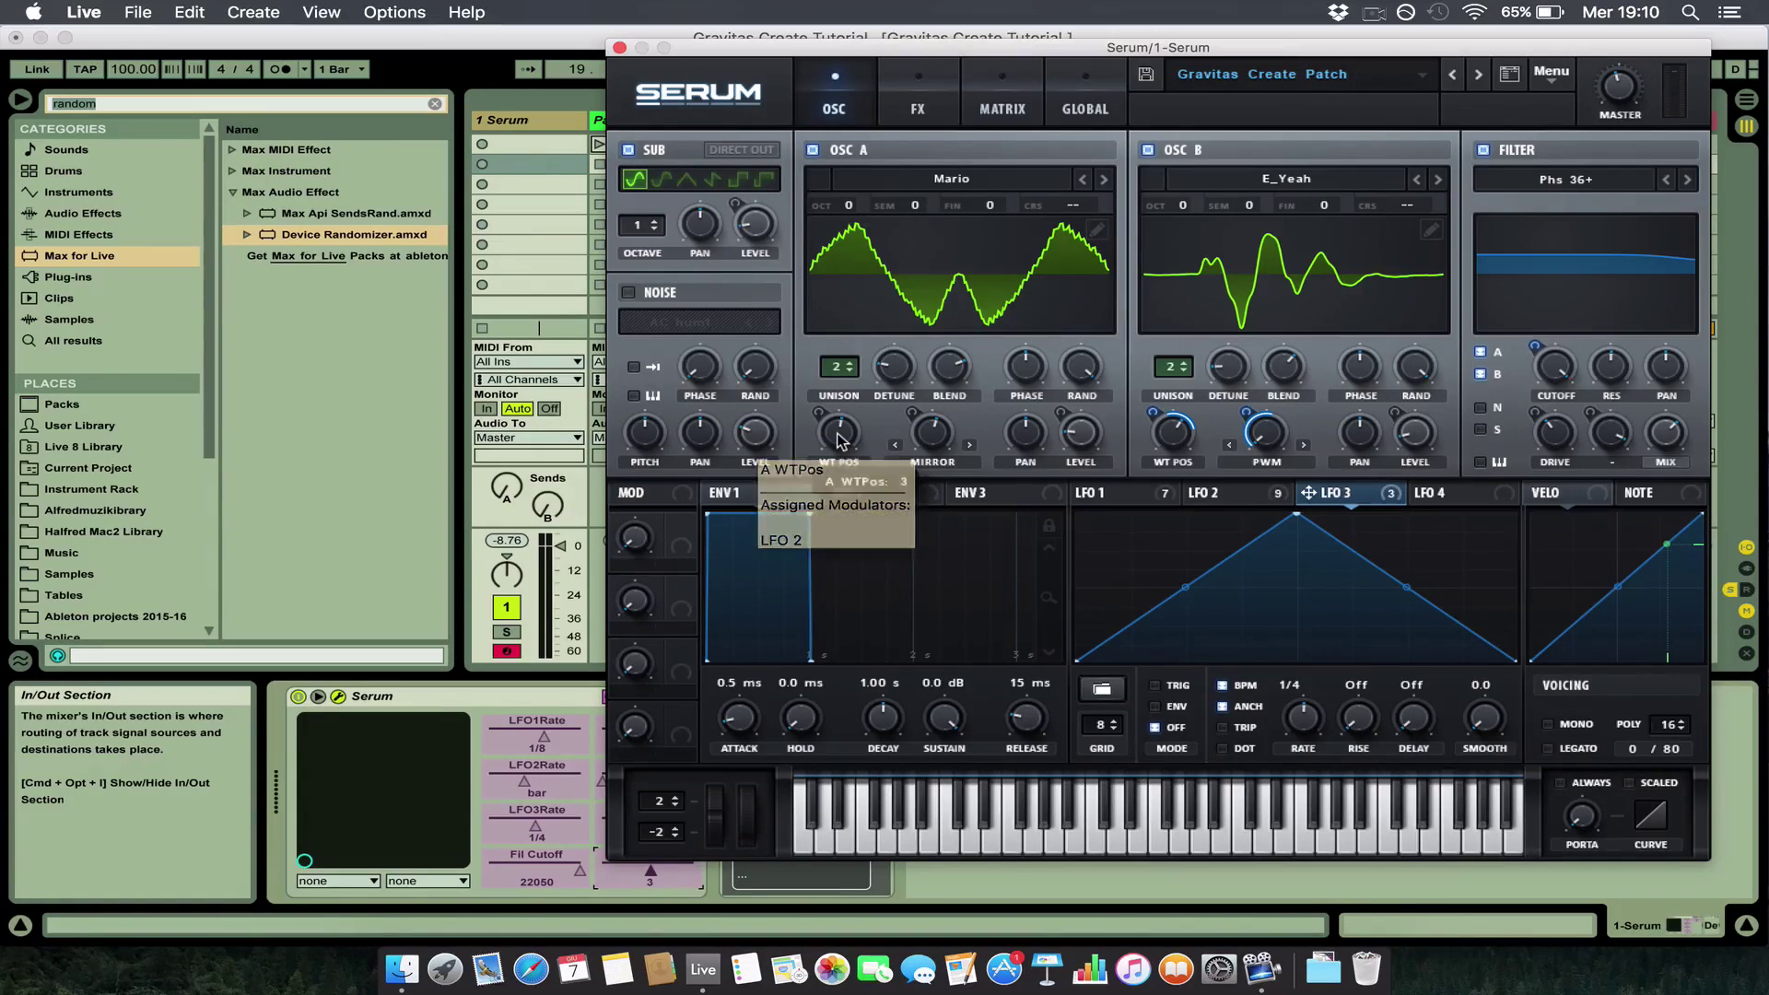
left_click_drag(958, 55, 784, 82)
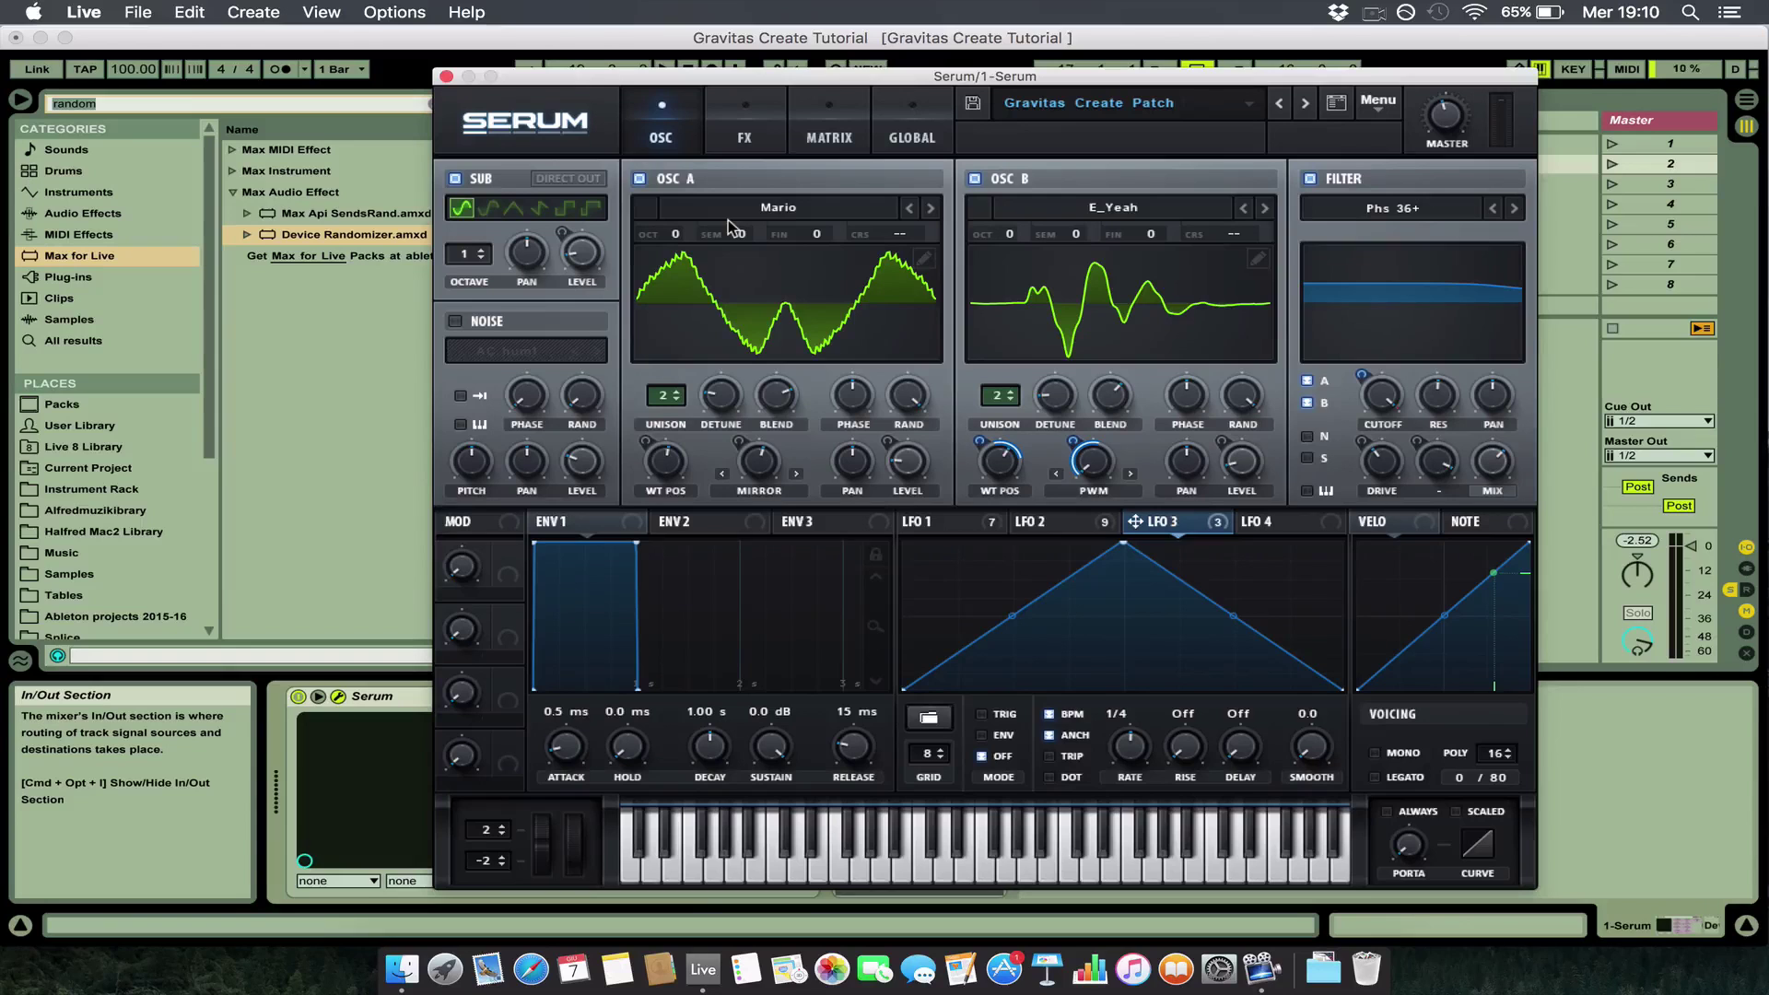
Add the phaser frequency, feedback and mix and the FX filter cutoff and resonance to the configured parameters, and close the Serum window.
left_click(746, 116)
left_click_drag(721, 83, 658, 84)
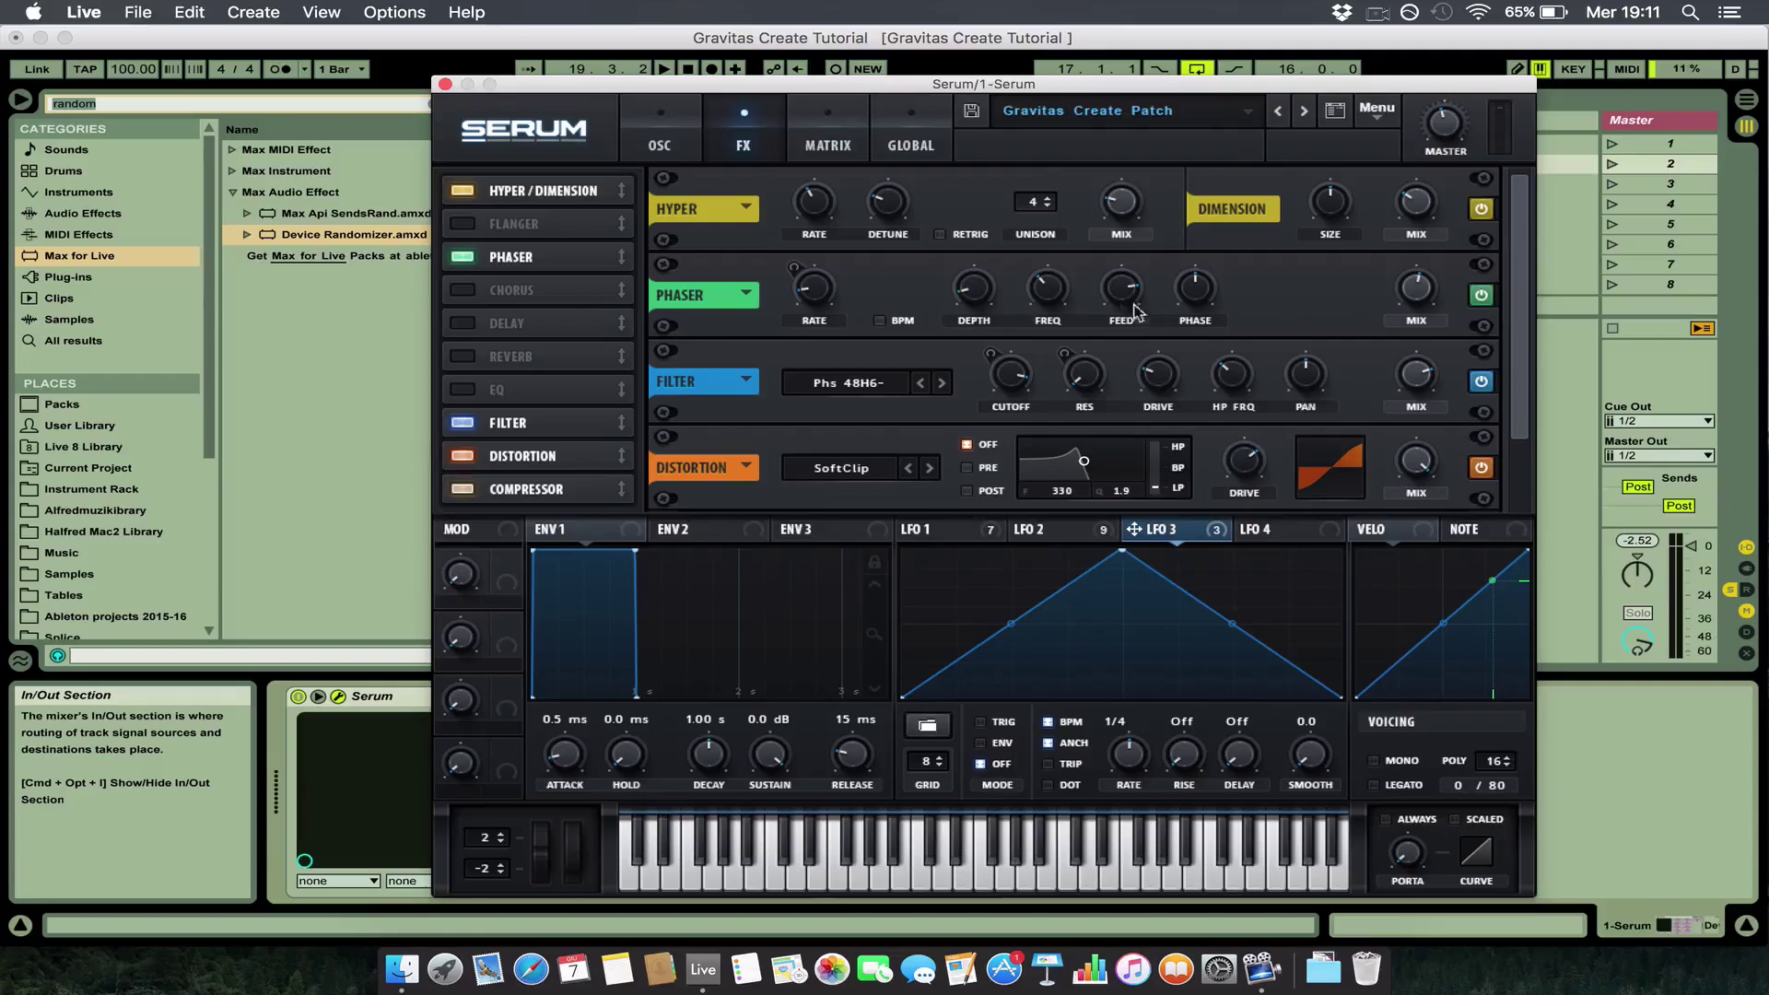
left_click_drag(1132, 90, 1158, 61)
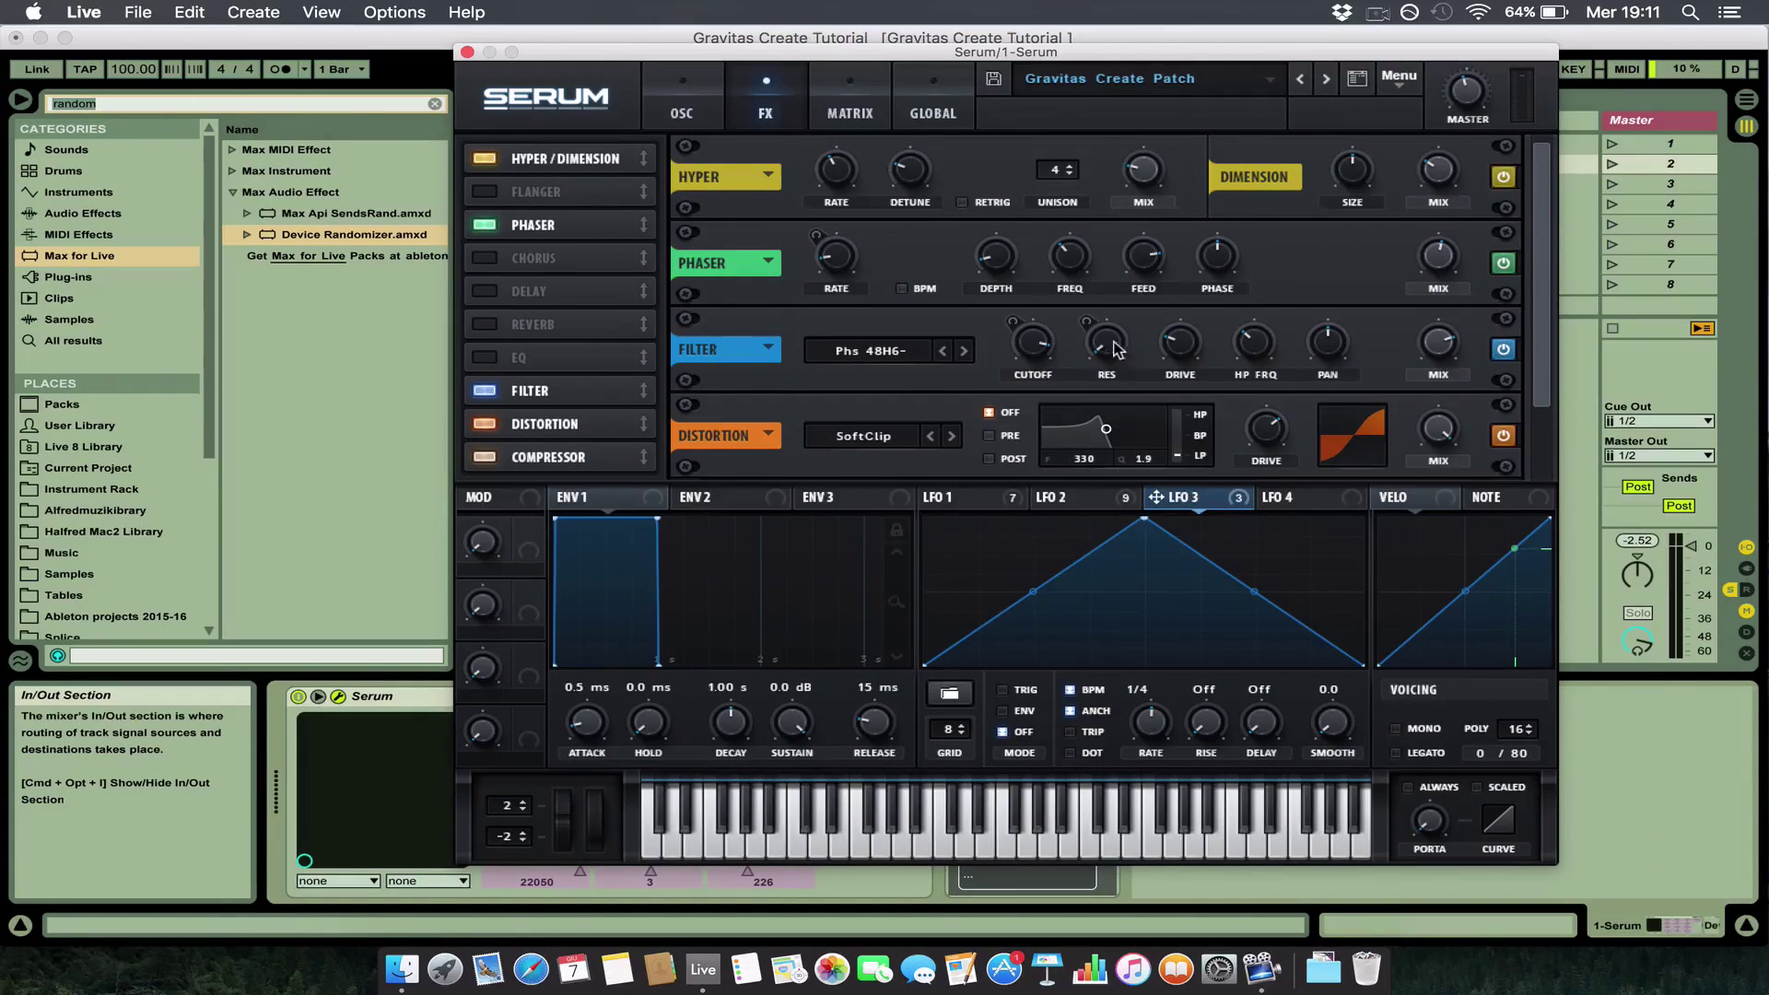
left_click_drag(1105, 53, 1156, 93)
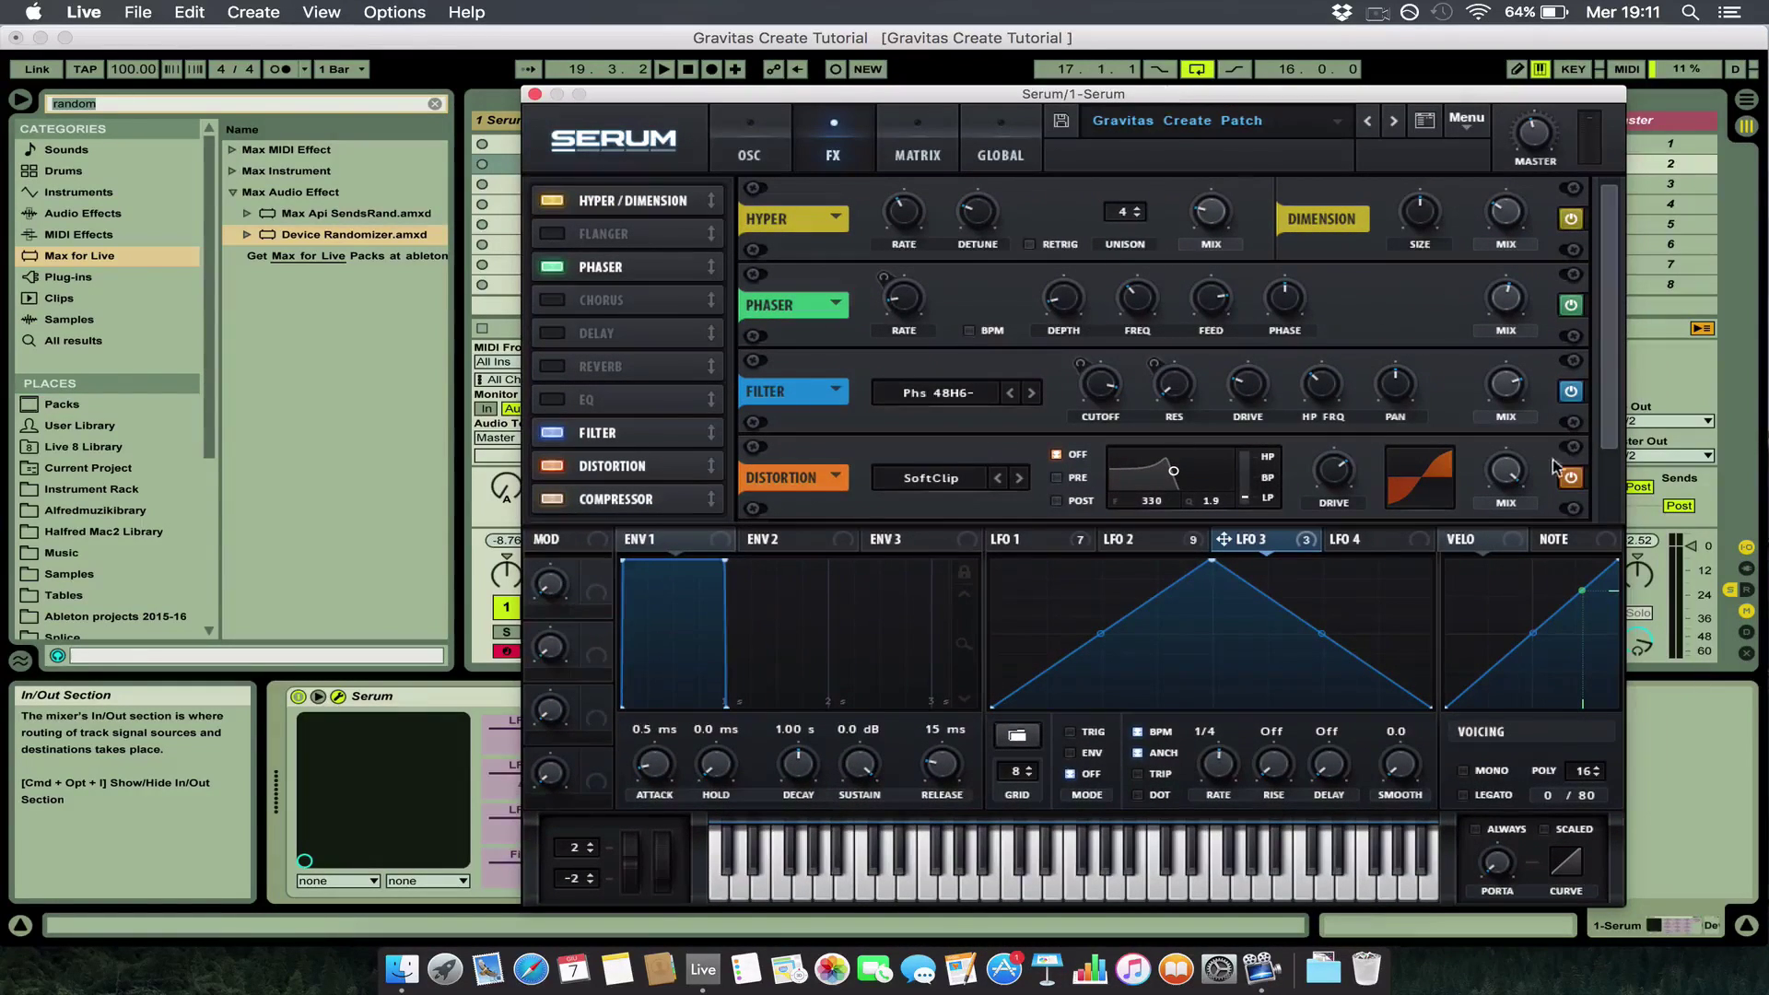
scroll(1612, 461, "down", 2)
scroll(1612, 502, "up", 2)
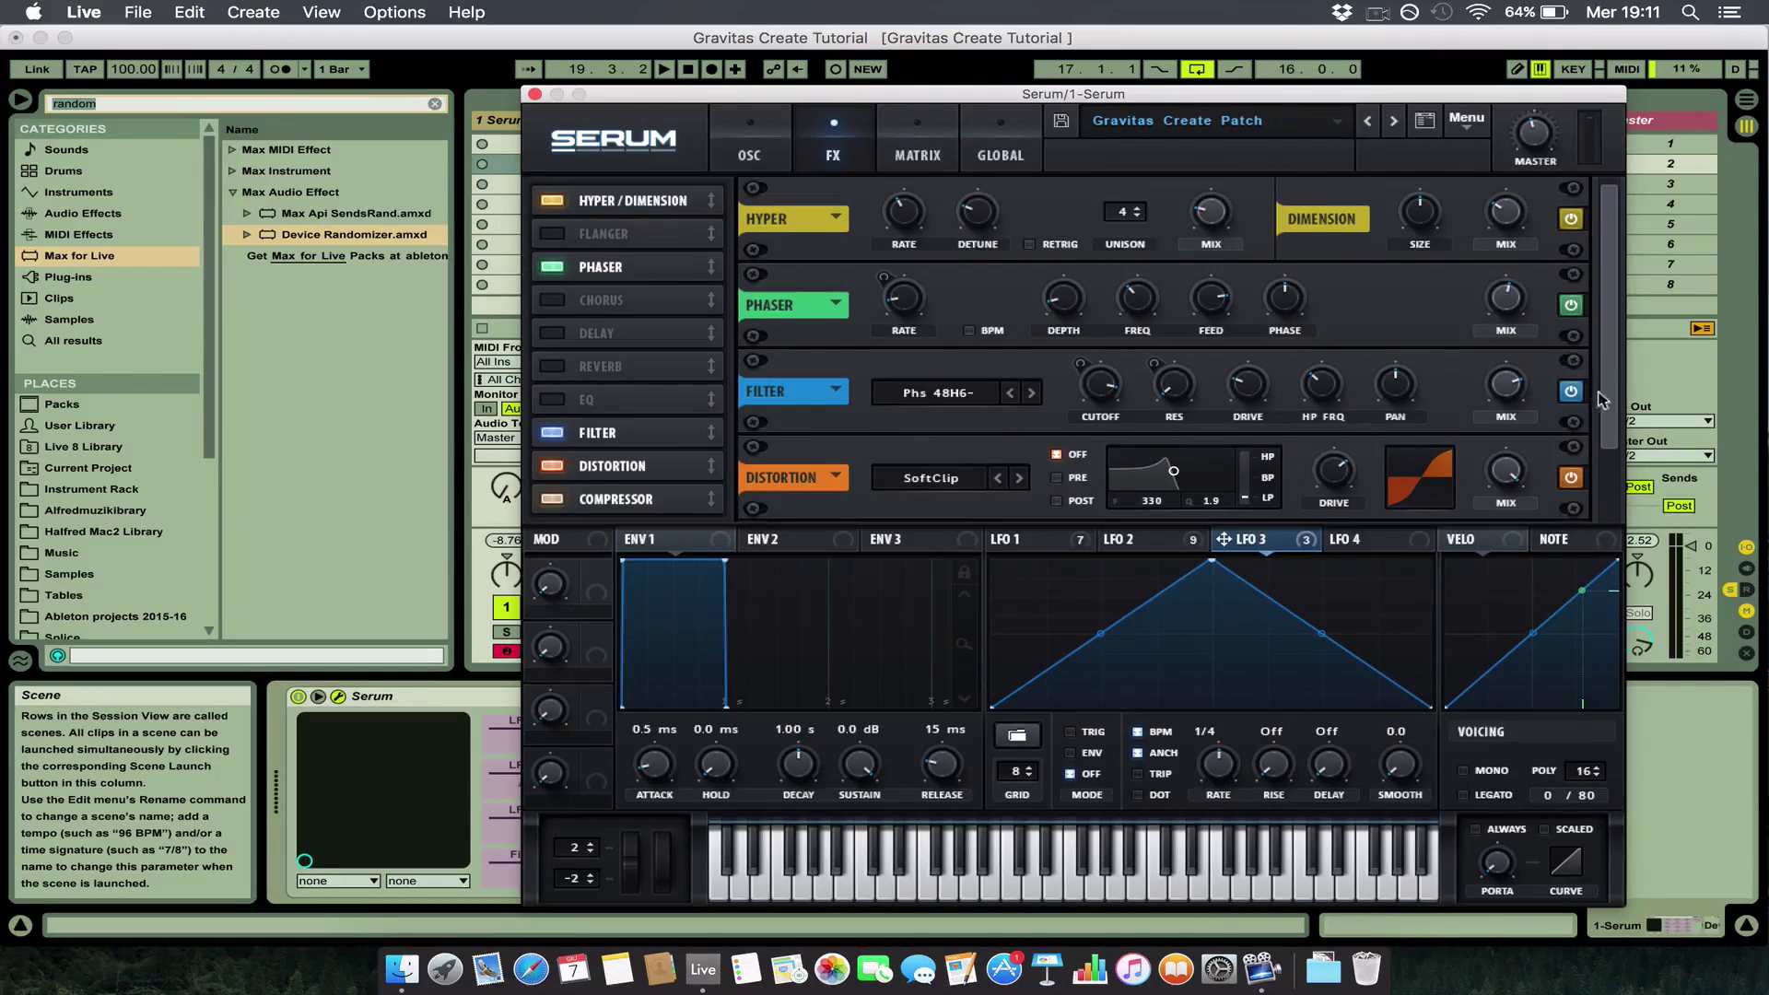
scroll(1608, 405, "down", 2)
left_click_drag(1610, 468, 1612, 416)
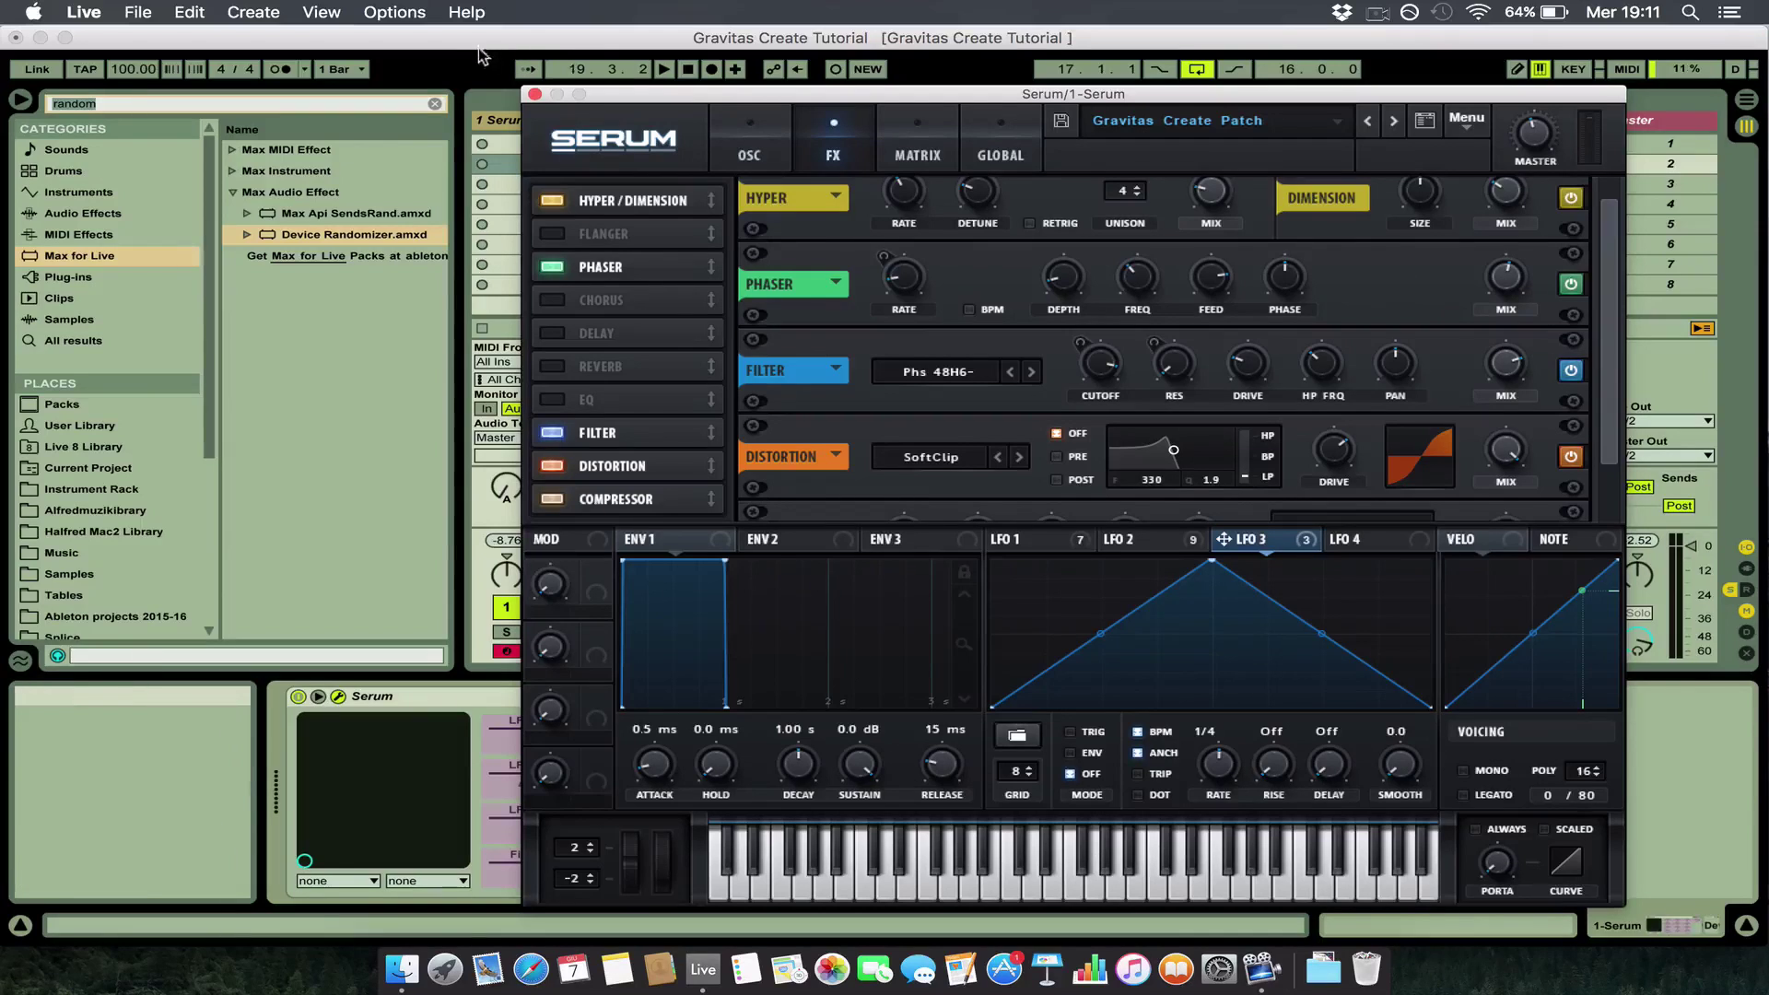
left_click(535, 94)
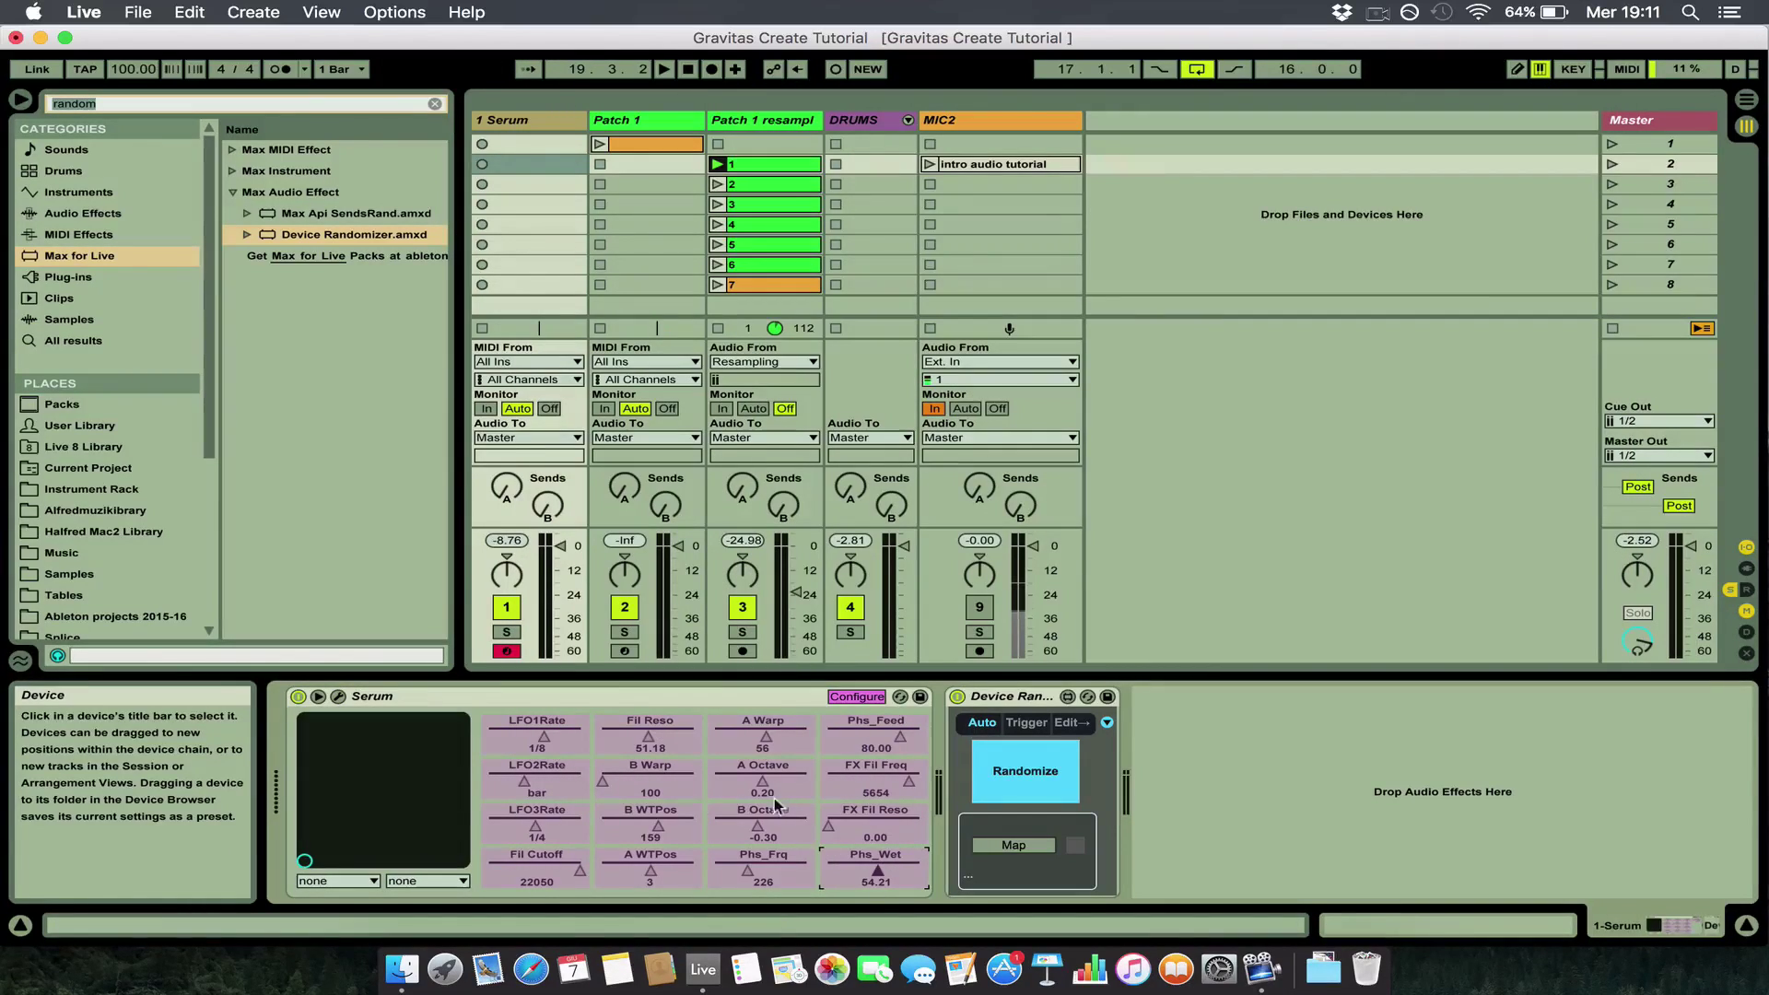
Finish configuring Serum's parameters, expand the Device Randomizer's settings and switch its random frequency to Sync.
left_click(858, 698)
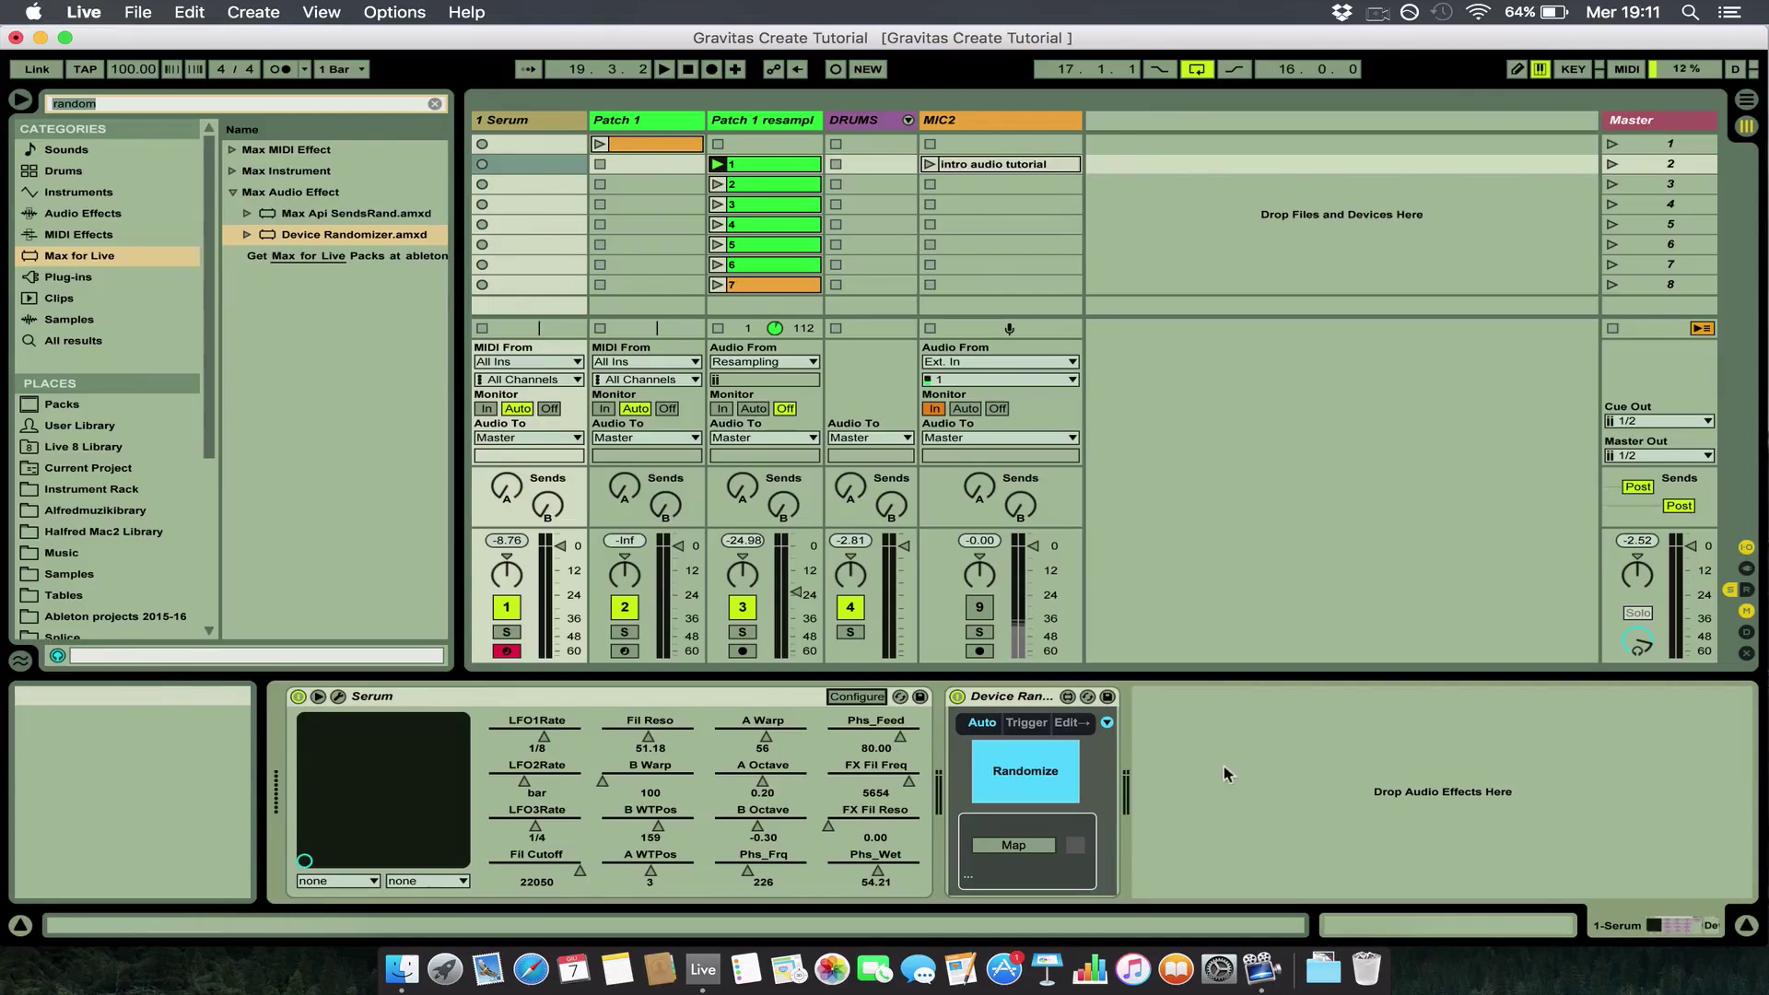
left_click(1107, 724)
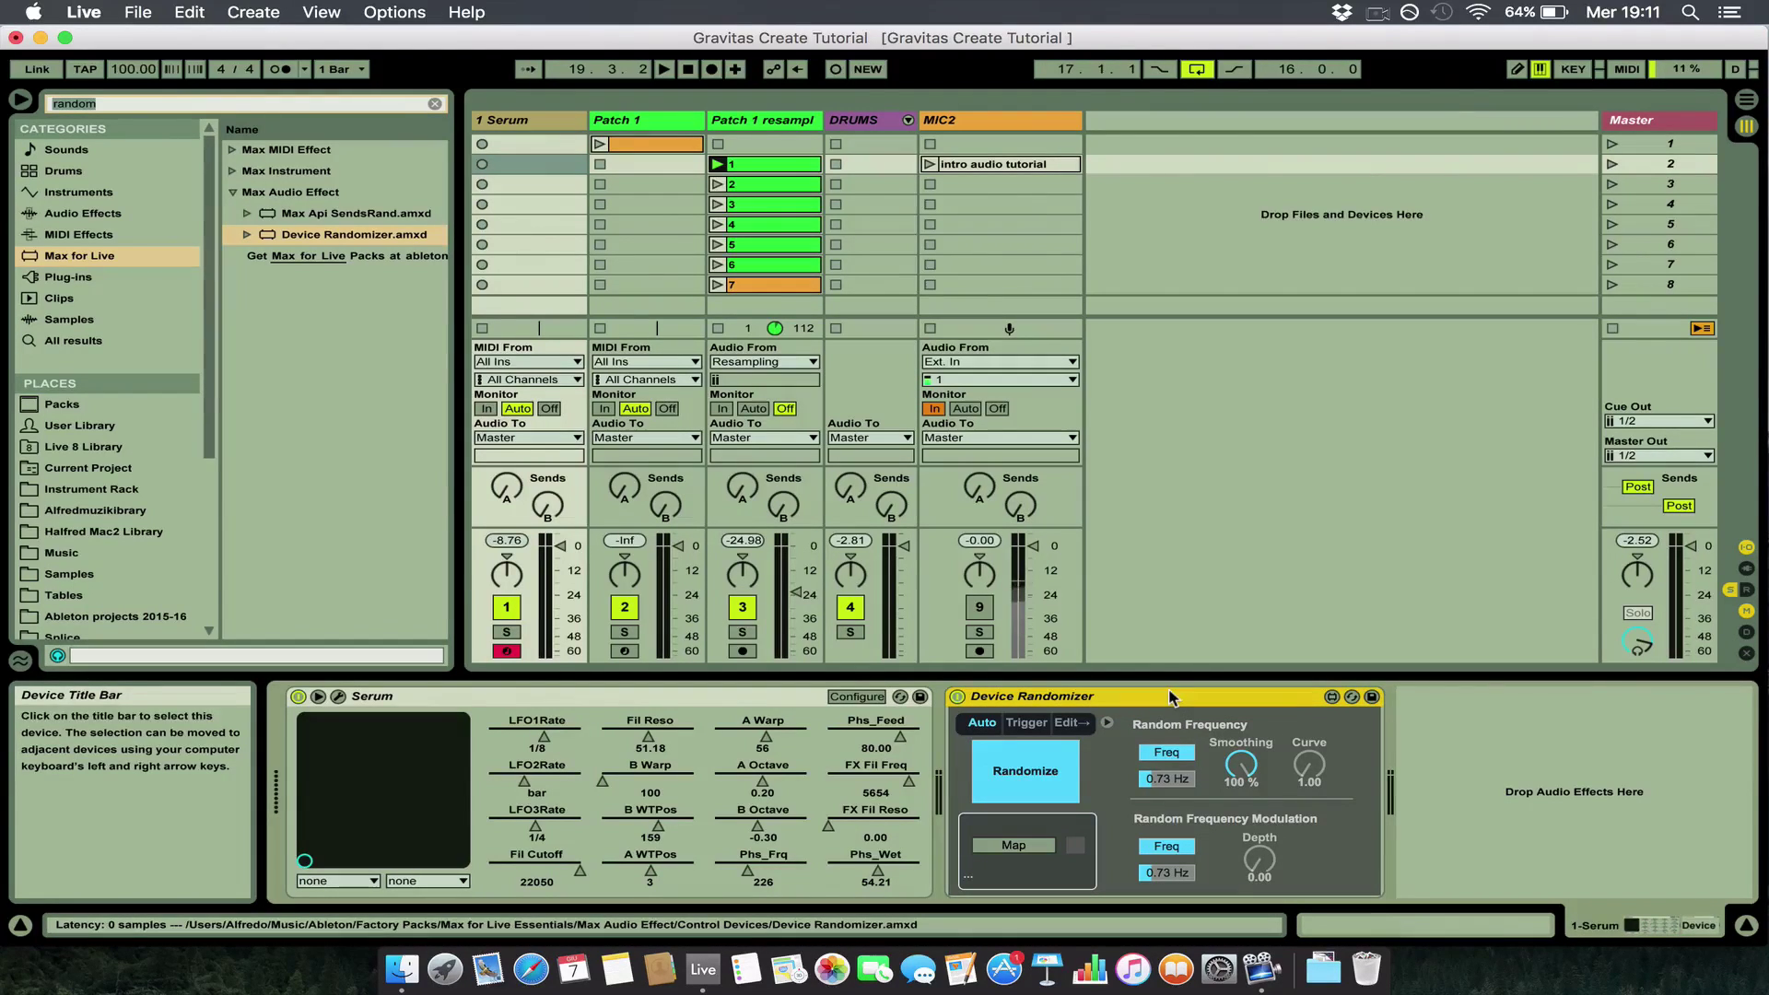
left_click(1175, 757)
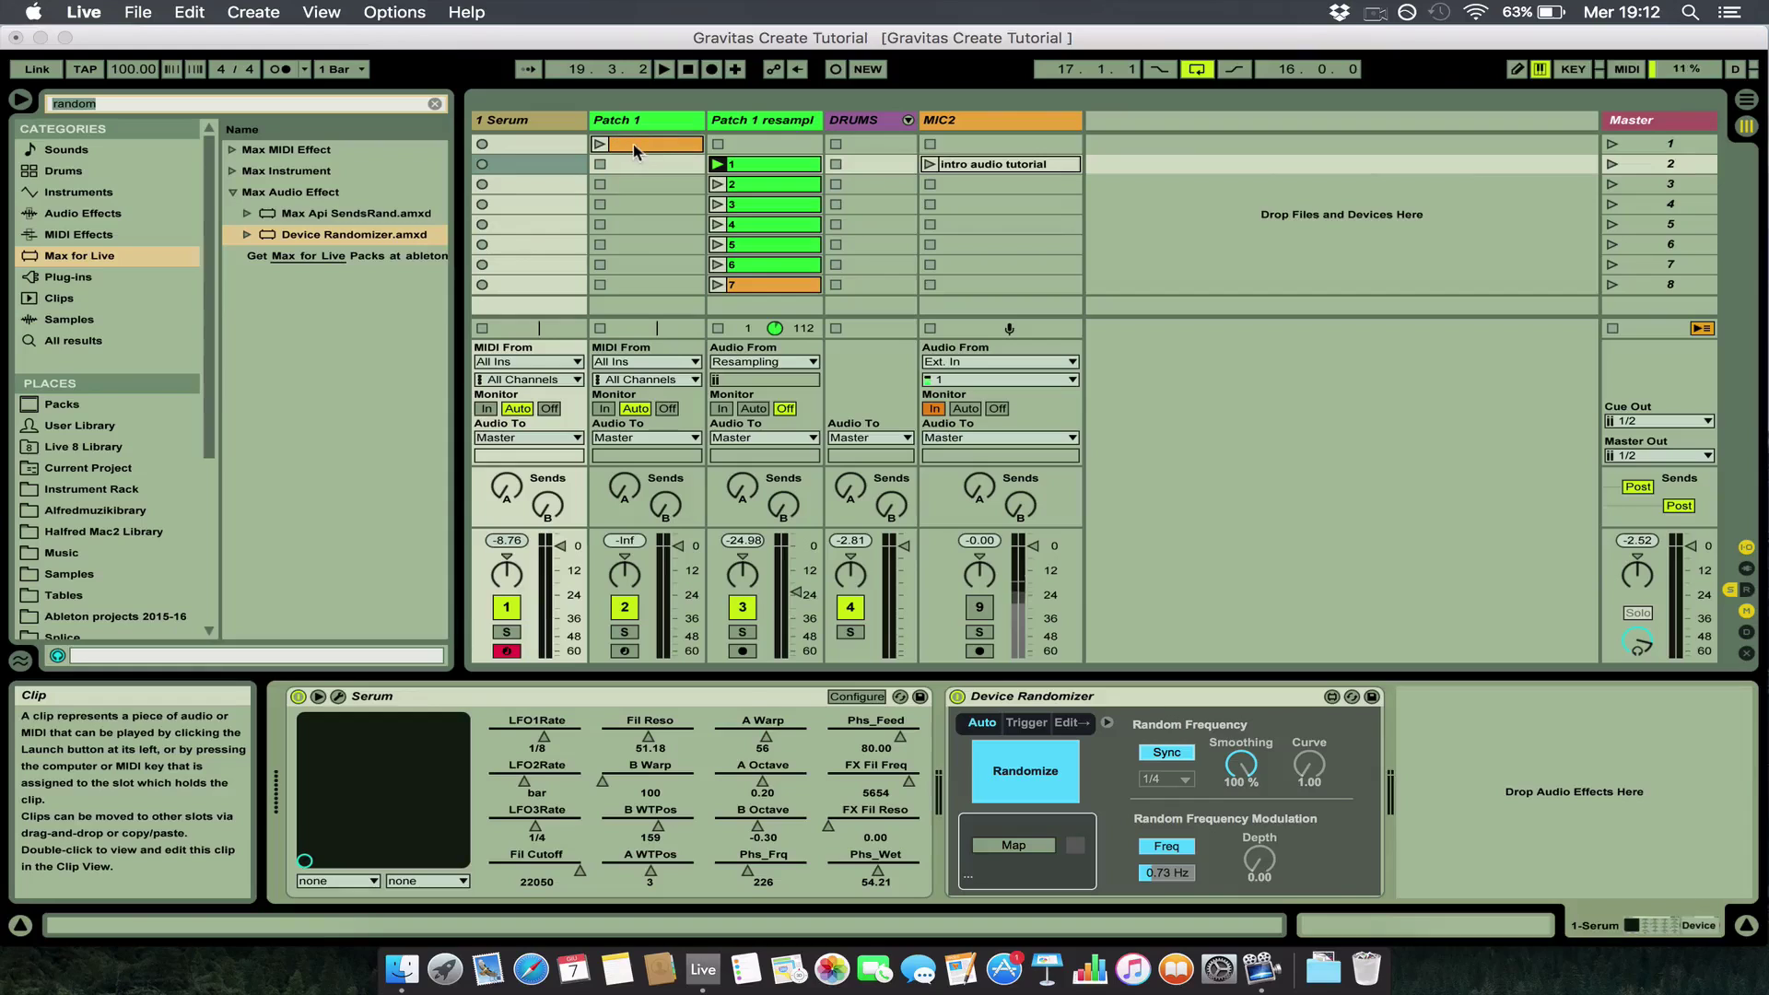
Insert an audio track after the 1 Serum track, and map the Device Randomizer to the Serum device.
left_click(520, 123)
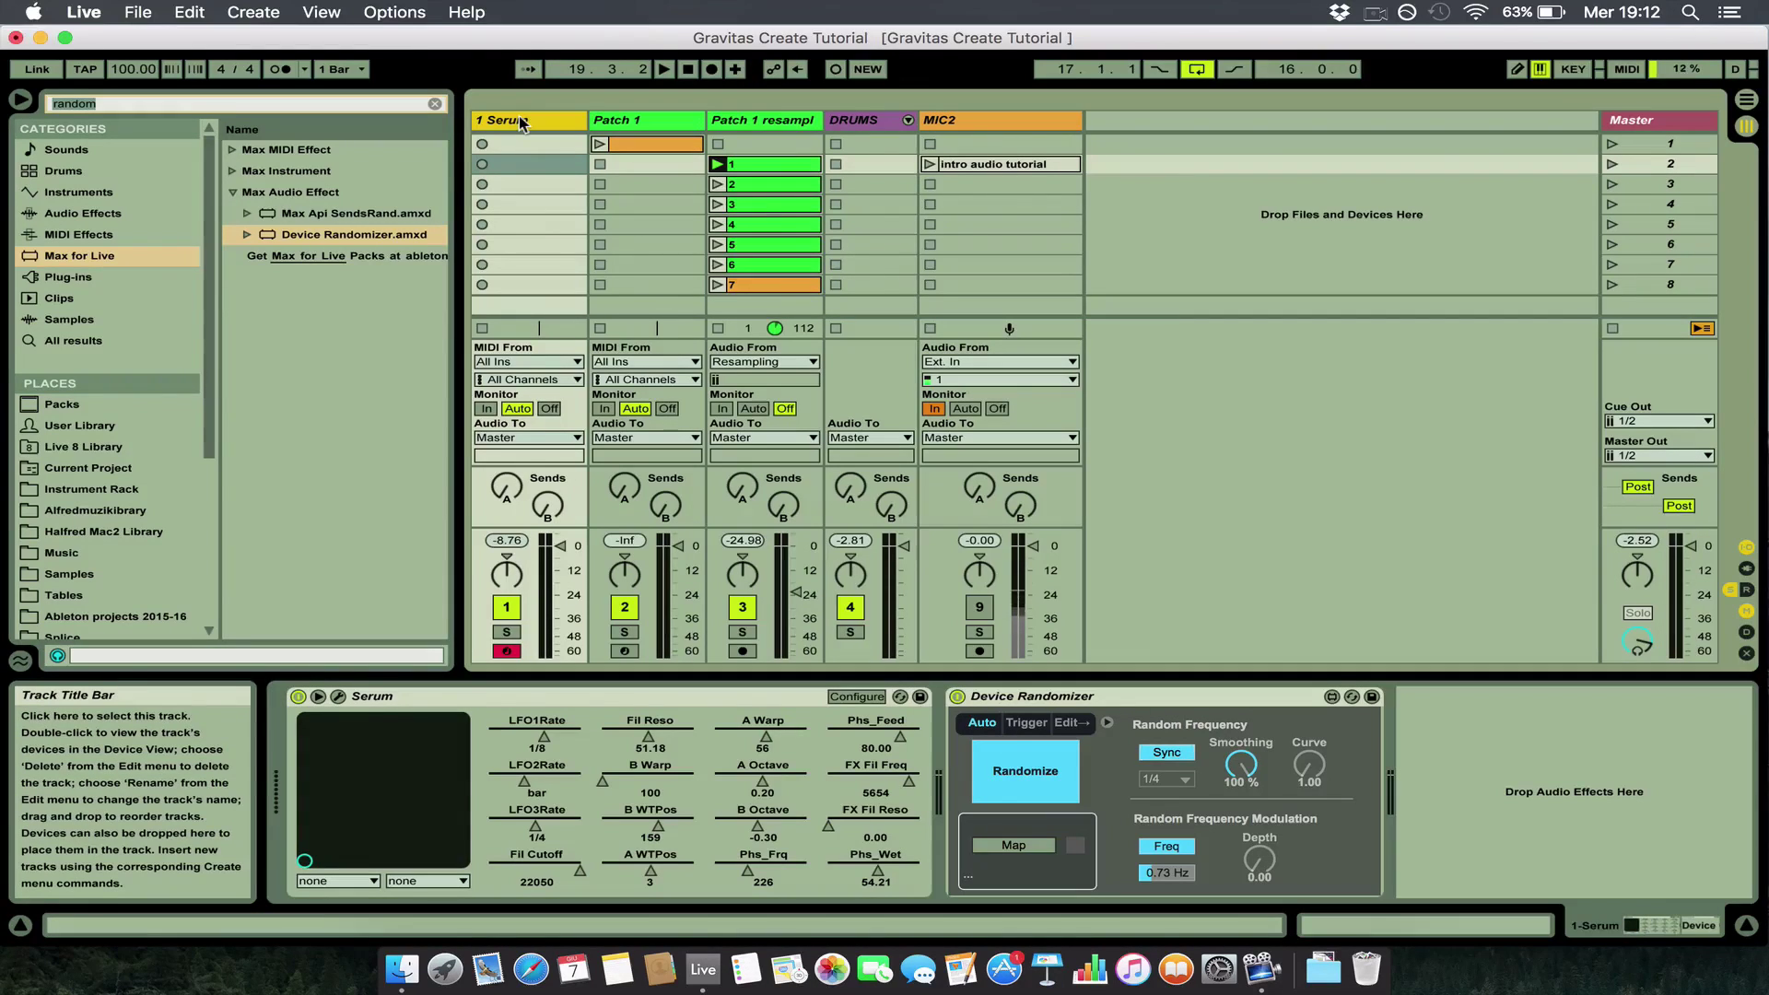
key("super+t")
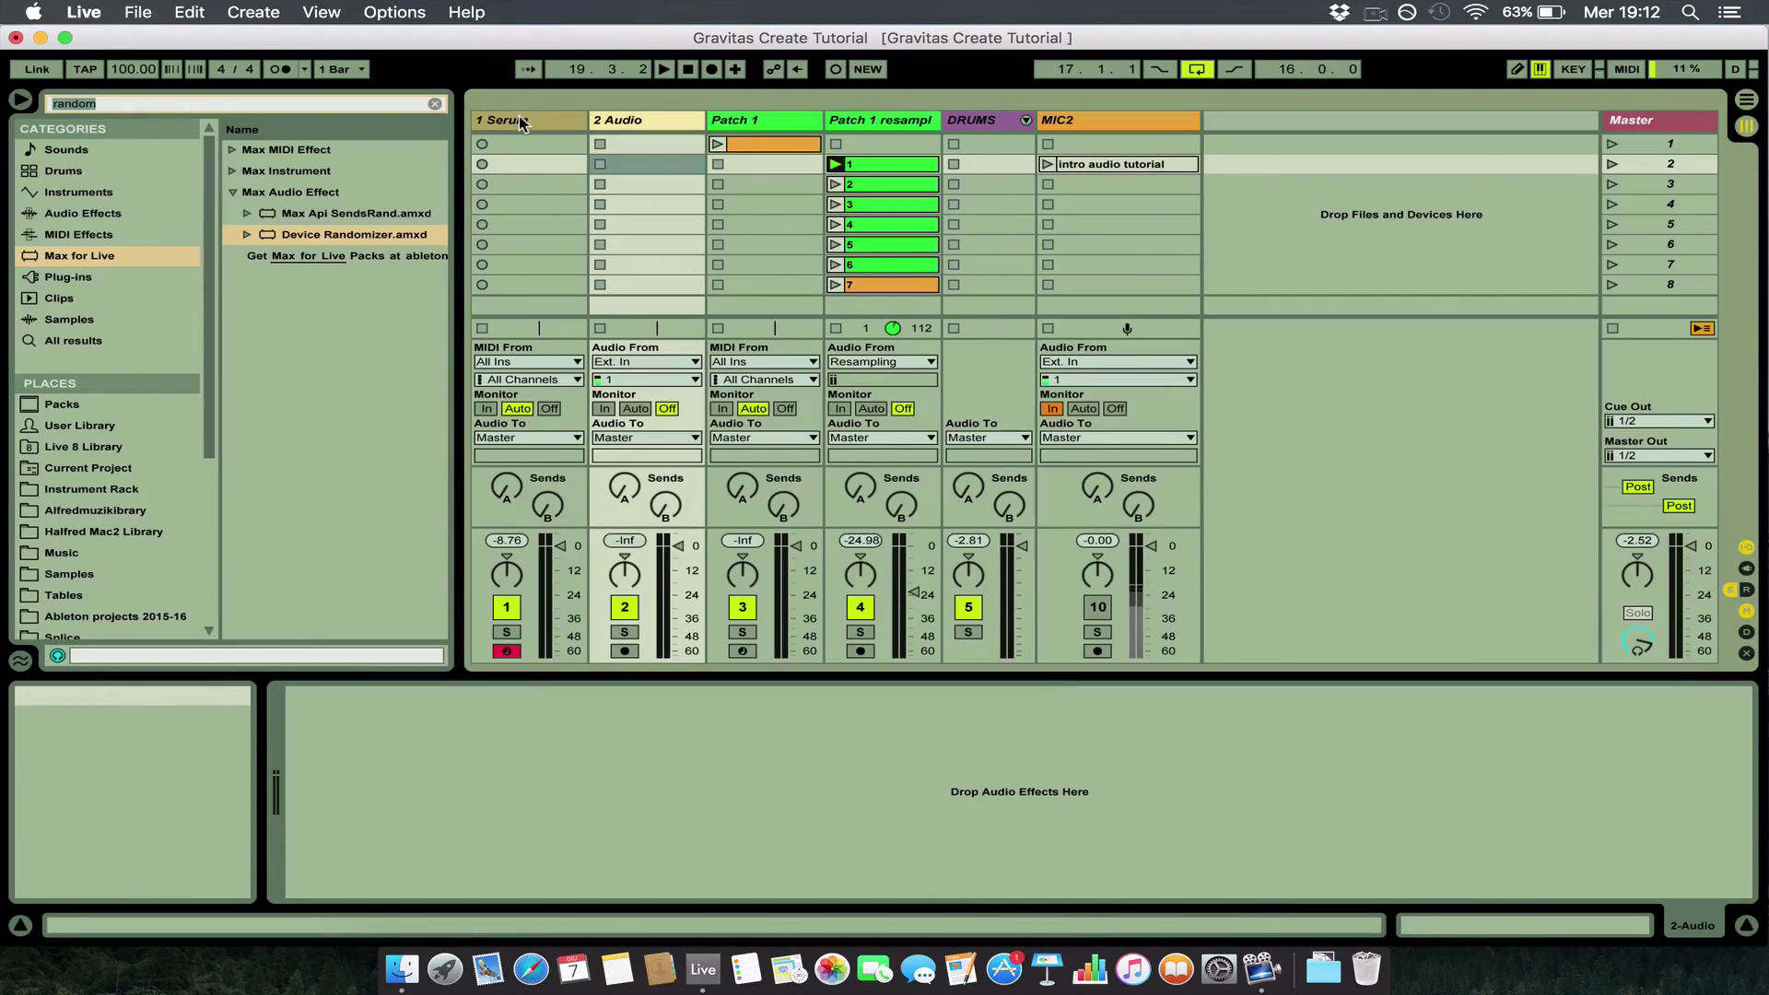
left_click(520, 122)
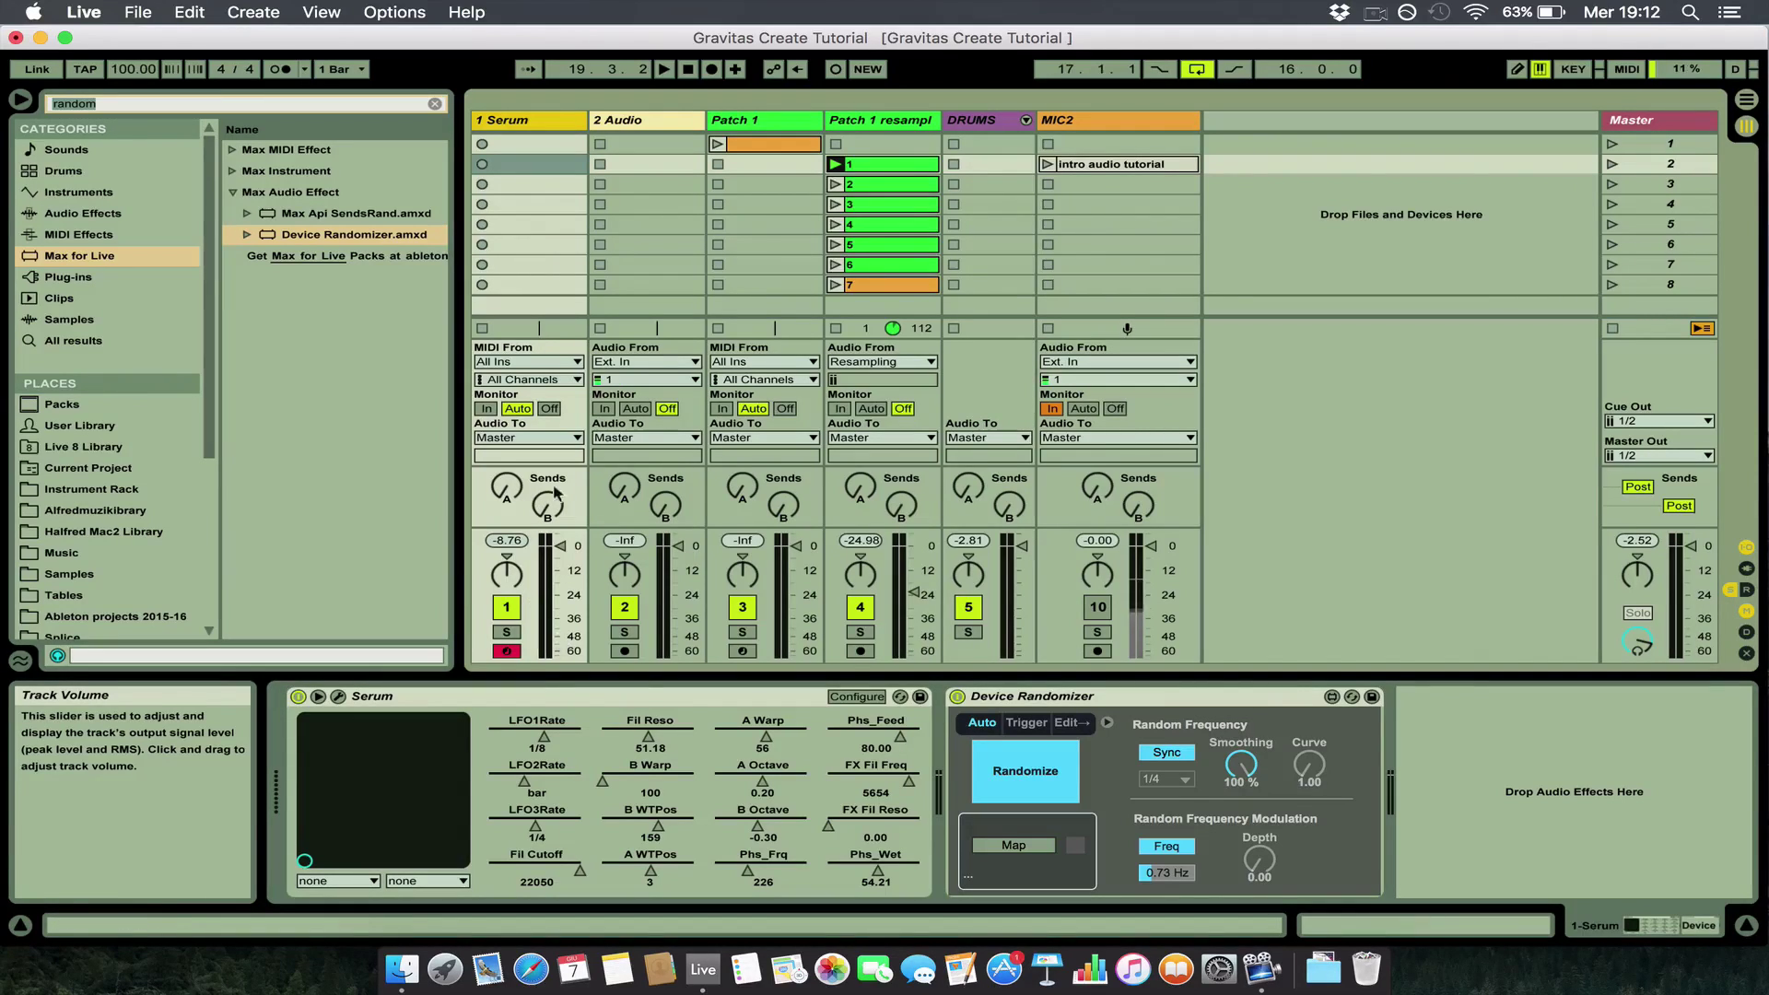
left_click(1010, 846)
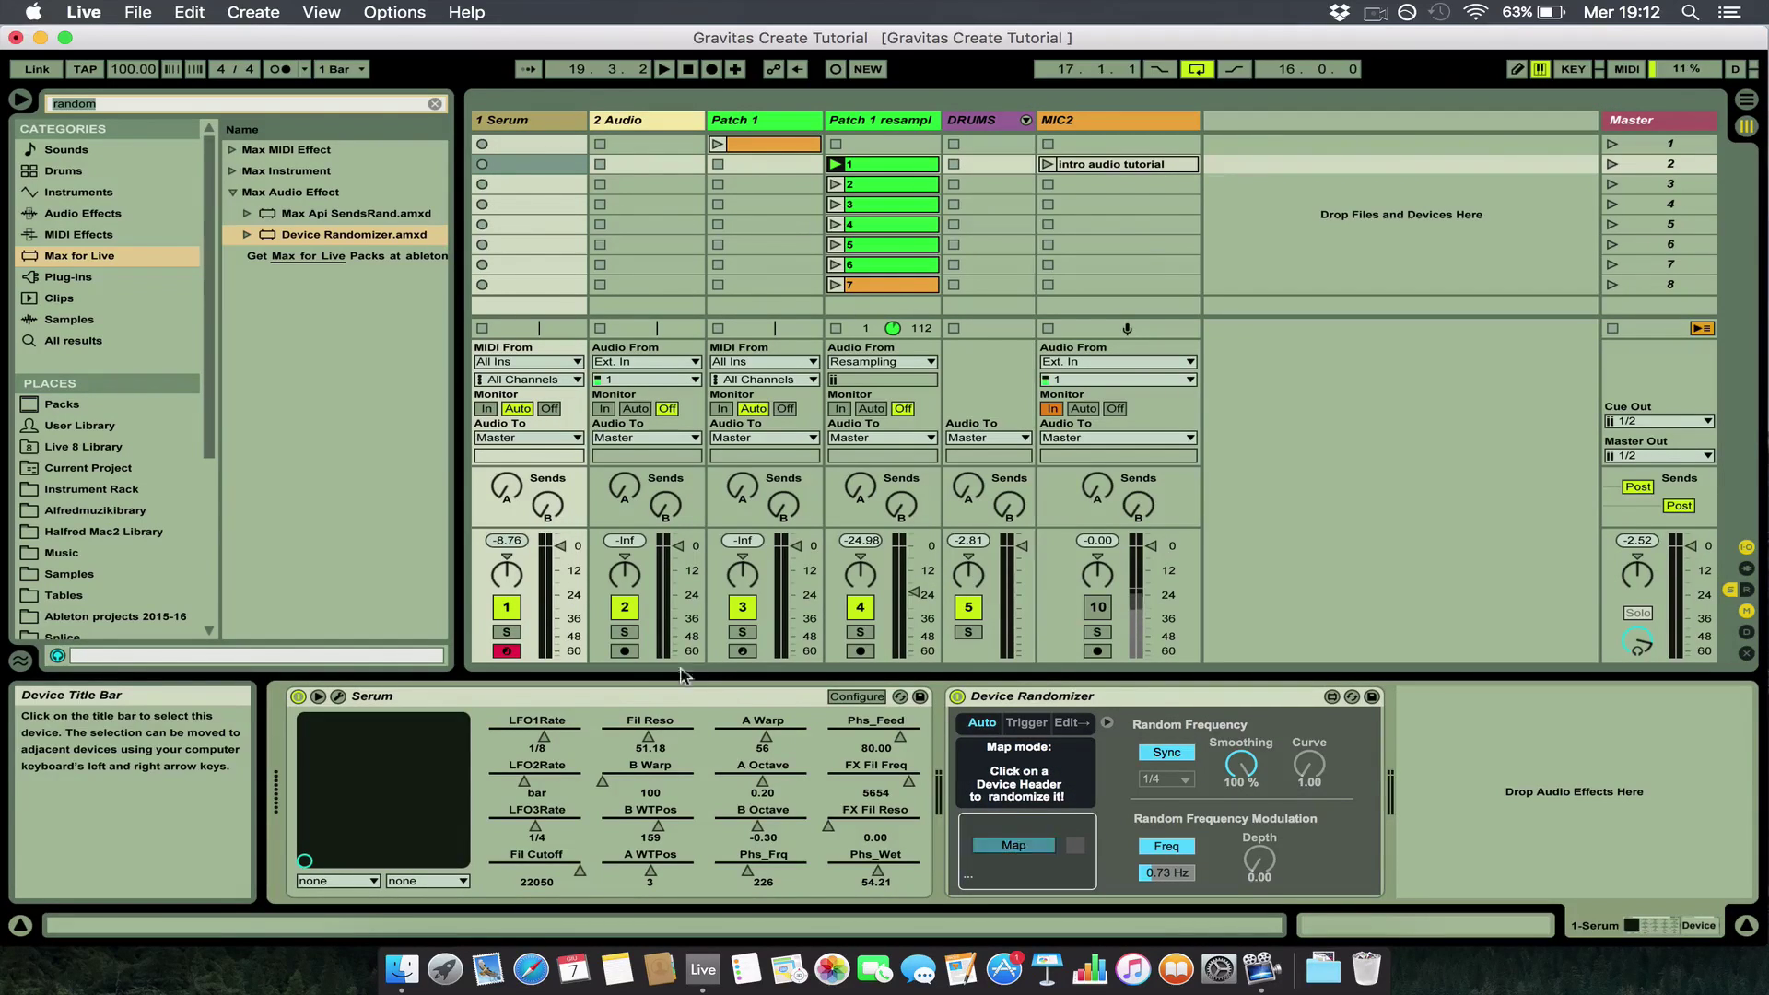
left_click(478, 697)
Reset the playback position to the start and mute the Patch 1 resample, DRUMS and Patch 1 tracks.
left_click(685, 70)
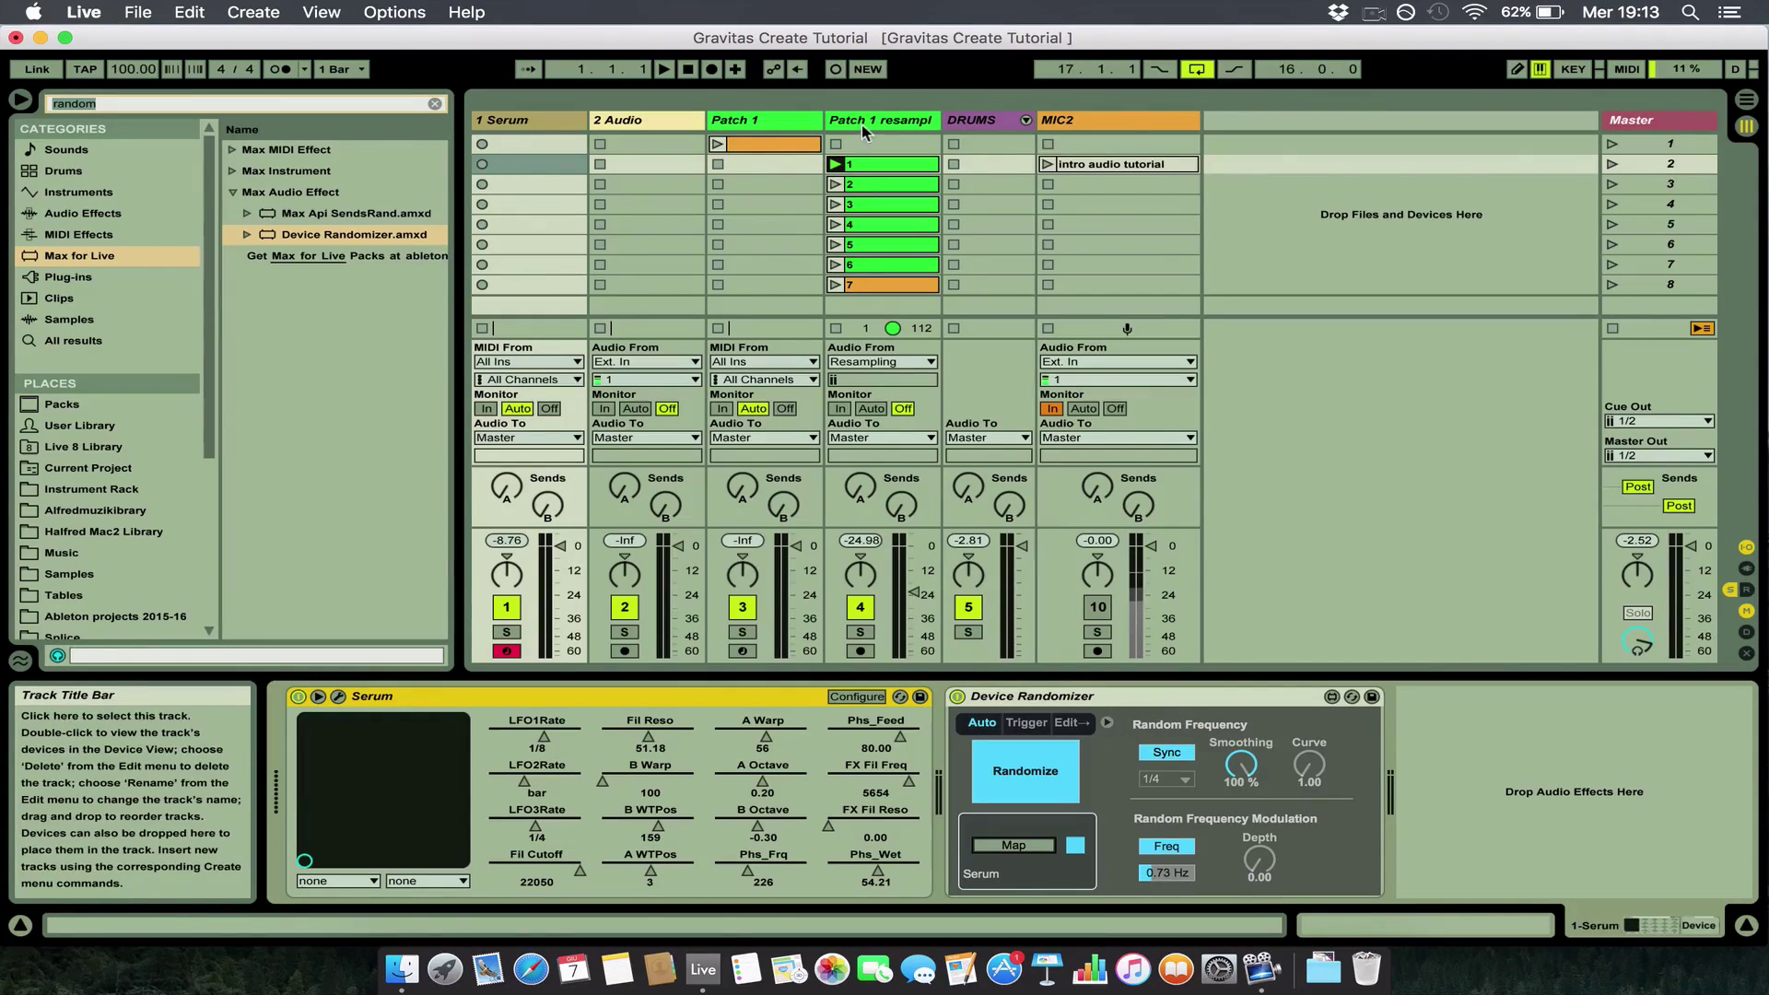
left_click(862, 607)
left_click(968, 607)
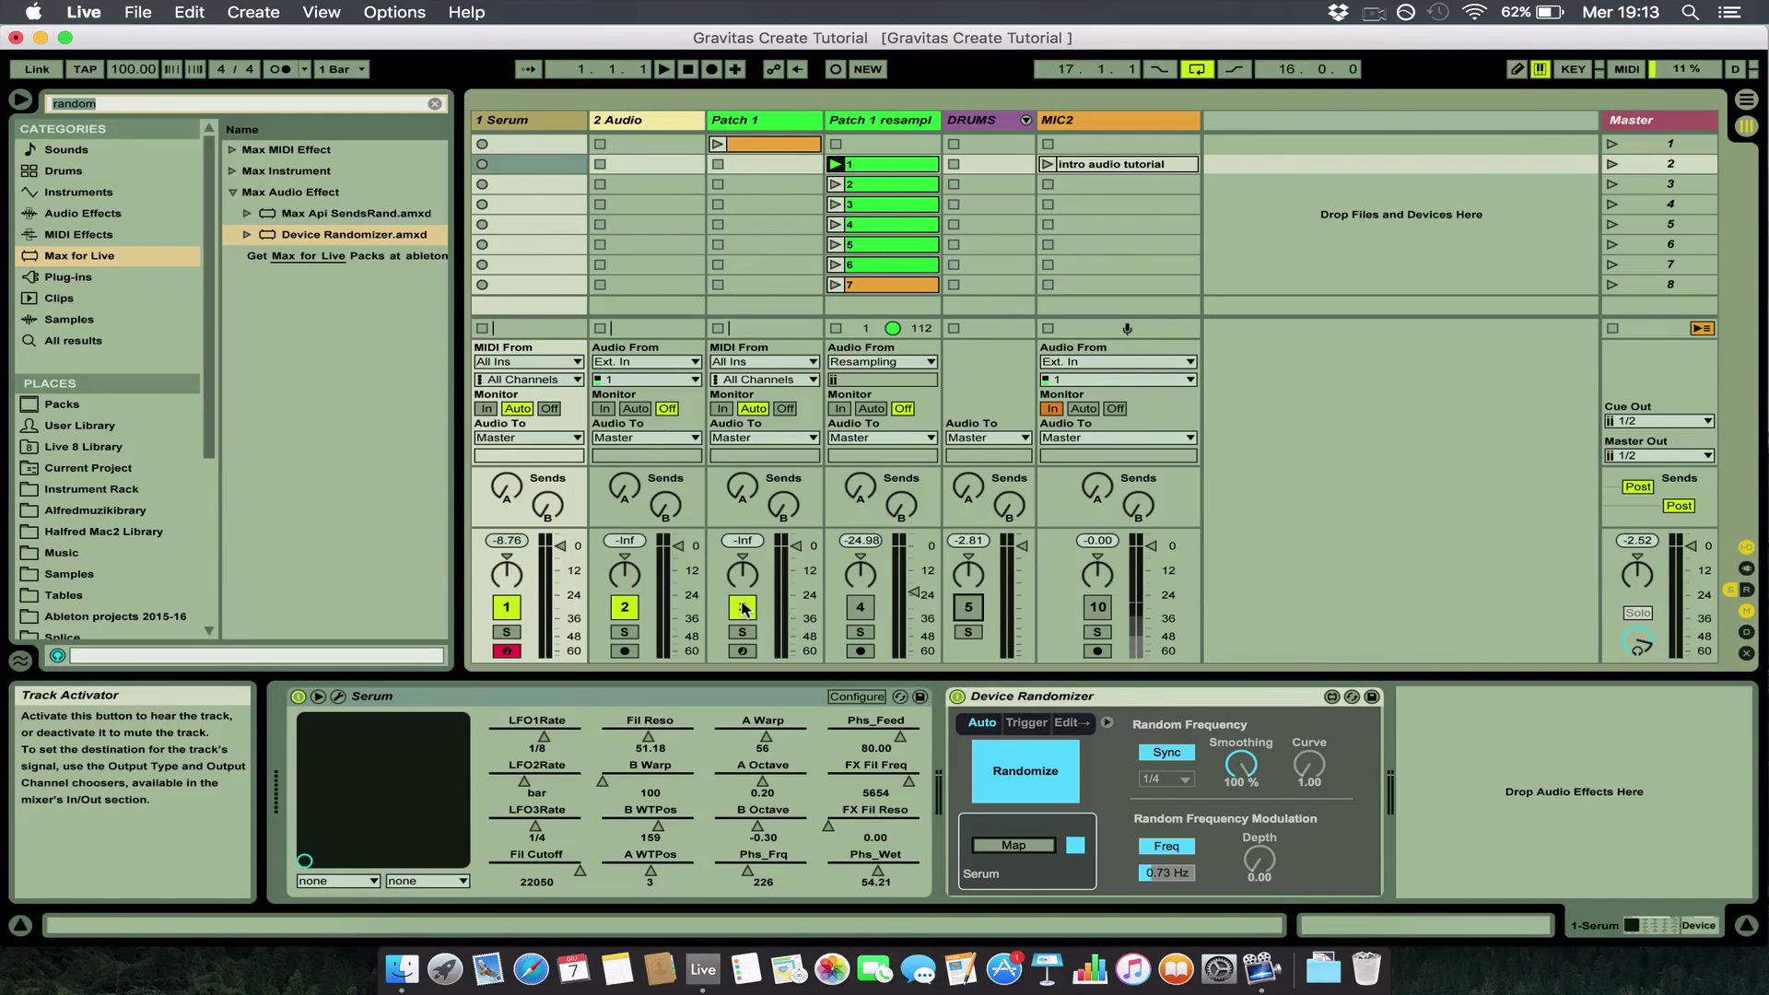
left_click(744, 608)
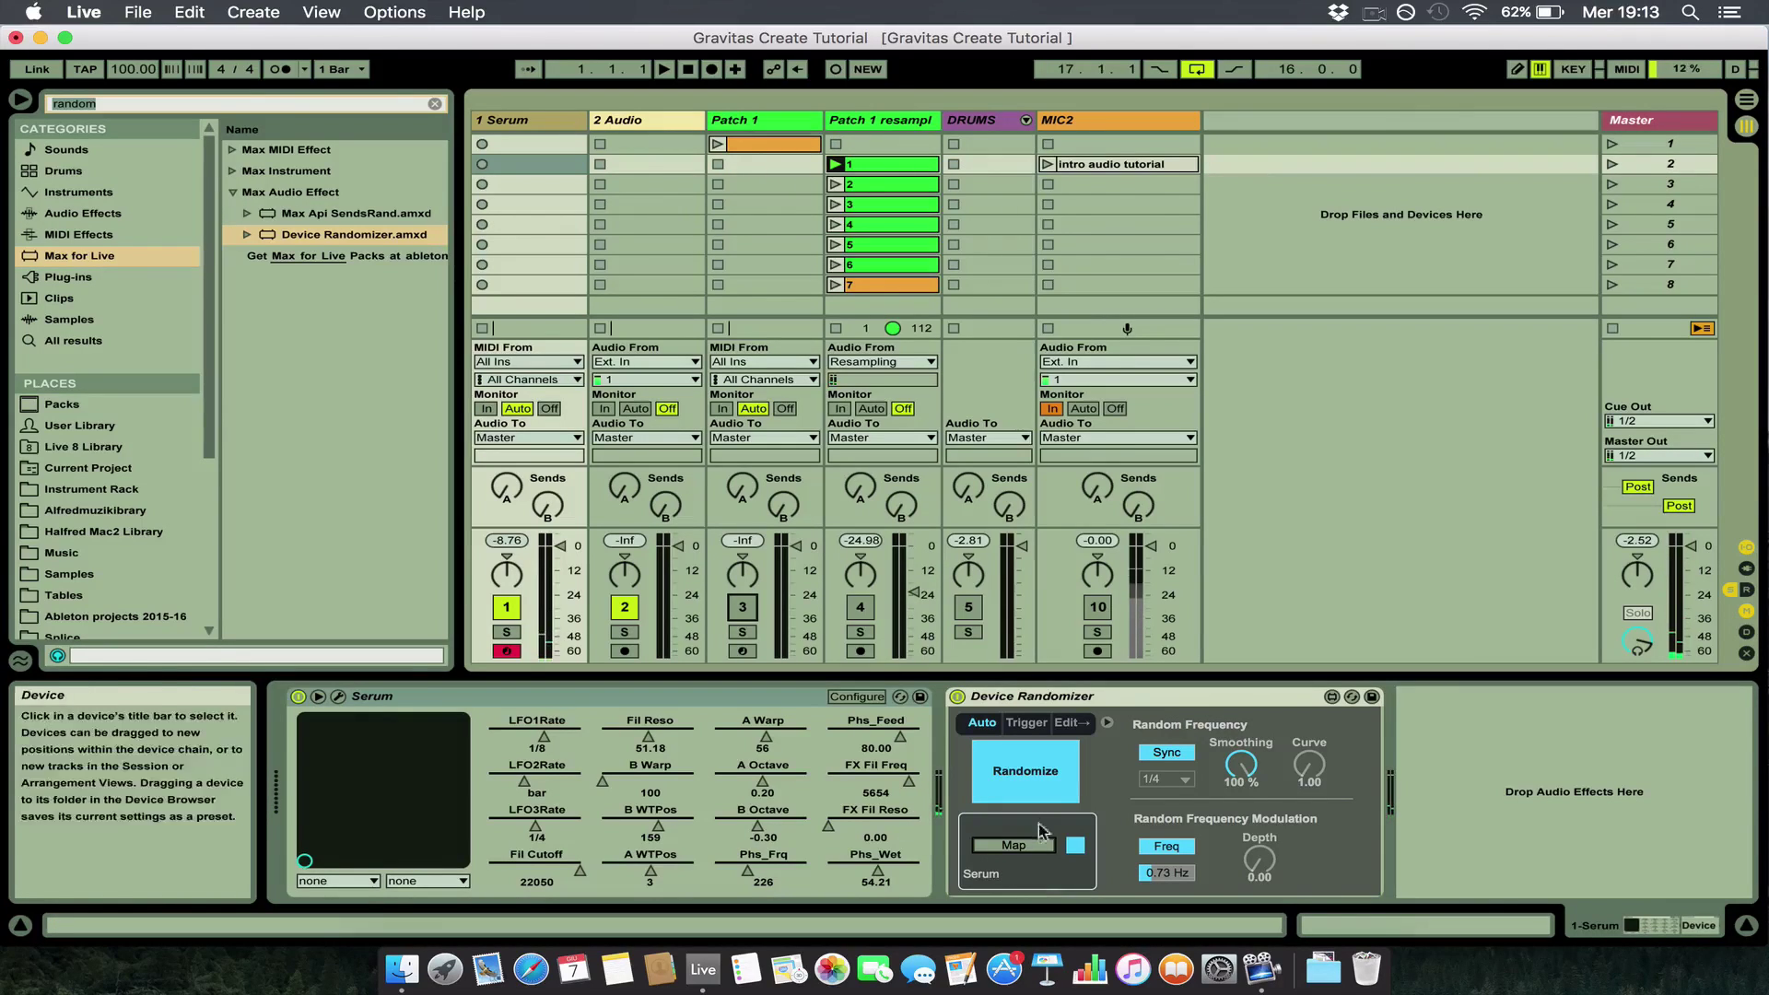
Start playback, set the Device Randomizer's synced random frequency to 1/1, and switch the frequency mode back to Freq.
left_click(666, 68)
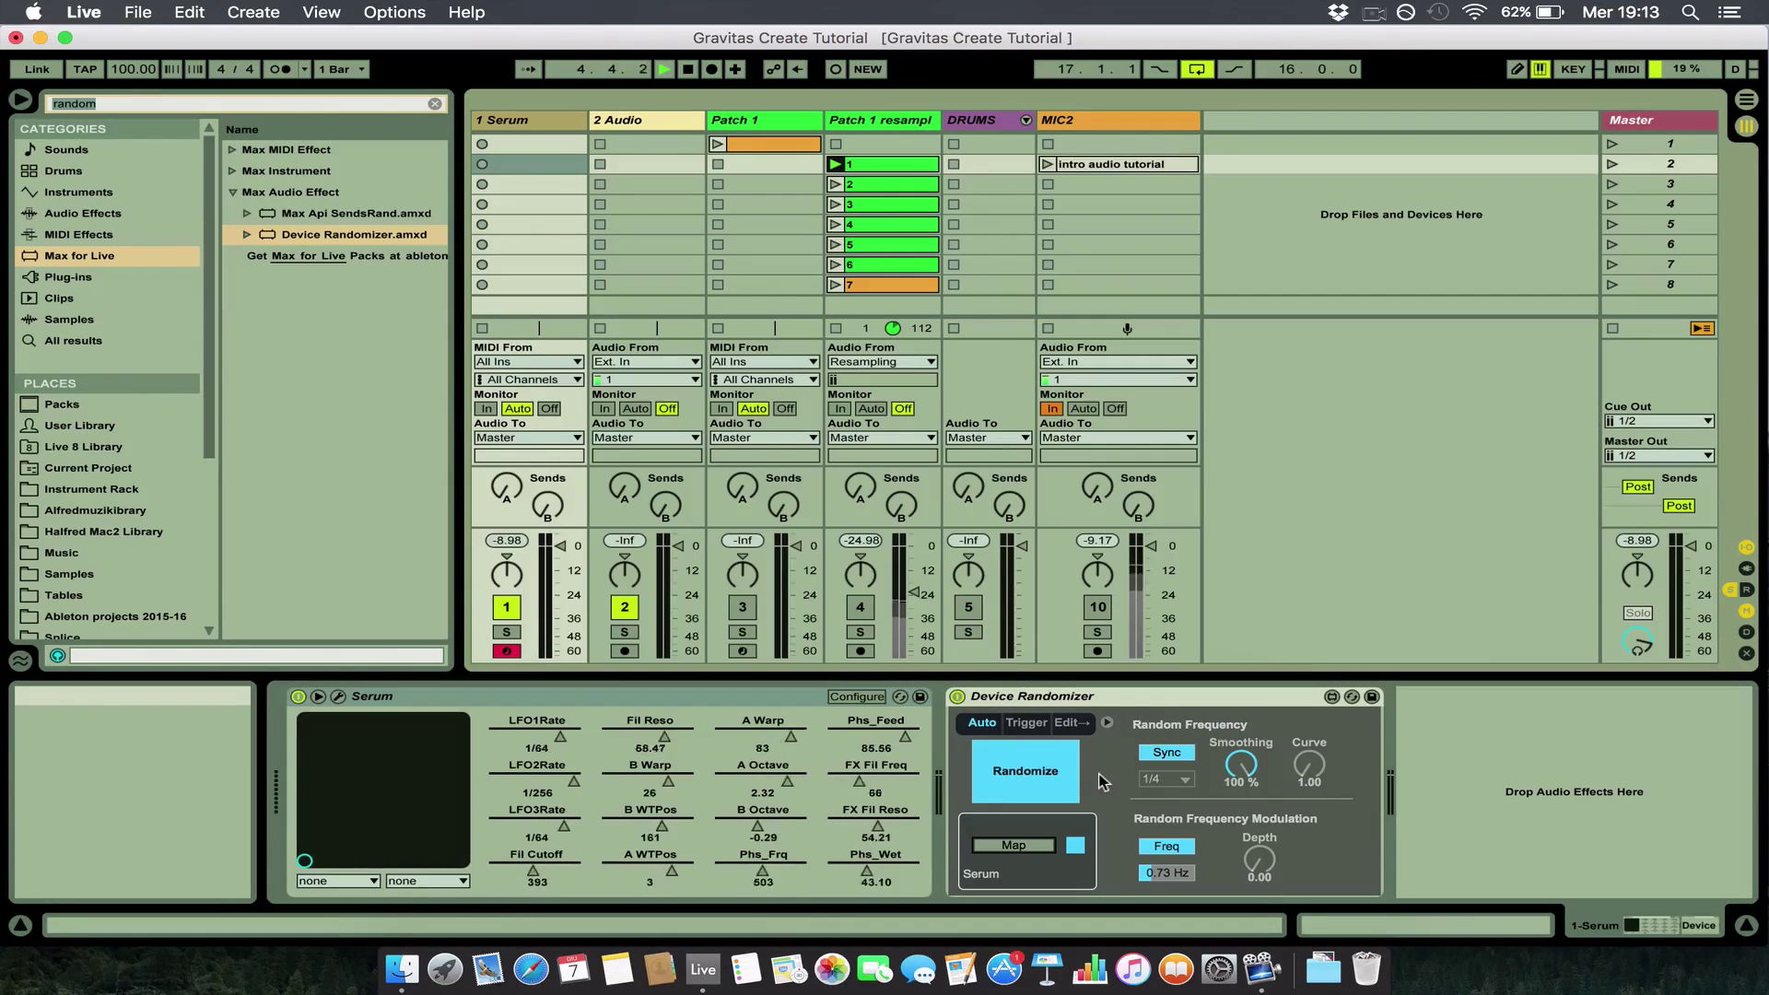
left_click(1166, 780)
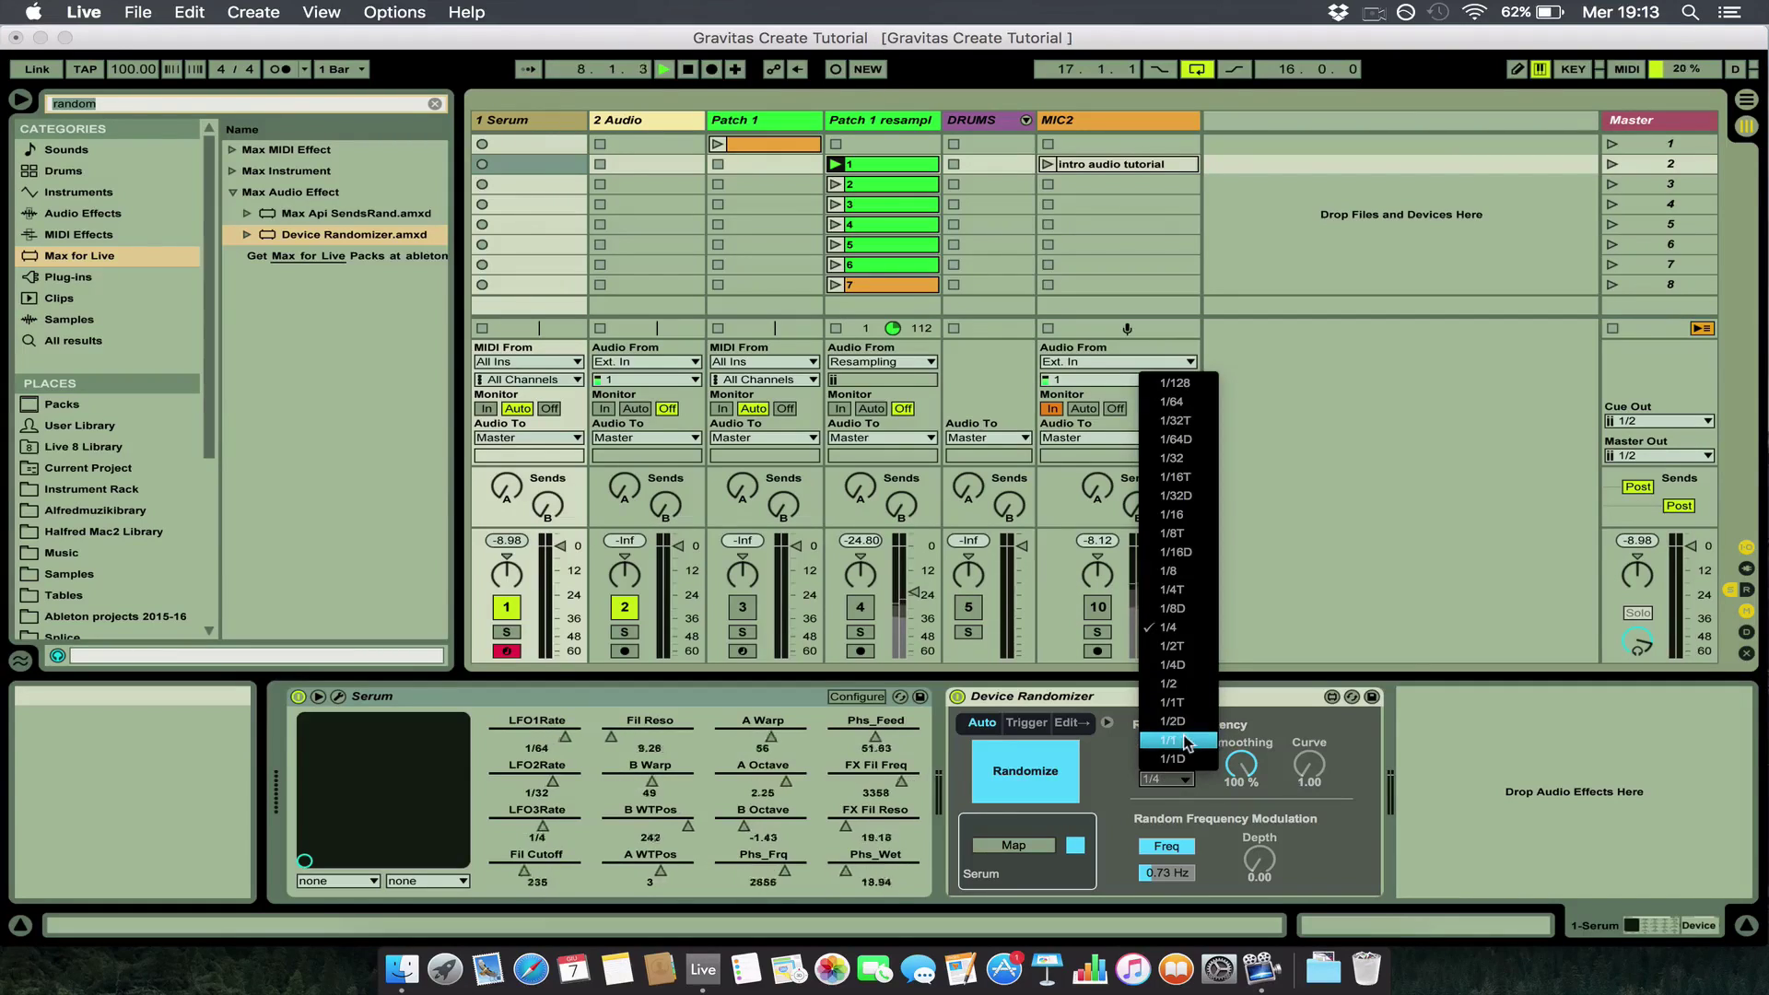
left_click(1186, 740)
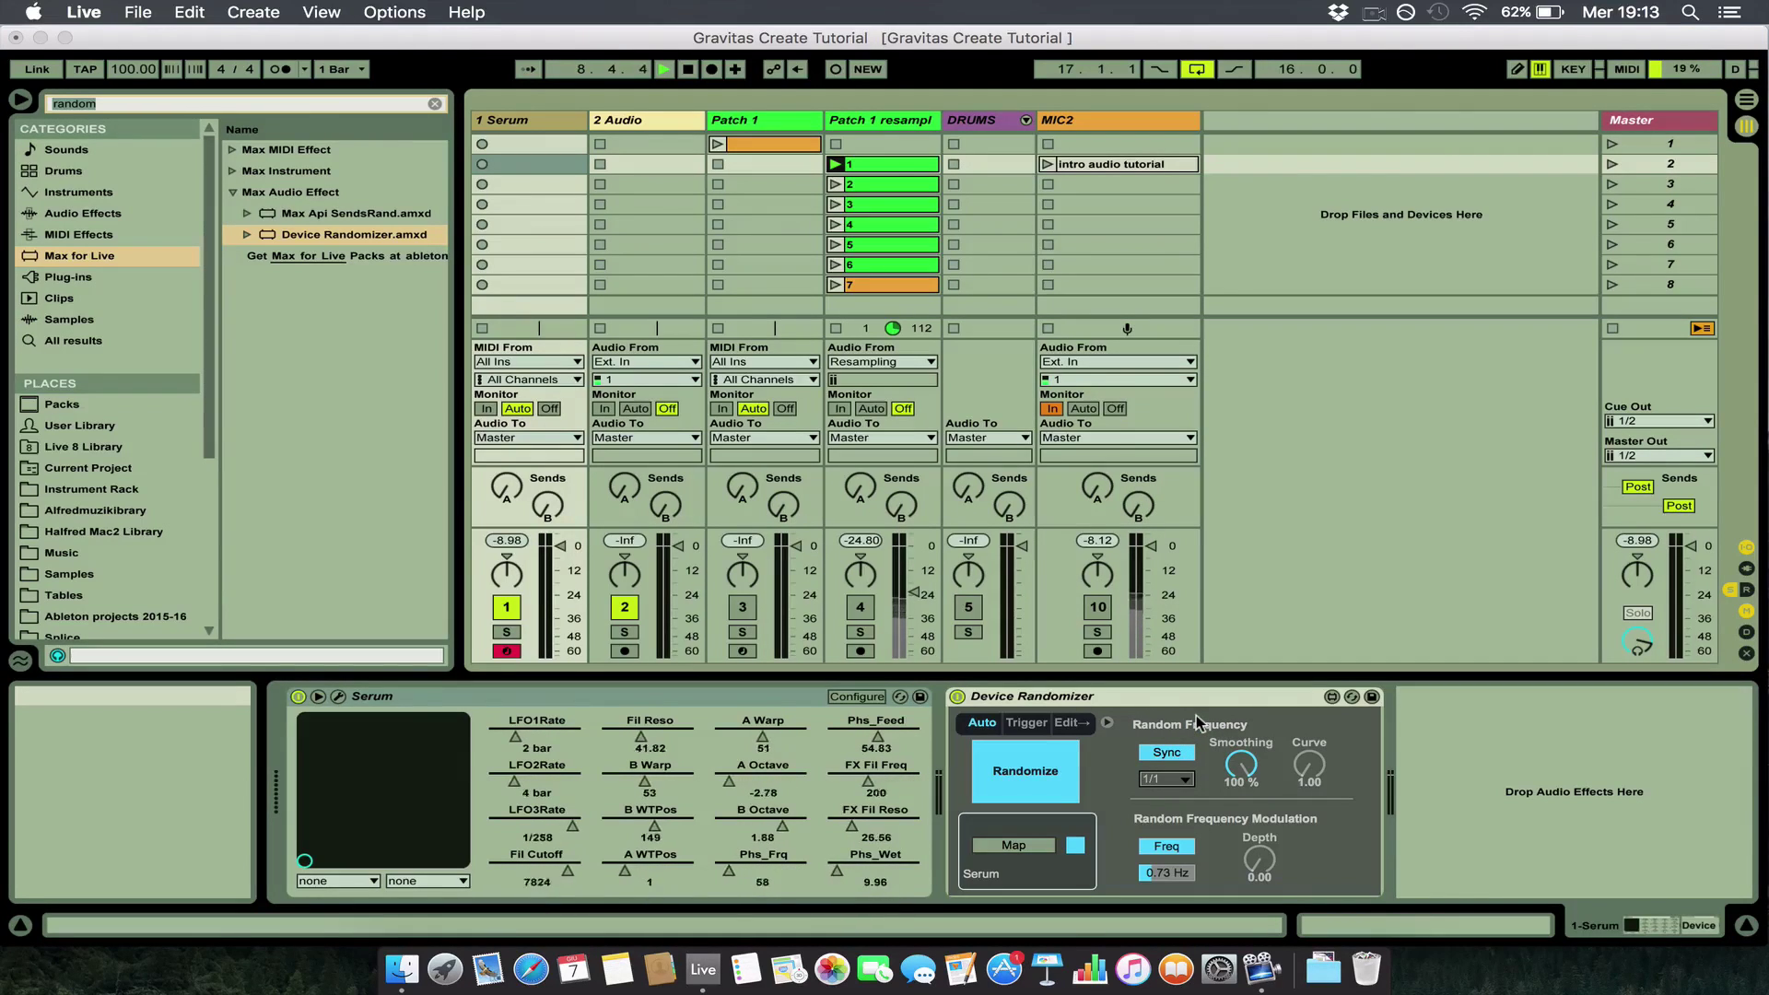
left_click(1164, 753)
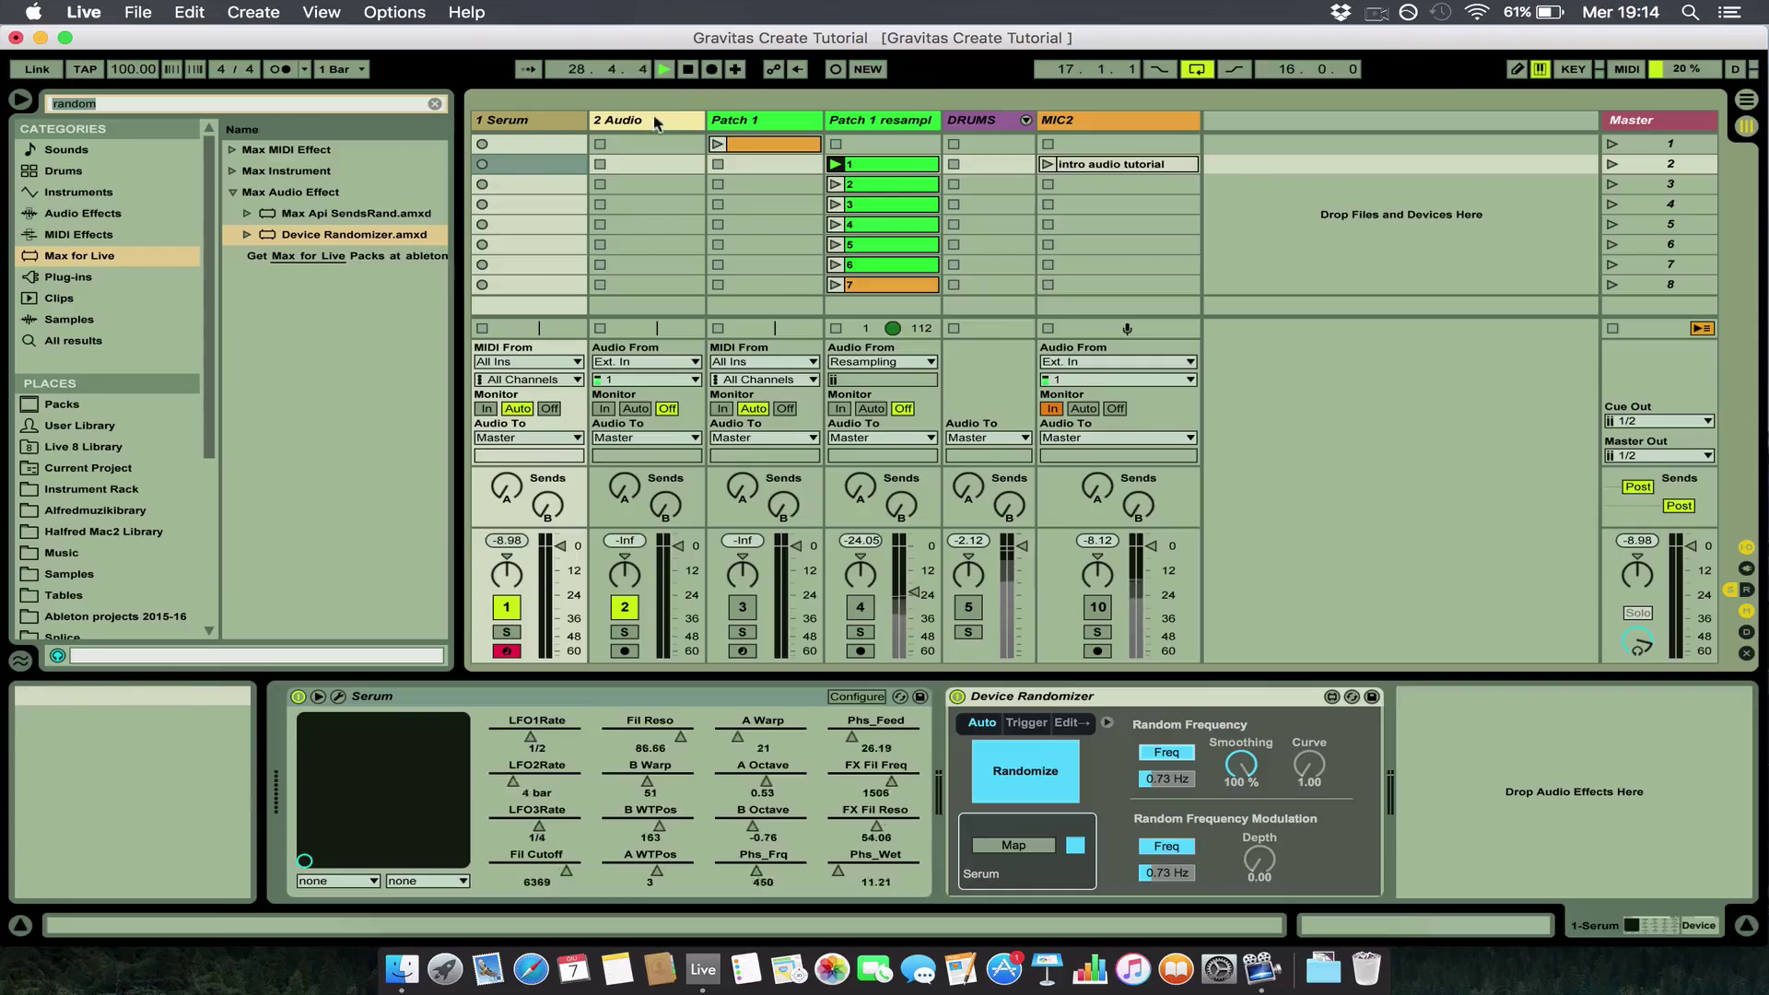
Create a MIDI clip in the 1 Serum track's first slot with a C2 note and a loop length of 32 bars.
left_click(631, 121)
left_click(552, 121)
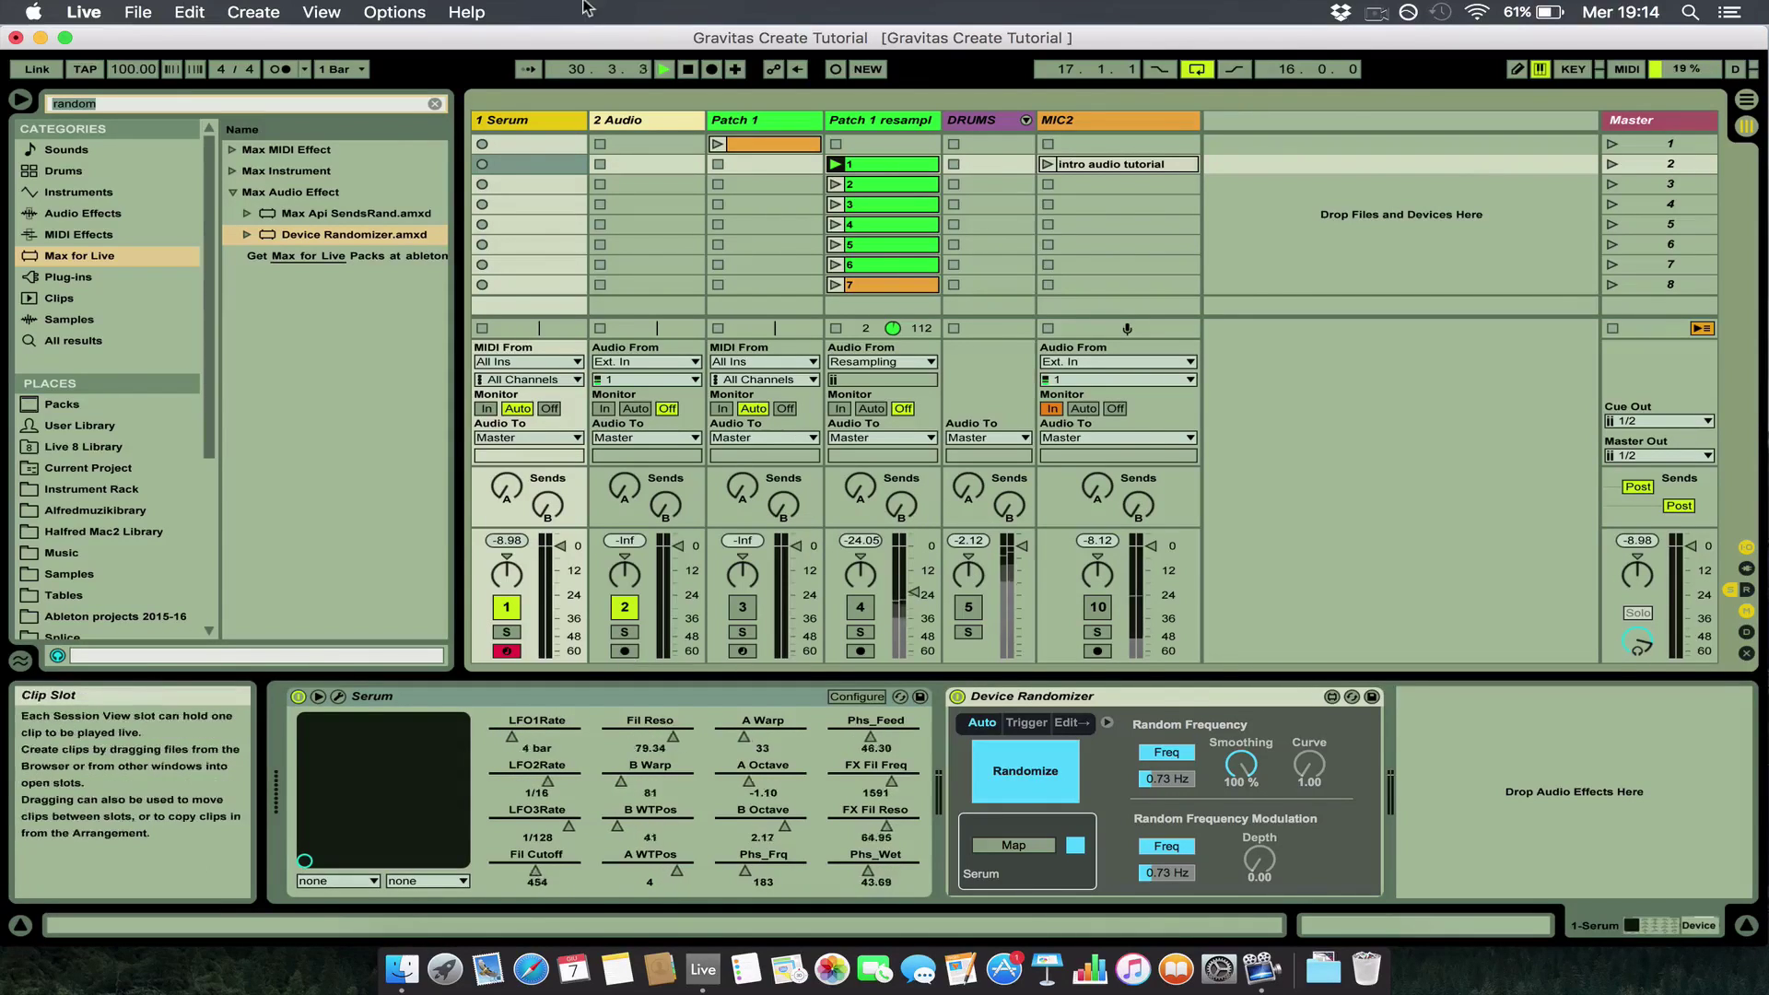
double_click(516, 144)
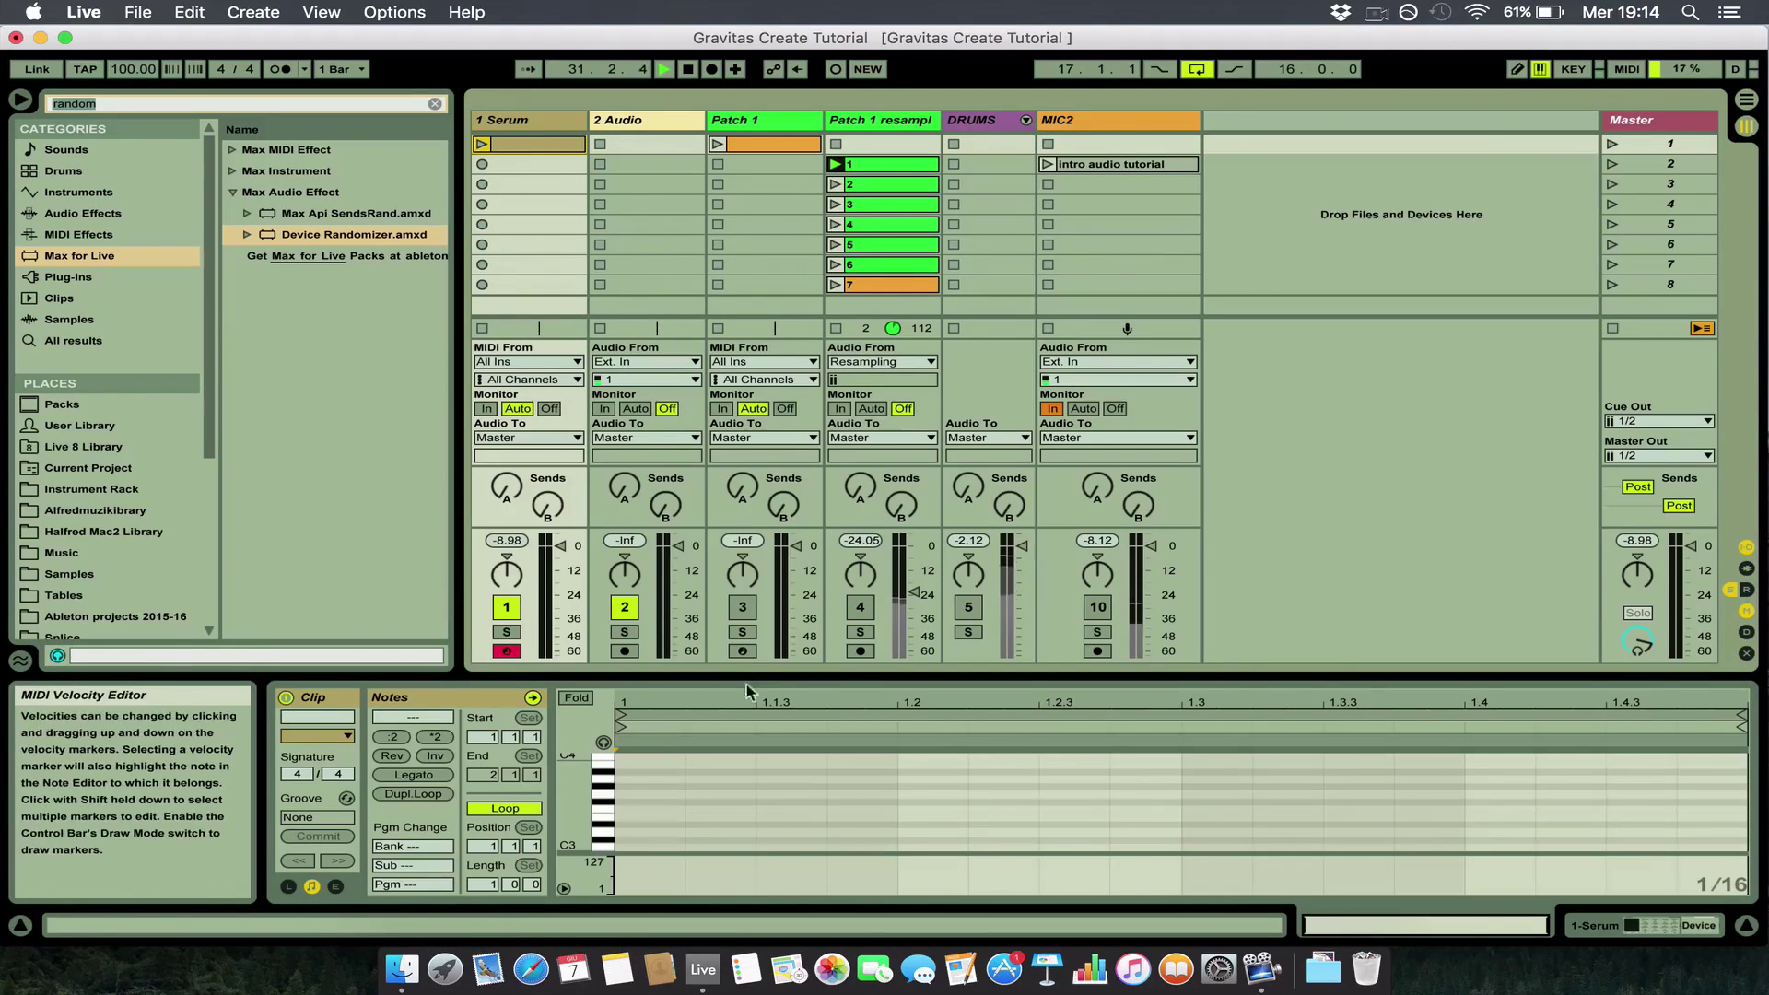
left_click_drag(746, 671, 746, 452)
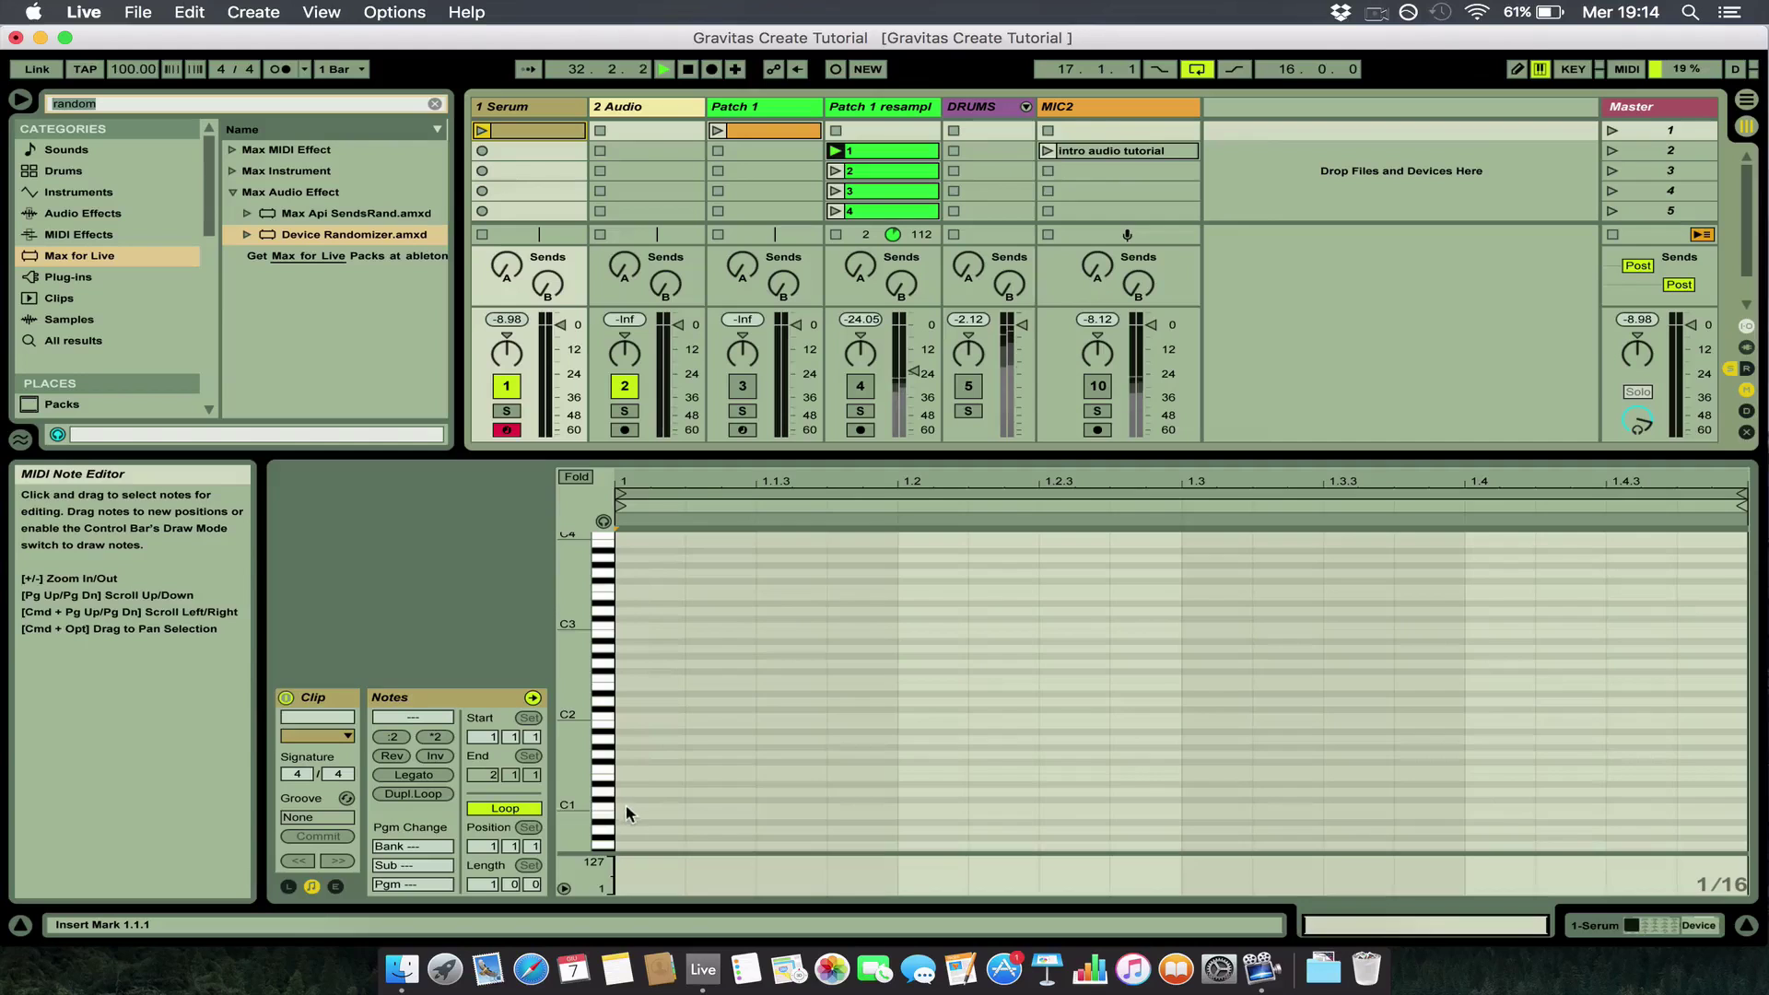
double_click(633, 717)
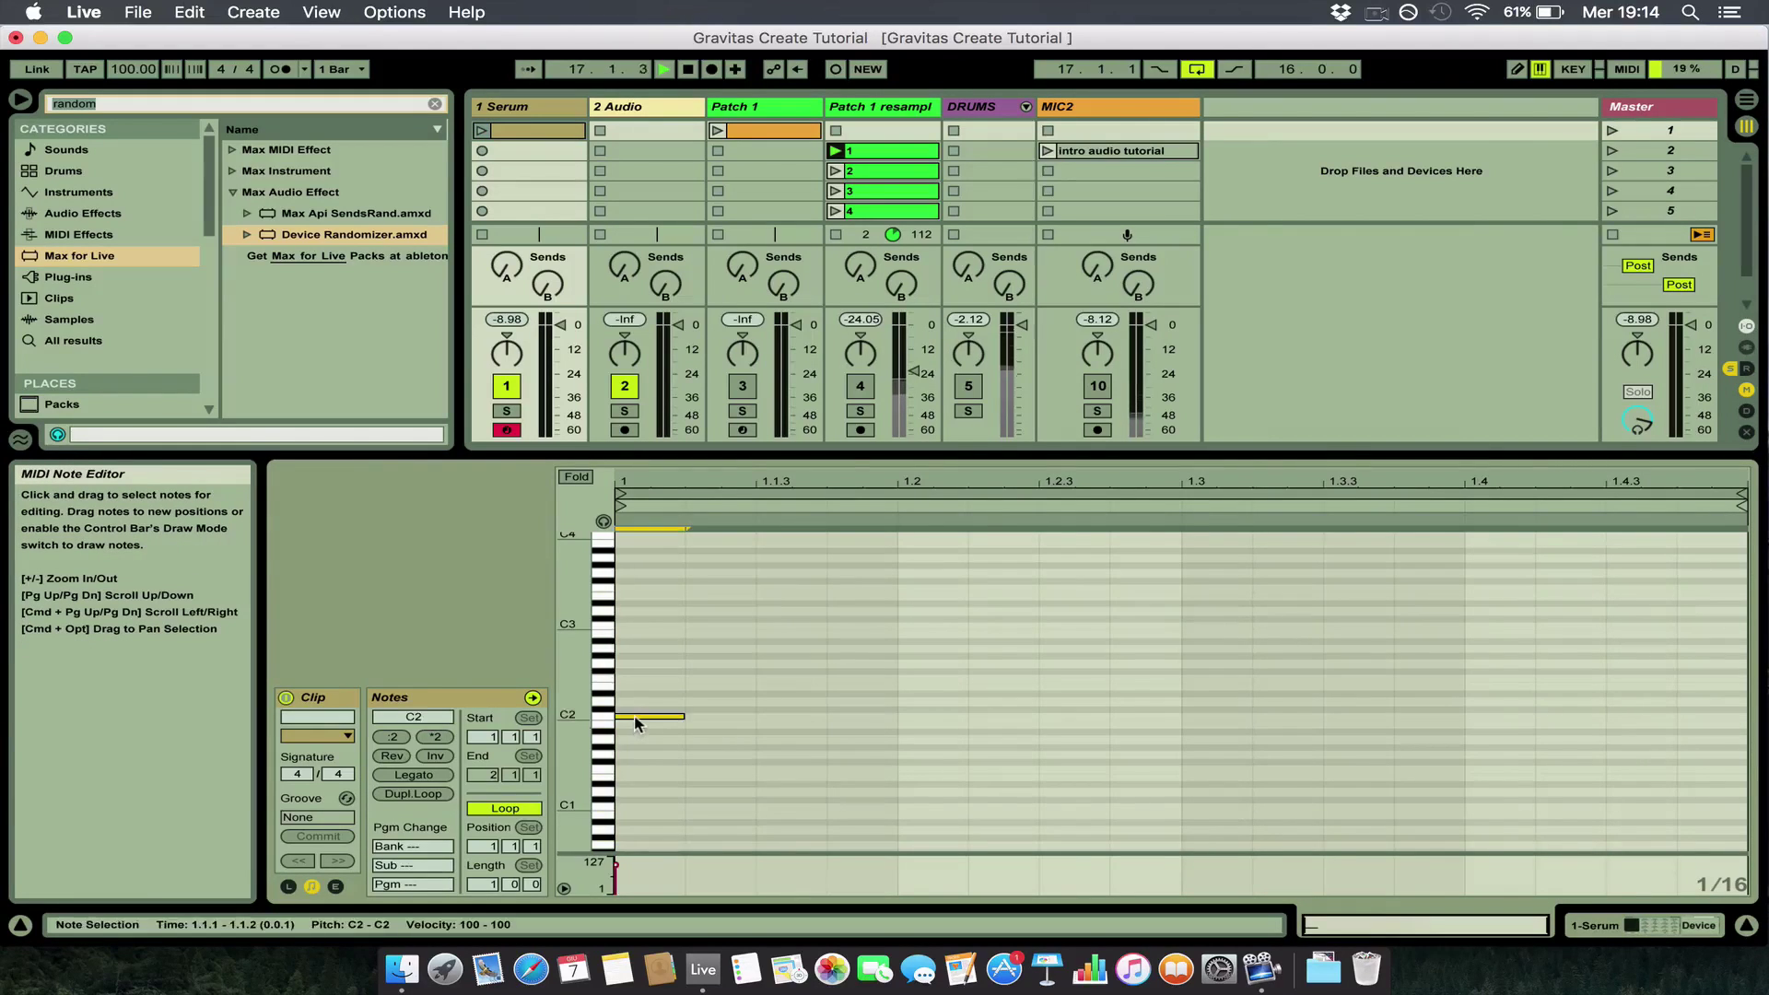
left_click(494, 884)
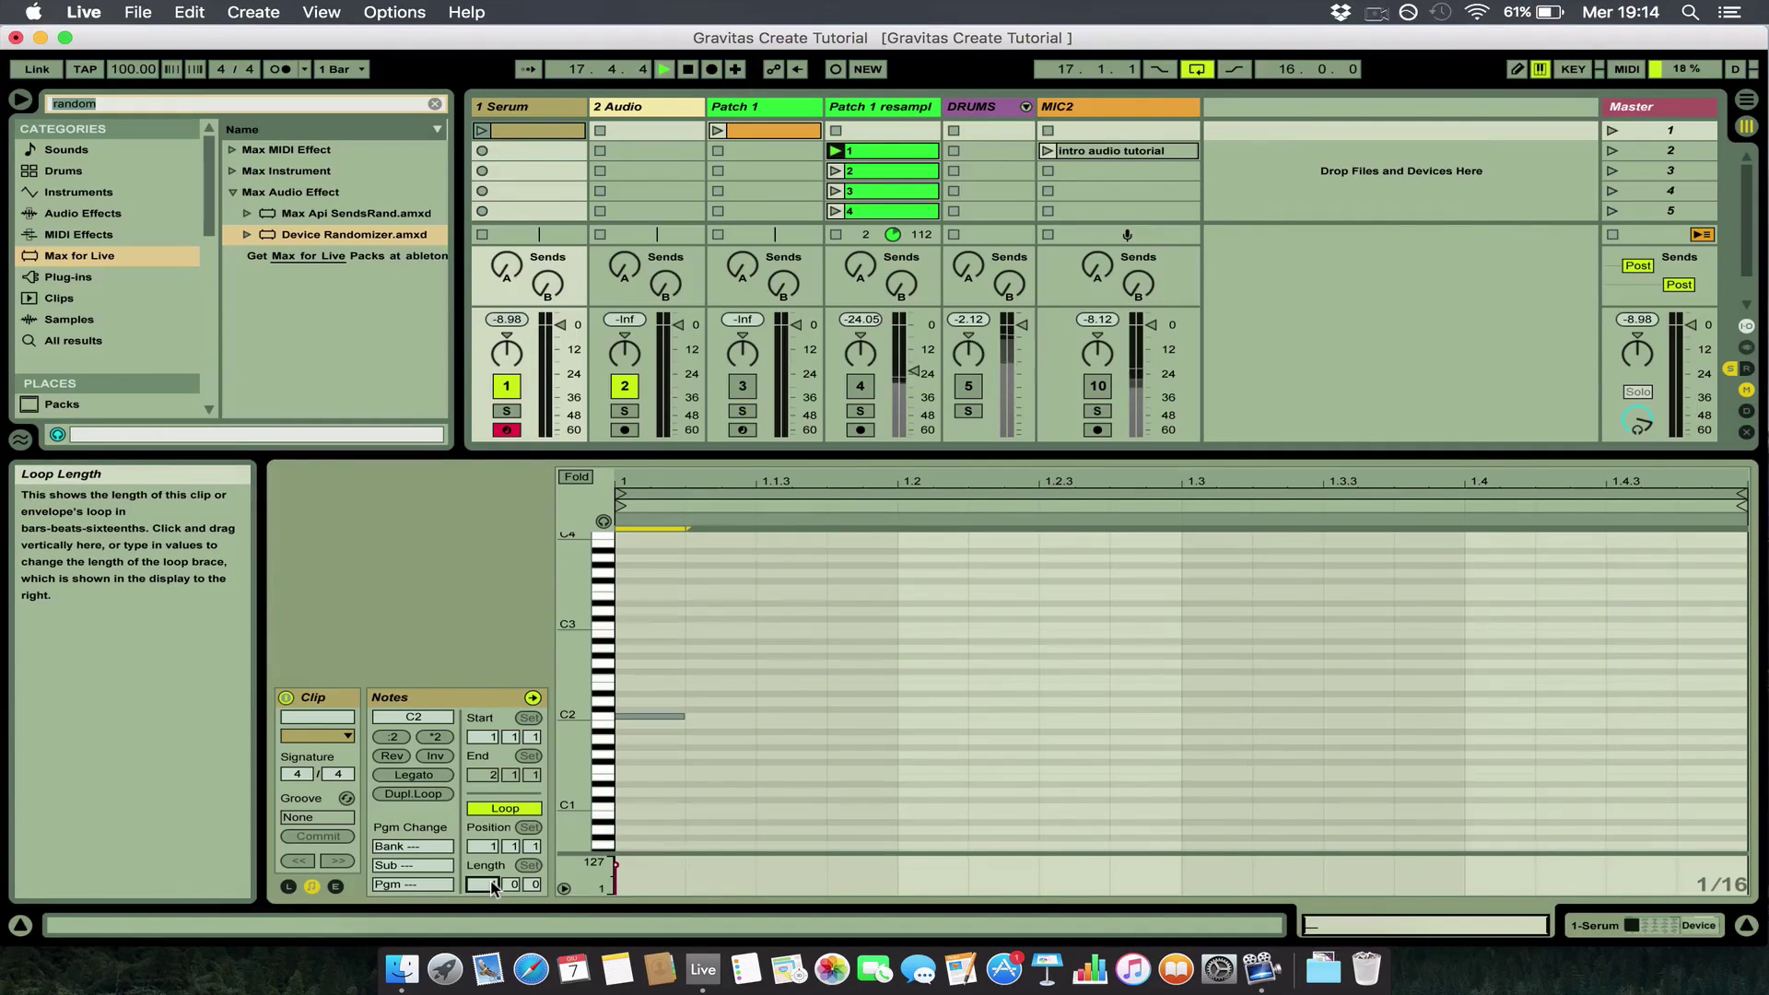
key("Return")
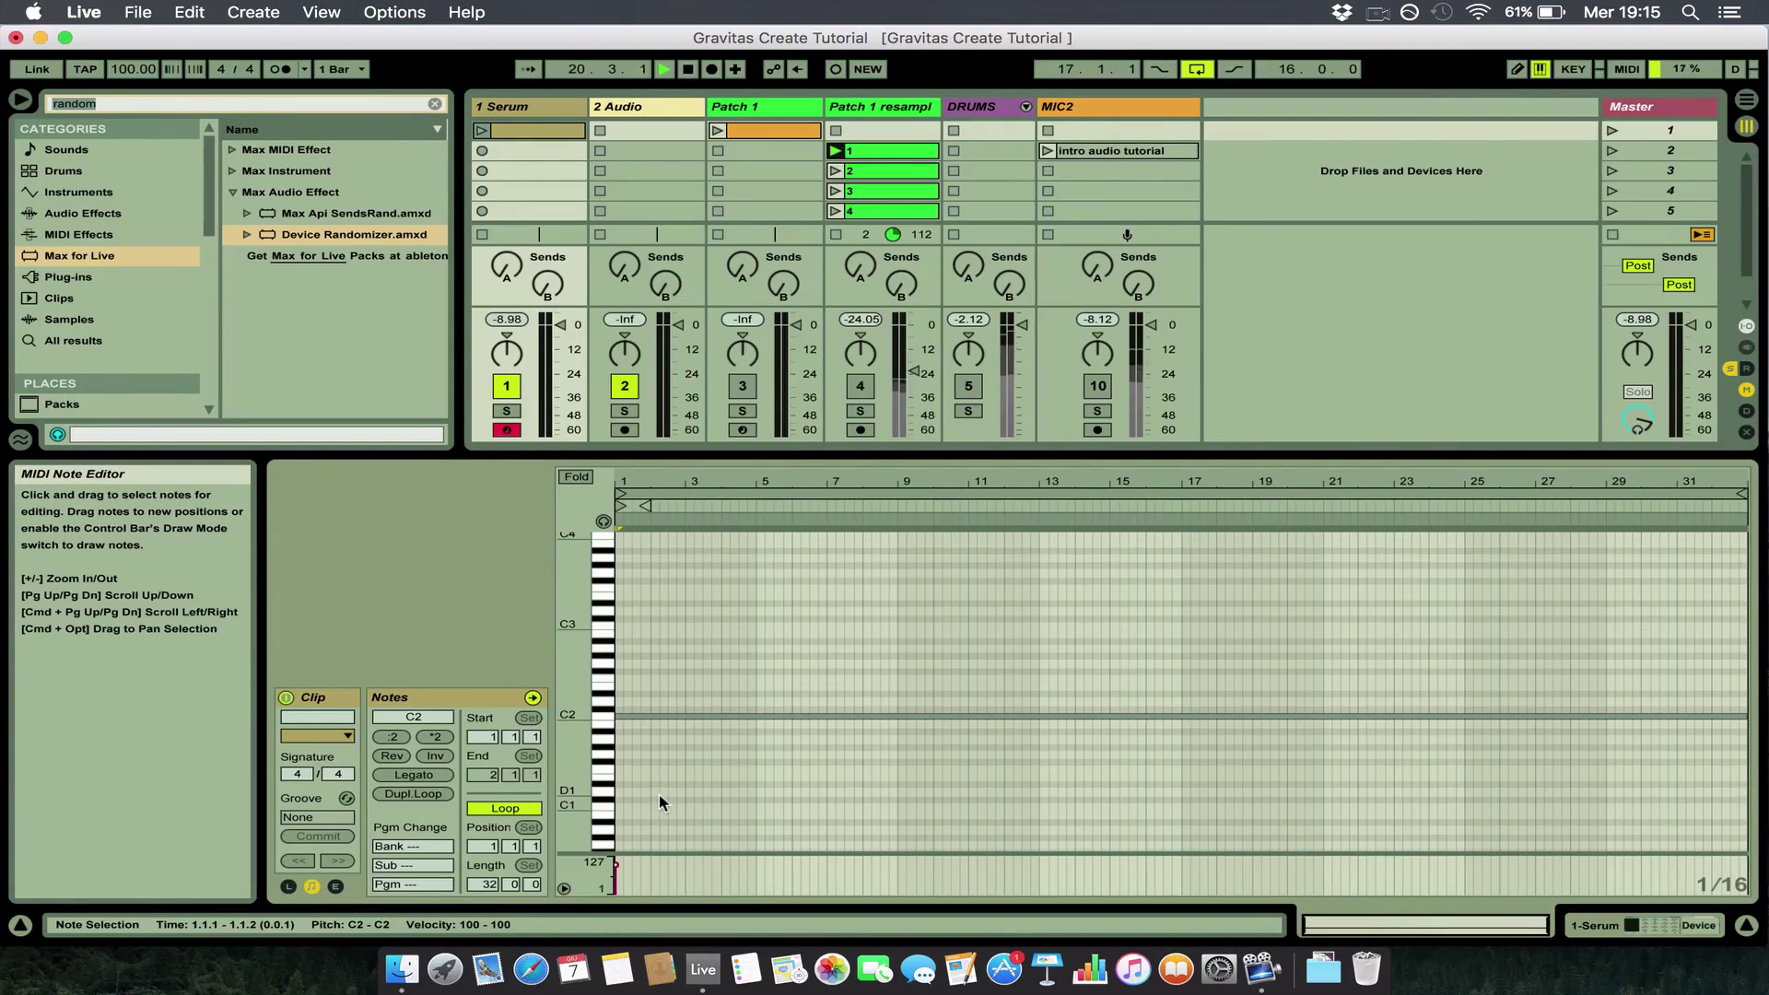
Show the mixer's input and output section and set the 2 Audio track's audio input to Resampling.
left_click(526, 112)
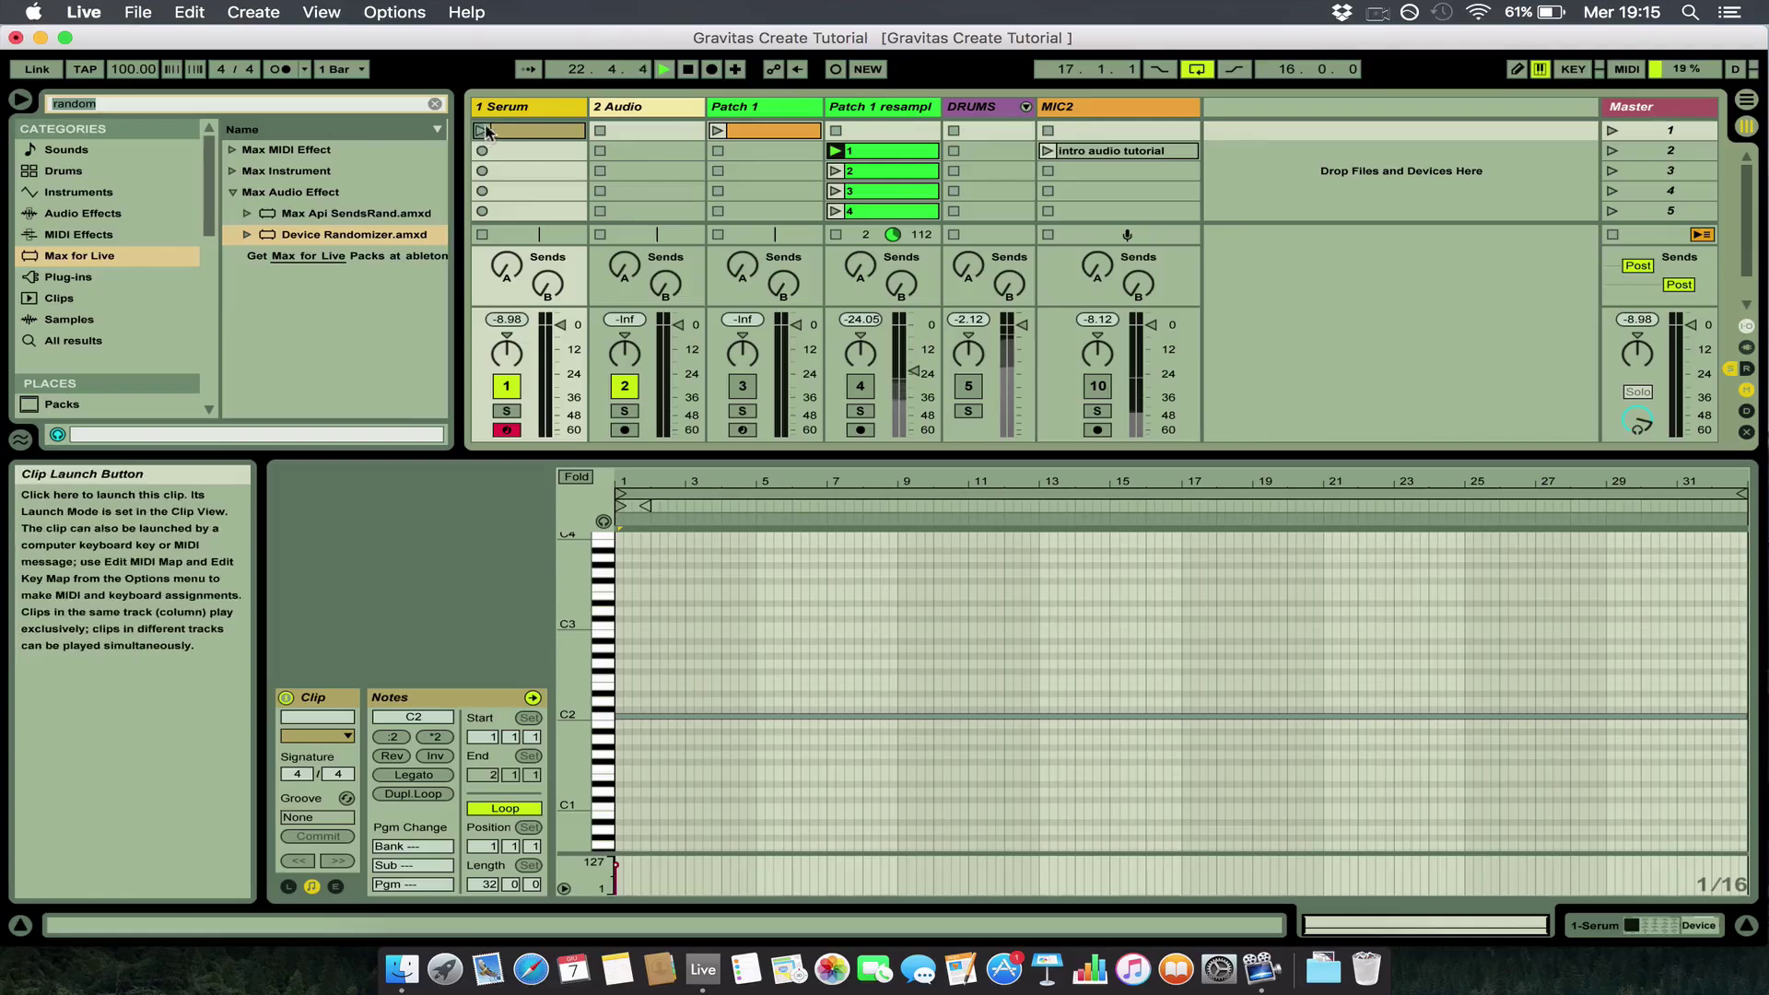
left_click(1746, 328)
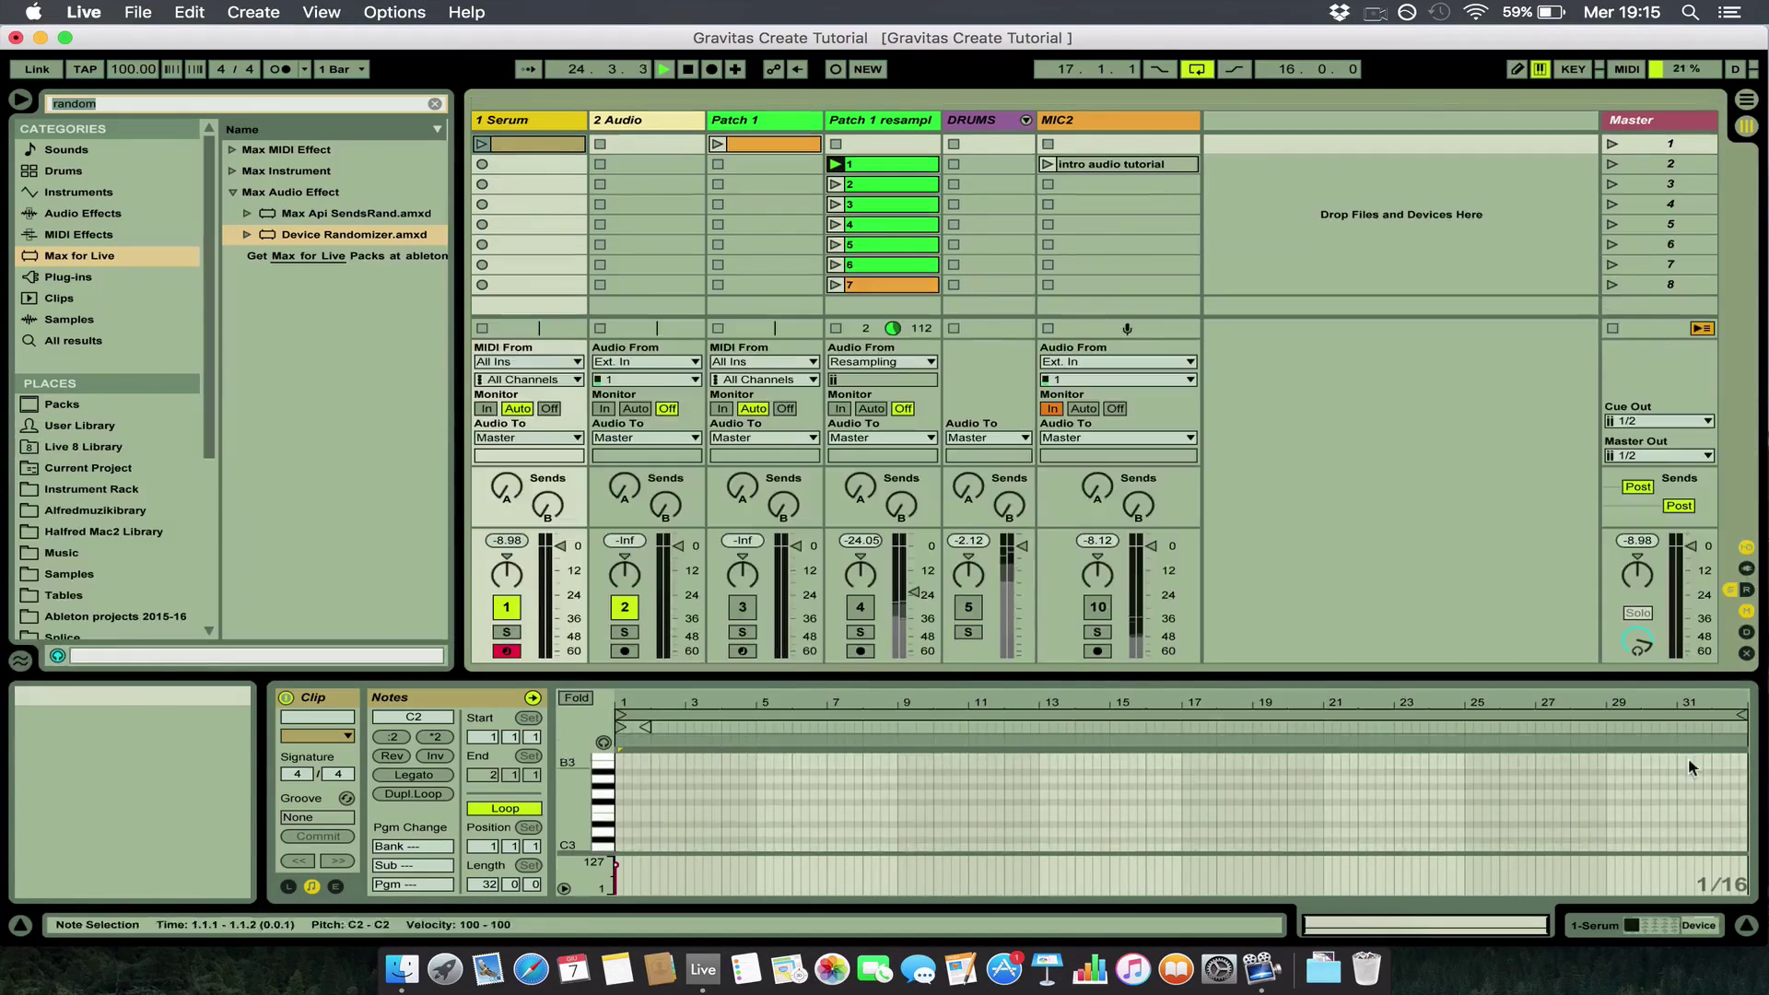
left_click(672, 362)
left_click(627, 415)
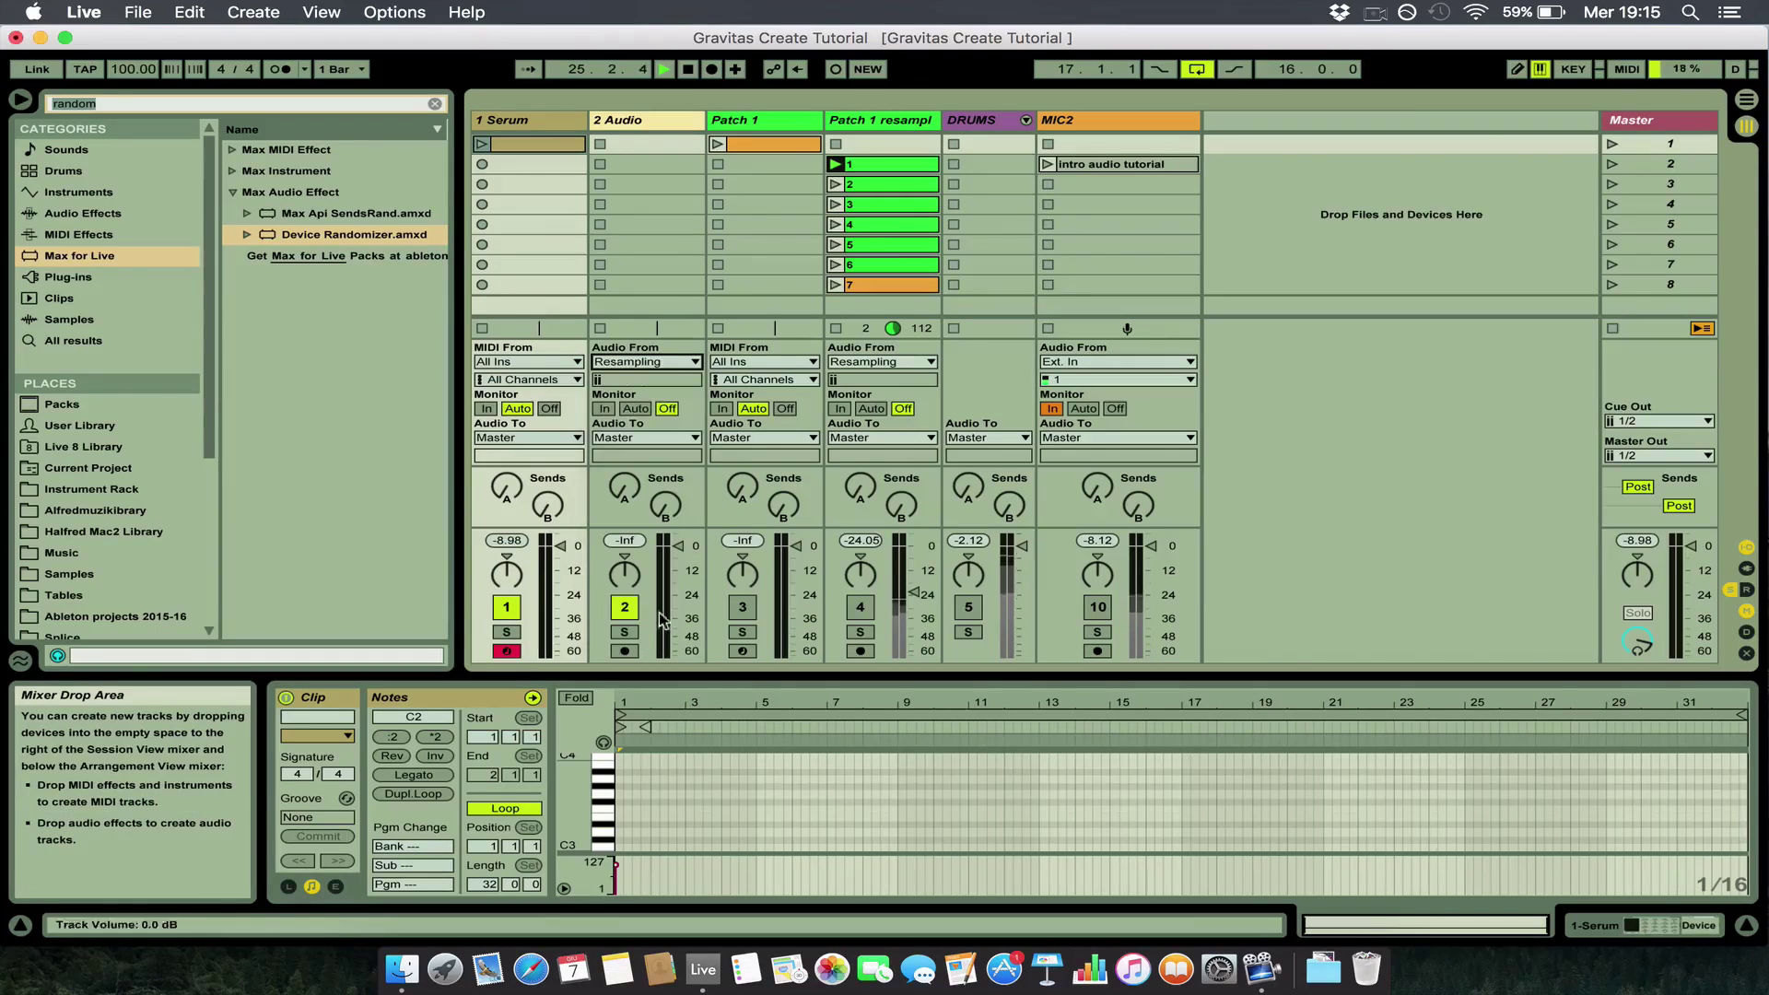
Arm the 2 Audio track, start recording in its first slot and launch the 1 Serum clip.
left_click(625, 650)
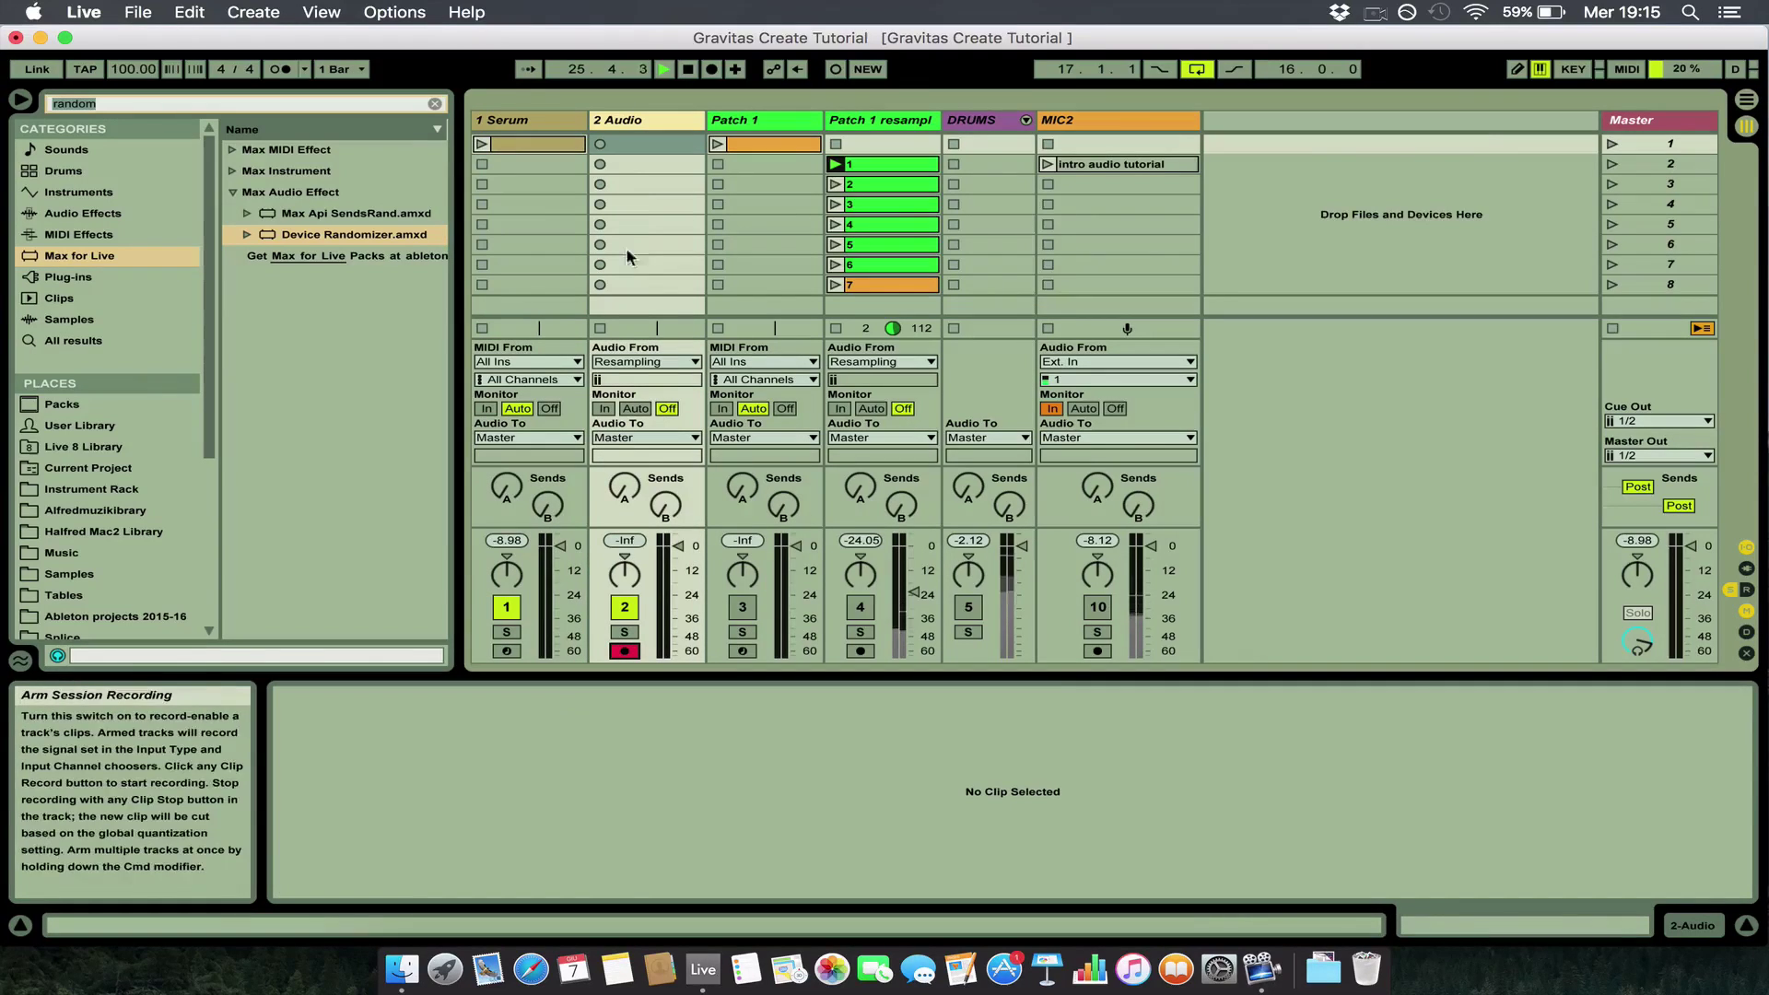
left_click(600, 145)
left_click(480, 145)
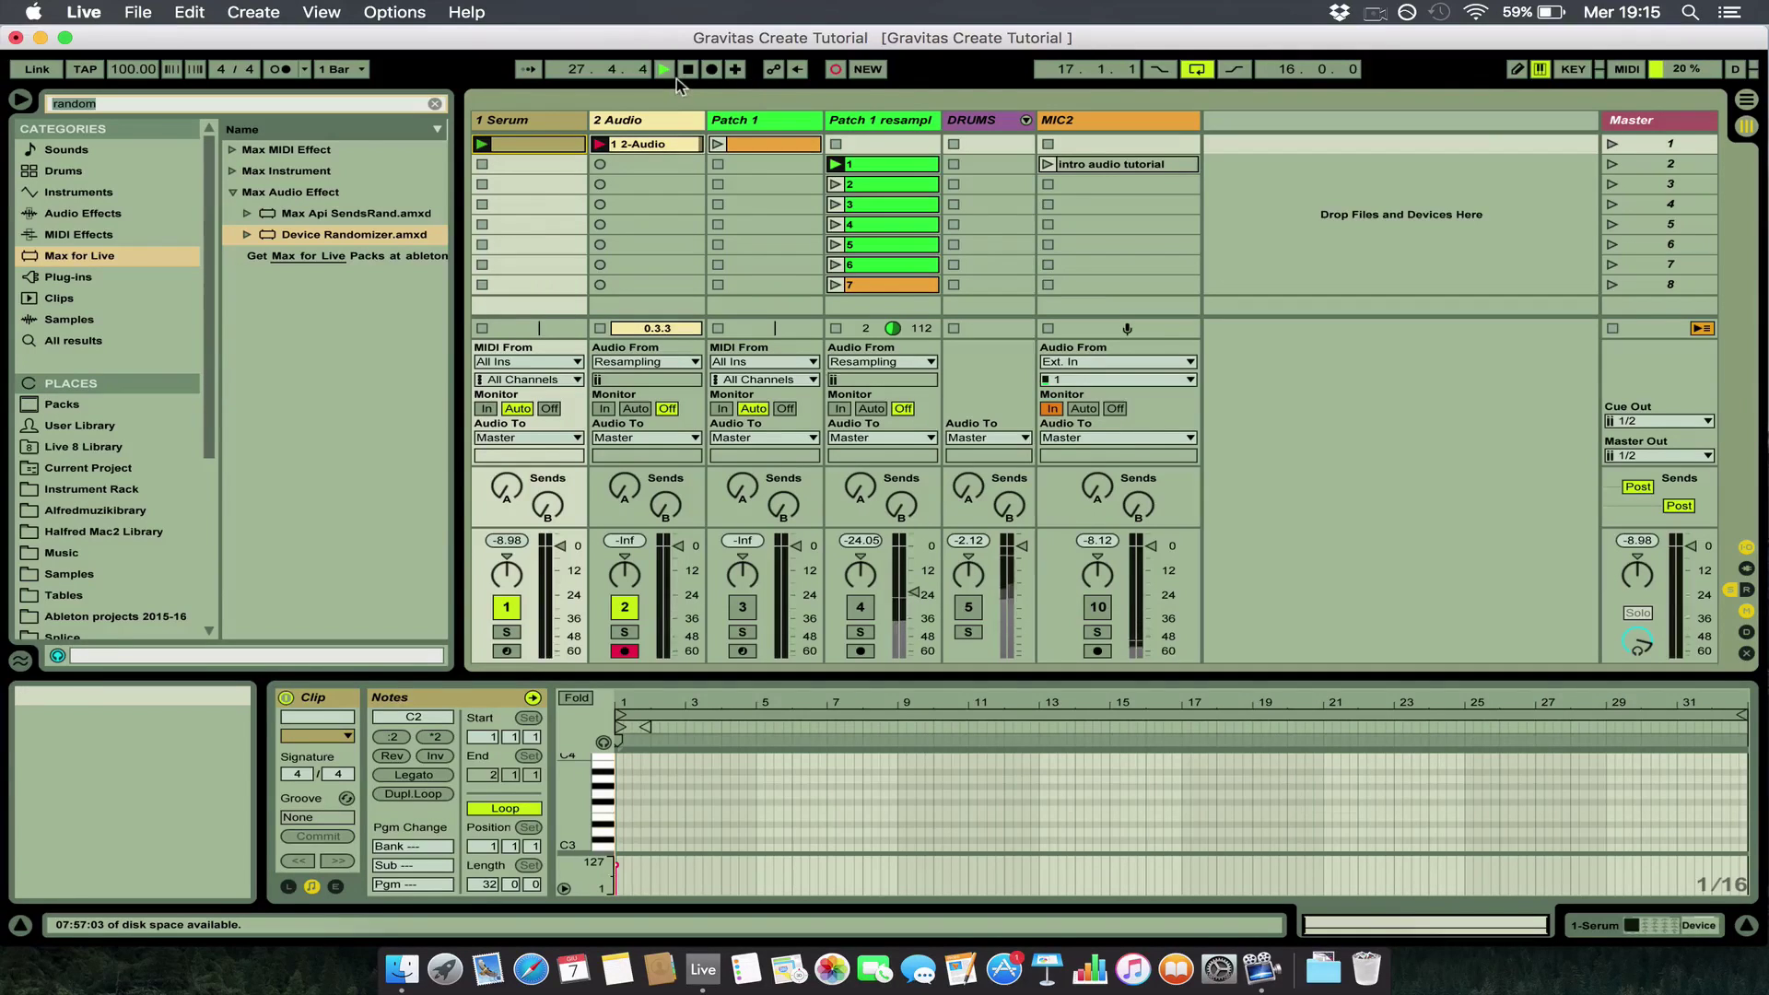
In Serum, set LFO 2's smoothing to 12.0 and switch oscillator B to the next wavetable.
left_click(551, 119)
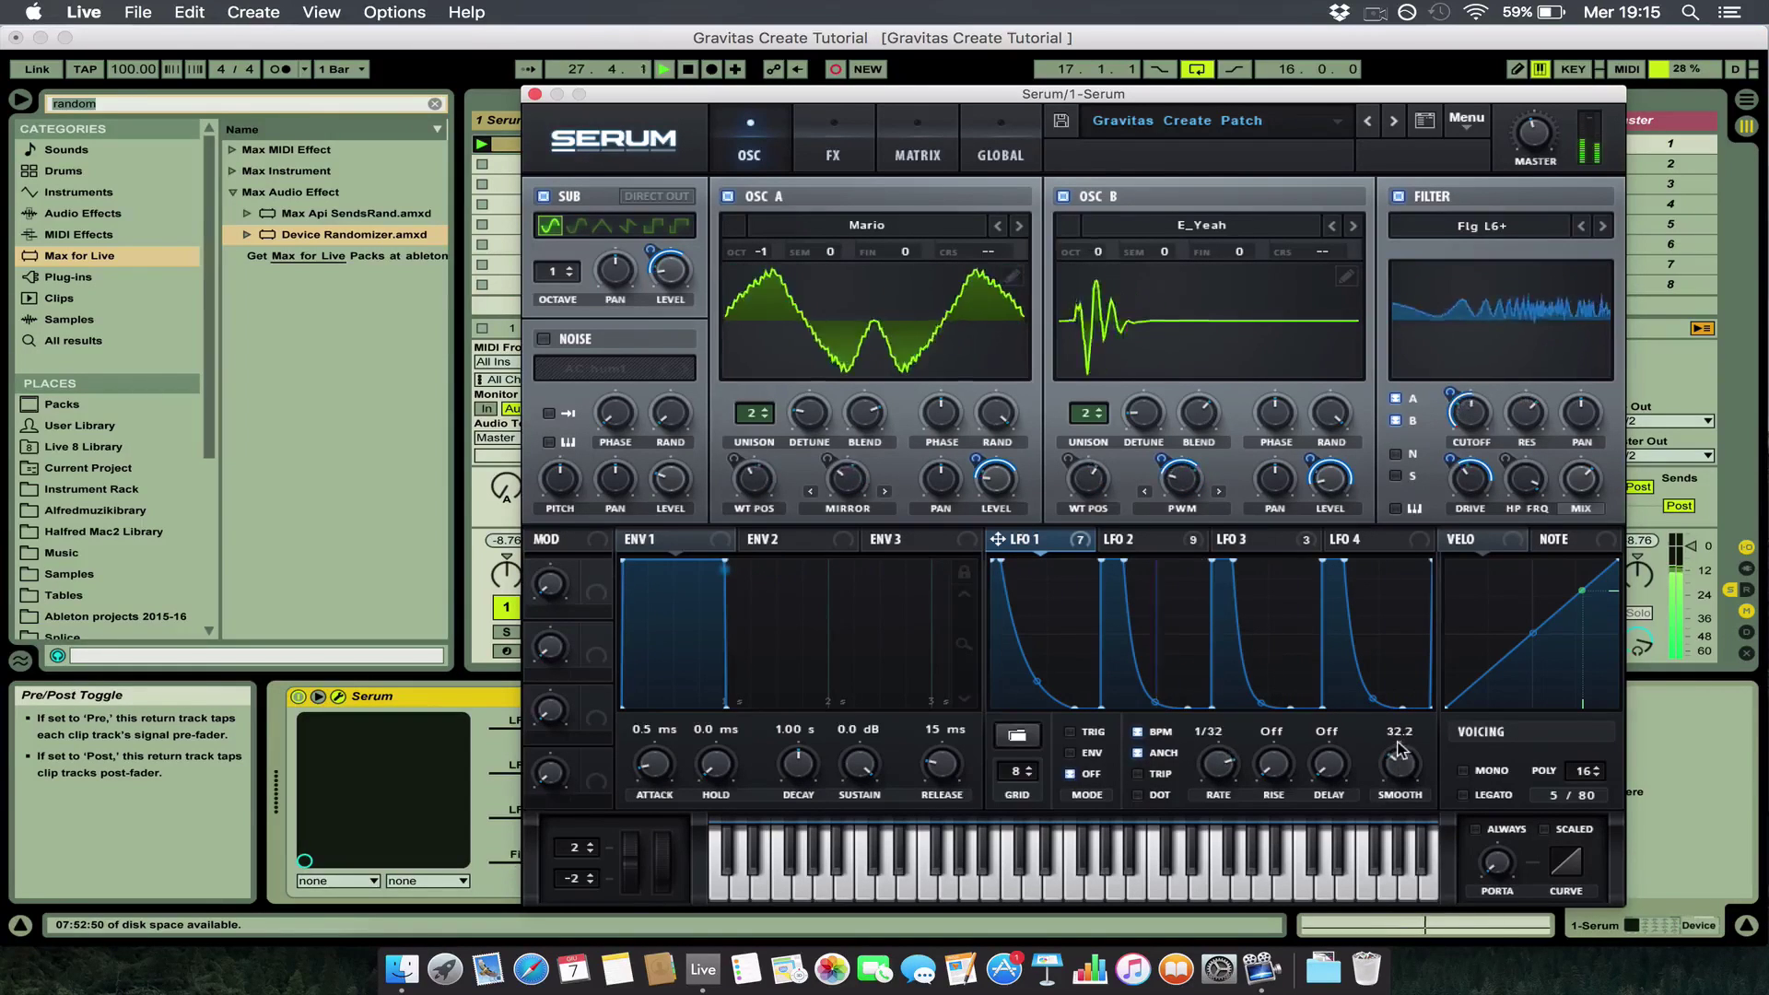
left_click(1142, 541)
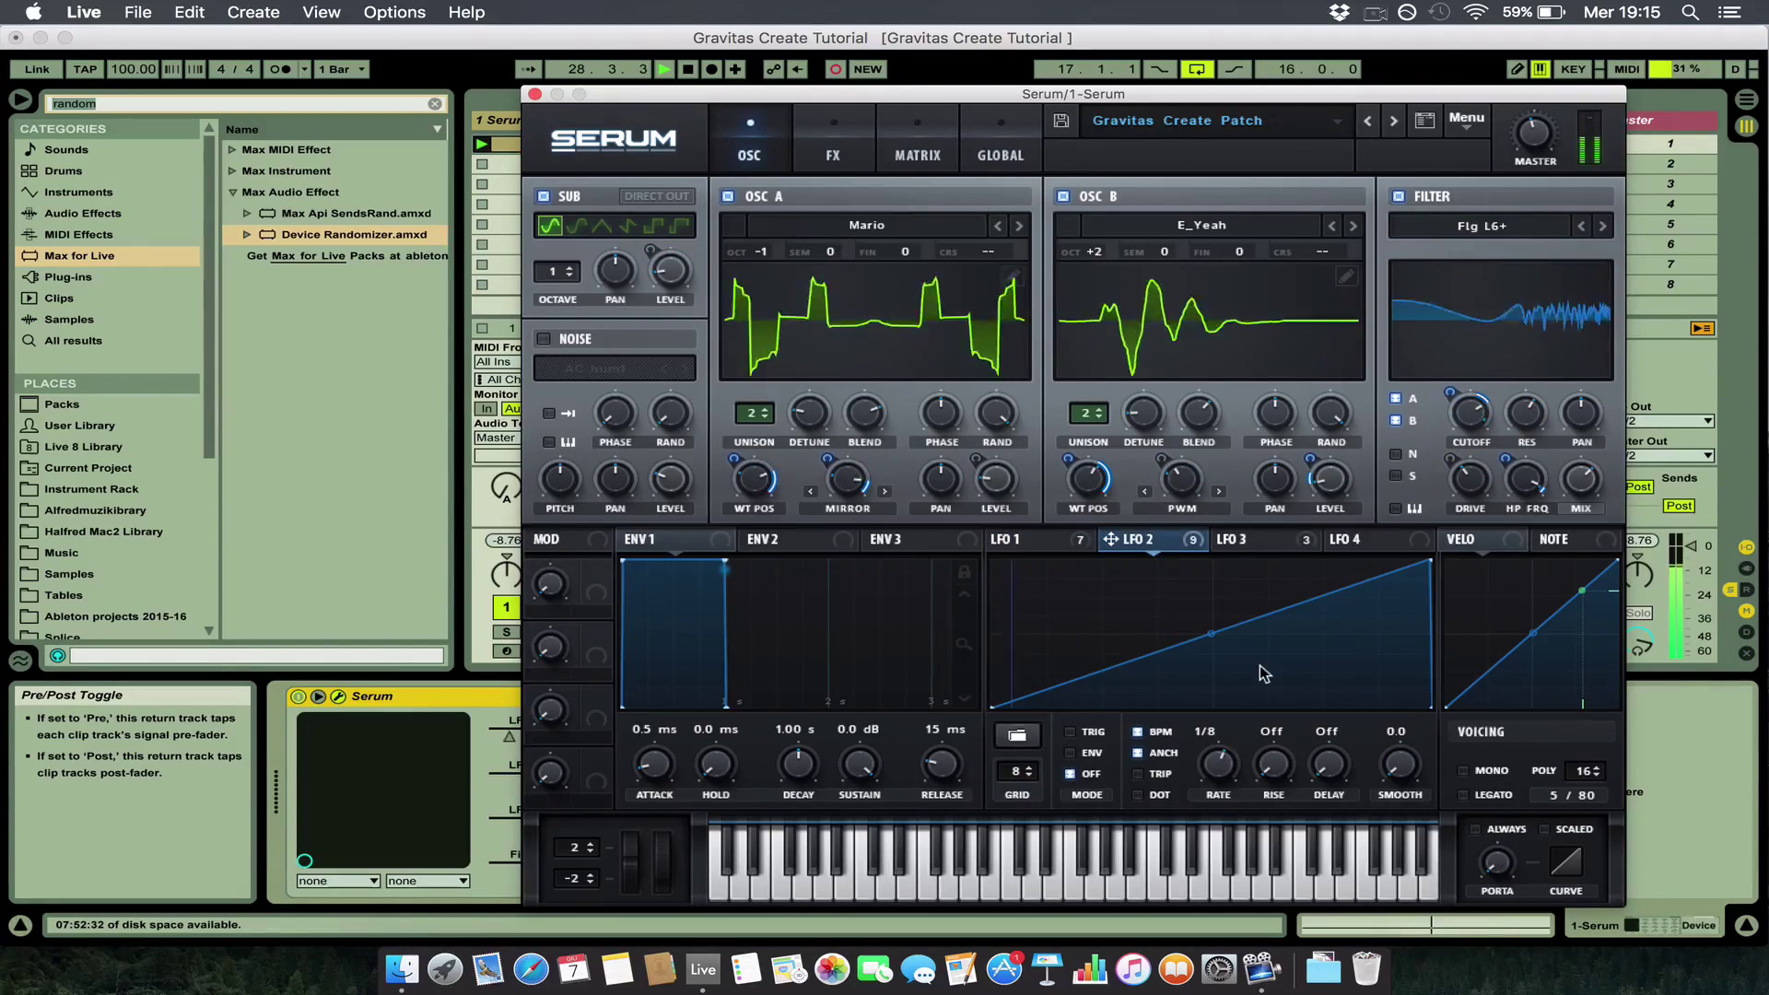
left_click_drag(1400, 763, 1401, 732)
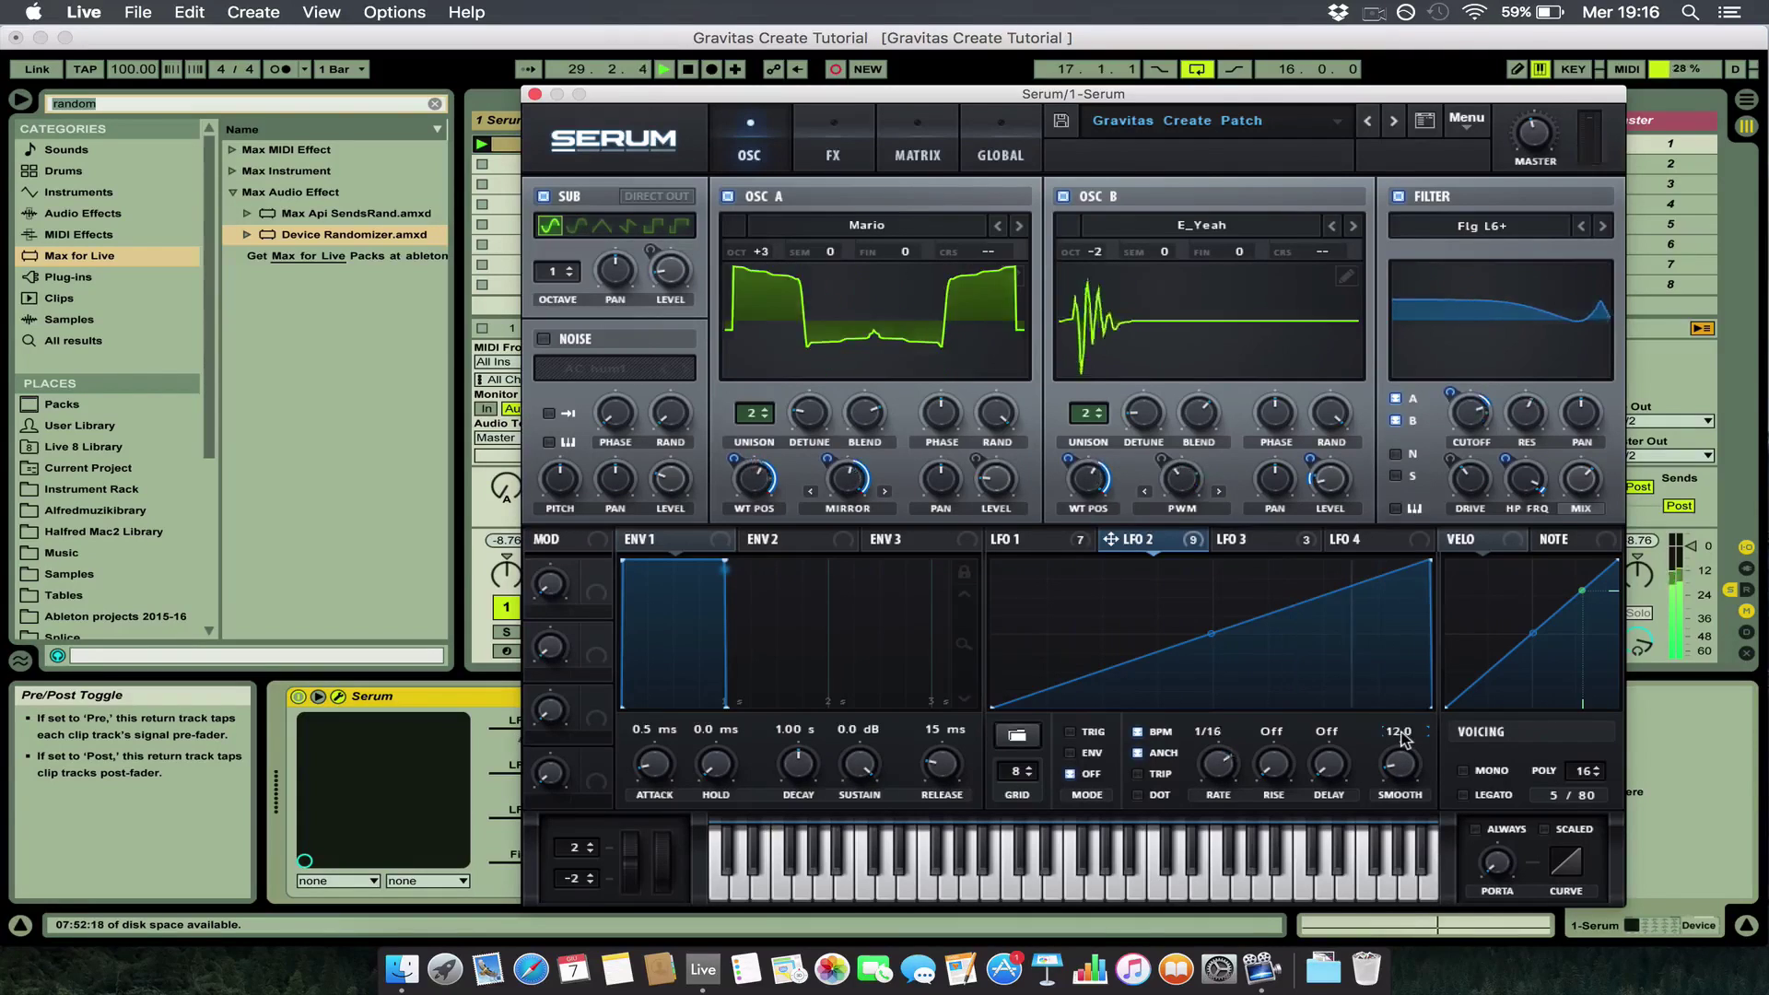
left_click(1351, 227)
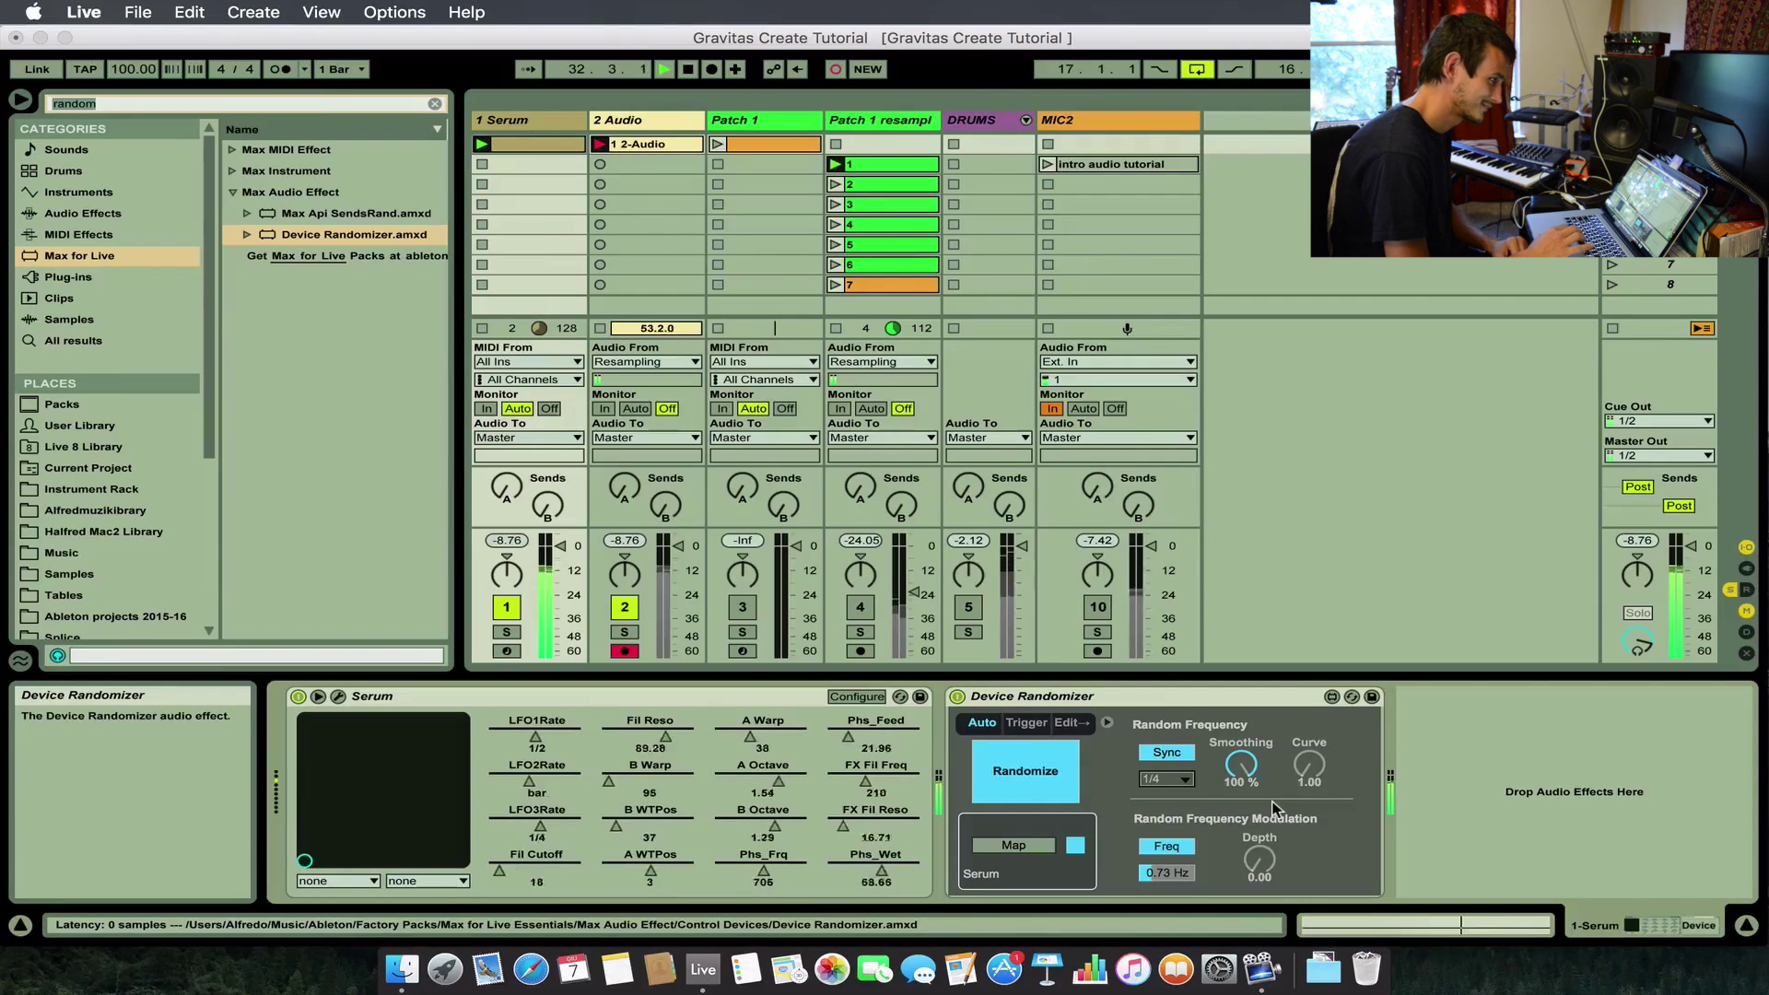
Stop the recording and examine the recorded clip in 2 Audio and the MIDI clip in Patch 1.
key("space")
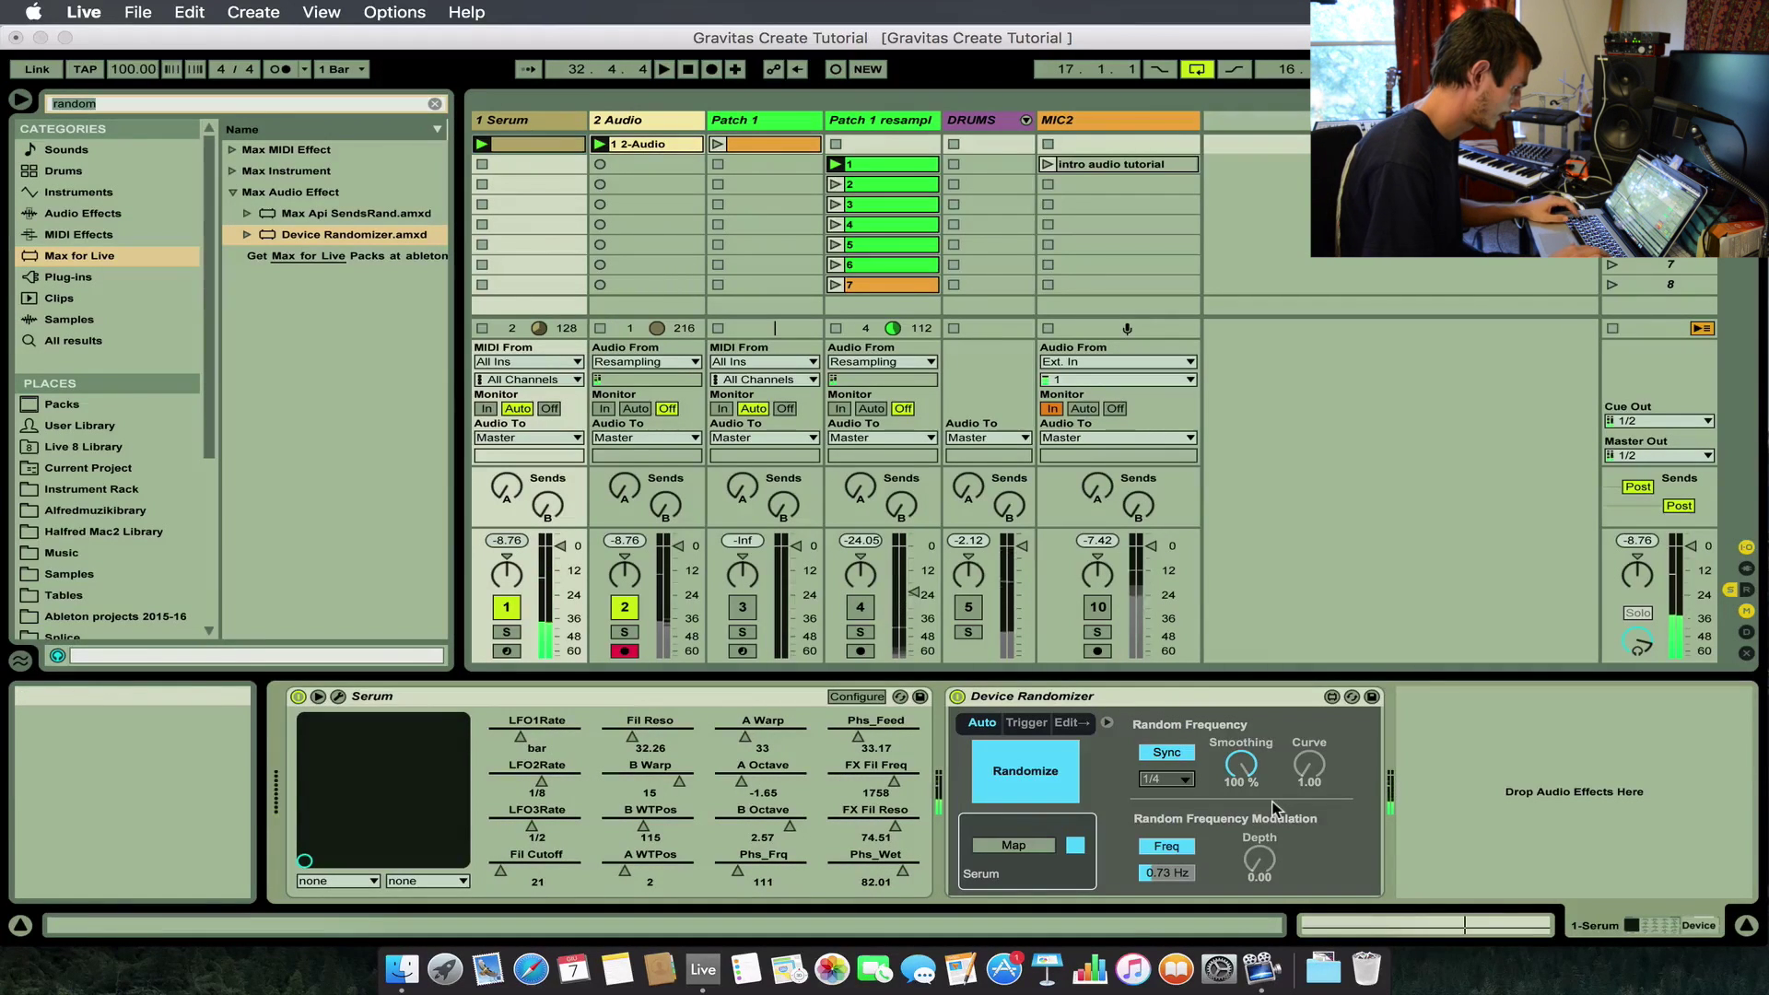
left_click(636, 143)
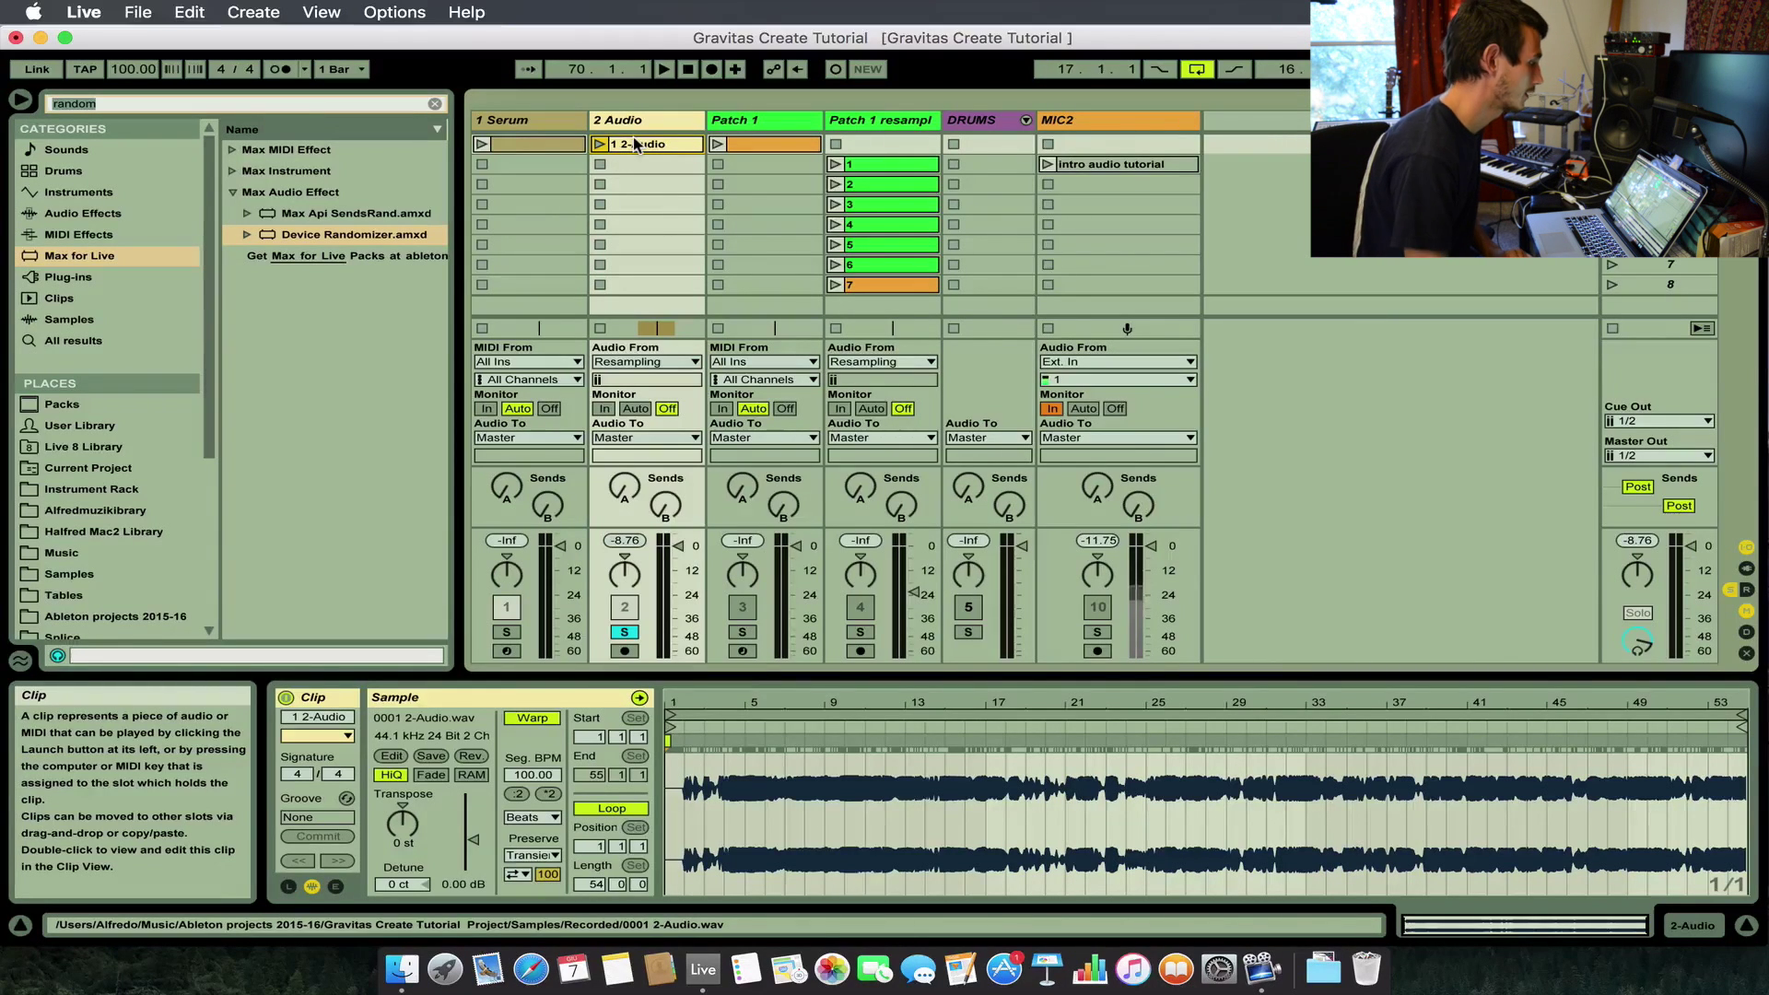
left_click(746, 118)
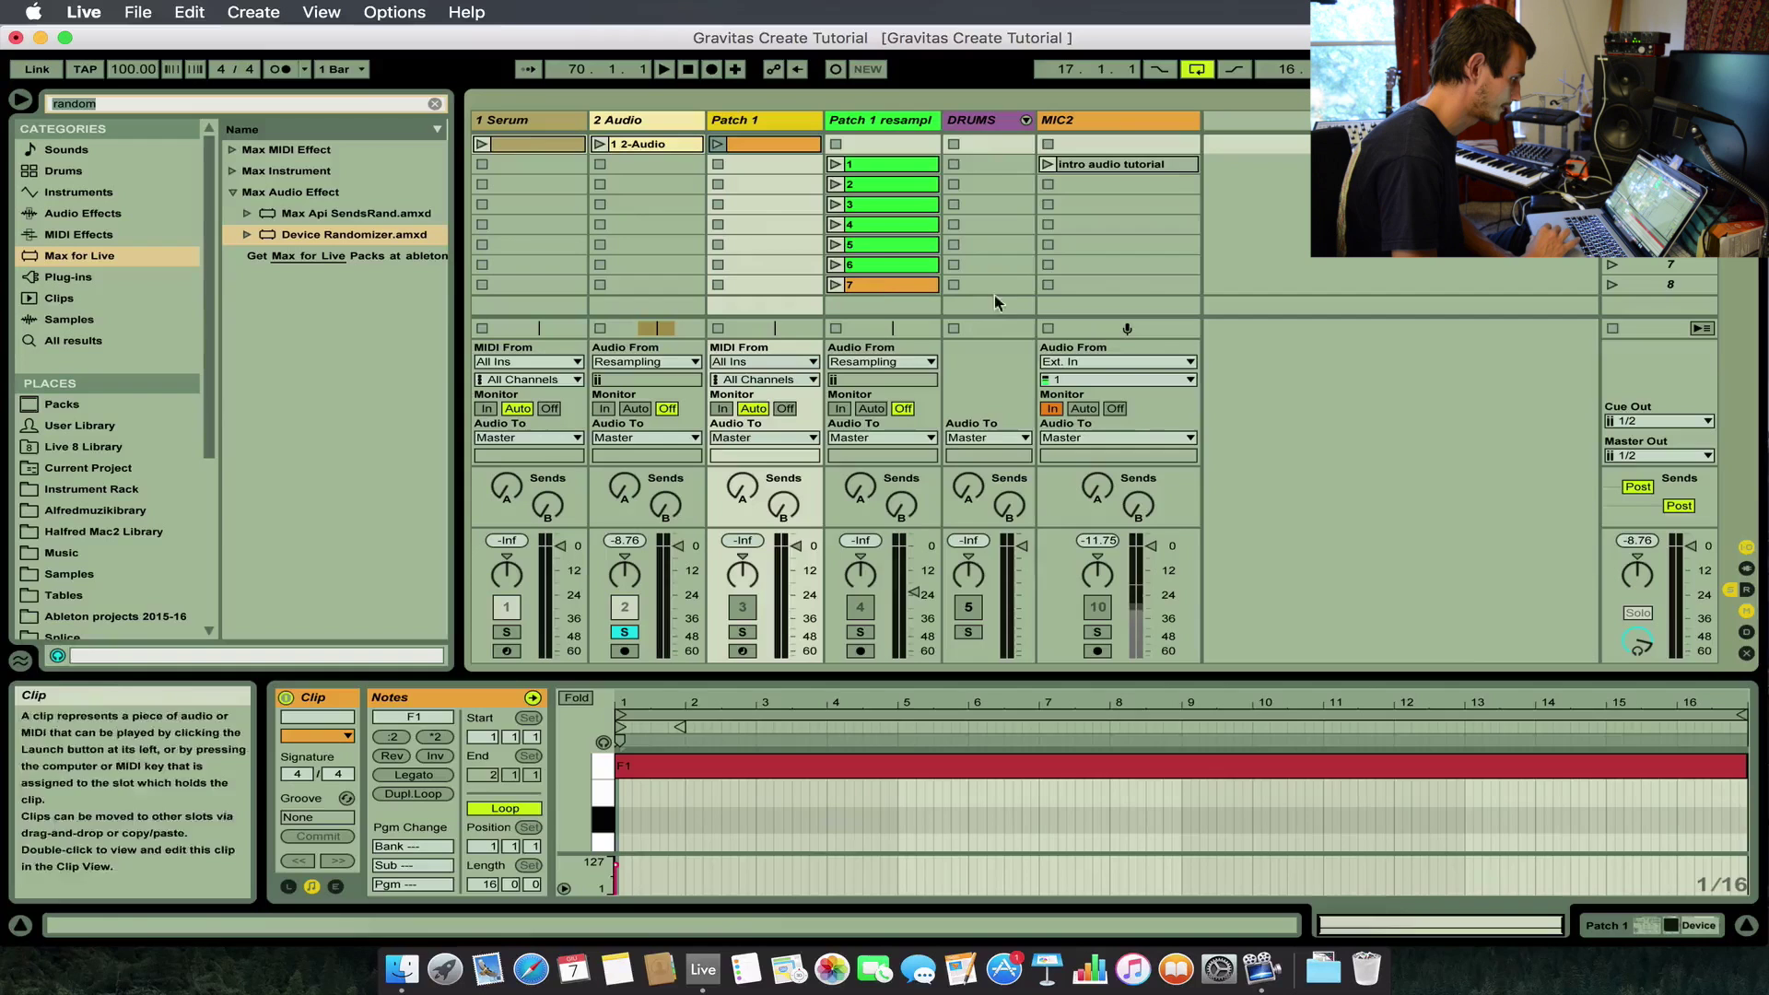
Widen the Patch 1 resample track, open its clip 1 zoomed in on the waveform, and solo the track.
left_click_drag(939, 120, 1151, 119)
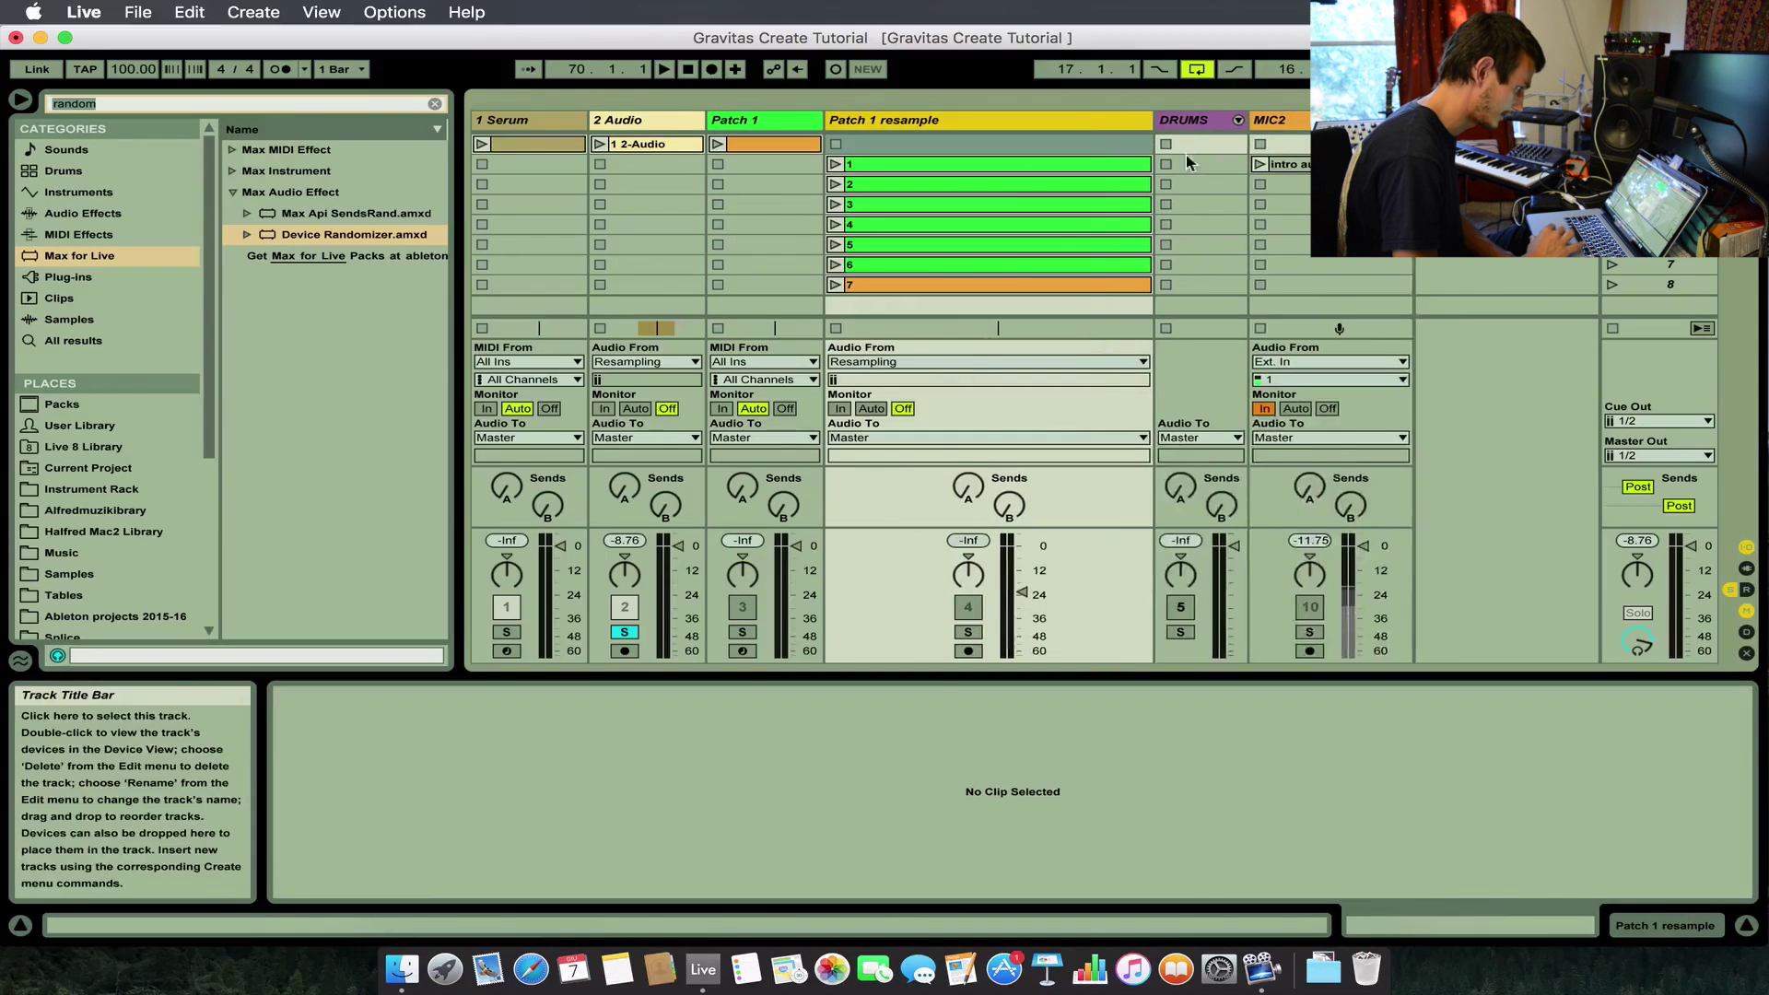
left_click(1004, 165)
left_click_drag(1492, 928, 1492, 916)
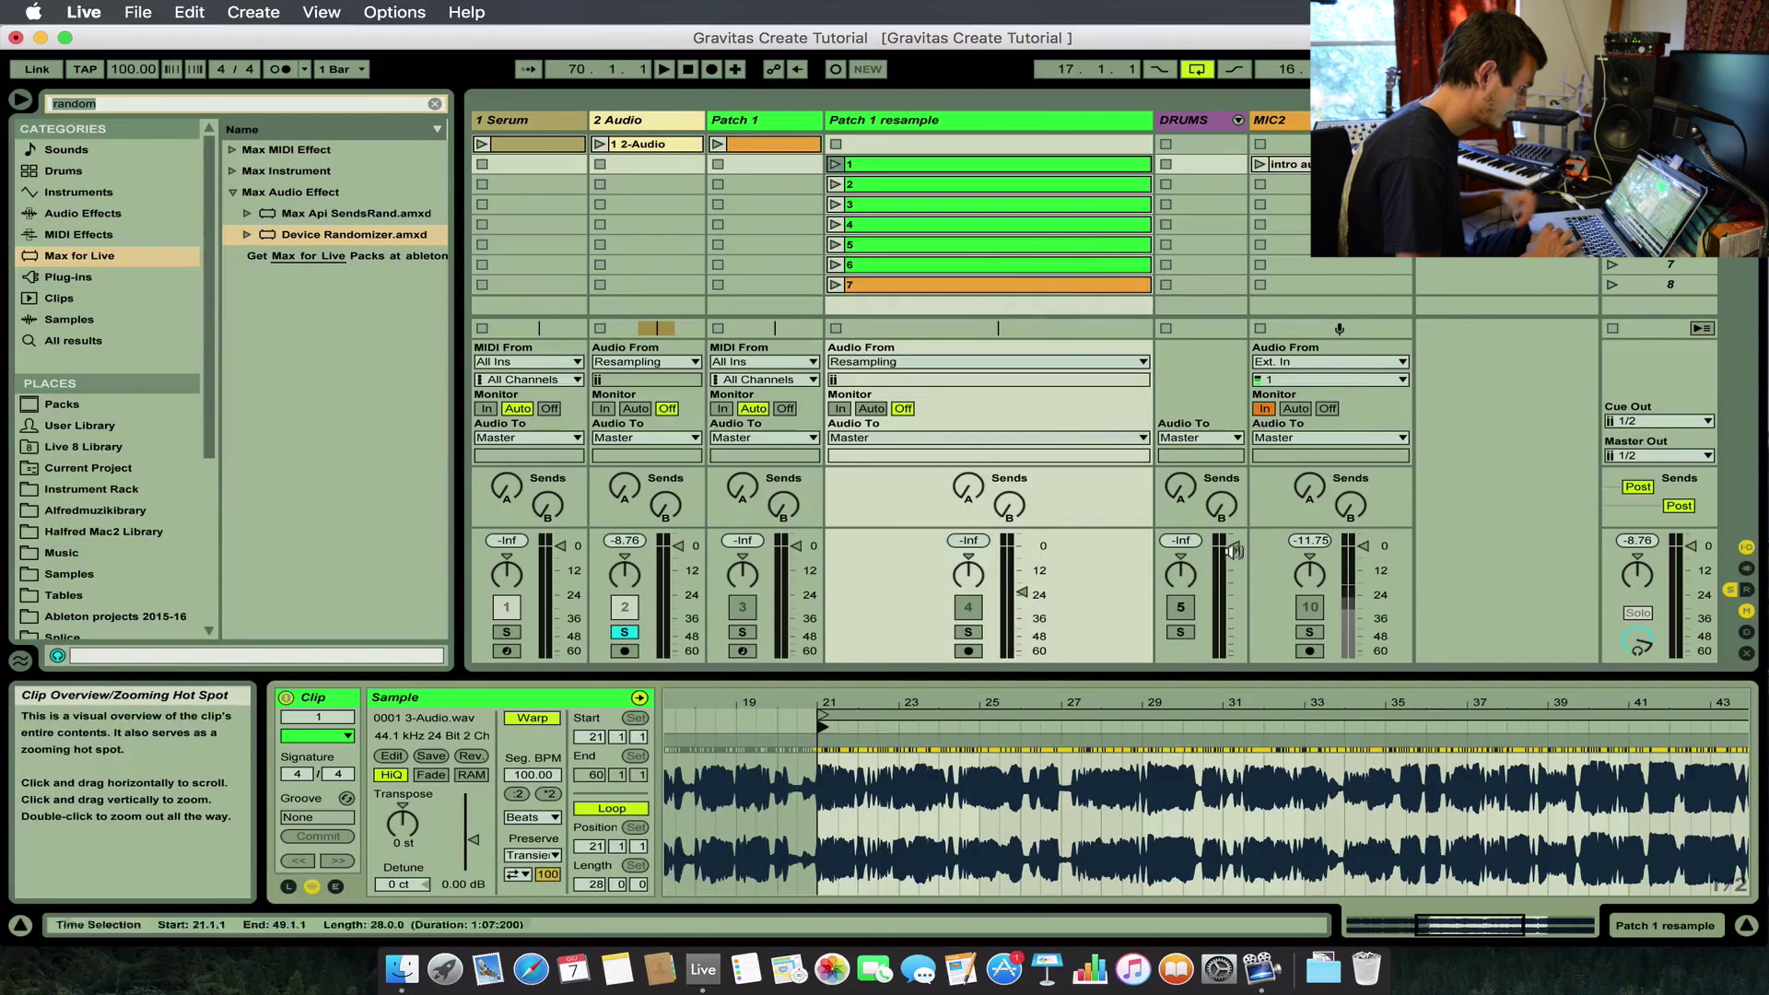
left_click(969, 633)
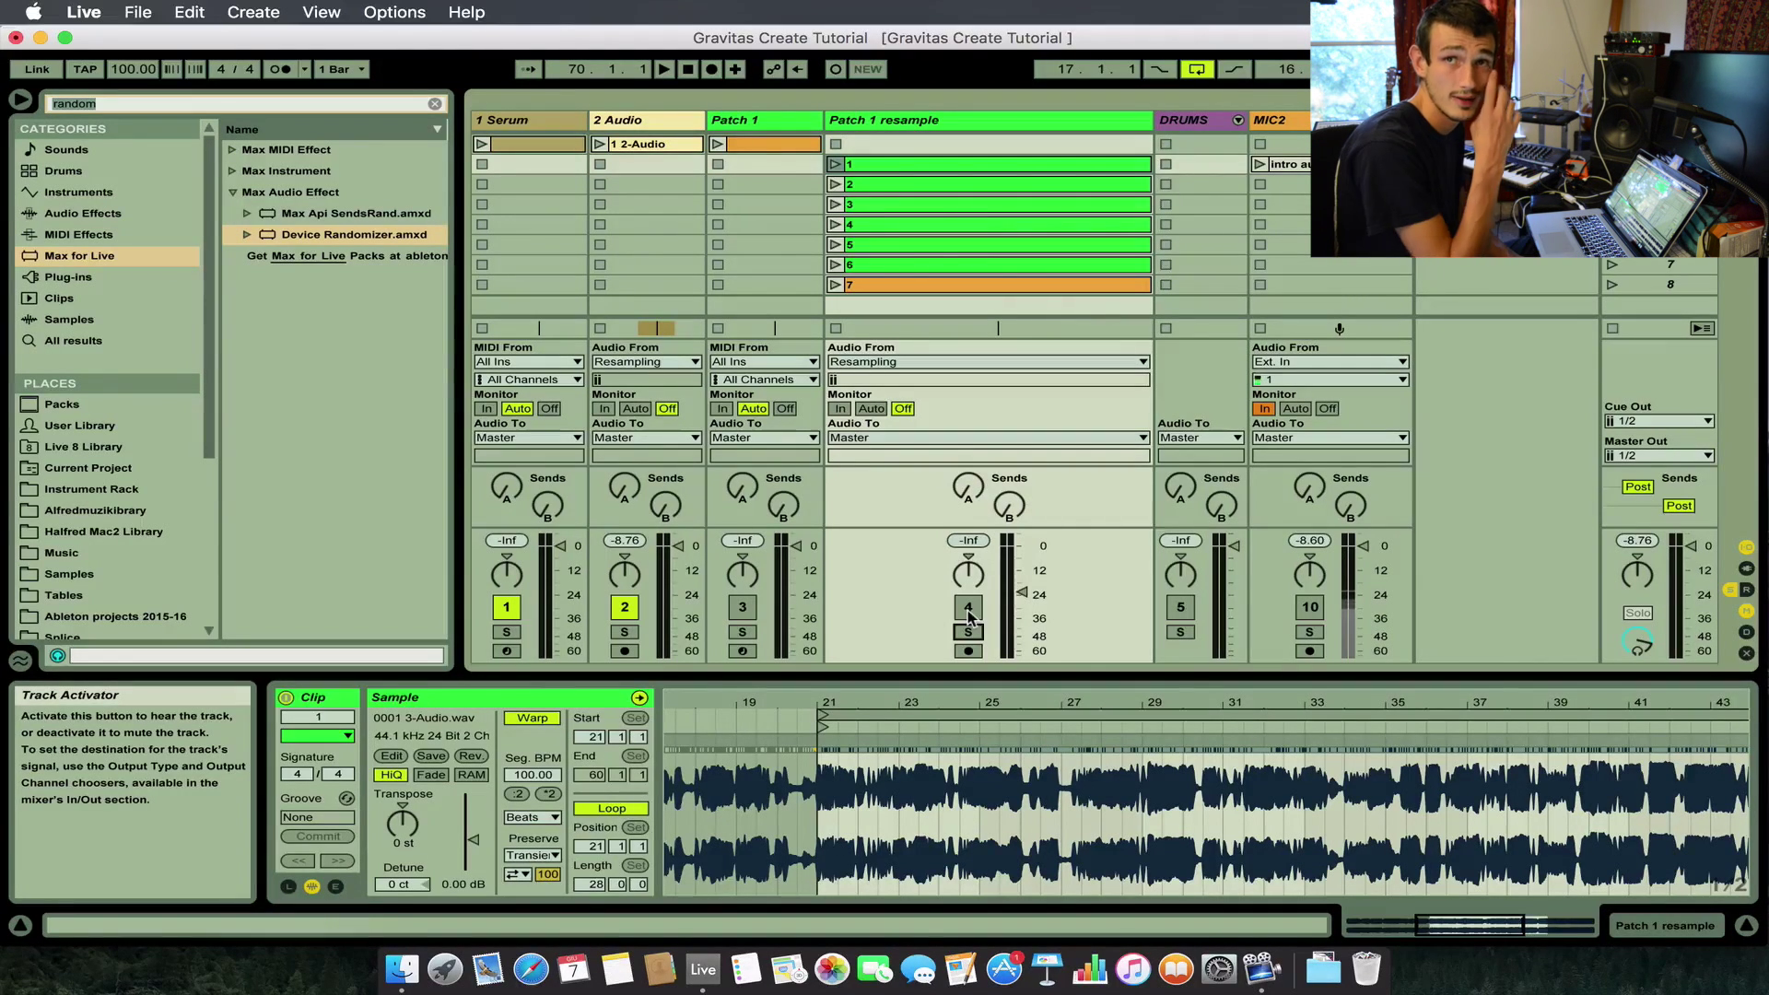
Activate the Patch 1 resample track, audition clips 1 and 4, return to clip 1, and raise the track volume to about -6.0 dB.
left_click(834, 164)
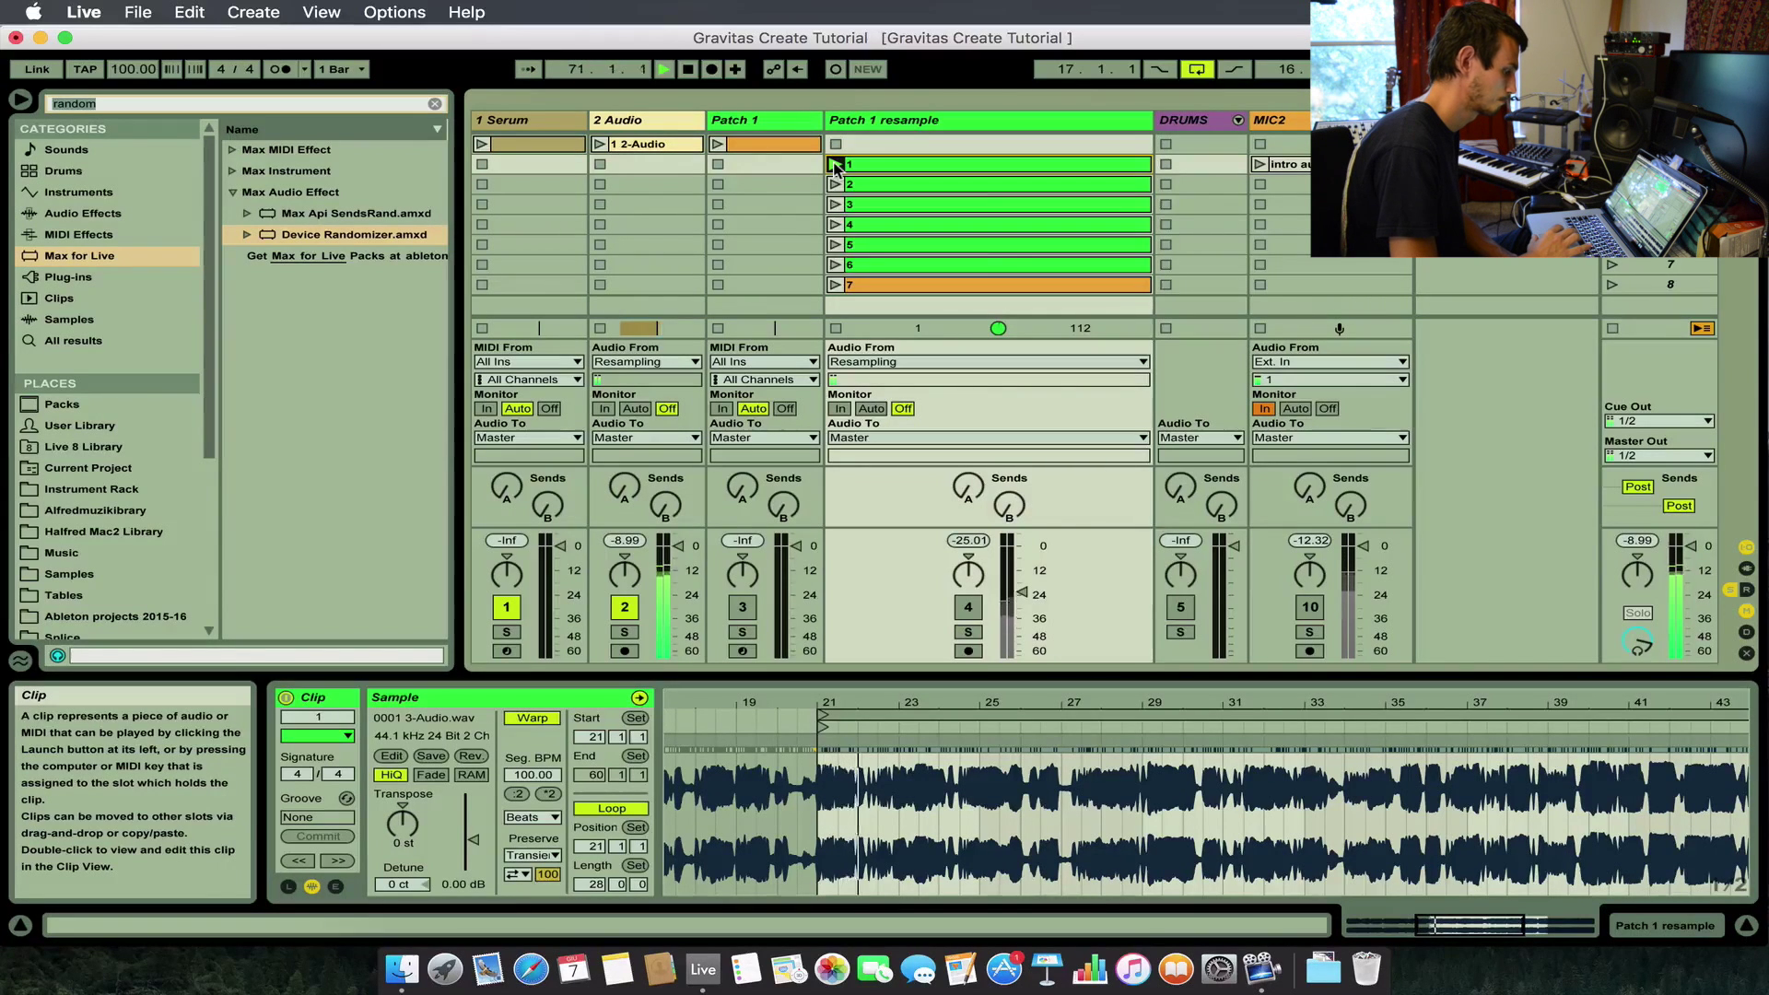
left_click(836, 225)
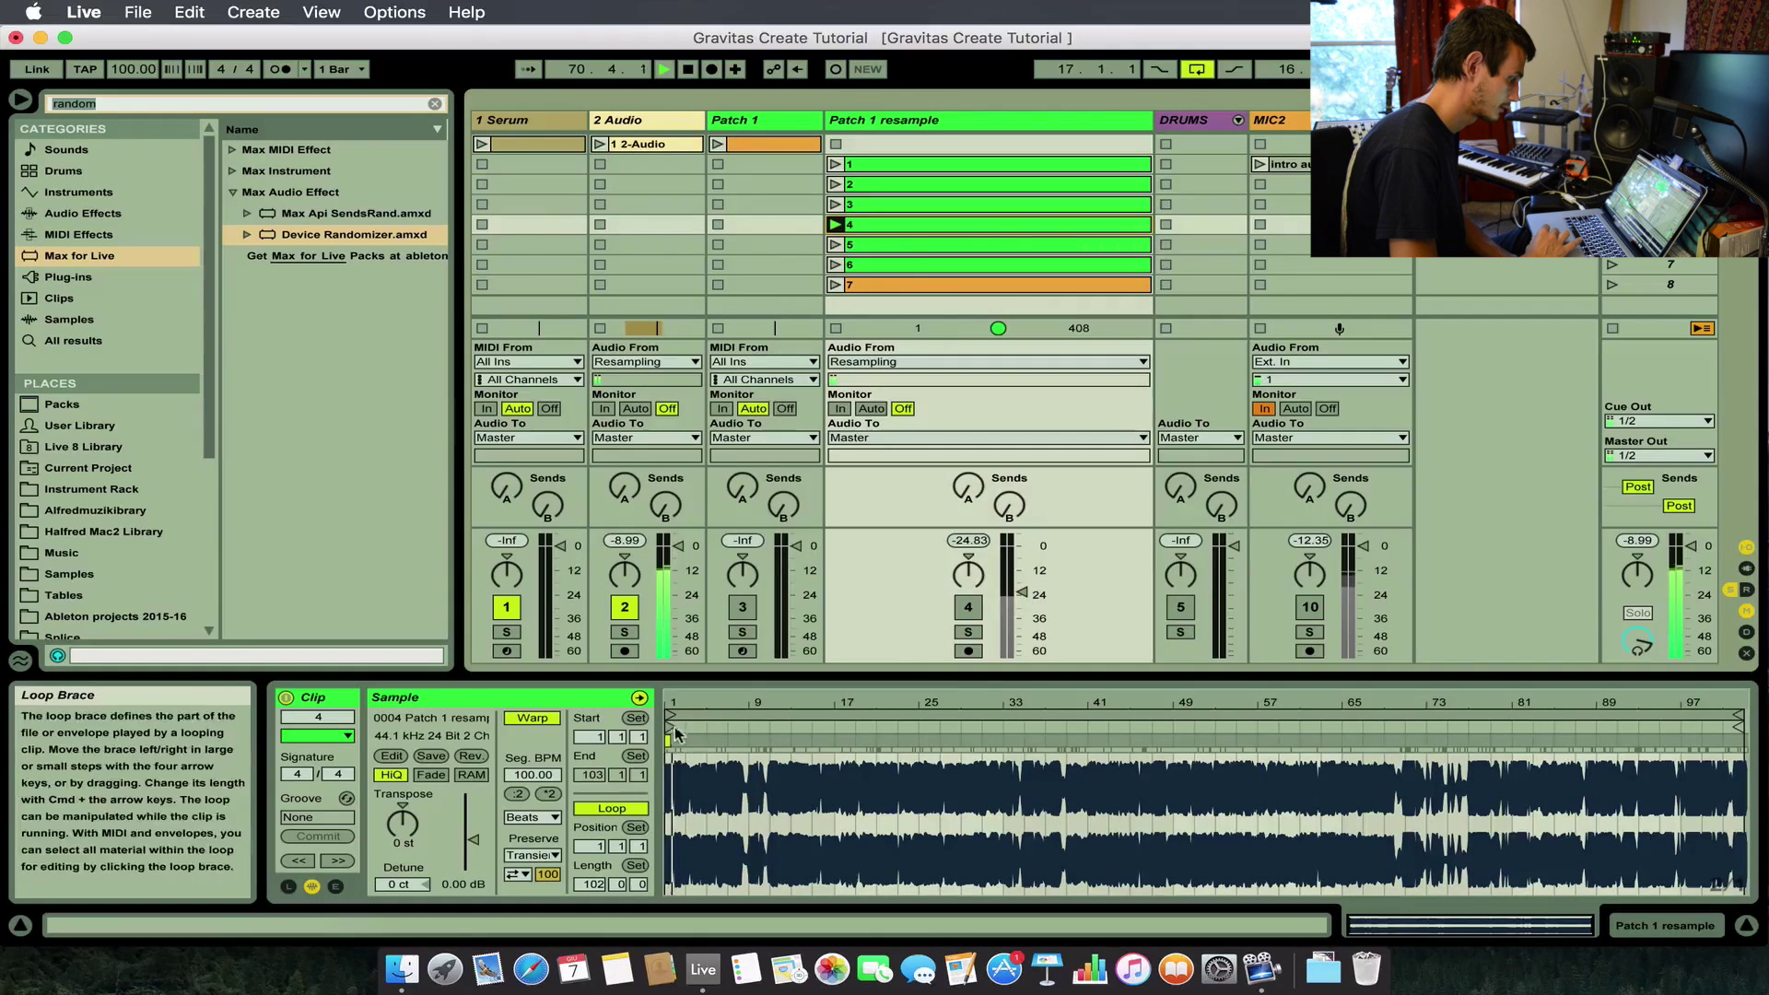
left_click(836, 166)
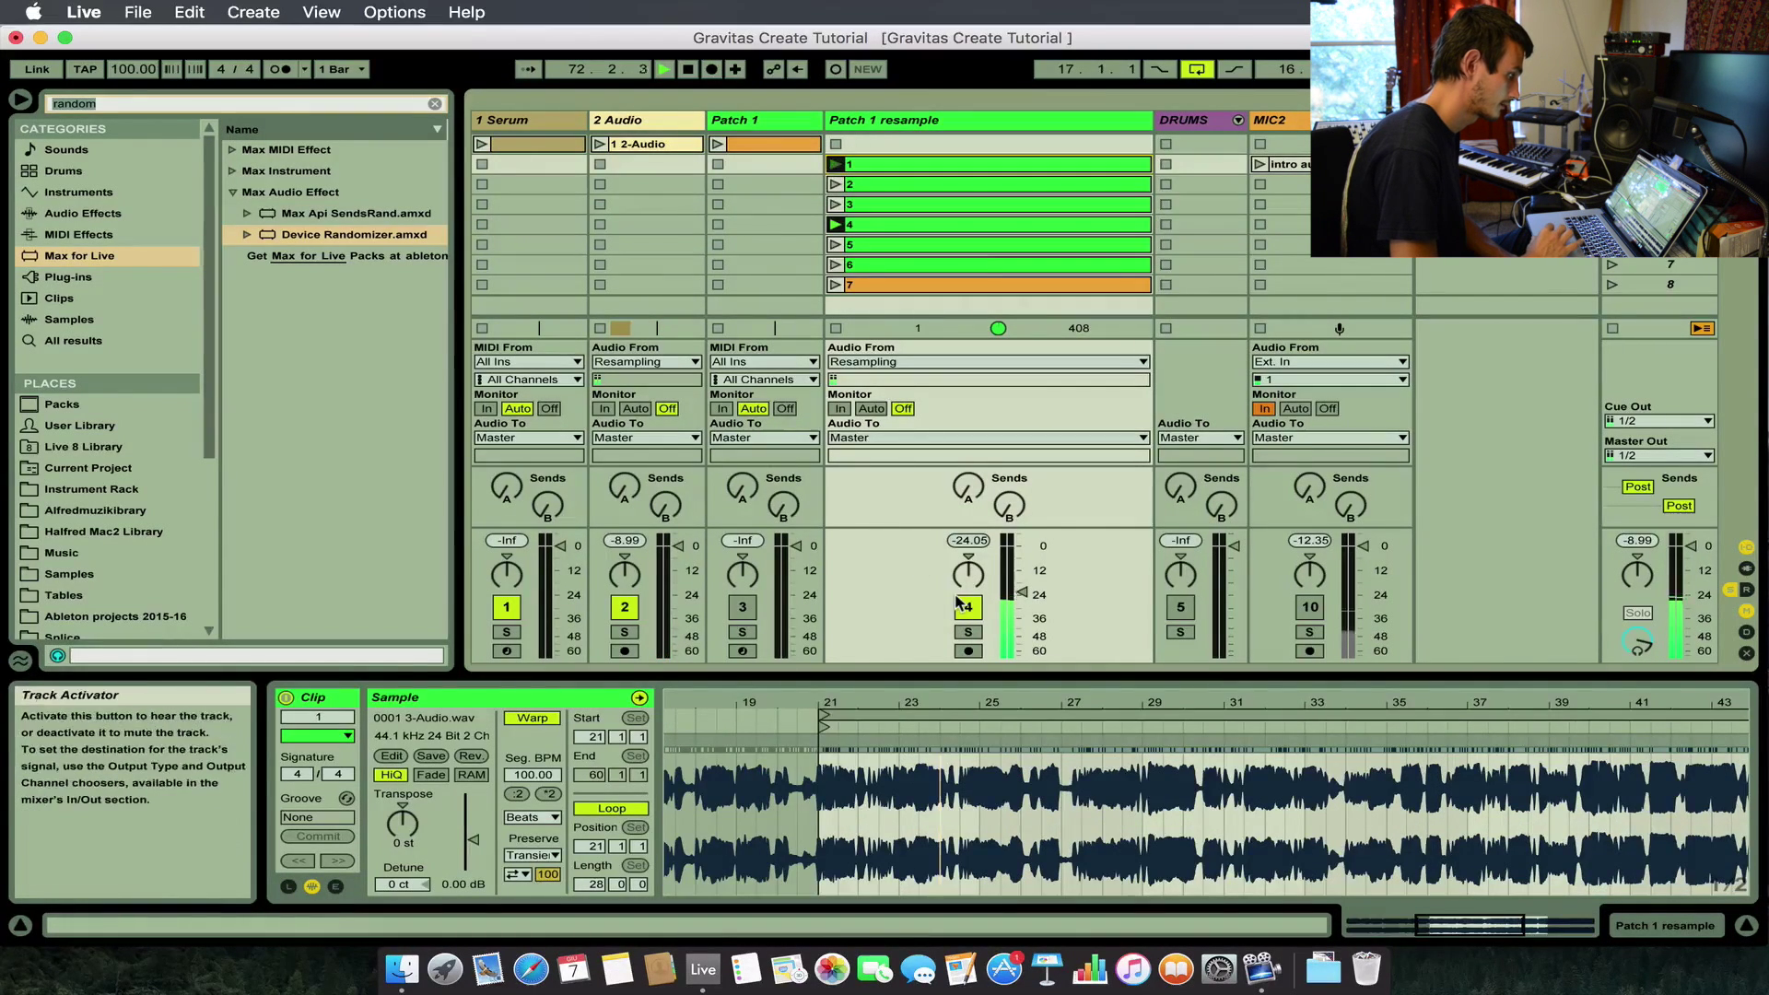
left_click_drag(1040, 604, 1041, 568)
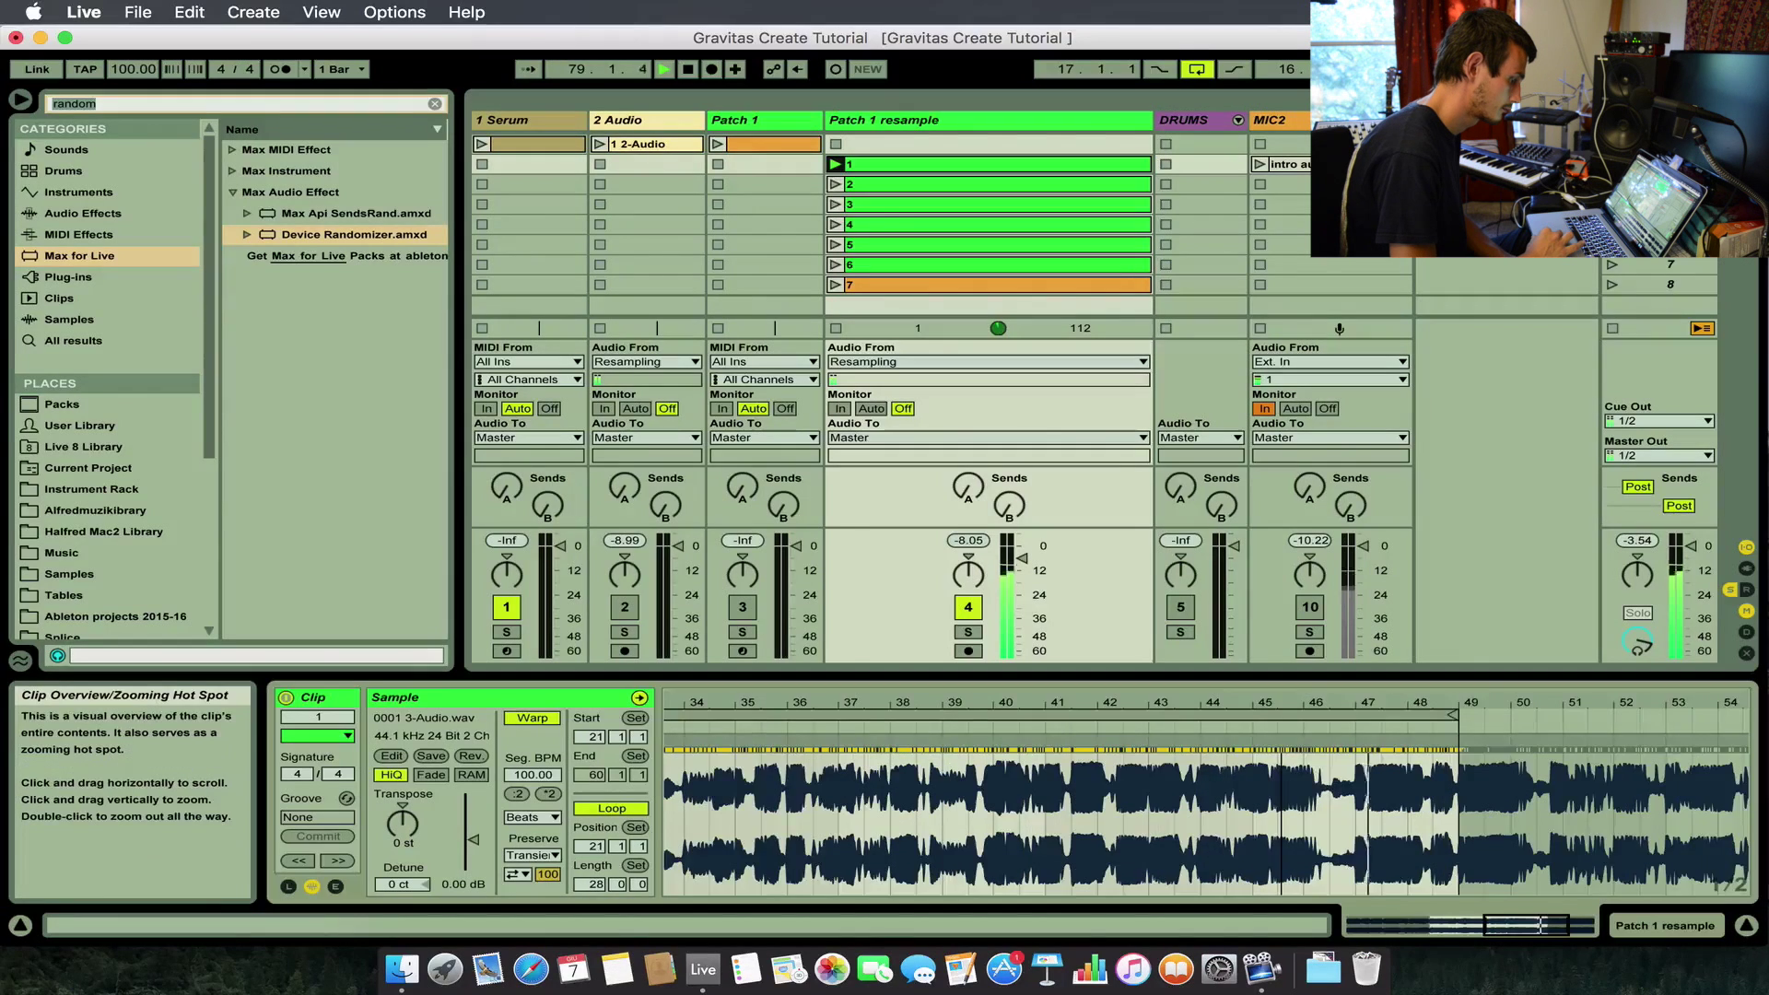
left_click_drag(1530, 925, 1538, 927)
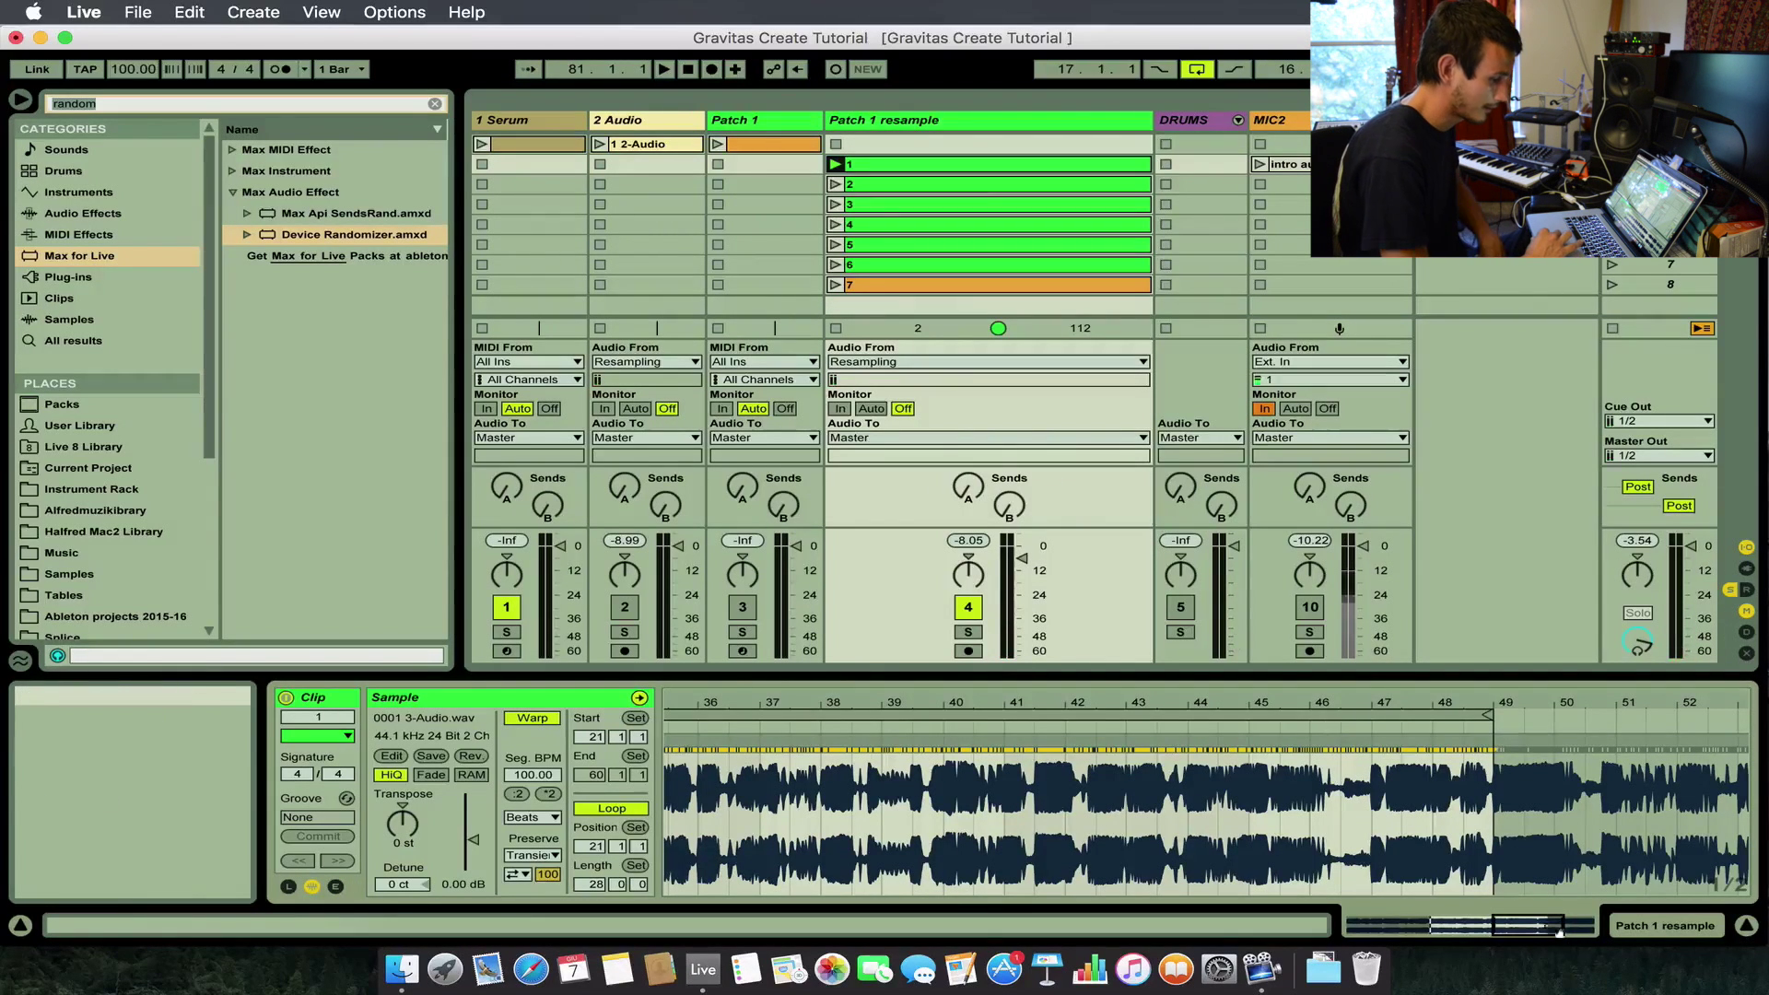
double_click(1529, 926)
Hide the clip detail area and narrow the Patch 1 and Patch 1 resample tracks.
left_click(1138, 675)
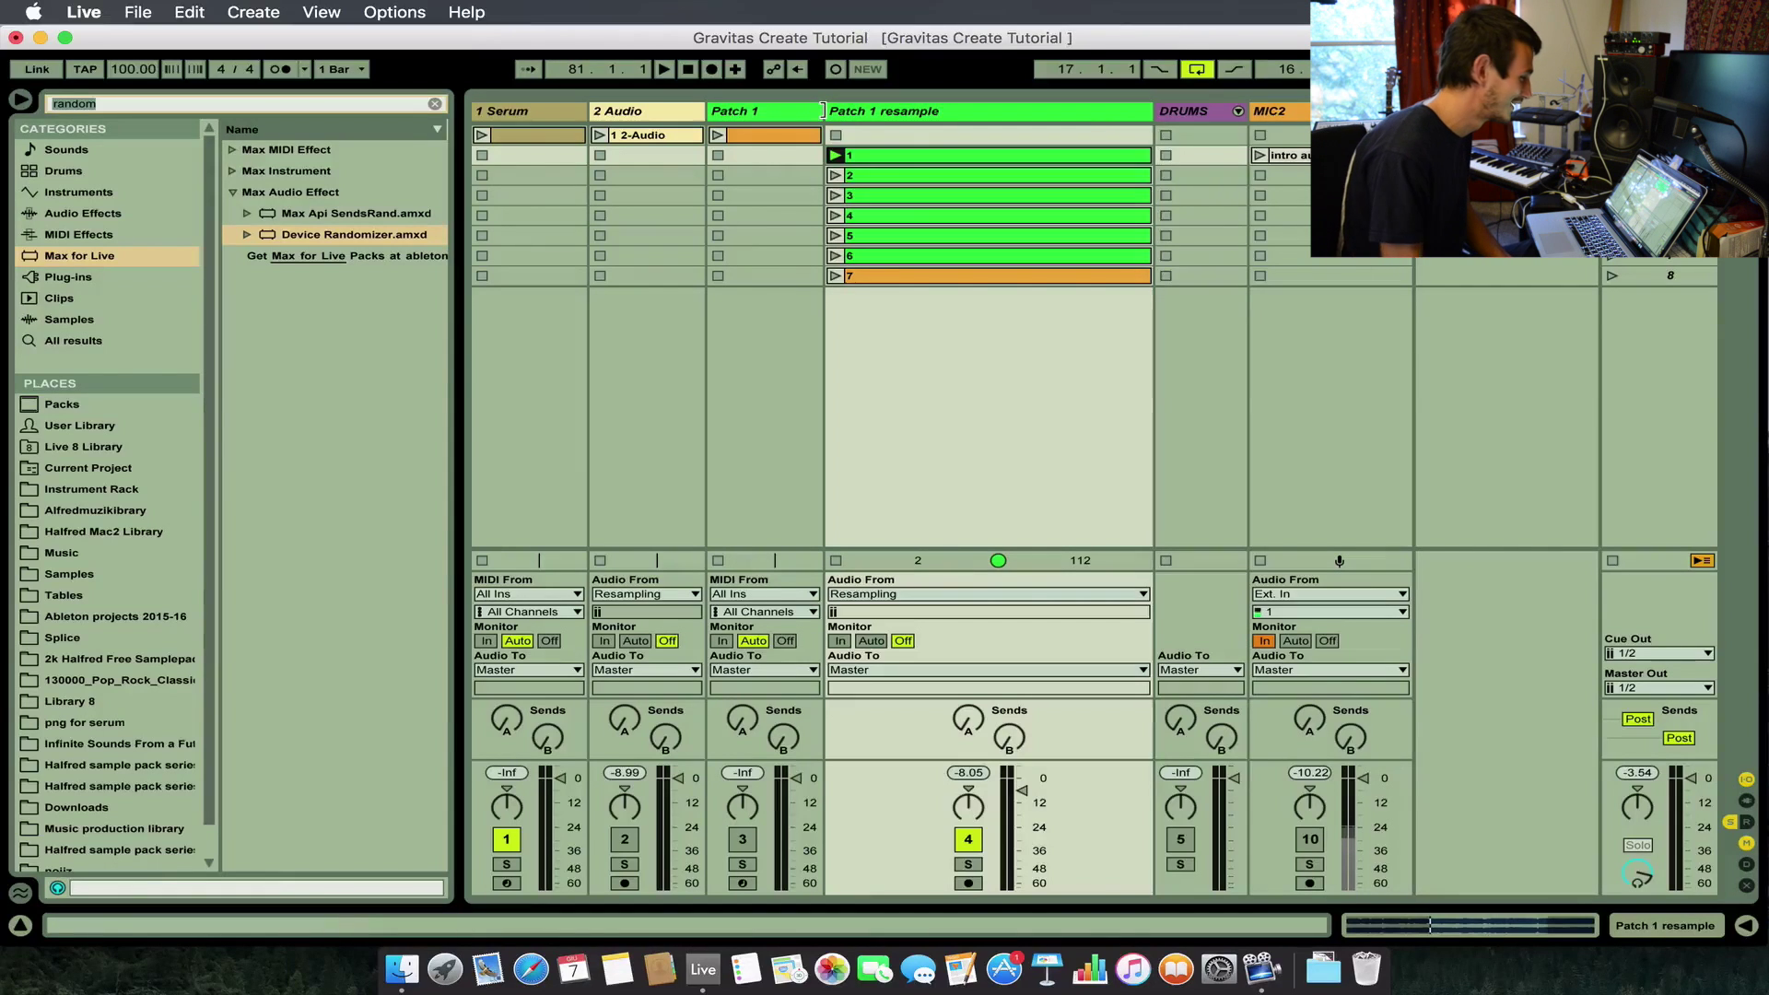
left_click_drag(823, 110, 789, 116)
left_click(1092, 119)
left_click_drag(1127, 113, 998, 125)
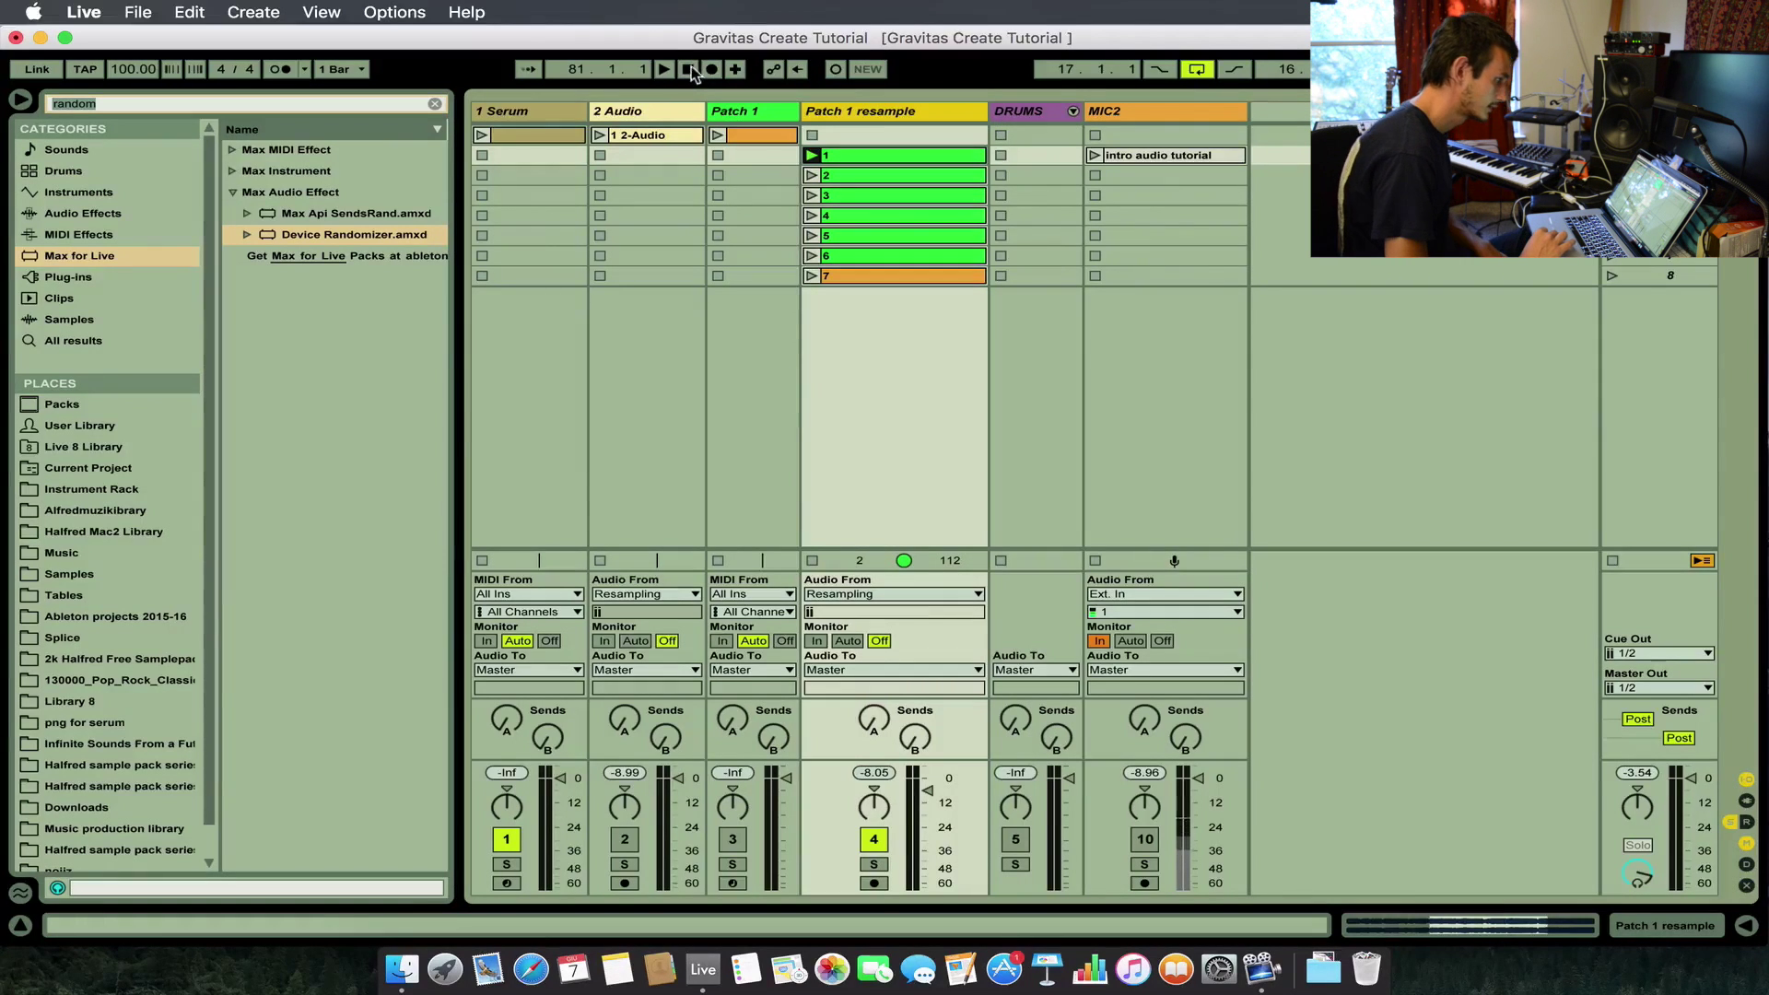
Switch to the arrangement and open the details of clip 1 at bar 49 on the Patch 1 resample track.
key("Tab")
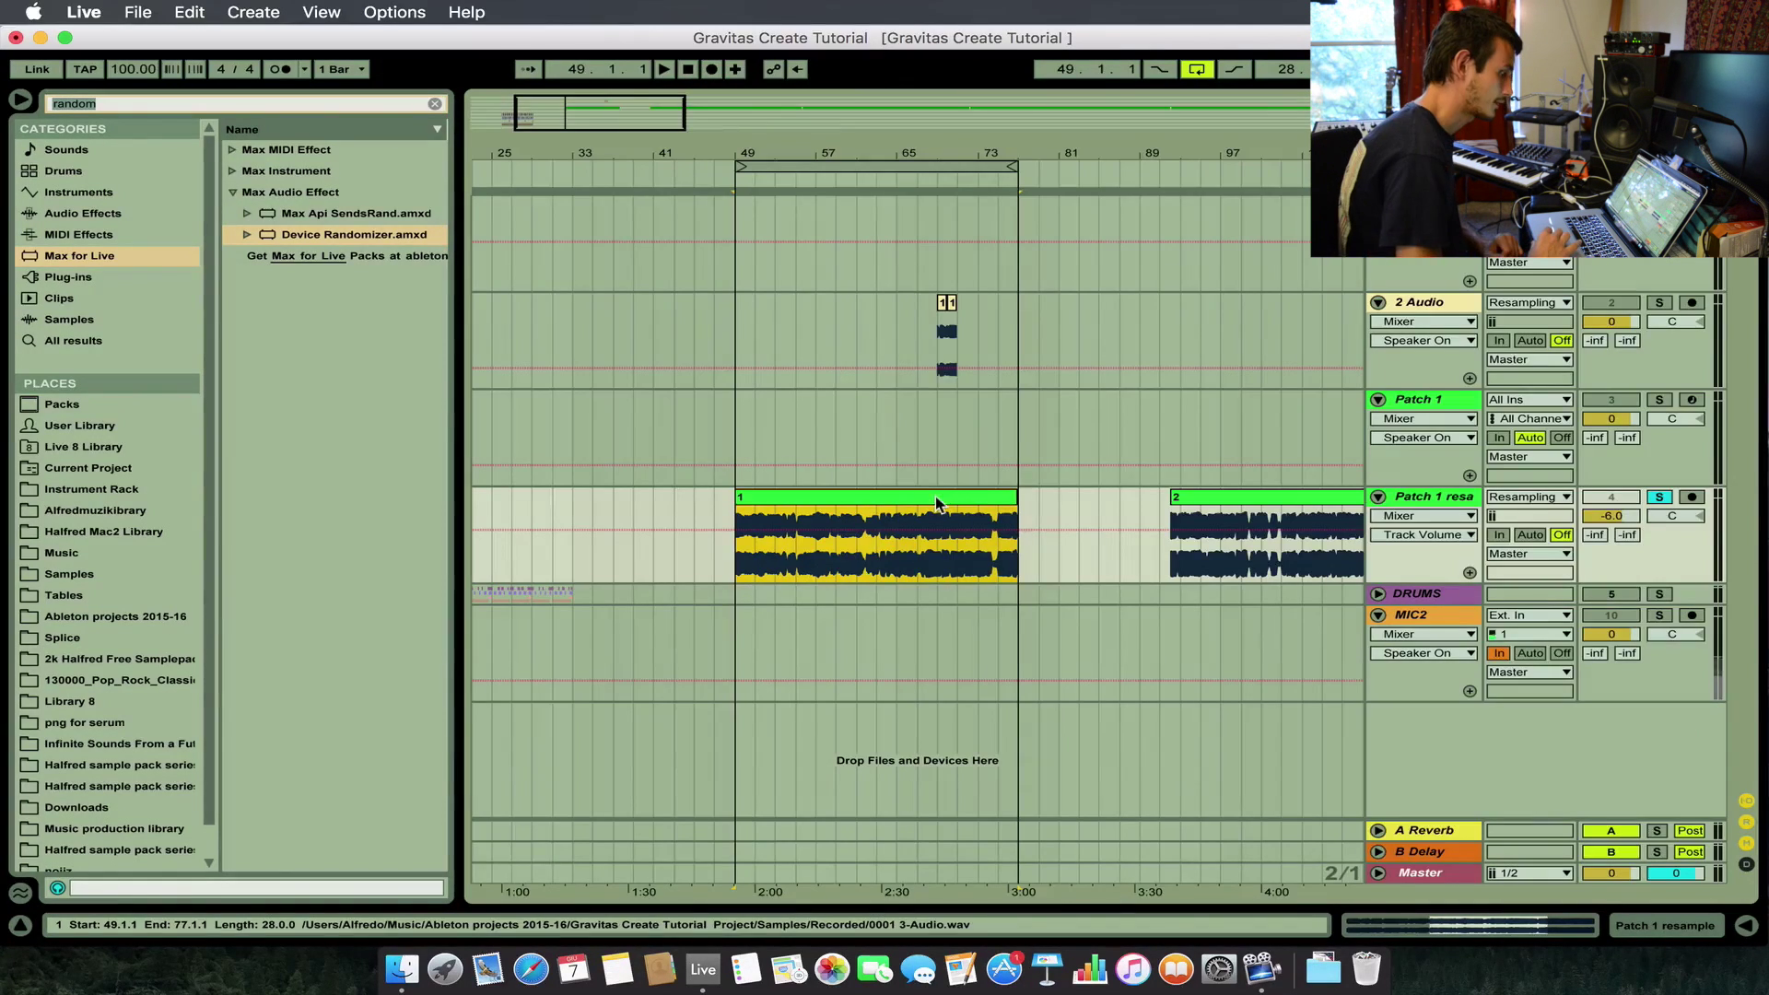
right_click(890, 495)
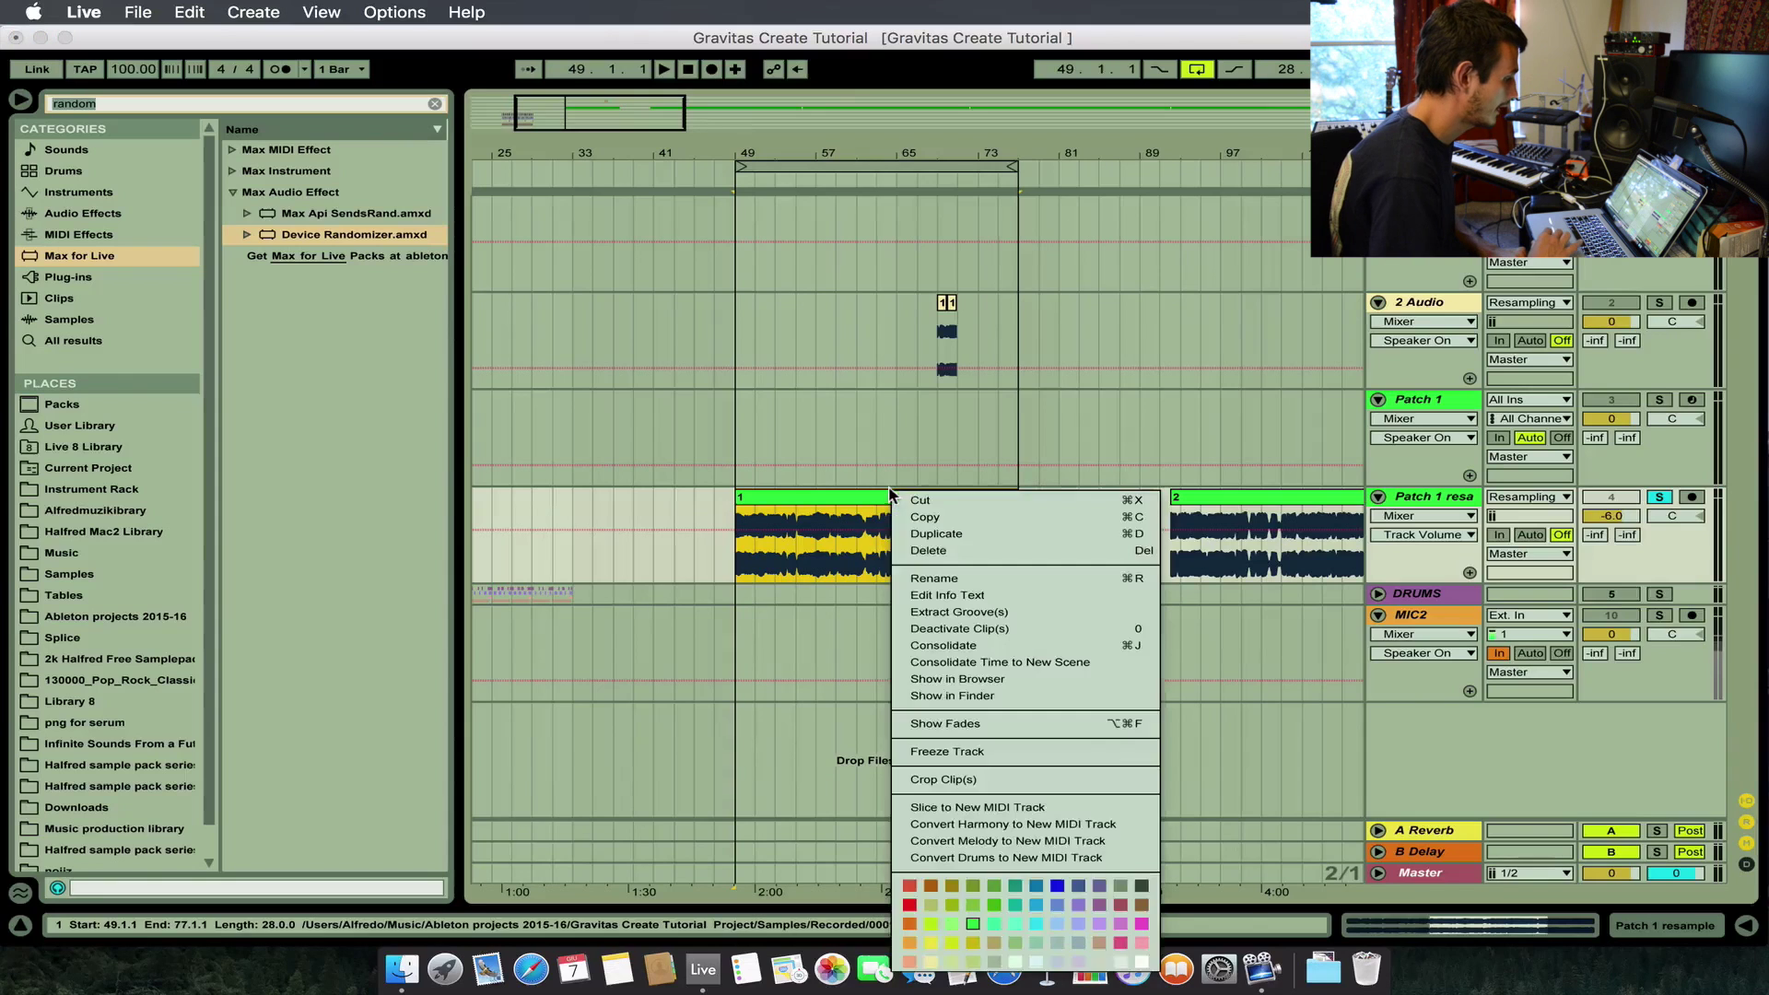
left_click(822, 505)
left_click_drag(588, 111, 591, 138)
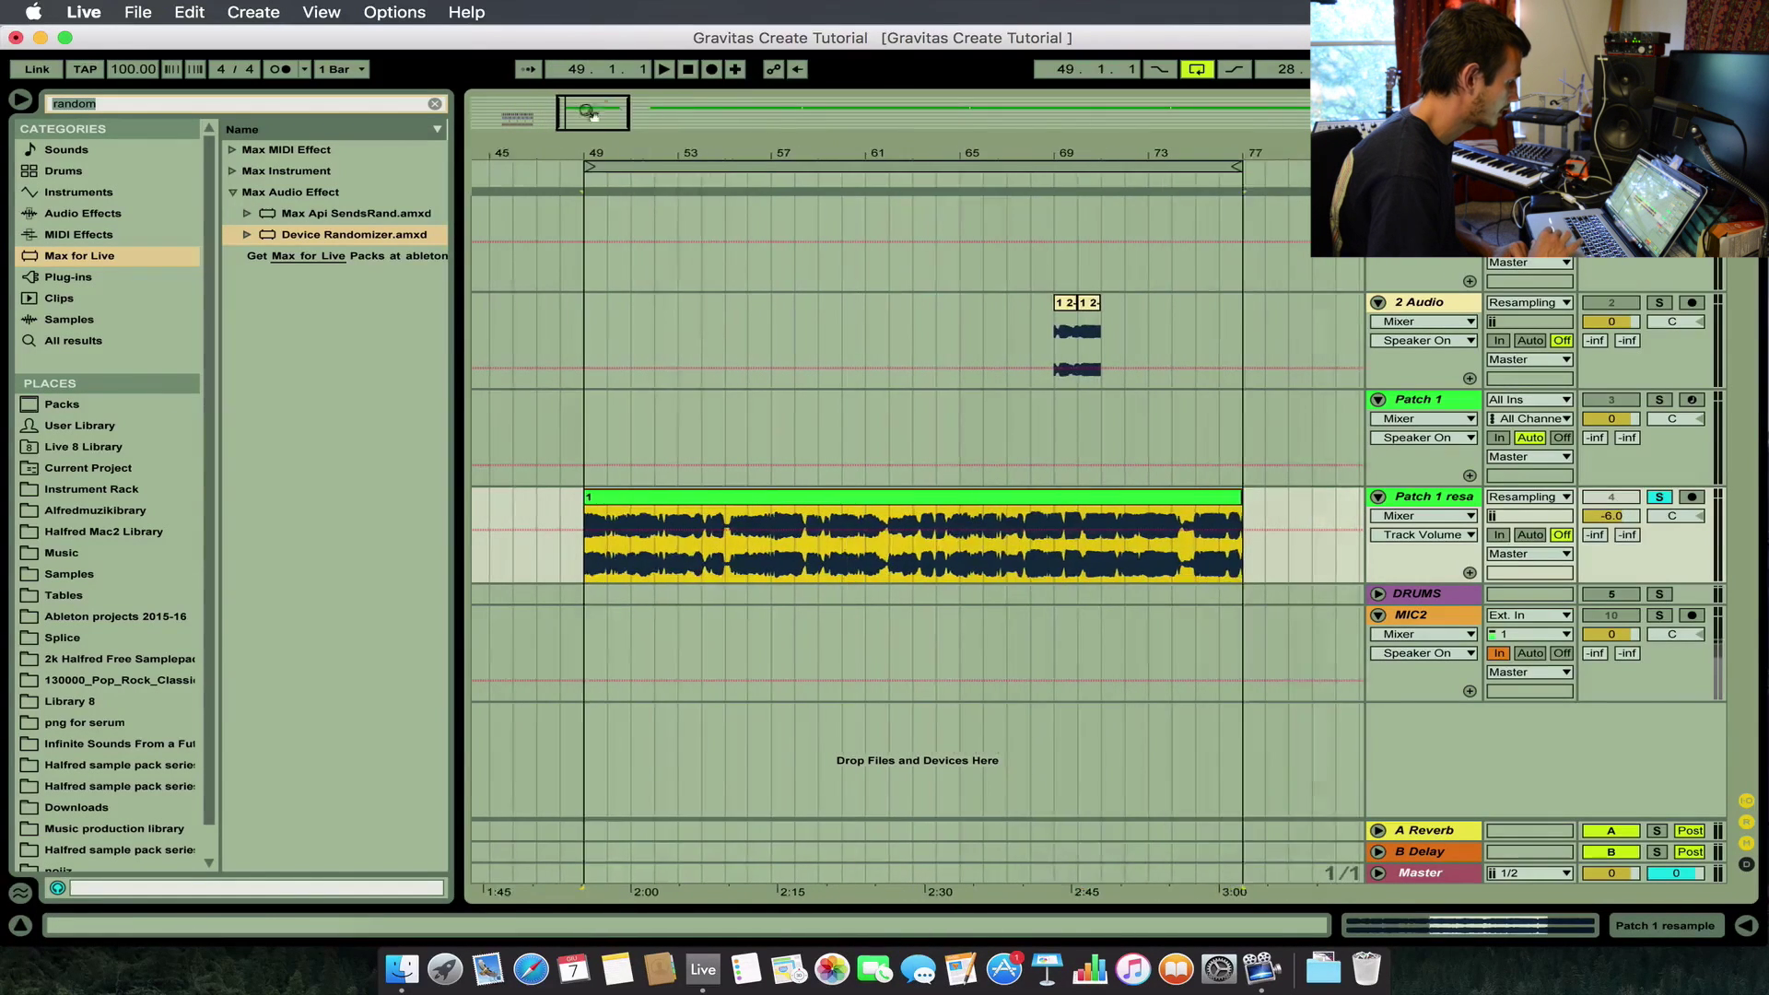
scroll(881, 530, "left", 4)
double_click(857, 502)
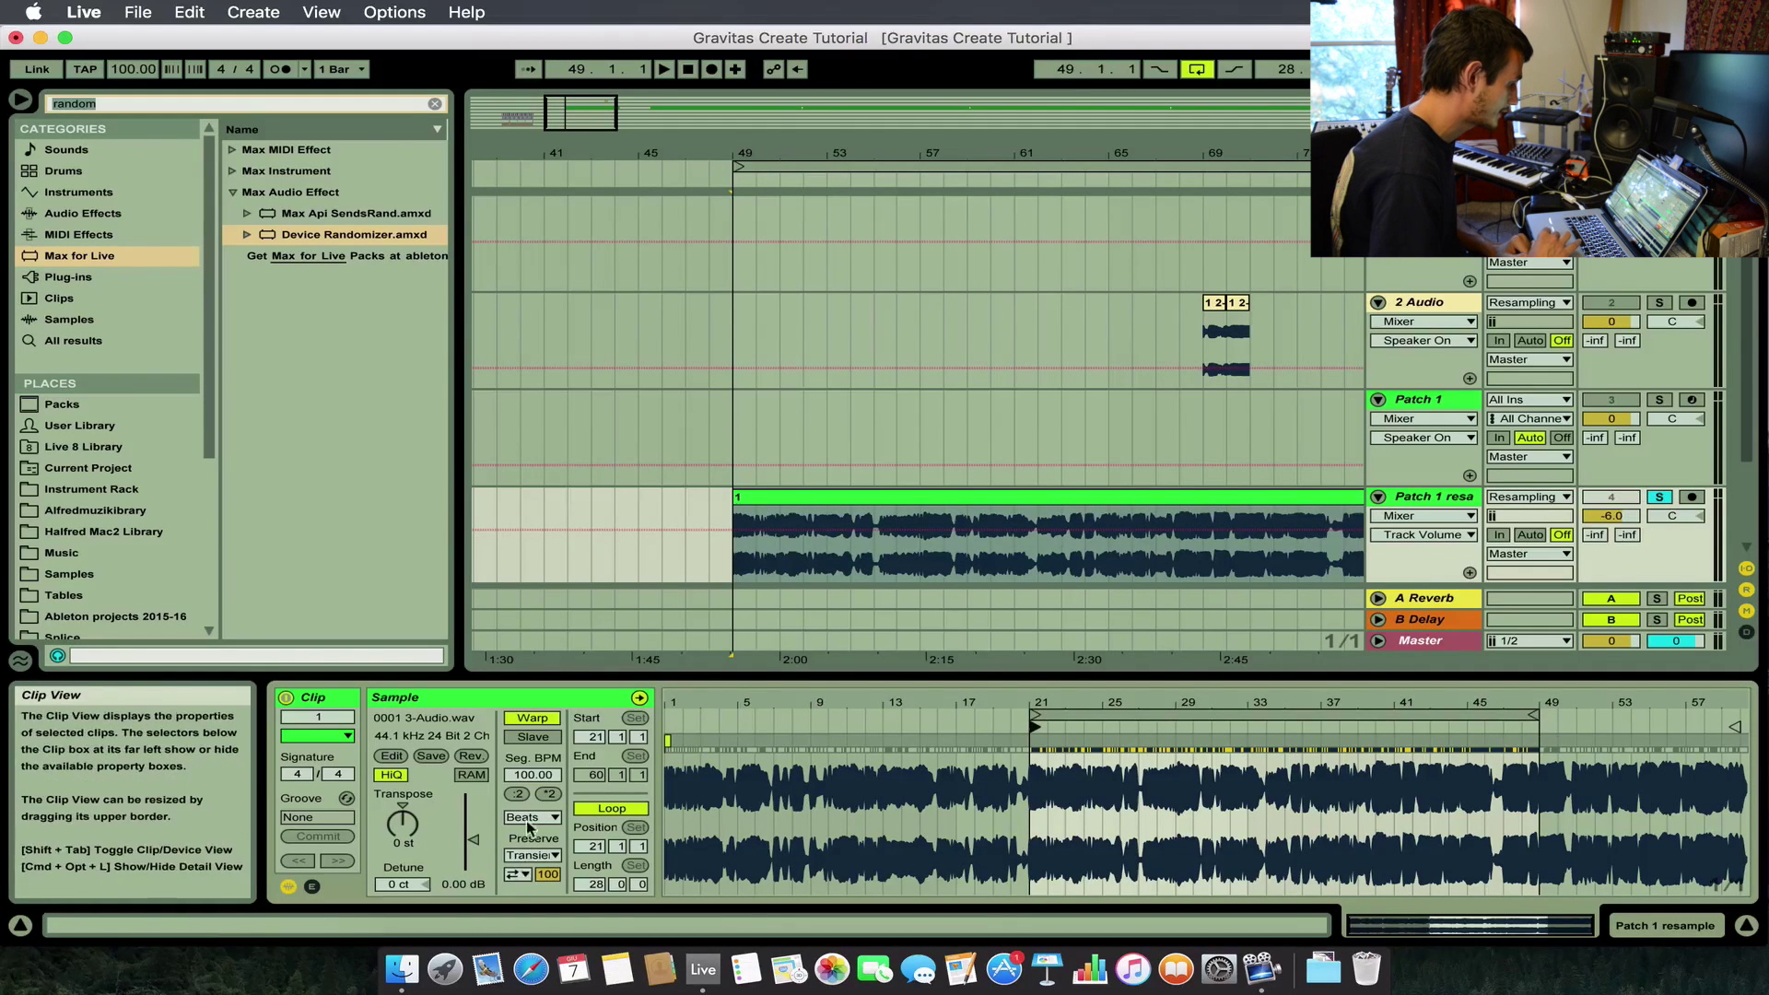
Turn off the clip's transient looping, preserve 1/32 divisions, and lower the transient envelope to about 23.
left_click(516, 875)
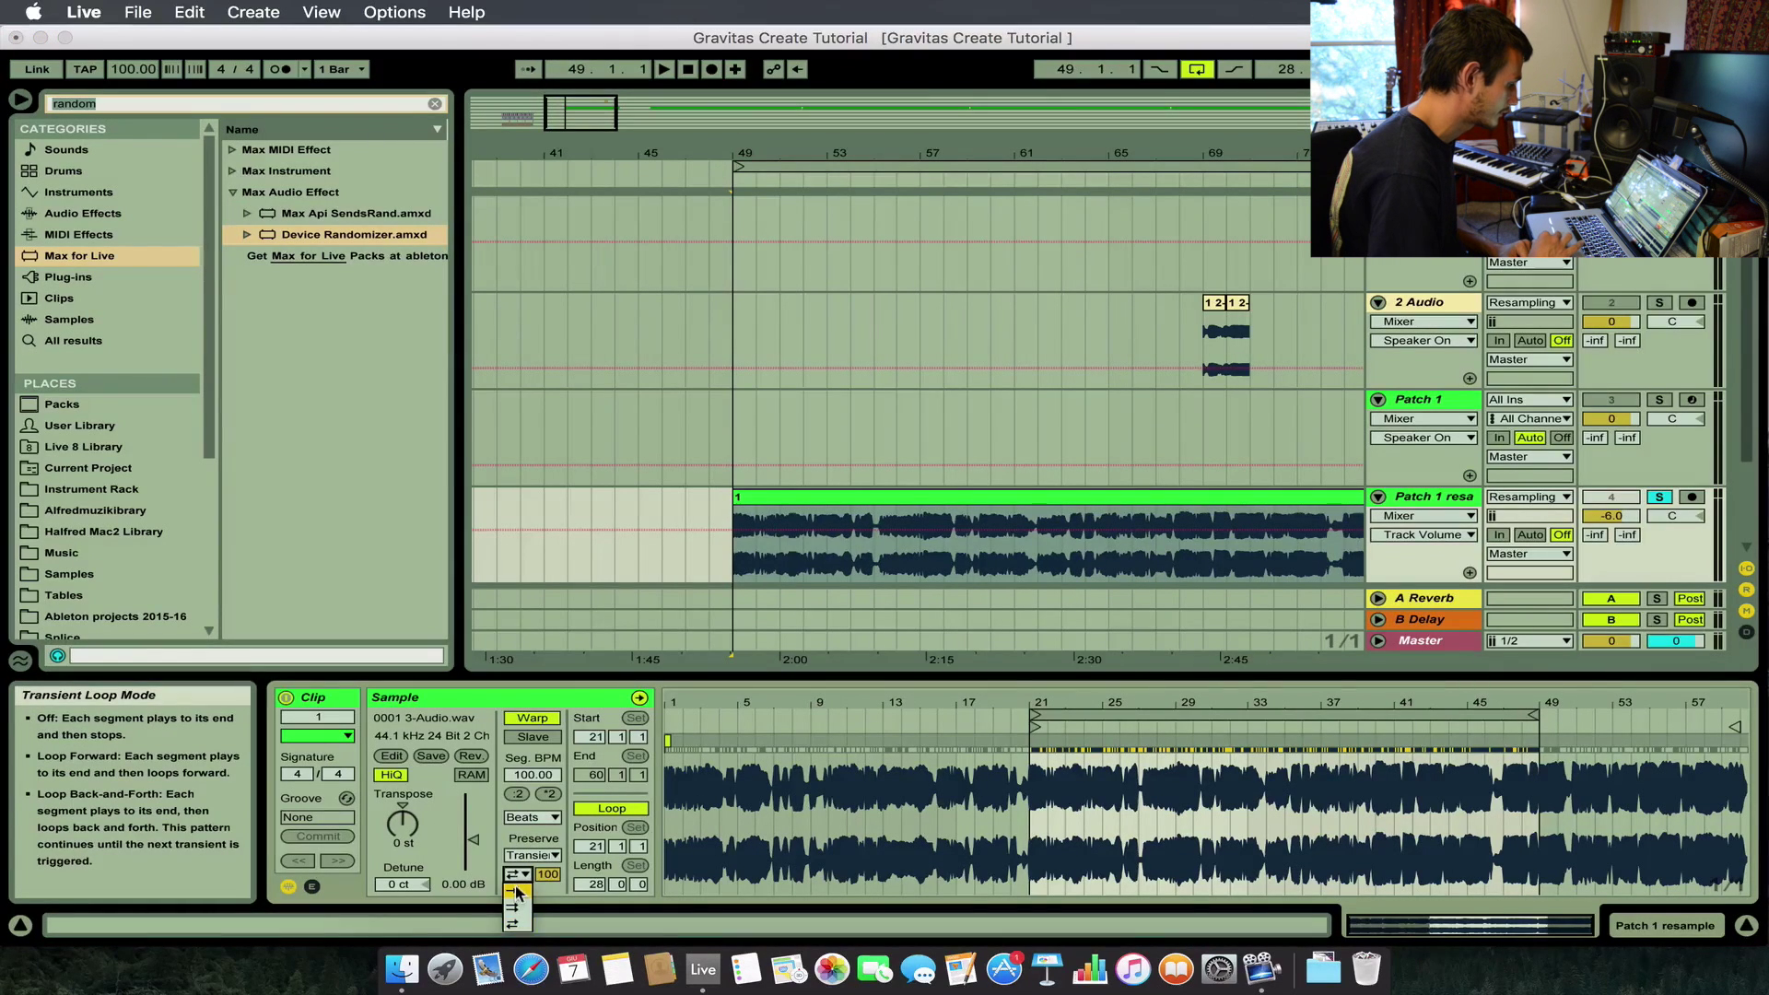
left_click(517, 891)
left_click(542, 855)
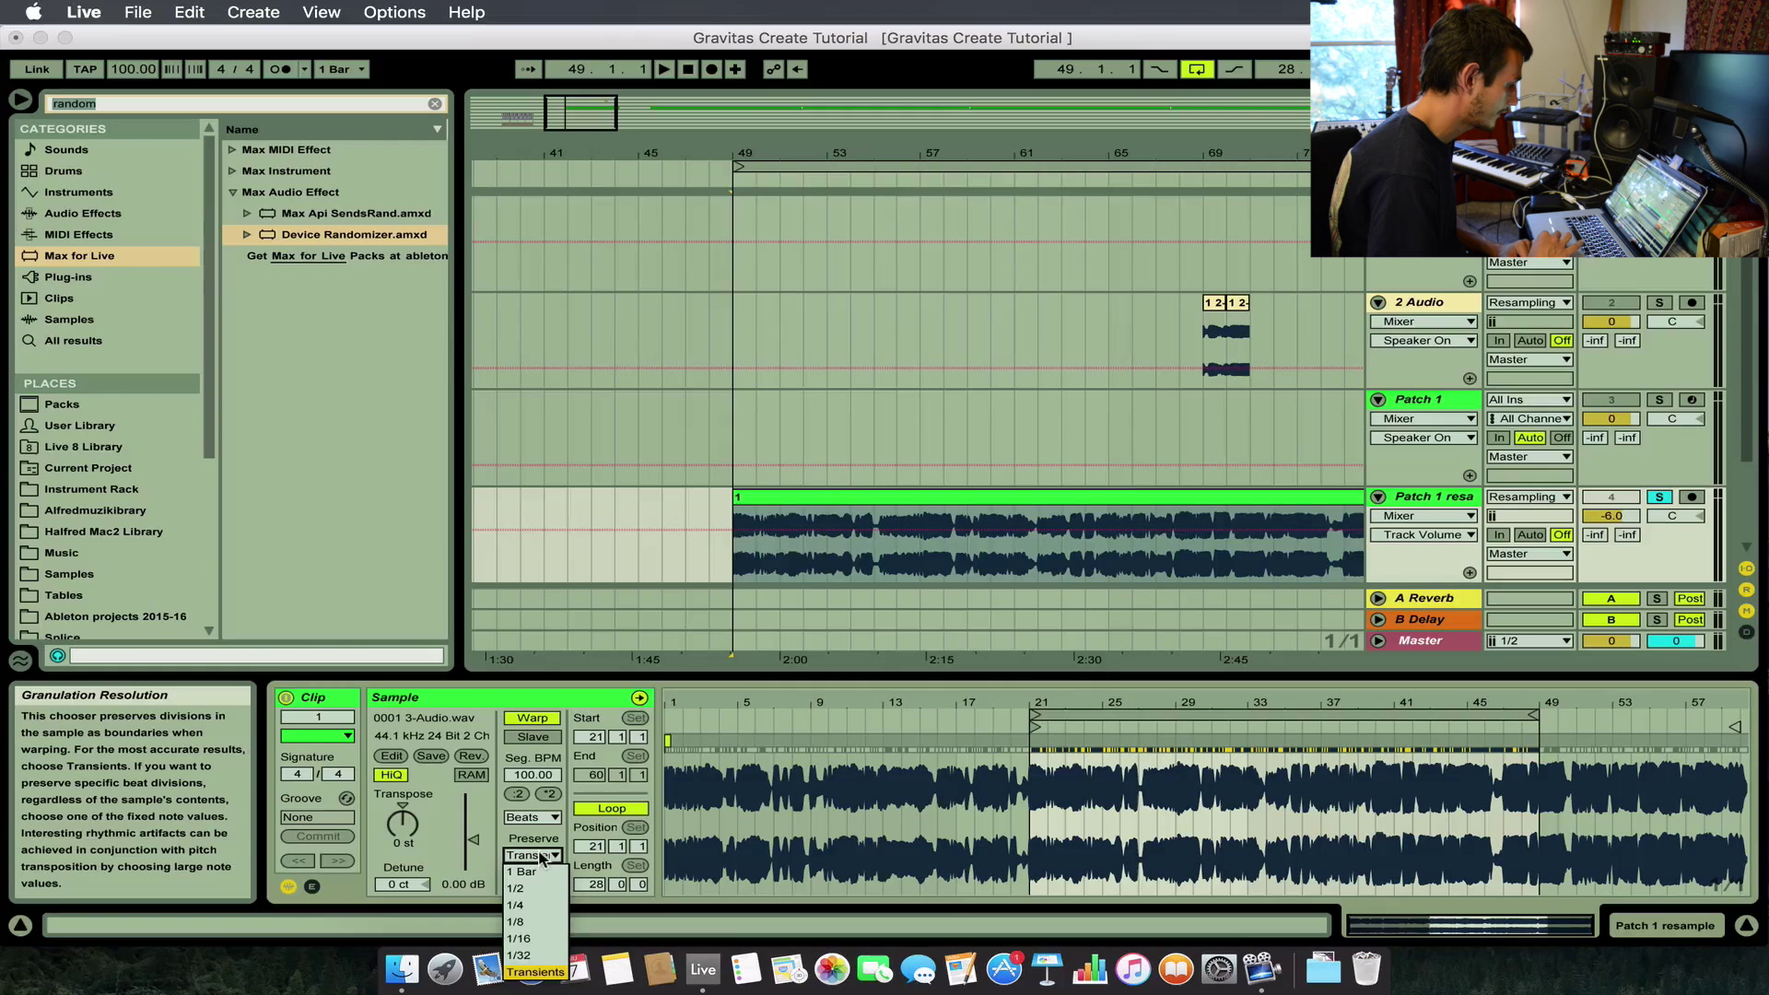
left_click(516, 955)
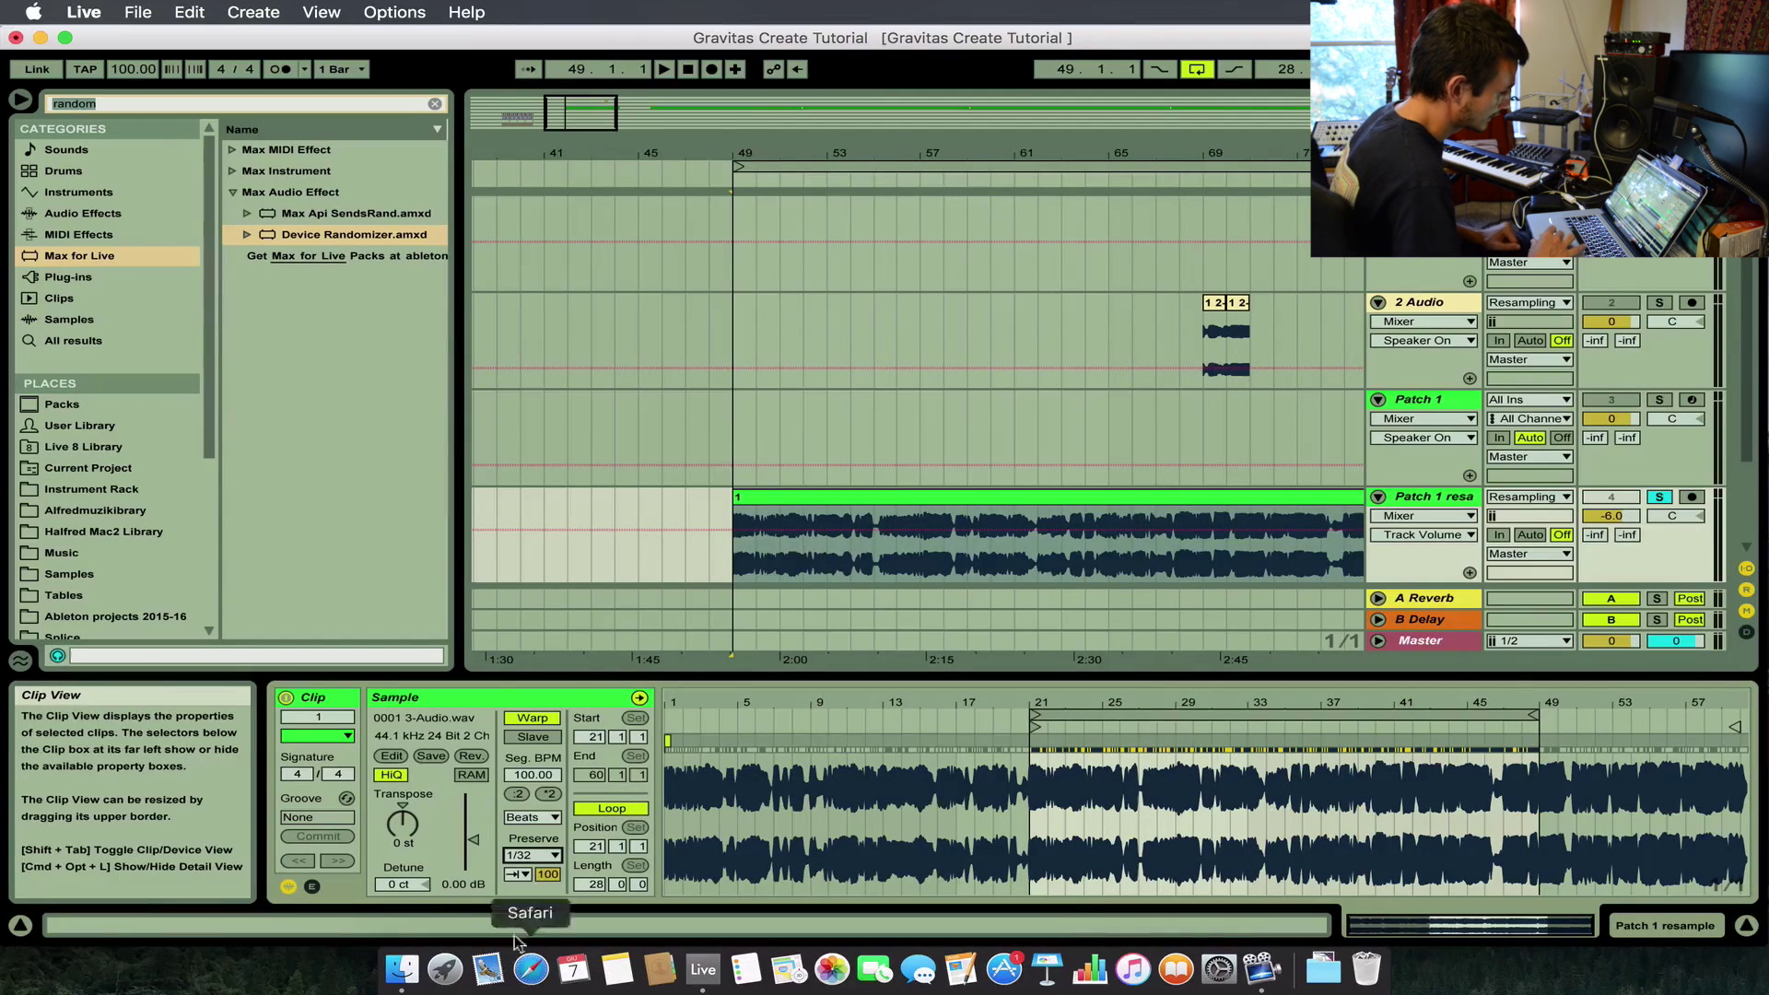
left_click(543, 875)
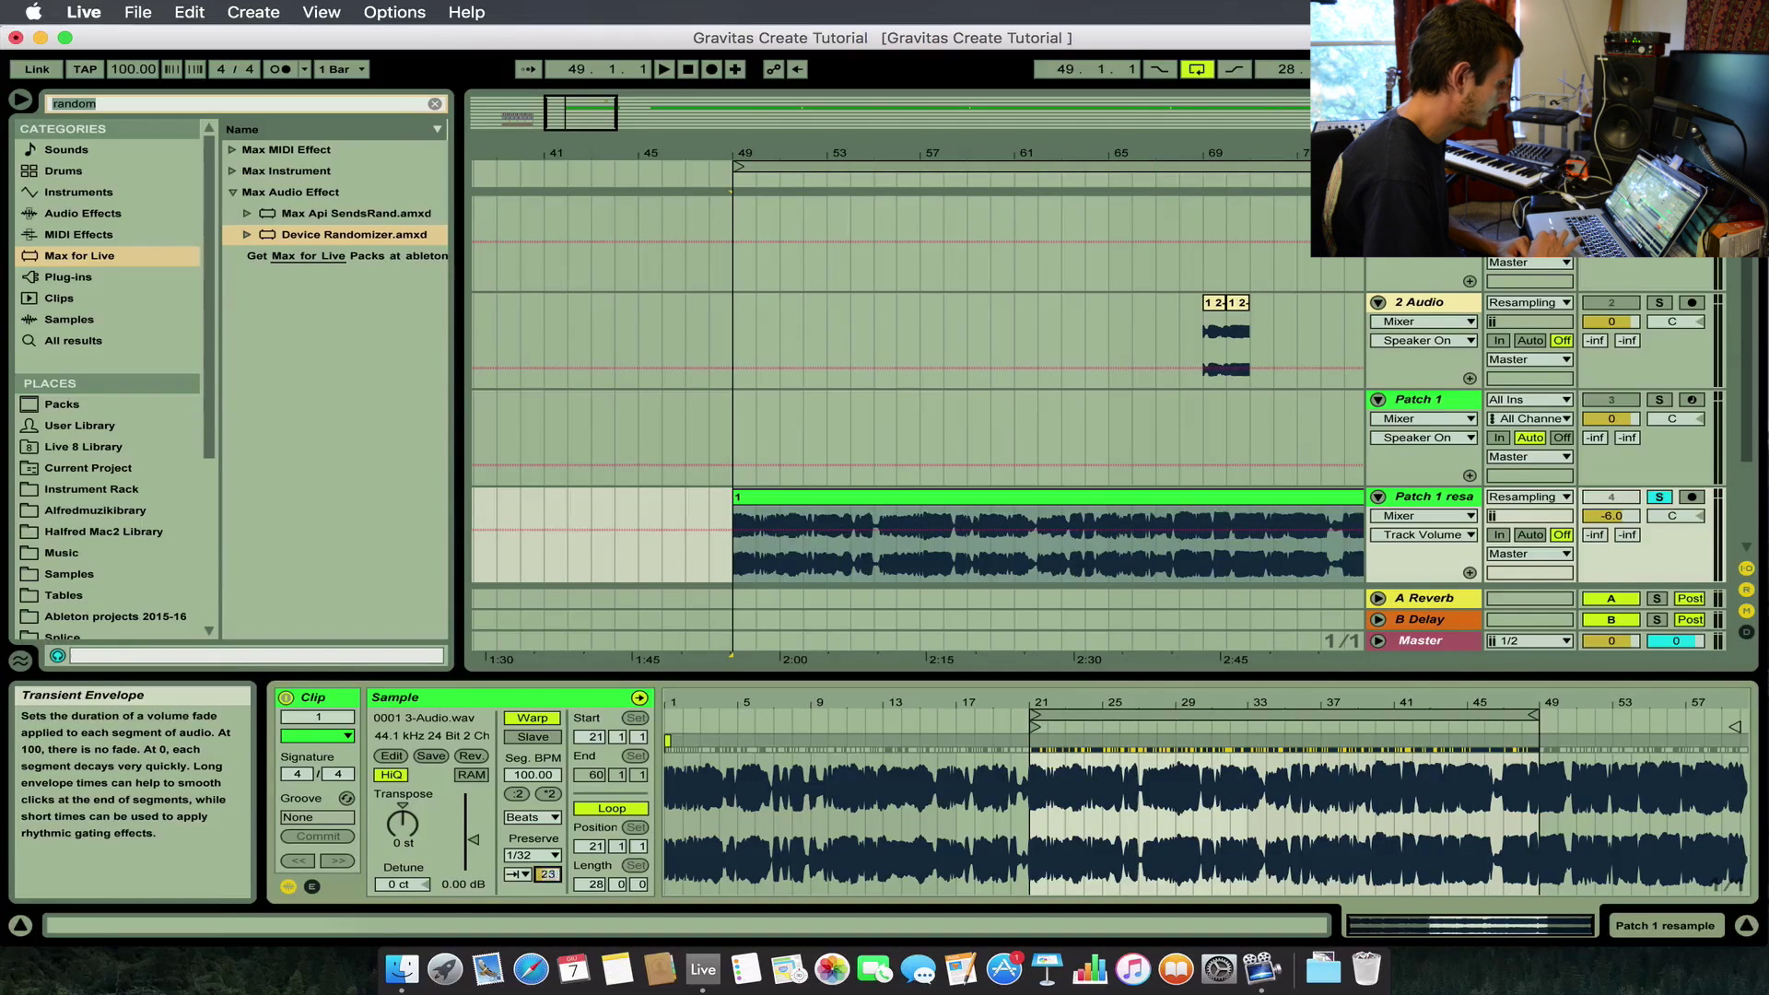
left_click_drag(553, 875, 552, 884)
Consolidate clip 1 on the Patch 1 resample track and play it back.
left_click_drag(577, 113, 578, 72)
key("super+j")
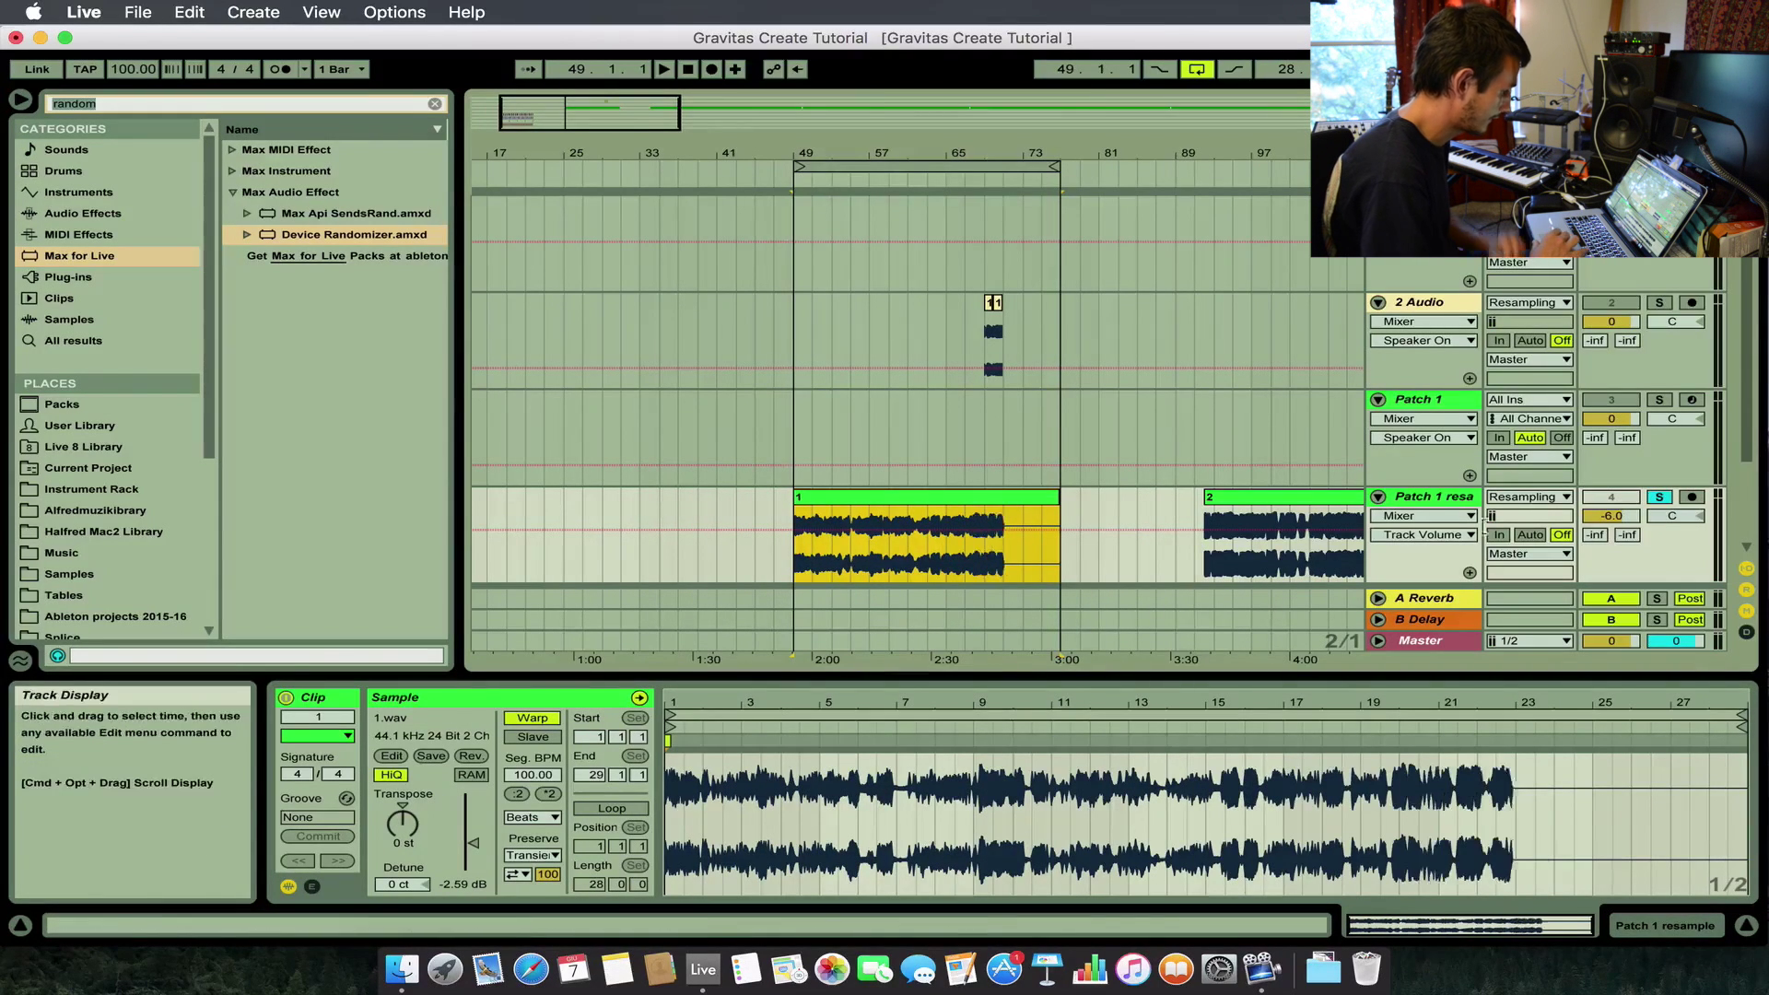
key("space")
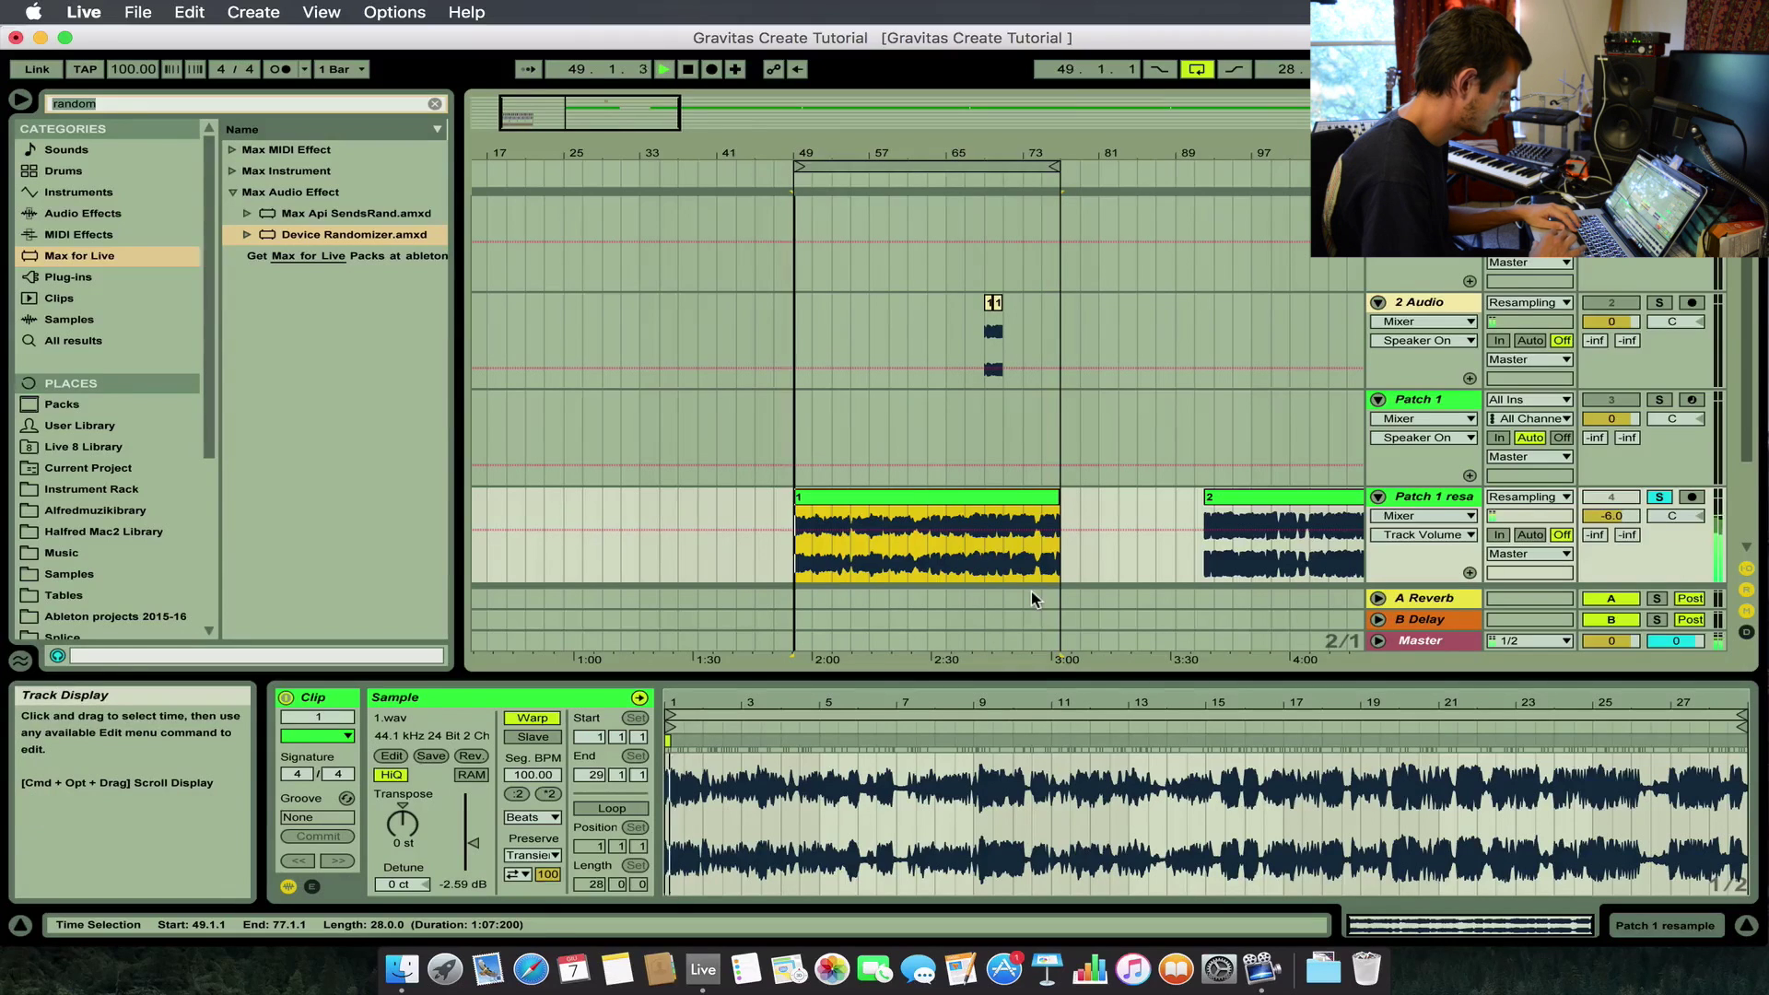
left_click_drag(528, 103, 531, 131)
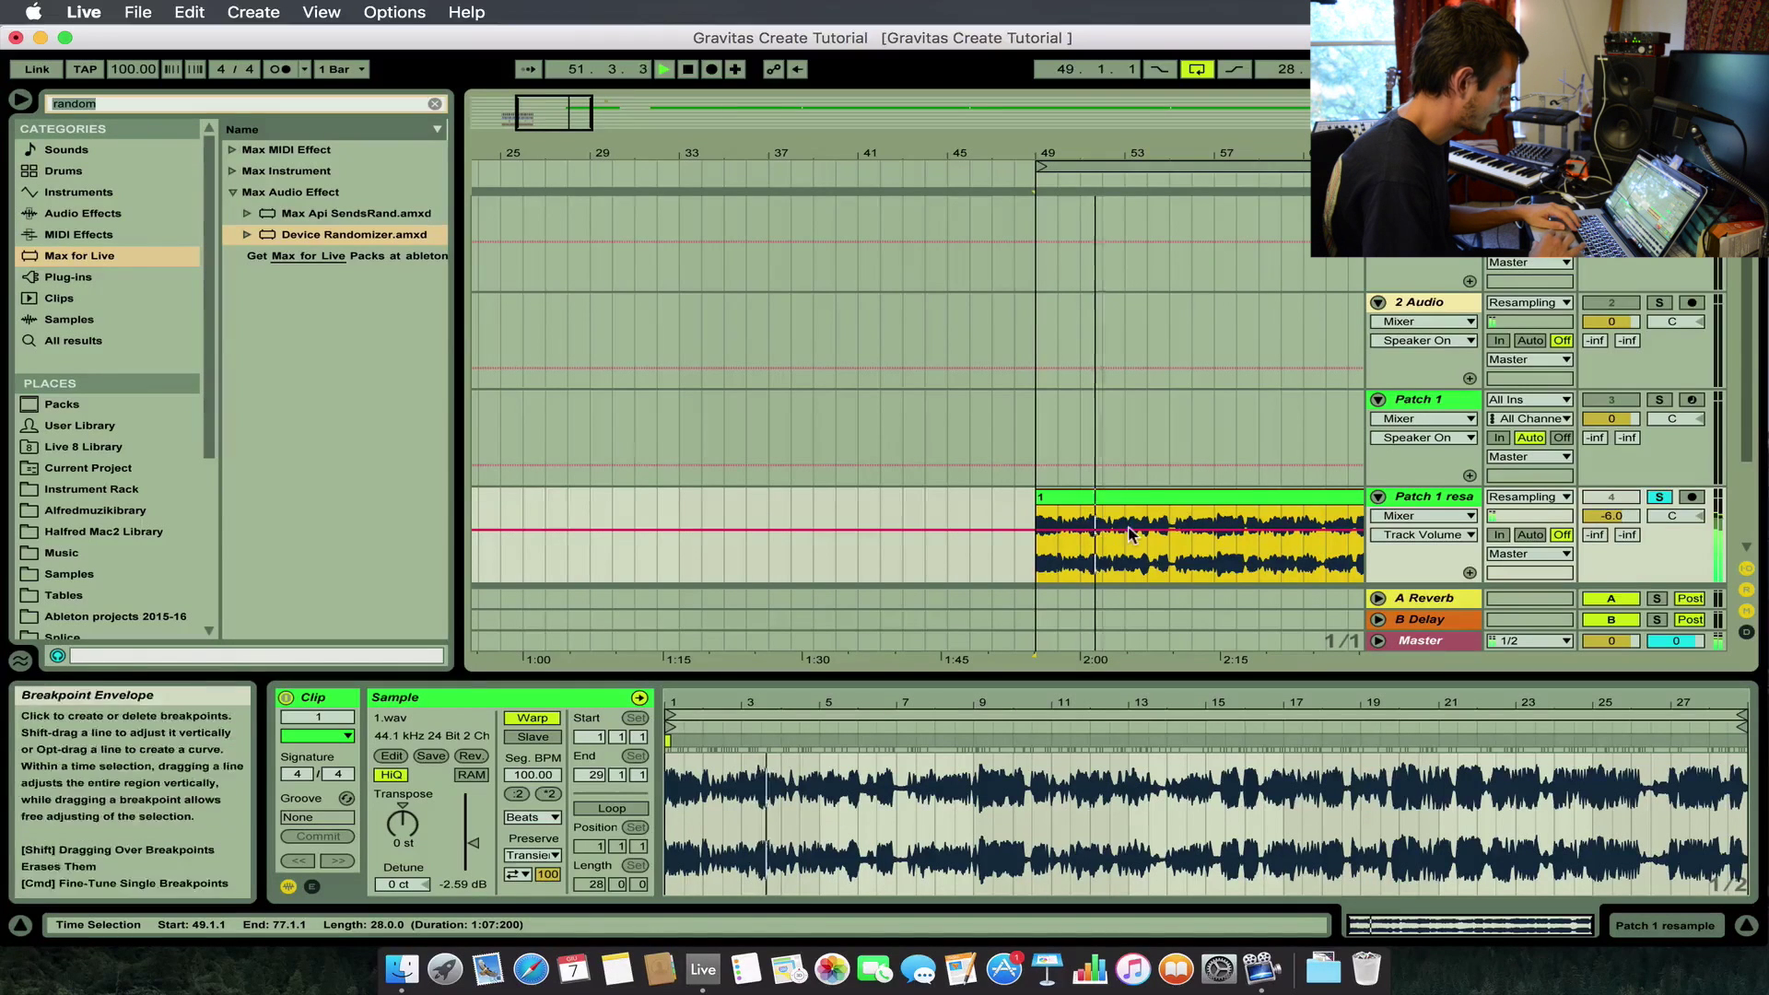
Stop playback, cut the first four bars of the consolidated clip, and paste them at bar 17 of the Patch 1 resample track.
left_click_drag(1039, 560, 1038, 496)
key("space")
key("Delete")
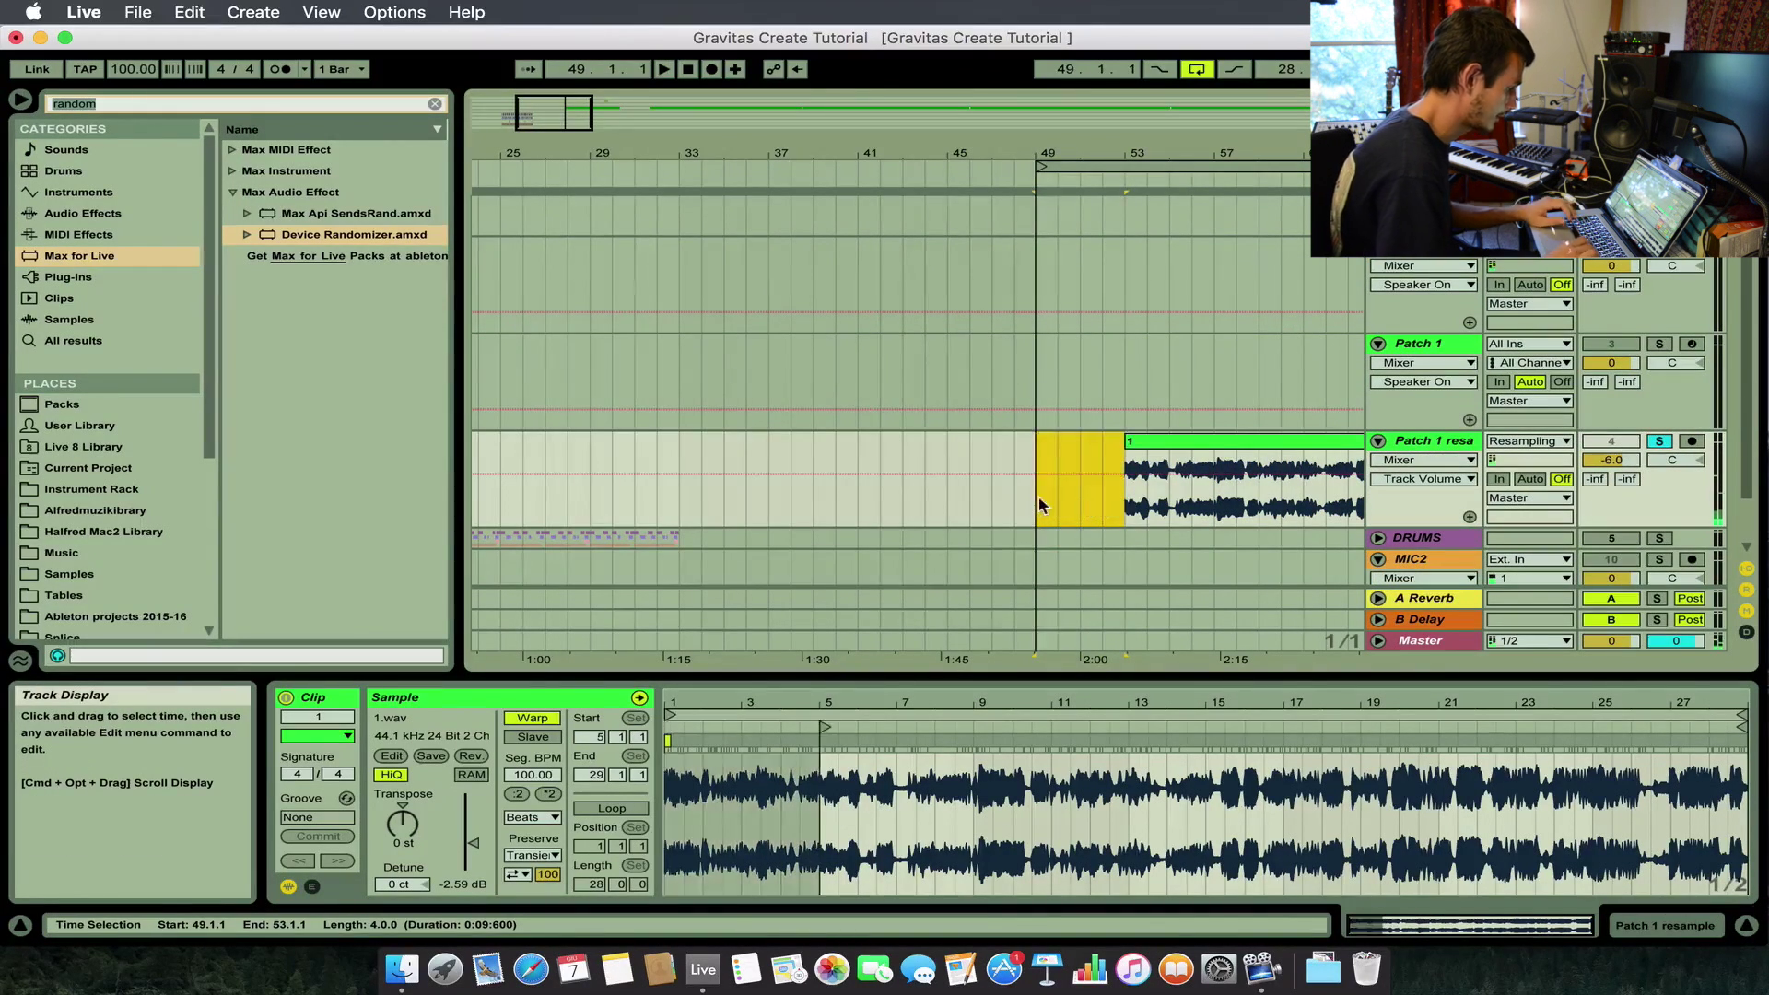
key("minus")
key("minus")
scroll(1037, 495, "up", 2)
scroll(806, 388, "down", 4)
left_click(604, 387)
key("super+v")
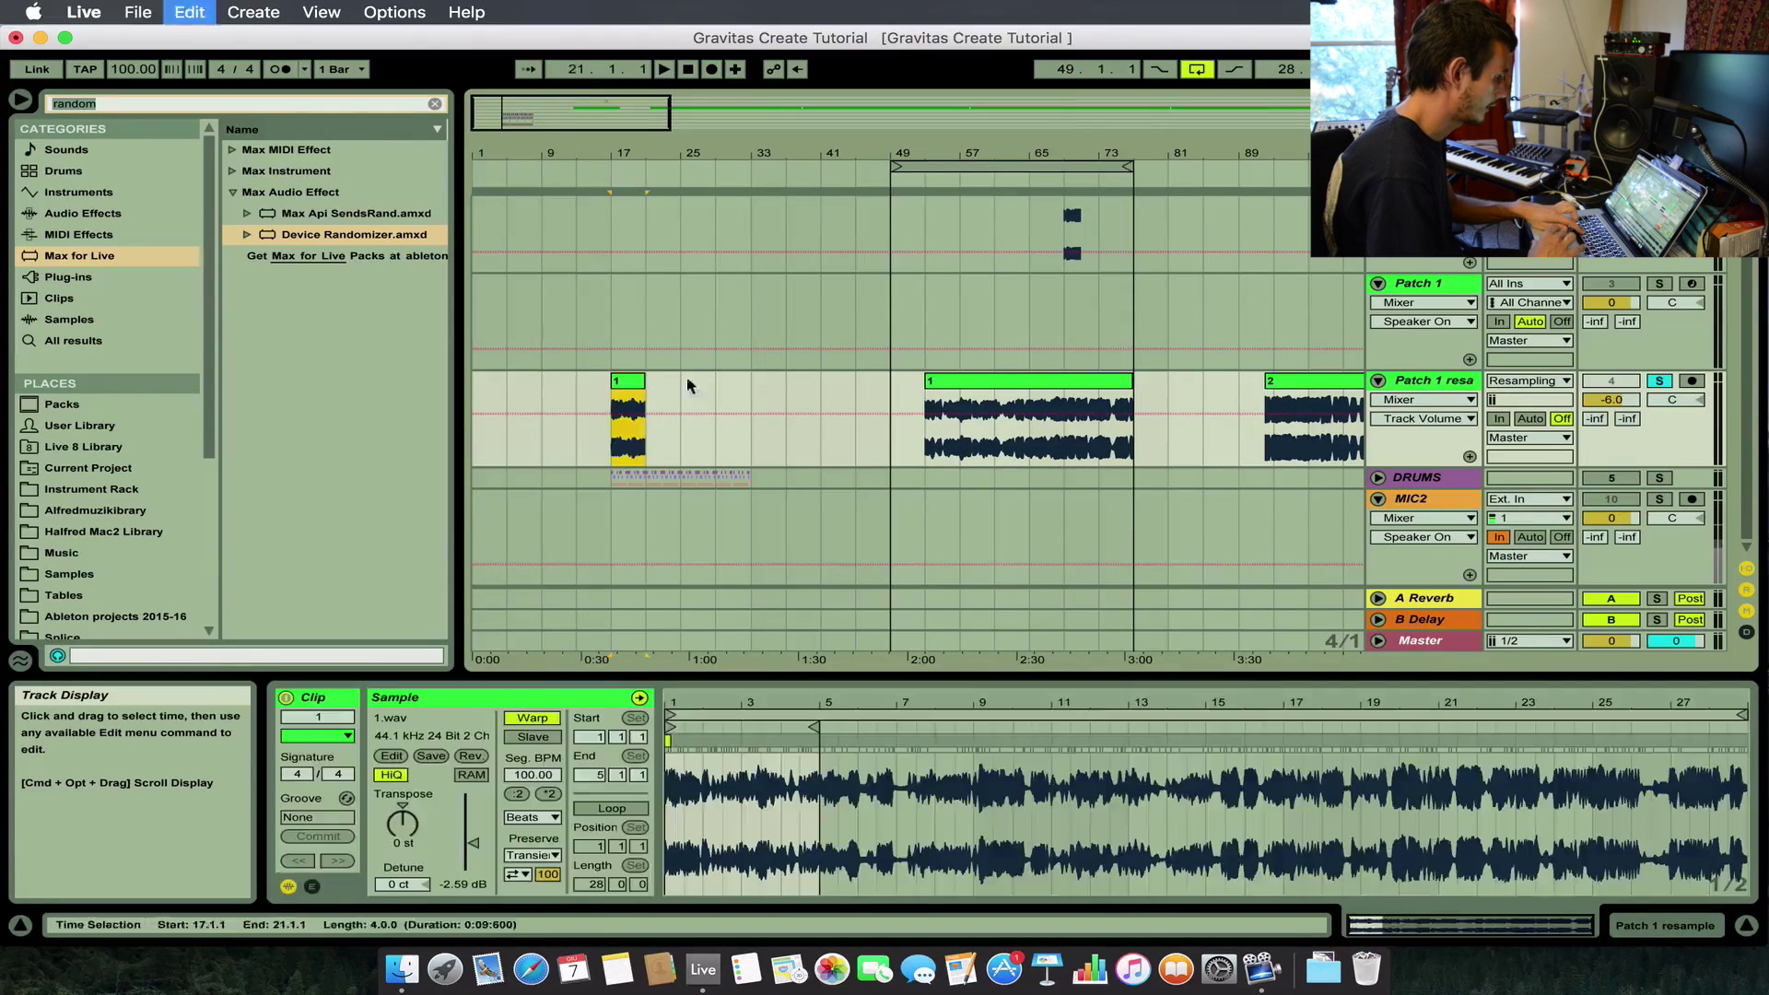
Unsolo the Patch 1 resample track and set the arrangement loop around the pasted clip from bar 17 to 21.
left_click(1659, 381)
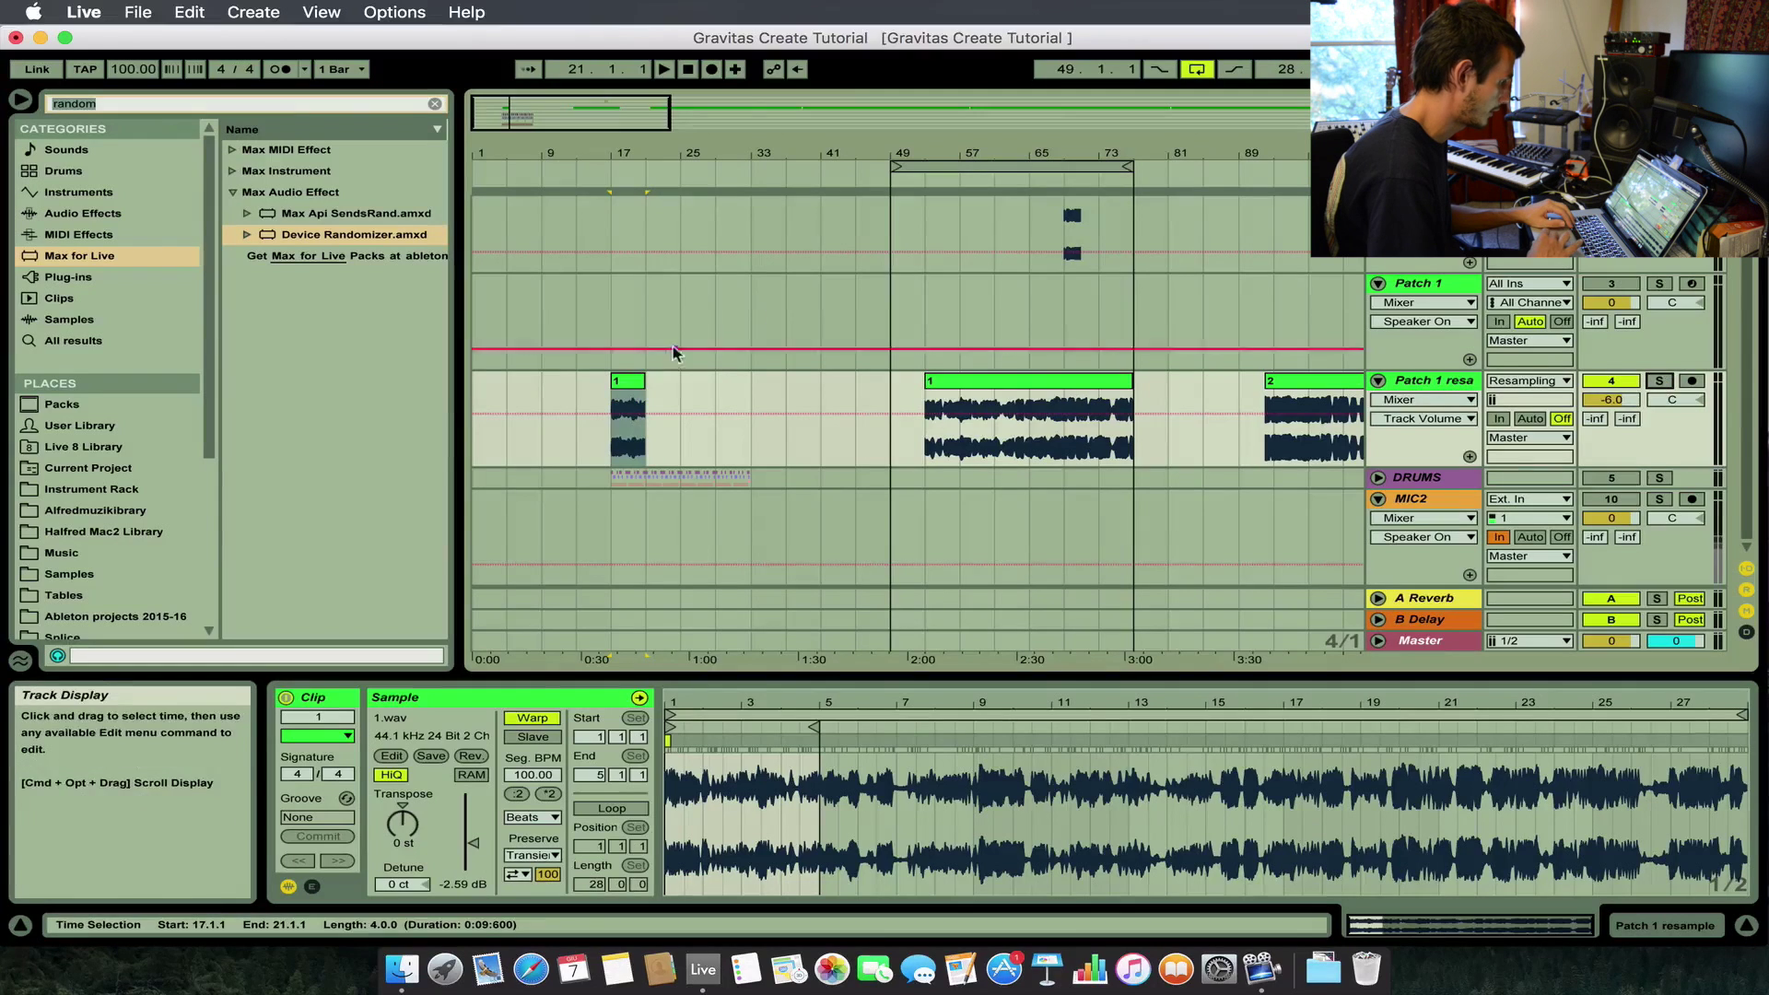
left_click(624, 381)
key("super+d")
key("plus")
key("plus")
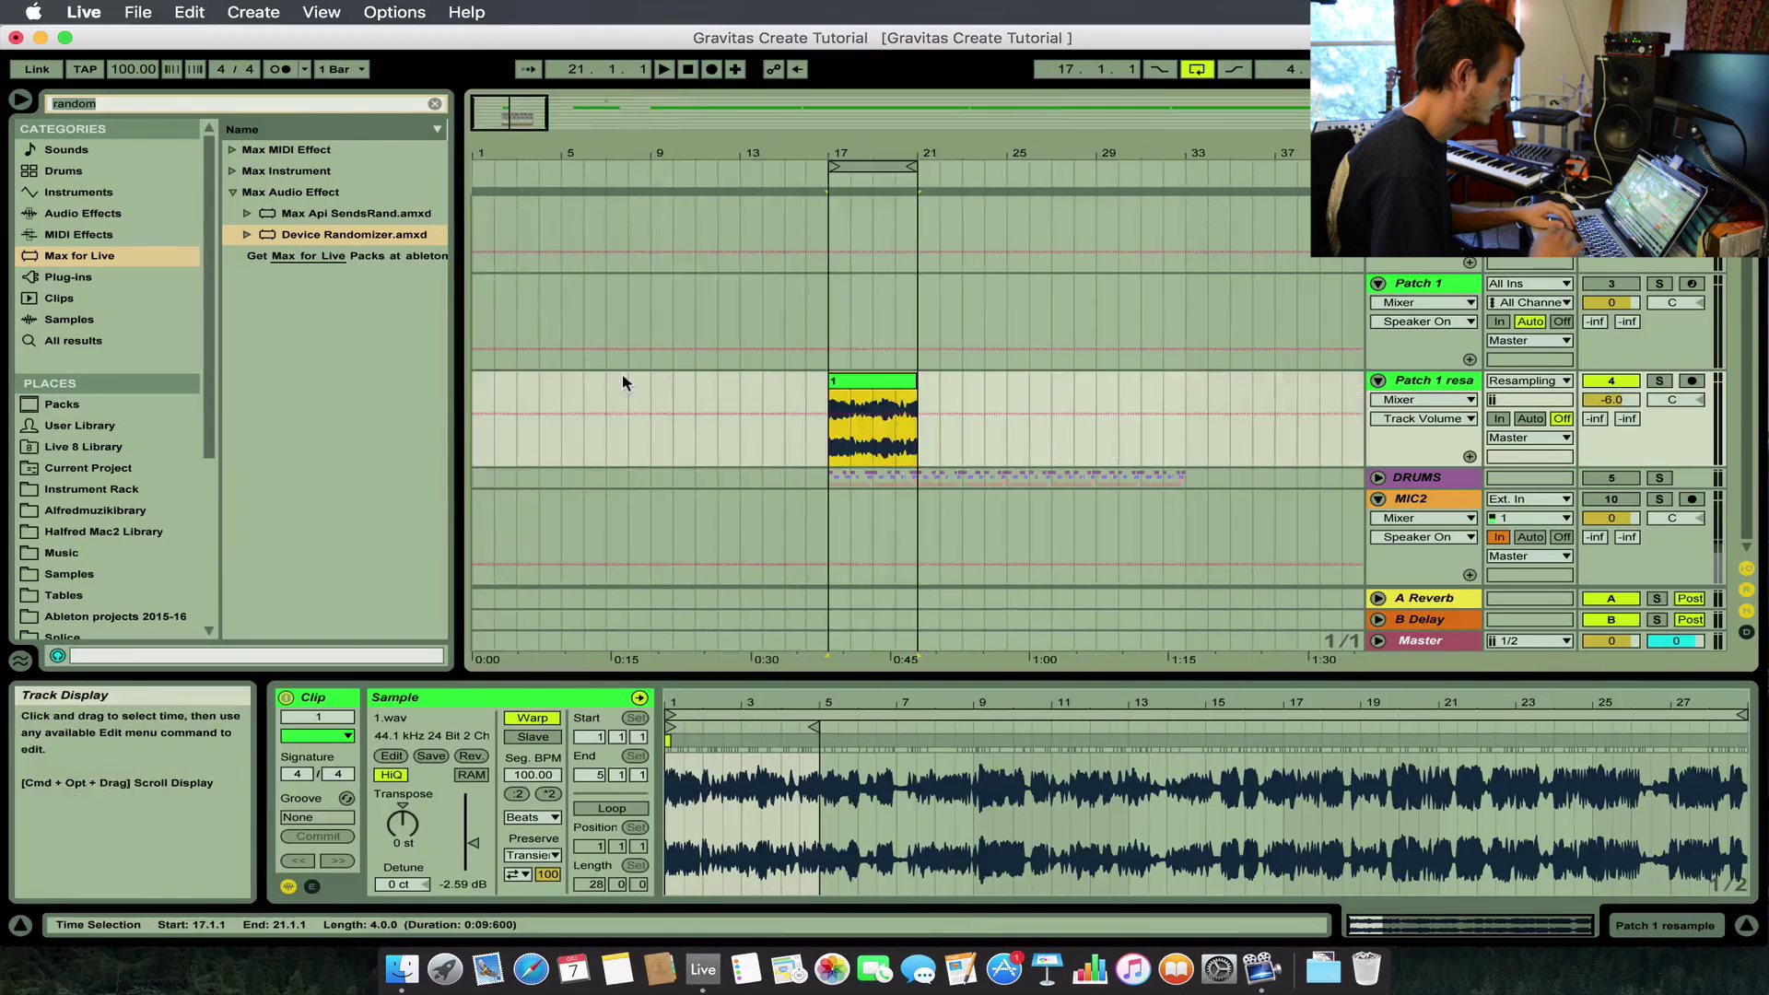
Activate the DRUMS group, unfold it, and audition the looped clip together with the drums.
left_click(1610, 479)
key("space")
left_click(1378, 477)
scroll(1027, 567, "down", 4)
key("plus")
key("plus")
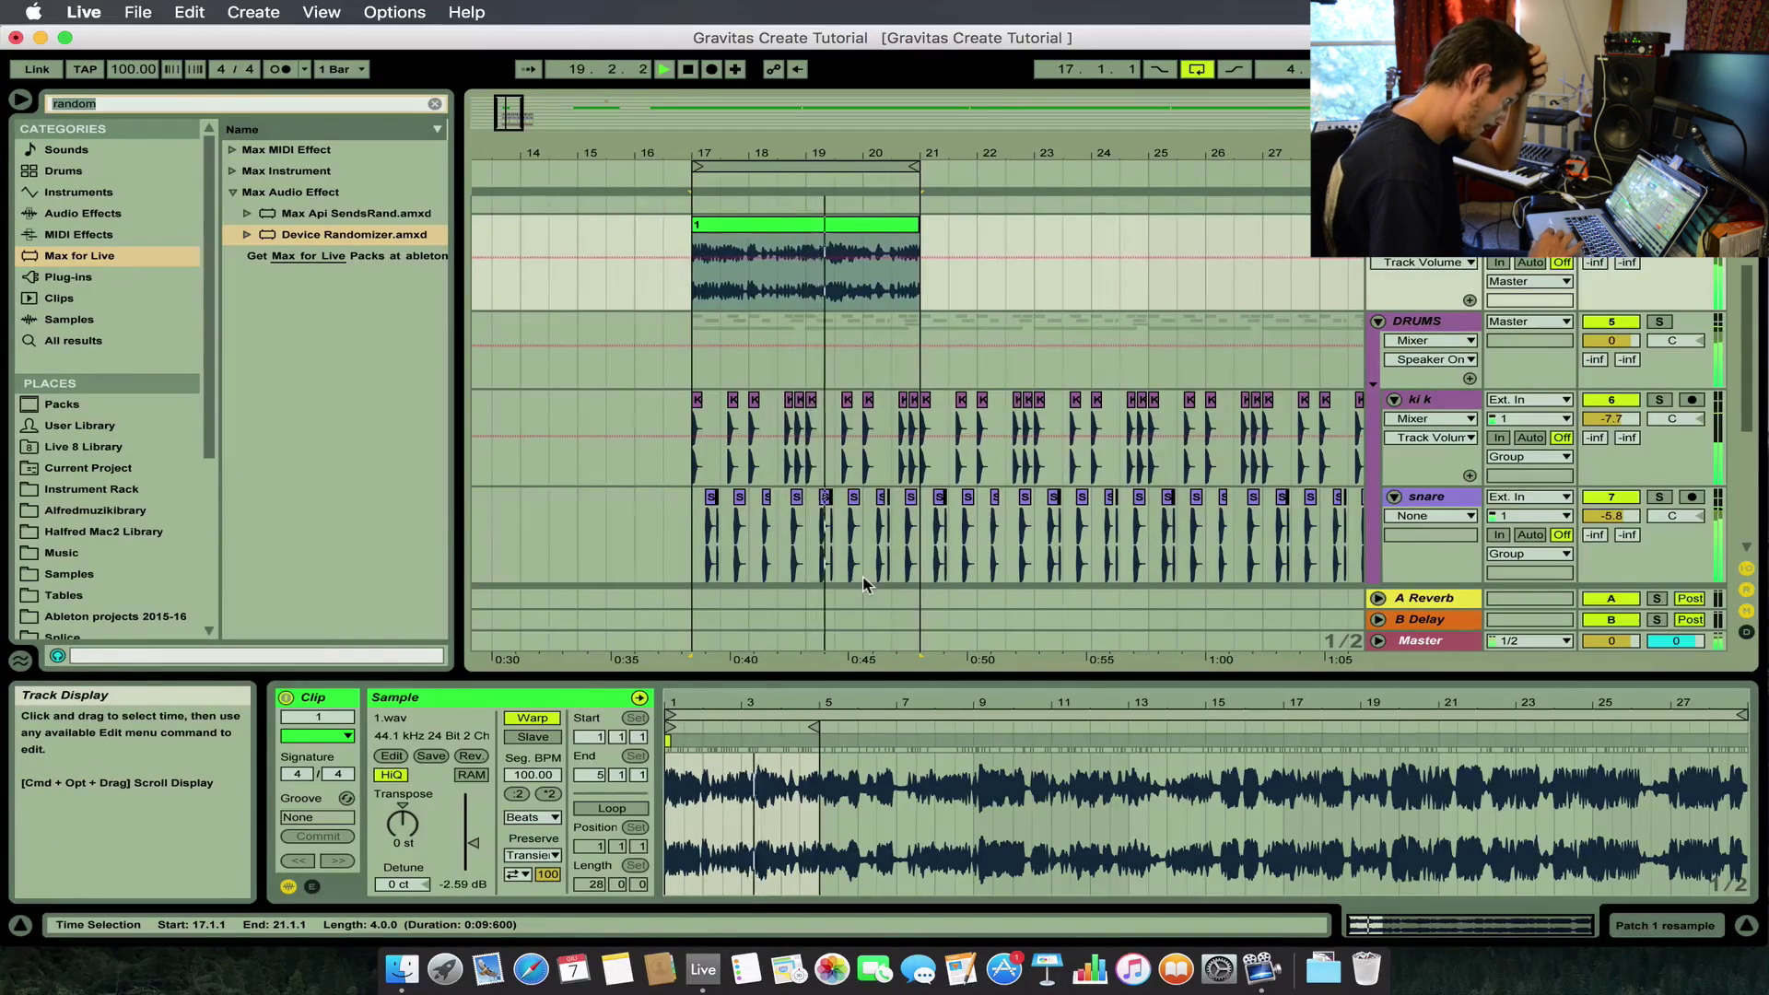
scroll(839, 368, "up", 2)
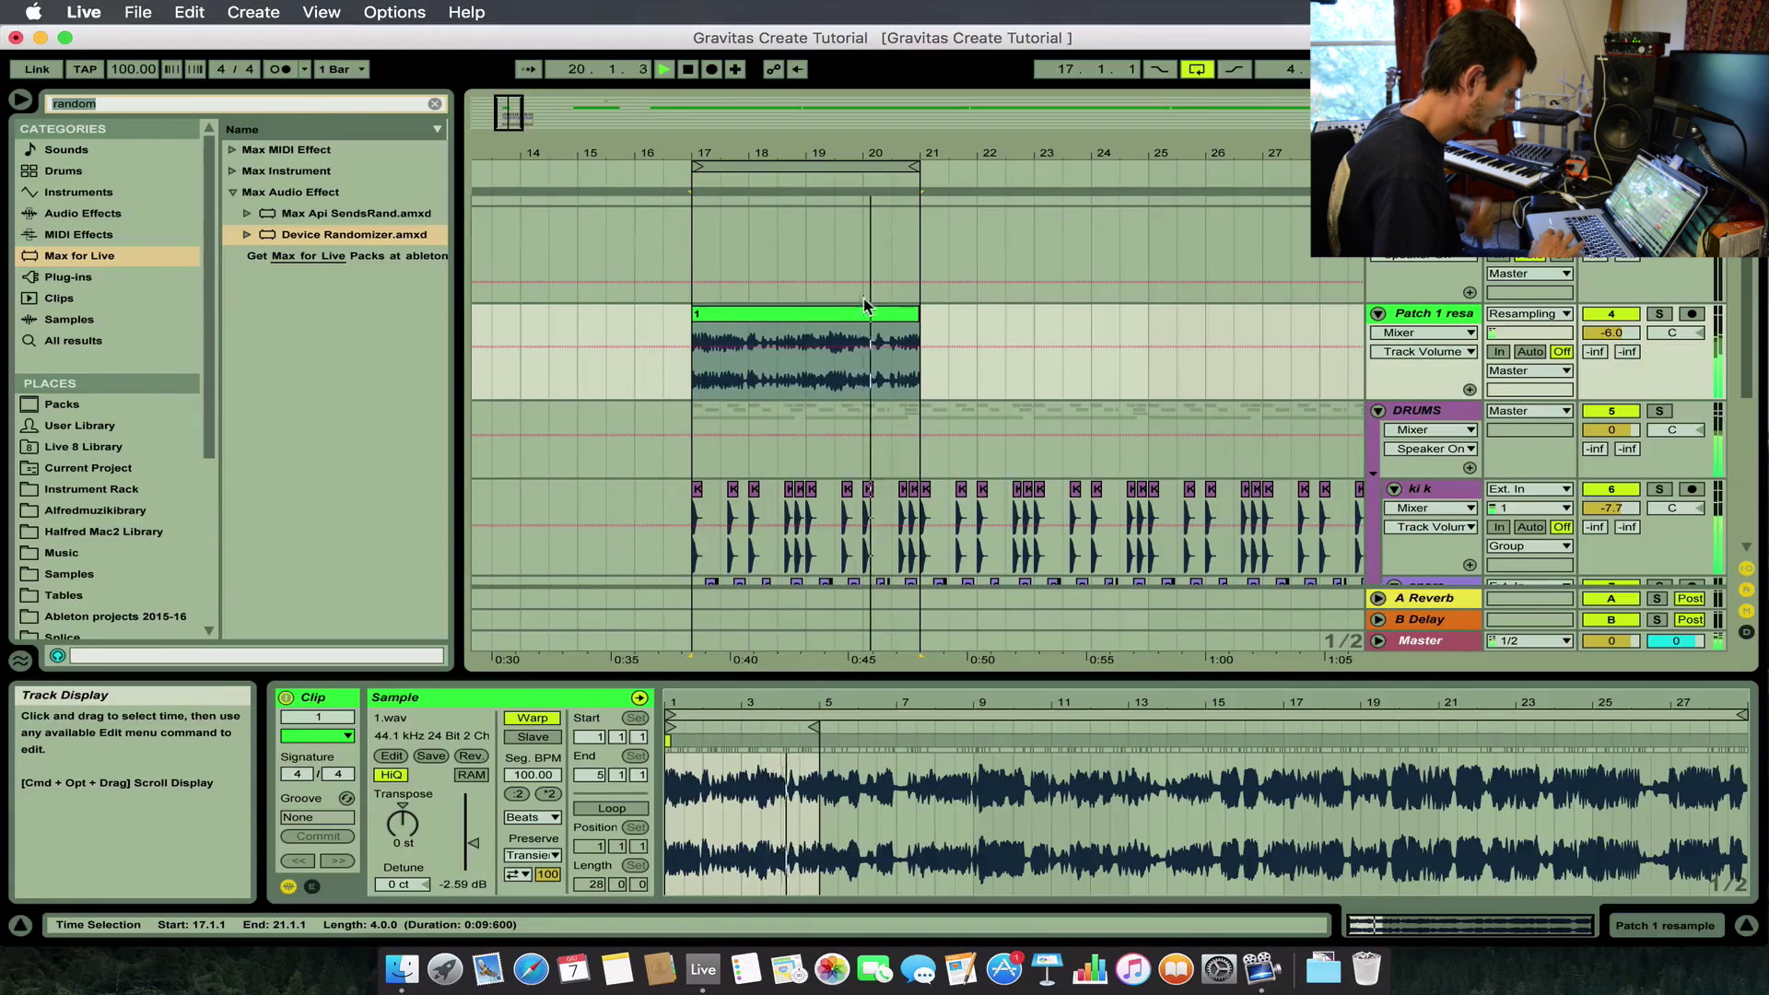
key("space")
Shorten the pasted clip to half a bar and duplicate it repeatedly to fill bars 17 to 21.
left_click_drag(910, 313, 705, 318)
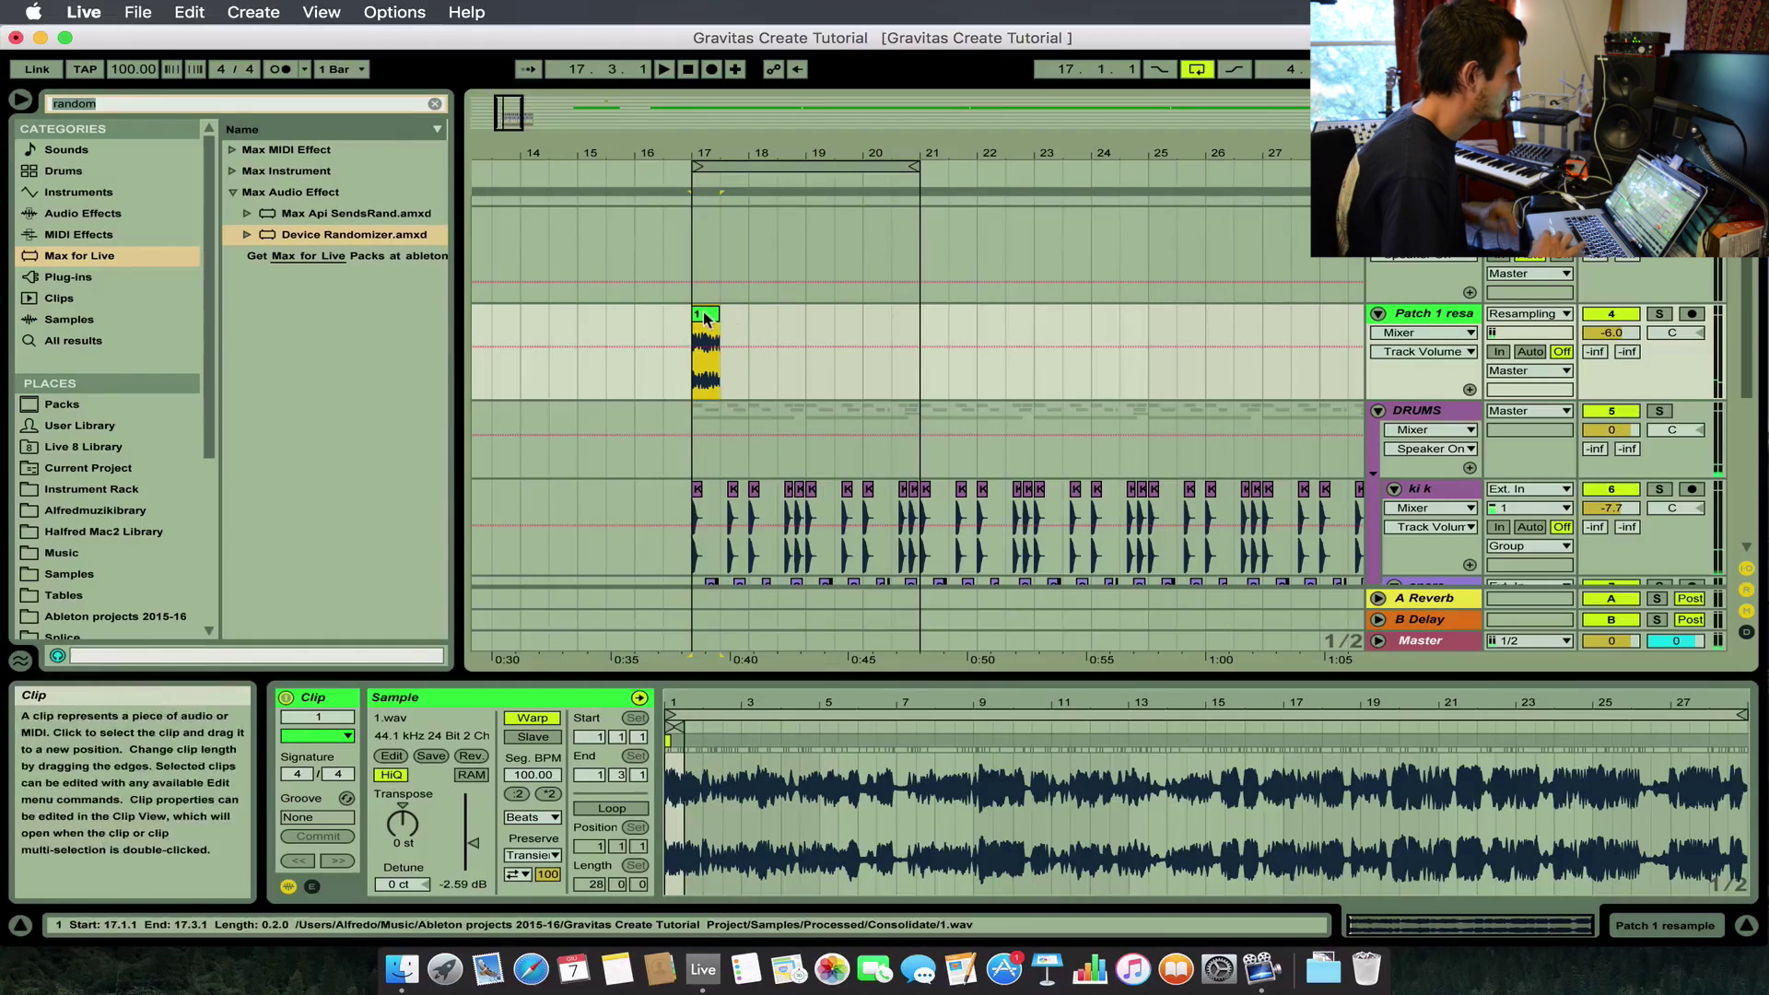
key("super+d")
key("super+d")
key("super+d")
key("super+d")
key("super+d")
key("super+d")
key("super+d")
key("super+d")
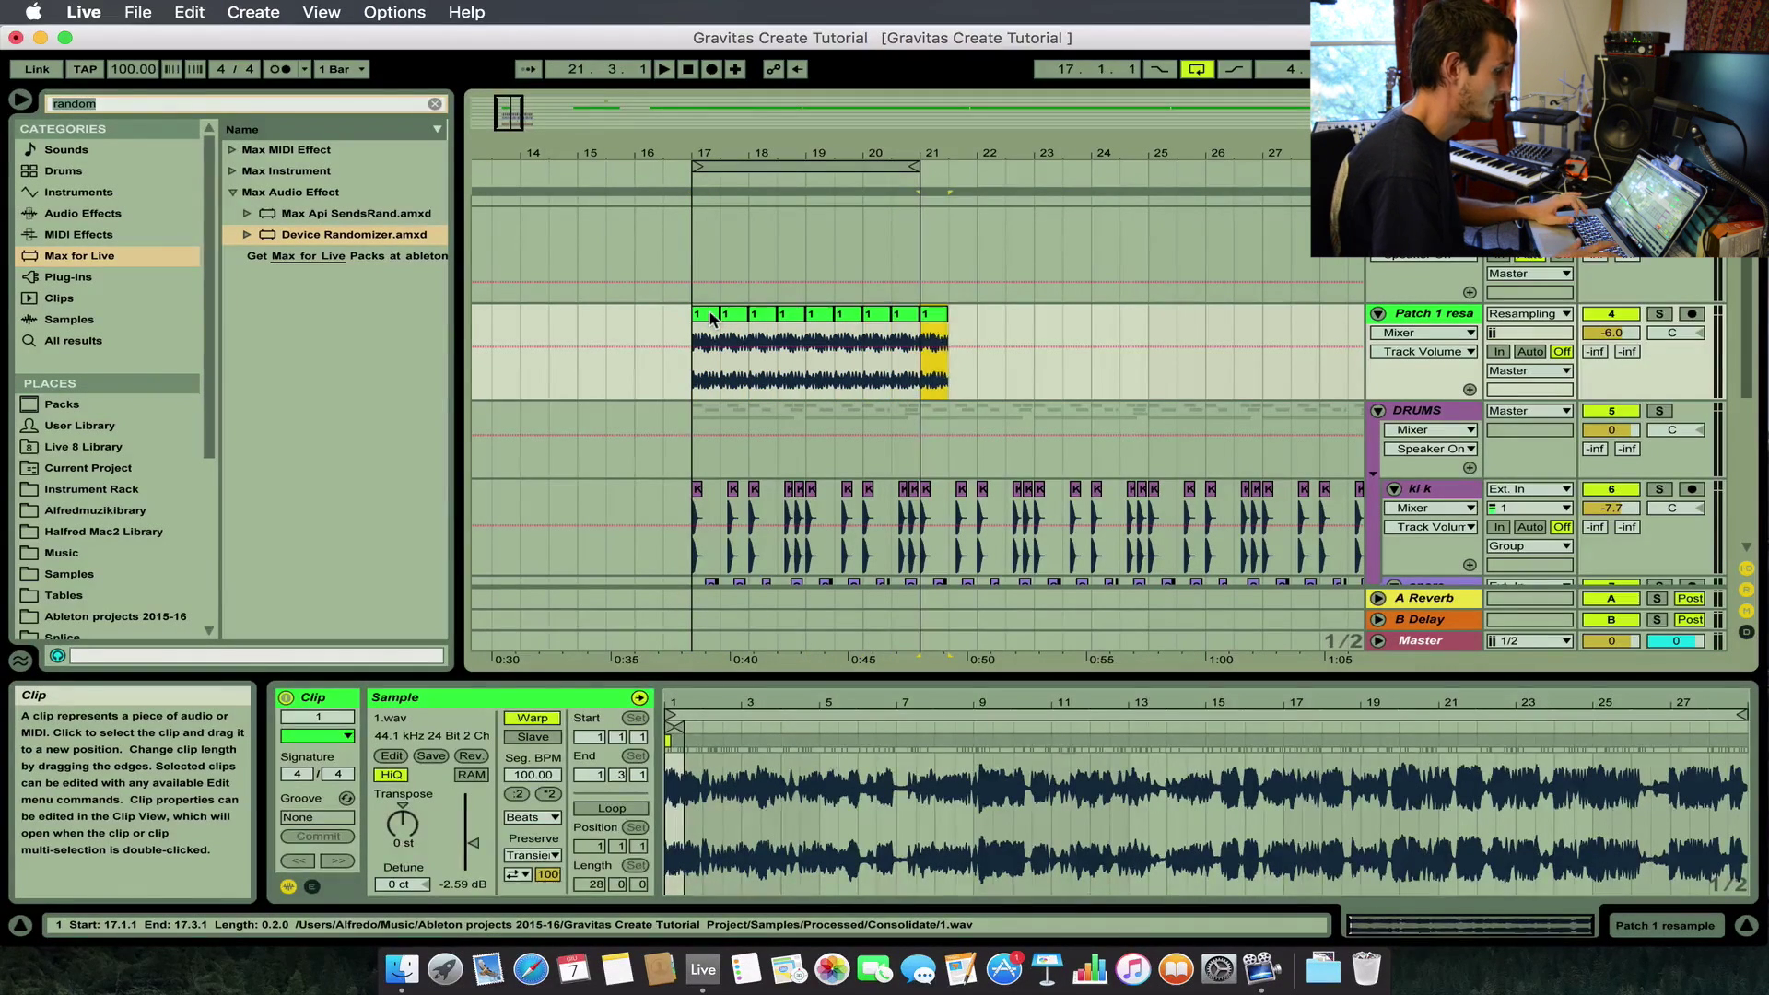
Turn on looping for the second half-bar clip and move its start position in the sample to 5.3.1.
left_click(709, 317)
key("plus")
scroll(709, 325, "right", 5)
key("Right")
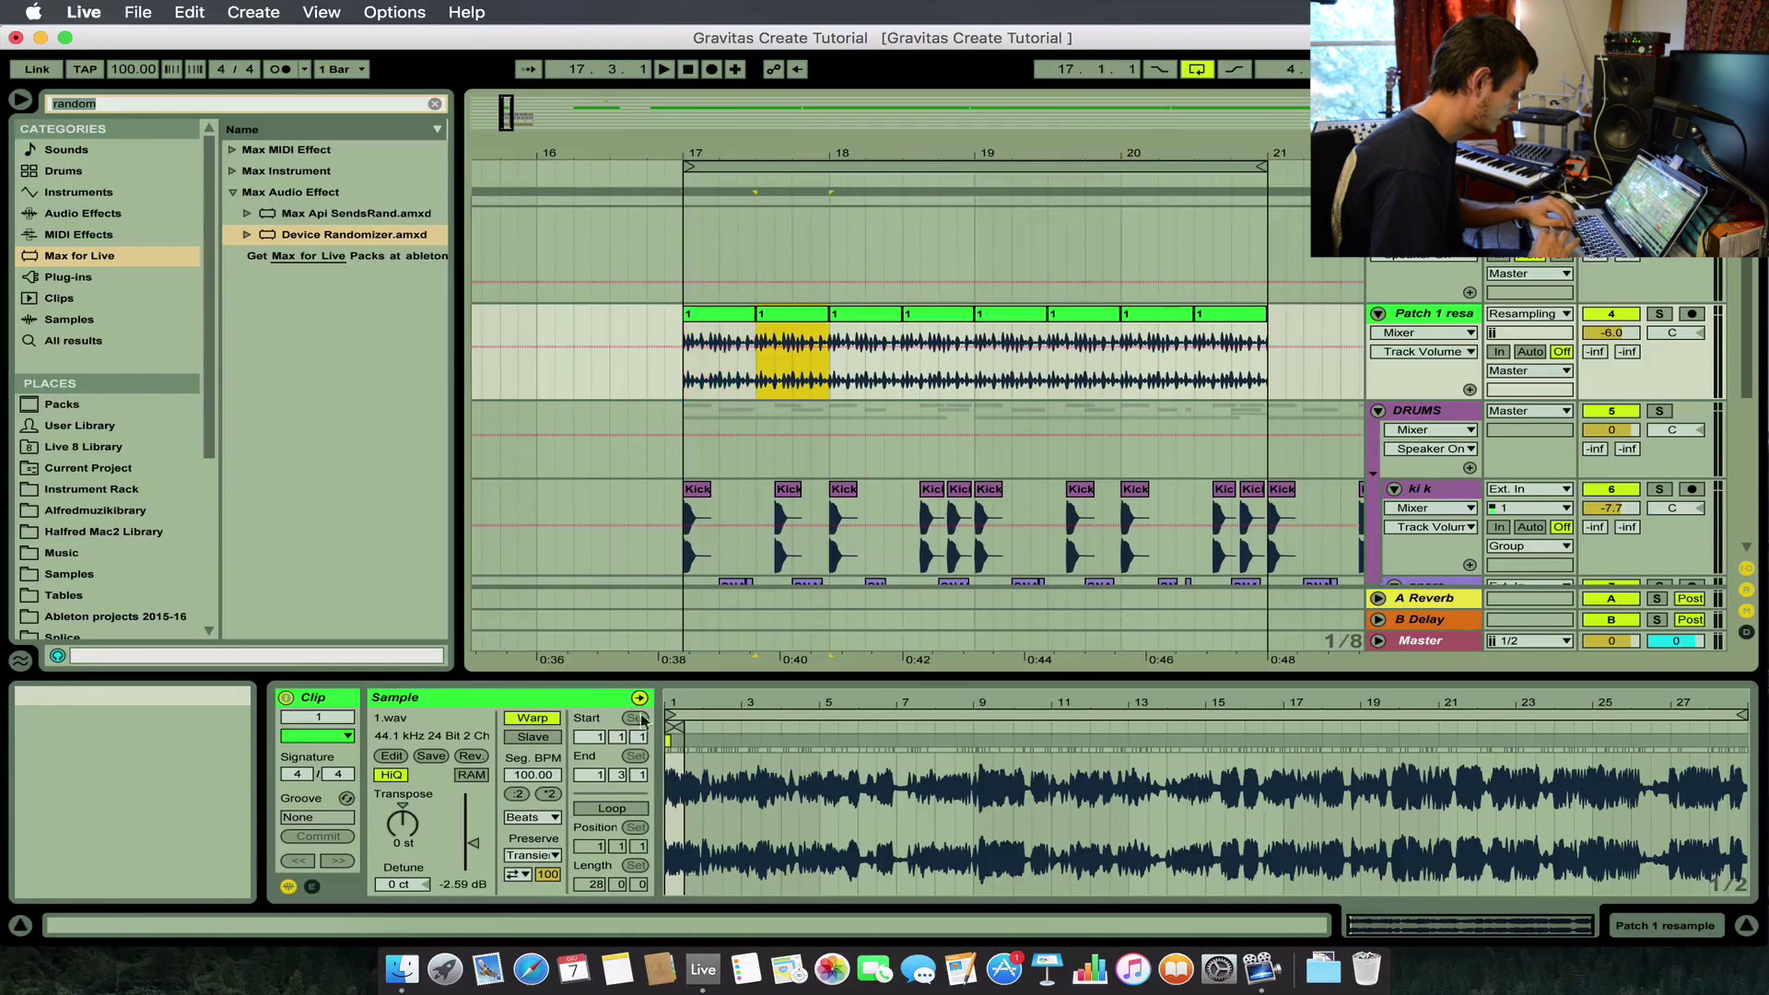
left_click(611, 808)
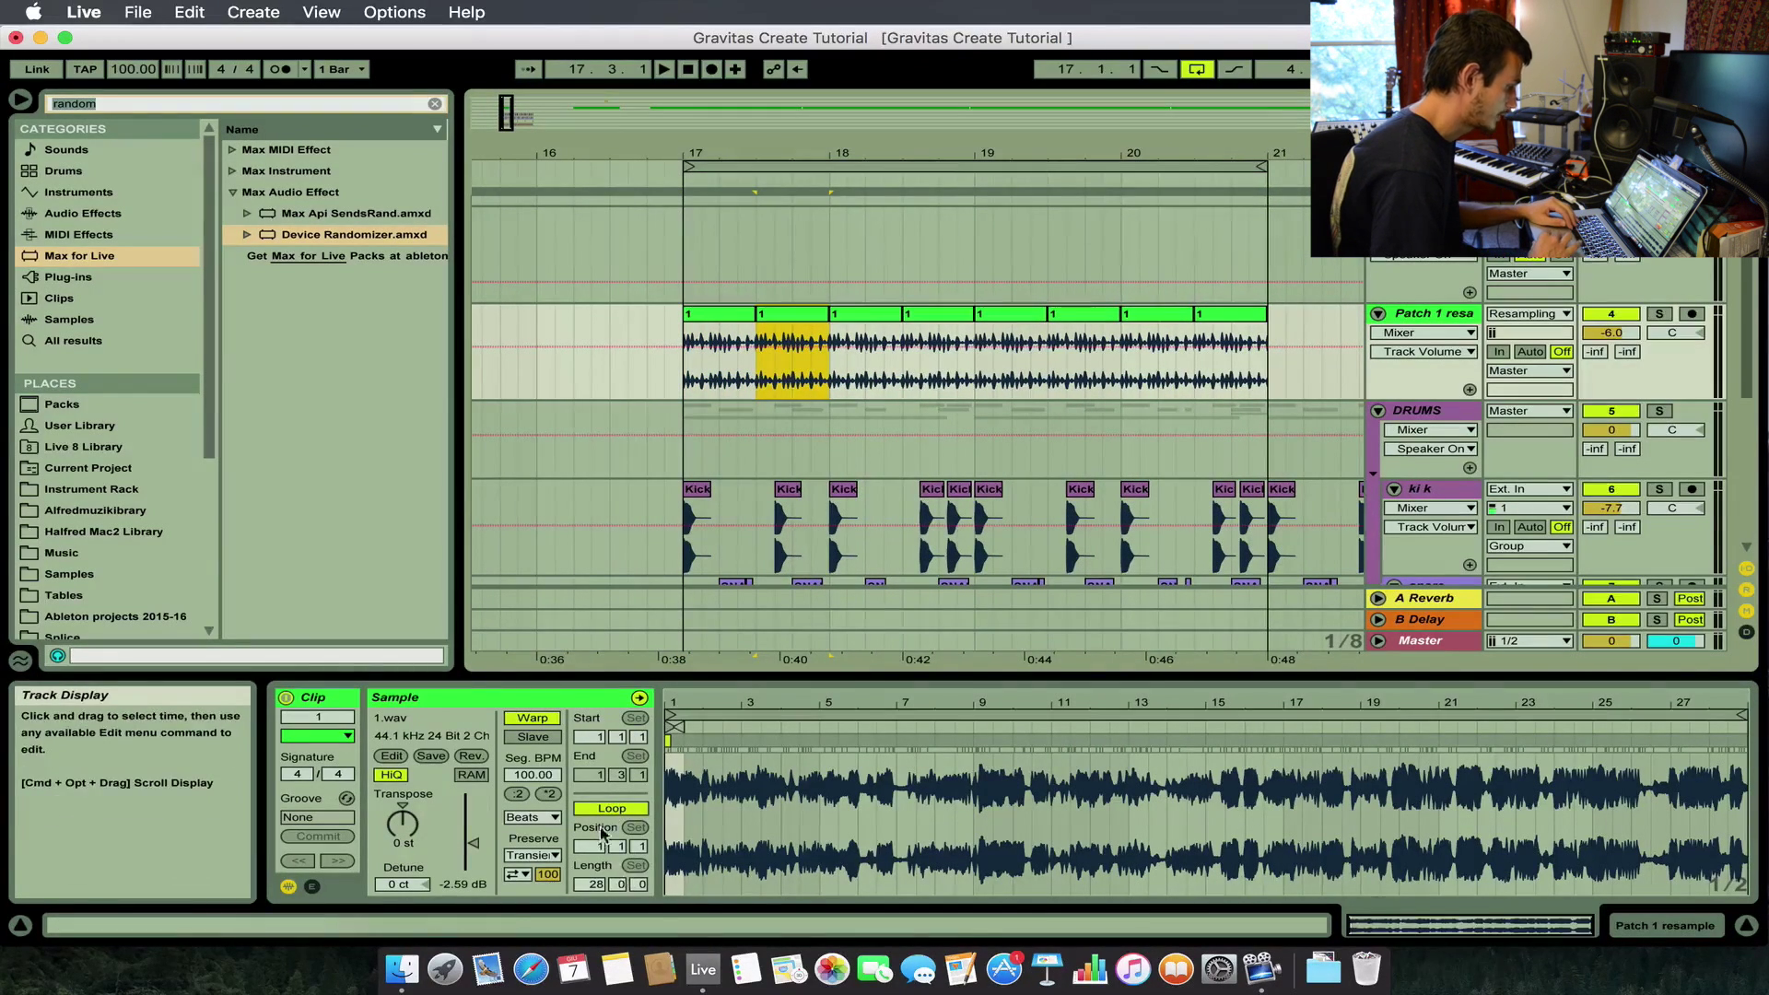
left_click_drag(677, 724, 1119, 727)
left_click_drag(1185, 790, 836, 776)
Narrow the browser and set the arrangement loop around the first two half-bar clips, from bar 17 to 18.
left_click(721, 316)
scroll(811, 378, "right", 1)
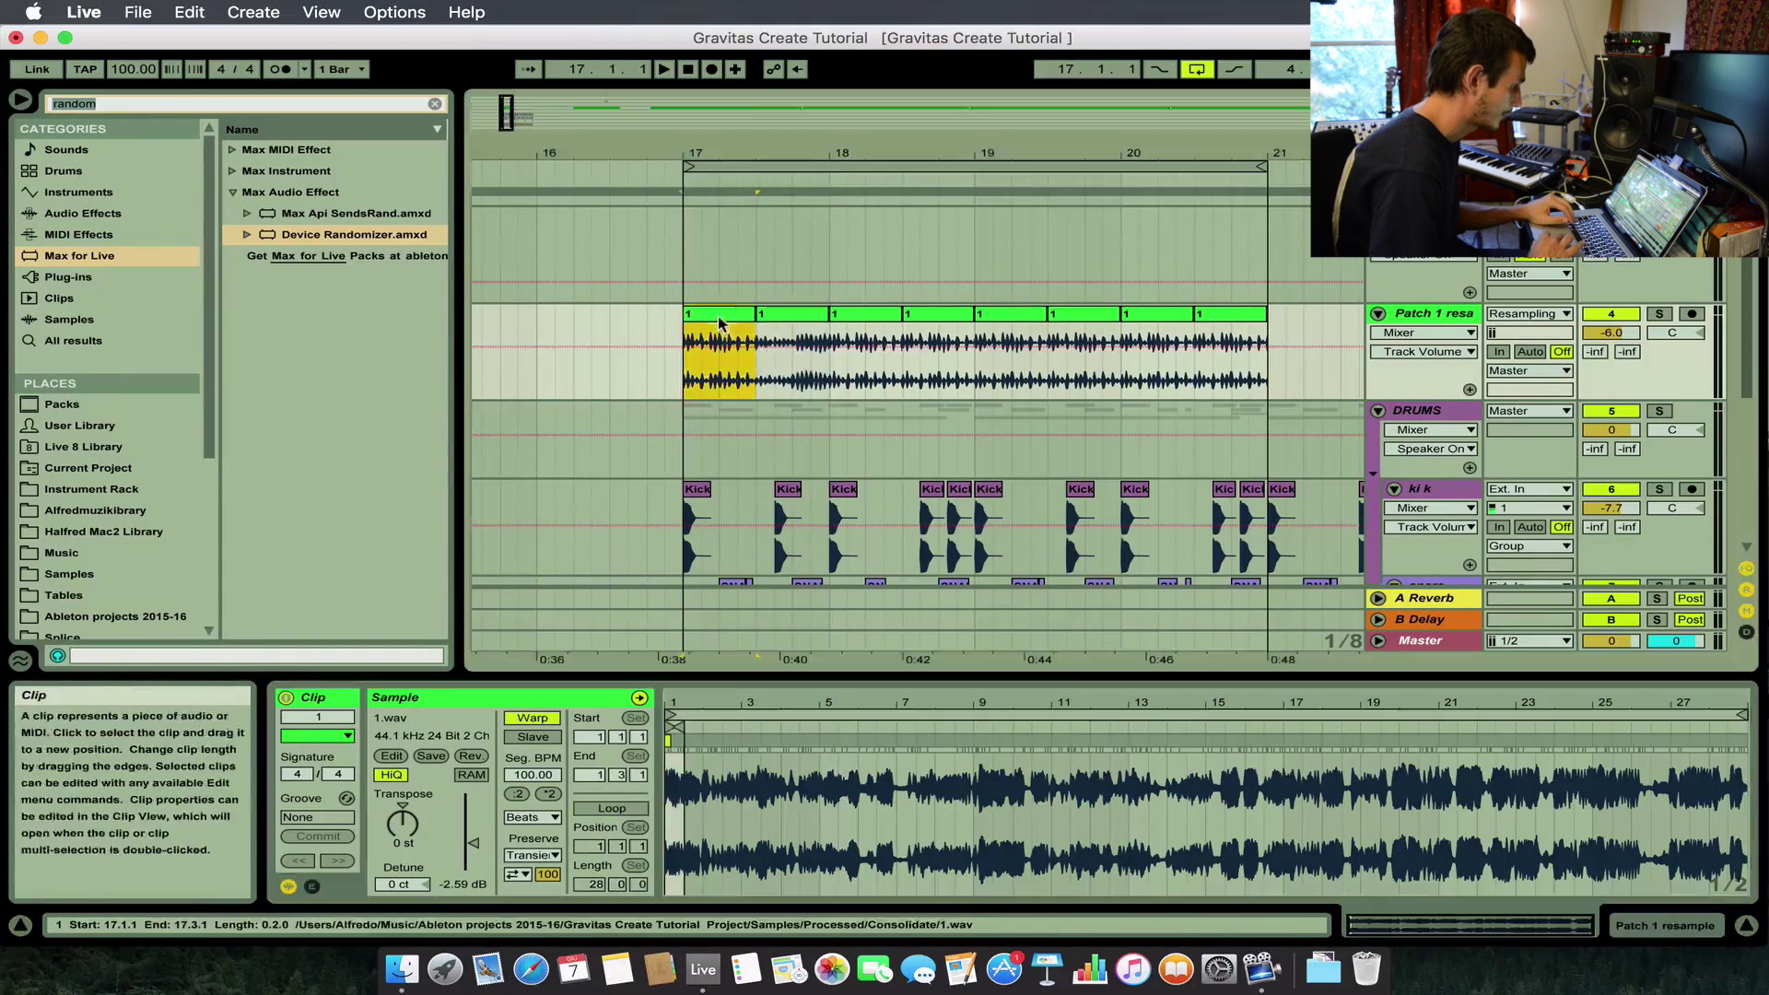
scroll(811, 378, "up", 3)
left_click_drag(461, 333, 371, 333)
left_click(732, 317, "shift")
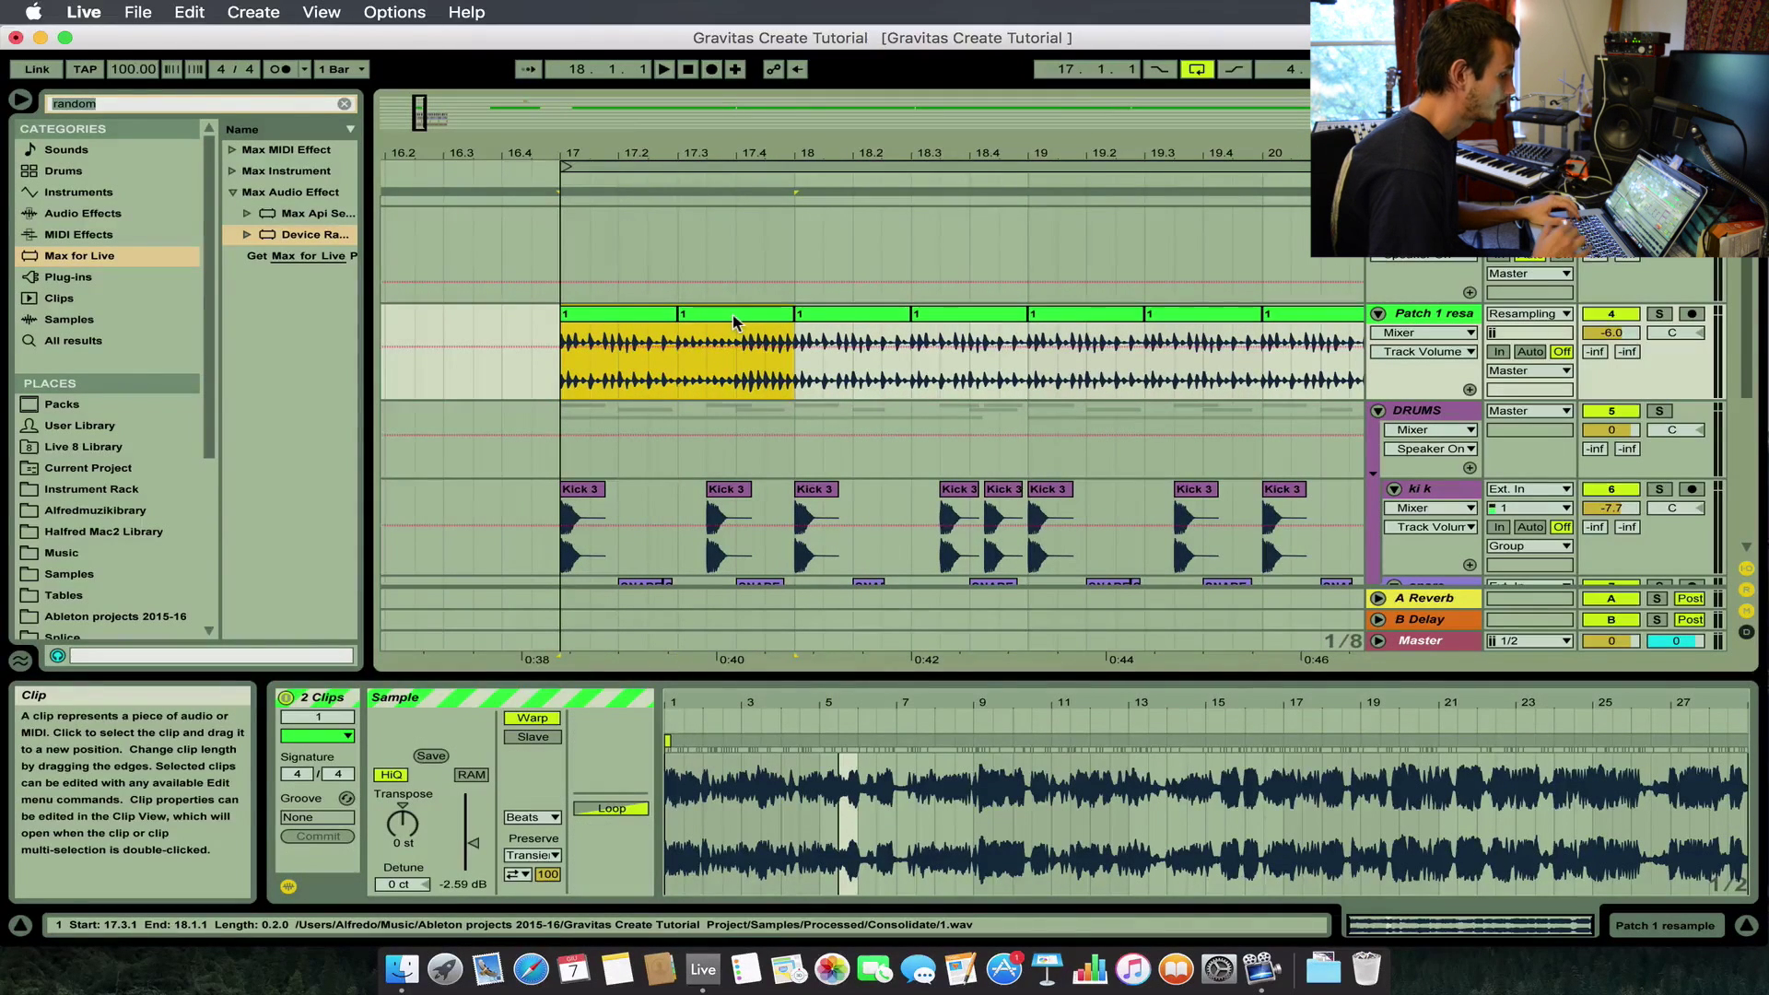
key("super+l")
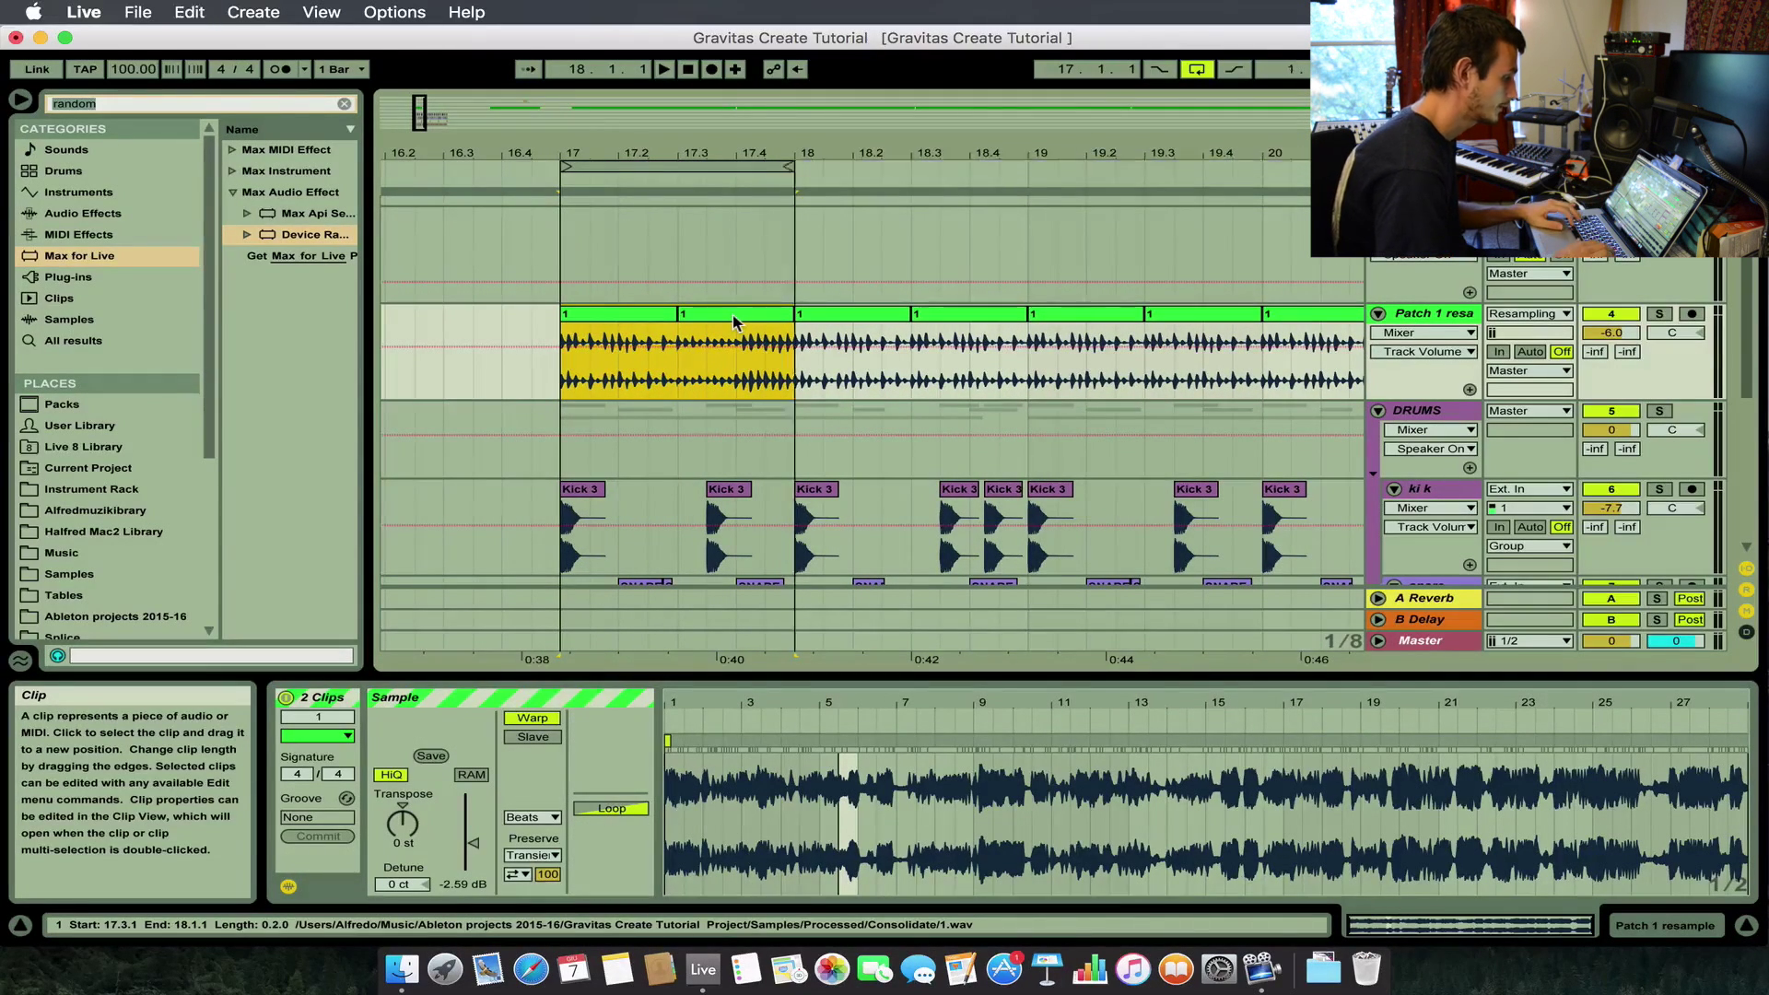
key("z")
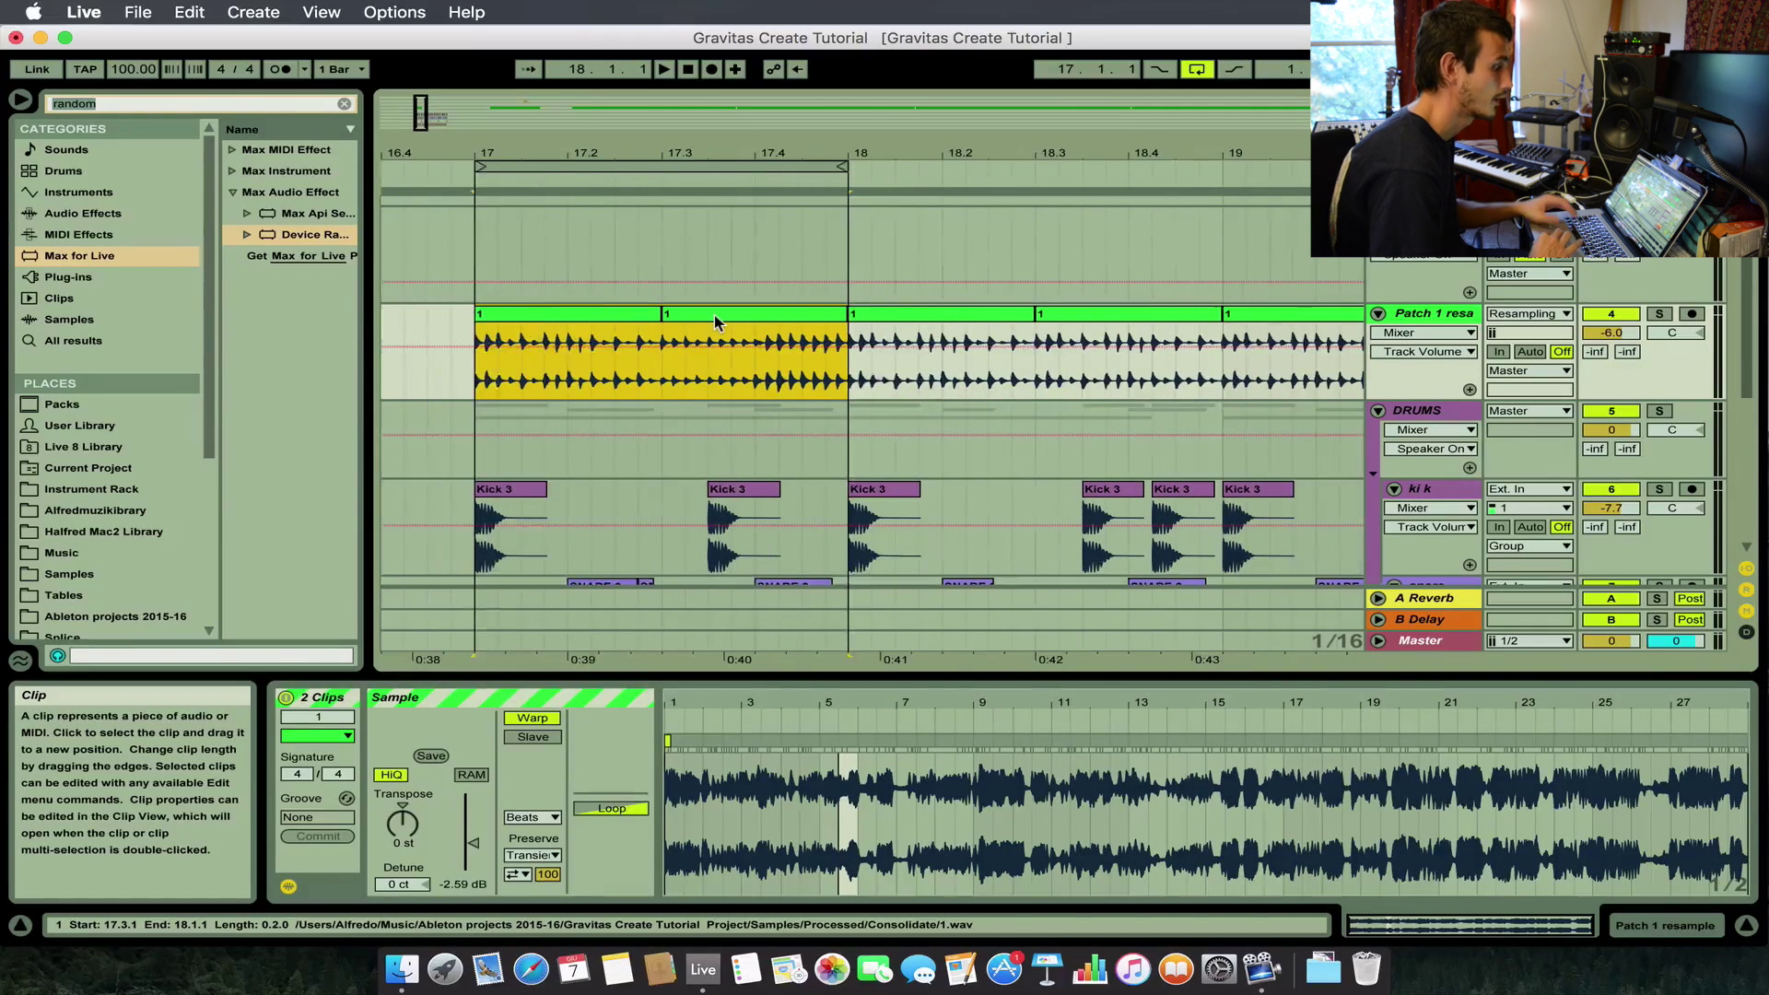
Compare the sample settings of the second and first half-bar clips.
left_click(716, 318)
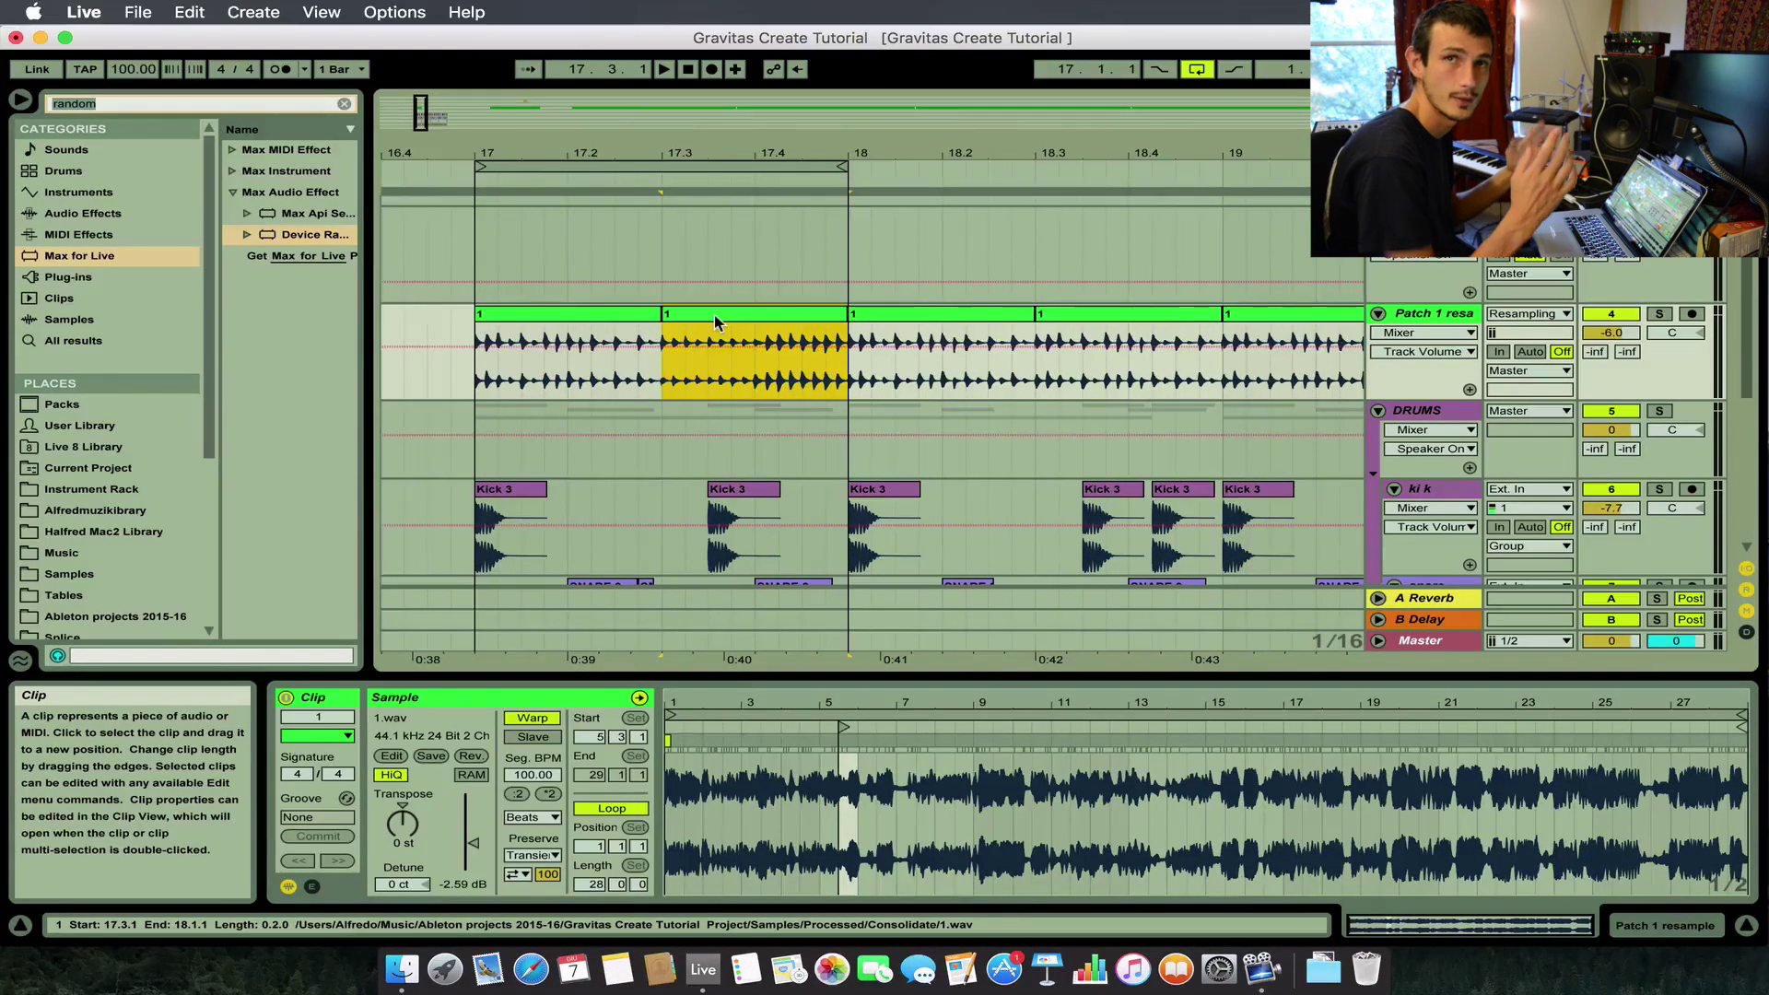
double_click(721, 314)
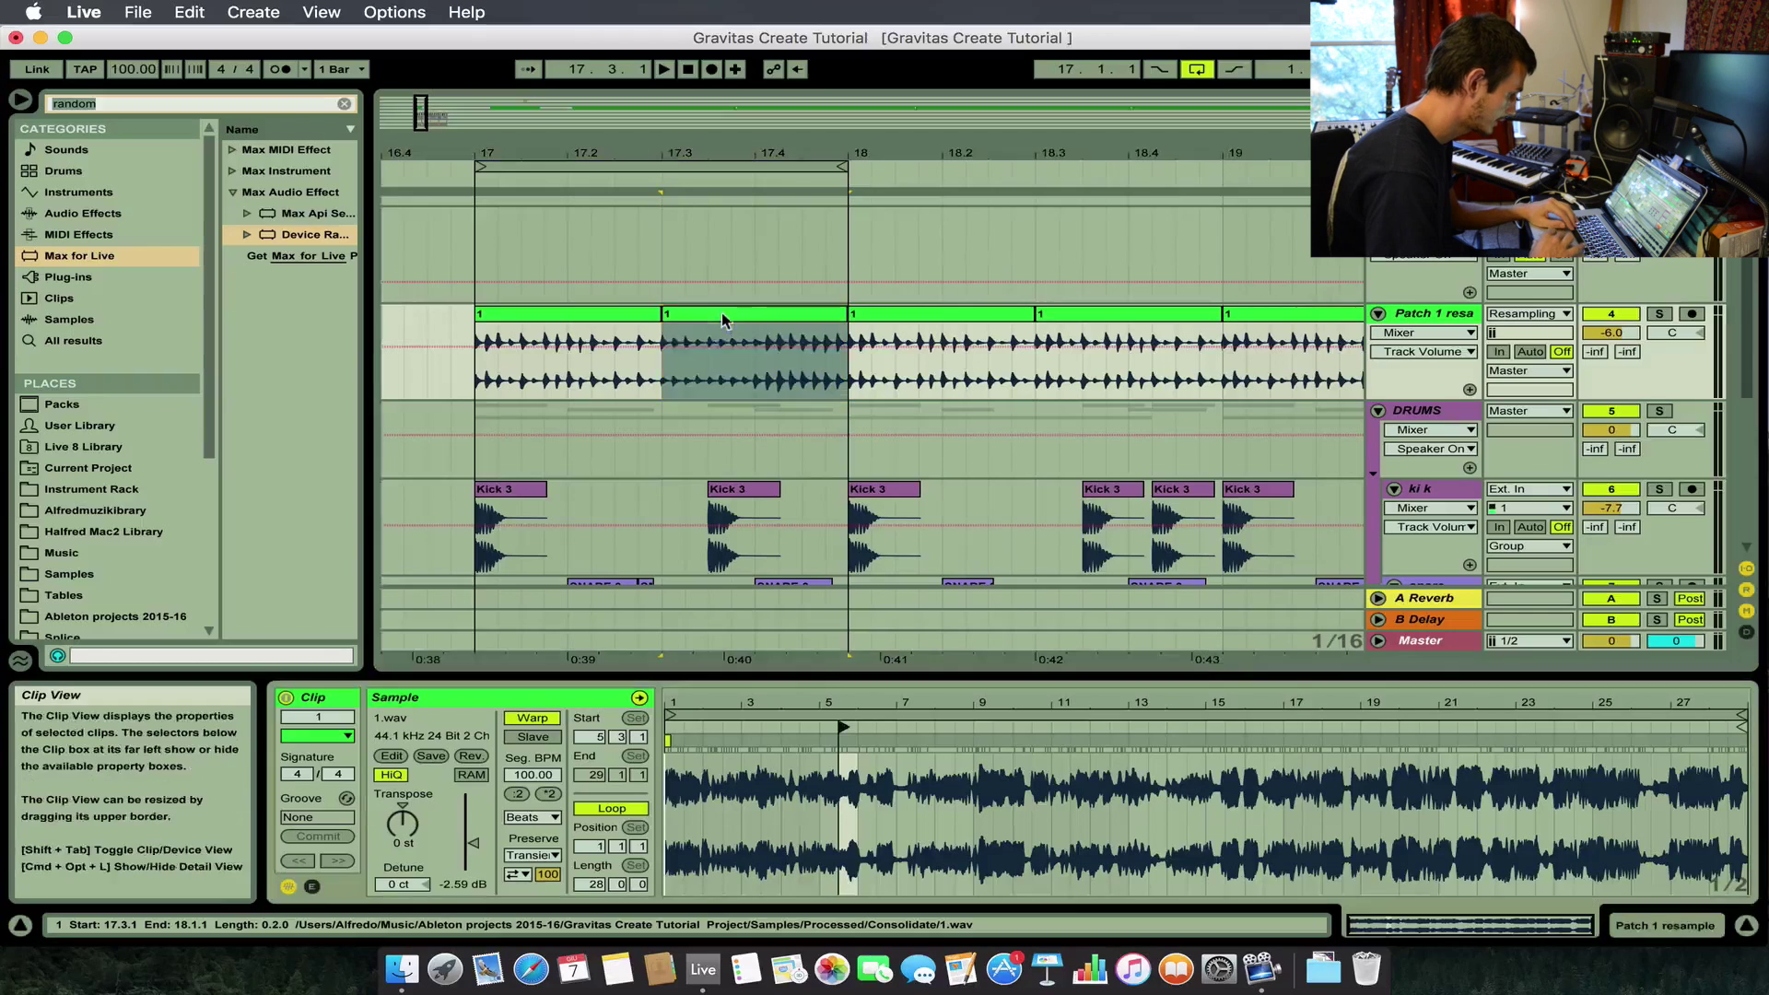
left_click(629, 317)
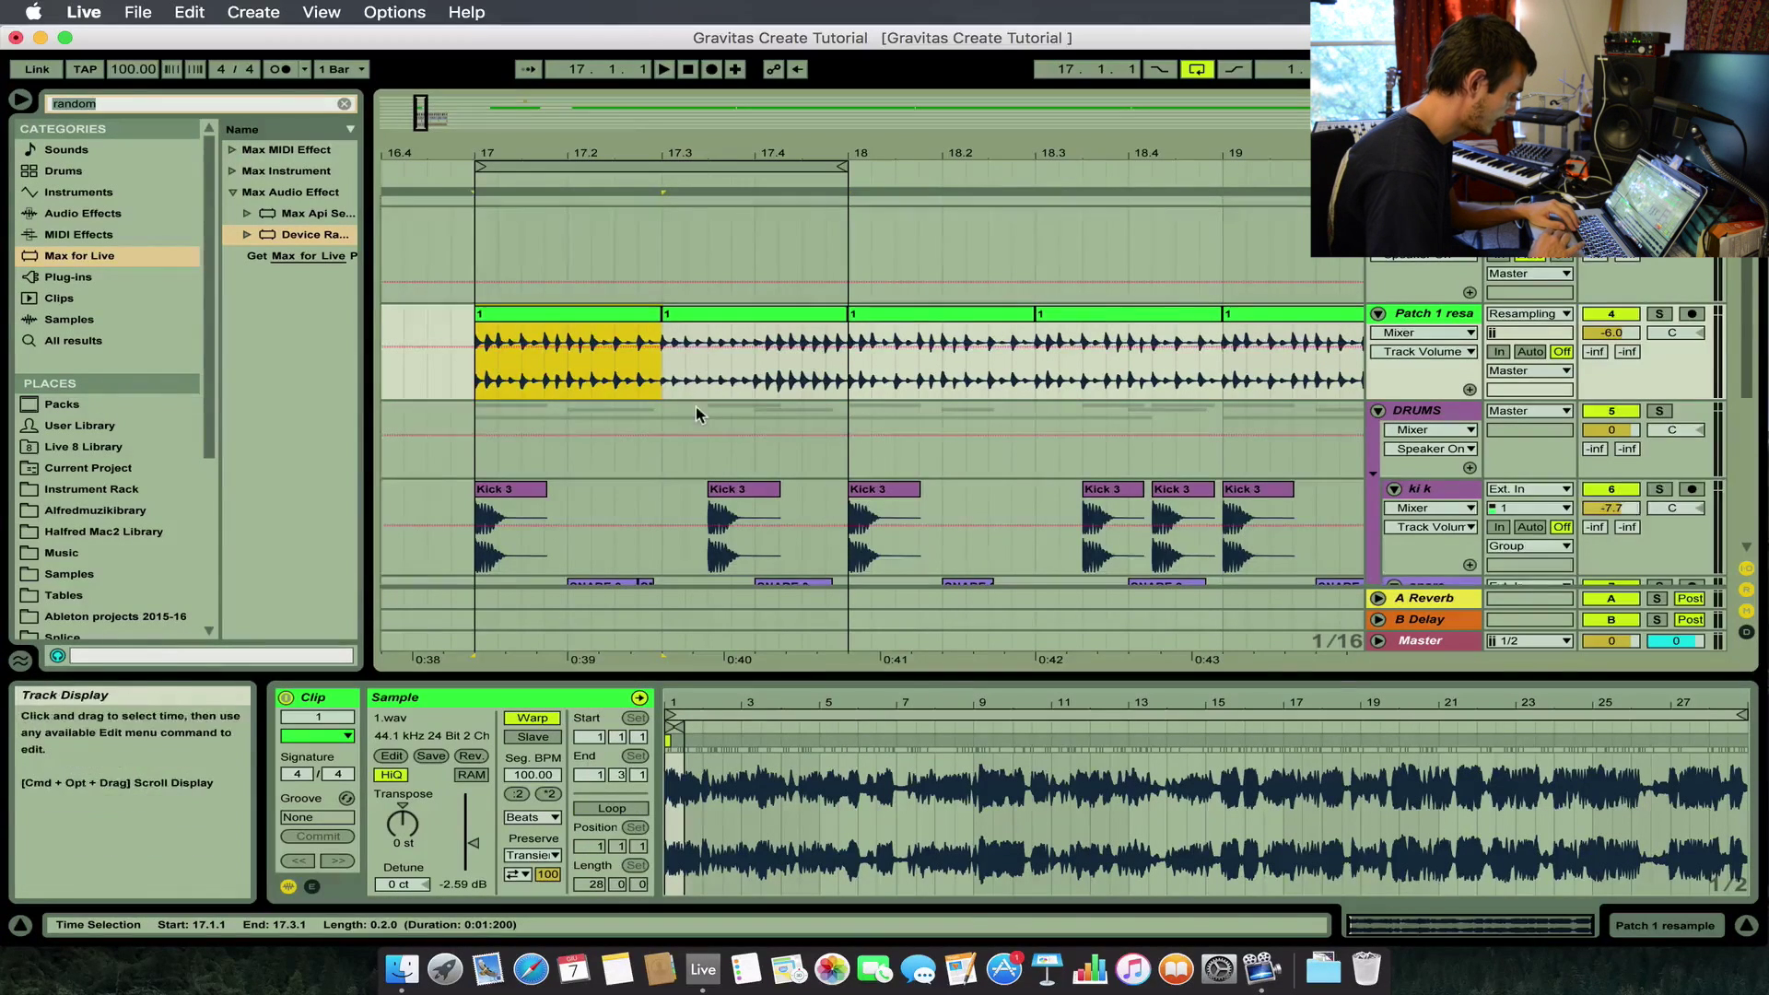
Play the loop, open the second half-bar clip and move its start position in the sample to 5.4.1.
scroll(830, 517, "down", 3)
key("space")
double_click(749, 228)
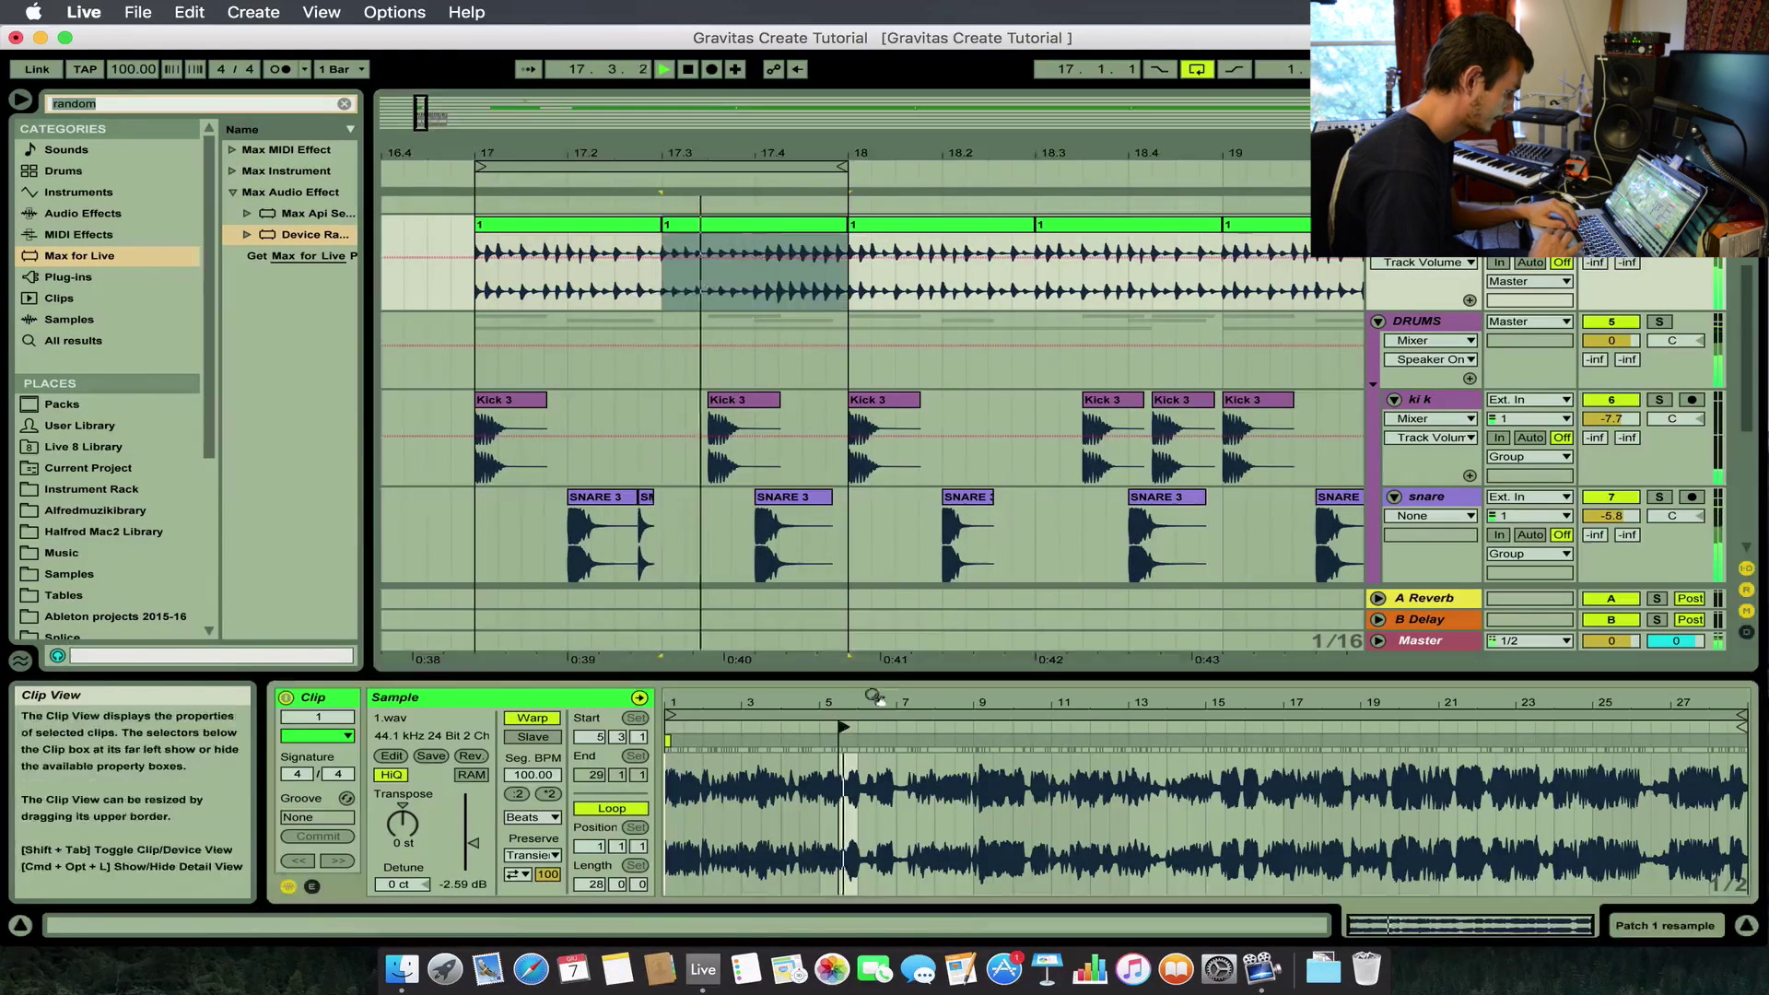
left_click_drag(845, 727, 940, 729)
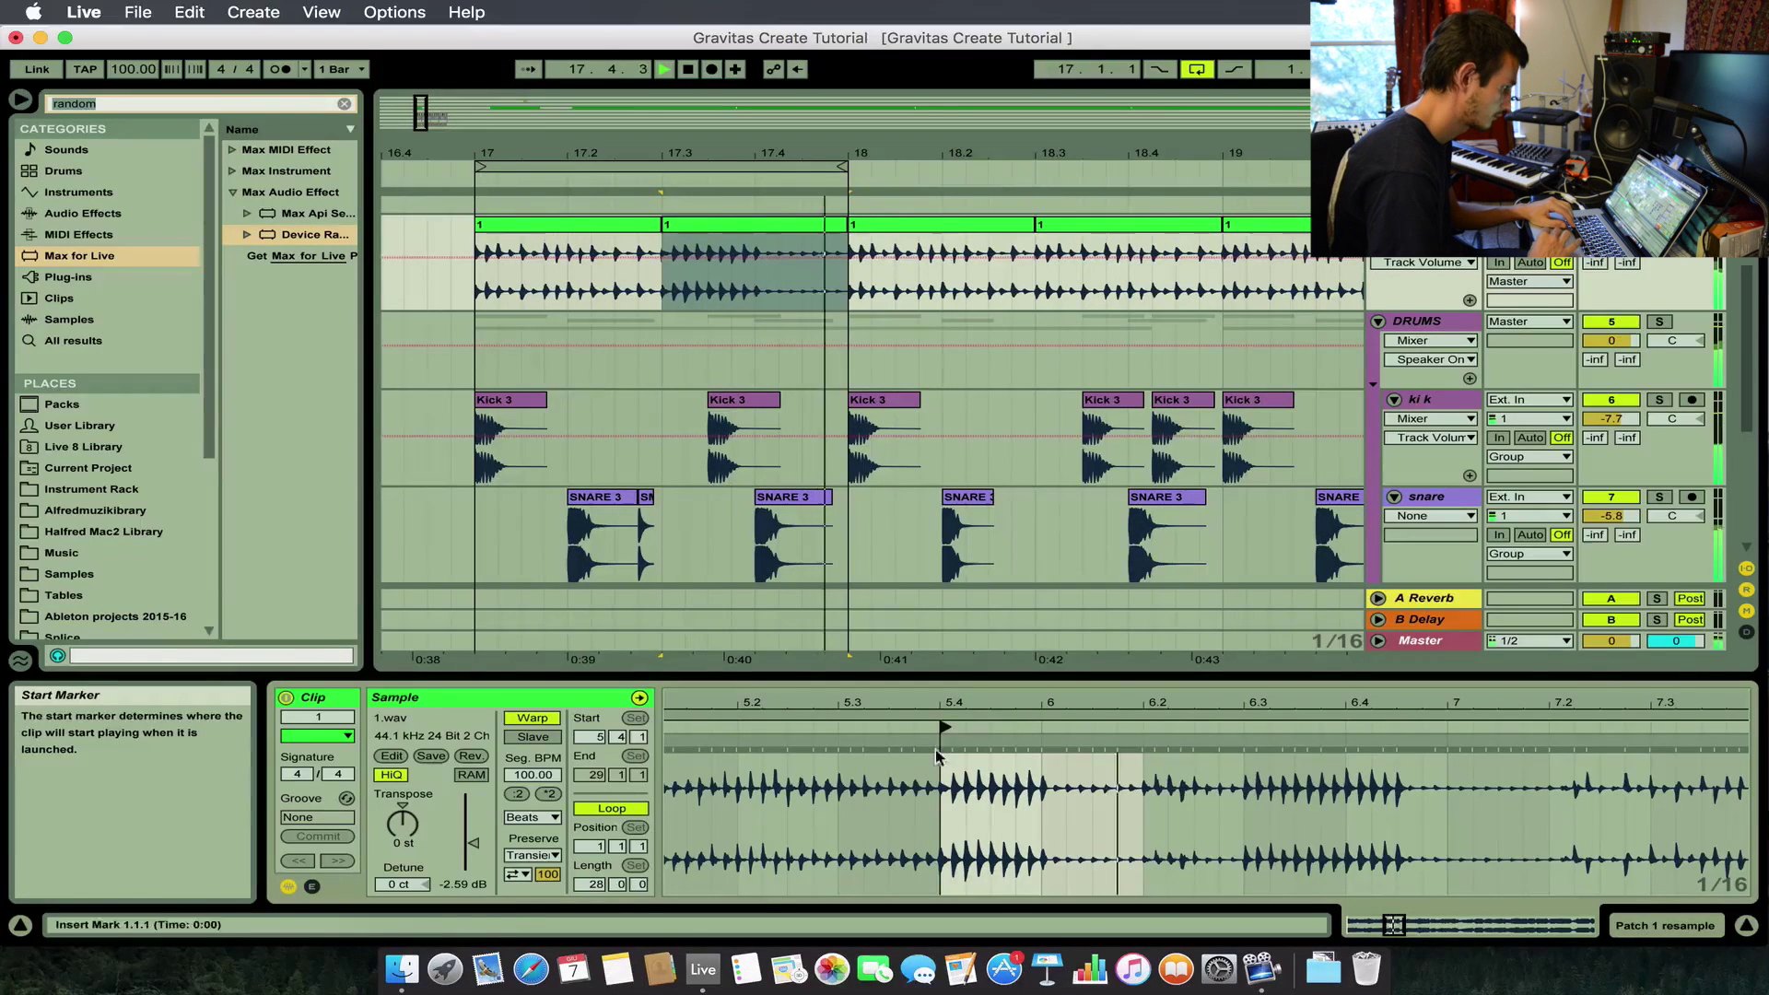
Delete the second half of the second clip, from 17.4.1 to 18.1.1, and stop playback.
left_click_drag(846, 243, 763, 239)
key("Delete")
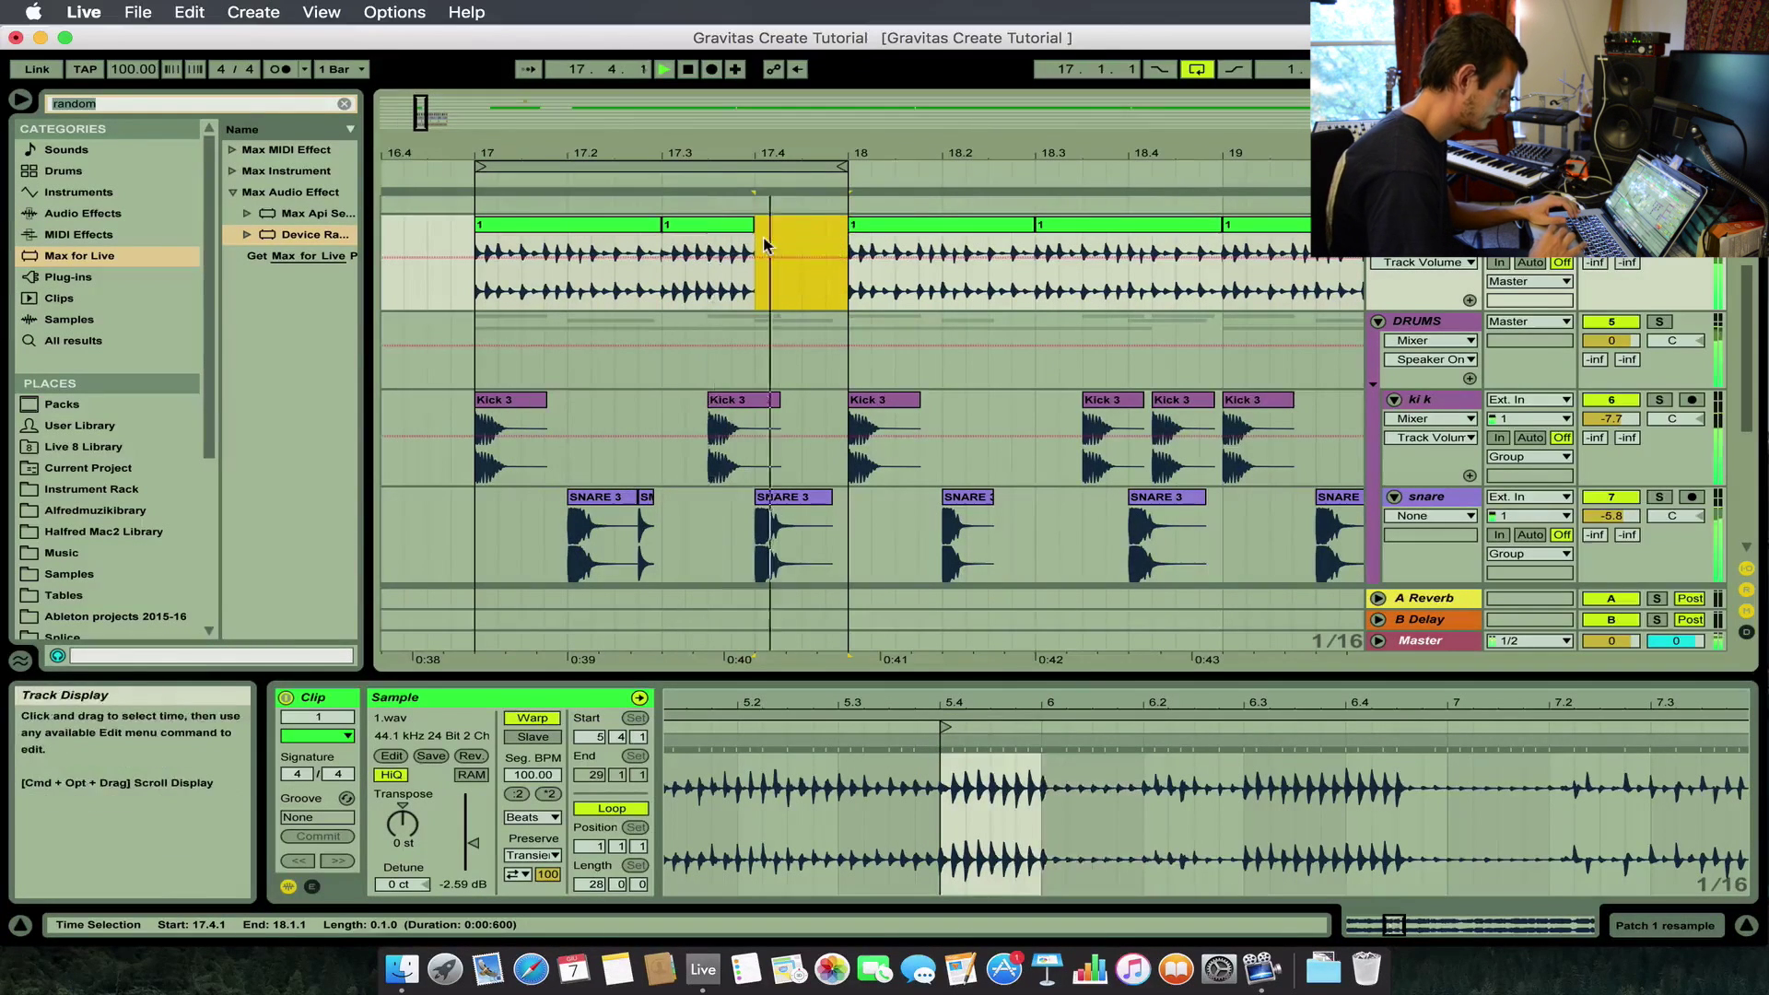
scroll(770, 261, "down", 3)
scroll(770, 260, "left", 5)
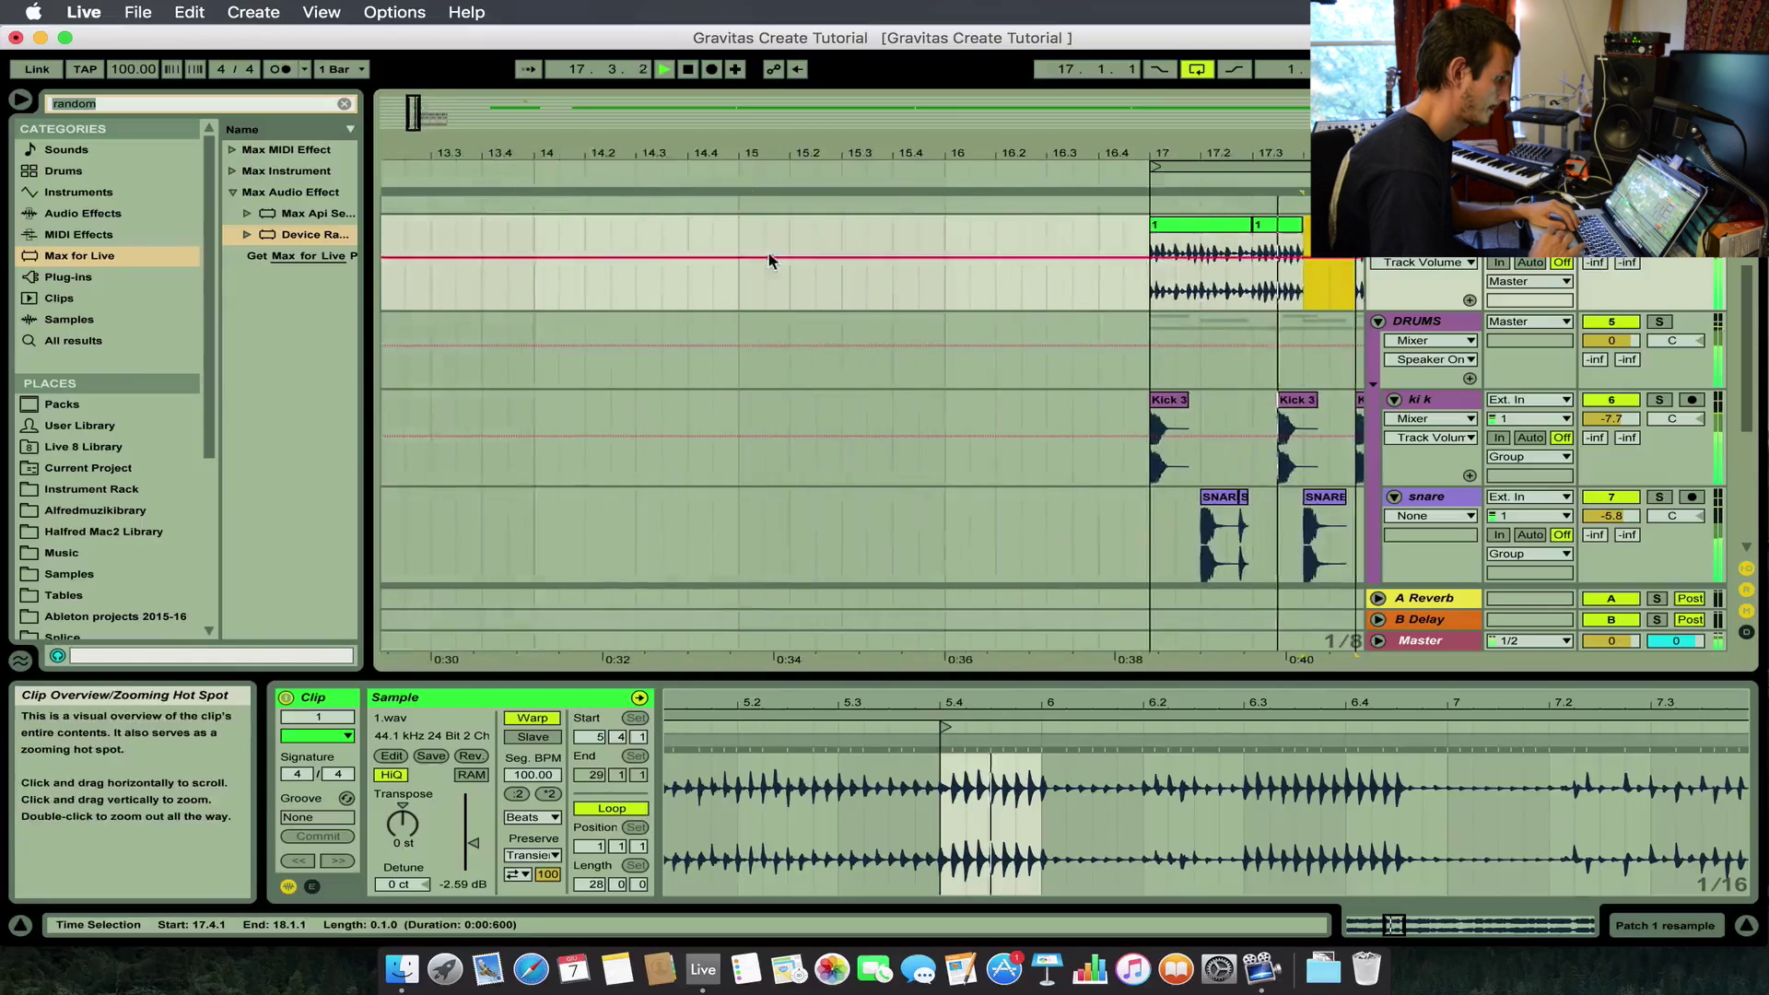
scroll(771, 262, "right", 5)
key("space")
Move the next clip back to 17.4.1 and loop its sample over one bar starting at 27.1.1.
left_click_drag(940, 227, 877, 235)
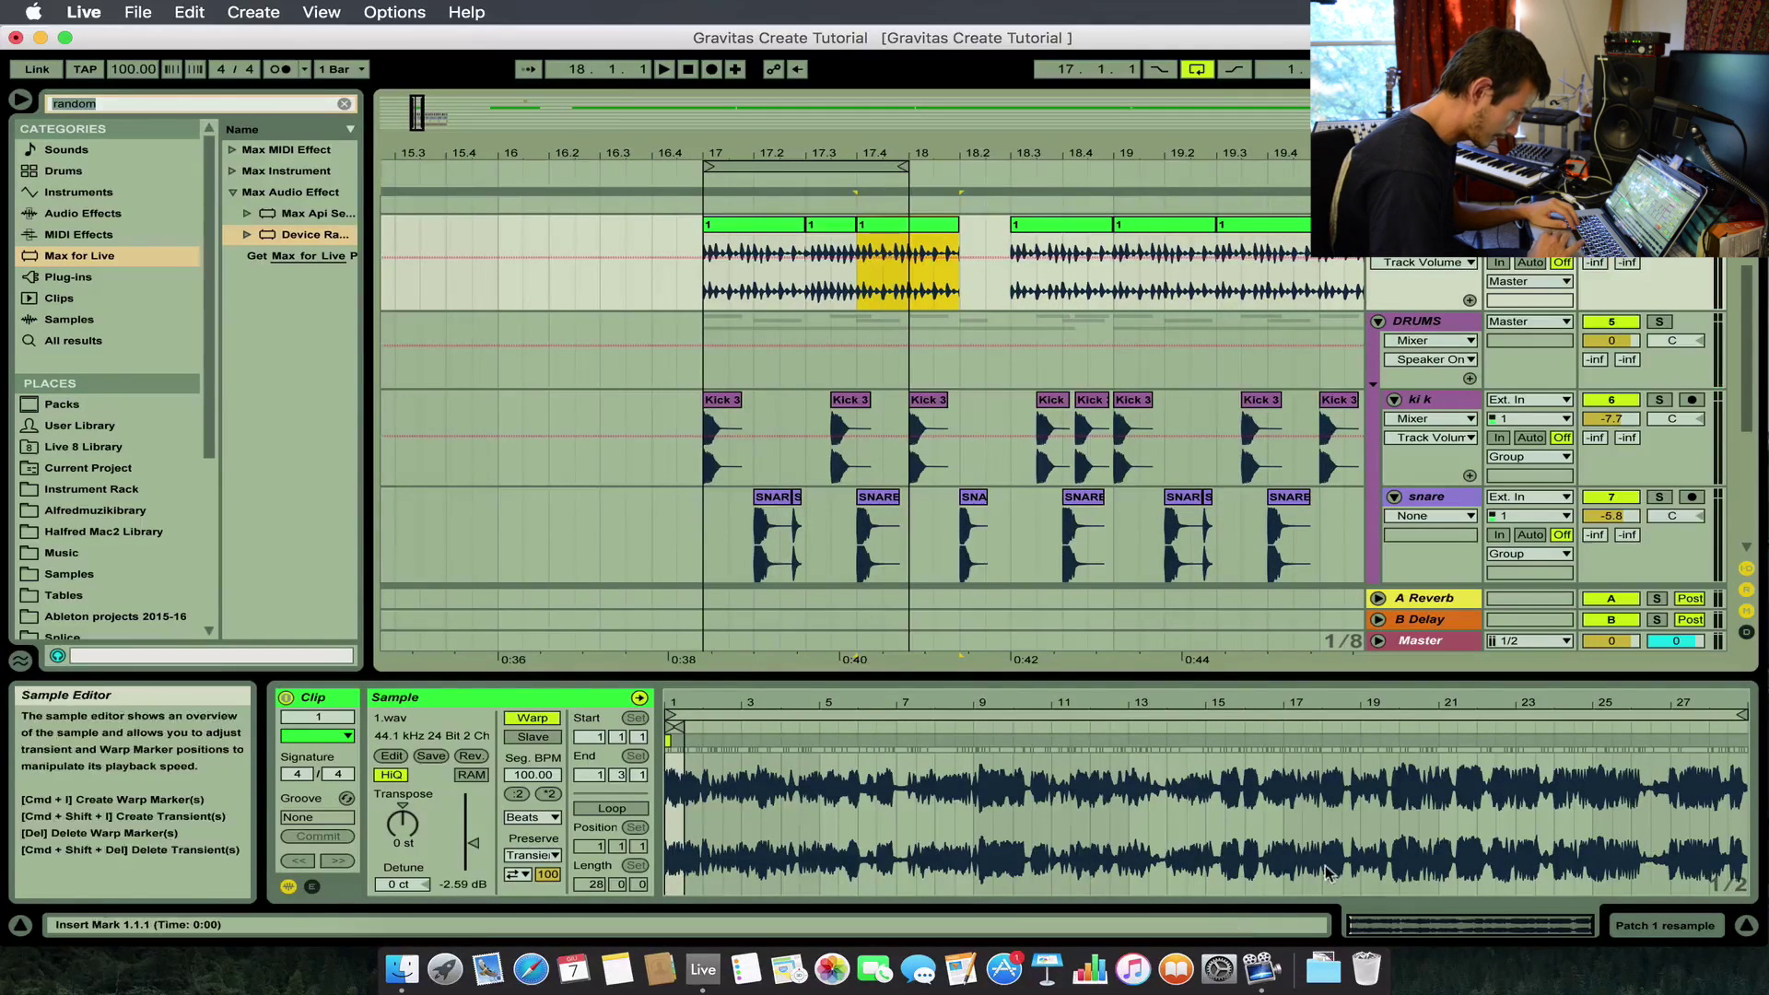
left_click_drag(1676, 790, 1708, 790)
key("super+l")
key("plus")
key("plus")
key("plus")
key("plus")
key("plus")
key("plus")
mouse_move(1071, 728)
left_mouse_down()
mouse_move(1230, 732)
mouse_move(1214, 736)
left_mouse_up()
key("minus")
key("minus")
key("minus")
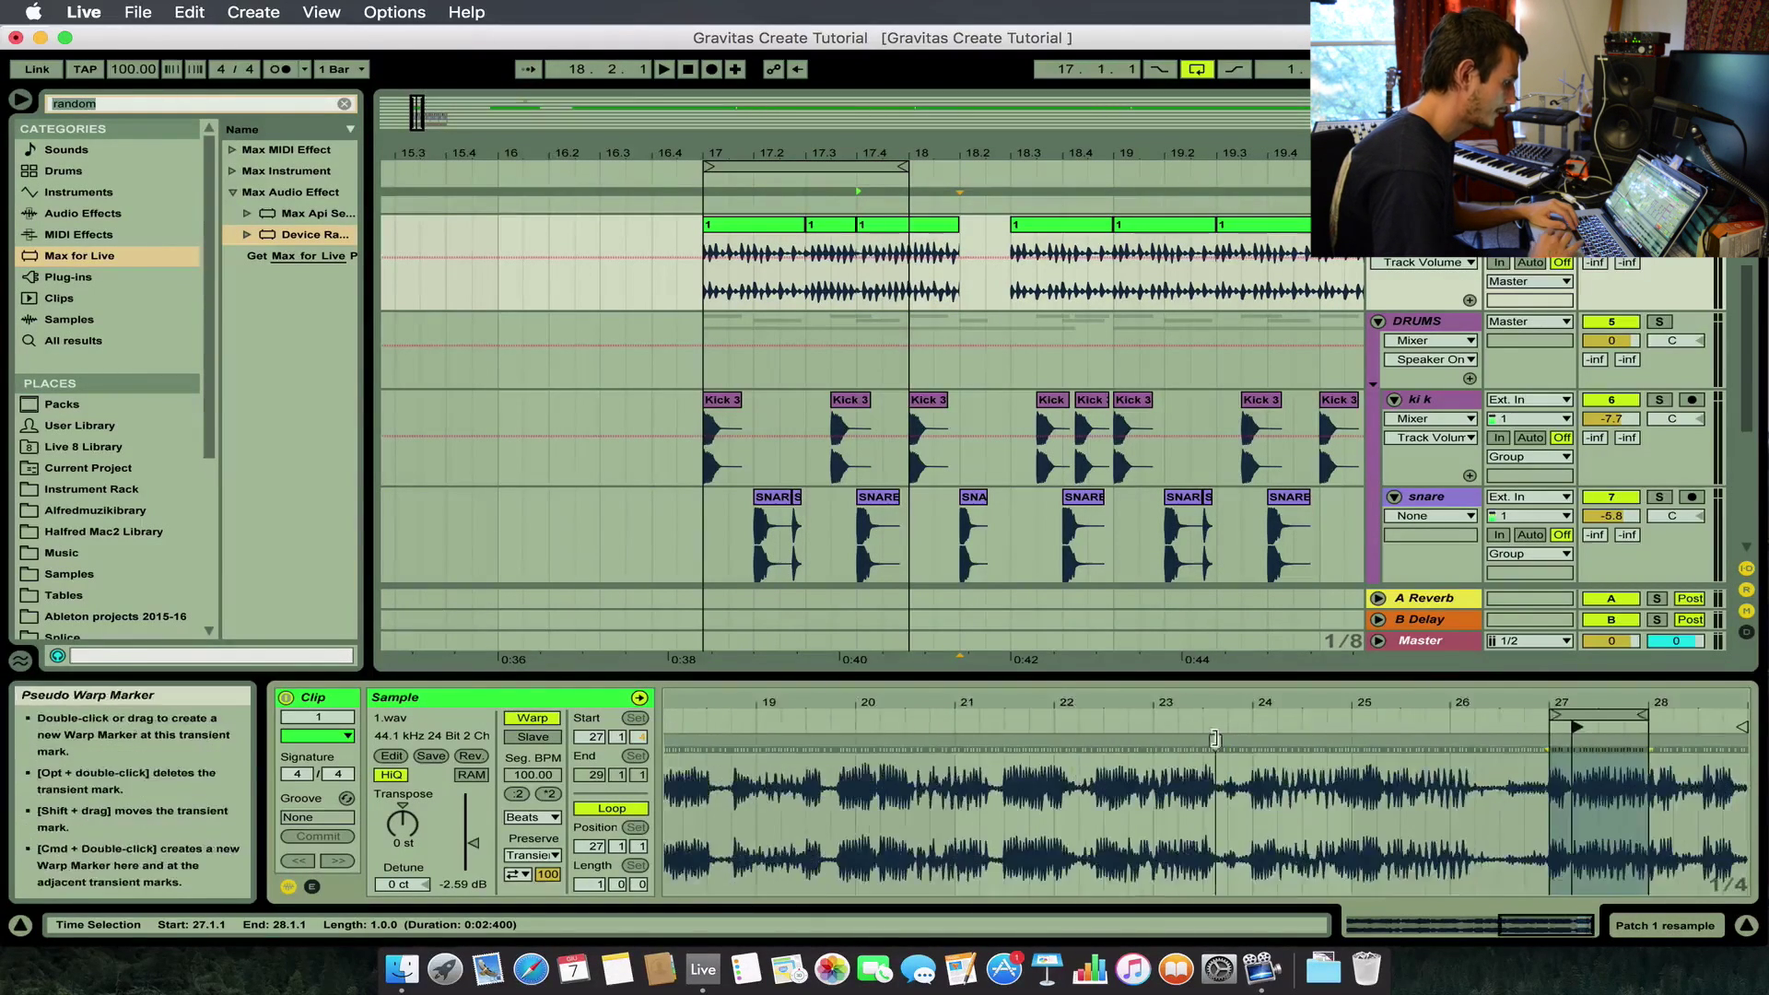
Hide the clip details and delete all Patch 1 resample clips from 17.4.1 to 21.1.1.
key("super+alt+l")
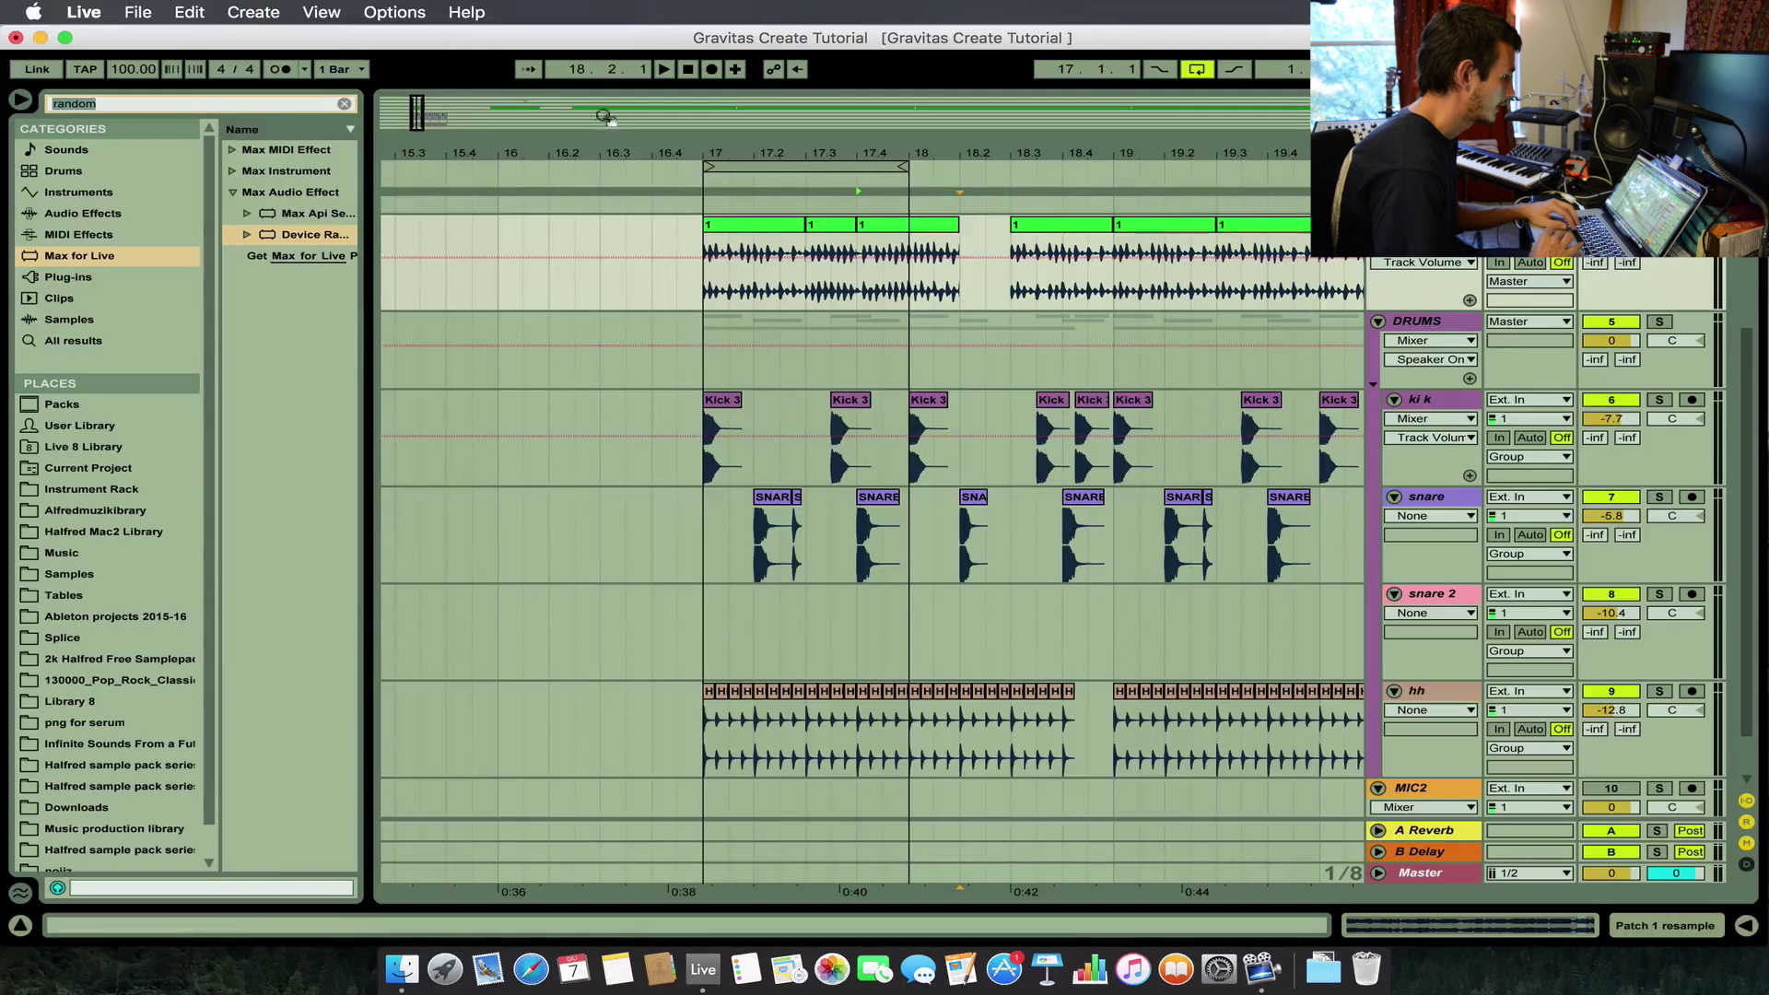
left_click_drag(419, 116, 419, 91)
scroll(738, 367, "up", 3)
scroll(738, 368, "right", 4)
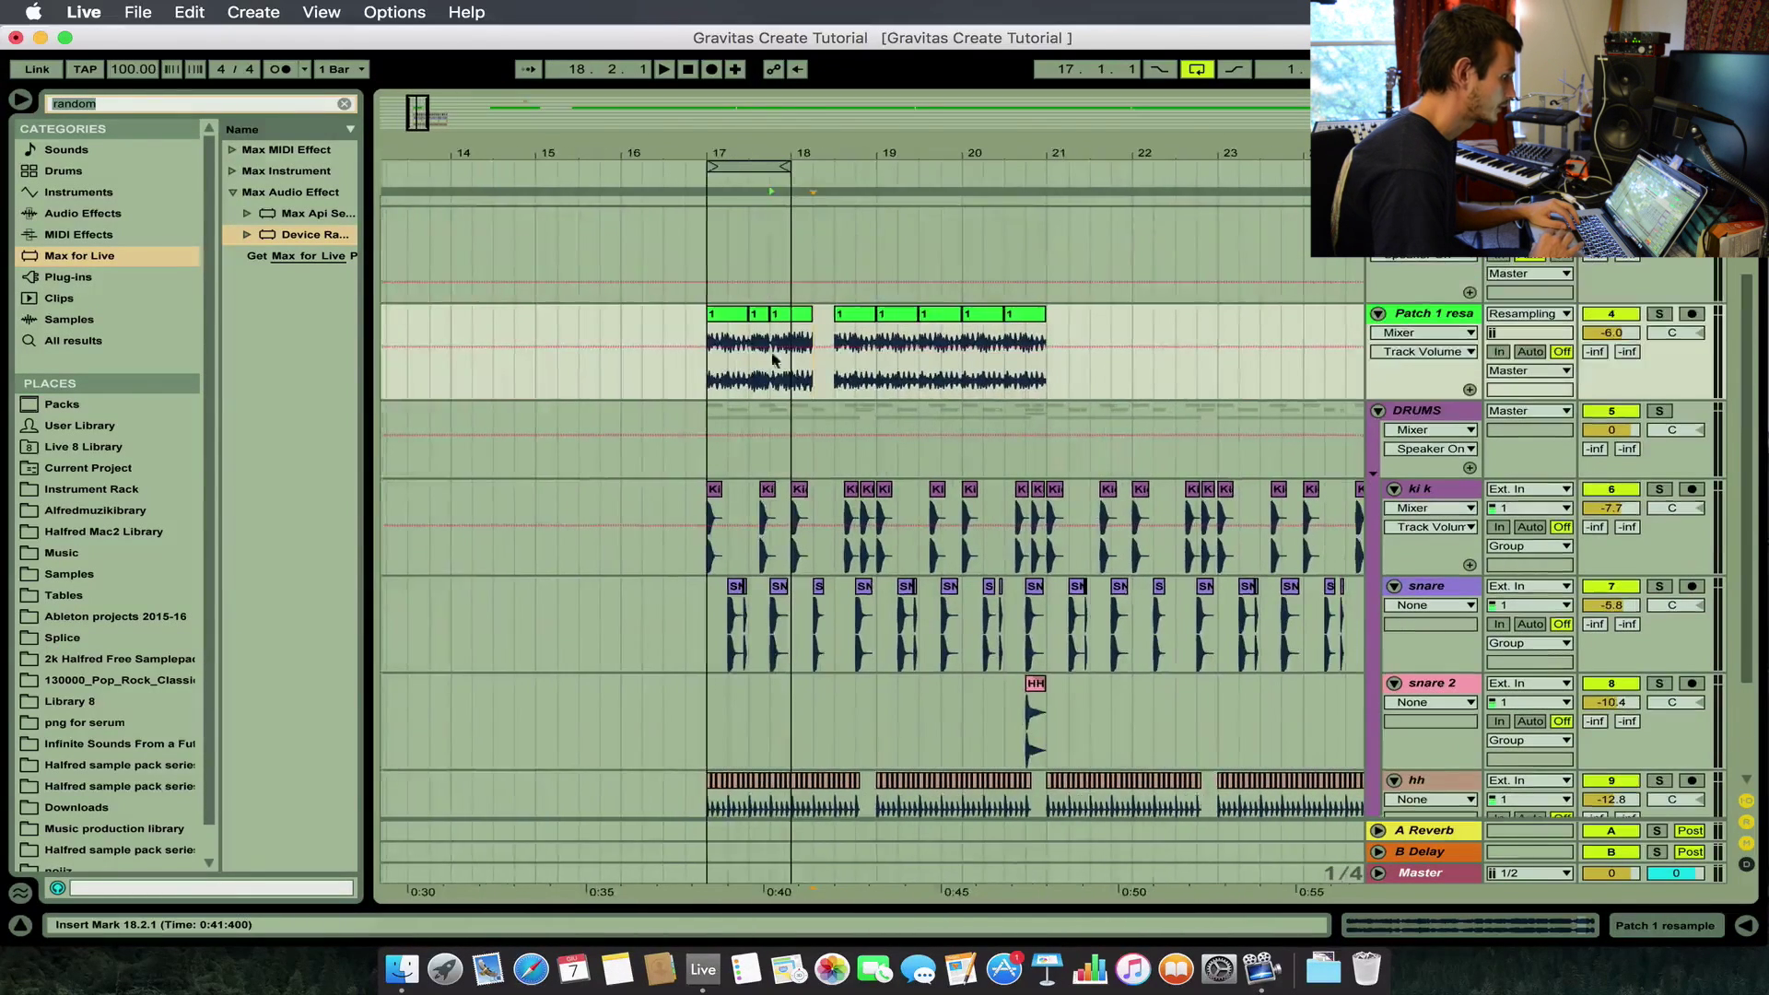
left_click(782, 316)
left_click(1032, 318, "shift")
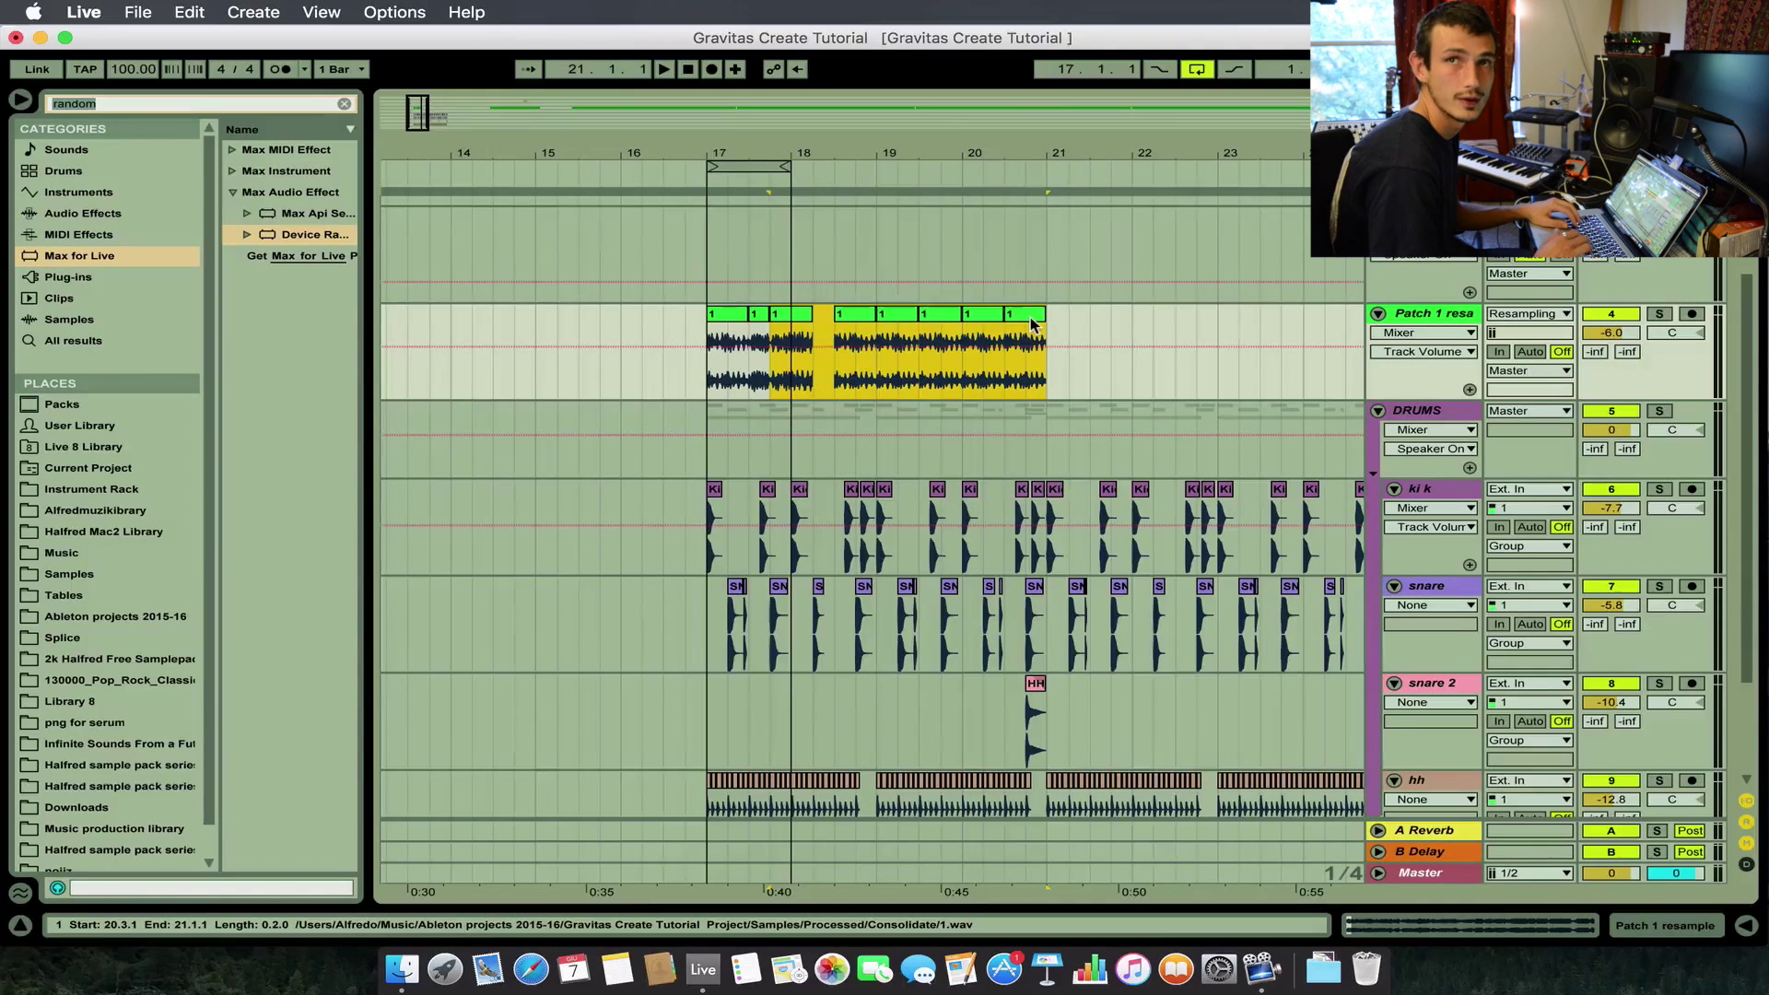
key("Delete")
left_click(737, 319)
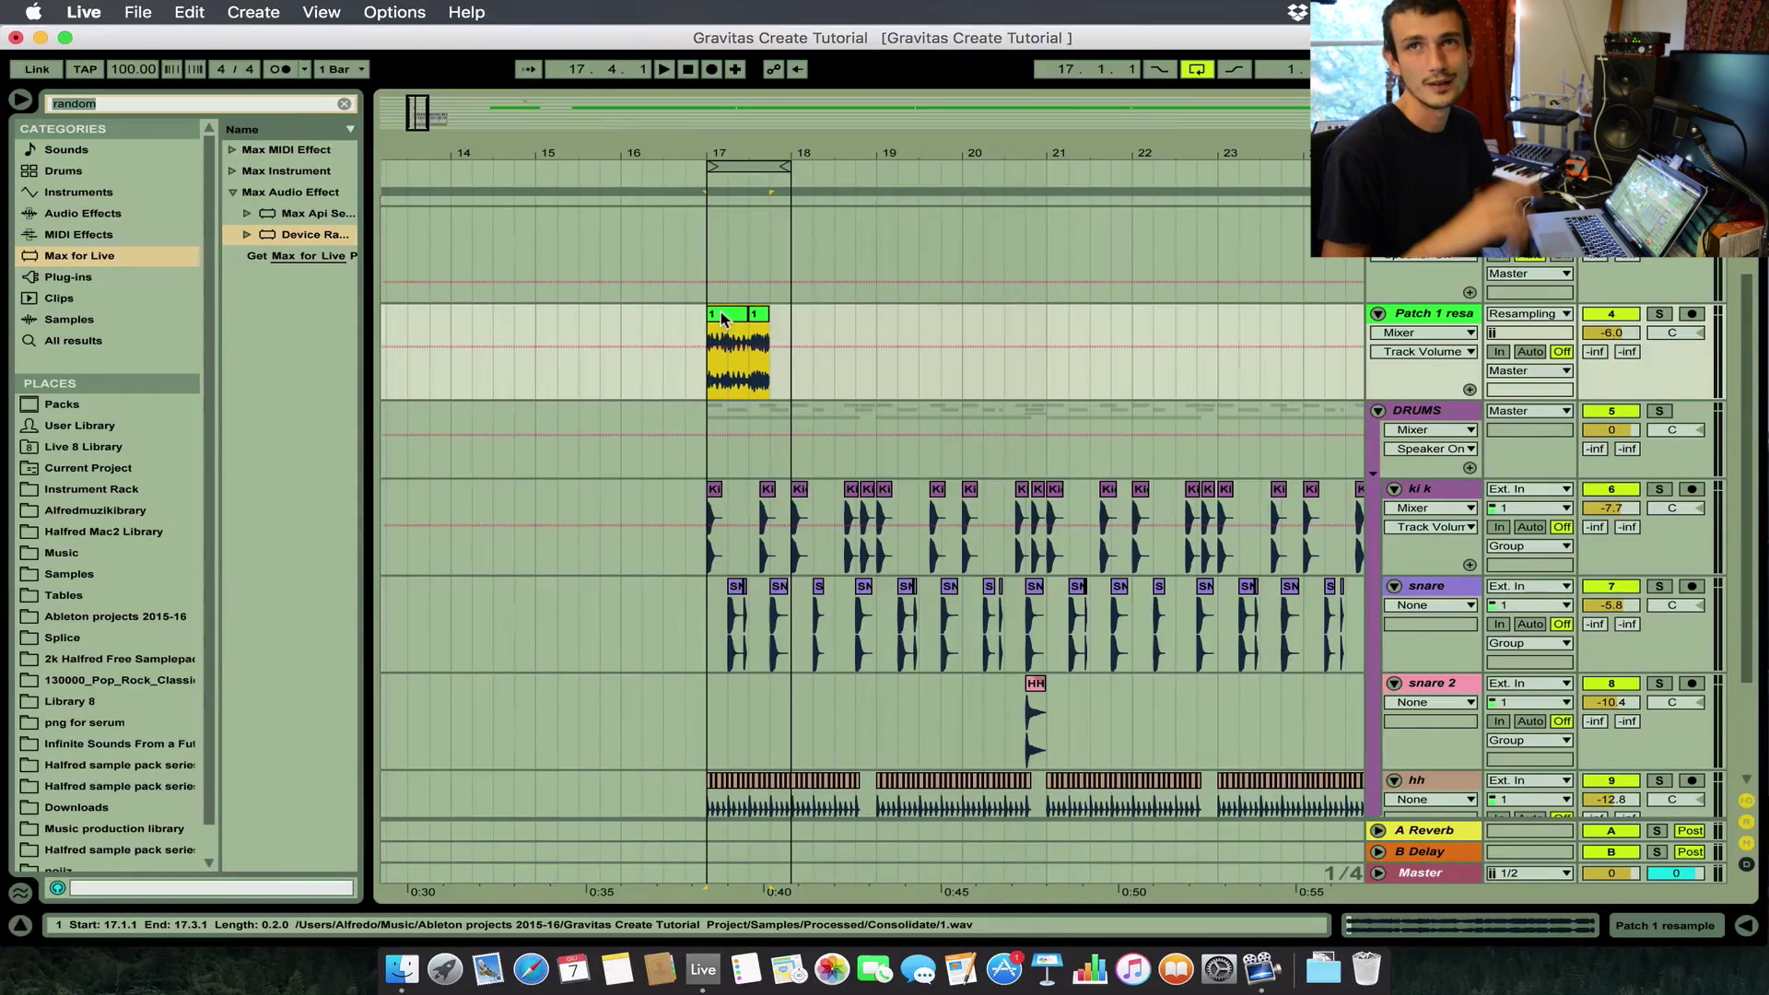
left_click_drag(729, 318, 768, 334)
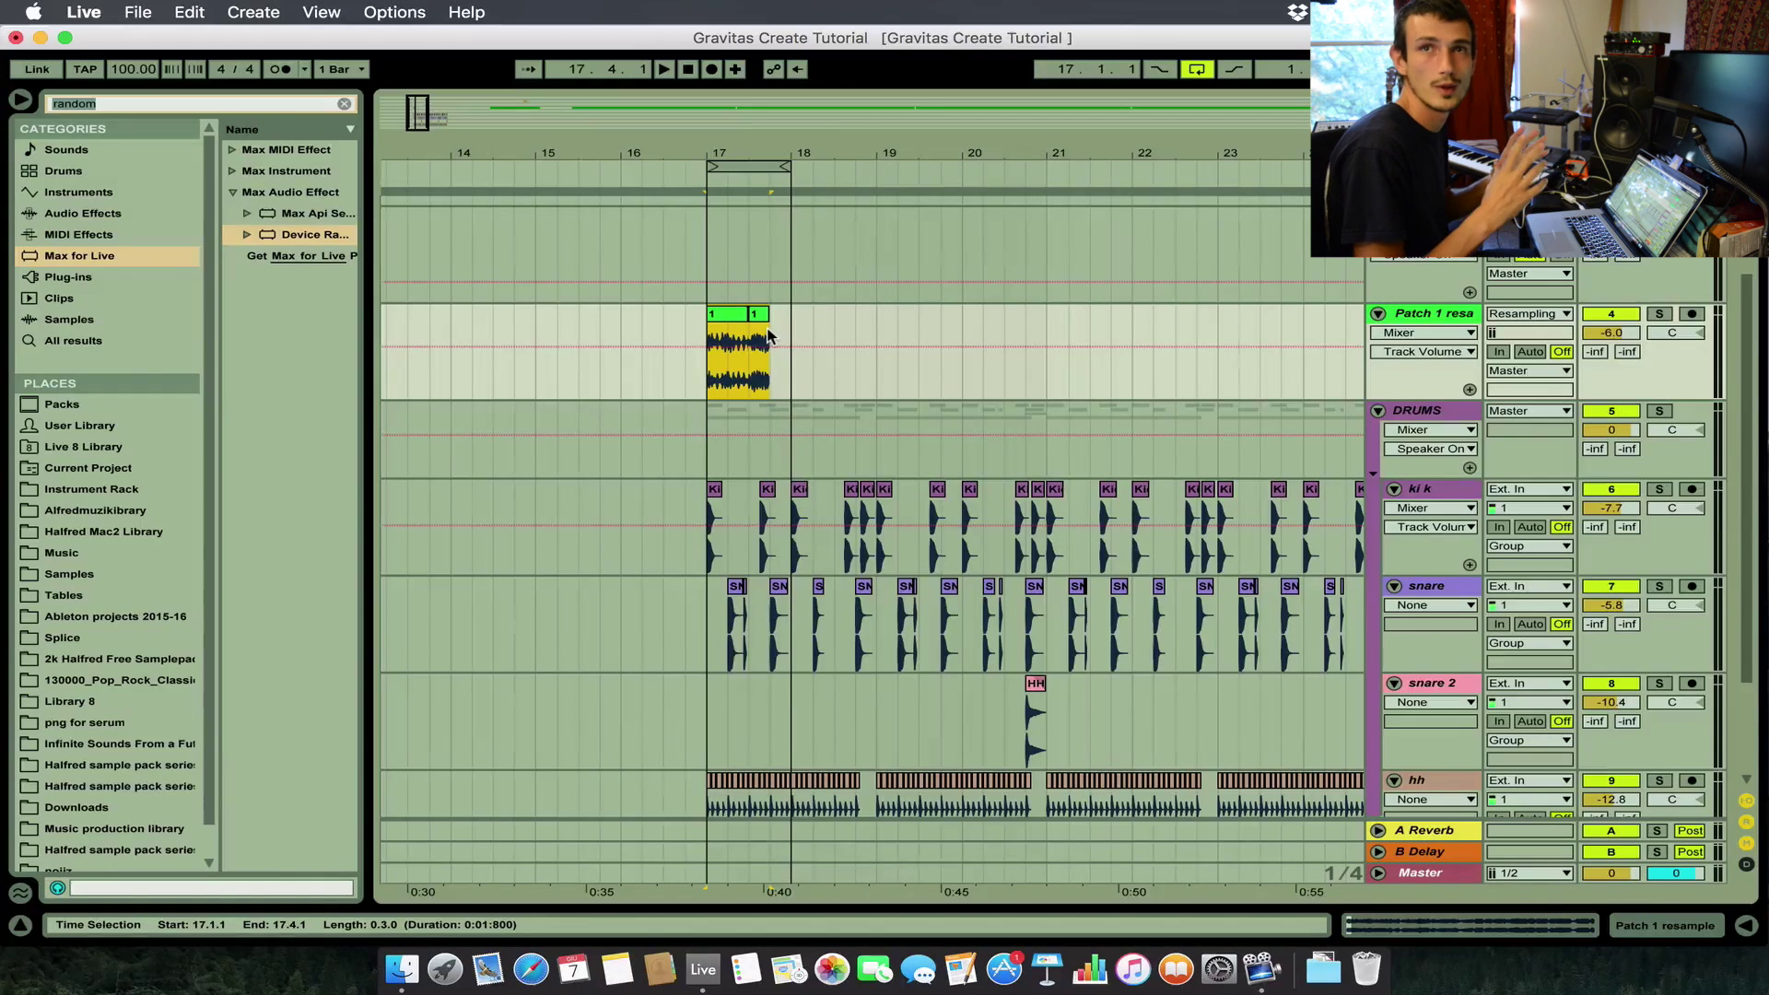
left_click(762, 330)
scroll(766, 332, "right", 3)
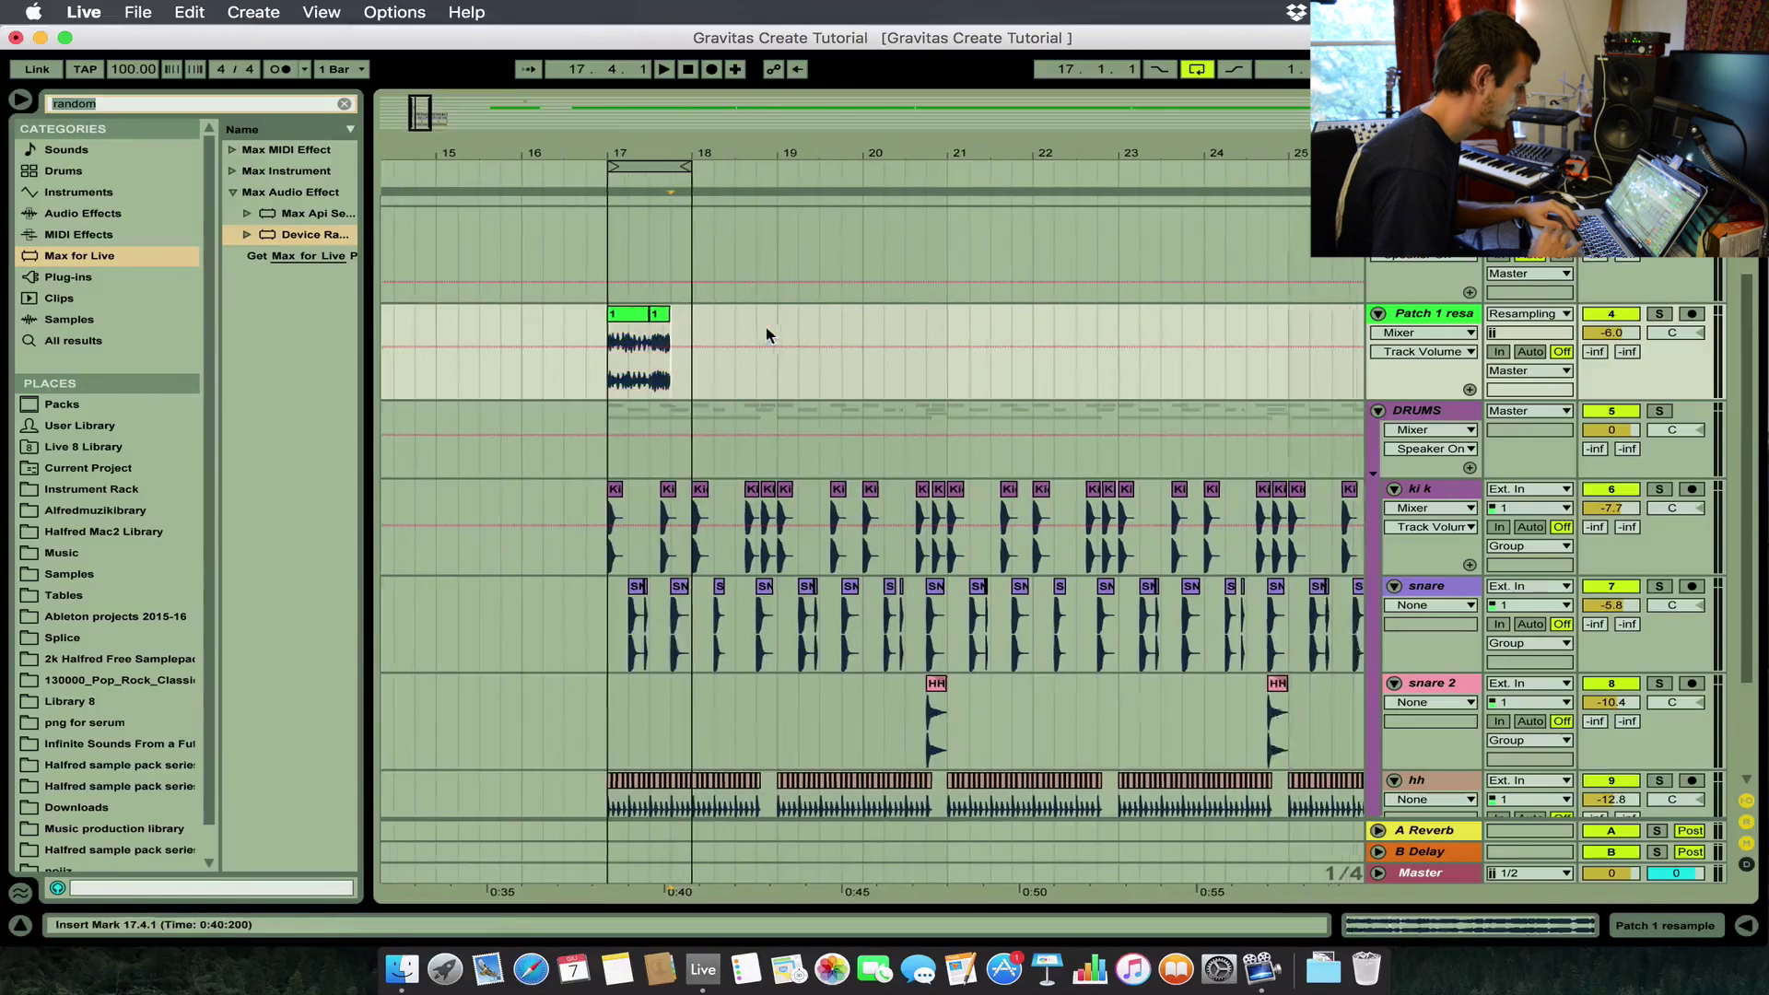
key("plus")
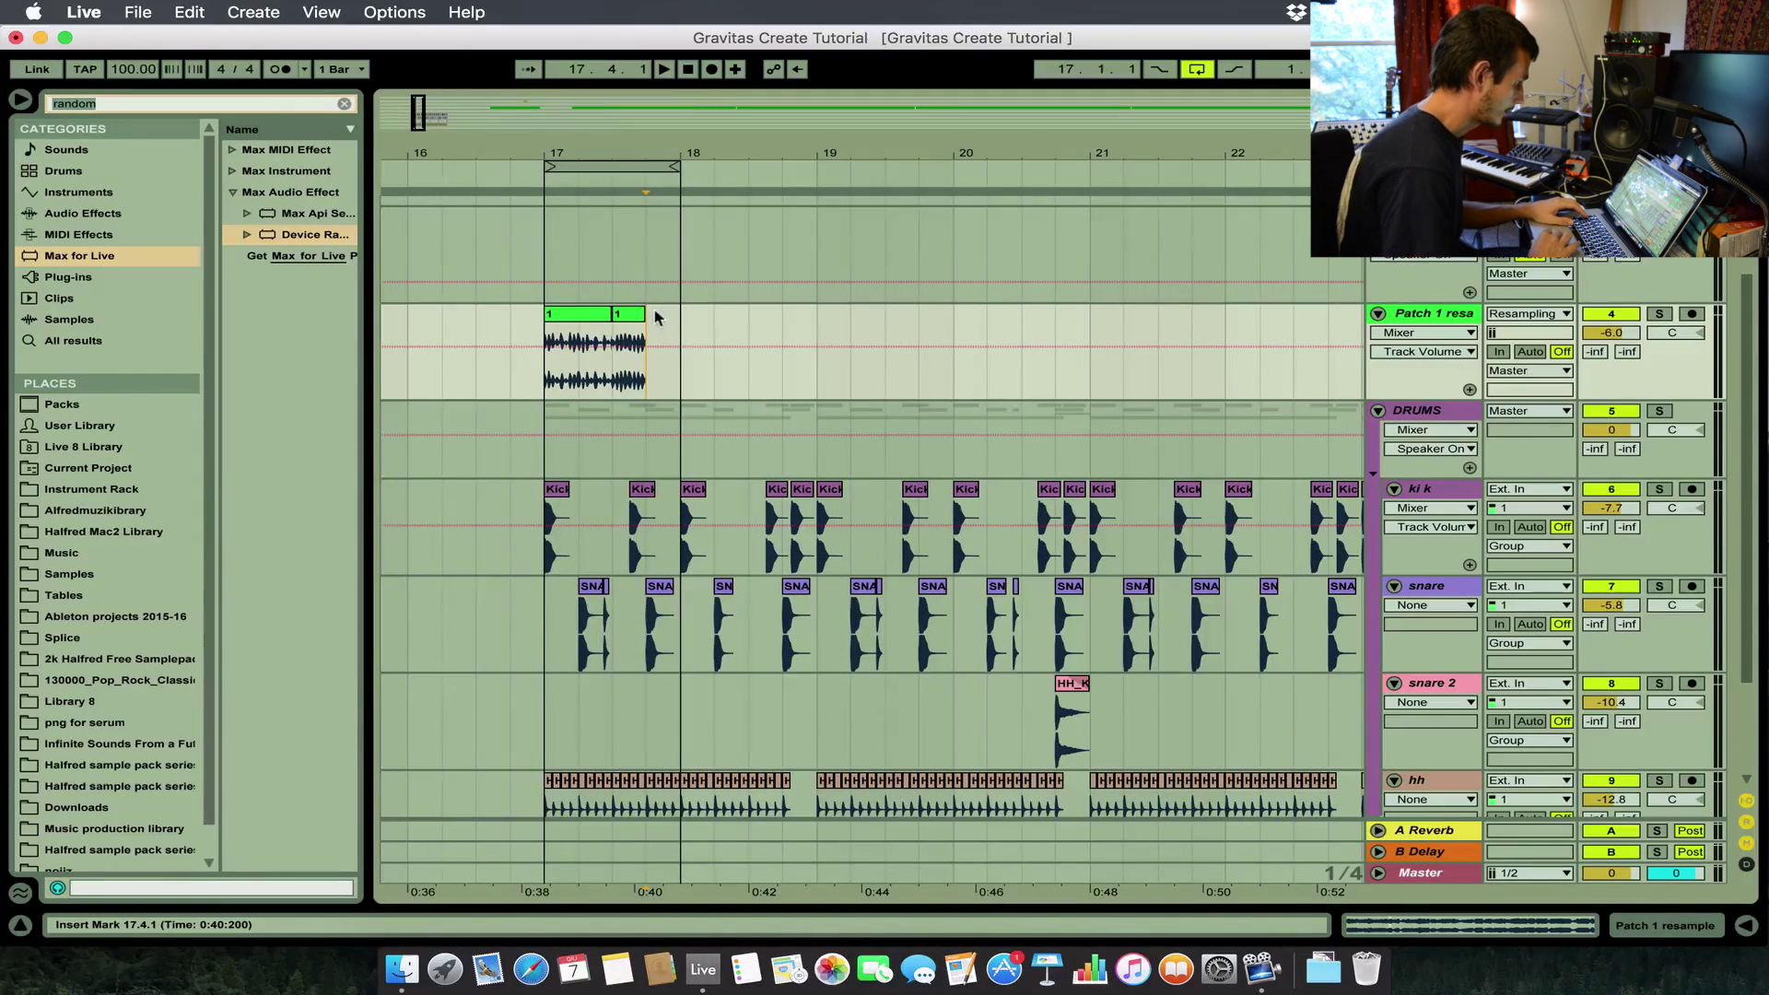
left_click(621, 314)
left_click(674, 166)
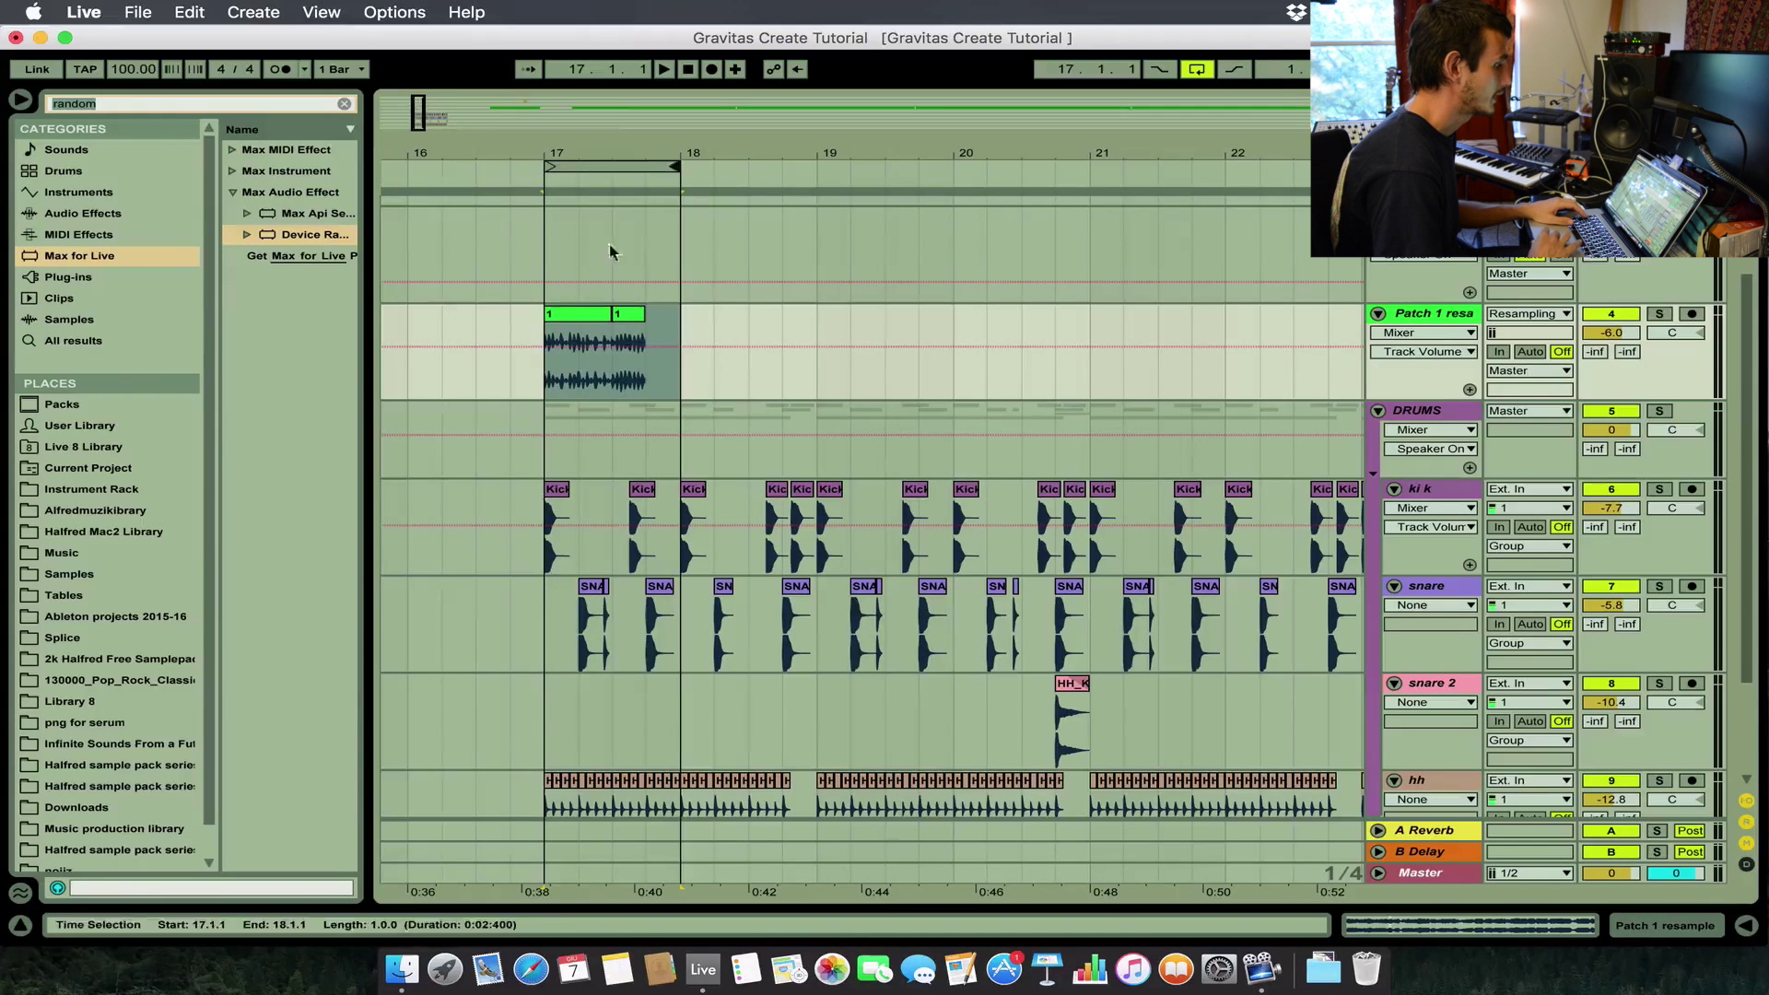
left_click(553, 314)
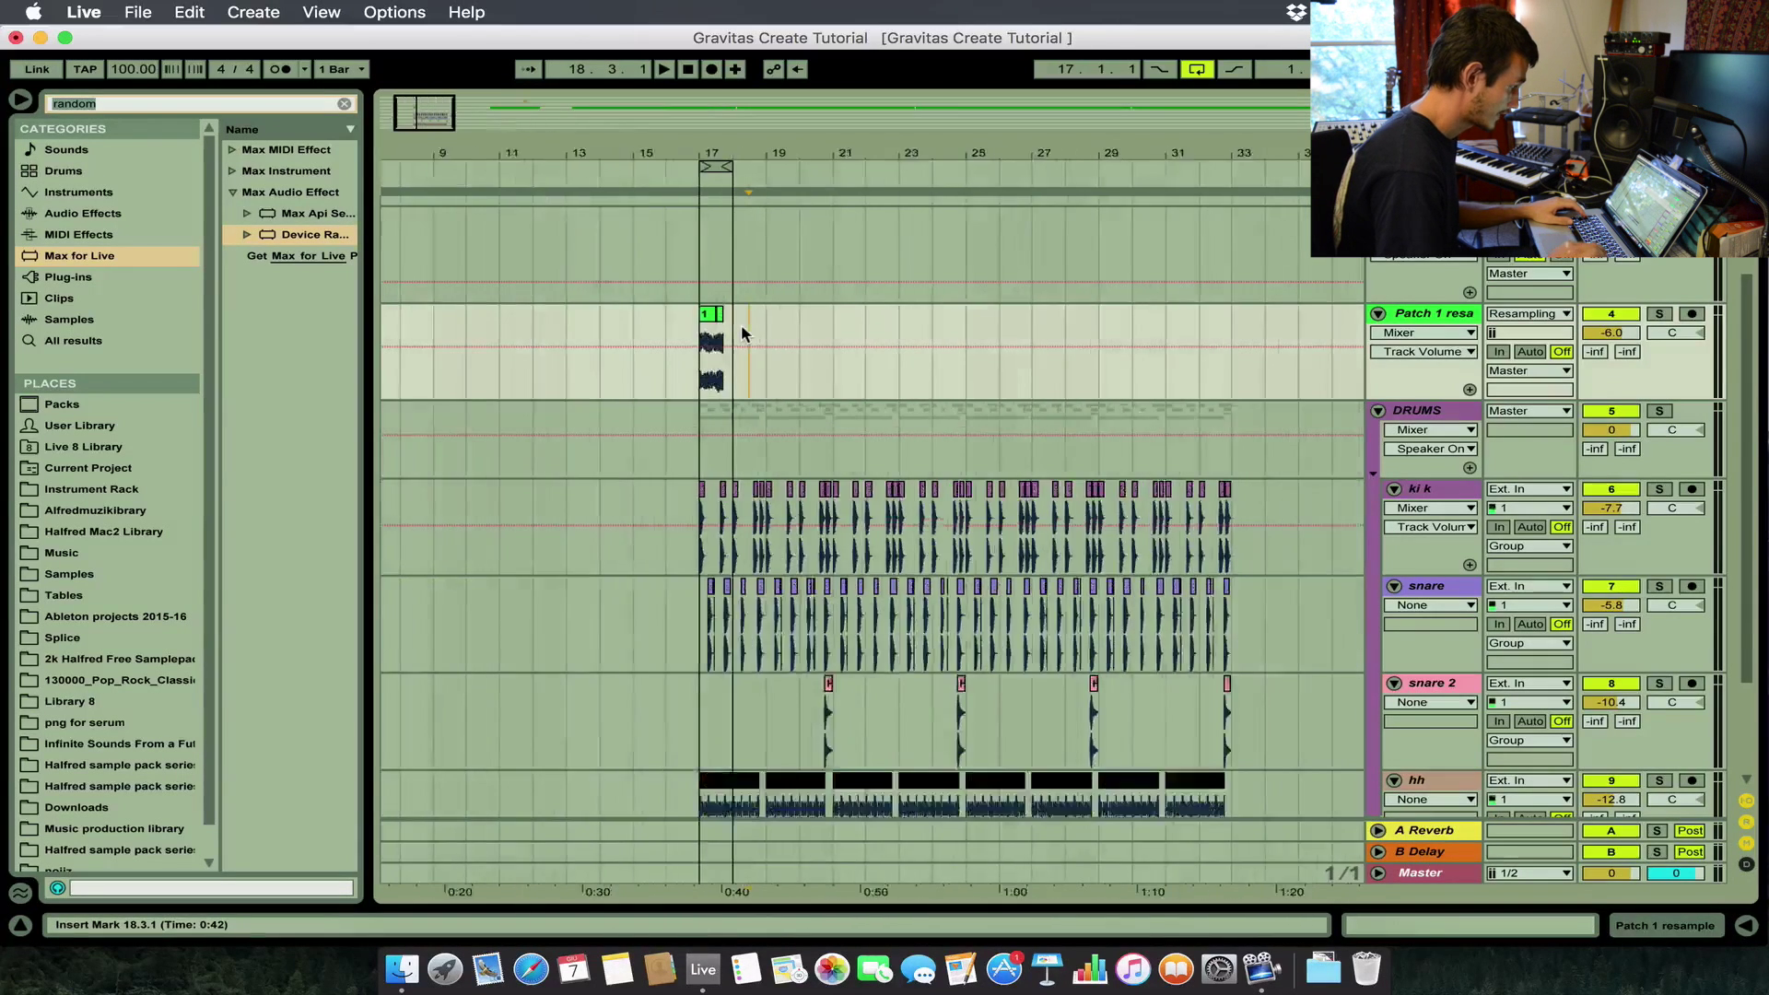
Fold the 2 Audio, Patch 1 and Patch 1 resample tracks in the arrangement.
key("Tab")
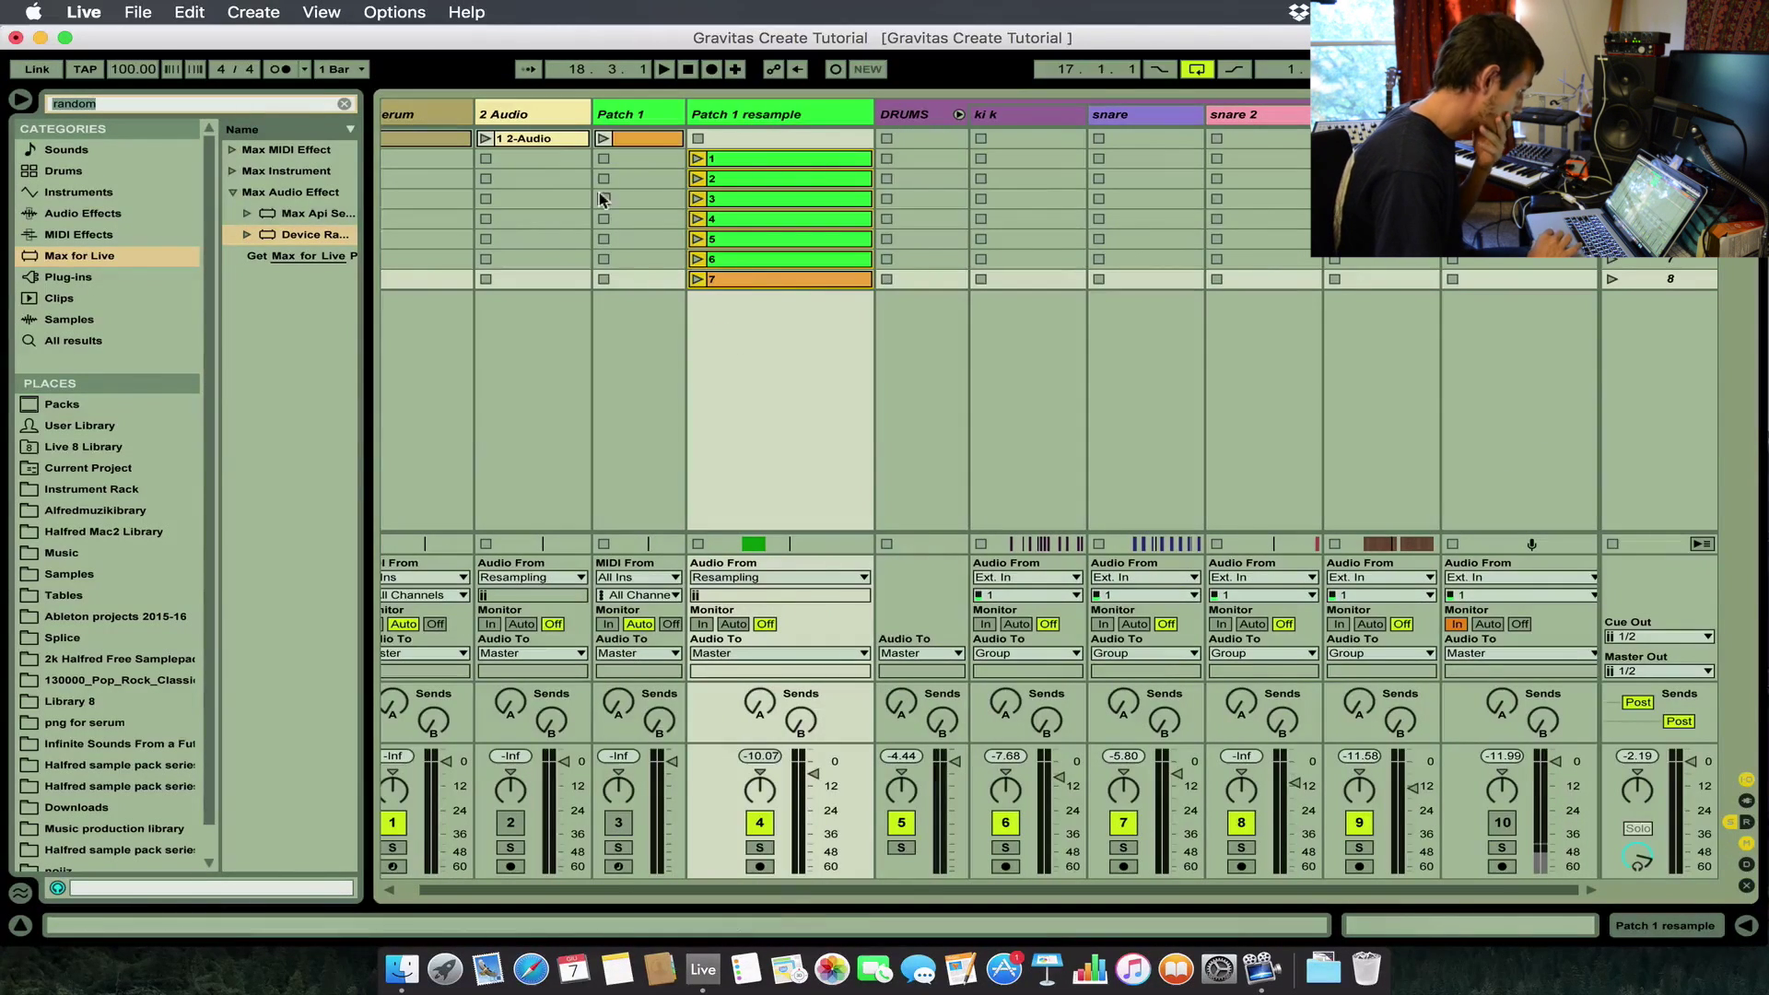
left_click(516, 111)
key("Tab")
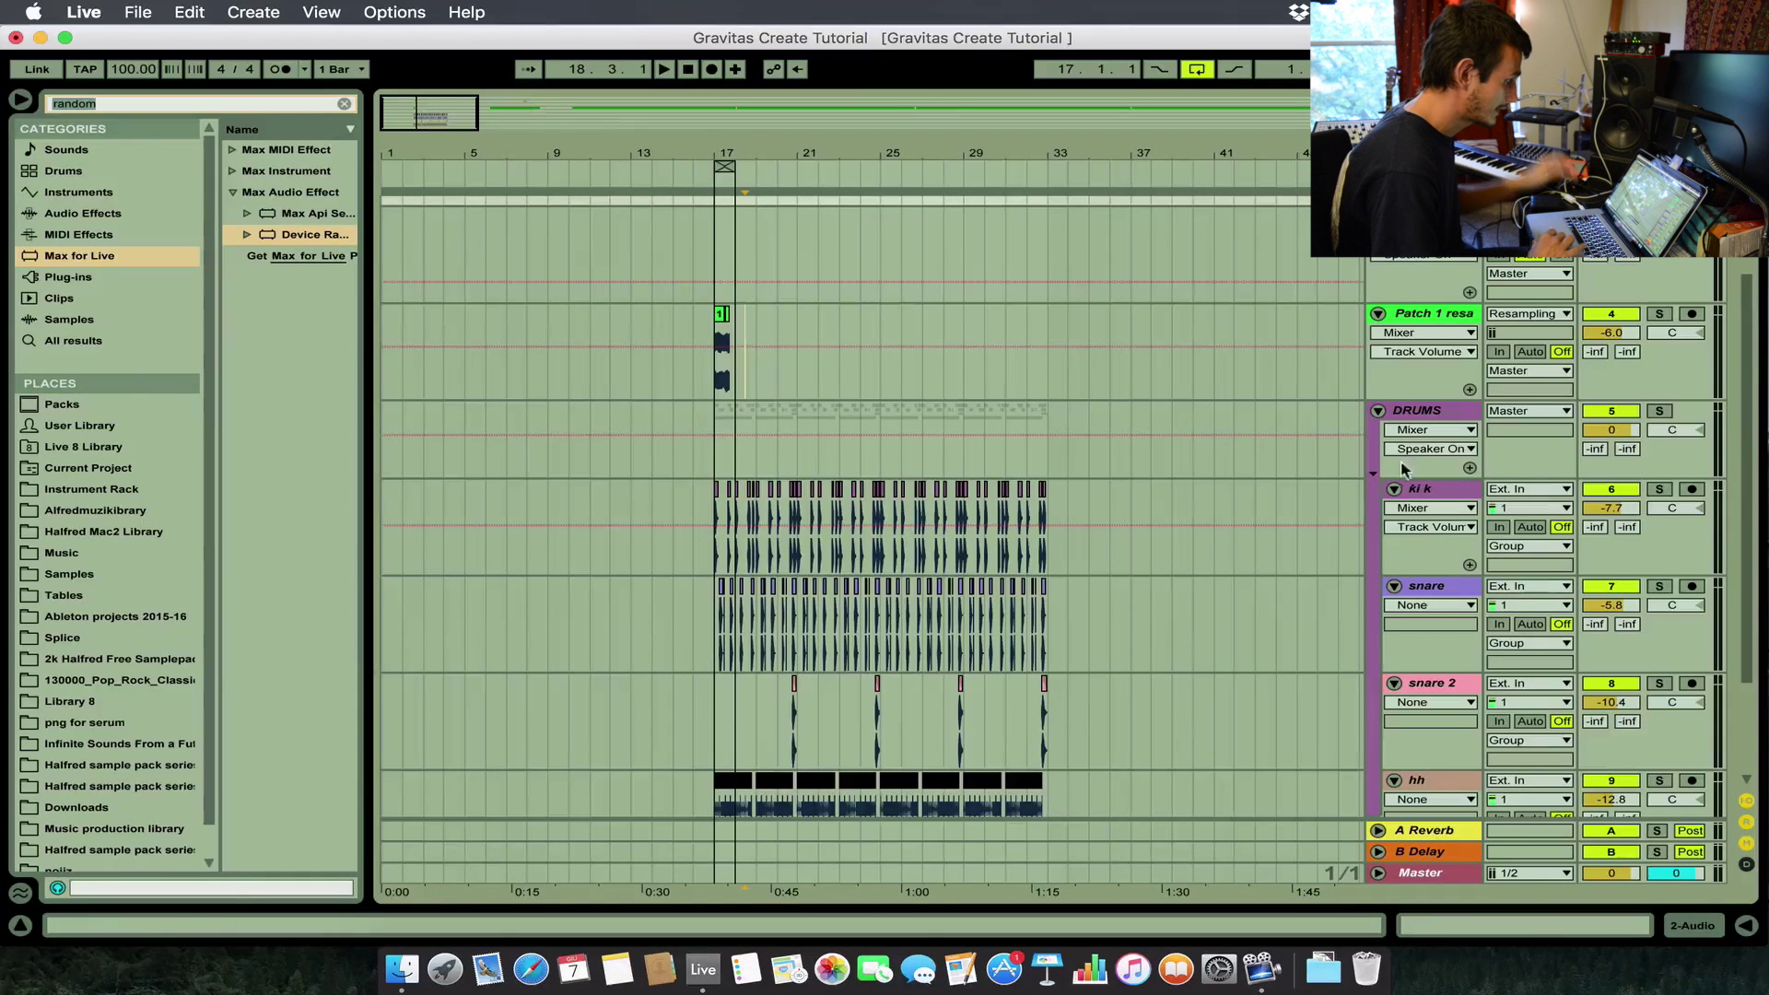
scroll(1466, 356, "up", 5)
left_click(1378, 300)
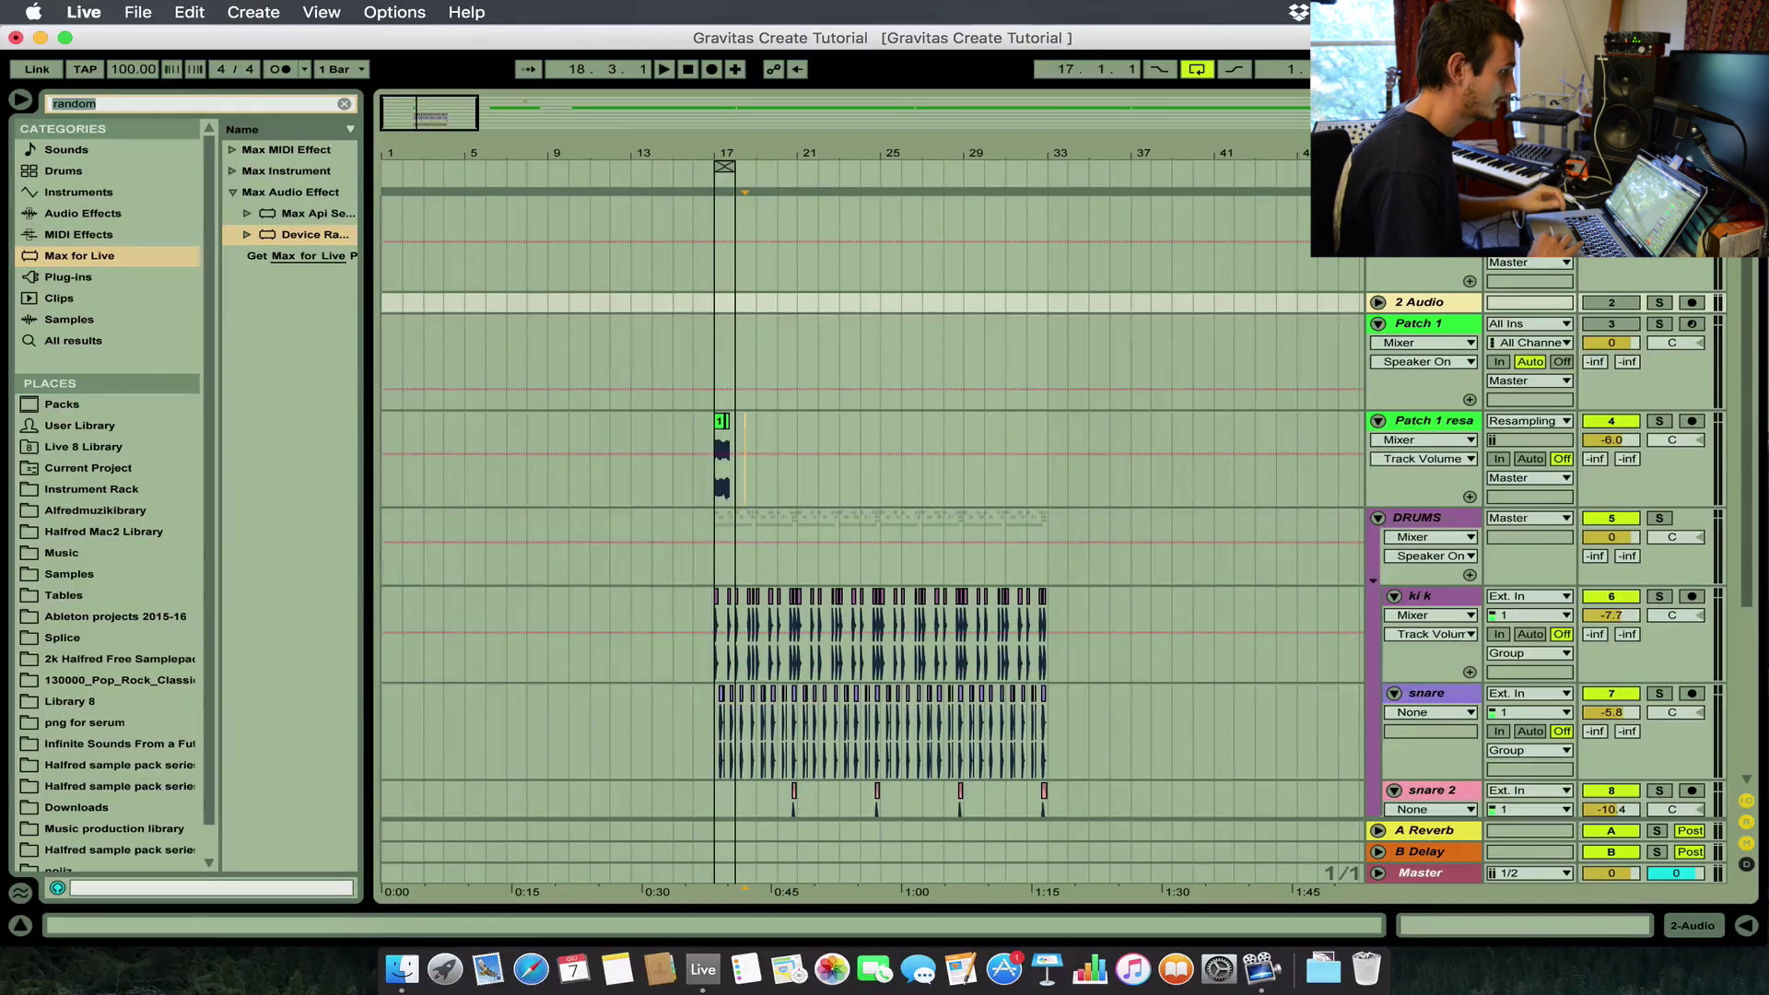
left_click(1378, 204)
left_click(1378, 249)
left_click(1378, 269)
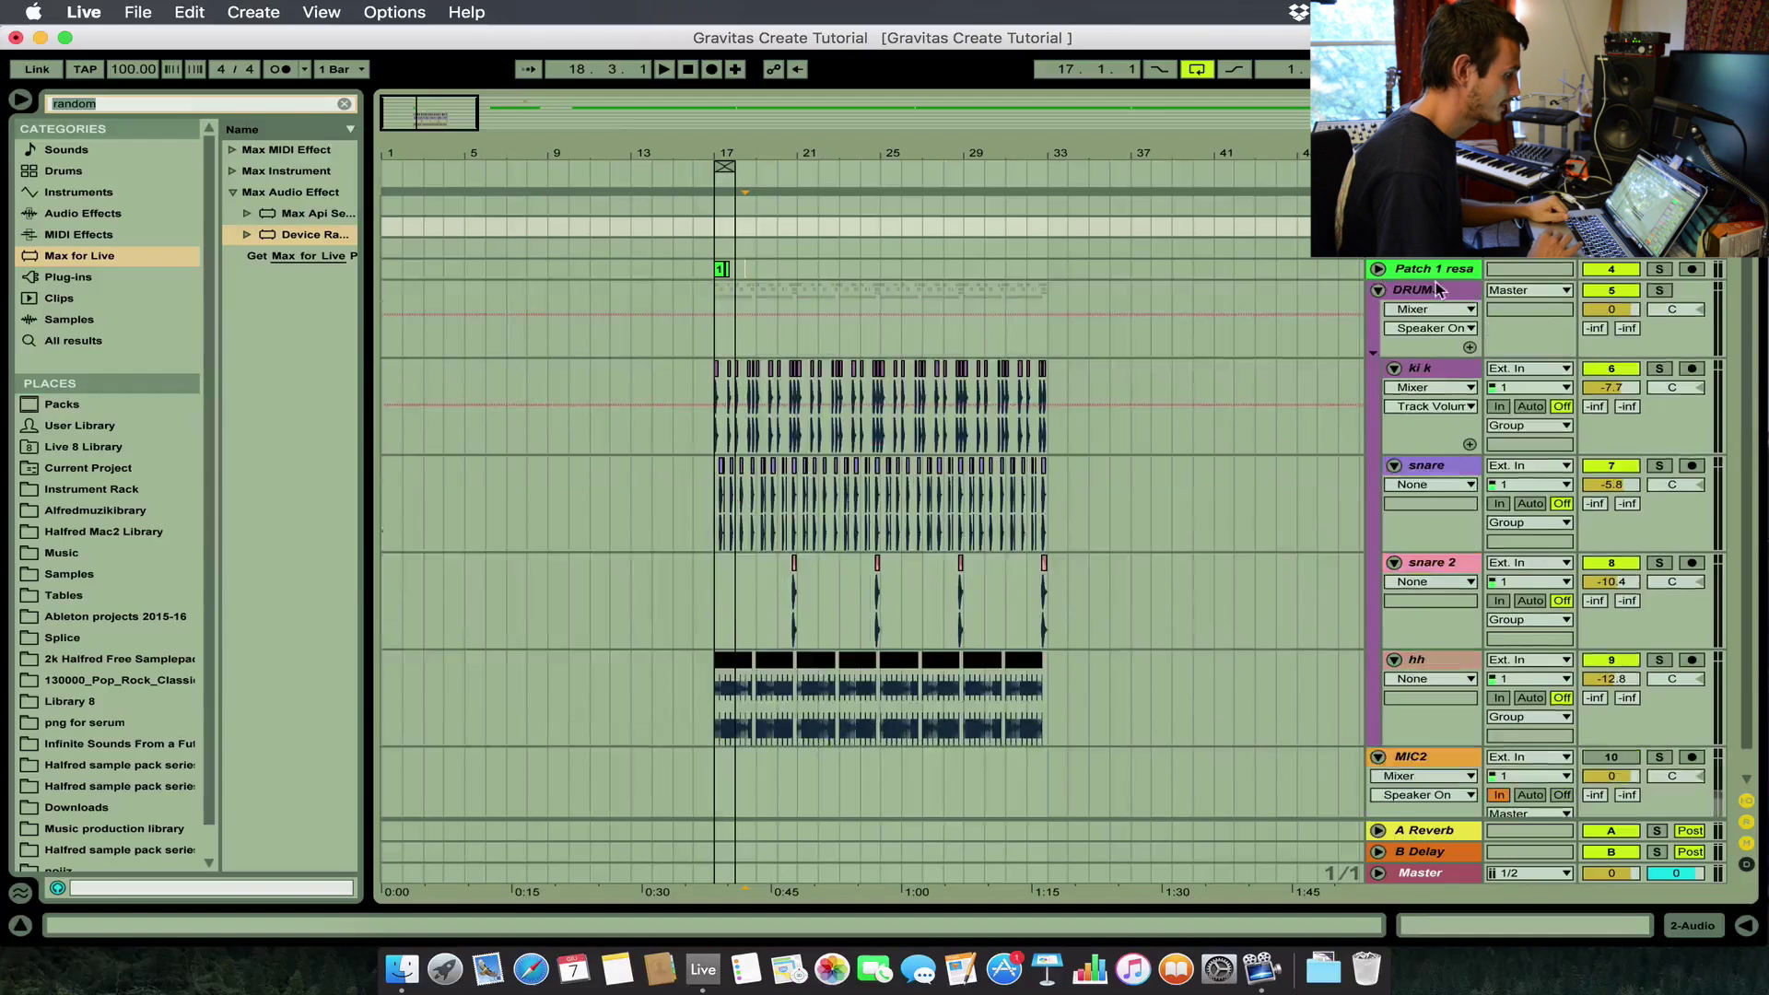
Insert a MIDI track below Patch 1 resample and load recorded clip 4 into it as a Simpler instrument.
left_click(1412, 269)
key("super+shift+t")
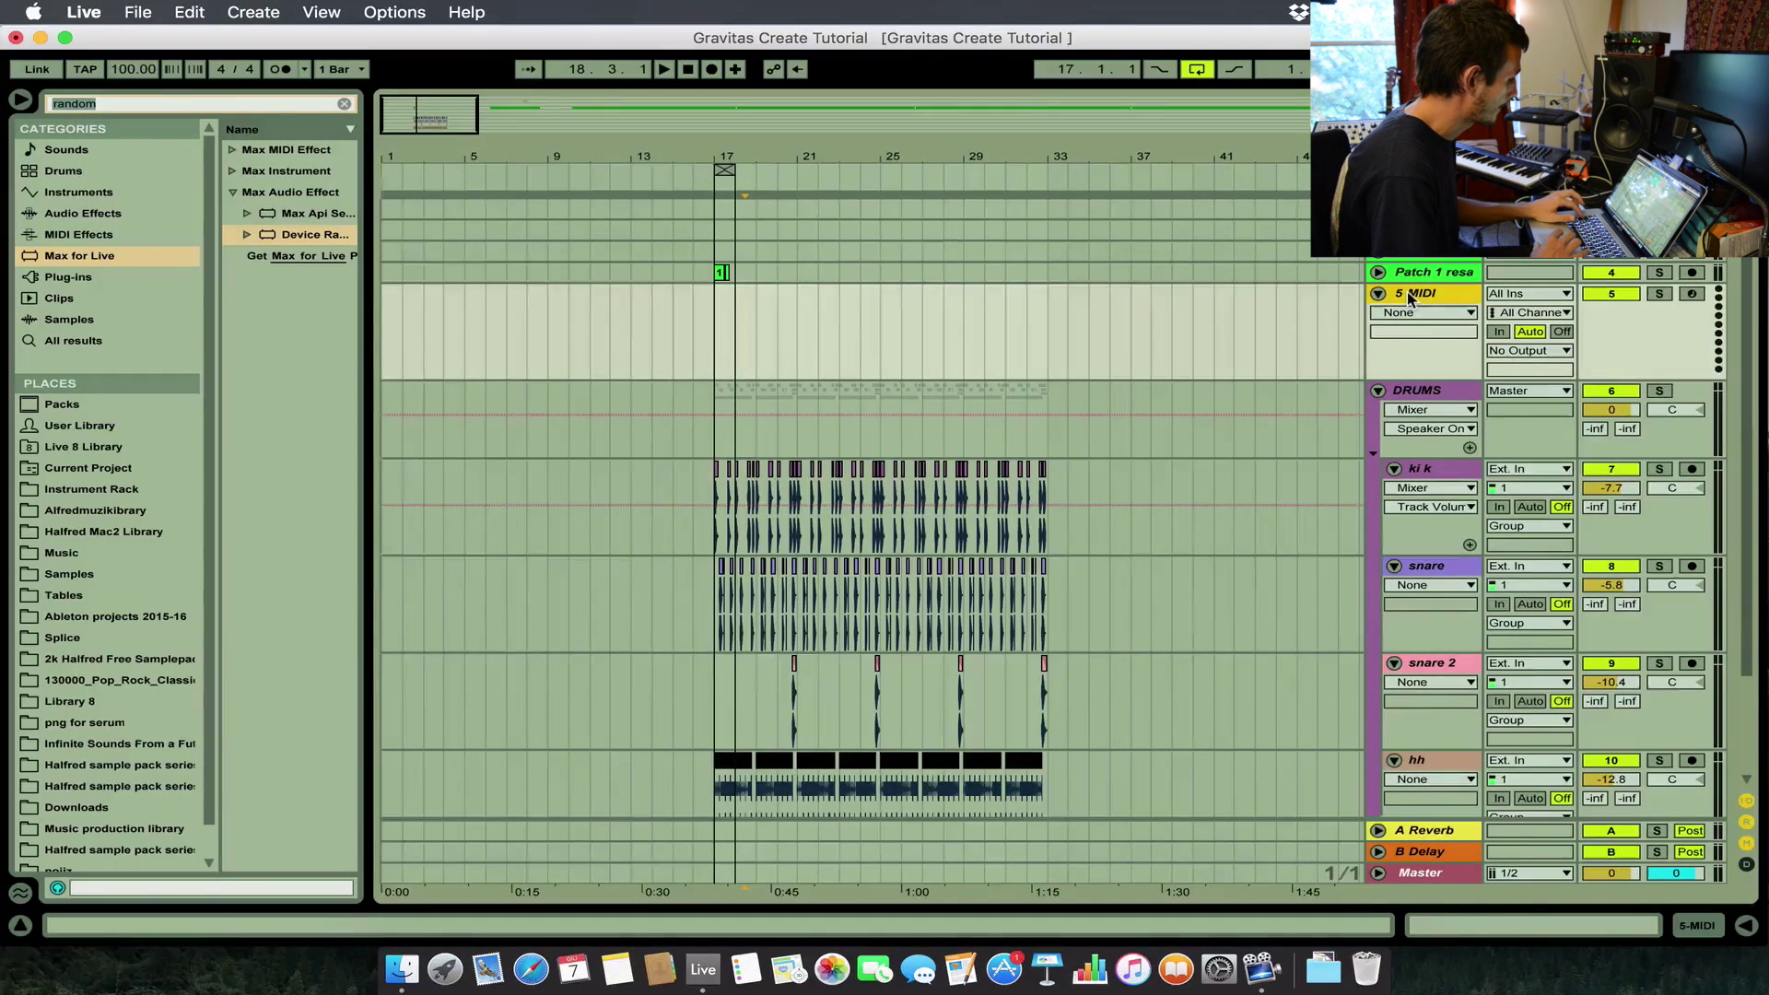
key("Tab")
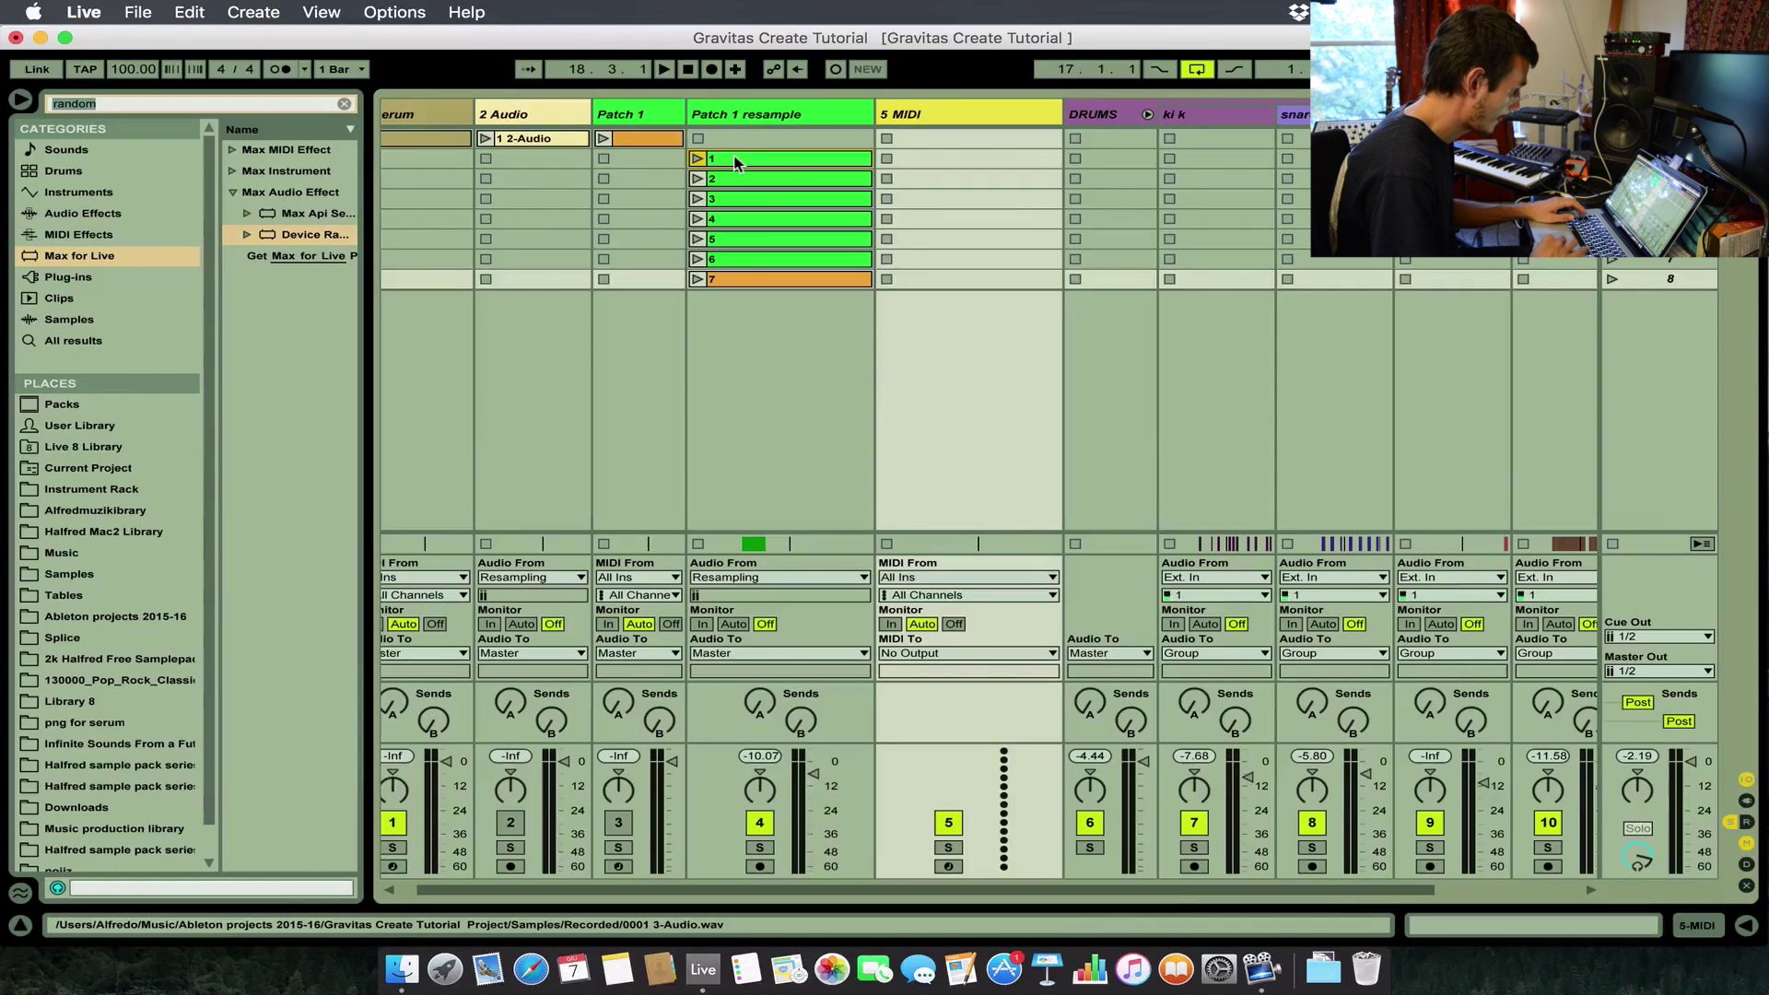
left_click(734, 198)
double_click(734, 219)
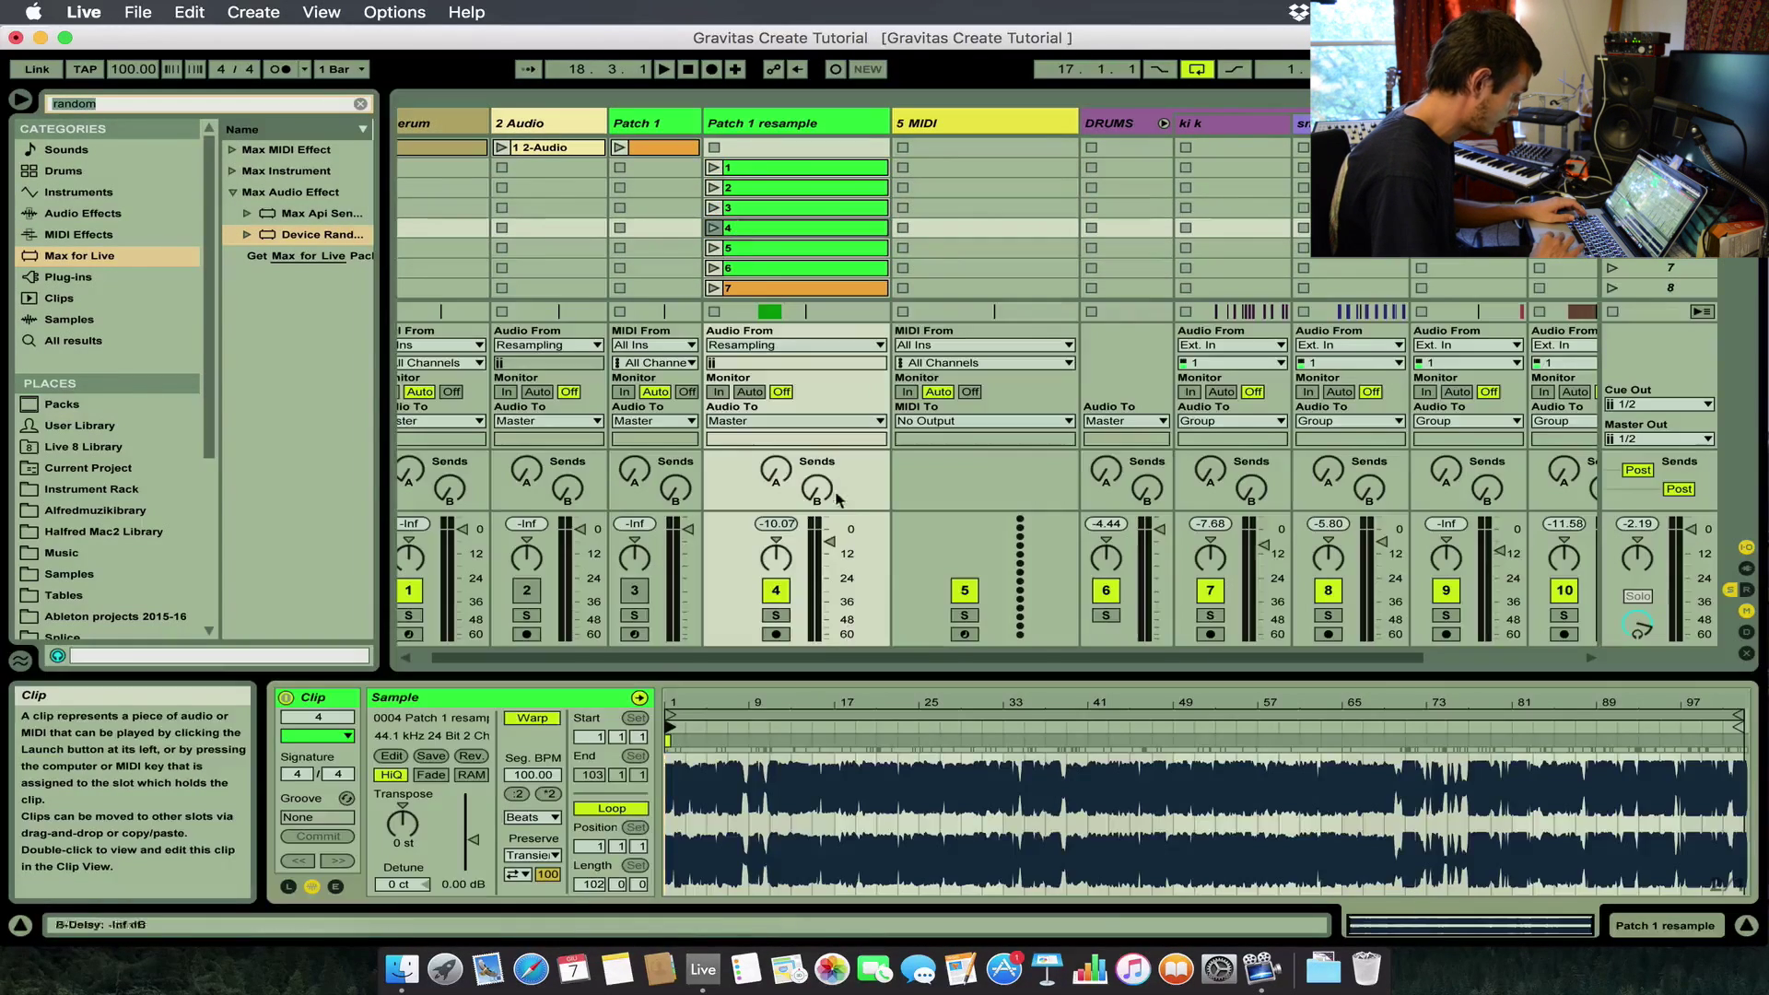
key("Tab")
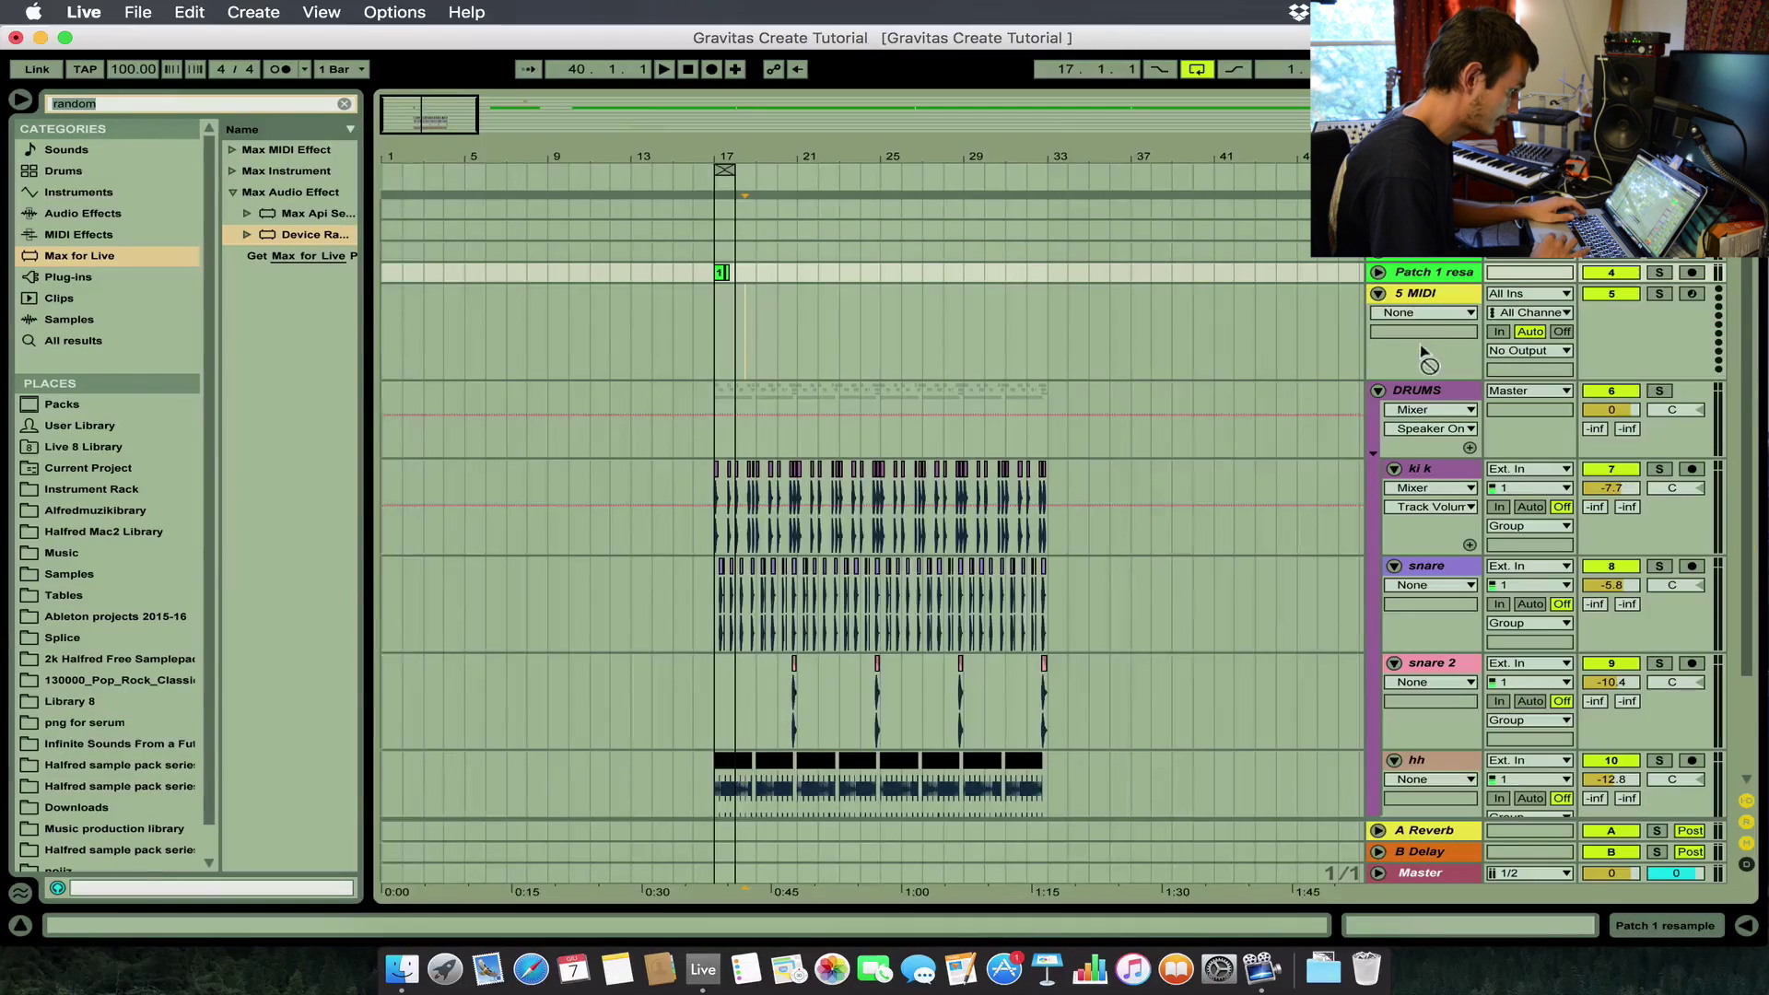
key("Tab")
left_click_drag(759, 227, 698, 809)
key("Tab")
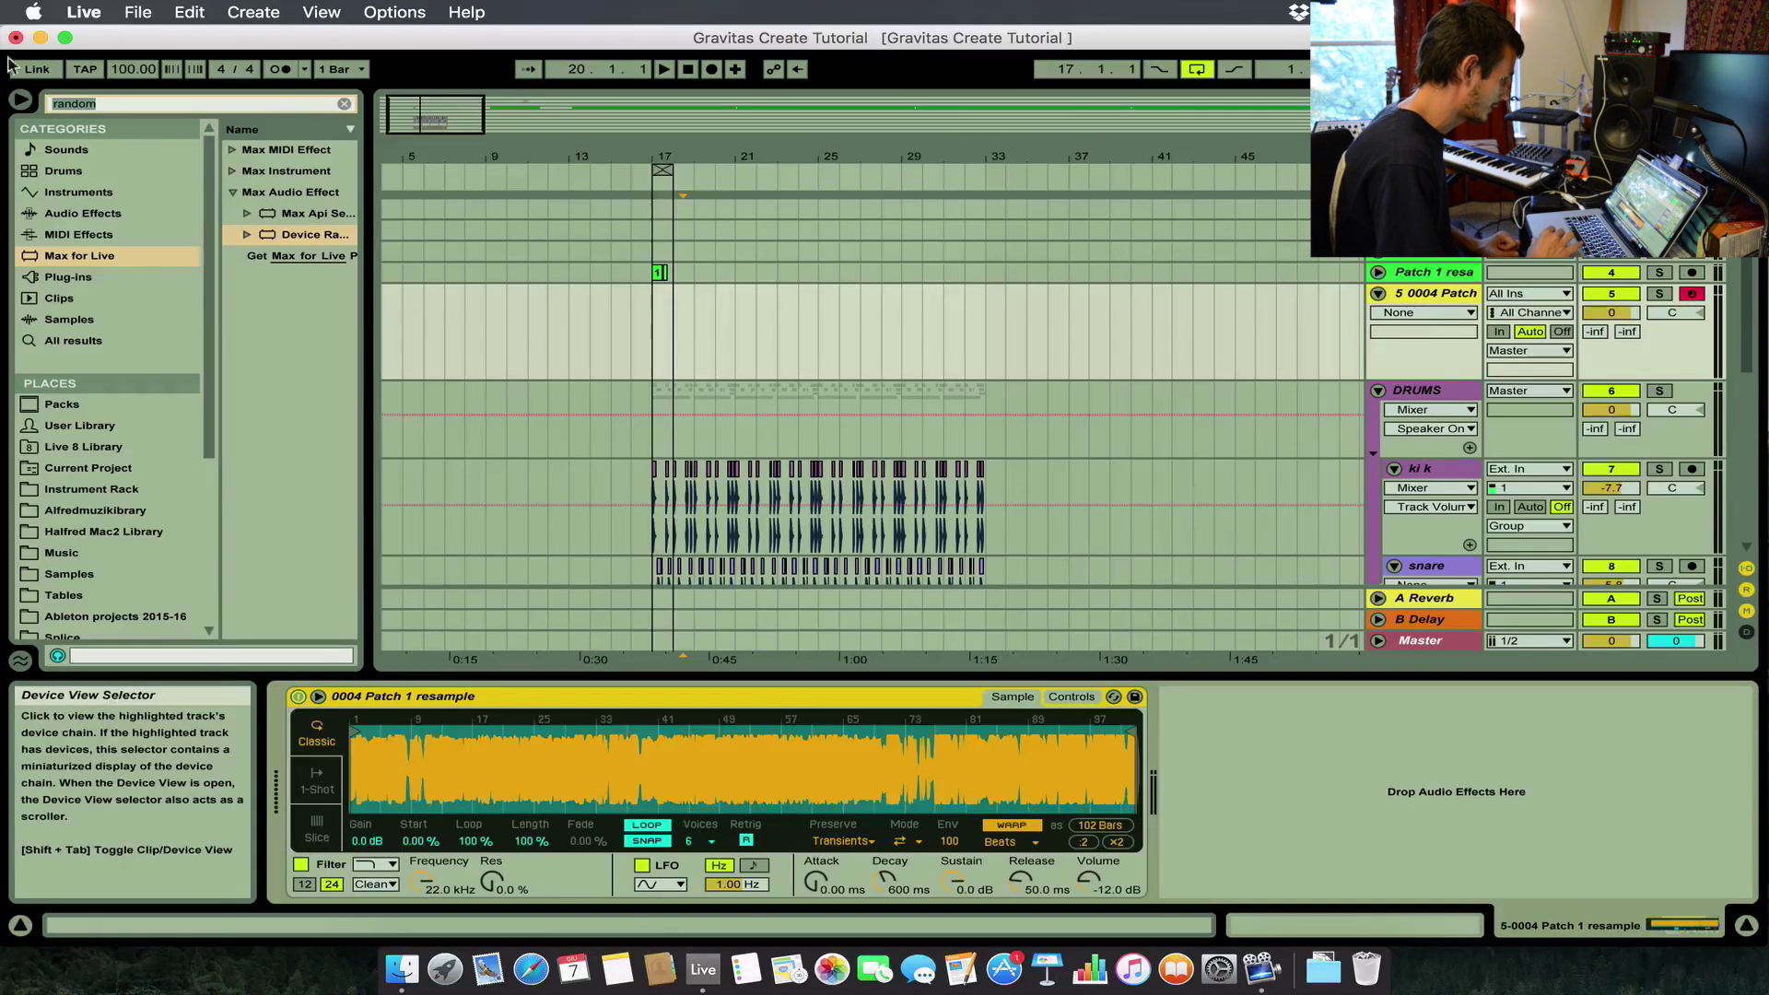
Search the Max for Live devices for "lfo" and widen the browser.
left_click(122, 104)
type("lfo")
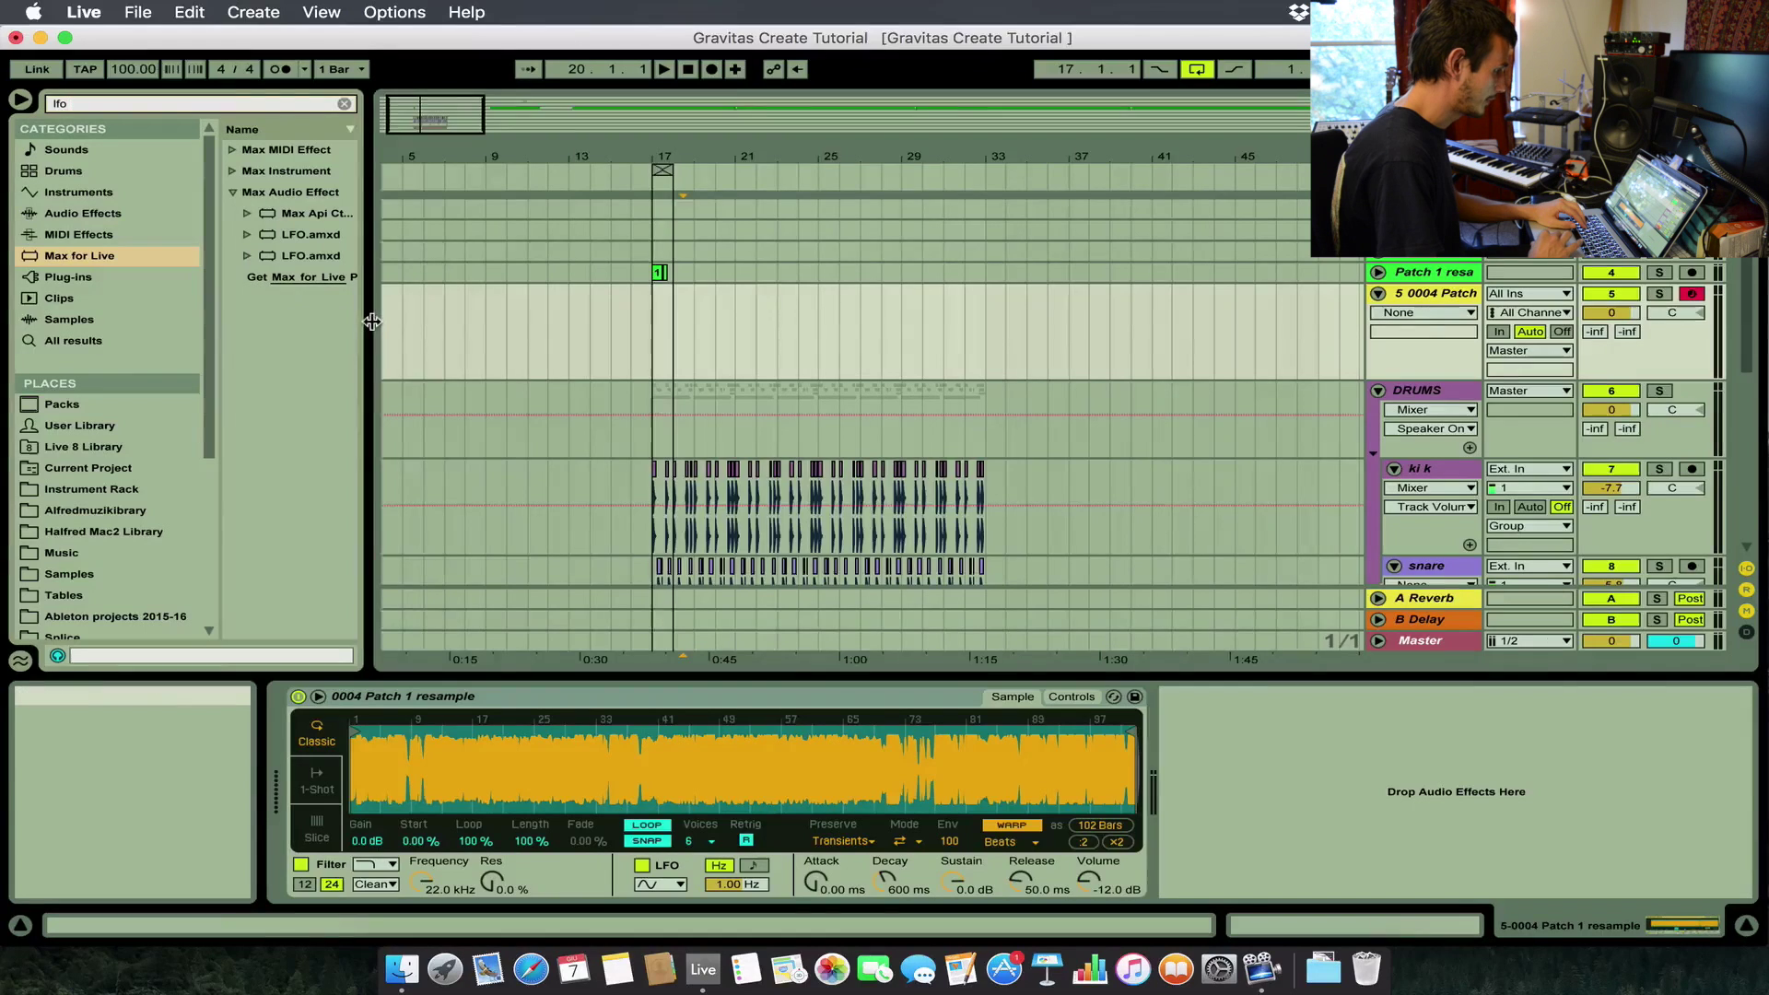
left_click_drag(366, 317, 502, 332)
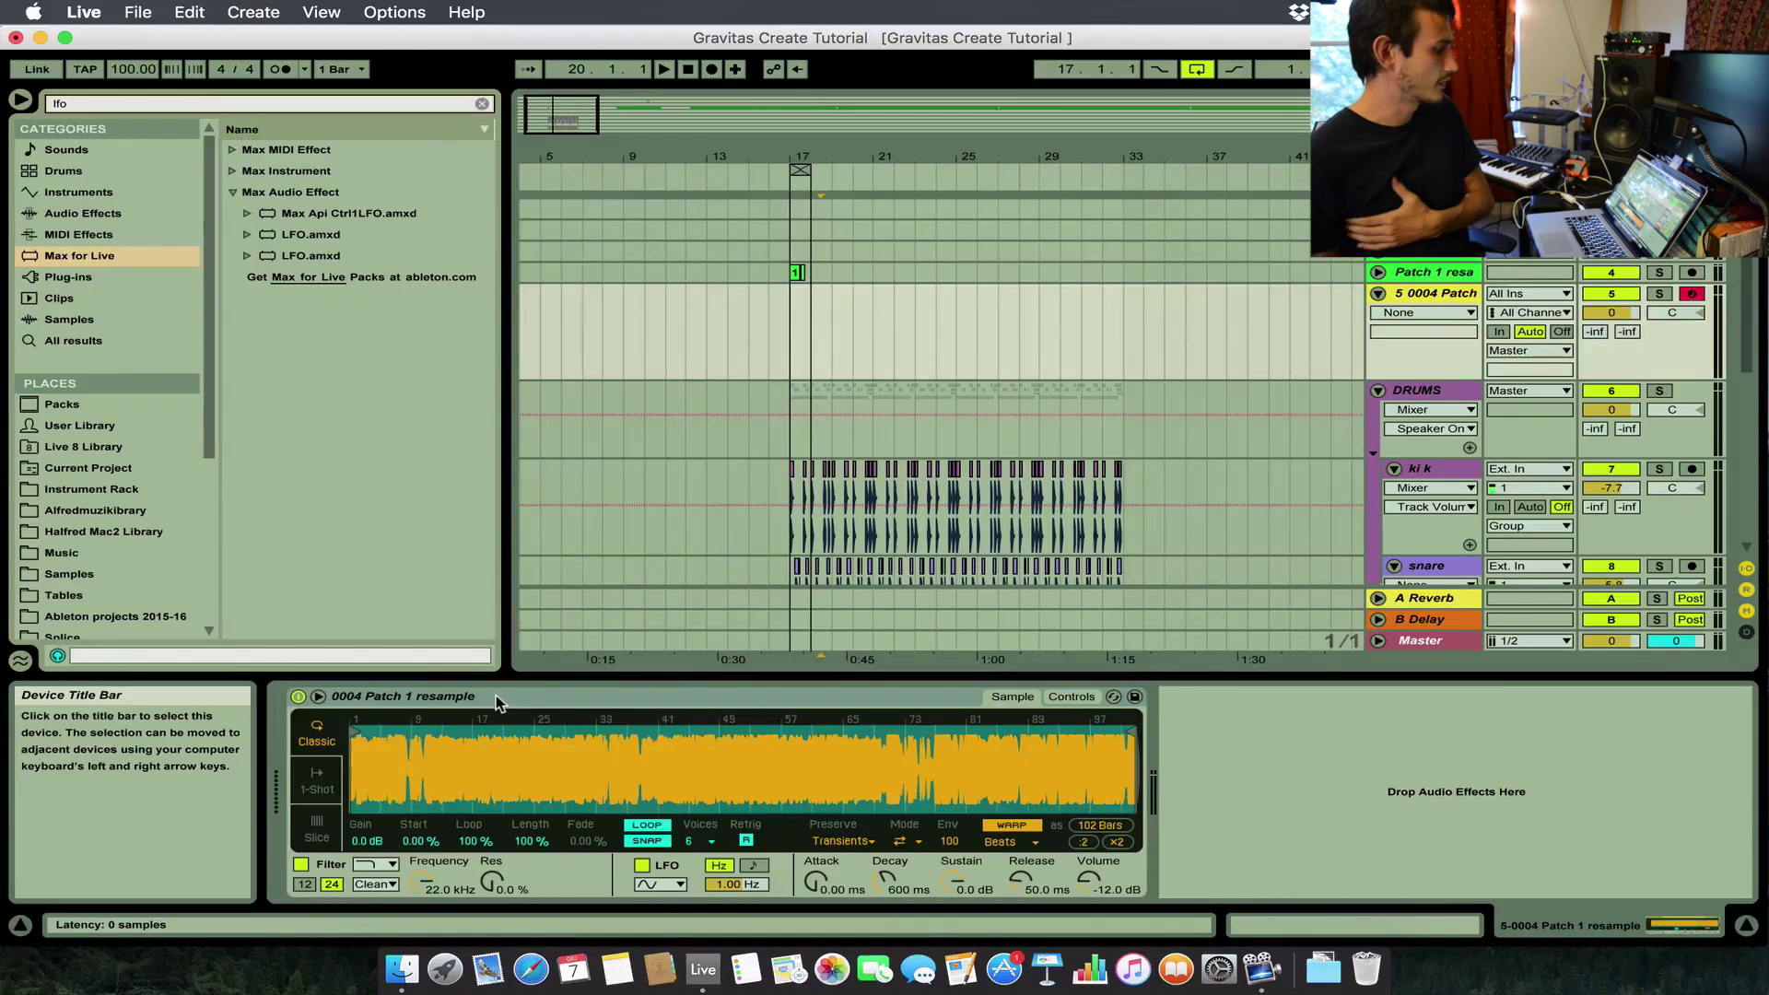
Set the Simpler's sample start to 0.78 % and add the LFO.amxd audio effect after it.
left_click(415, 841)
mouse_move(415, 841)
left_mouse_down()
mouse_move(415, 814)
mouse_move(415, 840)
left_mouse_up()
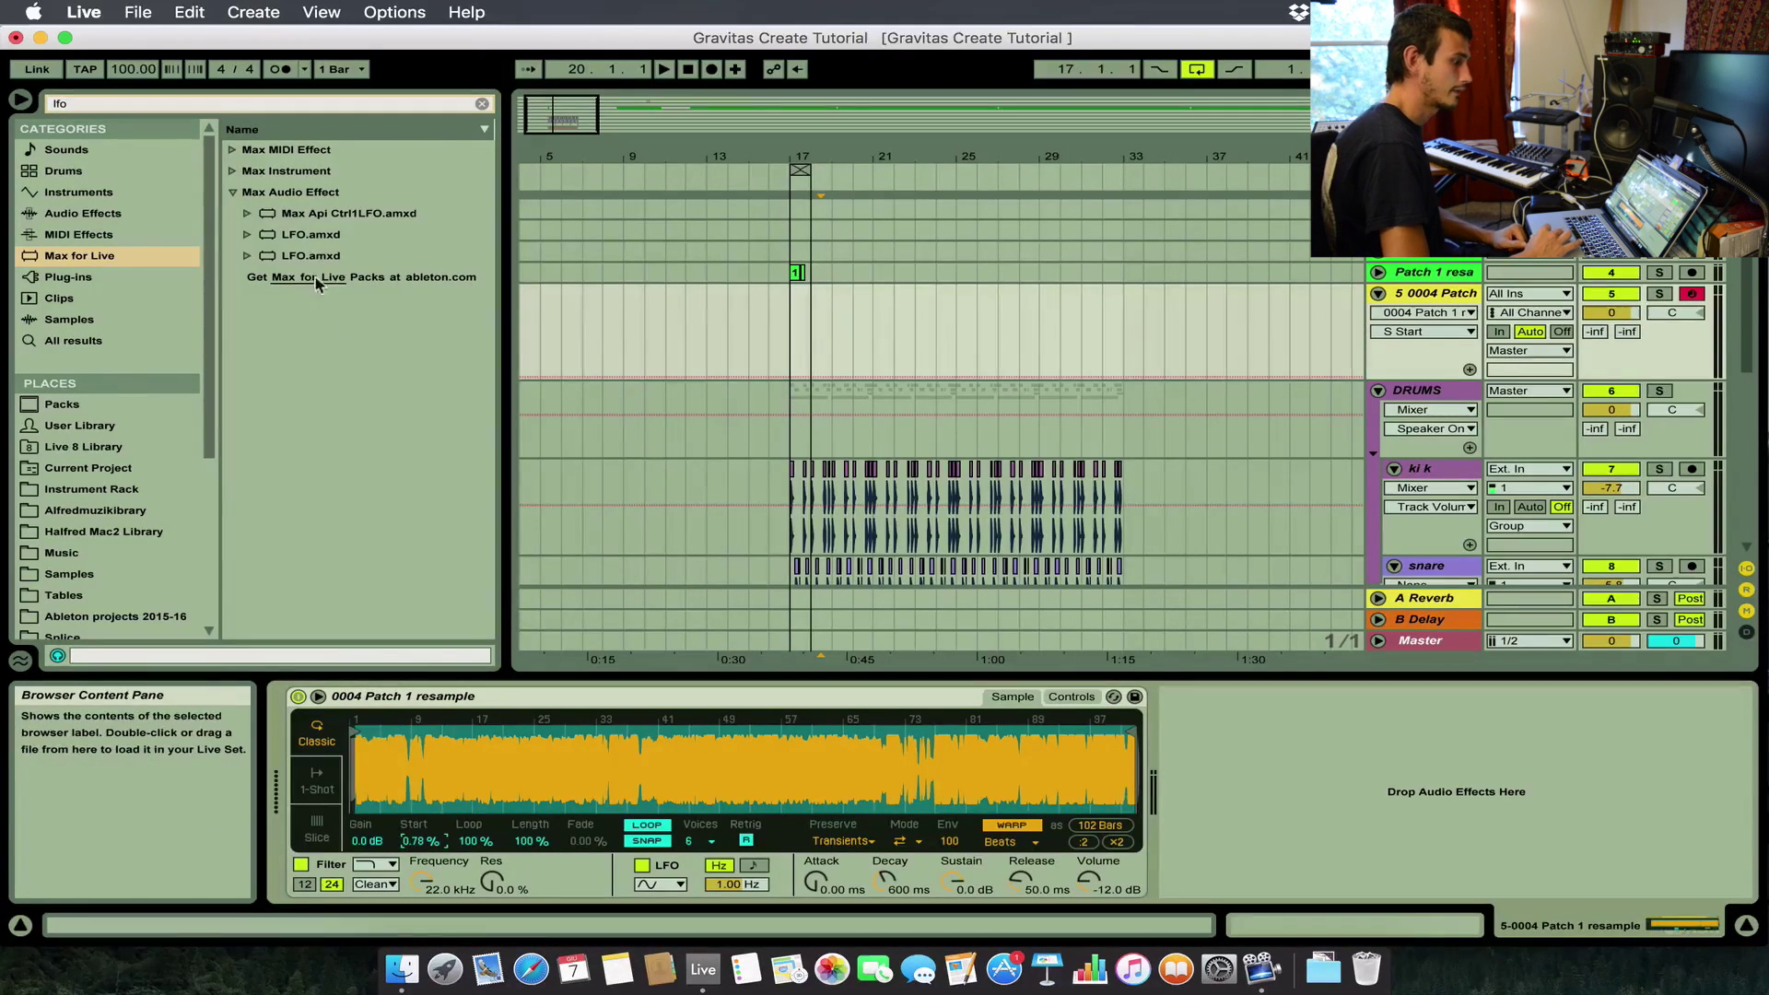
left_click_drag(295, 230, 857, 442)
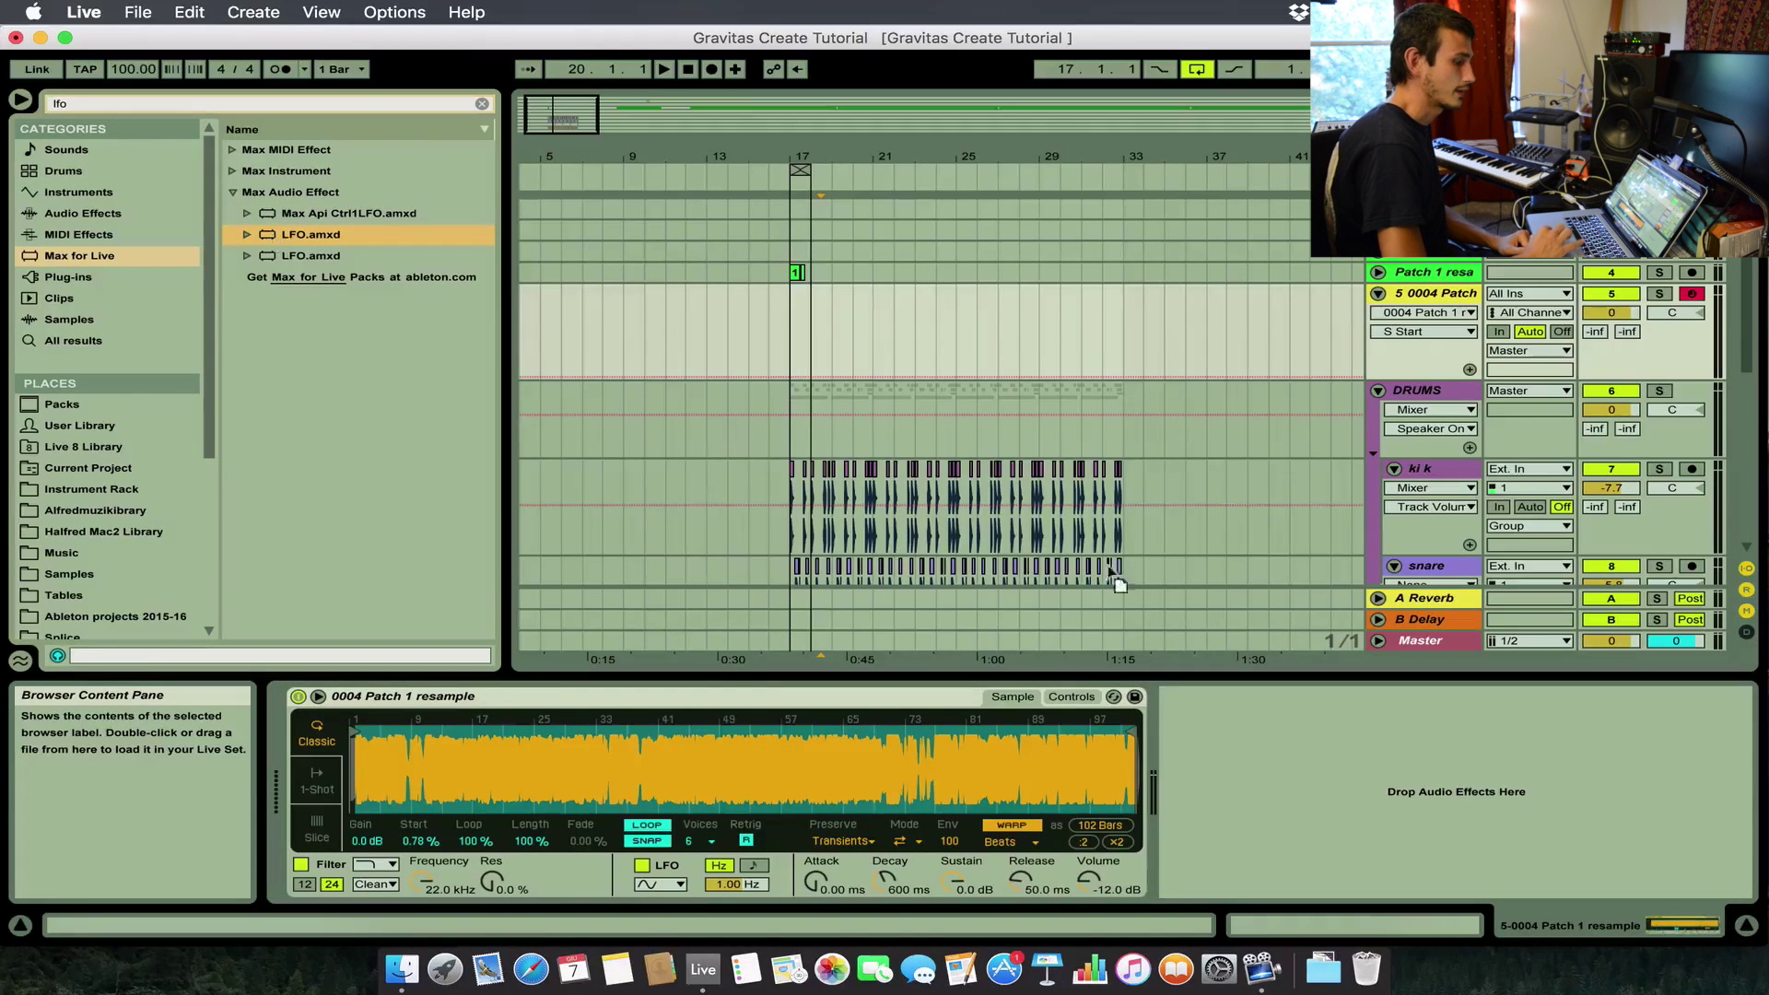
left_click_drag(1343, 812, 1343, 812)
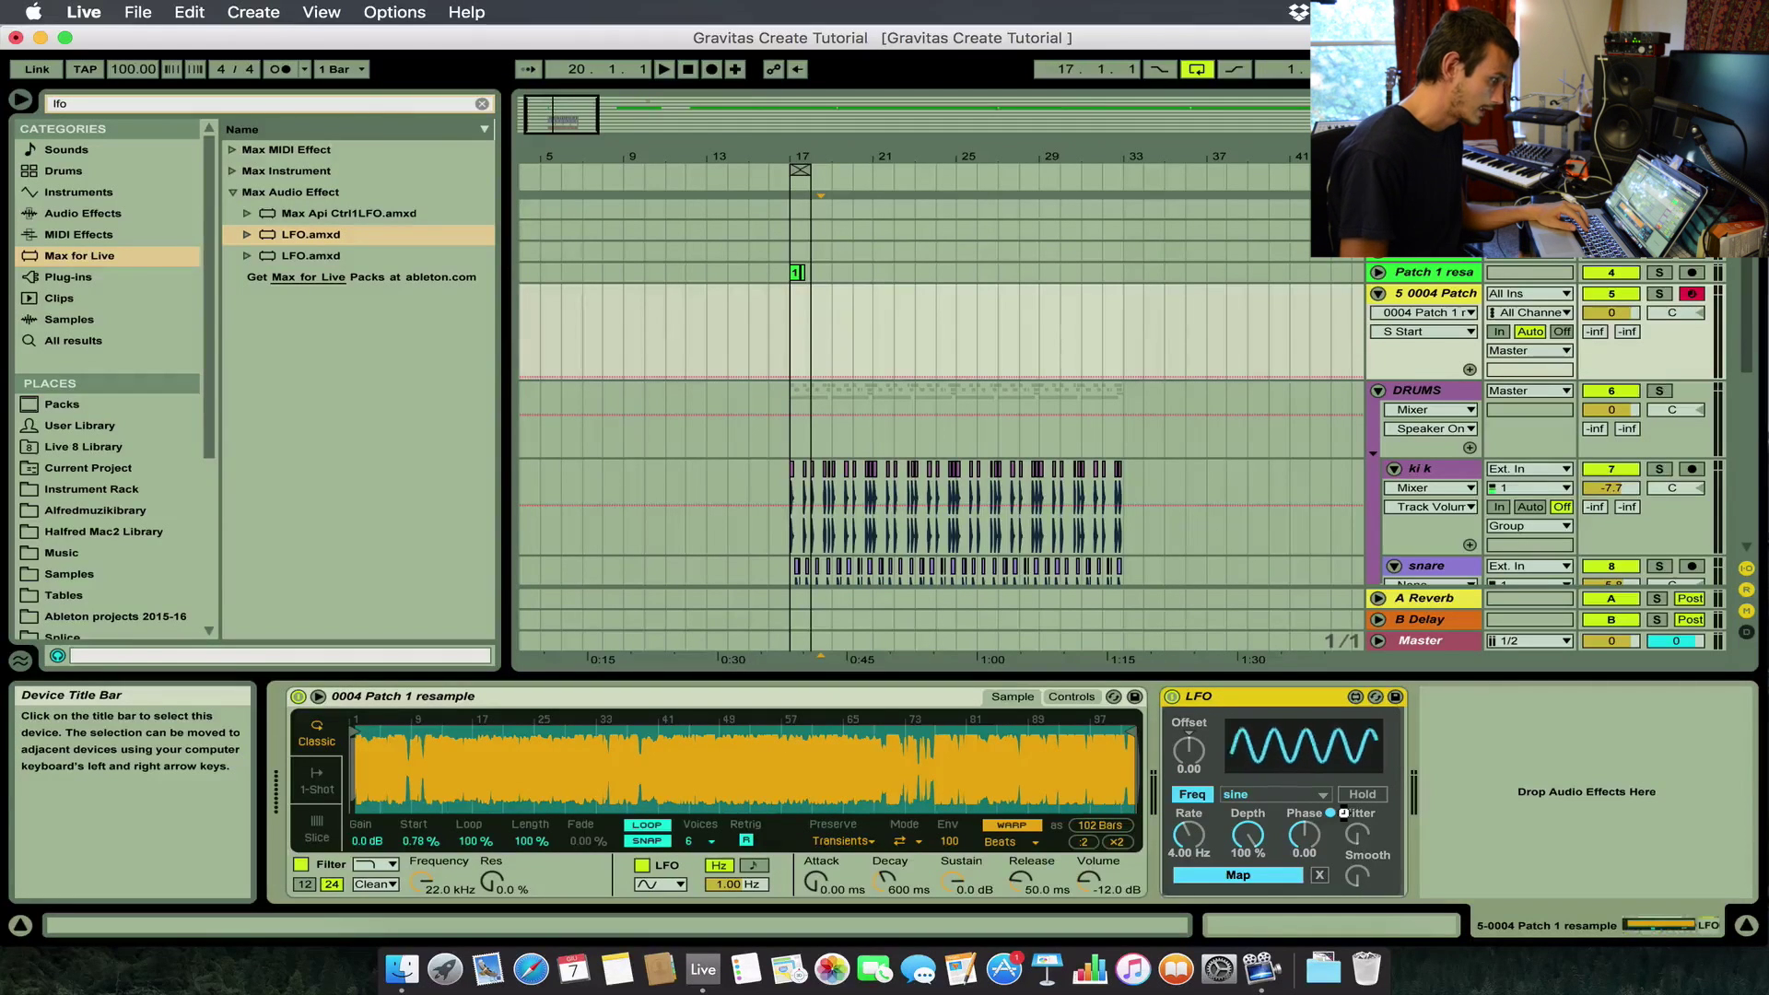
left_click_drag(870, 155, 865, 284)
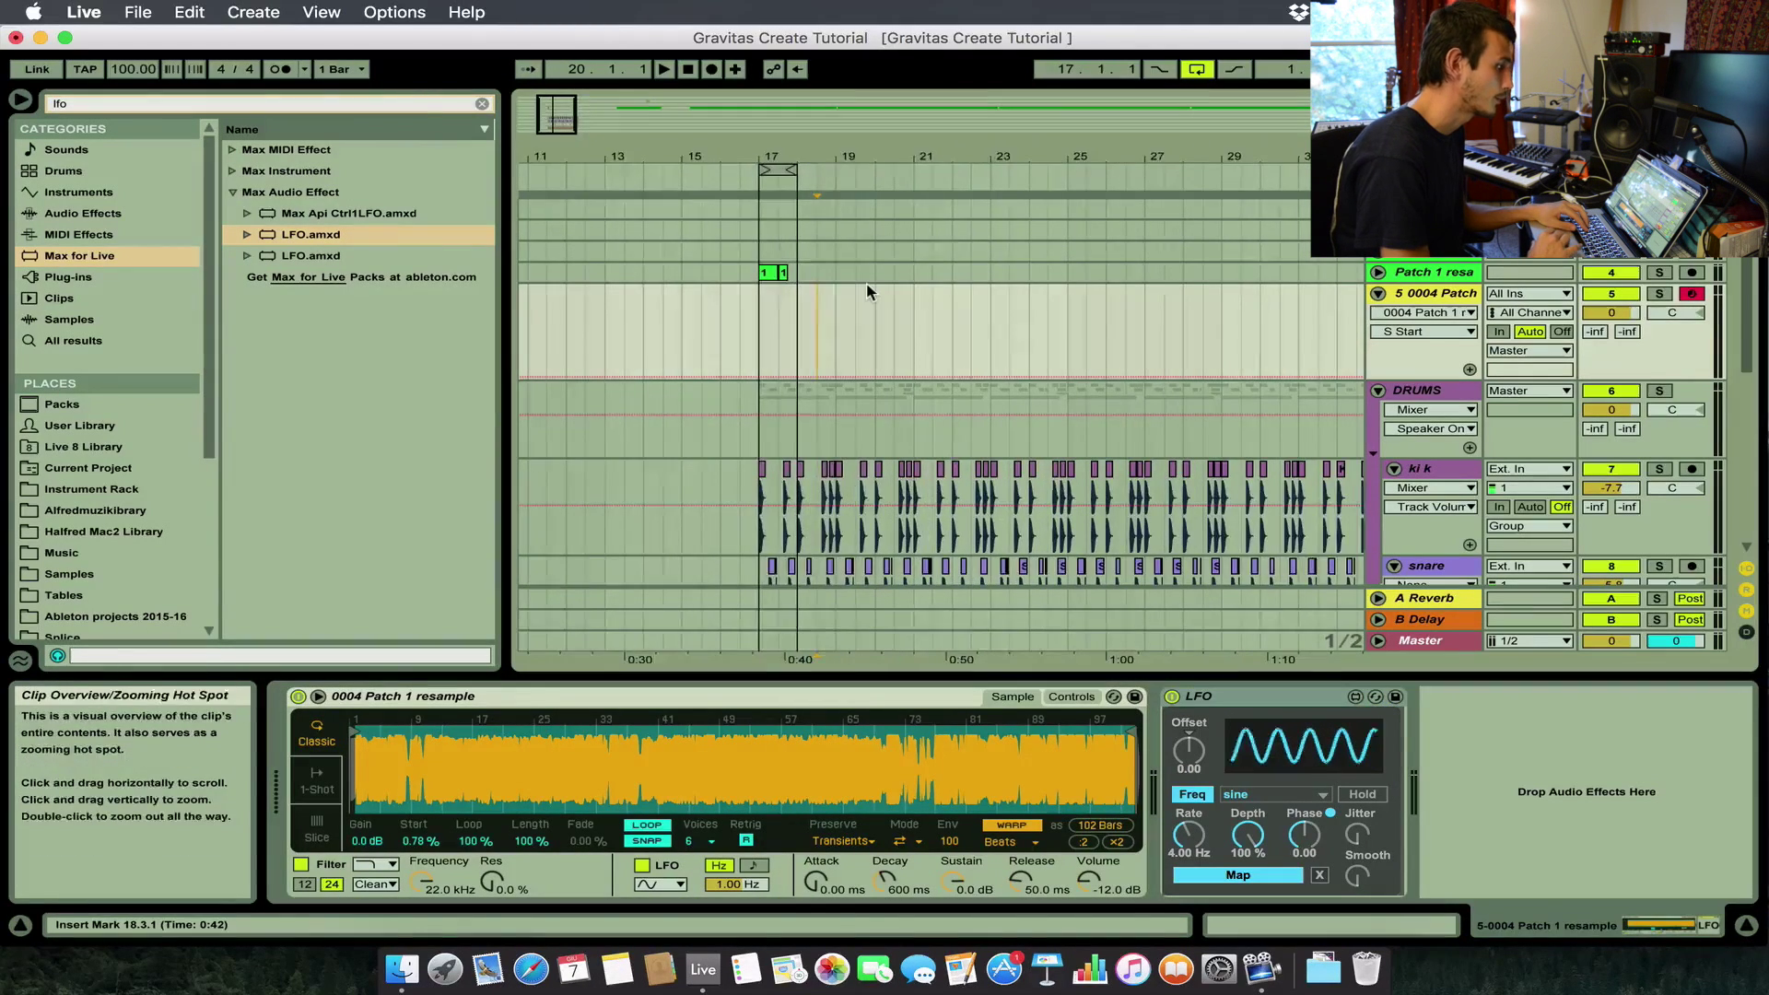
scroll(866, 284, "left", 3)
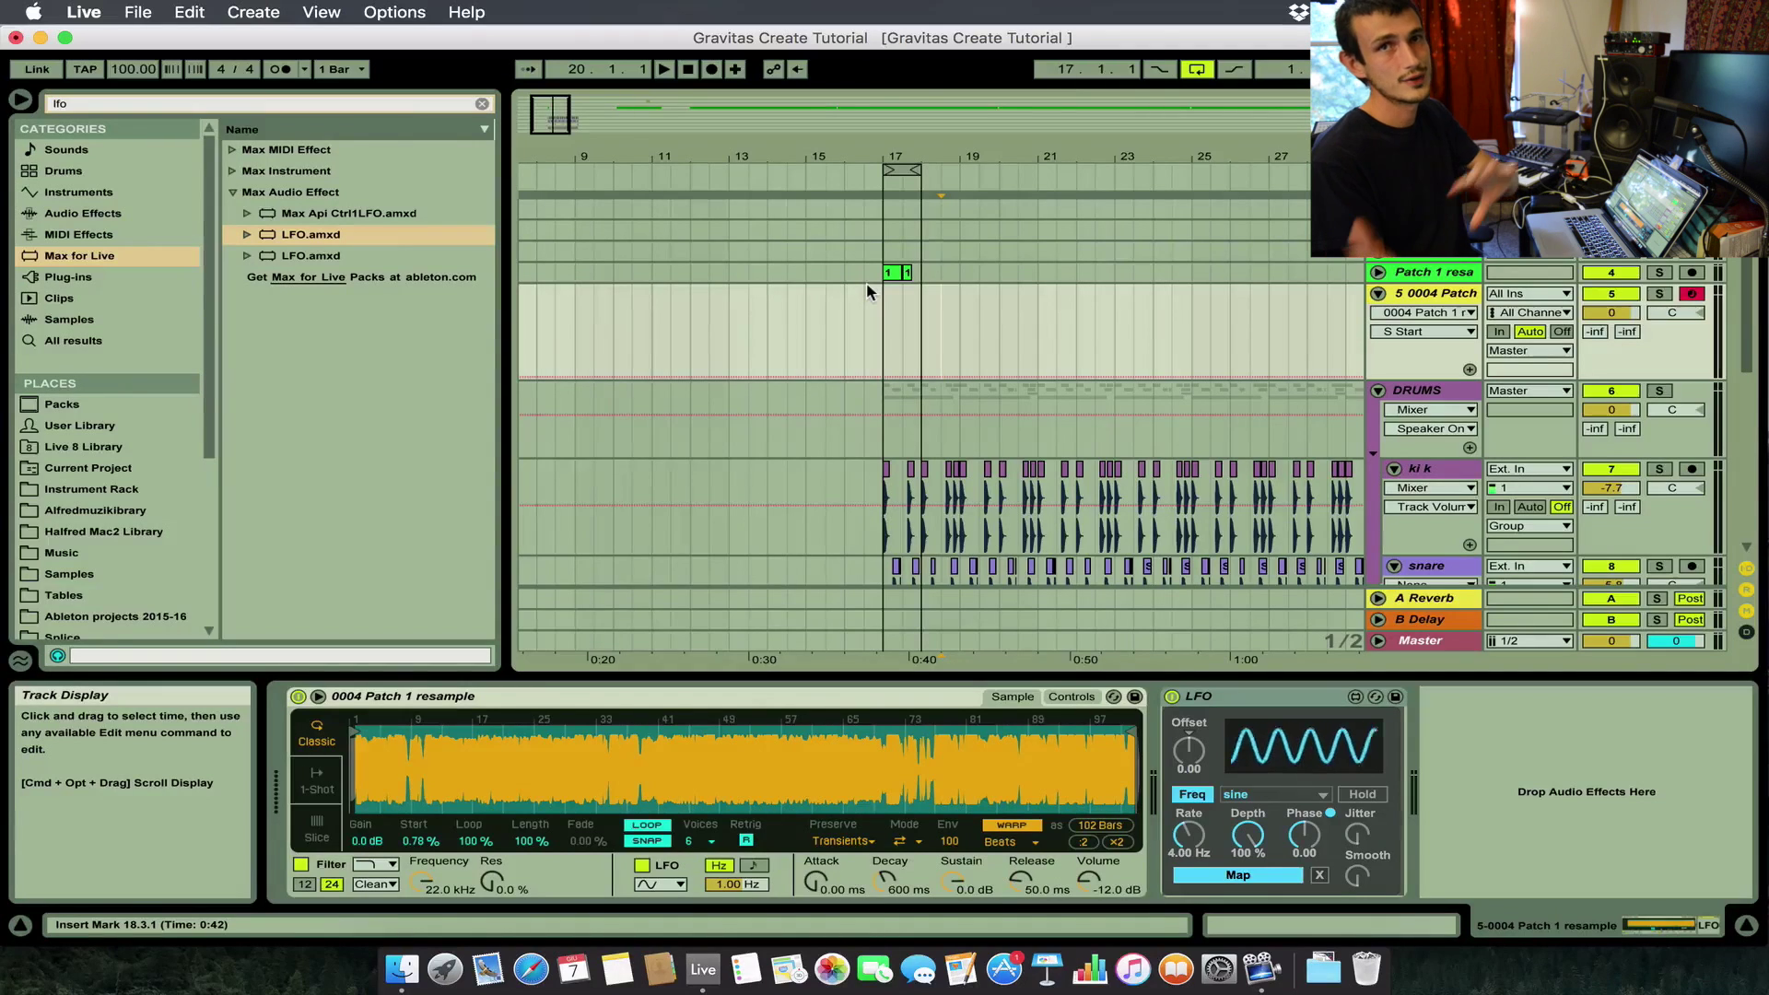
left_click_drag(550, 107, 547, 161)
scroll(770, 289, "right", 2)
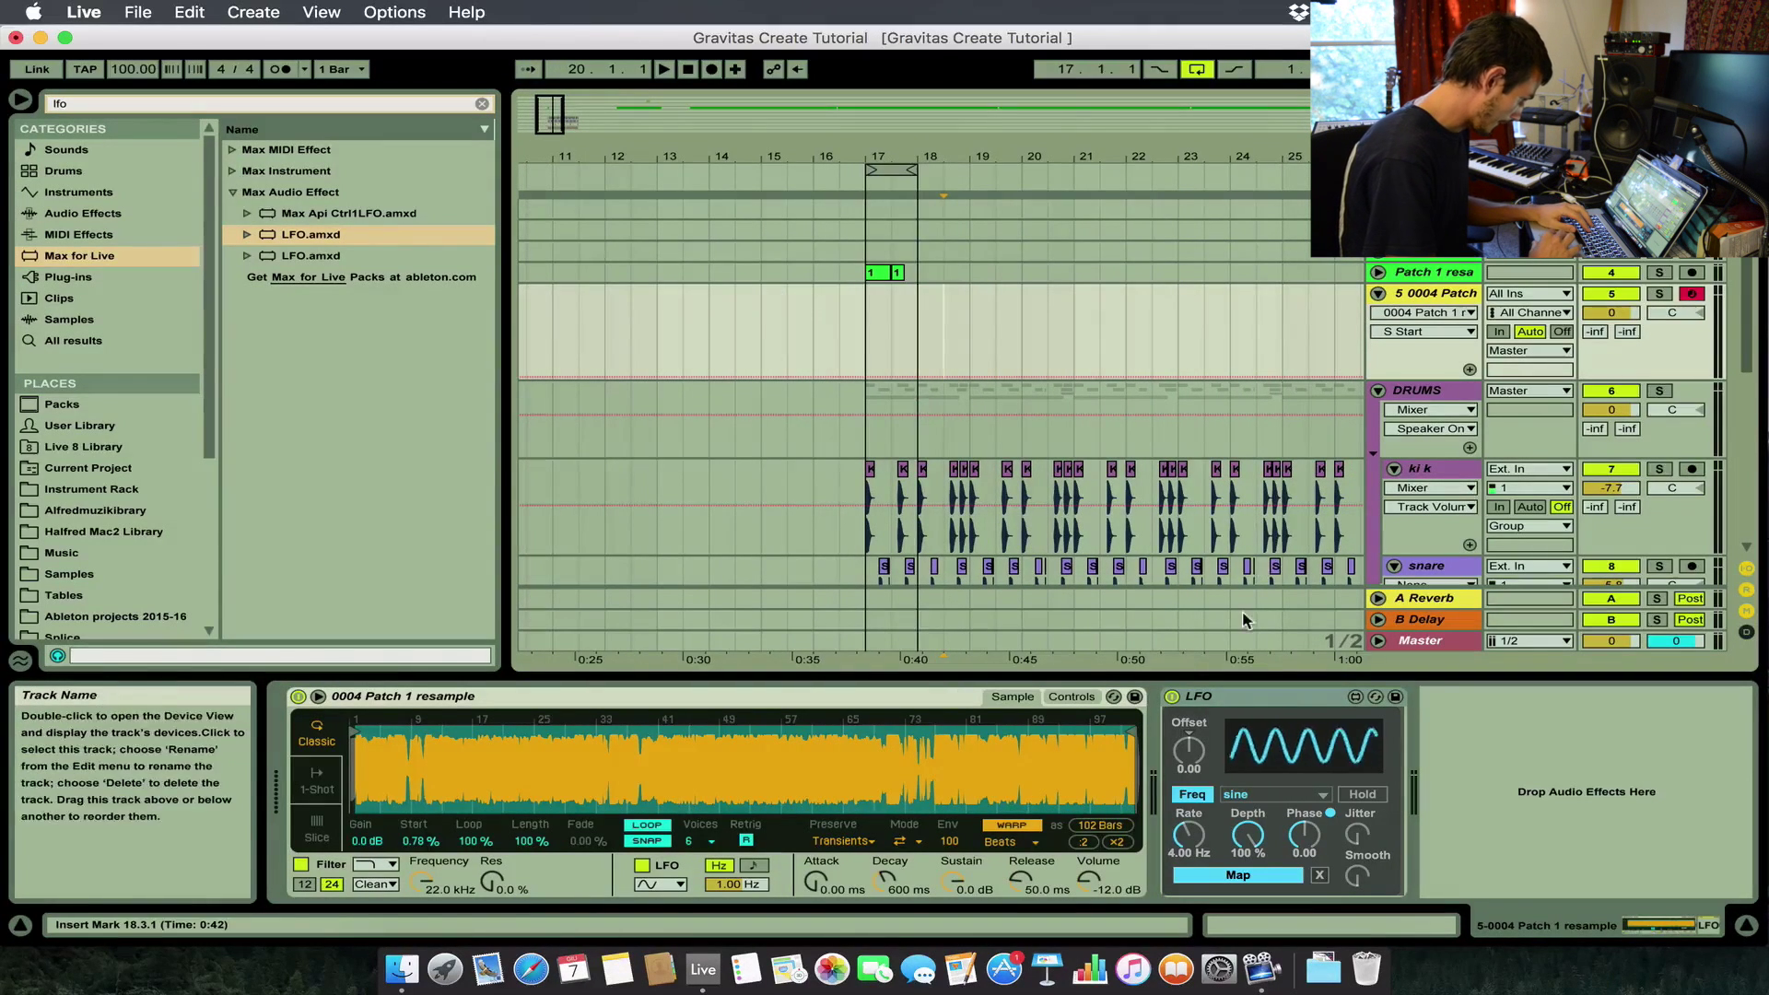
key("x")
key("z")
Duplicate the LFO device twice so three LFOs follow the Simpler.
left_click(1237, 702)
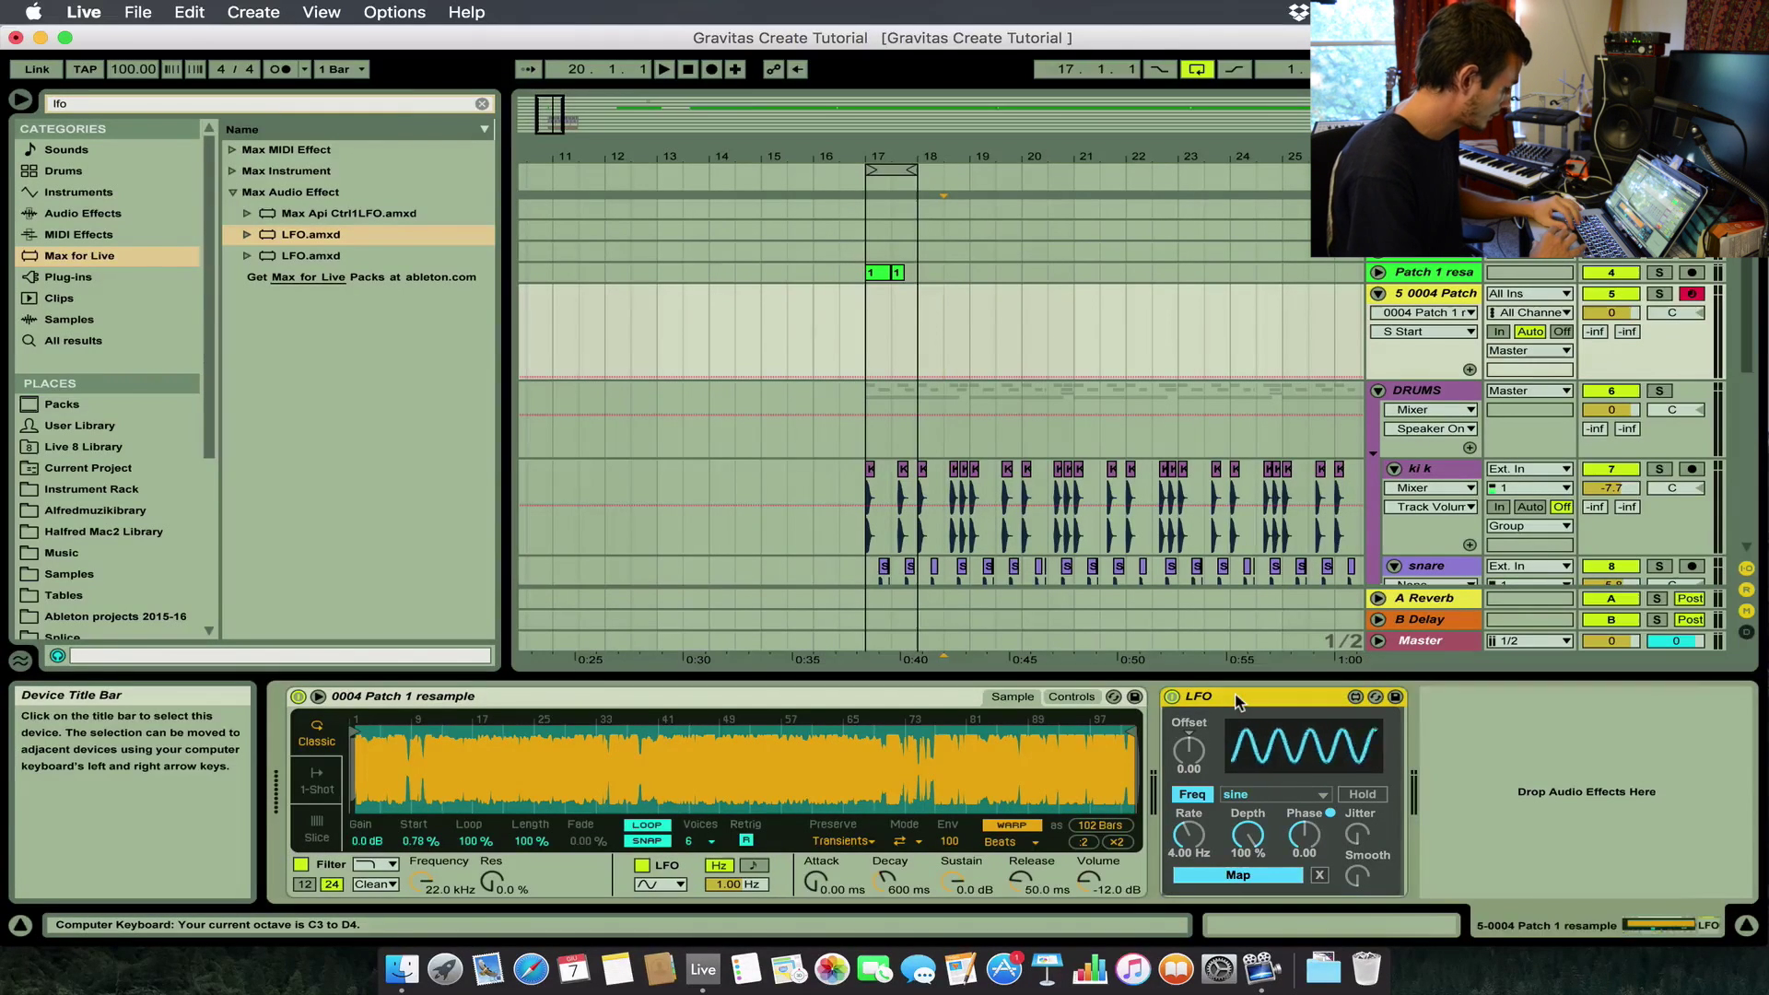
key("super+d")
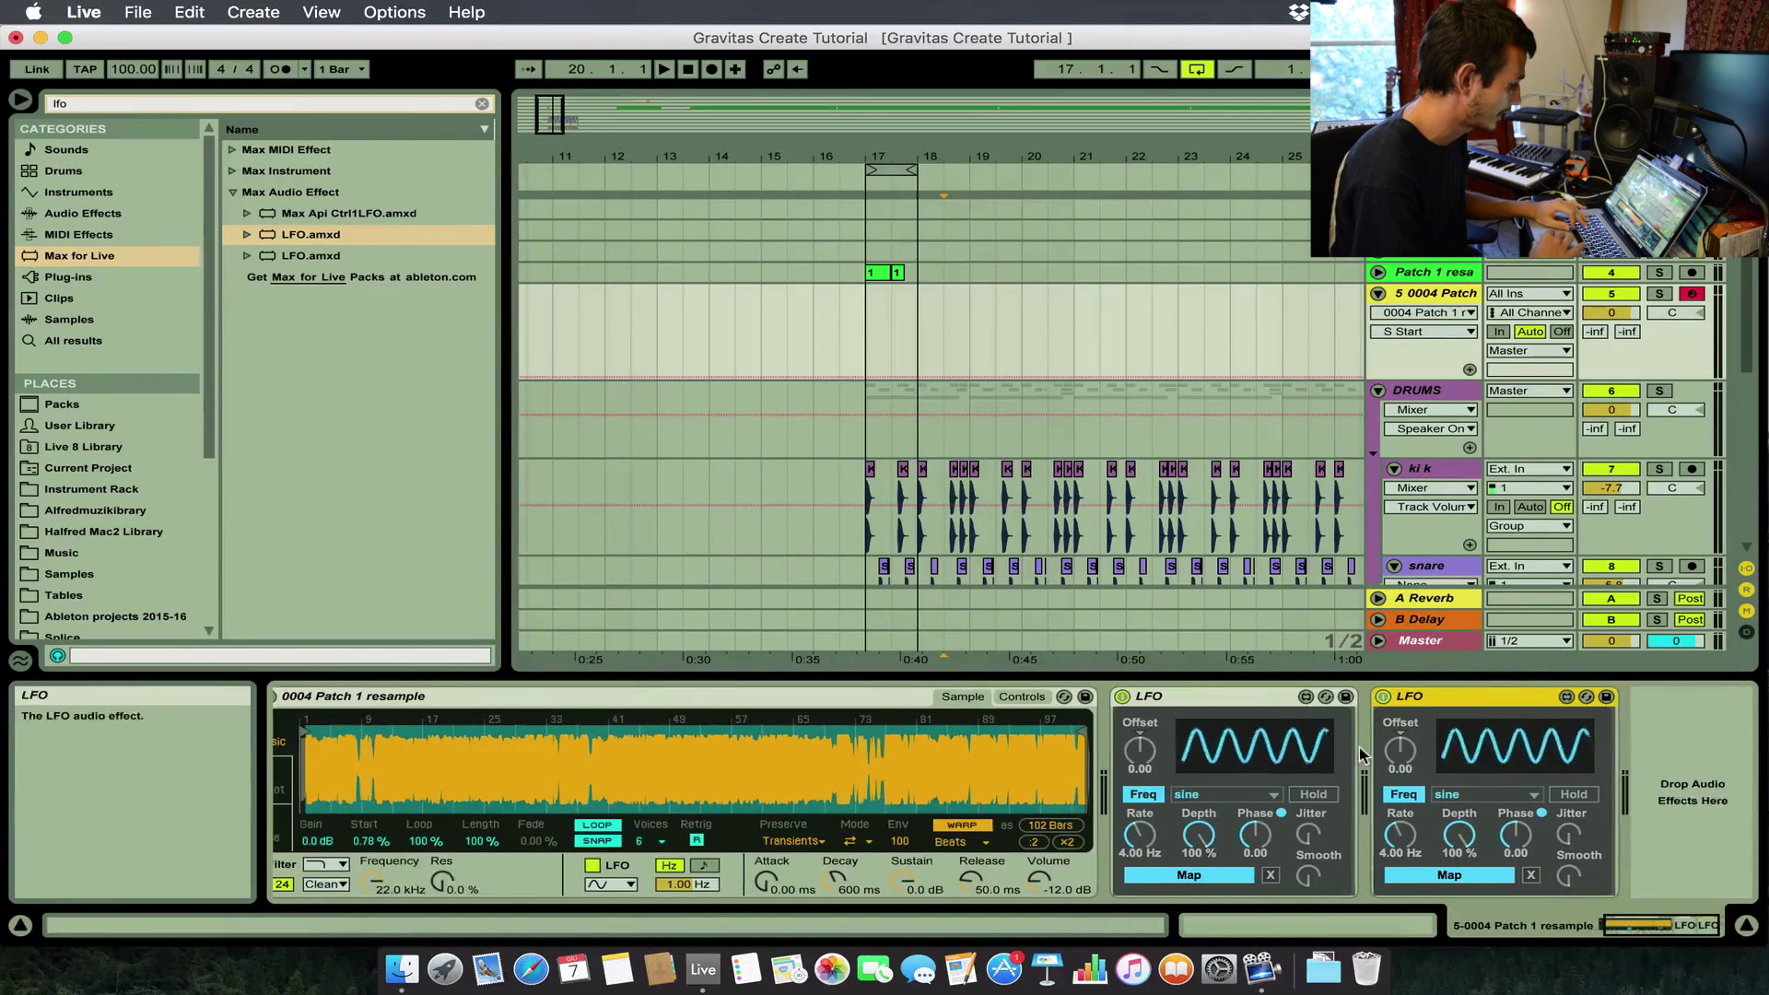
key("super+d")
scroll(1362, 756, "left", 4)
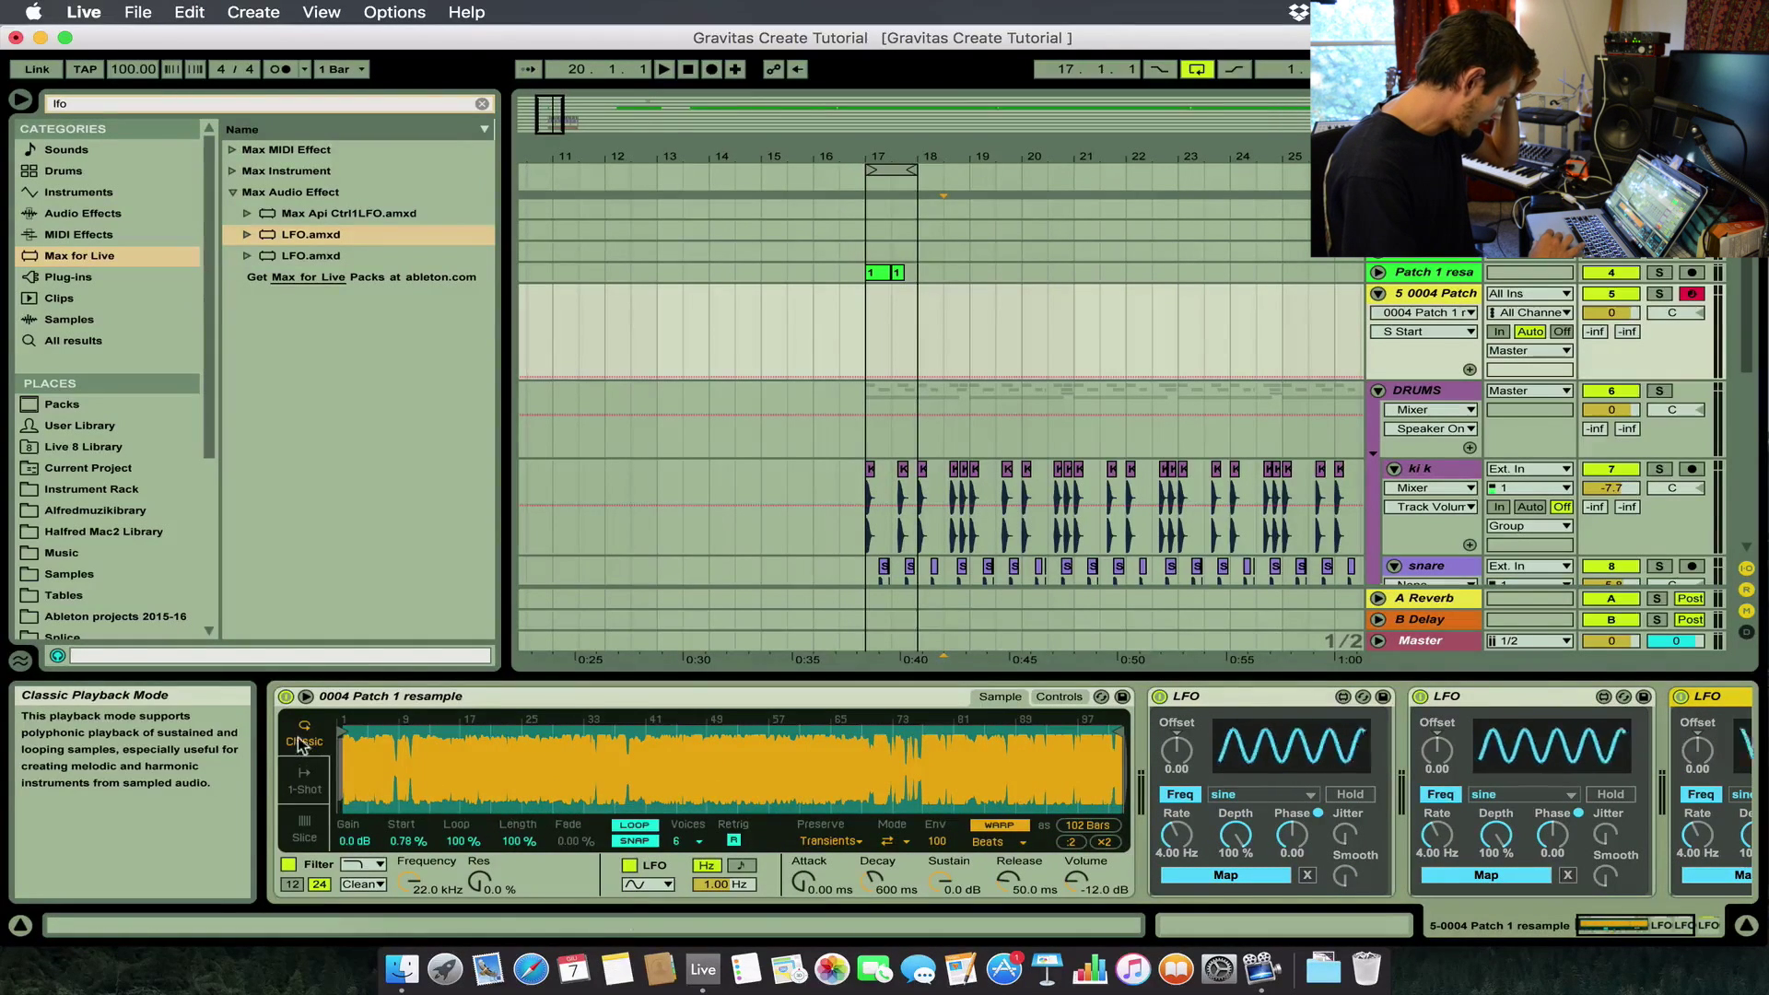
Map the first LFO to the Simpler's sample start and lower the LFO rate to 0.17 Hz.
left_click(1222, 876)
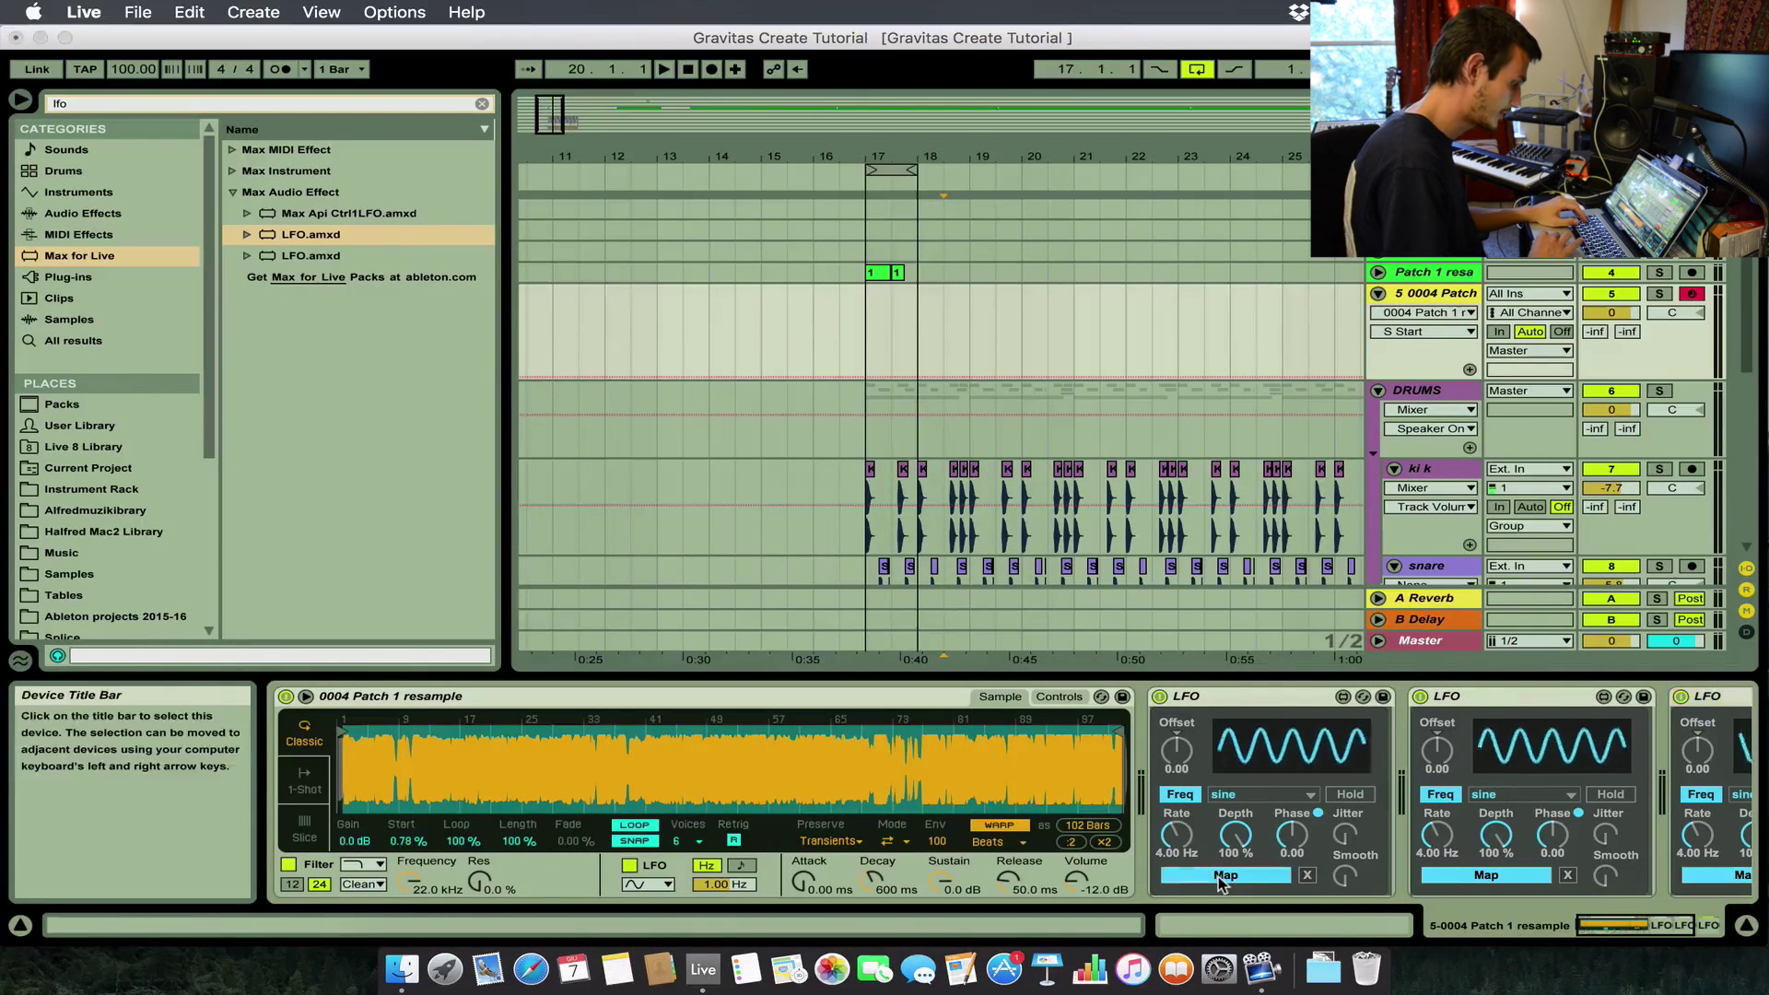
left_click(408, 841)
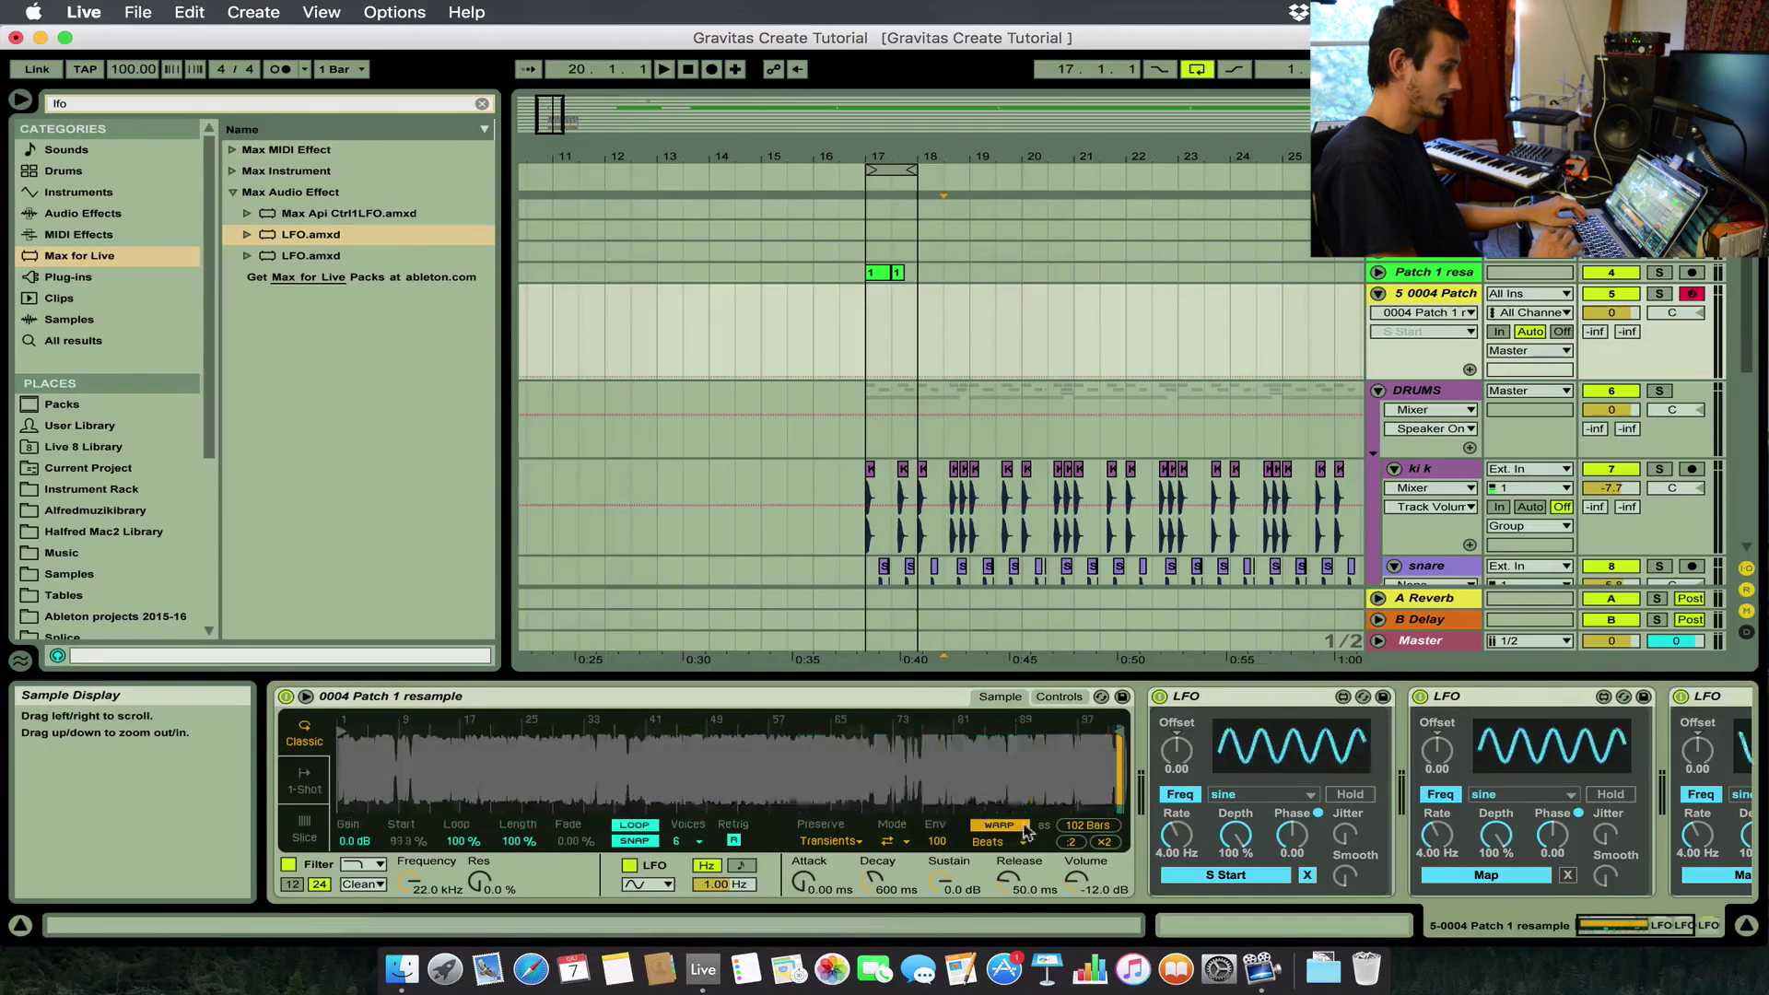
left_click_drag(1176, 836, 1177, 857)
left_click_drag(1173, 842, 1173, 859)
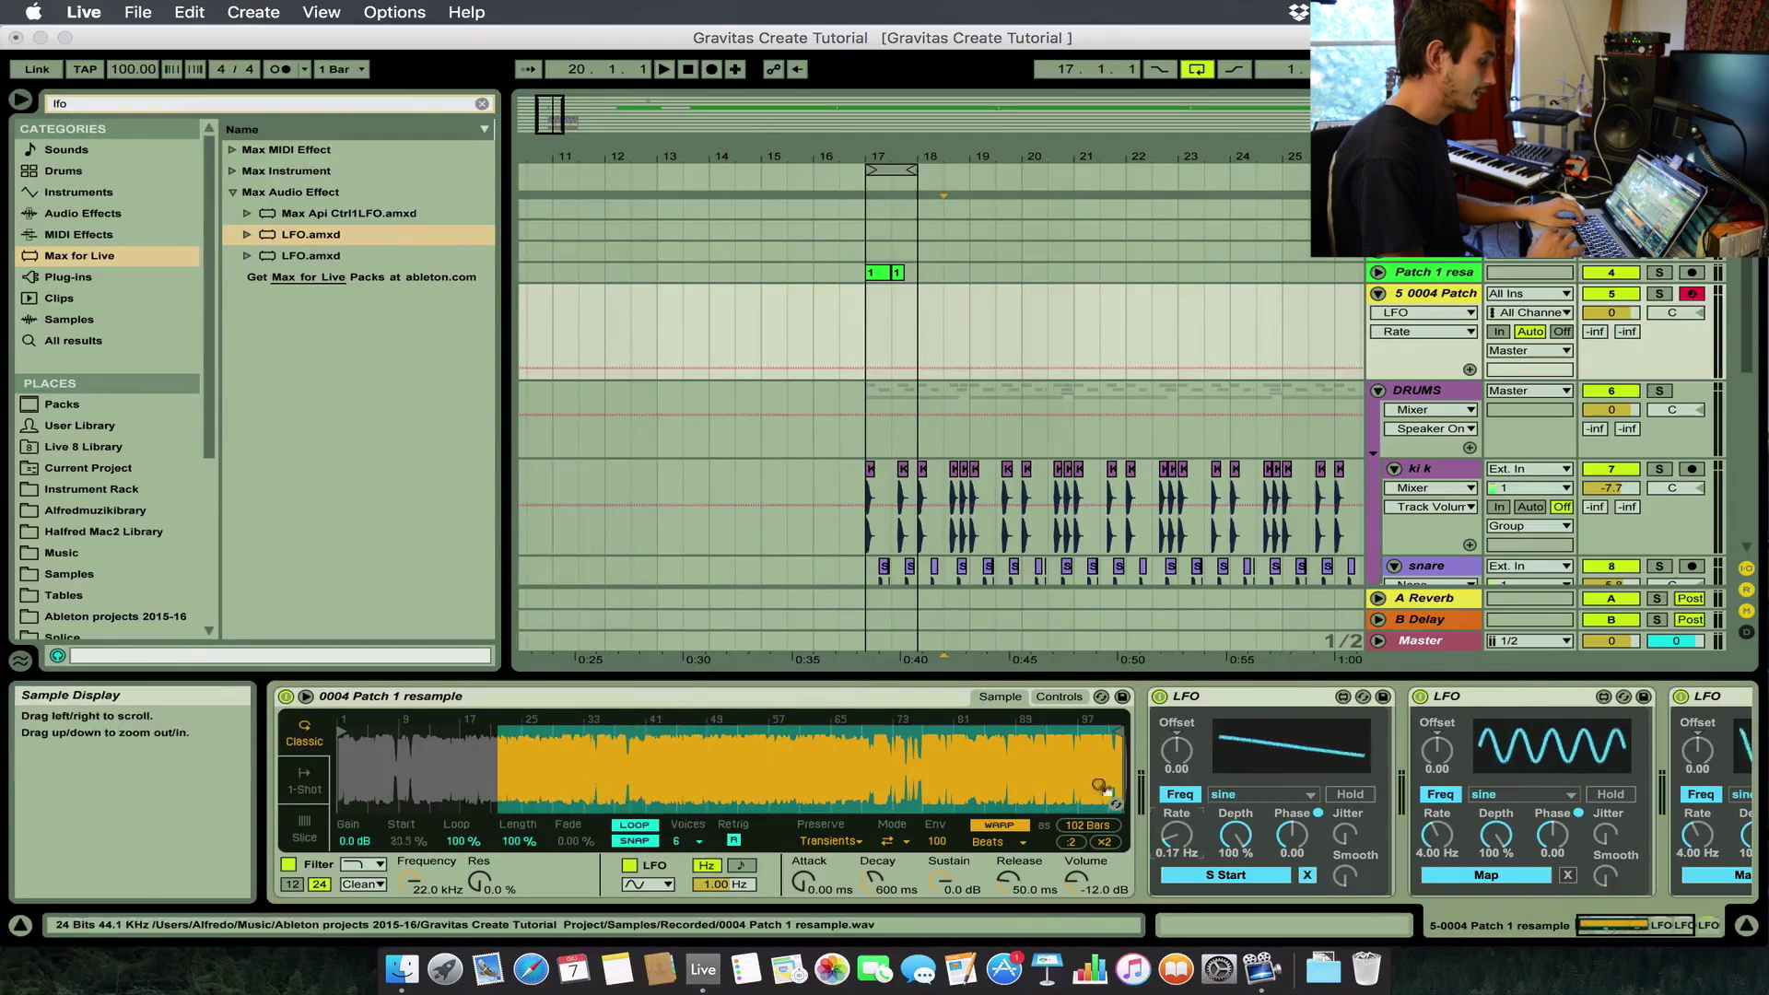
Switch the first LFO to the random shape, increase its smoothing, and set its rate to 0.90 Hz.
left_click(1237, 793)
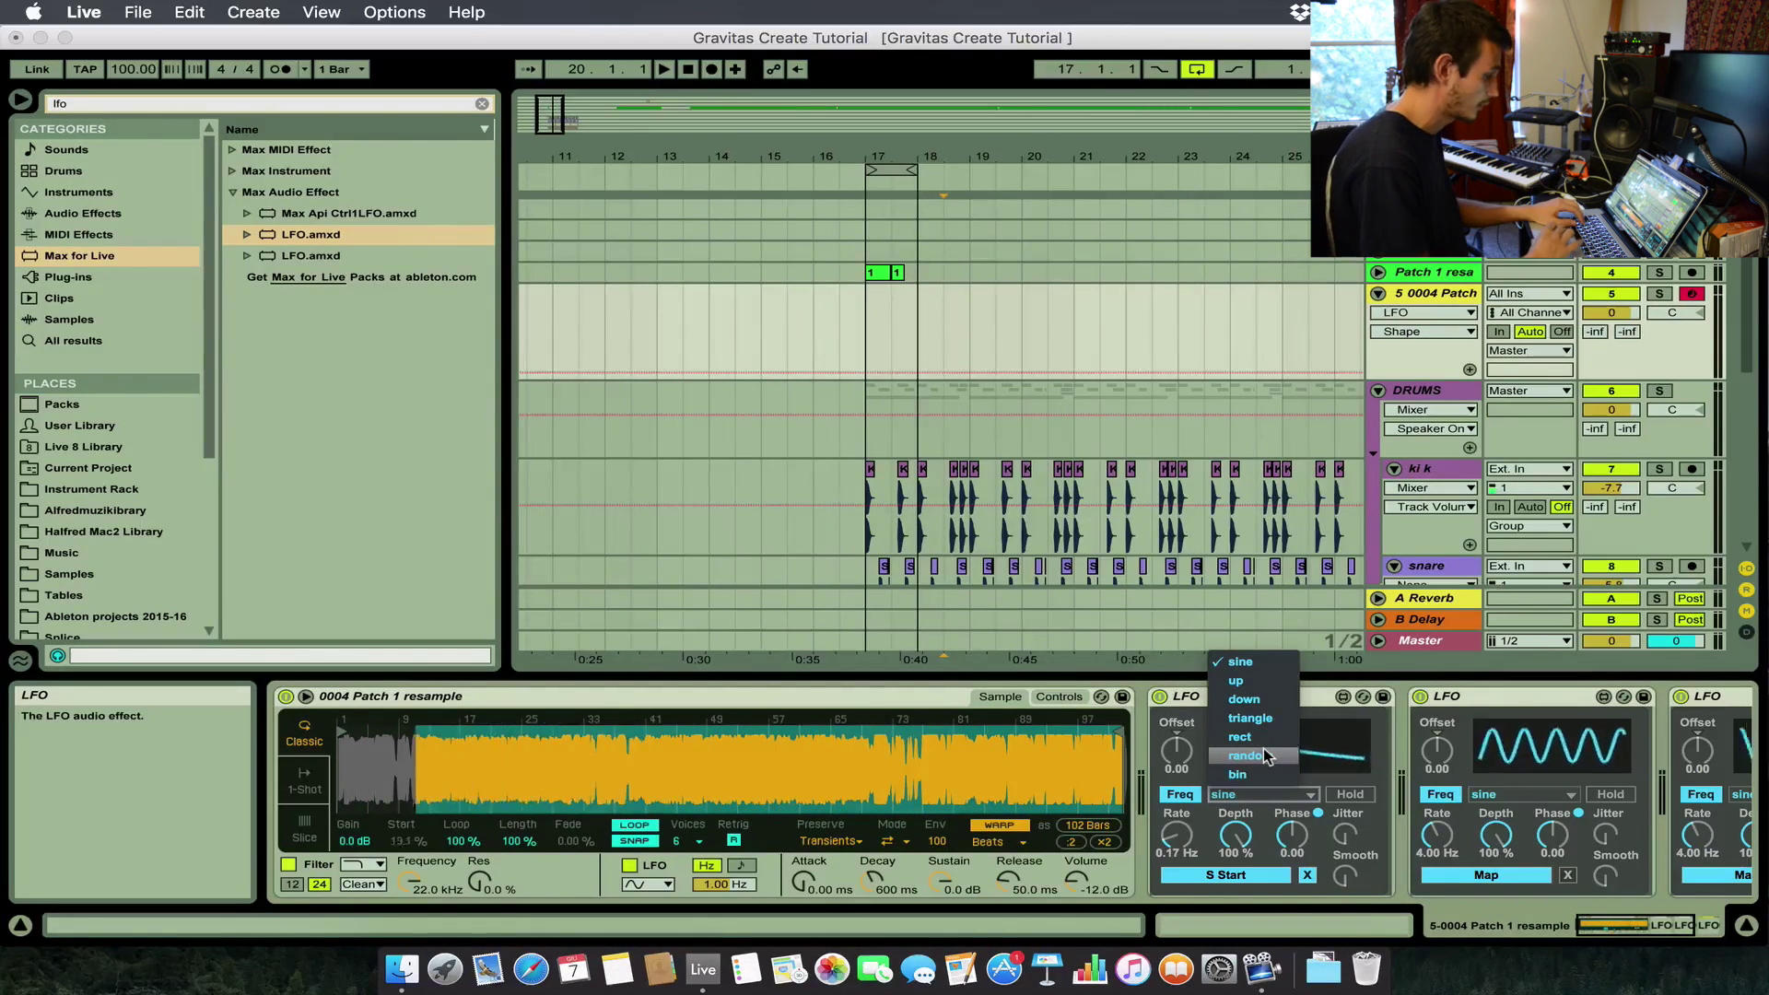
left_click(1267, 757)
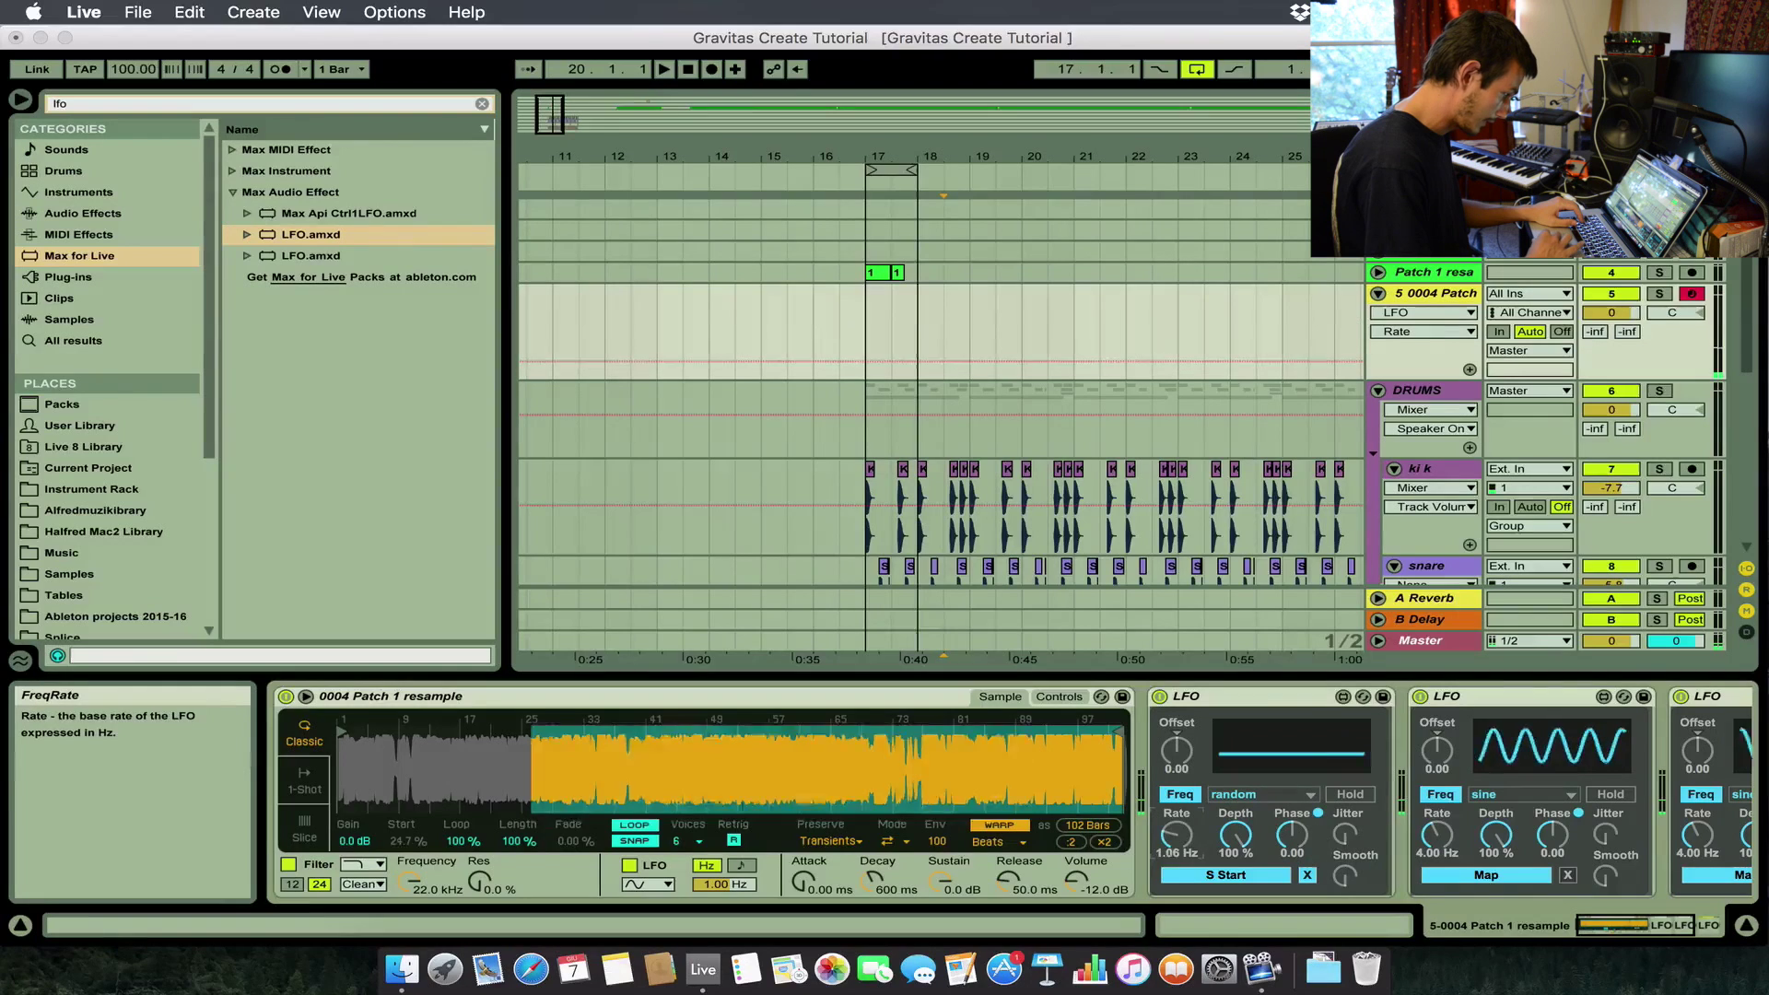
left_click_drag(1183, 861, 1186, 840)
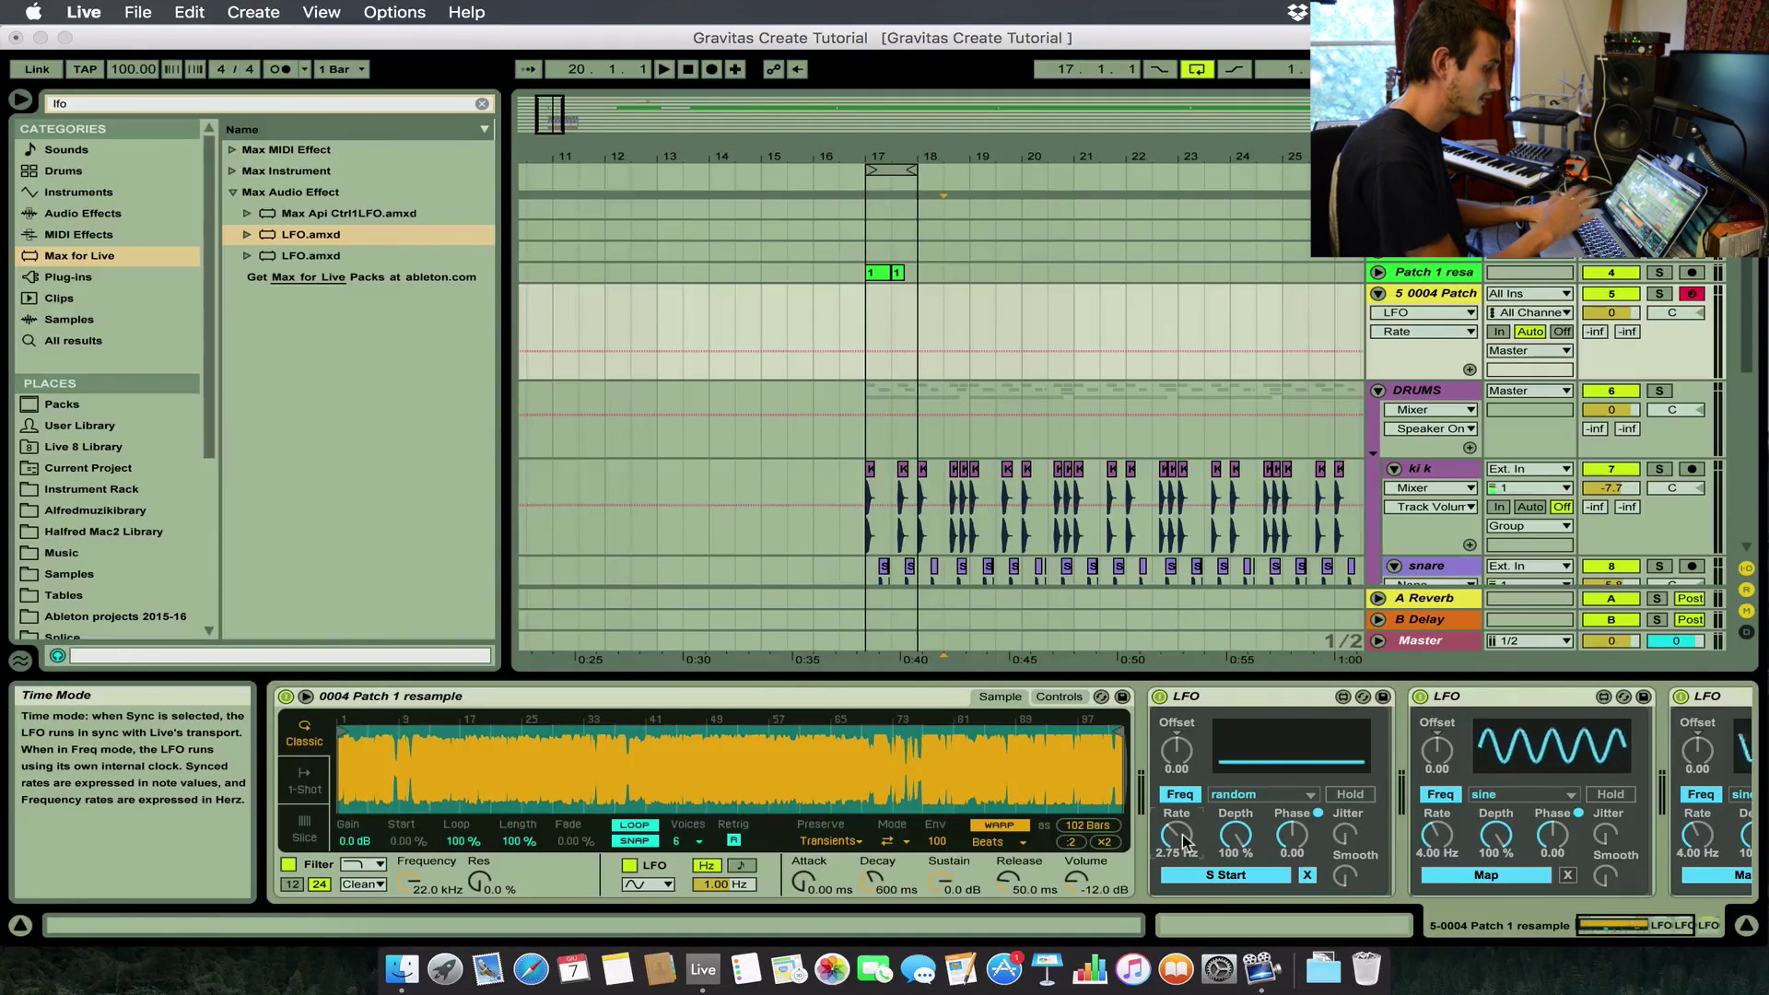
left_click_drag(1185, 840, 1187, 833)
left_click(1345, 876)
left_click_drag(1345, 876, 1344, 835)
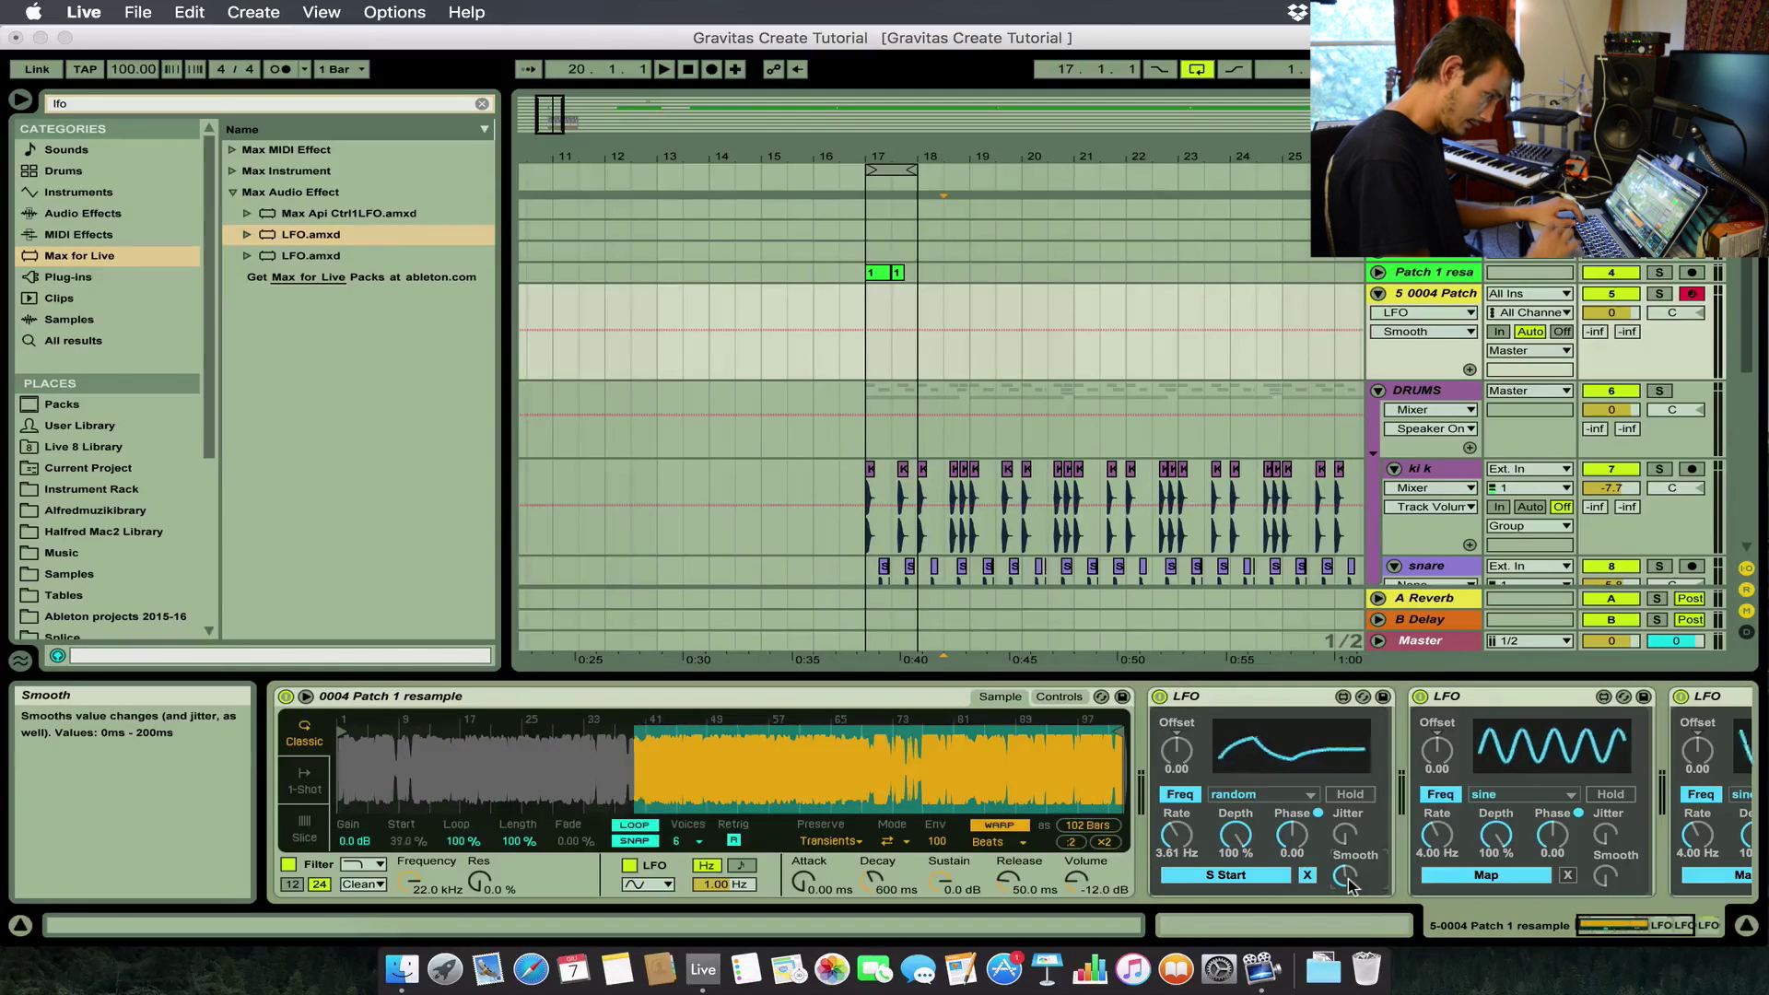
left_click_drag(1175, 834, 1176, 866)
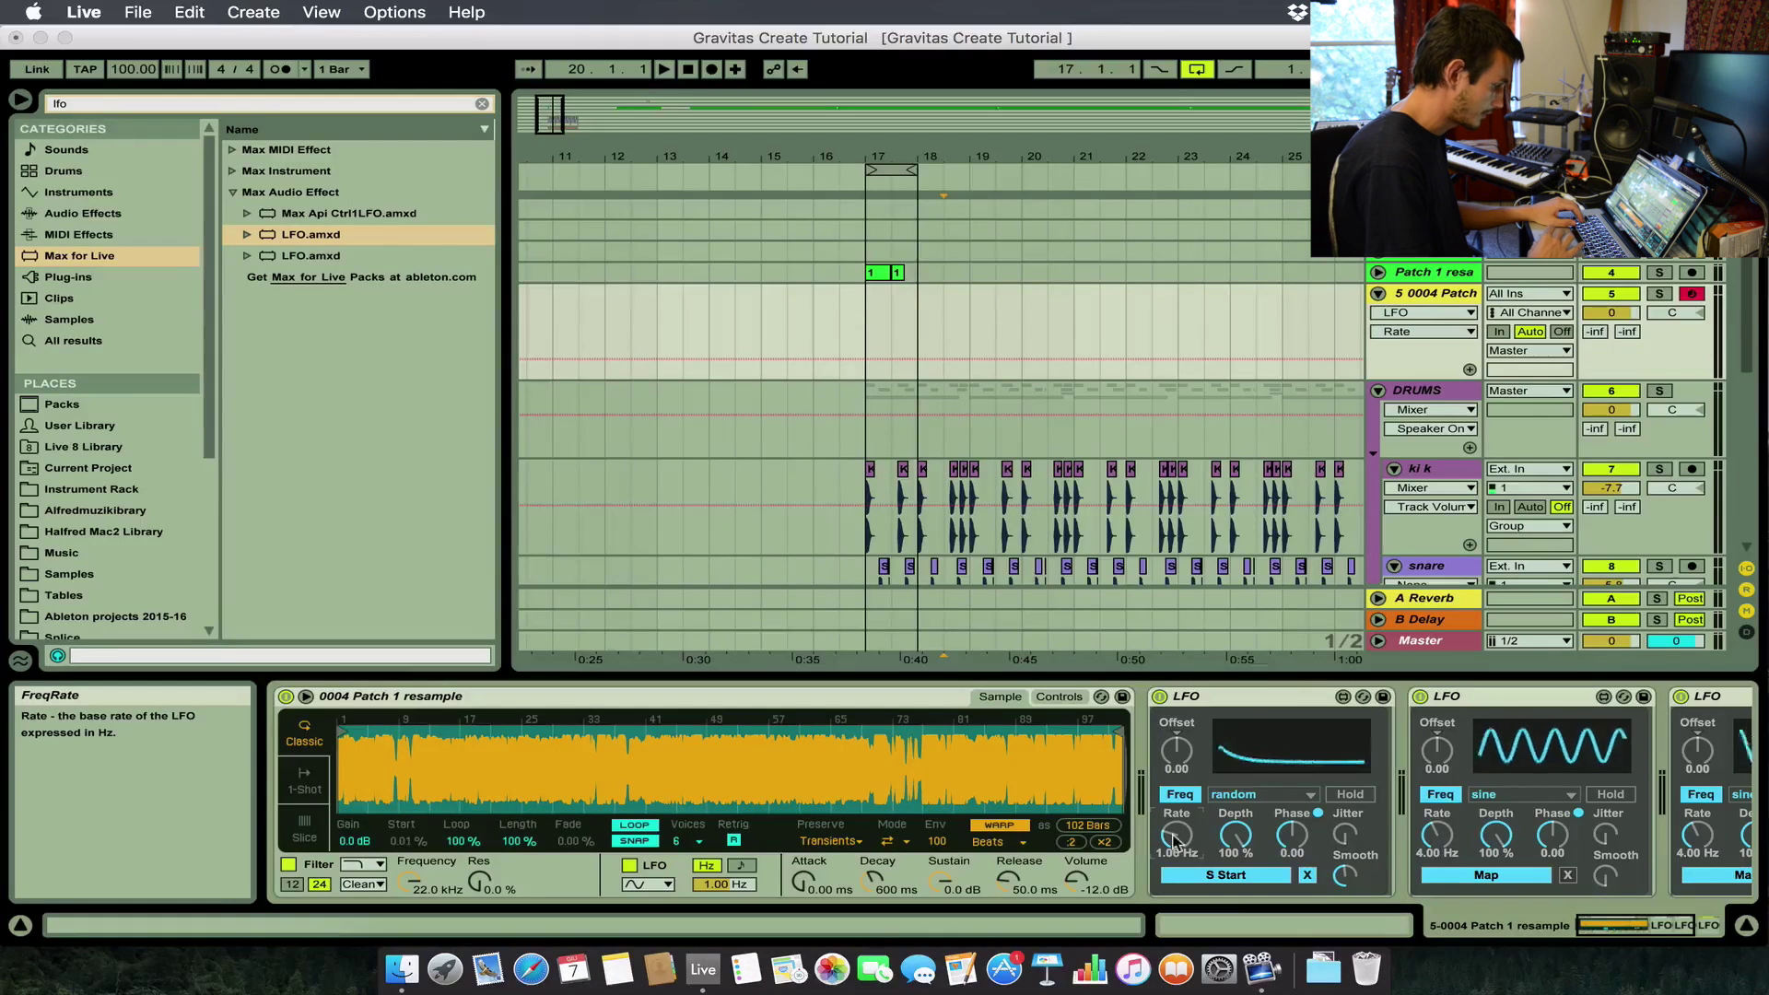
left_click_drag(1175, 839, 1175, 844)
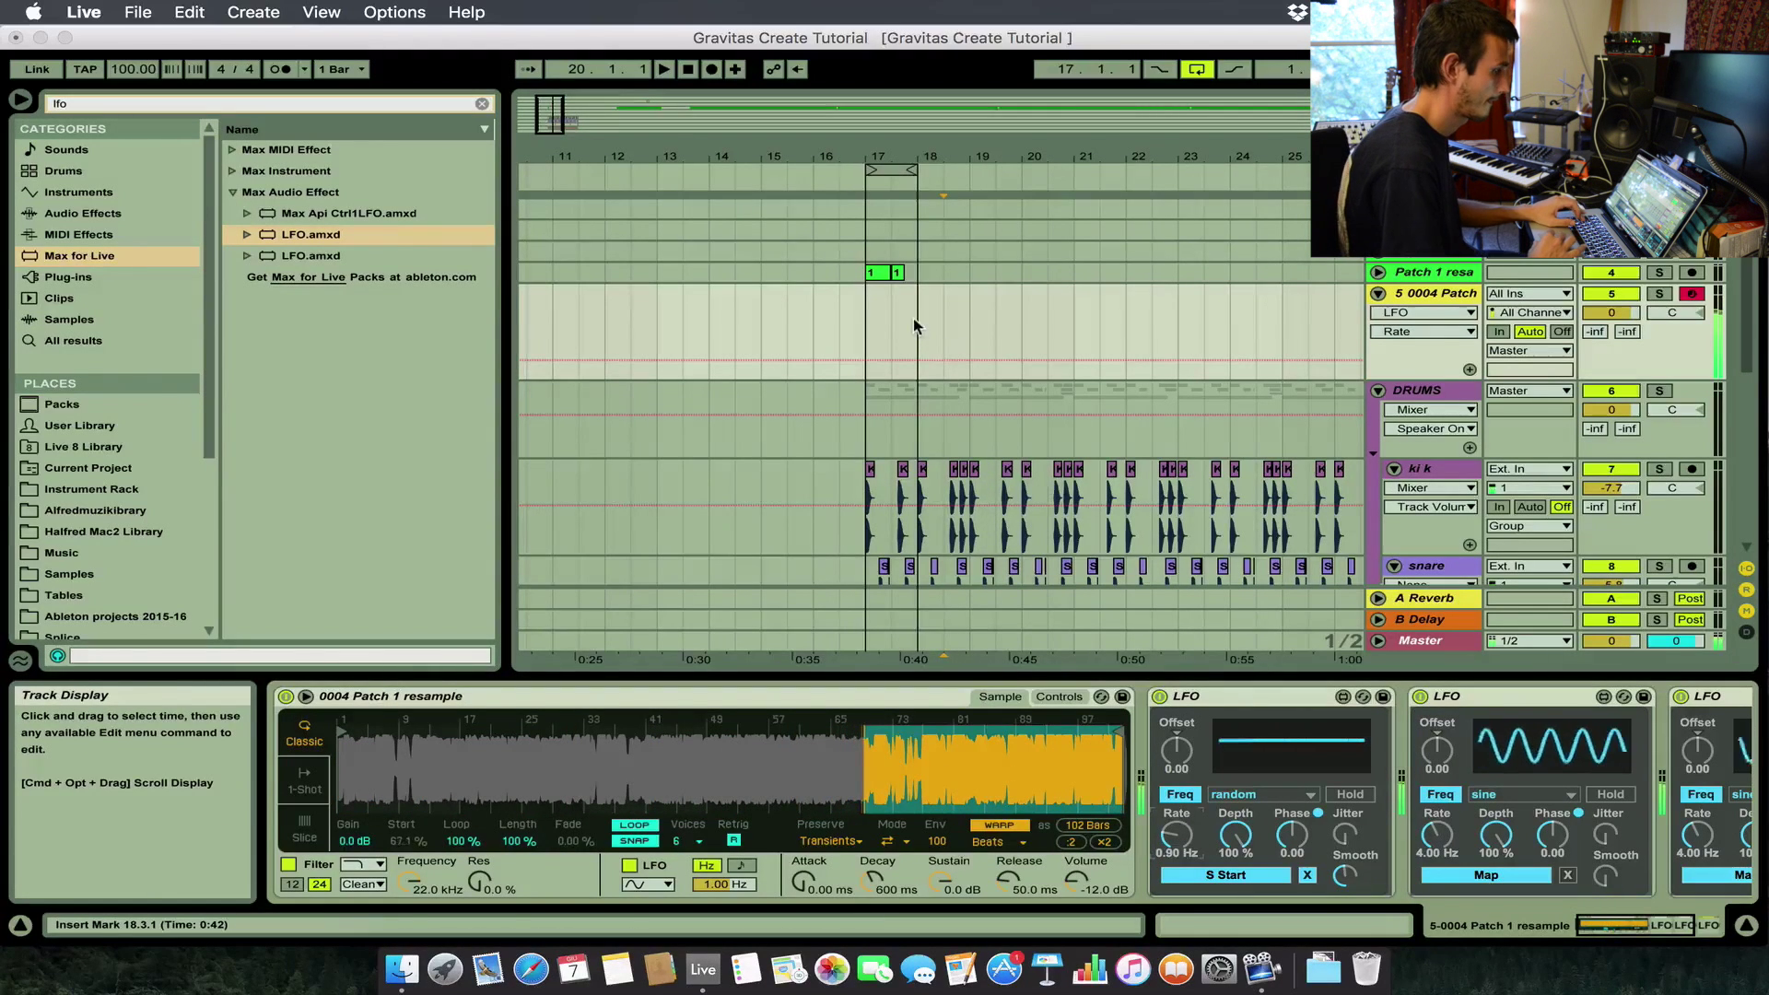
Insert a one-bar MIDI clip at bar 17 on the Simpler track and enlarge the note editor.
key("space")
left_click_drag(914, 317, 863, 324)
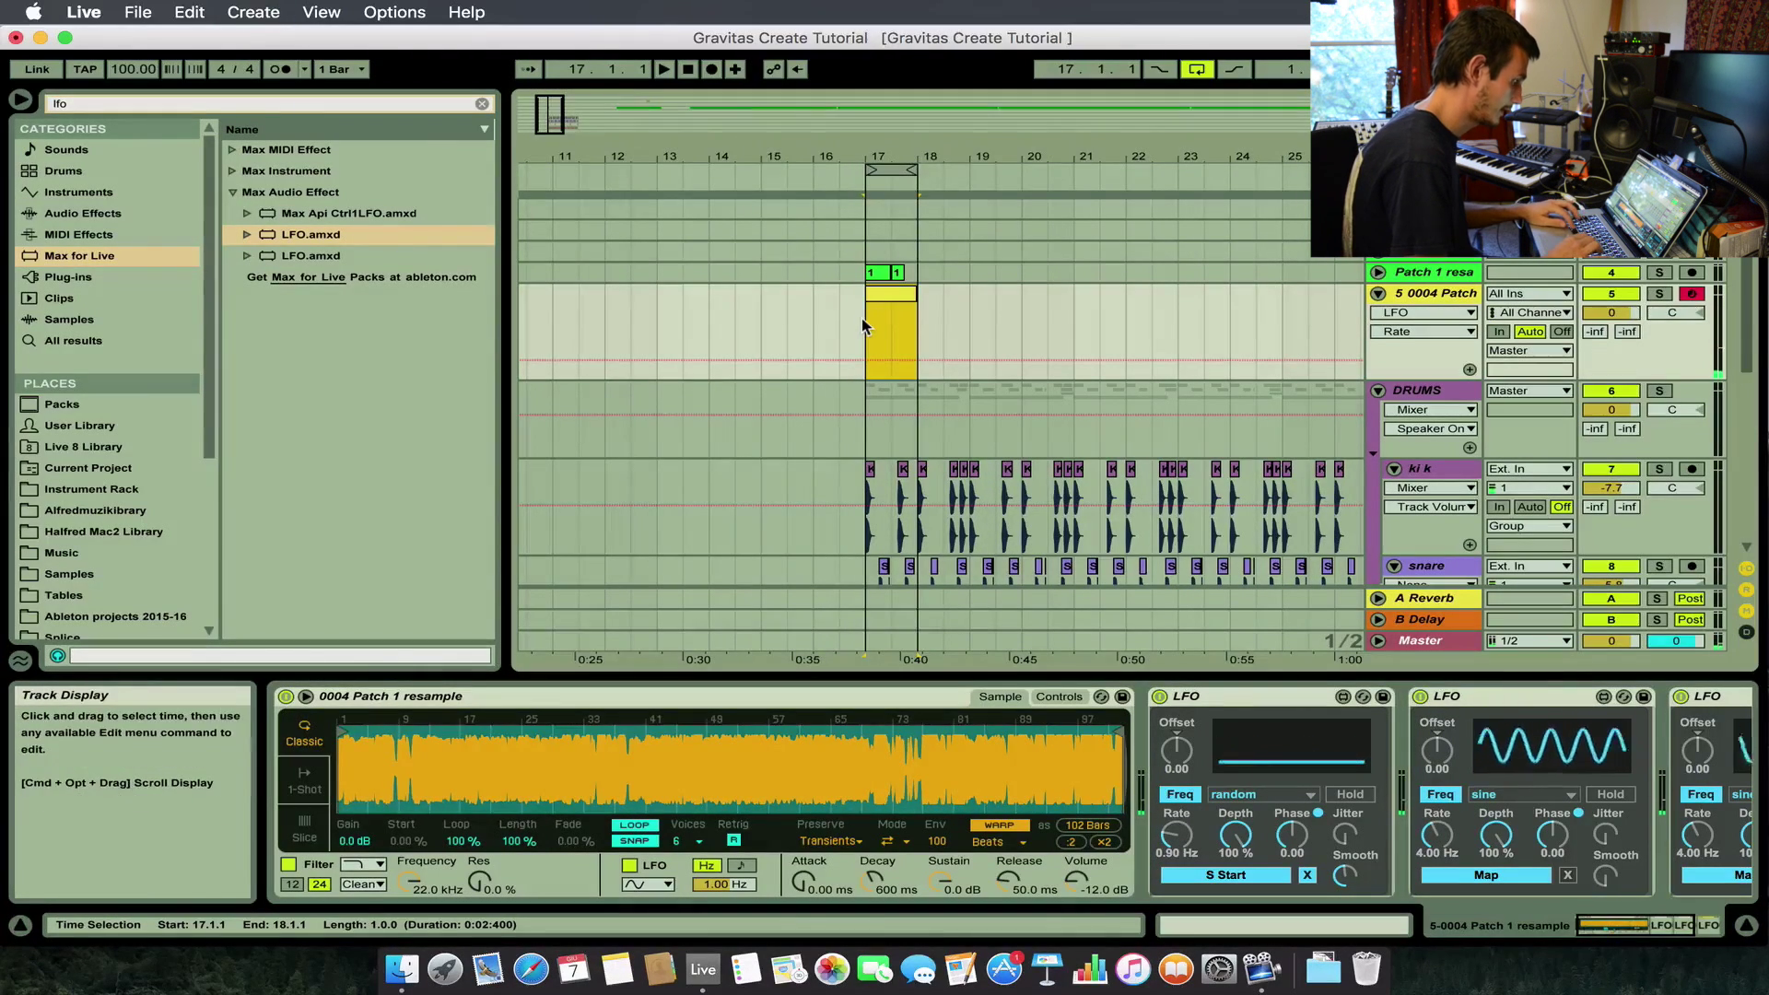
key("z")
key("super+shift+m")
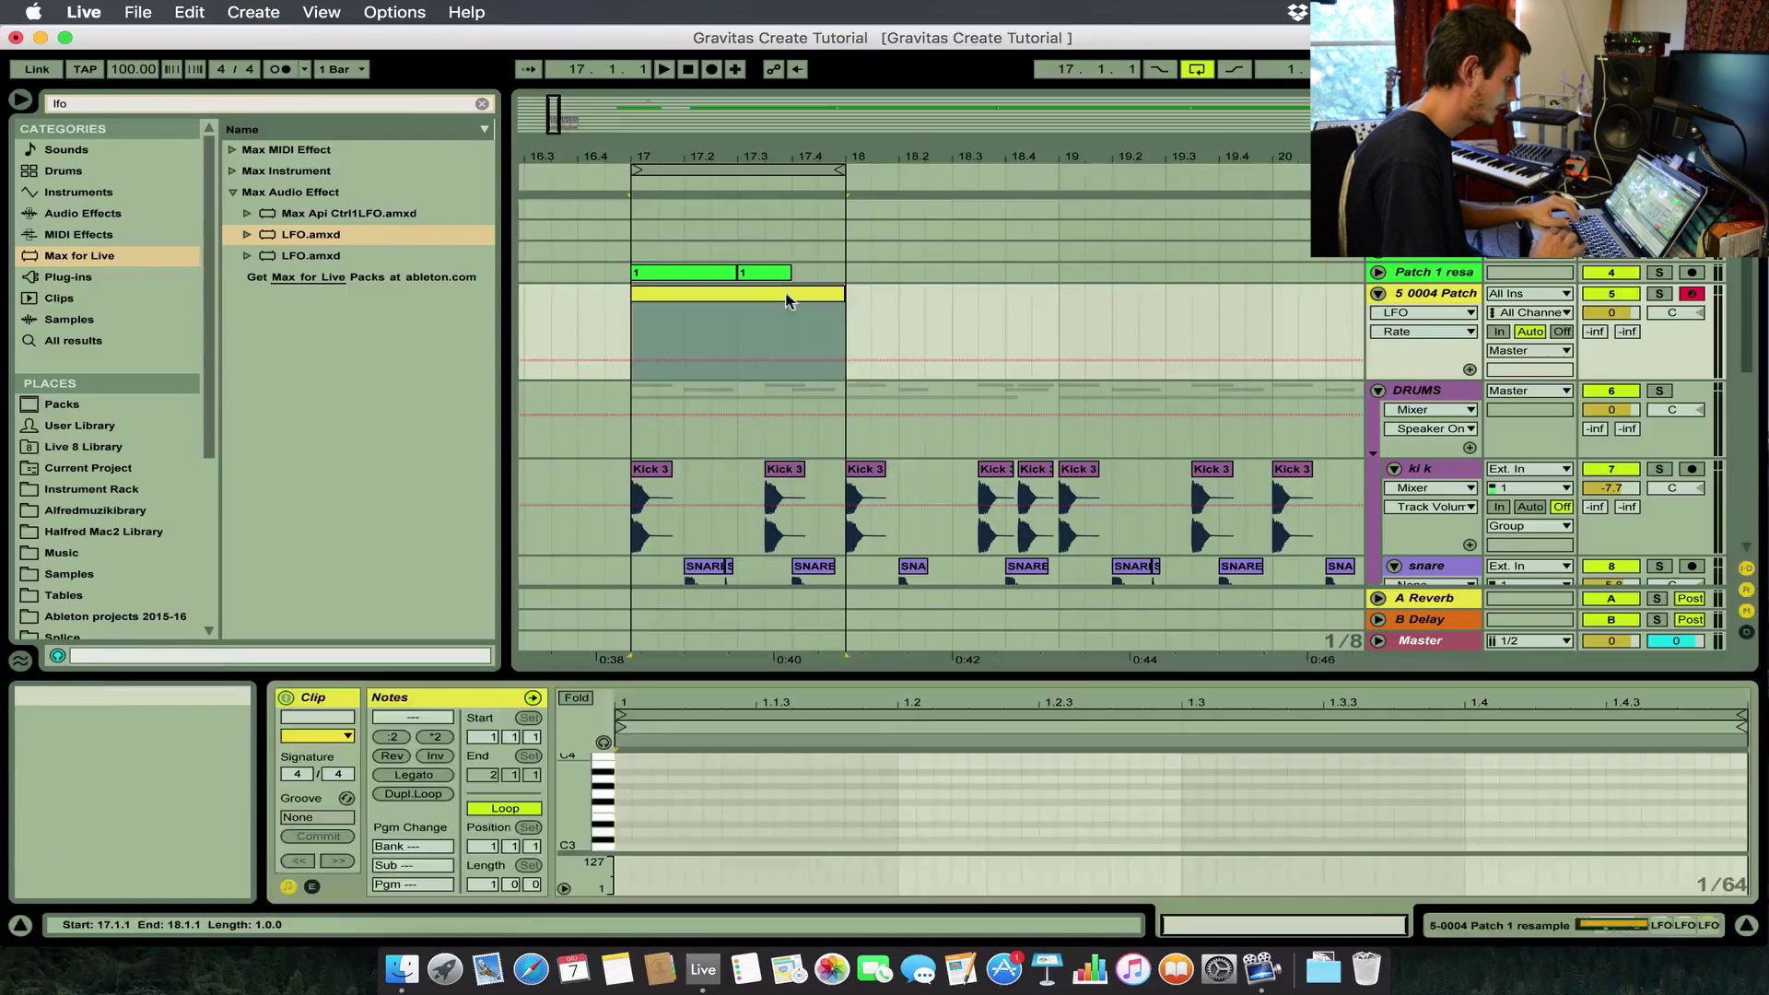
left_click_drag(707, 674, 734, 452)
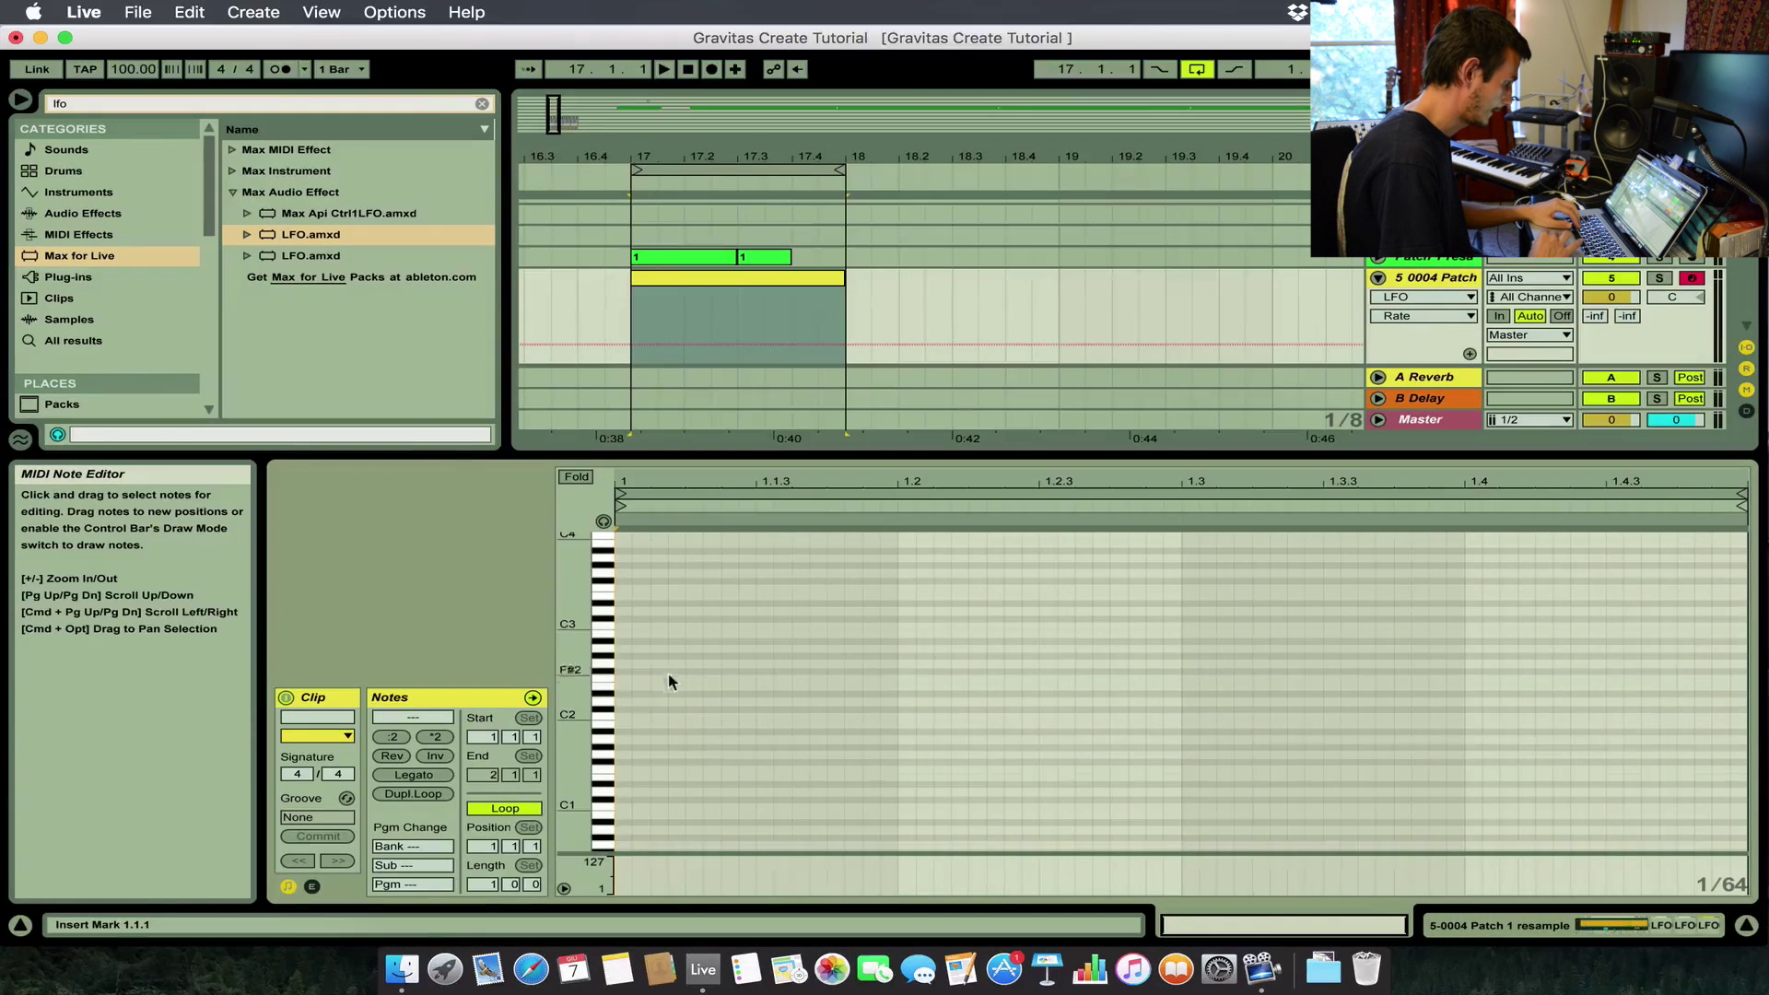
Add a C3 note at the clip's start and duplicate it into four evenly spaced notes across beat 1.
double_click(622, 625)
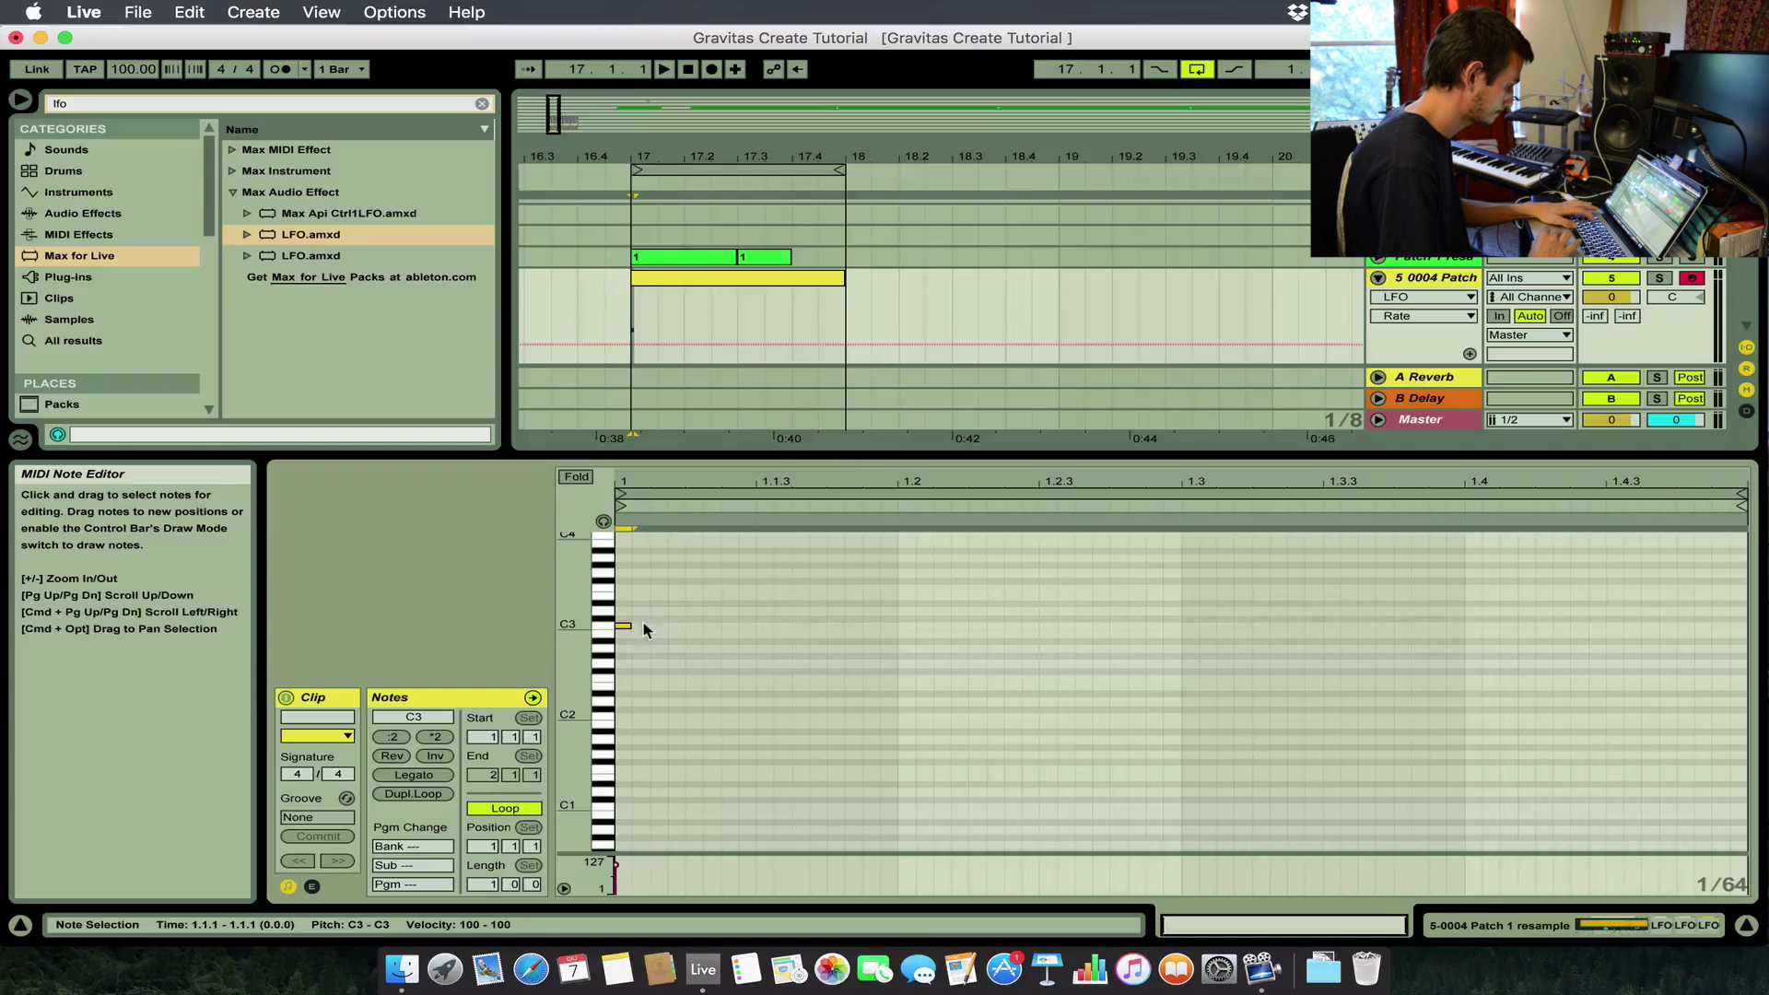
key("super+d")
key("super+d")
key("super+d")
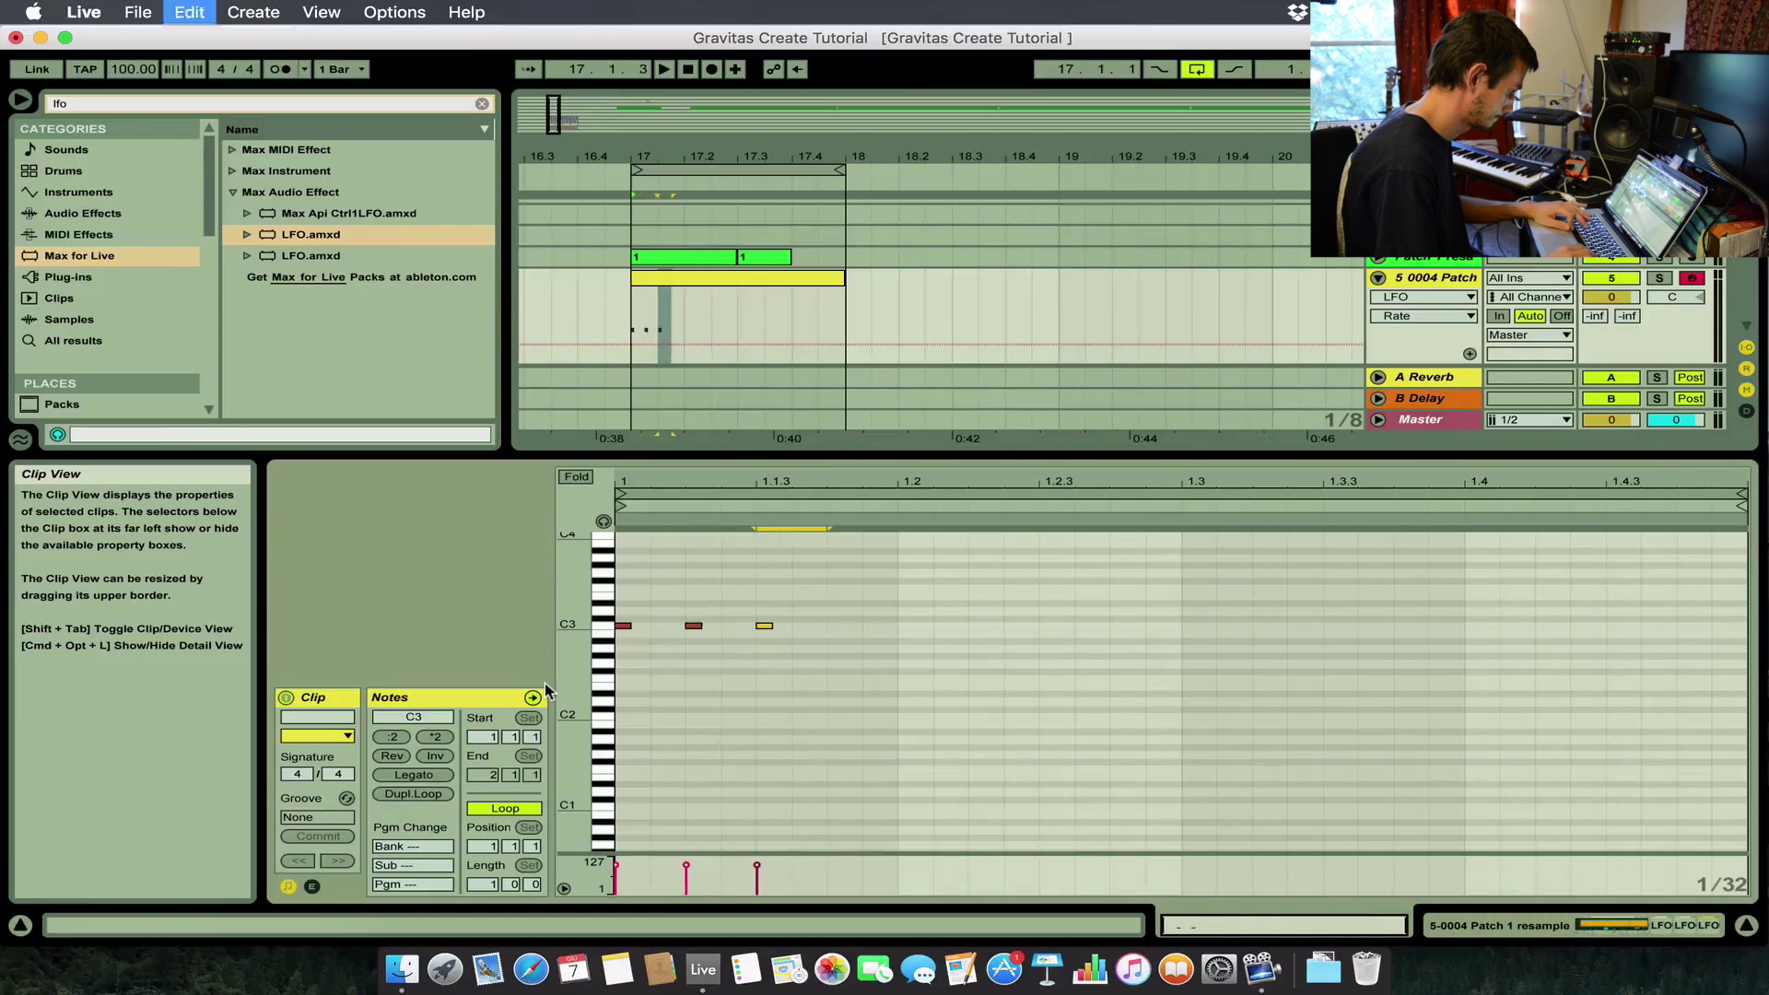
Compress the C3 notes to half their spacing, fill beat 1 with eight notes, and repeat them at half tempo from 1.2.
key("super+a")
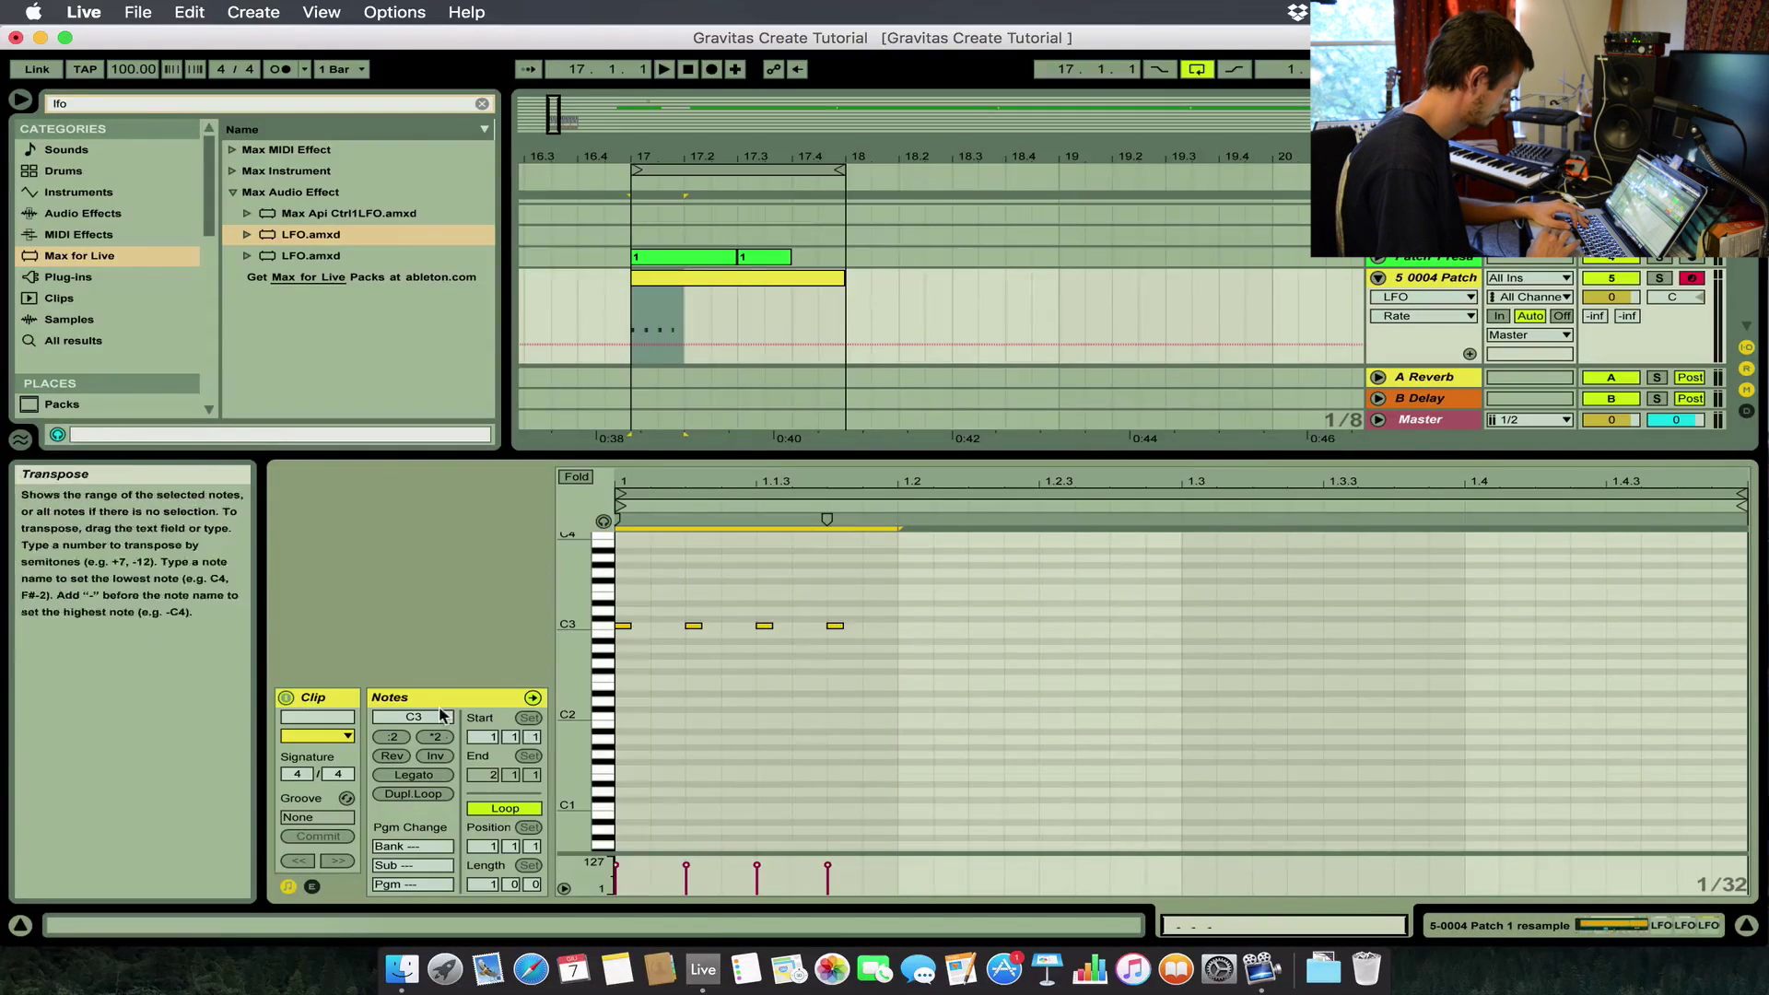
left_click(446, 734)
key("super+d")
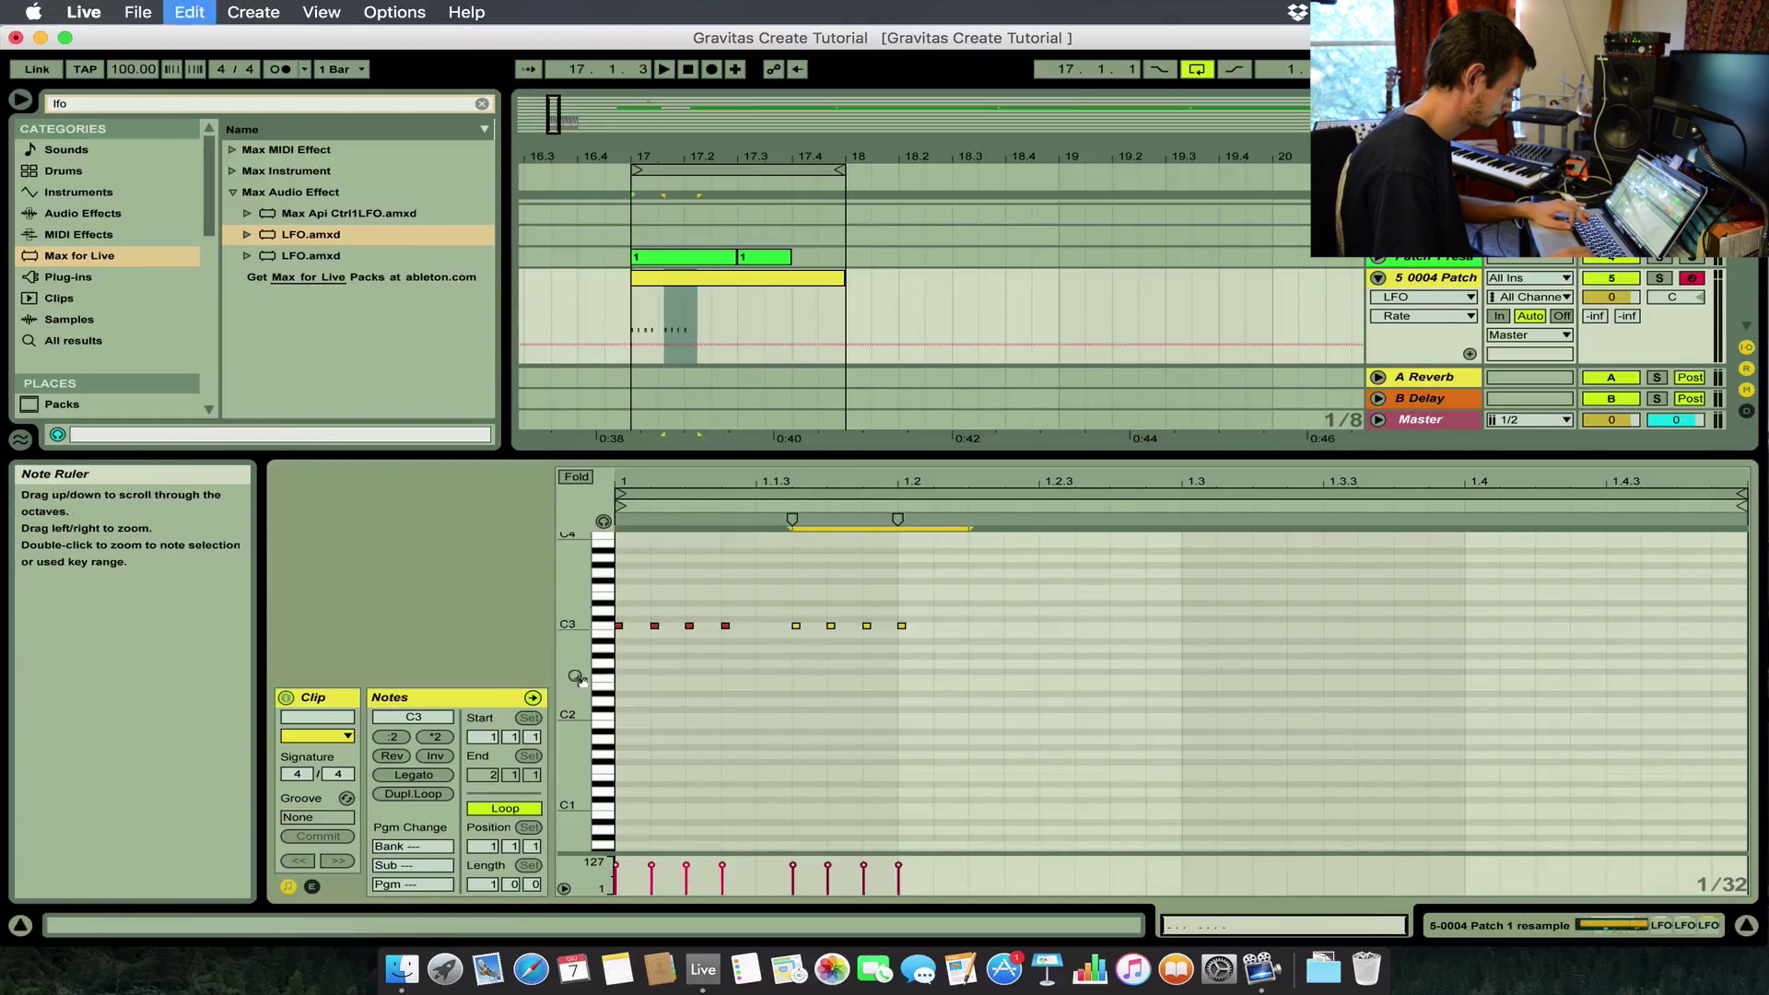
left_click_drag(900, 591, 615, 697)
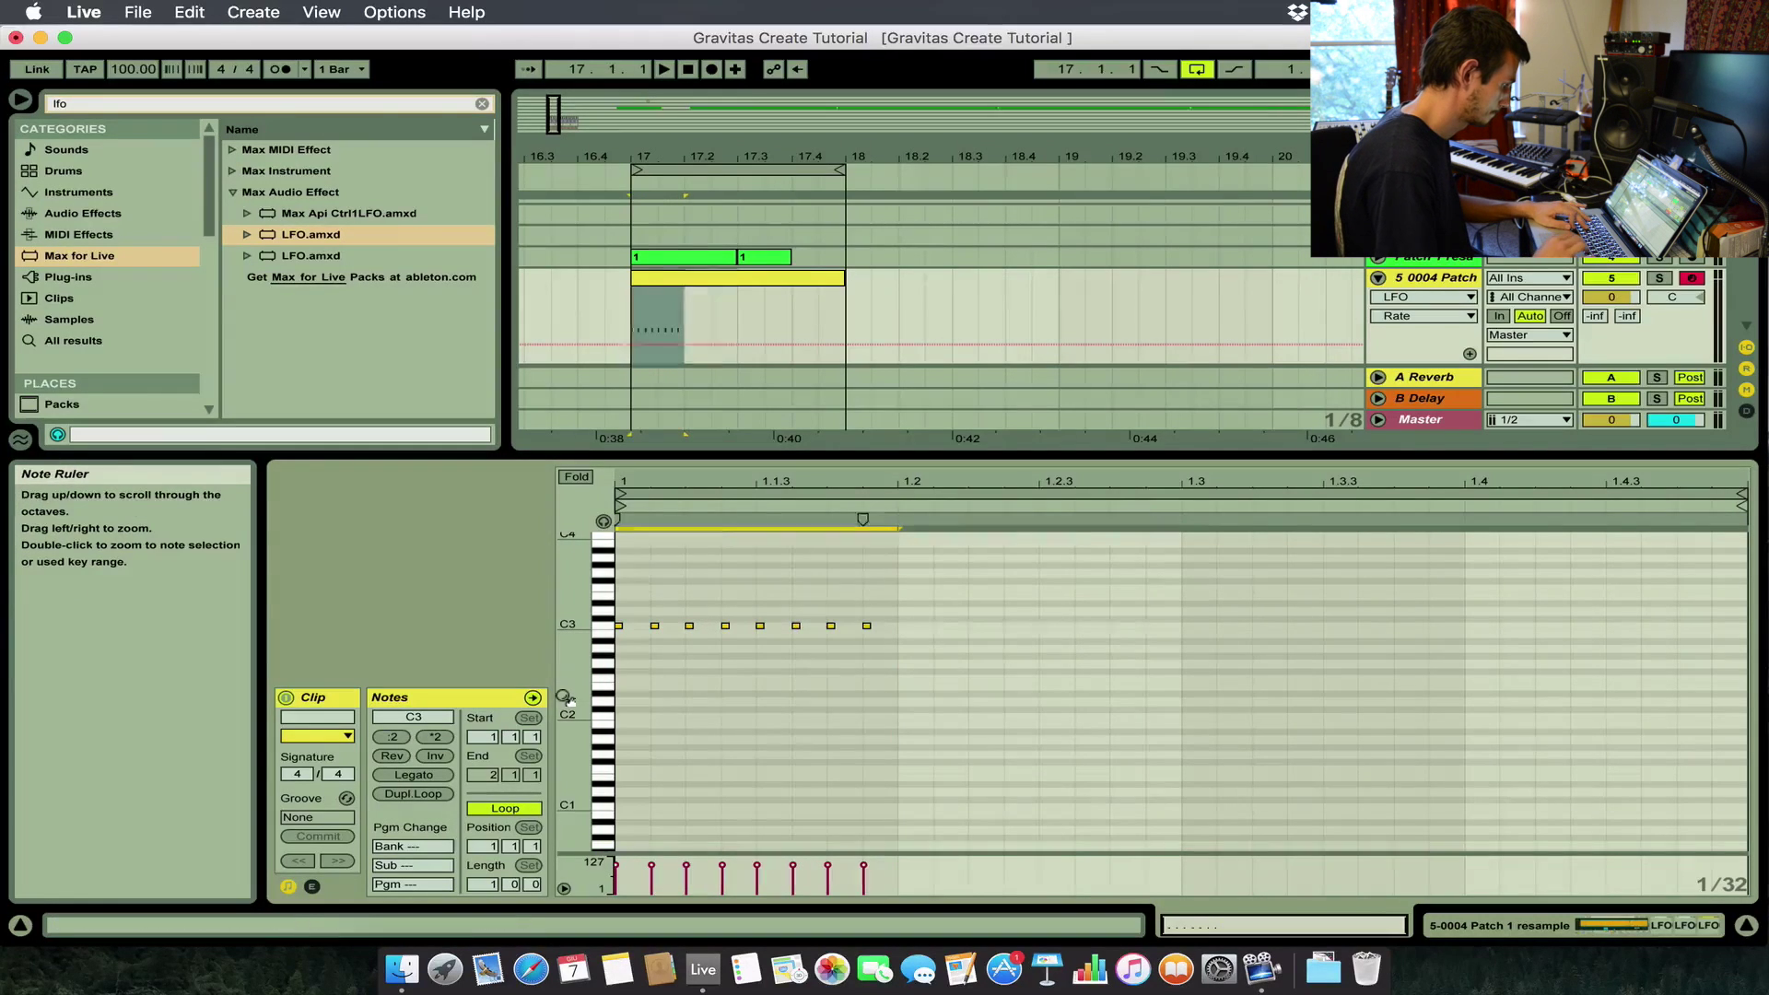
key("super+d")
left_click(392, 736)
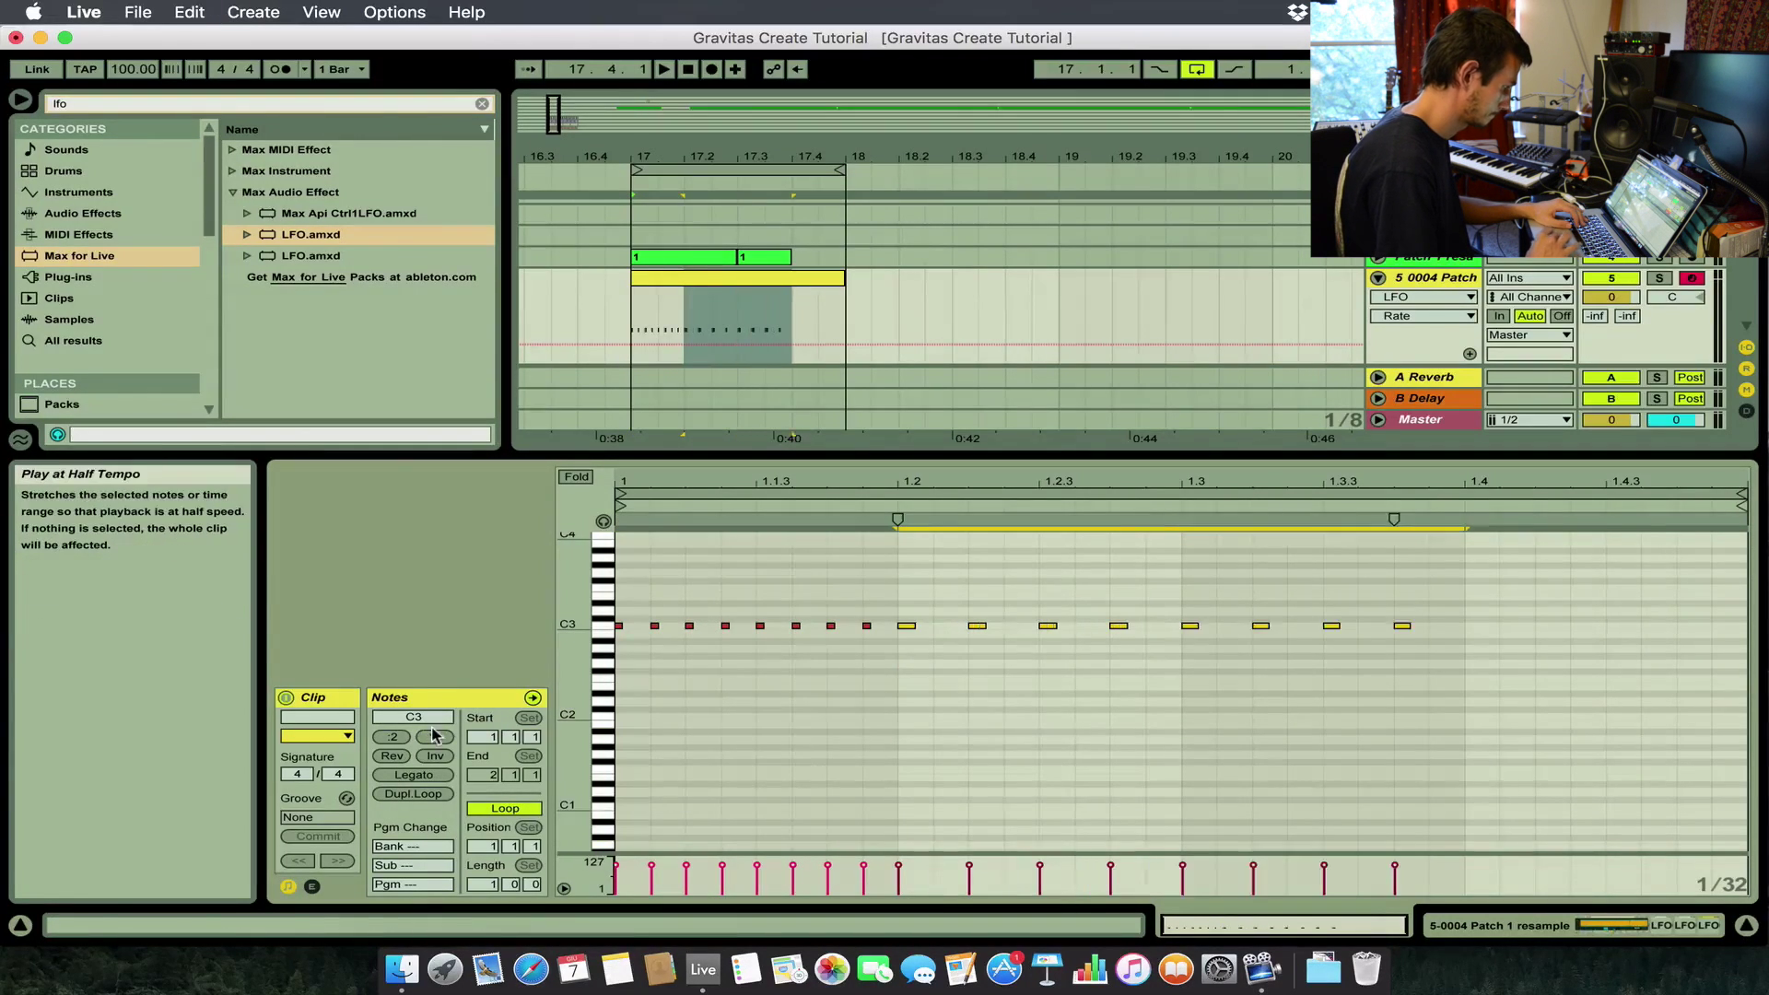
Replace the notes from 1.3 onward with three short triplet-spaced C3 notes and one held from 1.4 to the clip's end, using a 1/16T grid.
left_click(1186, 605)
left_click_drag(1186, 598, 1550, 672)
left_click(1263, 545)
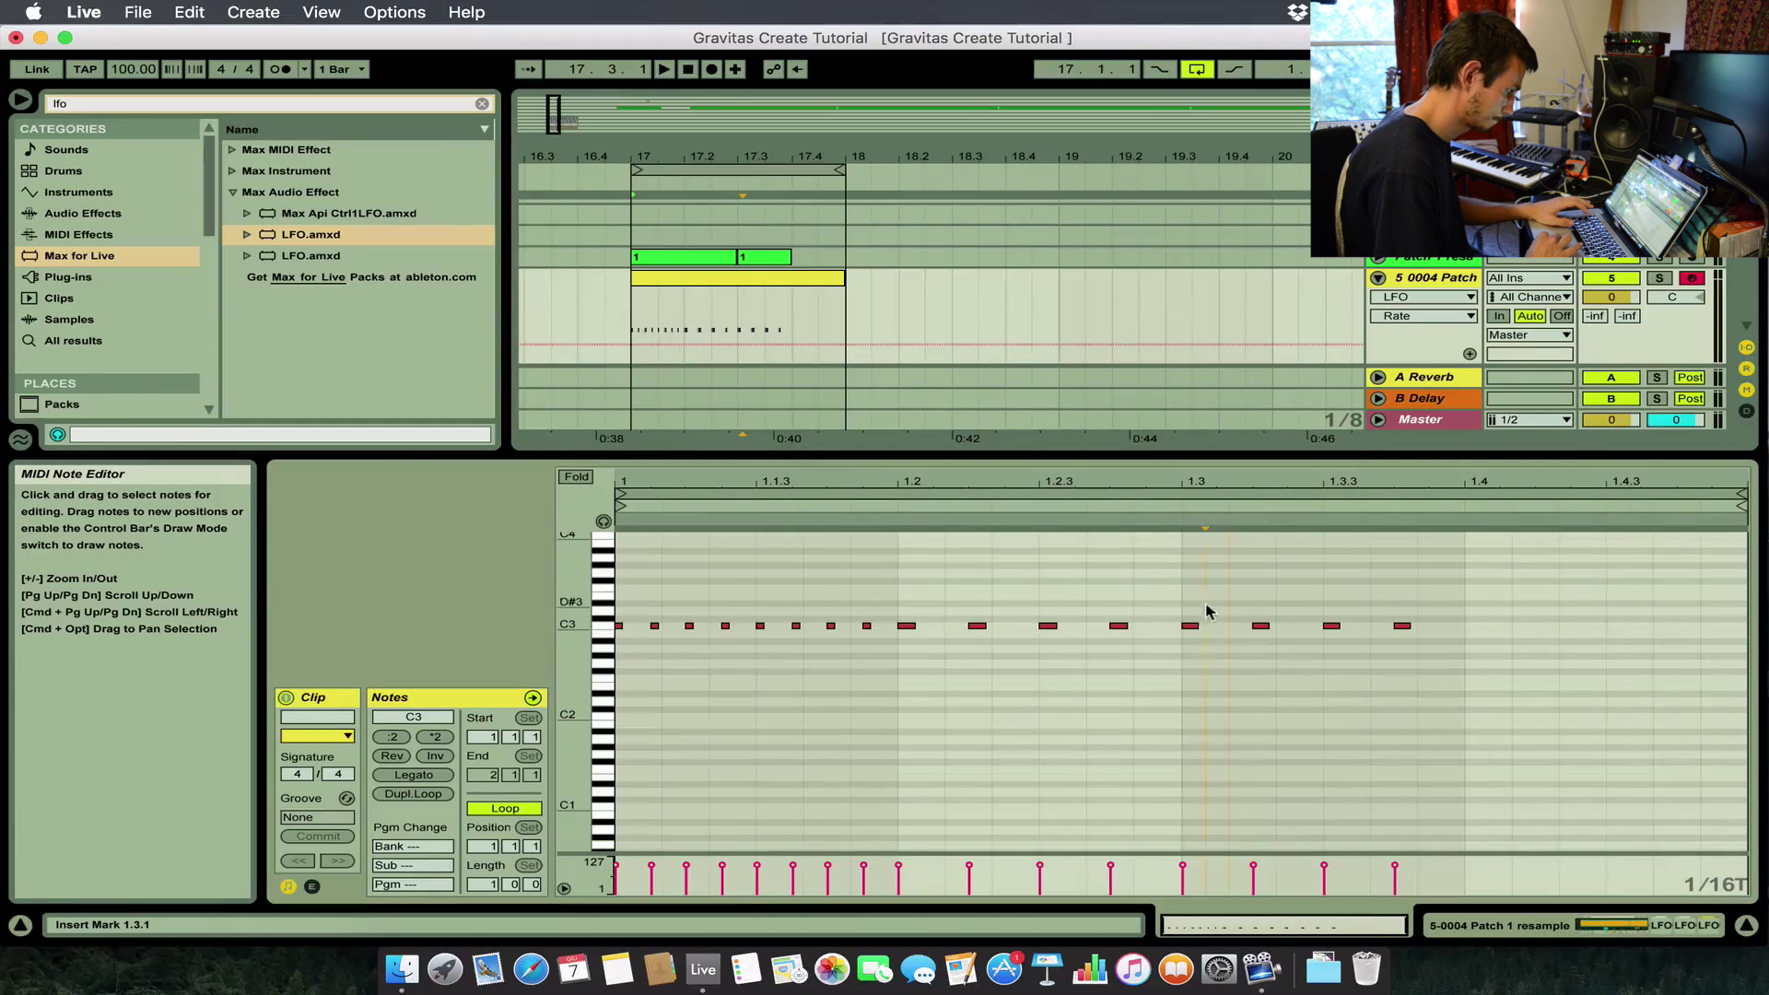
left_click_drag(1196, 624, 1275, 630)
key("super+d")
key("super+d")
key("super+d")
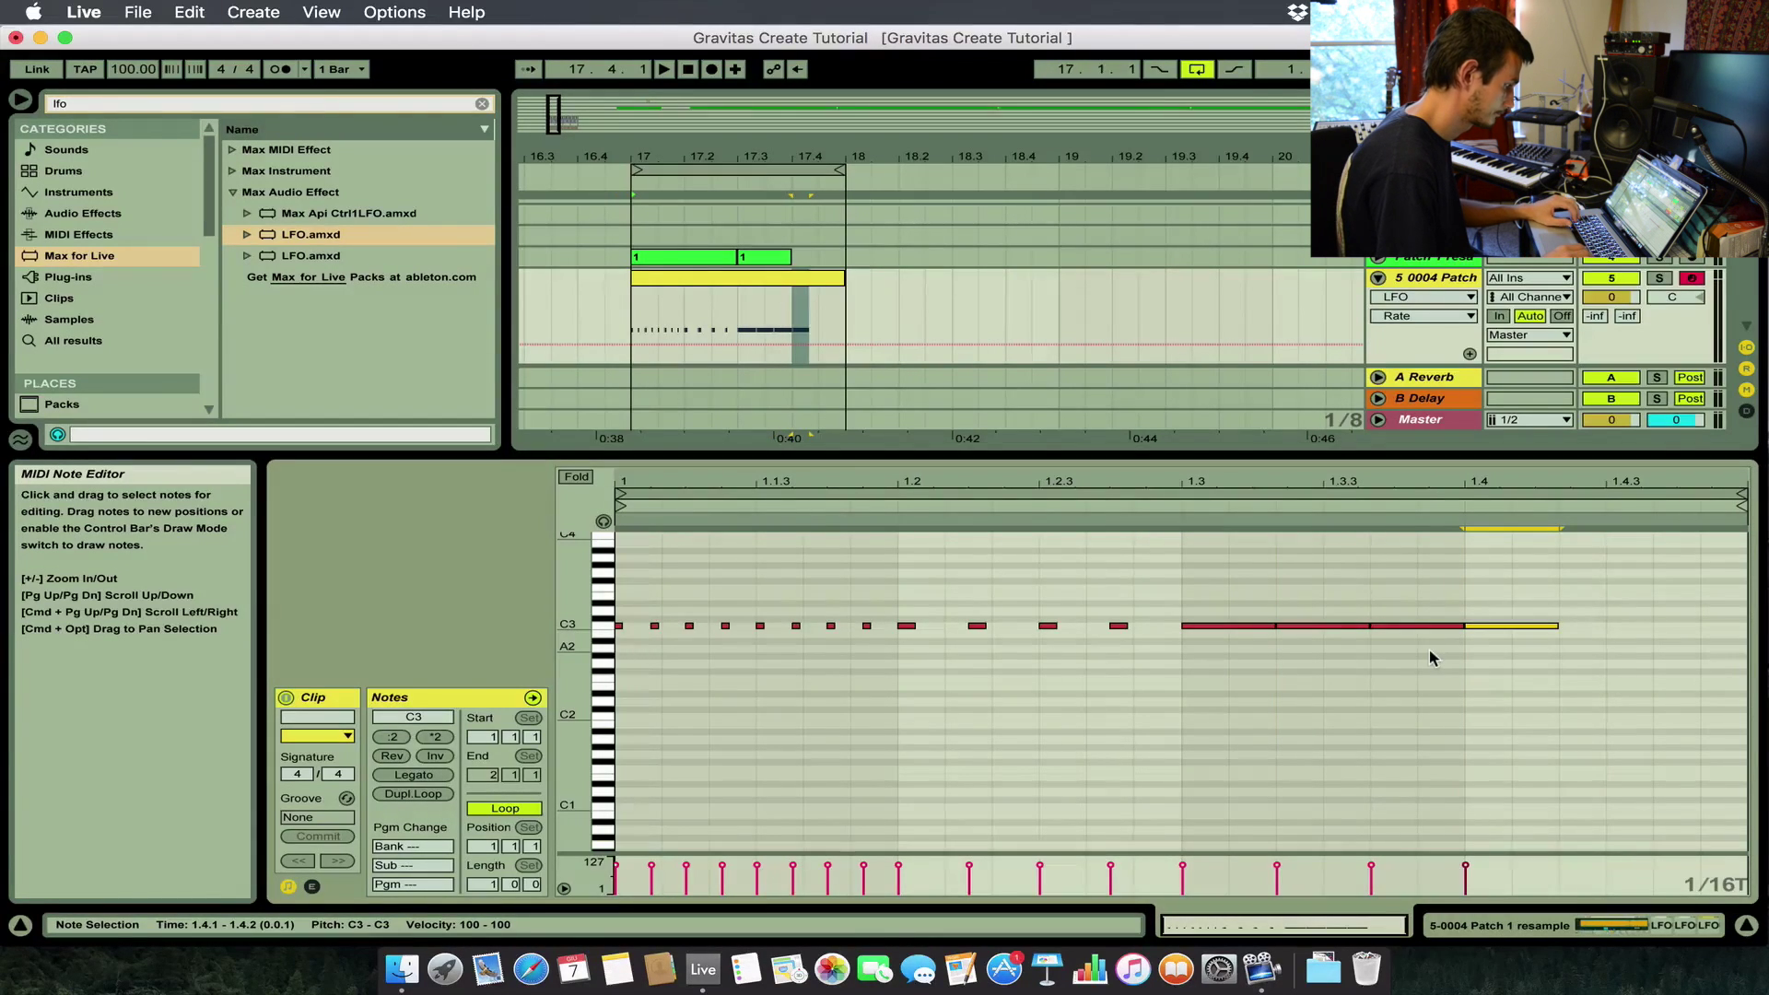
left_click_drag(1558, 626, 1725, 627)
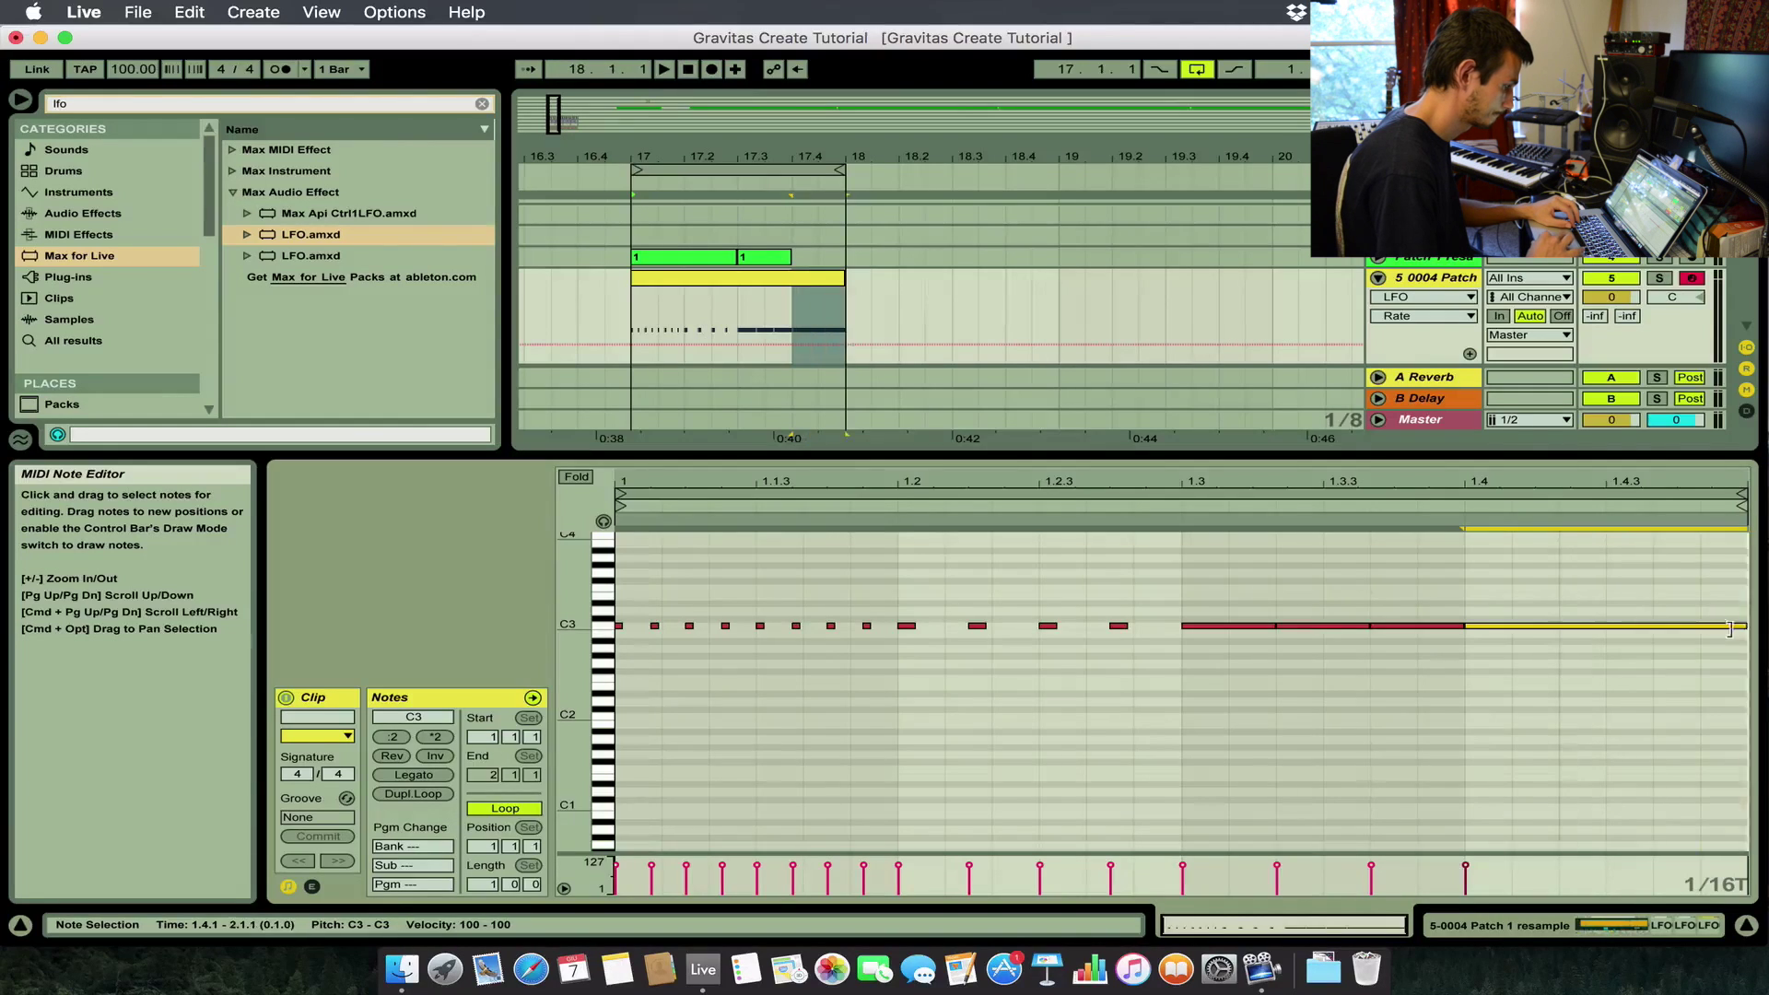
left_click_drag(1262, 577, 1417, 677)
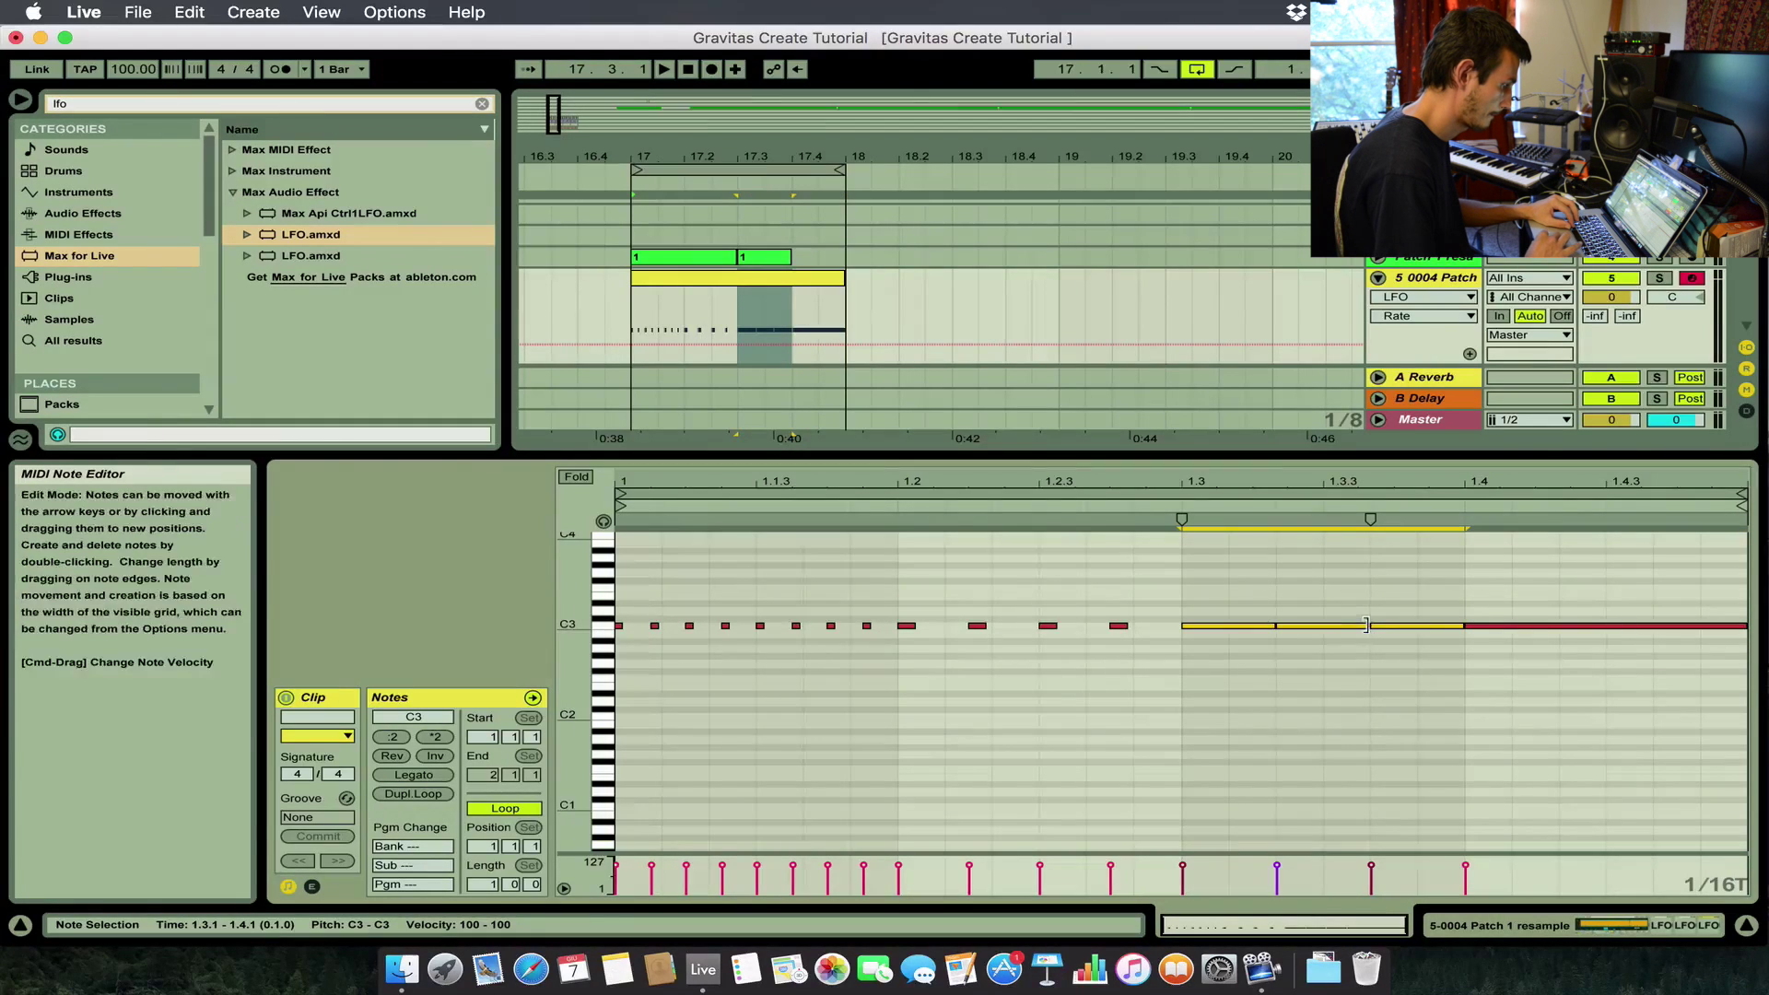
Play the new clip with the Simpler track soloed, and bring the track's devices back into view.
left_click(753, 280)
key("space")
left_click(1658, 278)
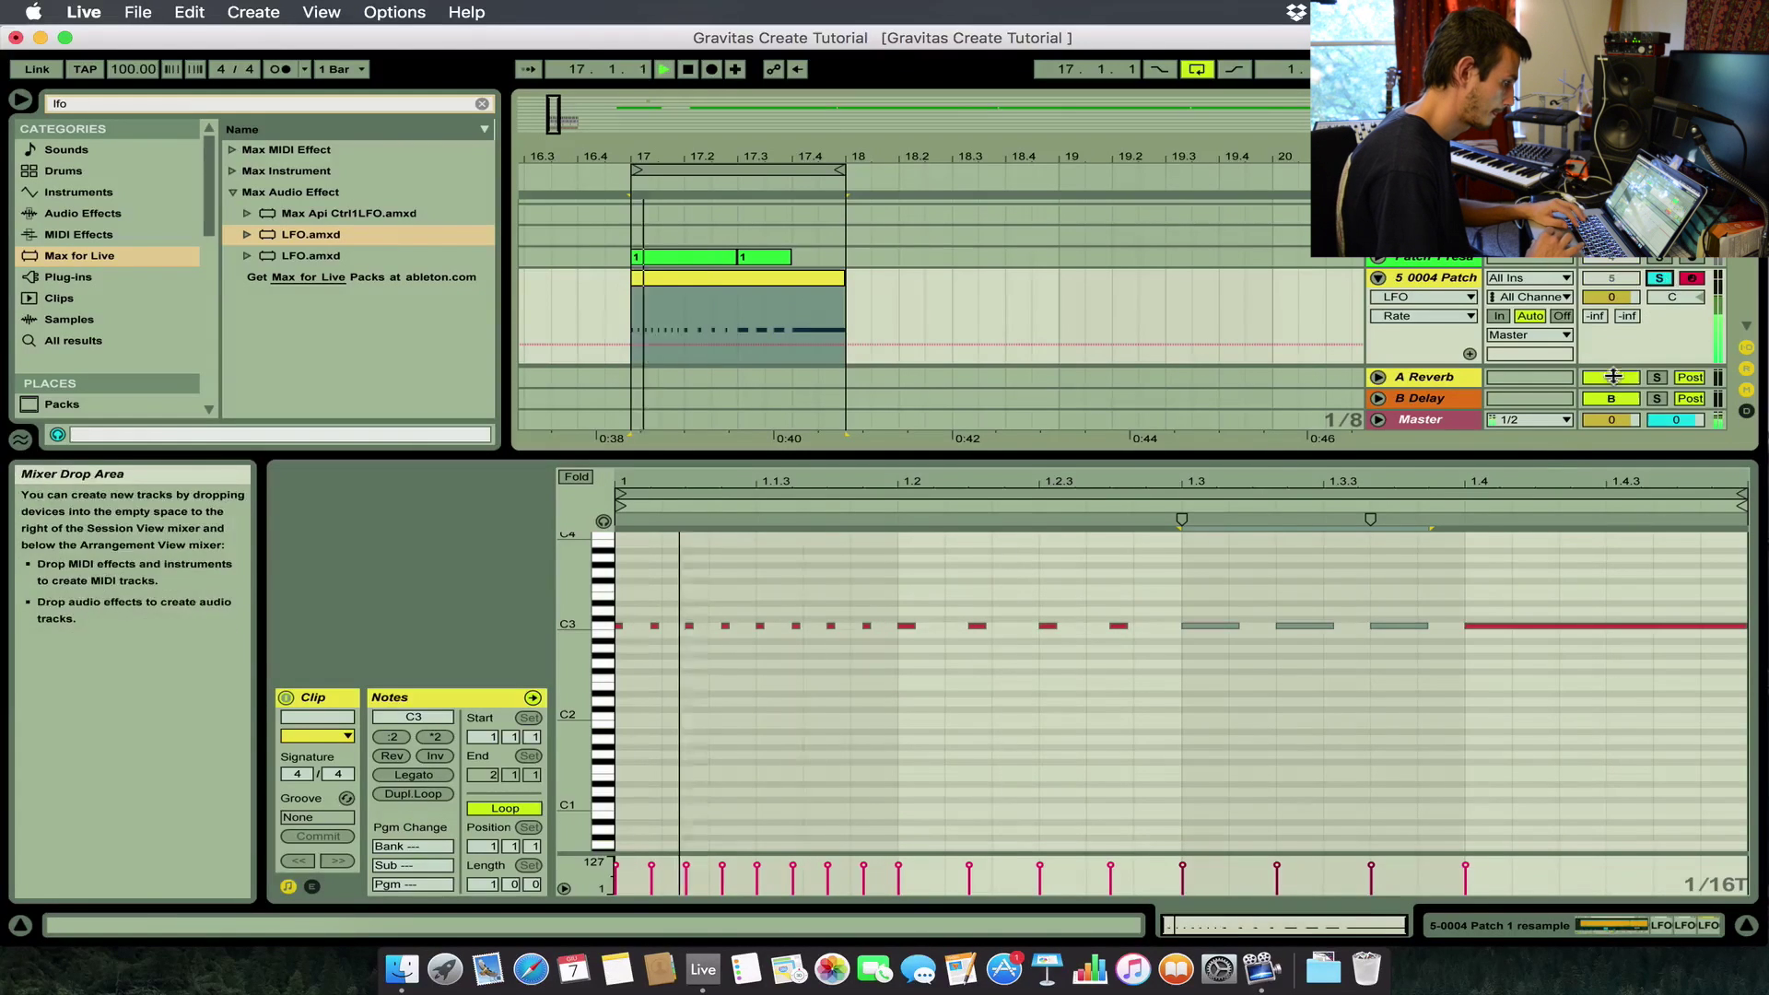
left_click(1540, 451)
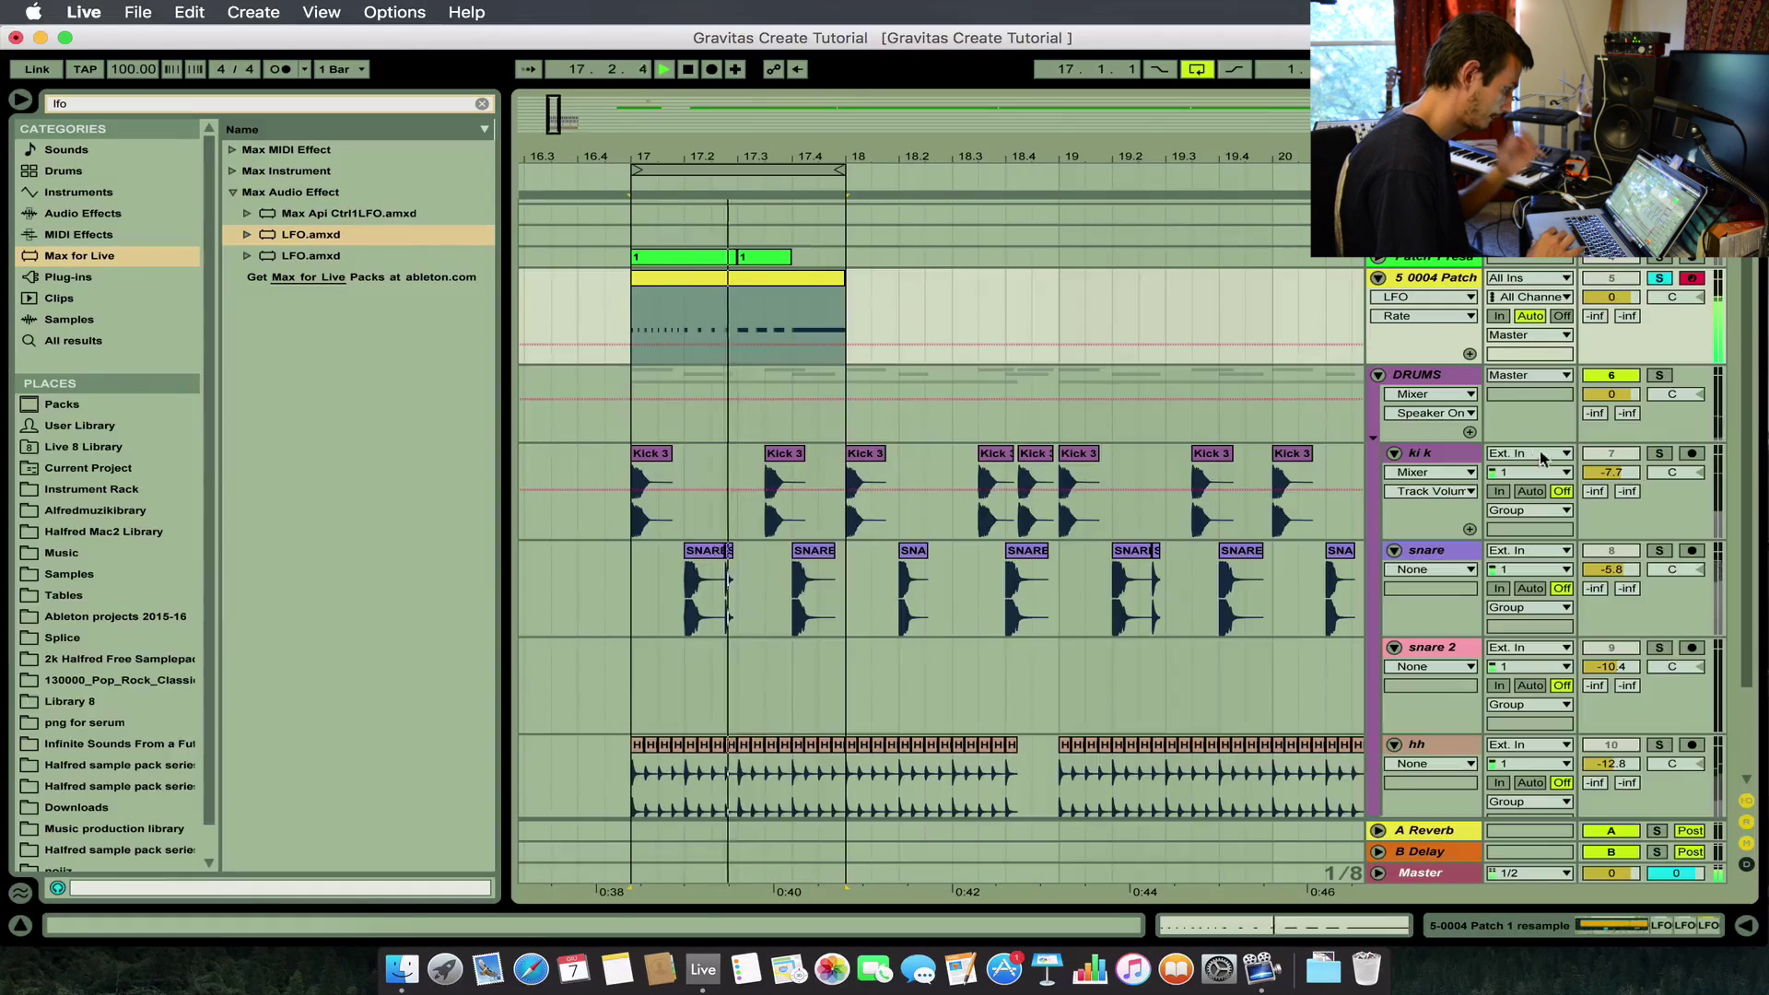
double_click(1412, 279)
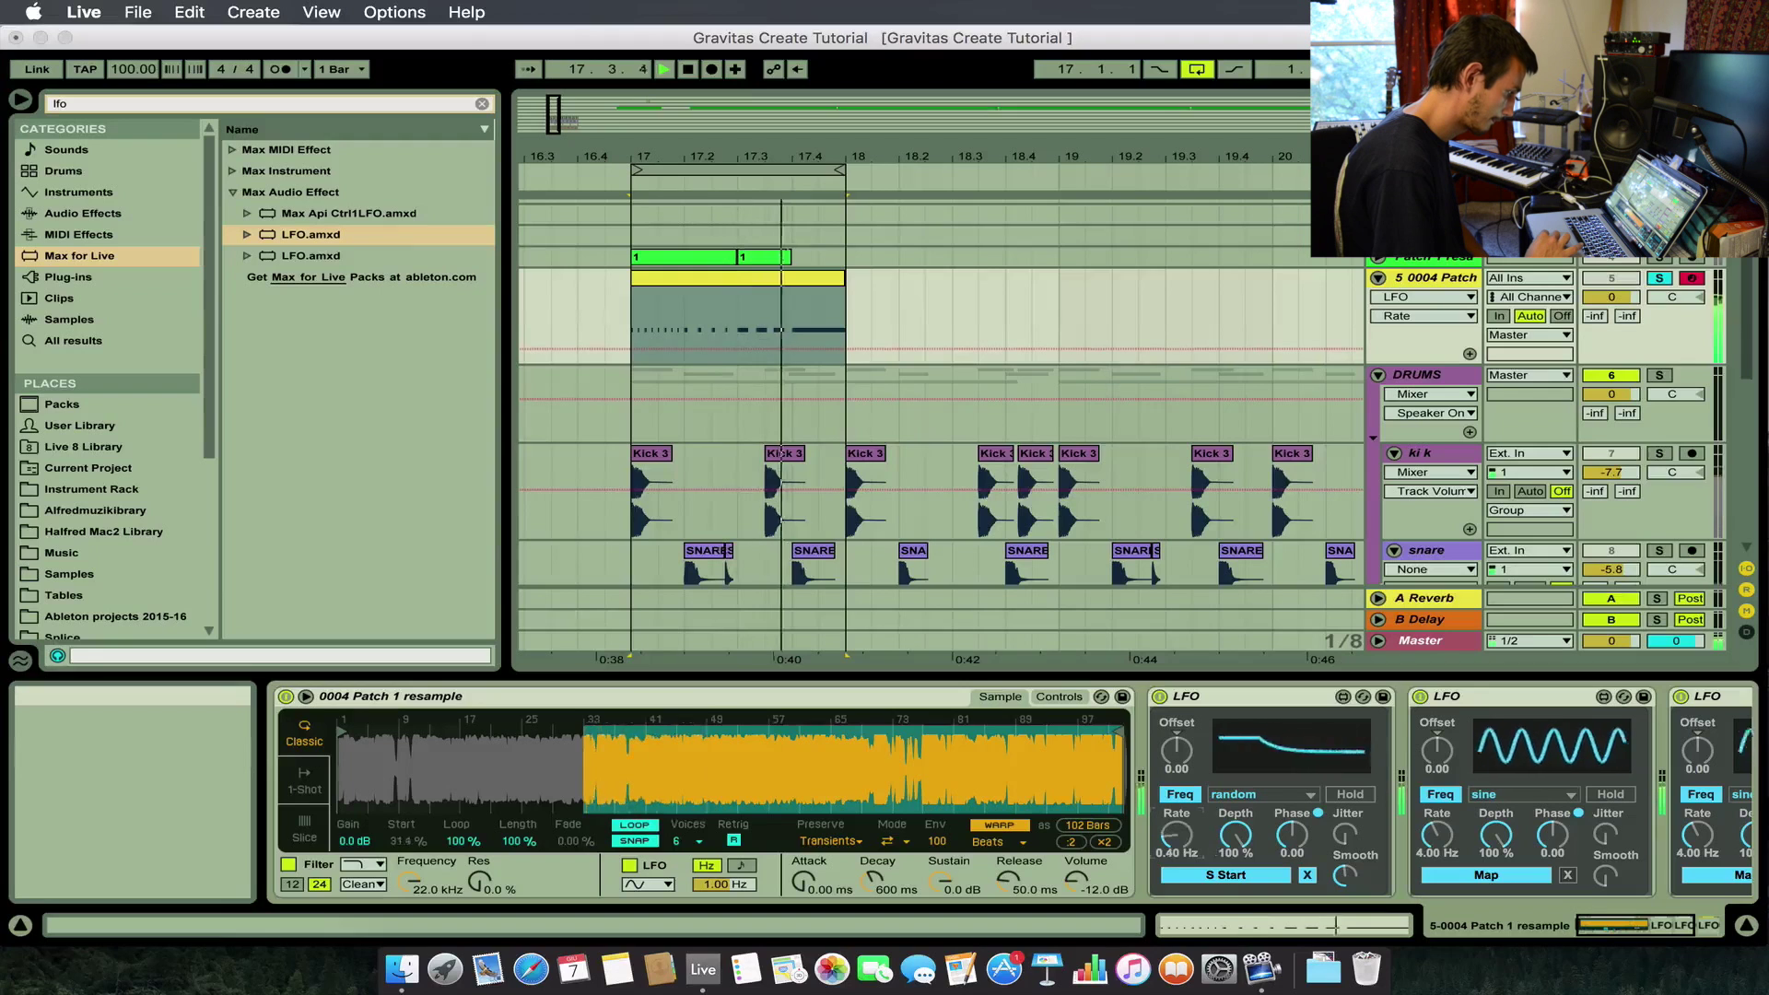
Set the Simpler's volume envelope to a 1.24 s decay and -inf dB sustain, and return to the sample display.
left_click(1059, 697)
left_click_drag(960, 731, 845, 792)
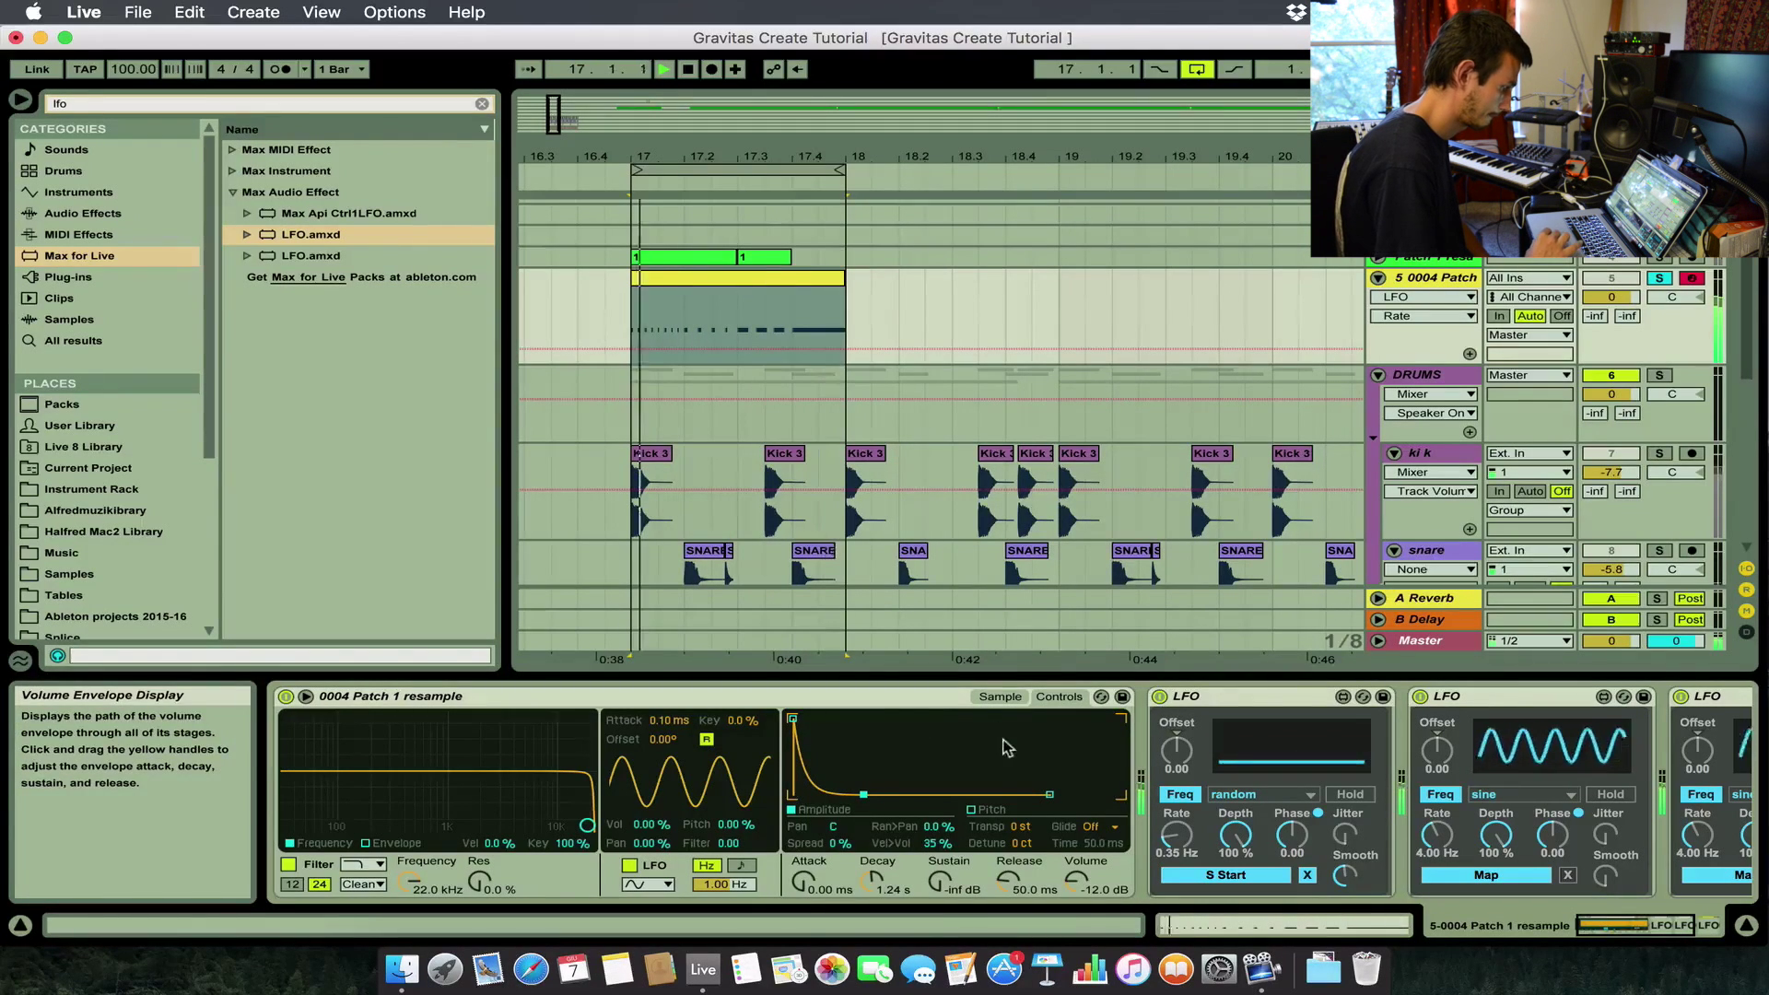
left_click(985, 699)
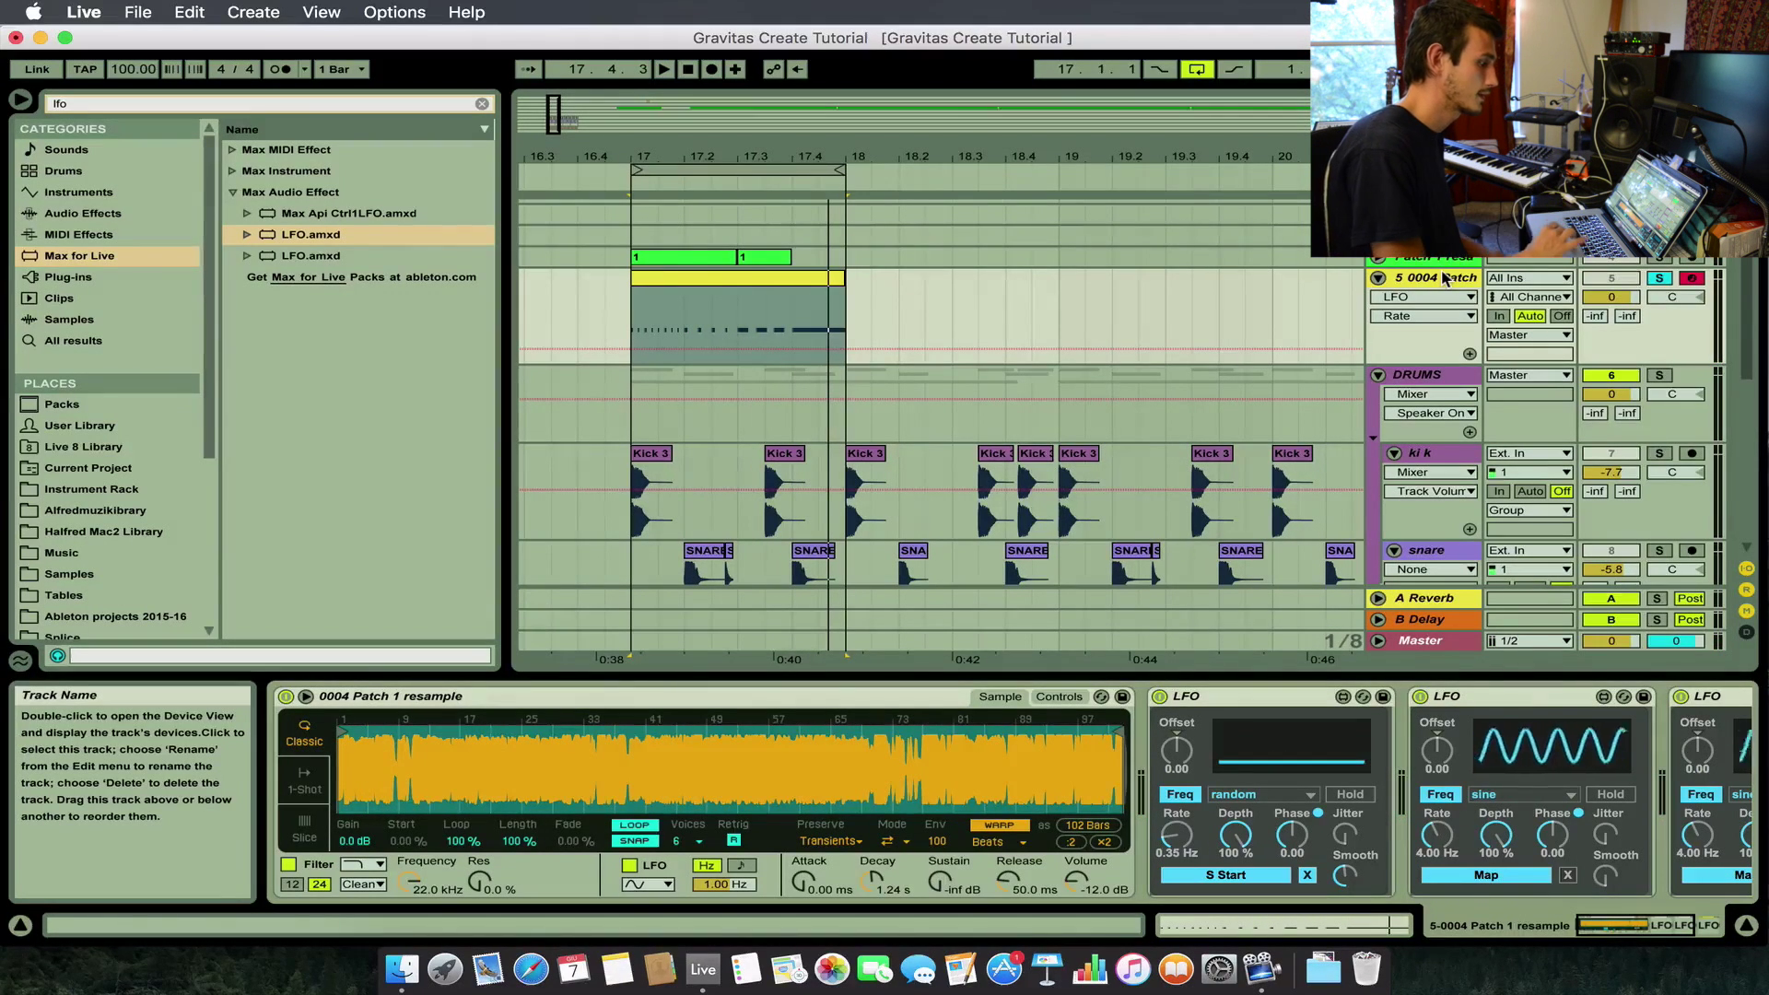
left_click(818, 299)
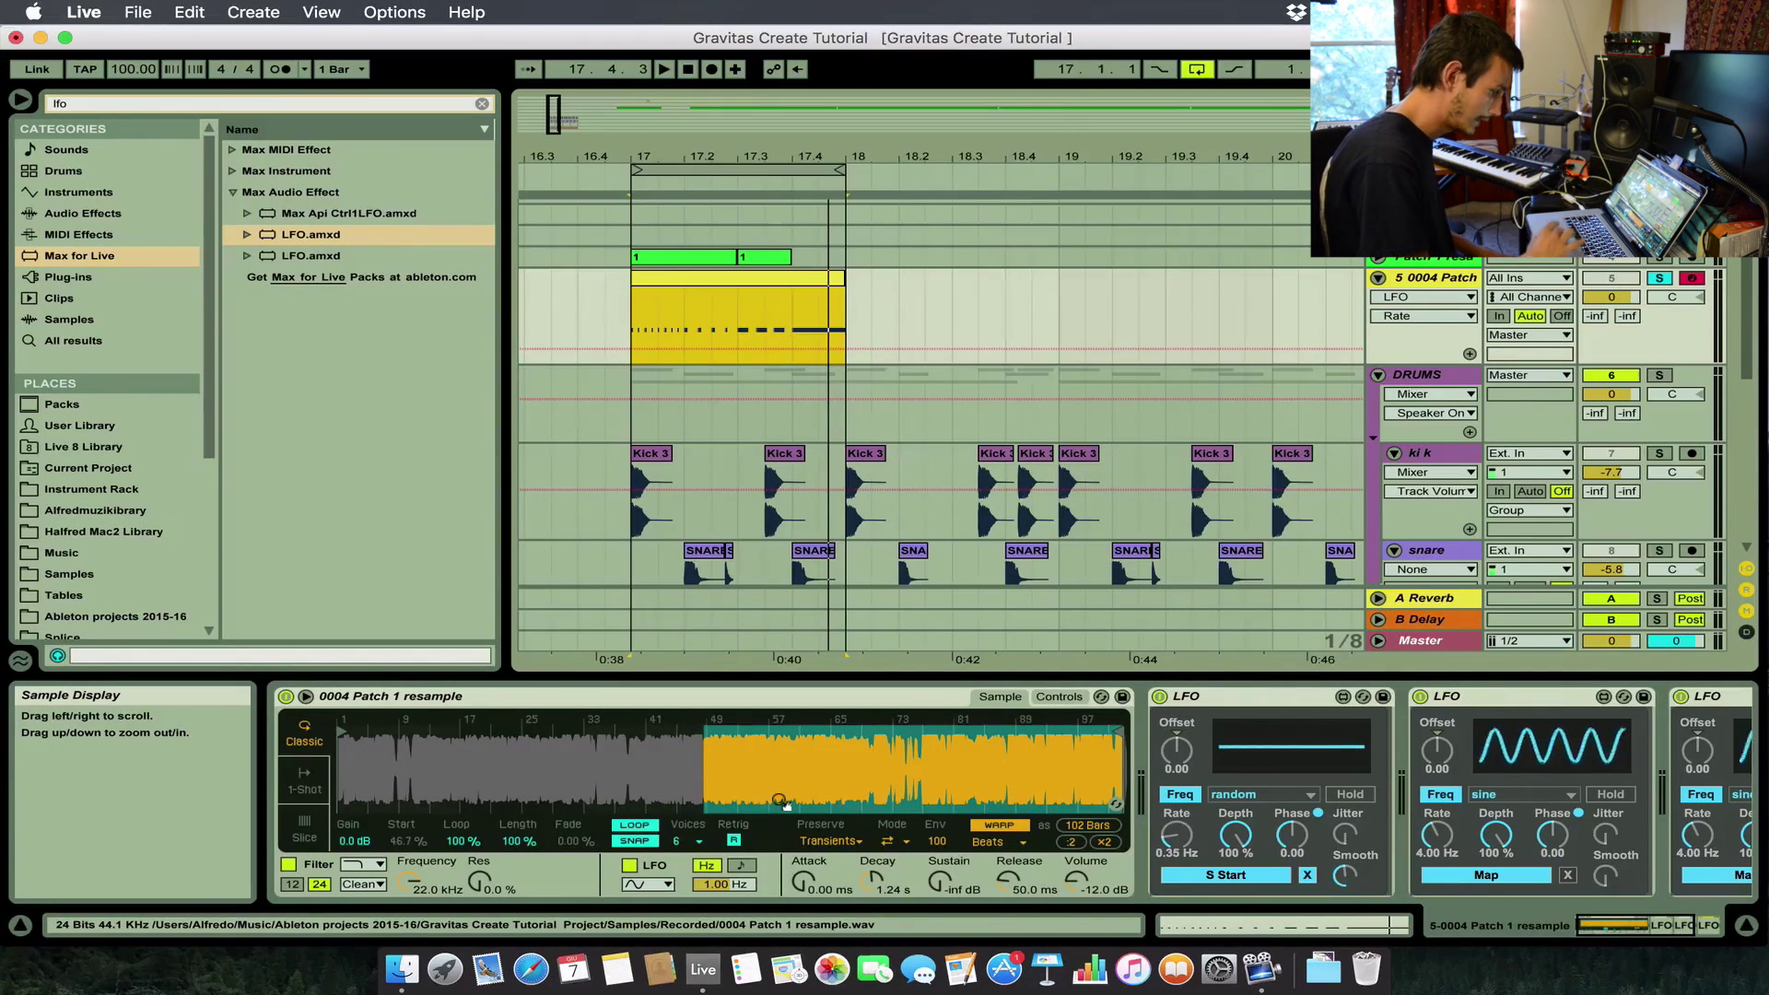
Map the second LFO to the Simpler's sample length.
left_click(1420, 880)
scroll(1421, 880, "right", 3)
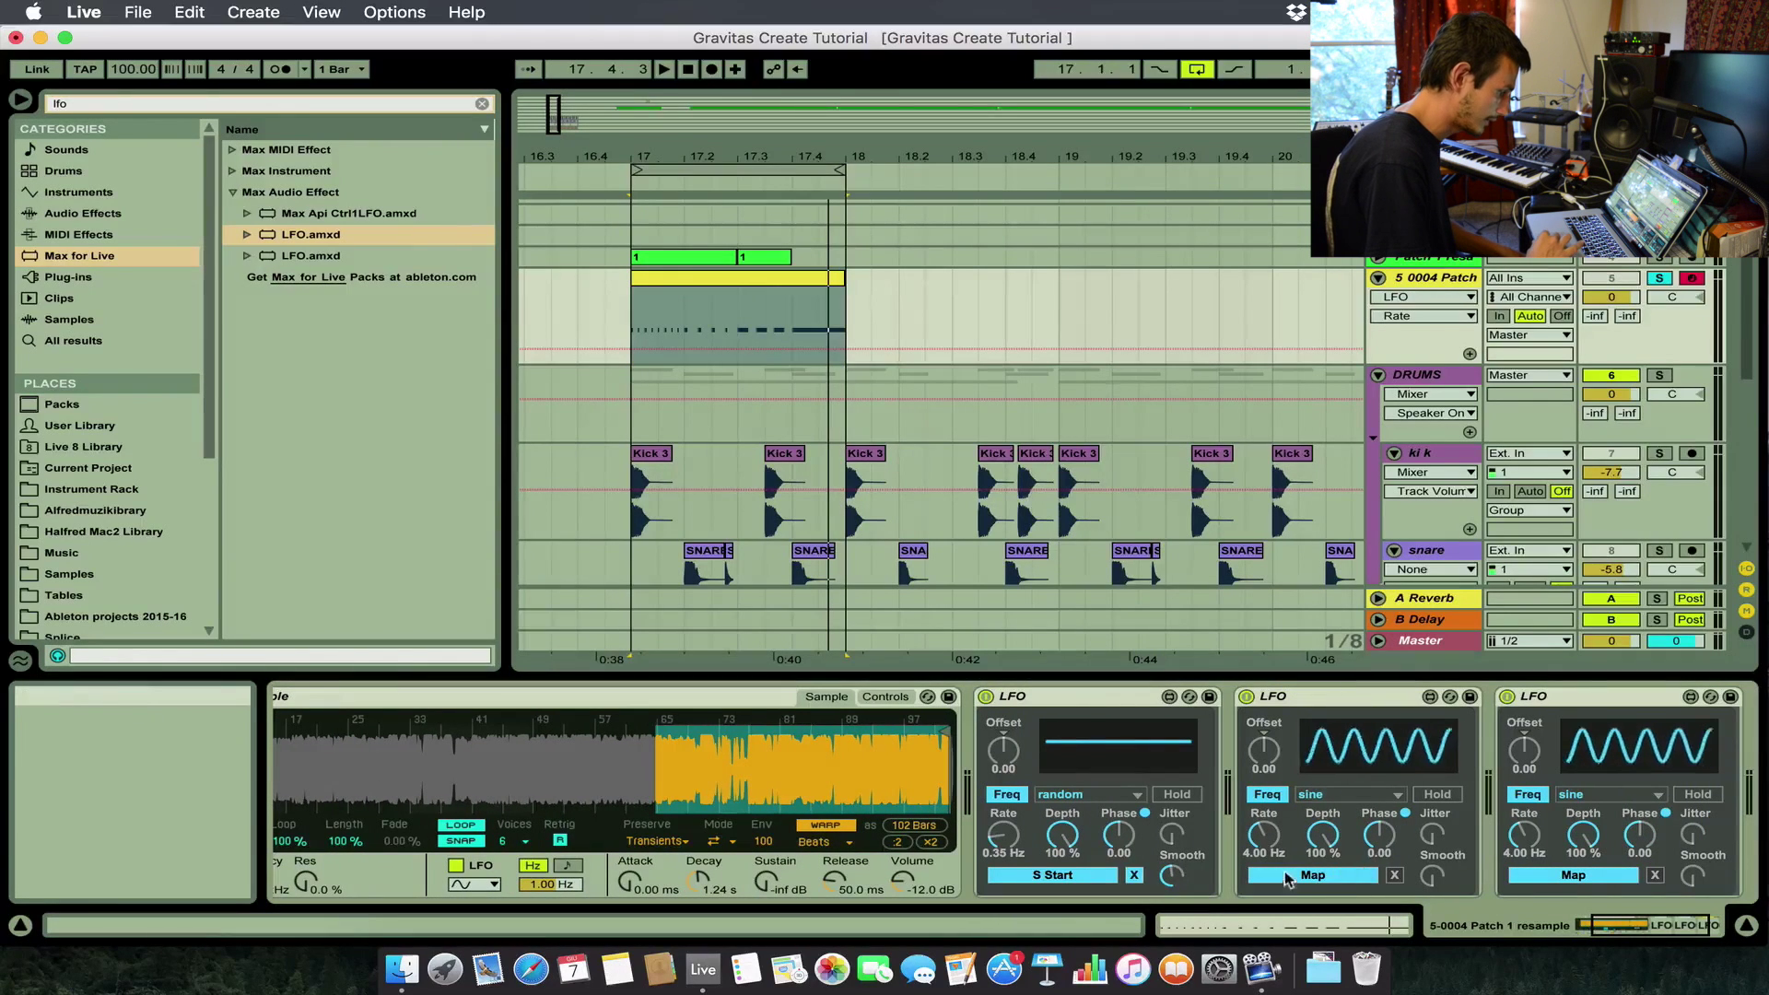
scroll(921, 811, "left", 3)
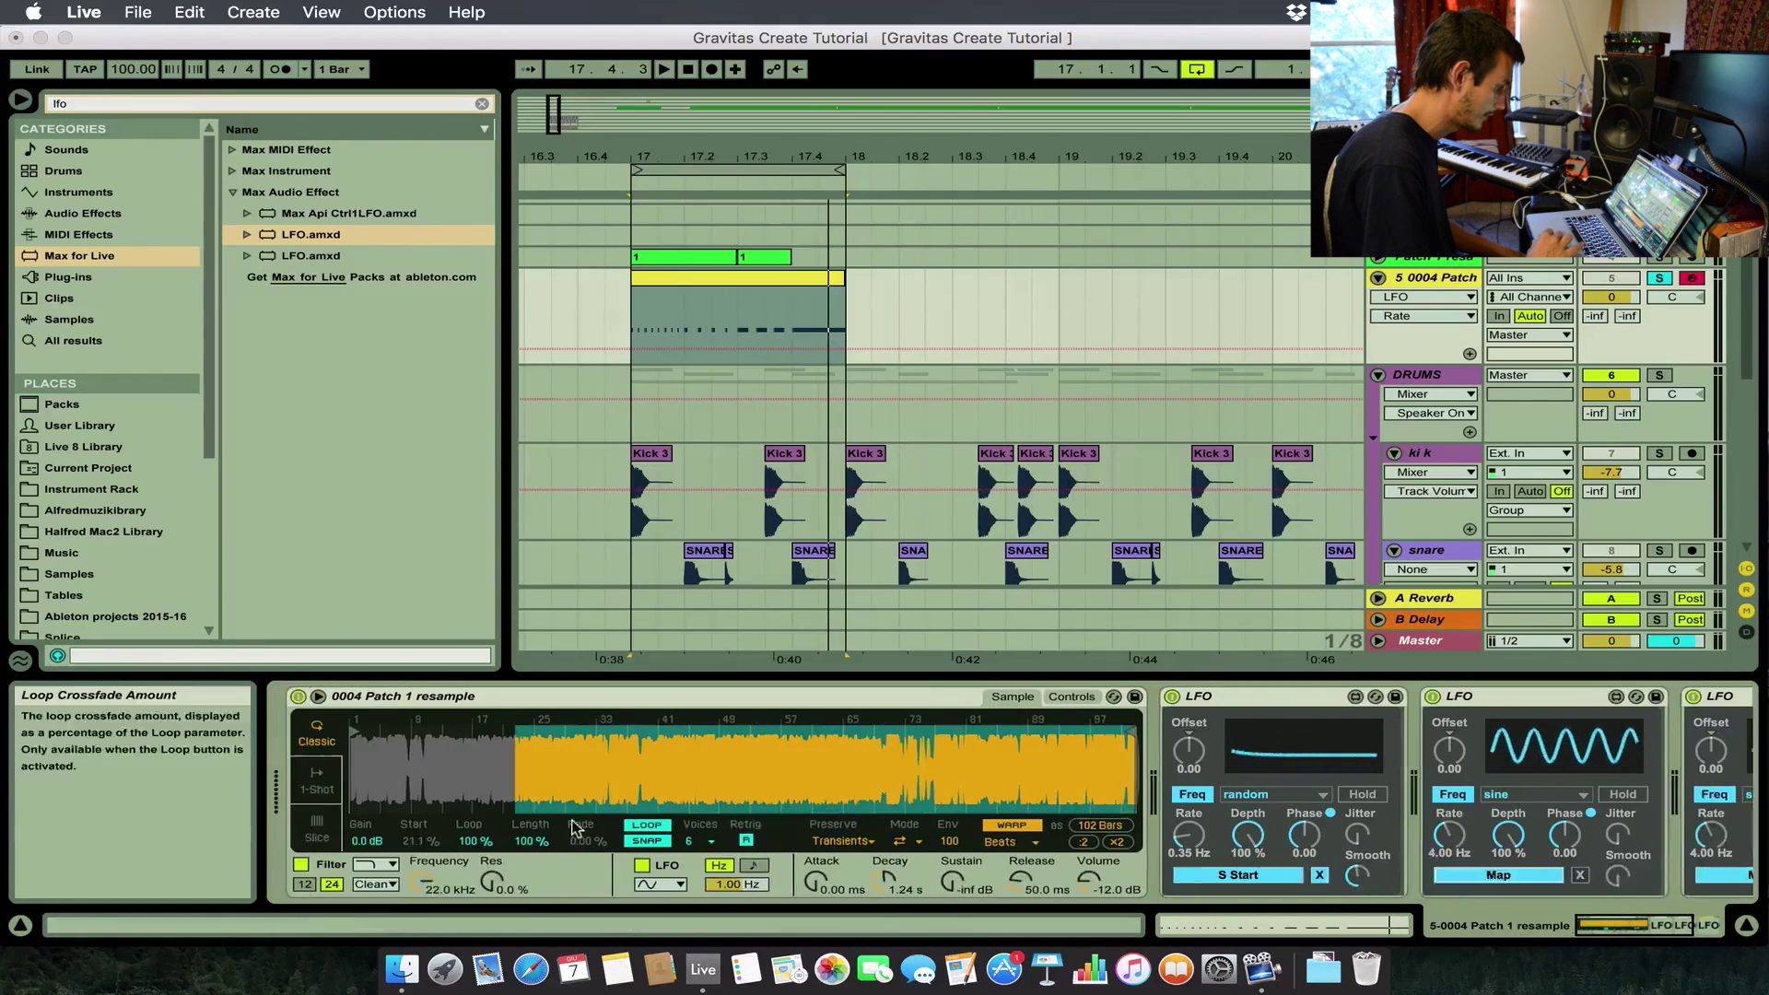
left_click(527, 842)
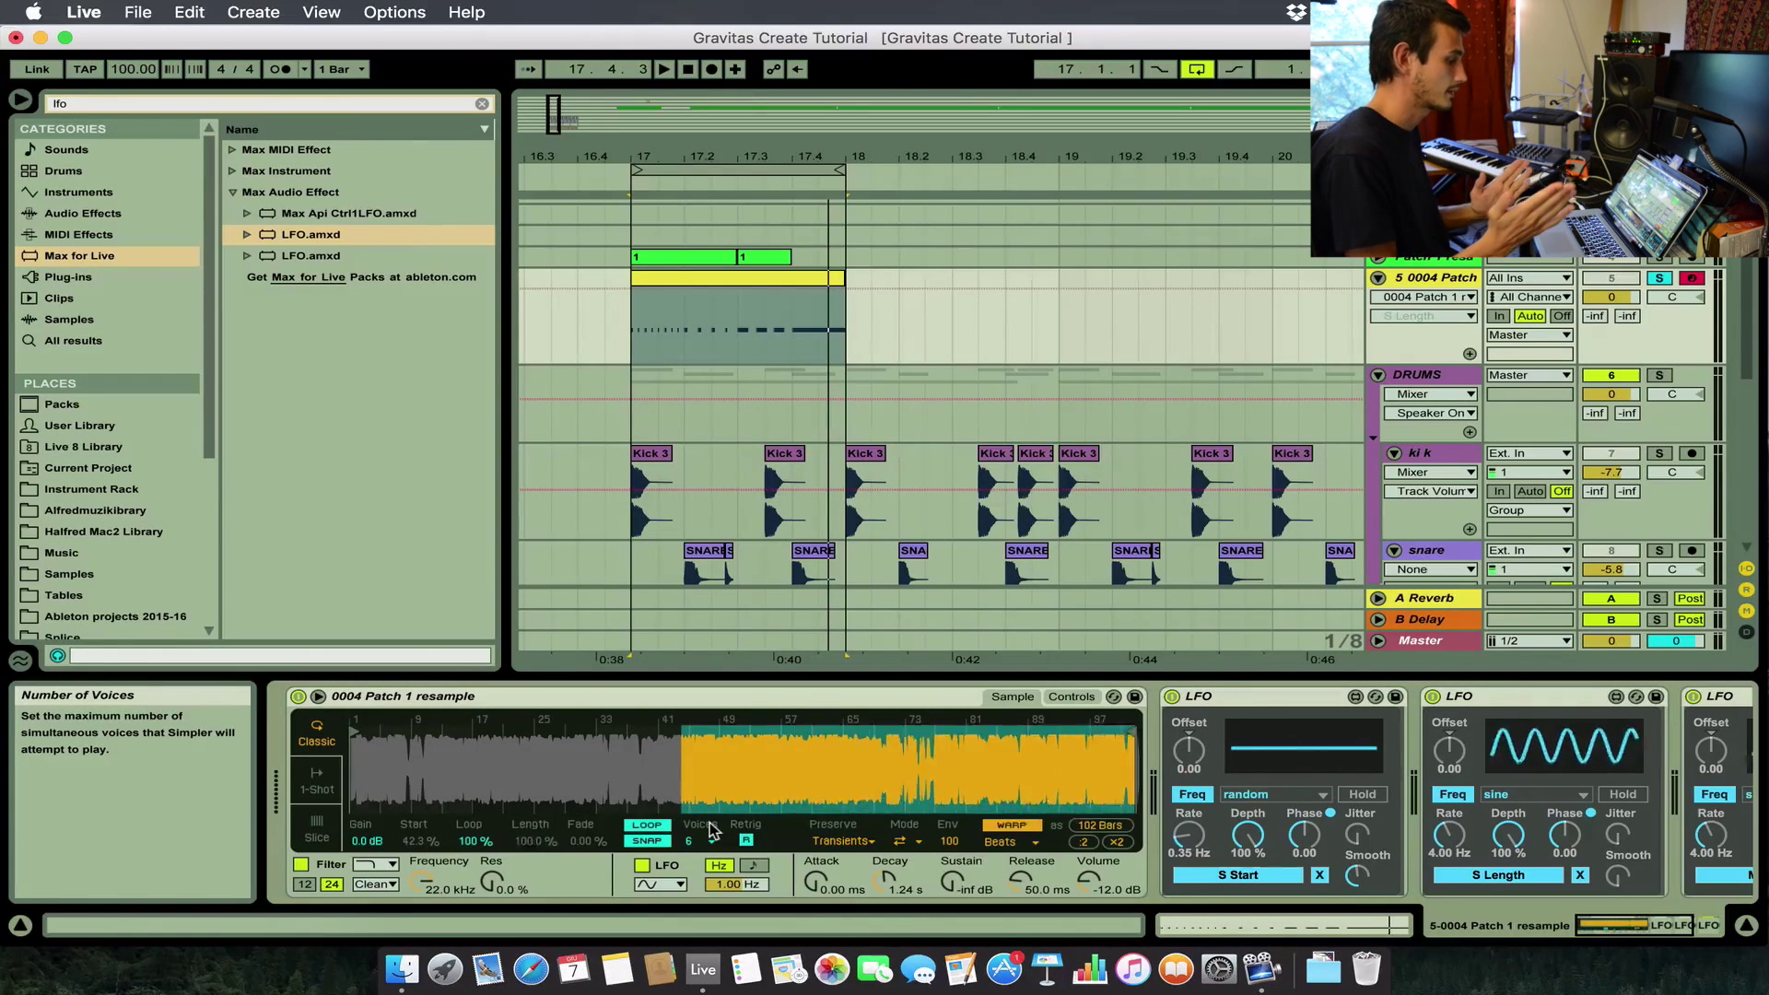
Play the Simpler track's MIDI clip from bar 17 to hear the modulated sample start and length.
scroll(626, 811, "right", 2)
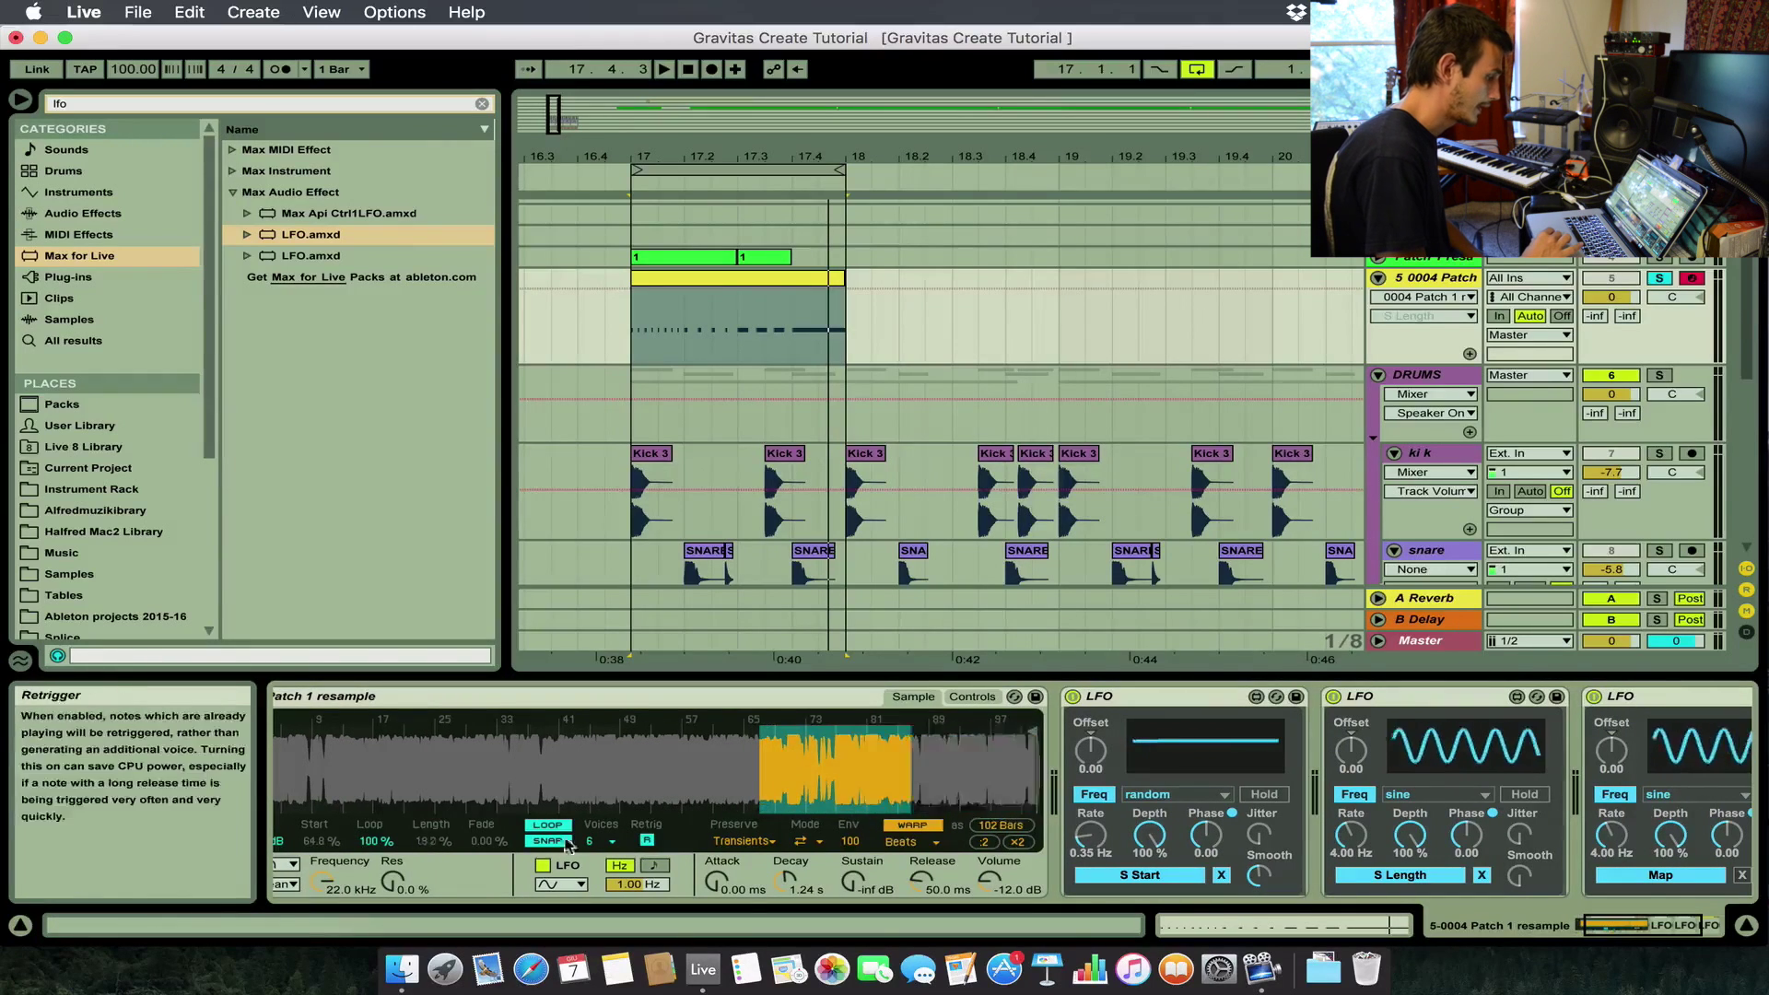
scroll(621, 849, "left", 2)
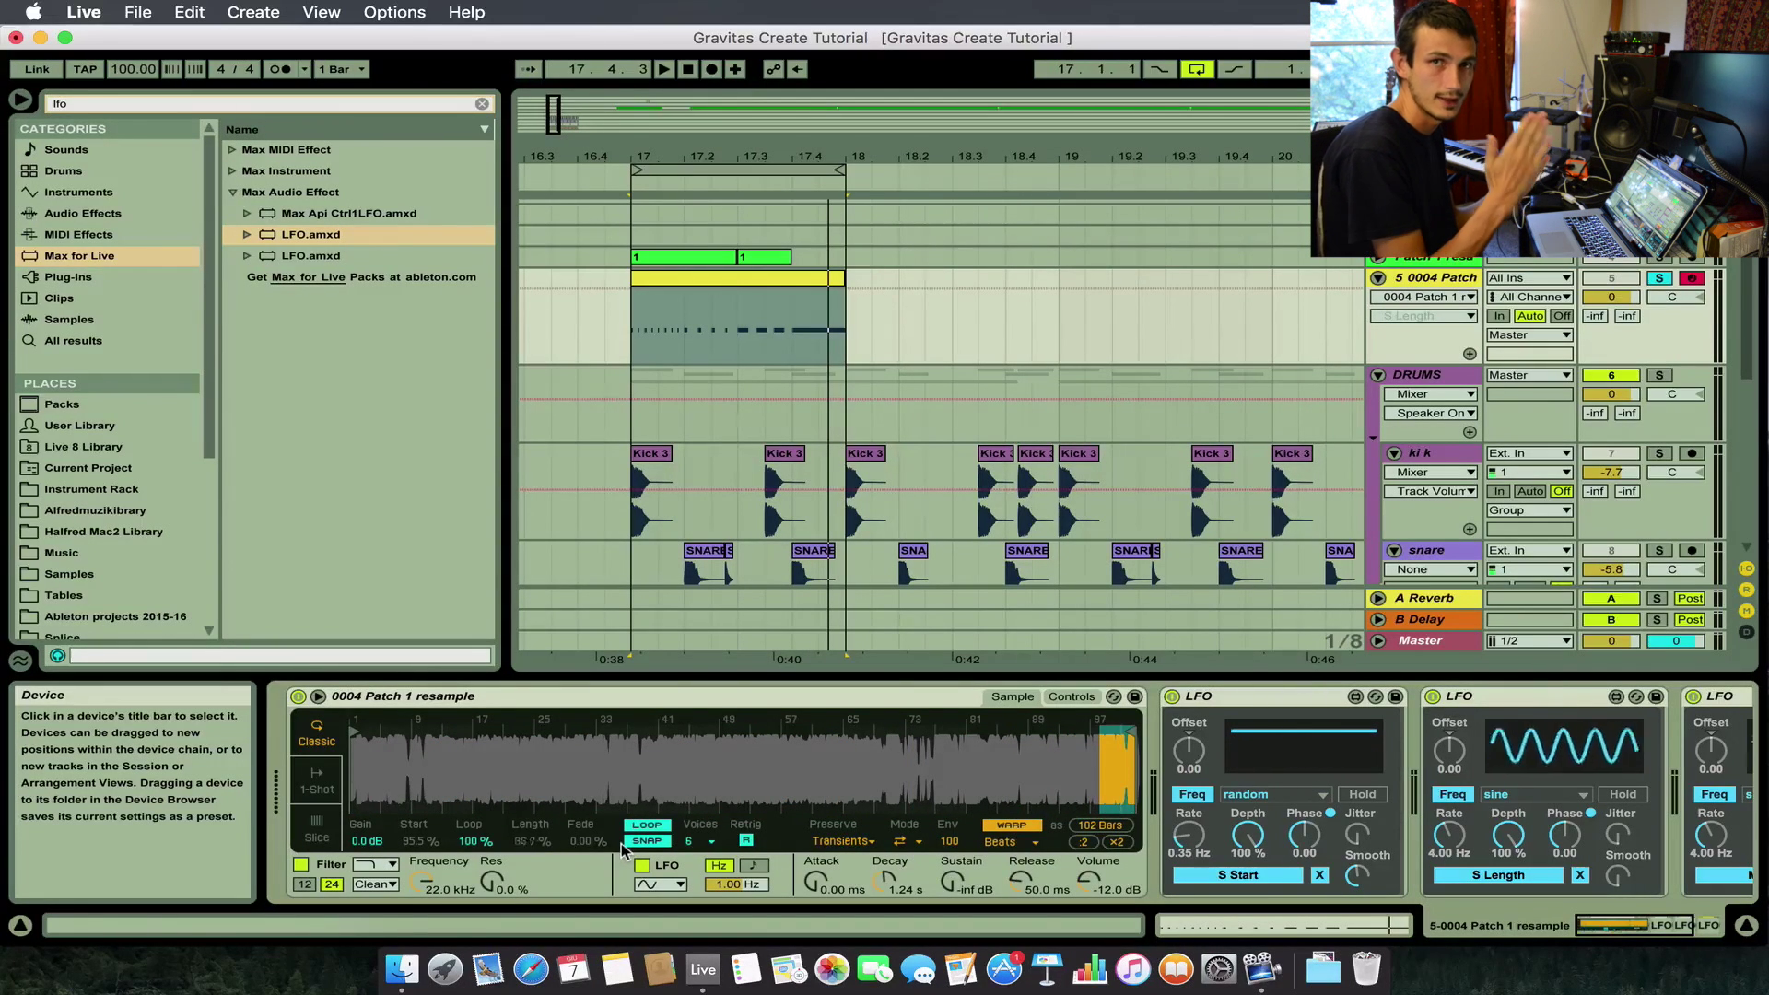
scroll(1022, 835, "right", 5)
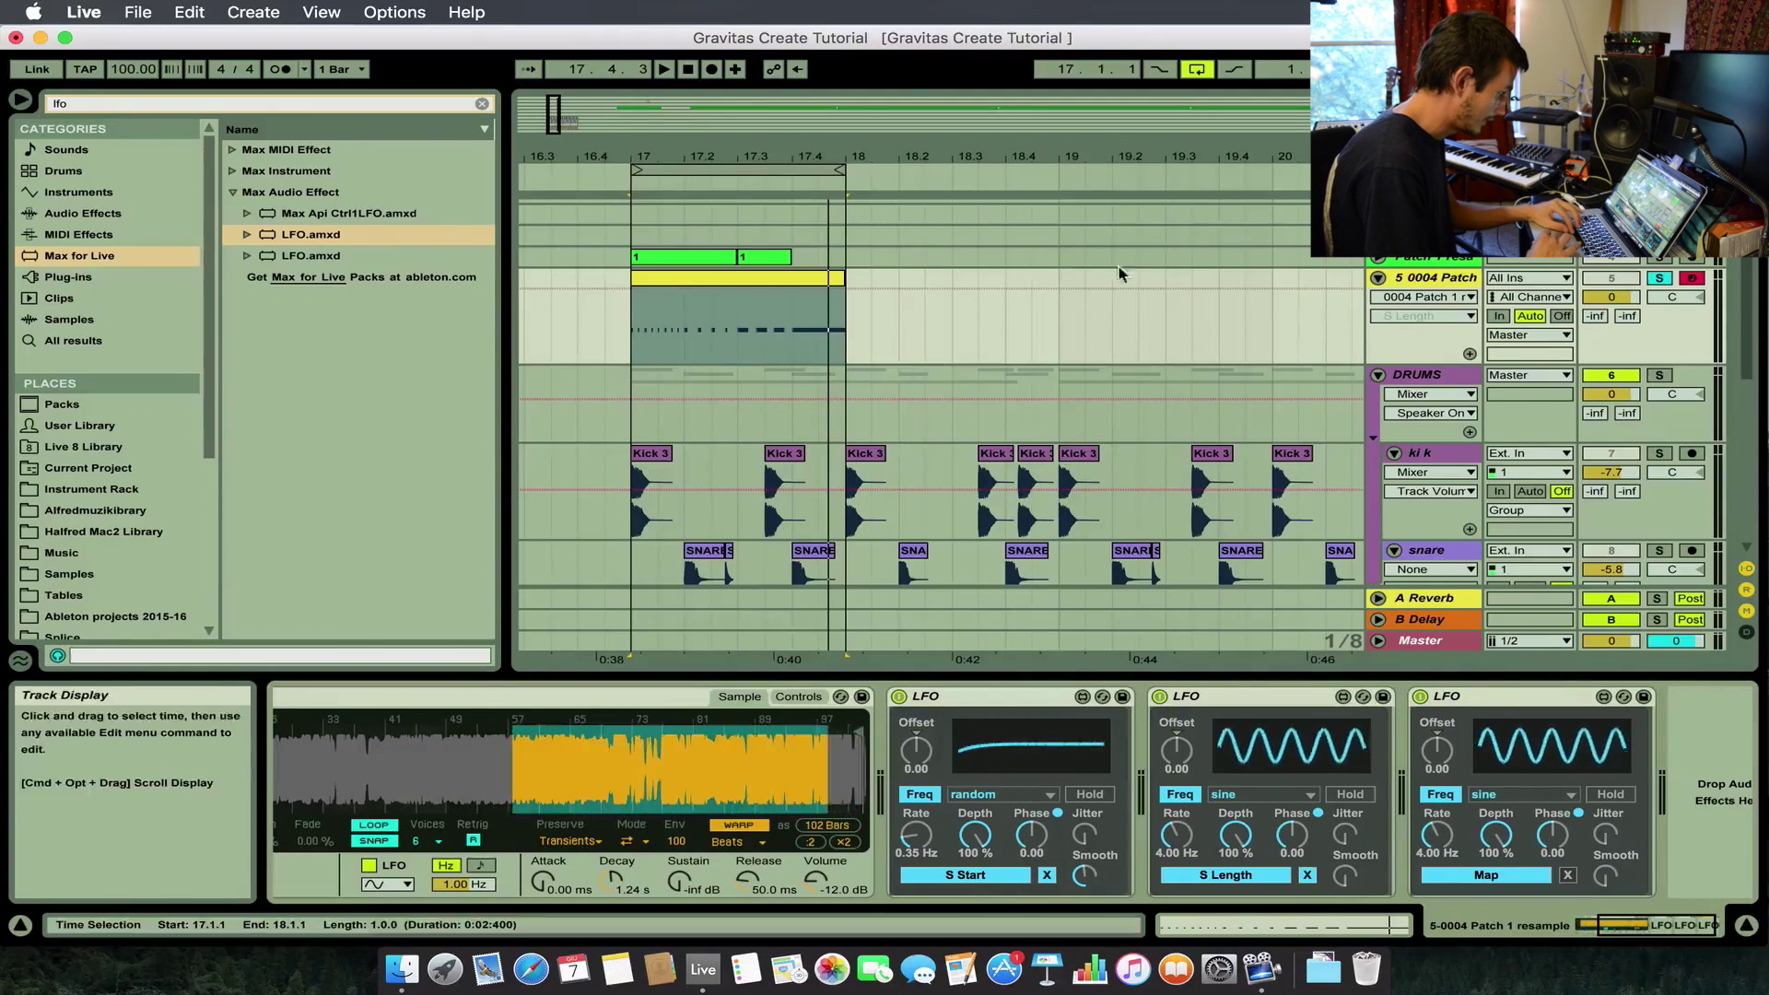
left_click(726, 276)
key("space")
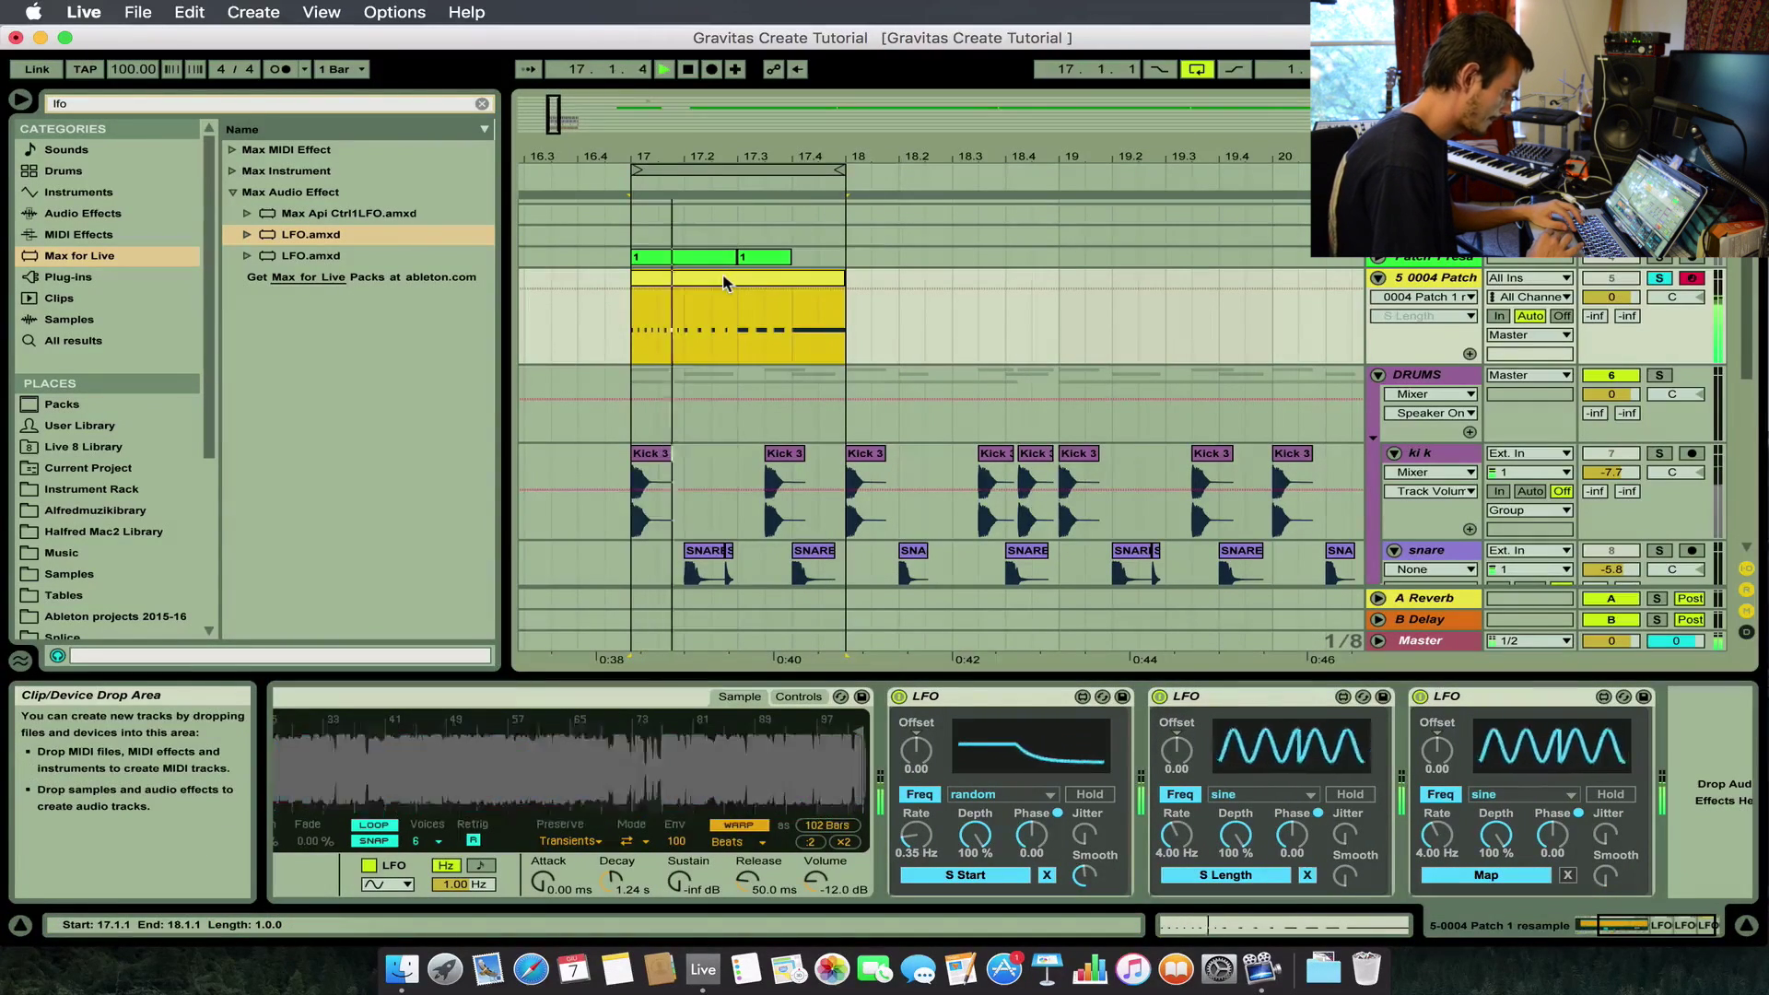
Place the "resampling random" clip from Session View at bar 17 of the 5 Audio track in the Arrangement.
scroll(1030, 815, "left", 5)
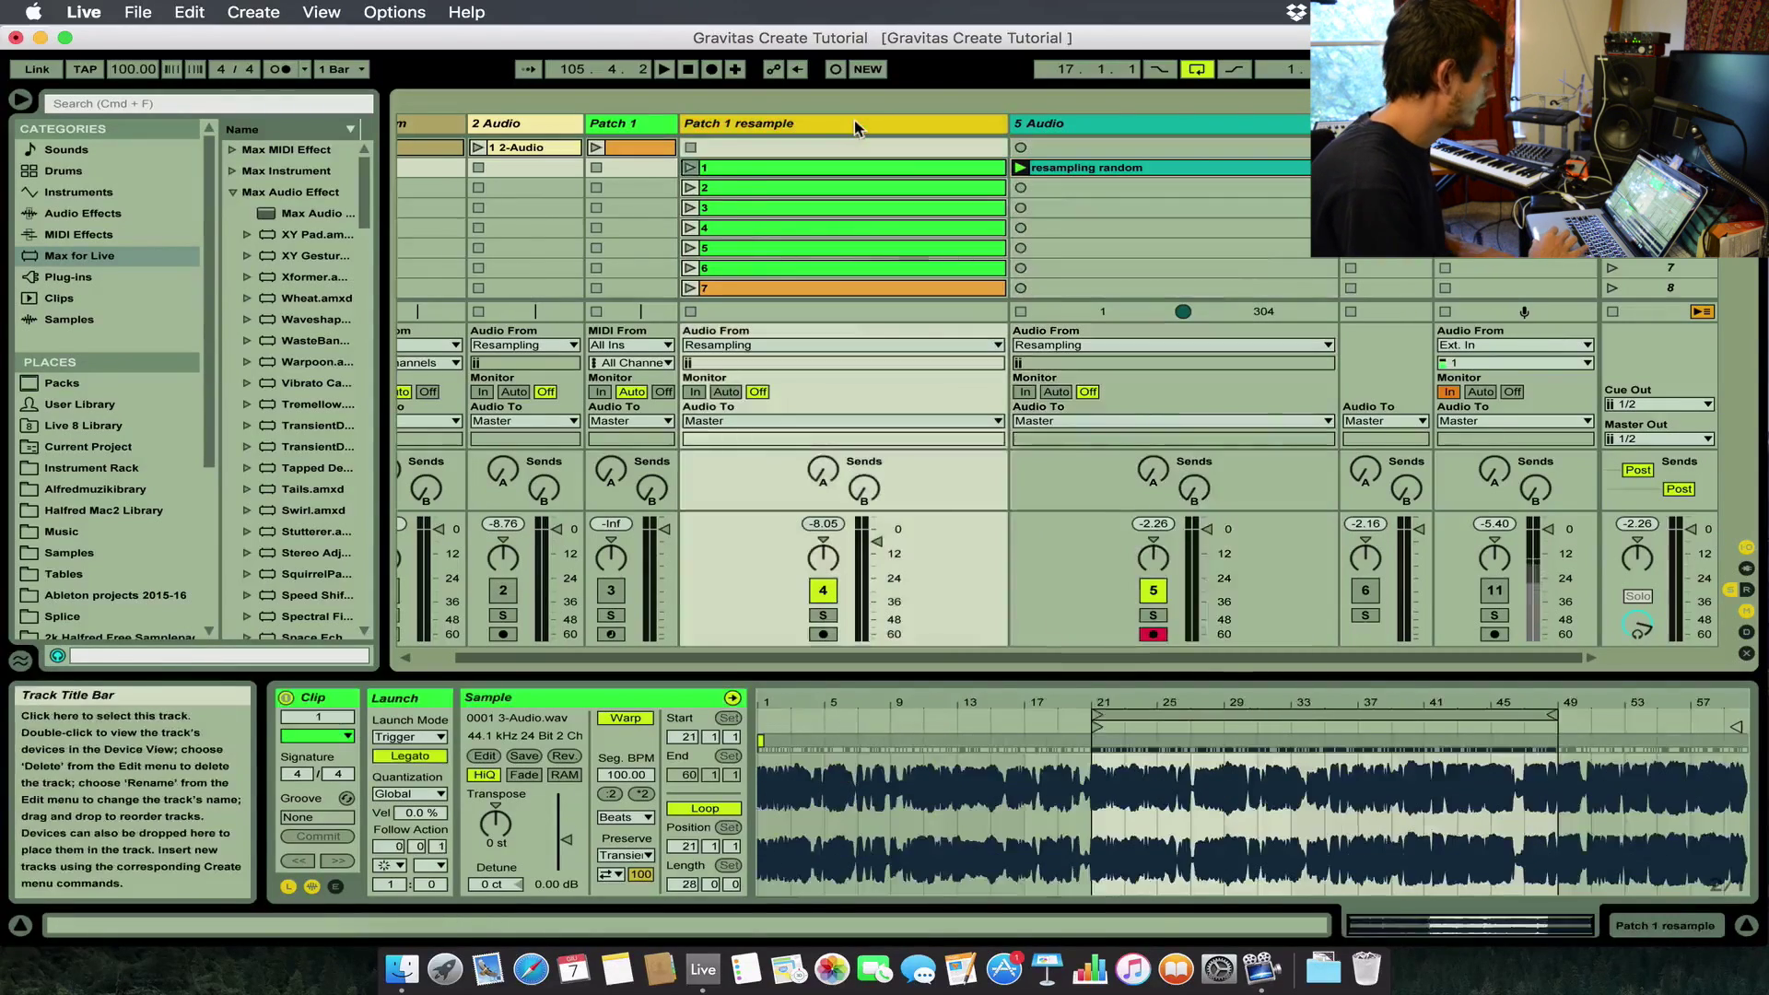
left_click(1087, 169)
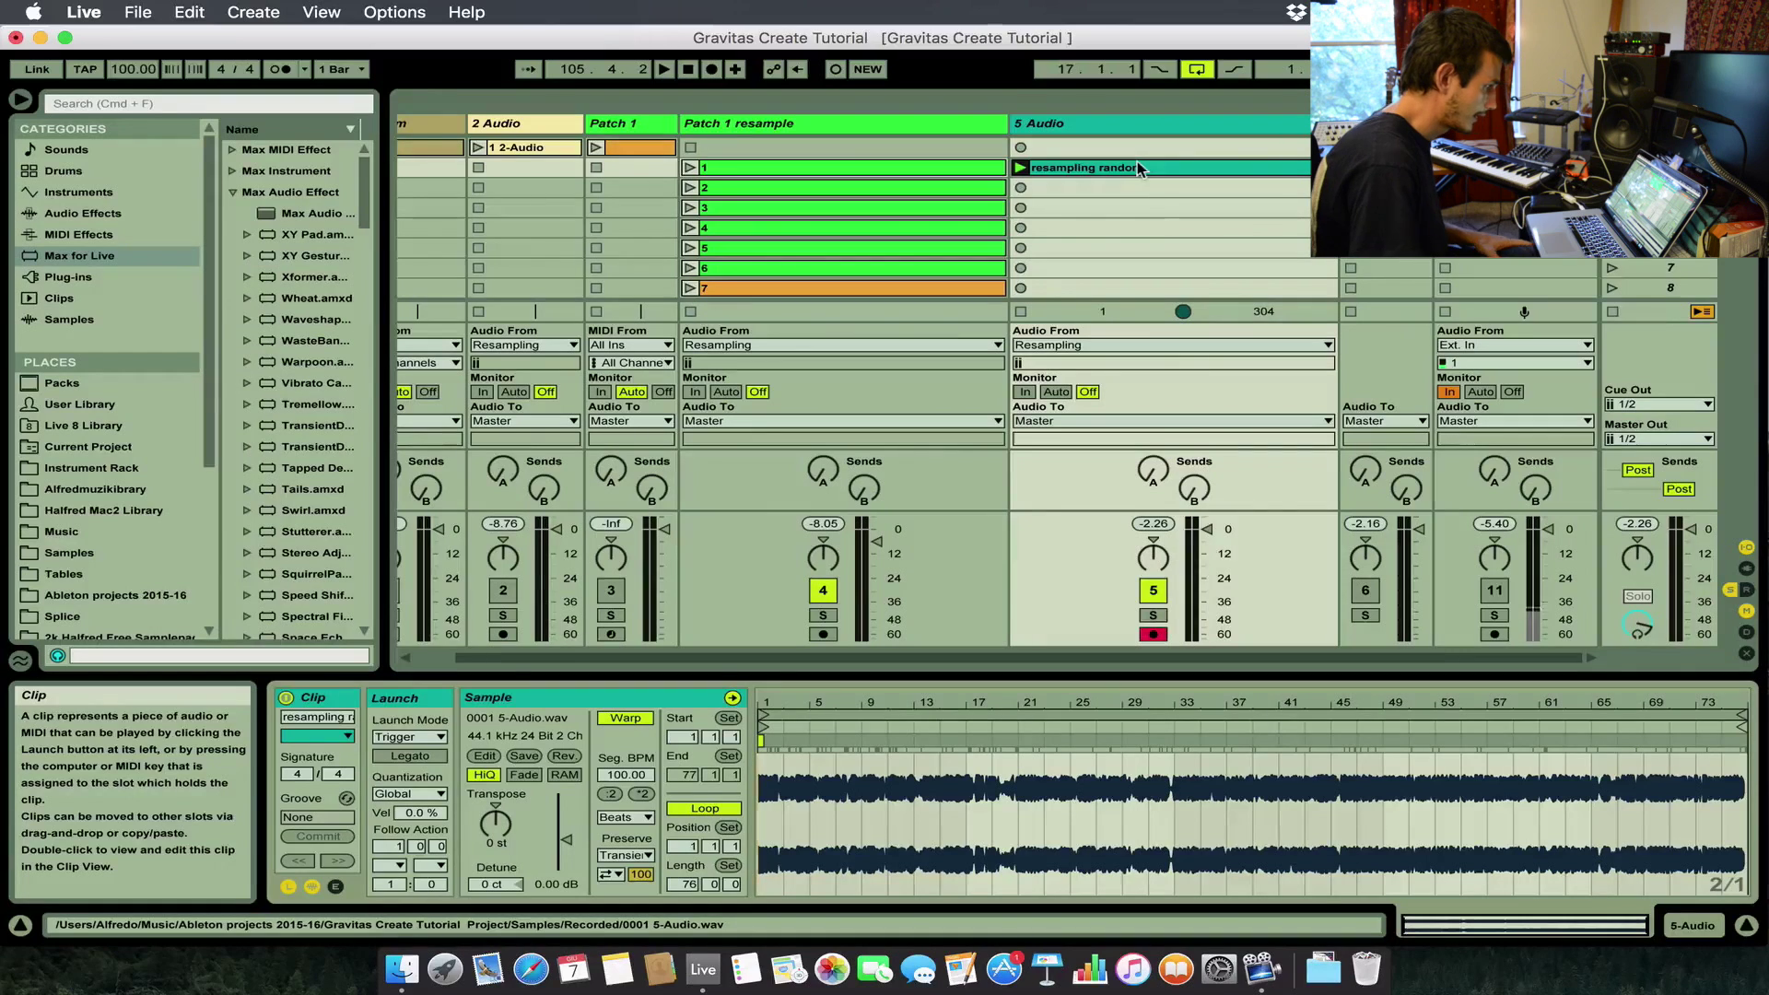
key("Tab")
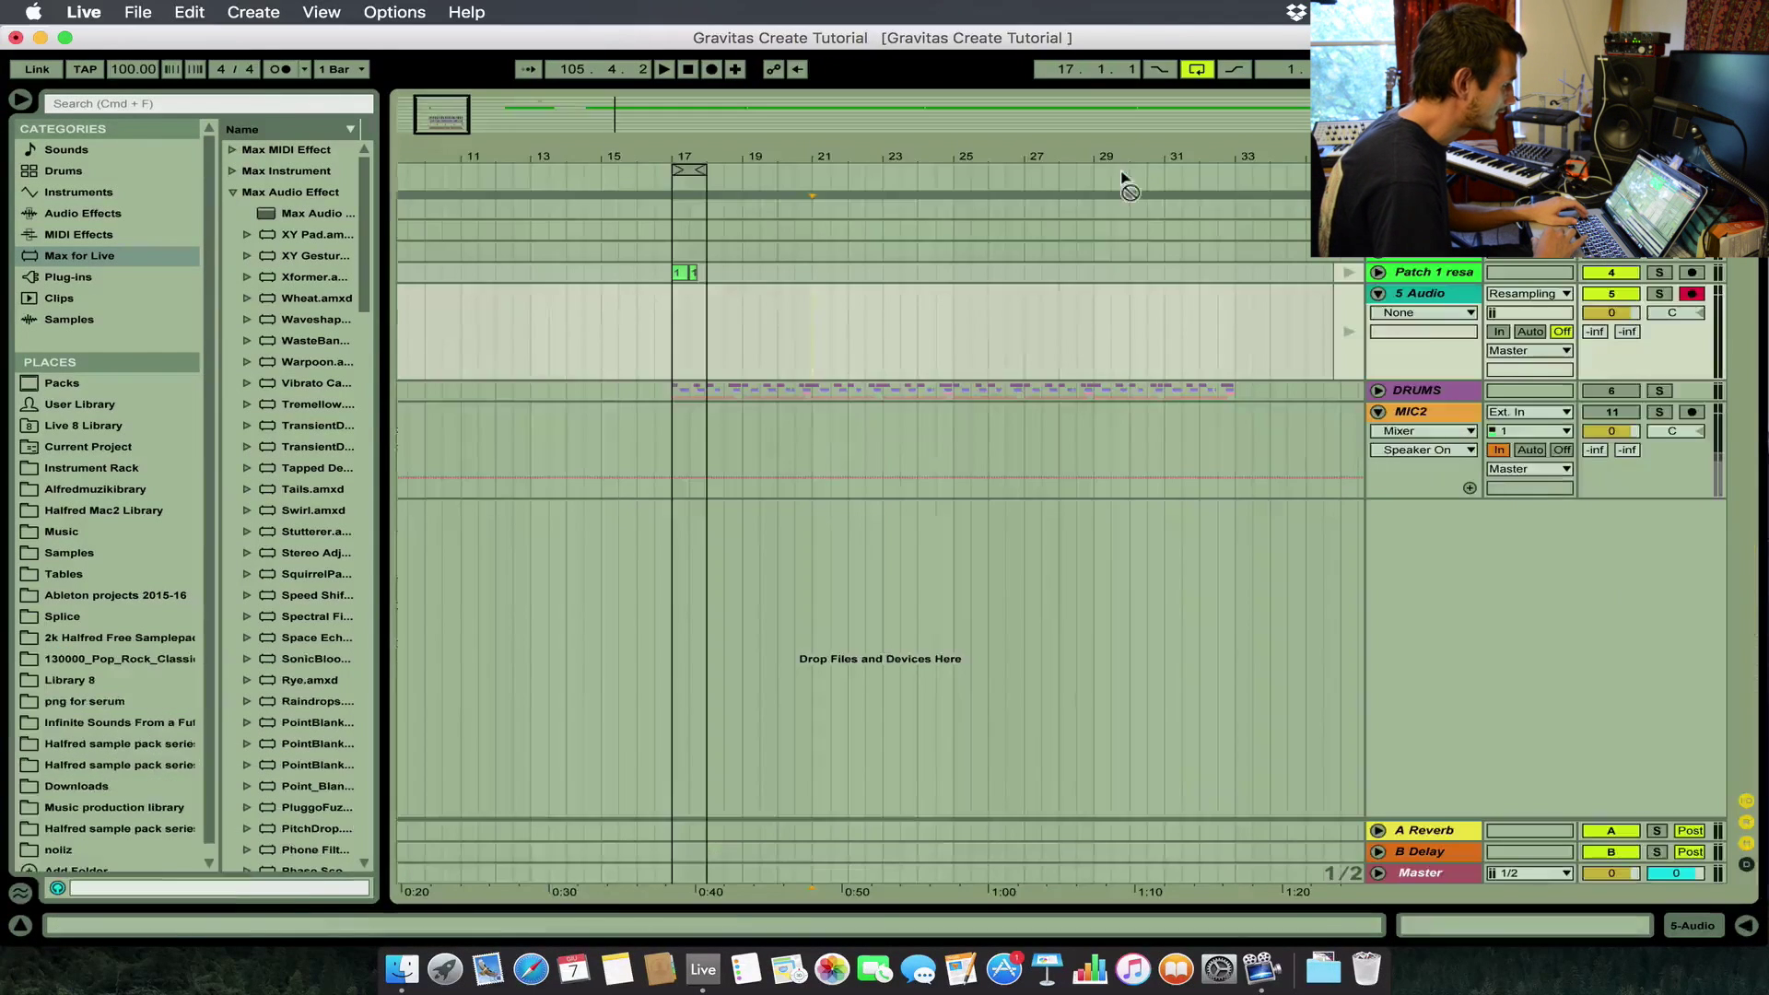
left_click_drag(1116, 183, 658, 334)
left_click_drag(504, 149, 595, 161)
left_click_drag(1379, 375, 1378, 509)
scroll(1126, 429, "right", 5)
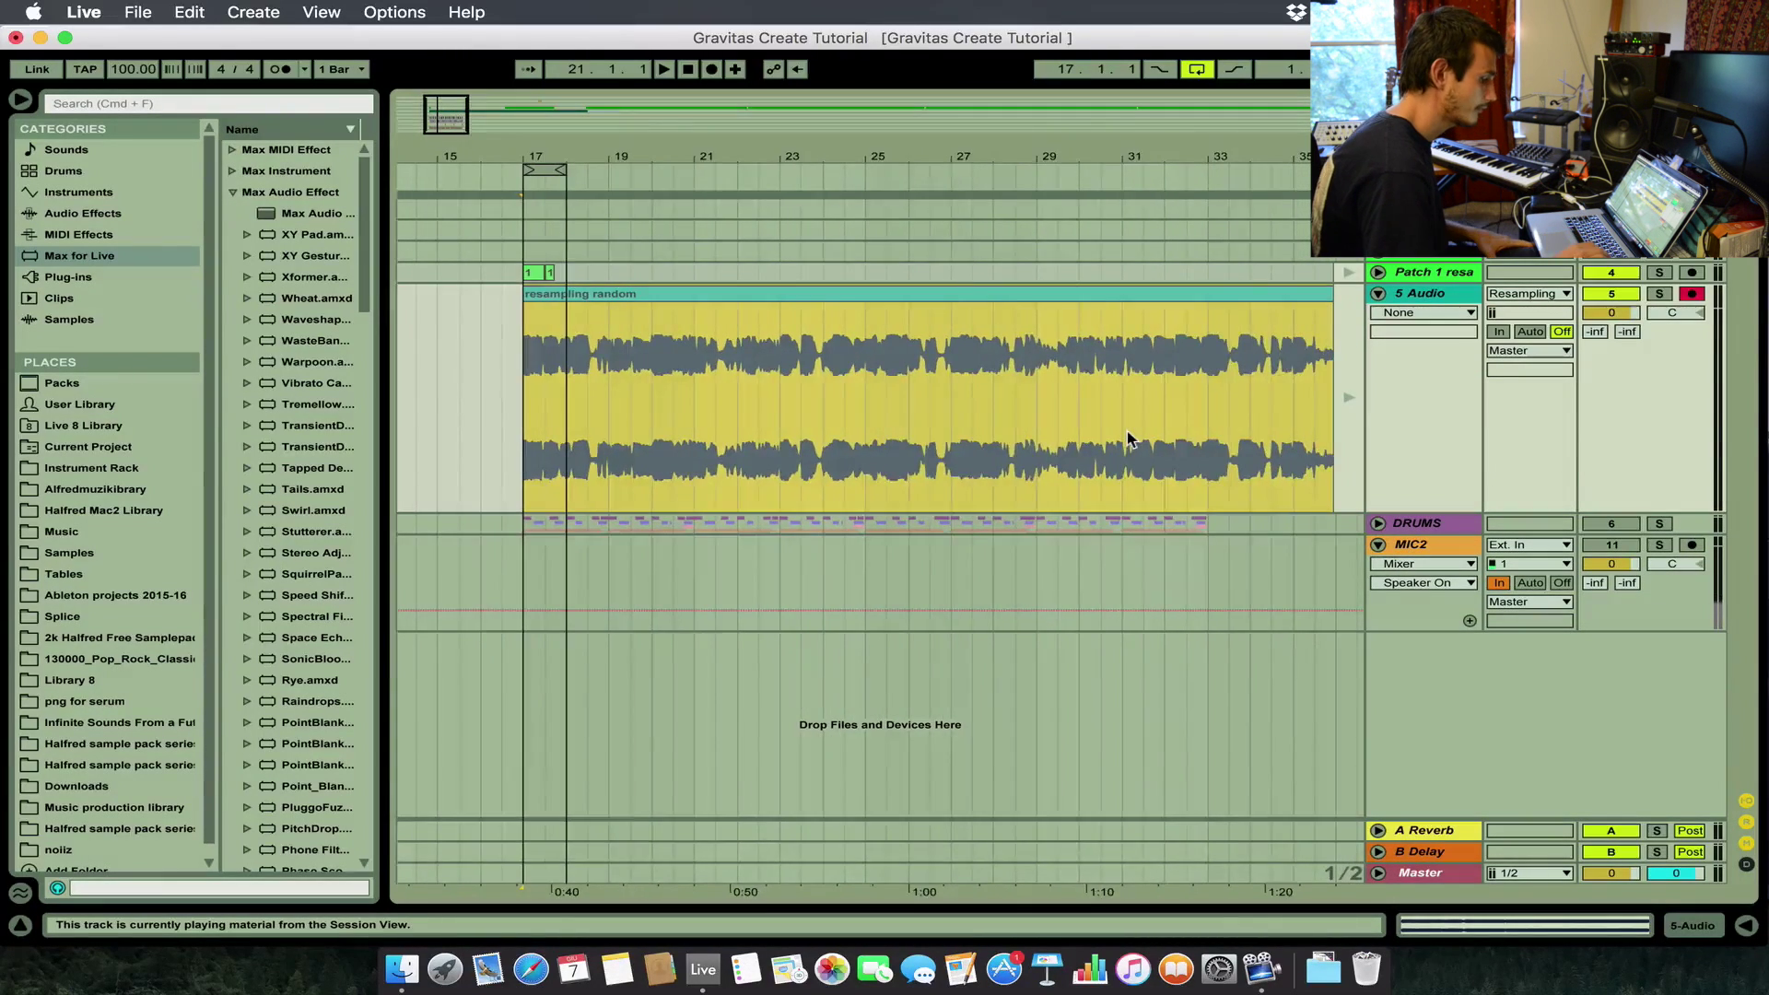
key("minus")
key("minus")
key("minus")
key("minus")
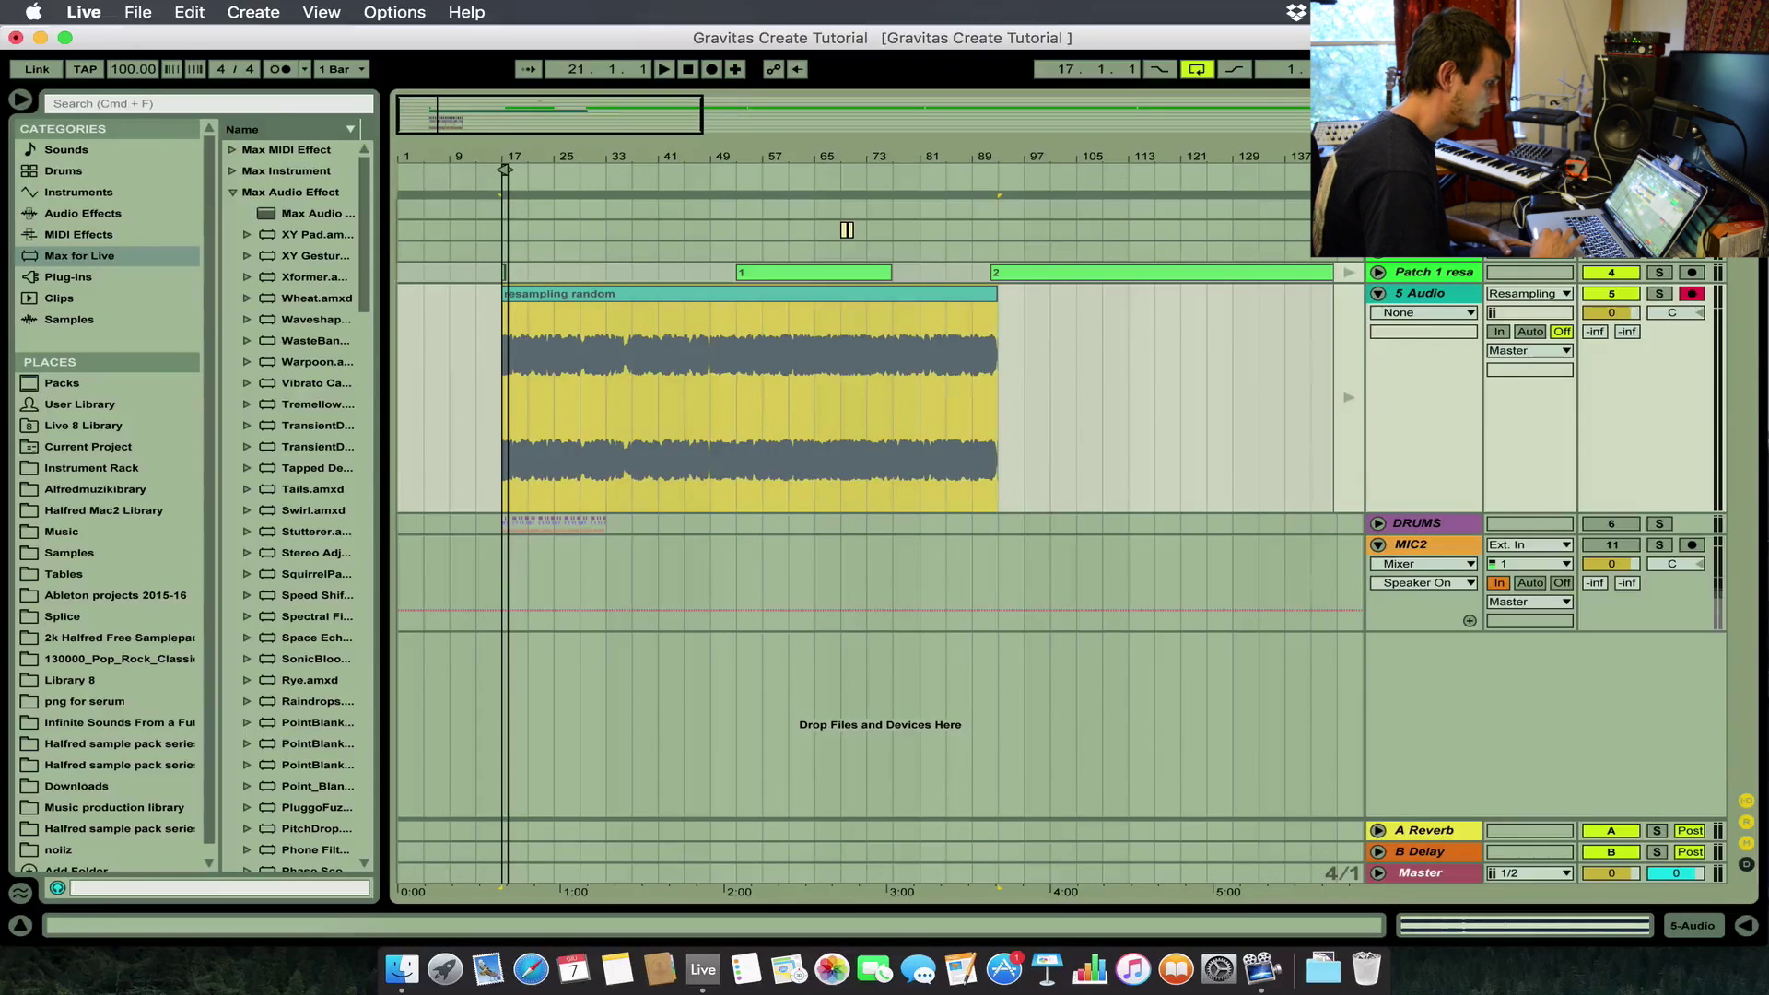
left_click(1349, 176)
left_click_drag(467, 101, 497, 252)
scroll(550, 415, "left", 5)
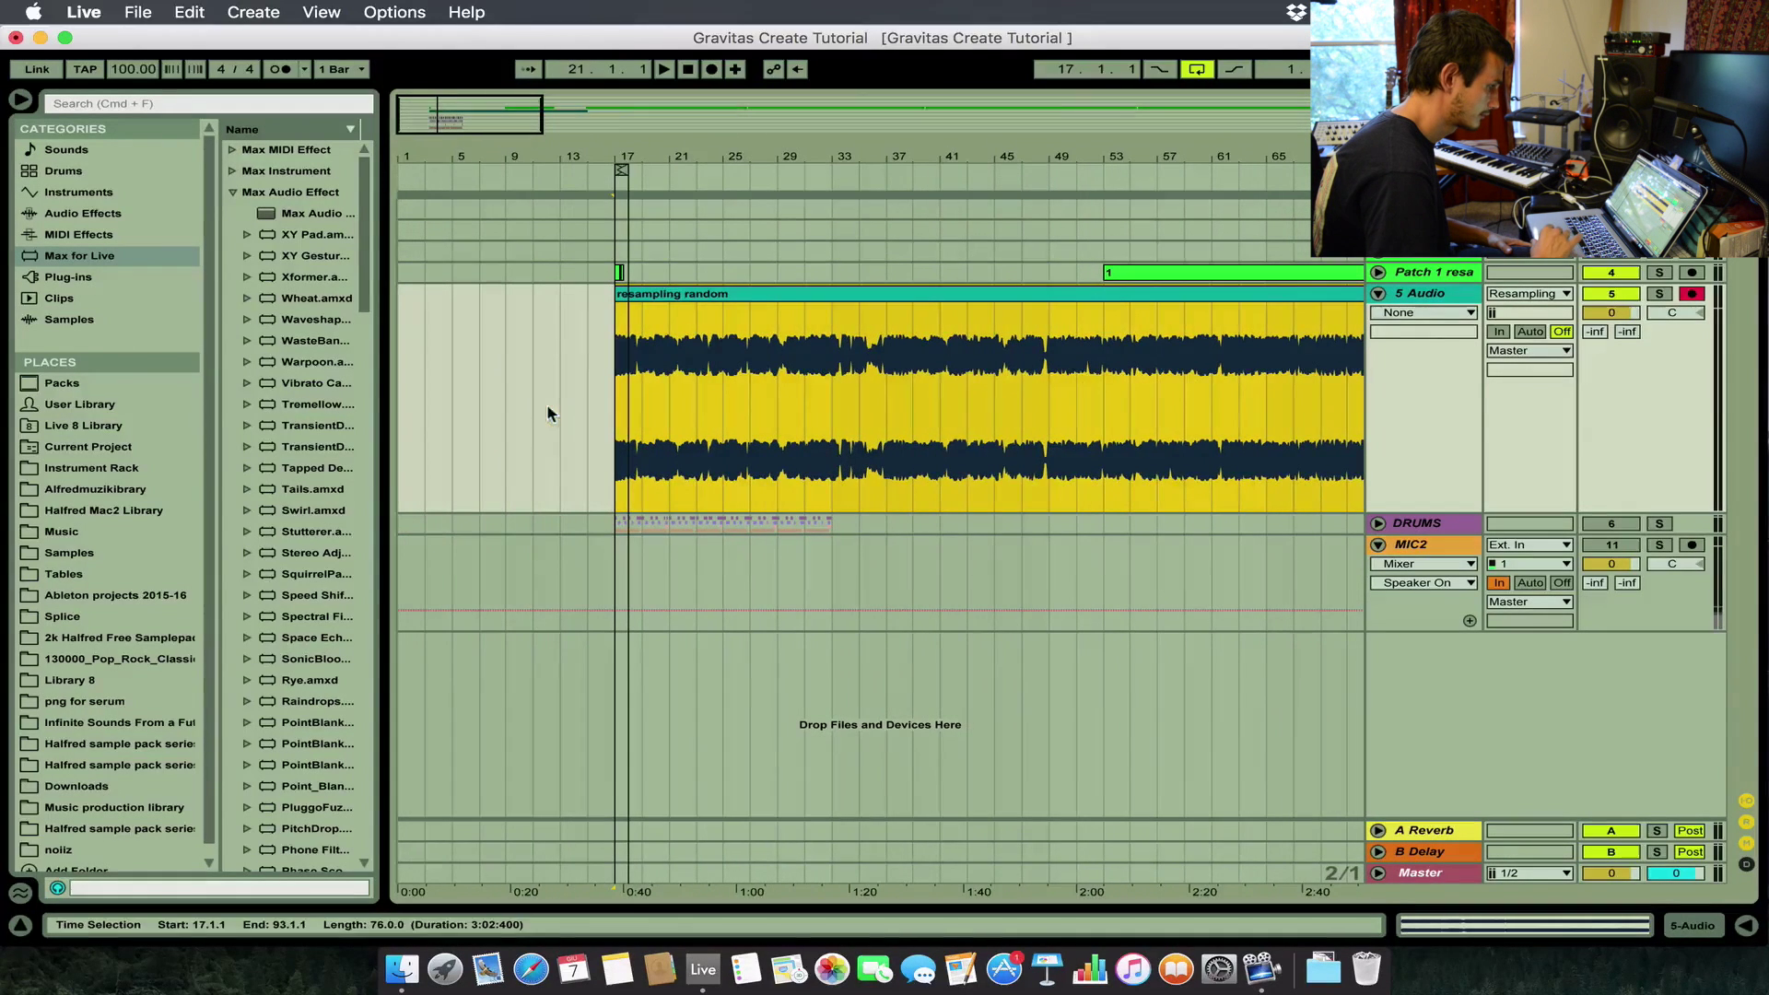
Switch off the Patch 1 resample track, loop bars 17 to 33 around the drum clips, and activate the DRUMS group.
left_click(1614, 276)
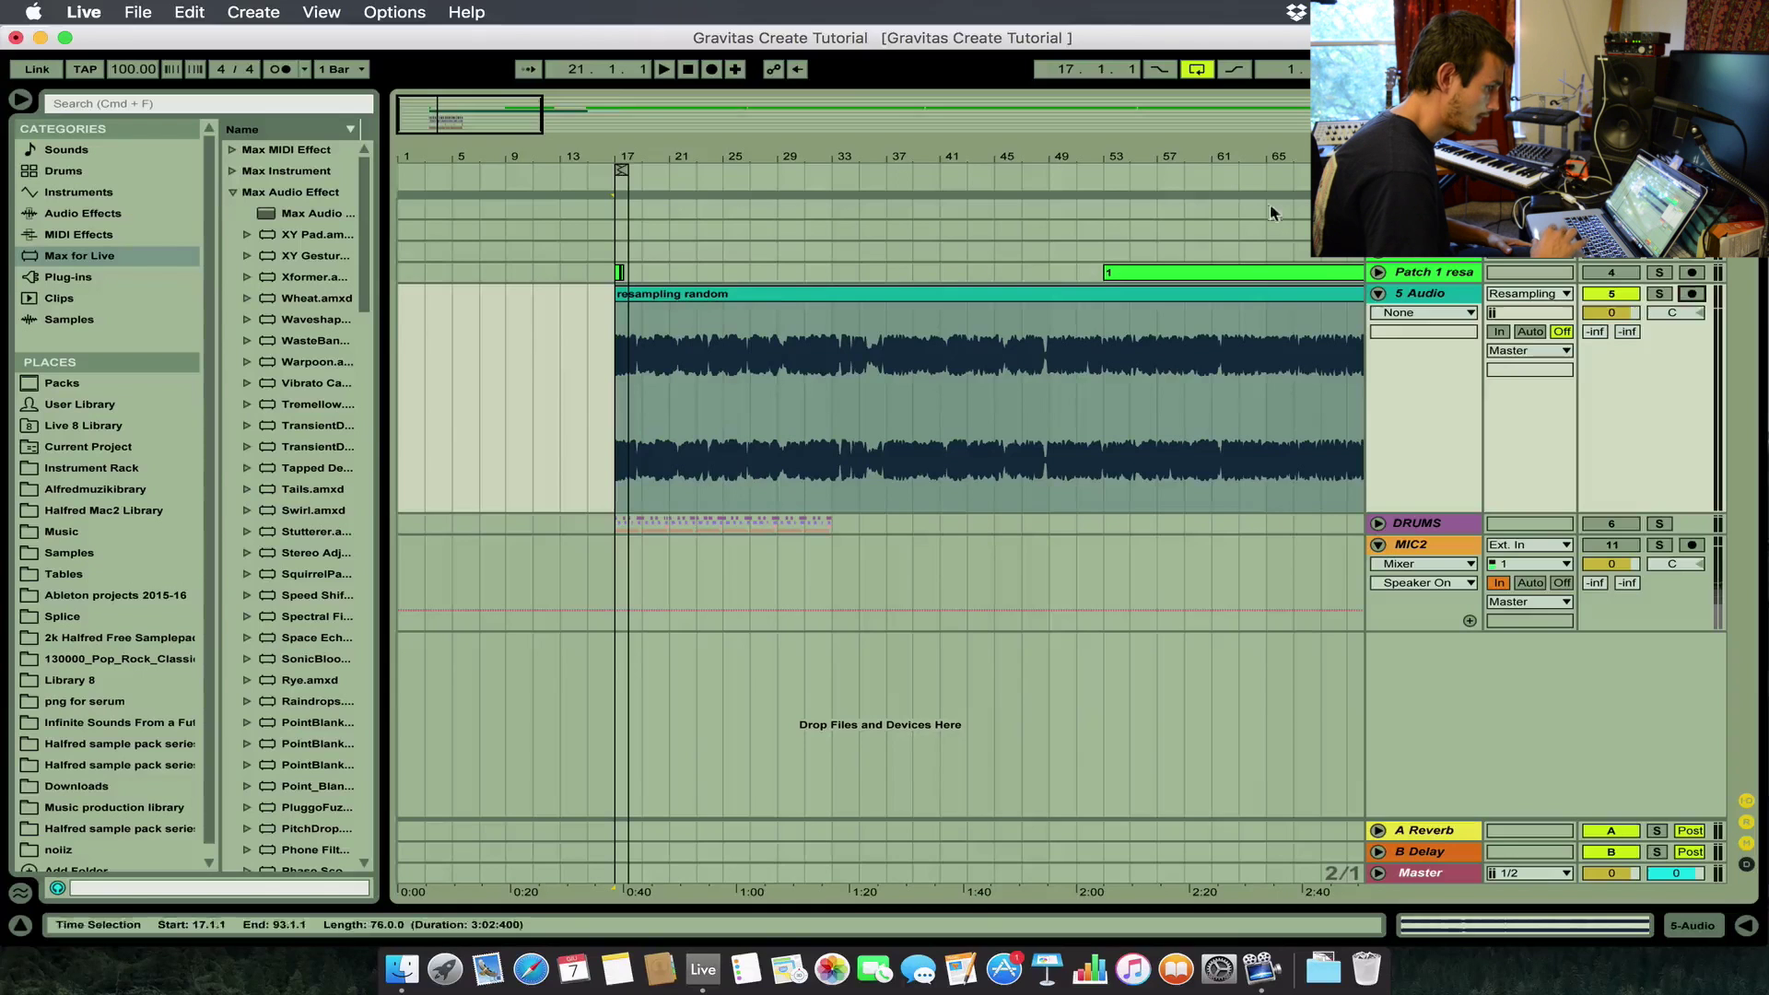
left_click(1379, 294)
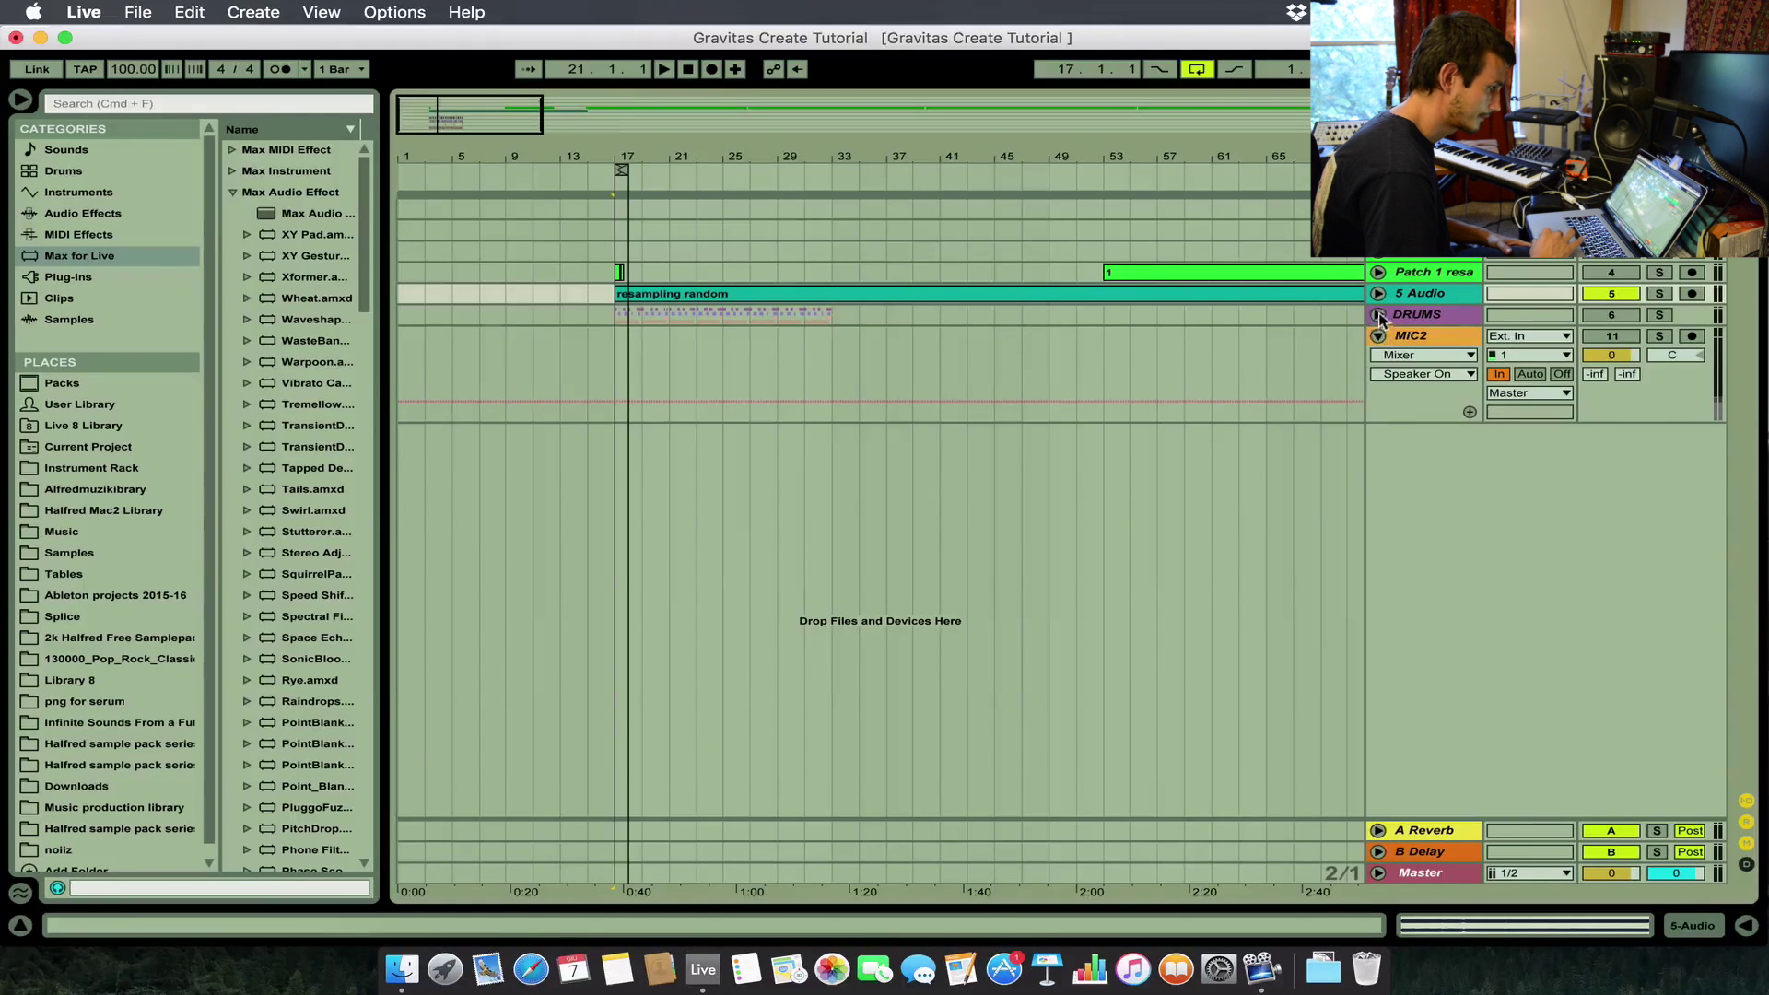
left_click(1378, 315)
left_click_drag(614, 332, 829, 346)
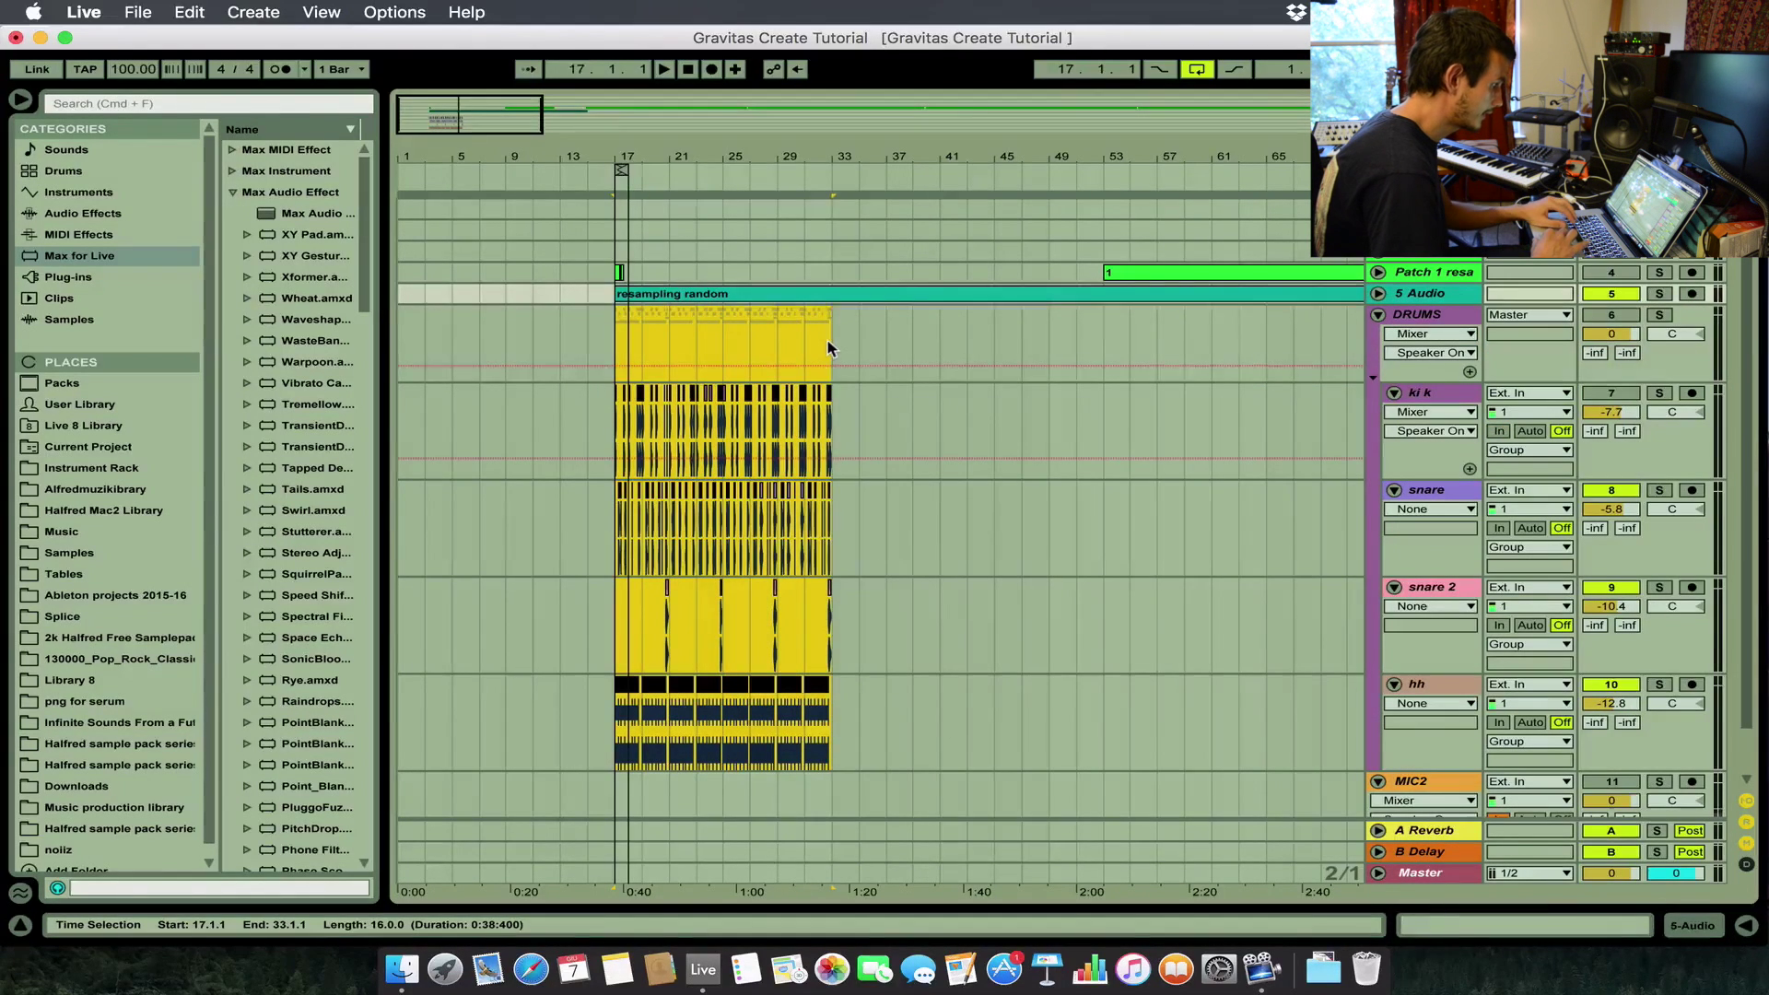
left_click(1621, 393)
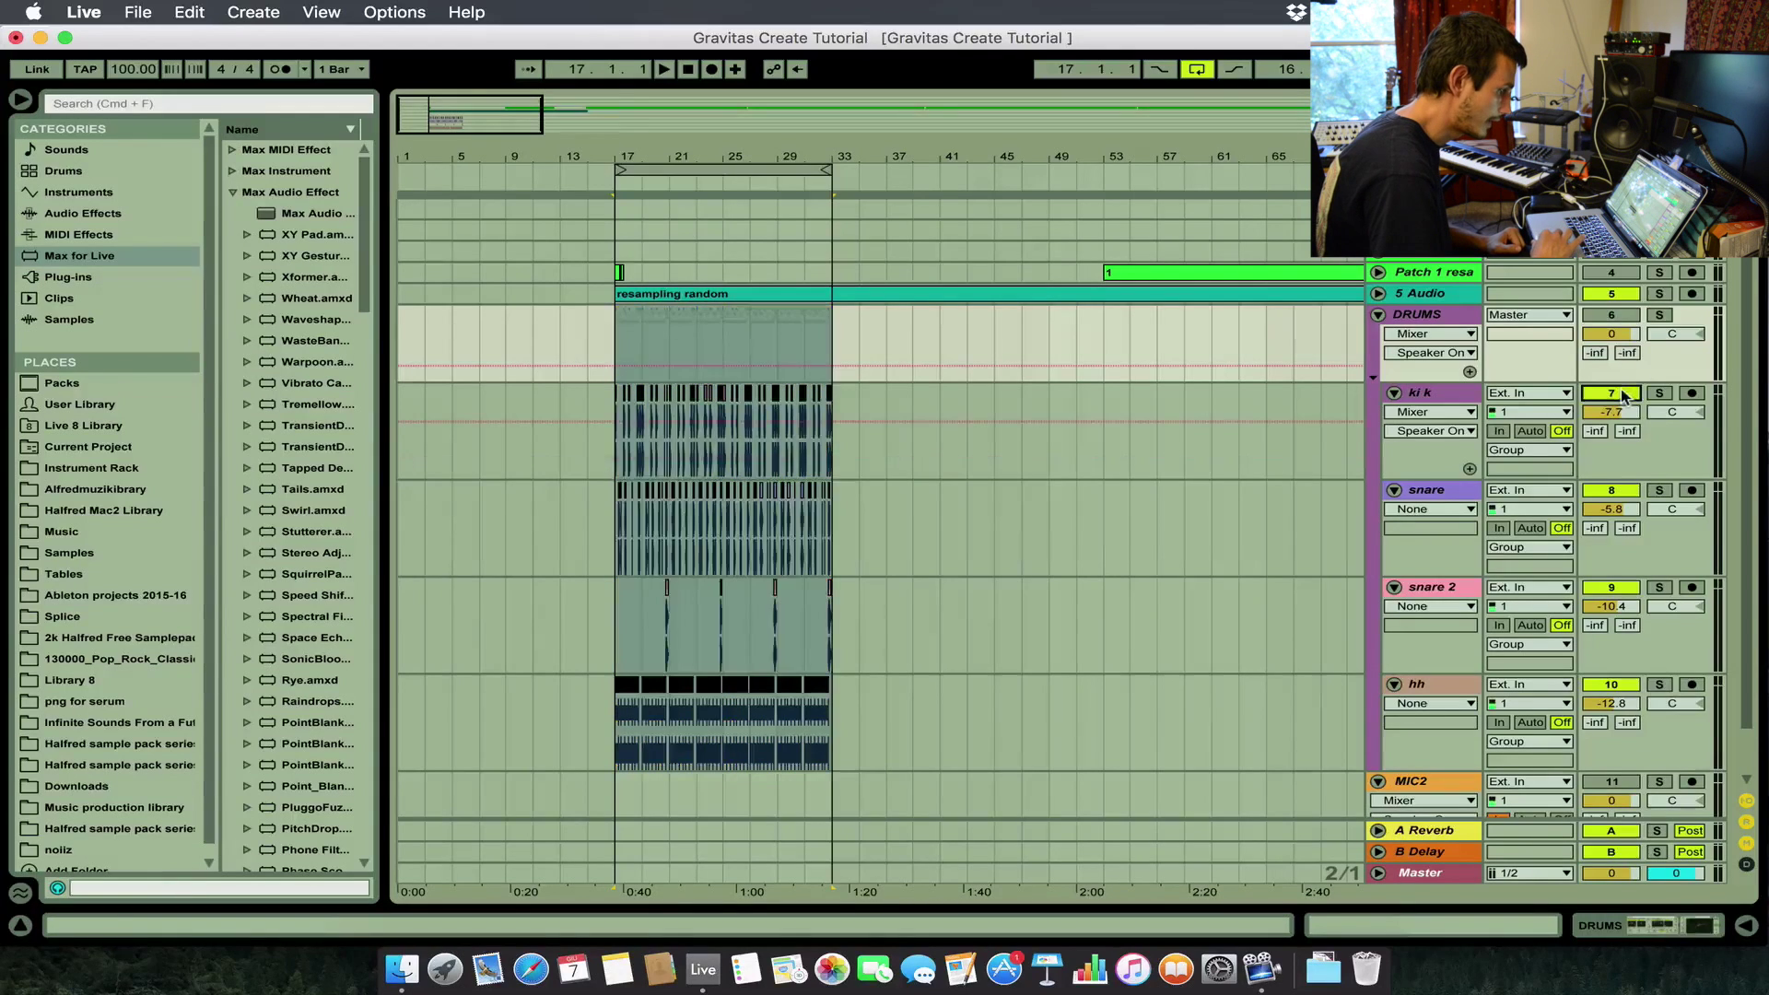
scroll(1536, 496, "down", 2)
left_click(1611, 265)
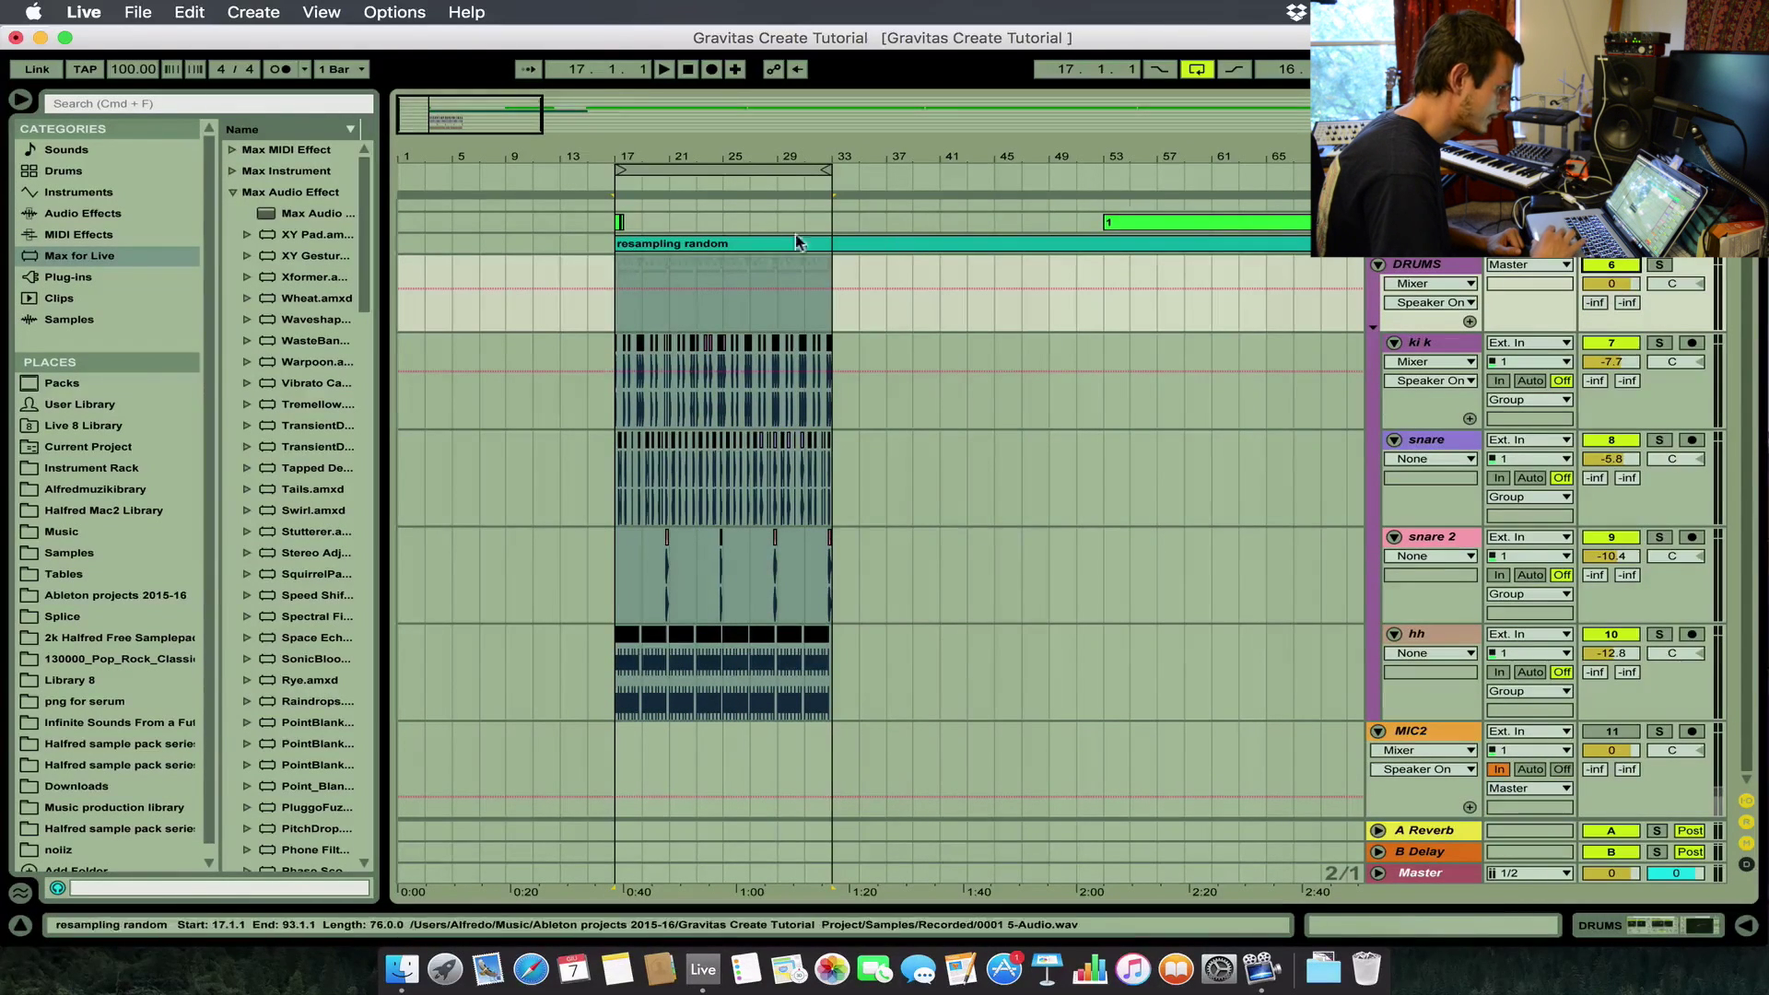
Move the "resampling random" clip to start at bar 33 and play the drums alone from bar 17.
left_click(722, 244)
left_click_drag(662, 243, 871, 253)
left_click(617, 263)
key("space")
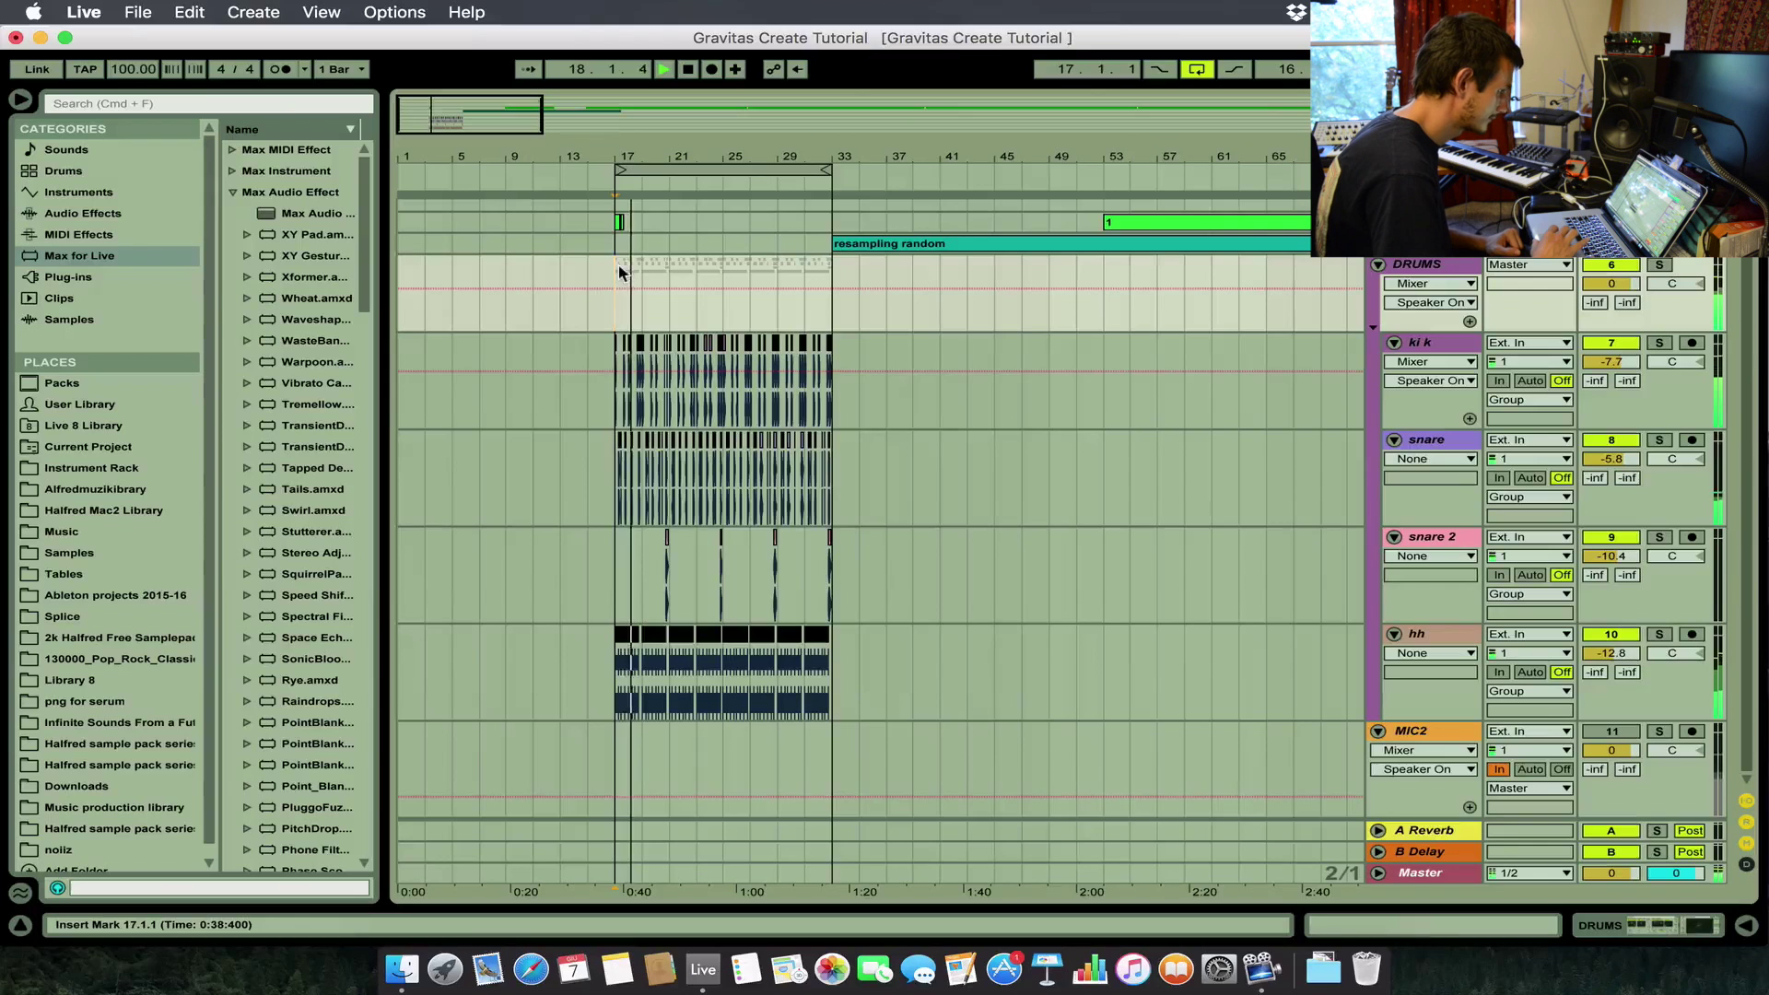
left_click_drag(446, 114, 448, 134)
scroll(763, 282, "up", 1)
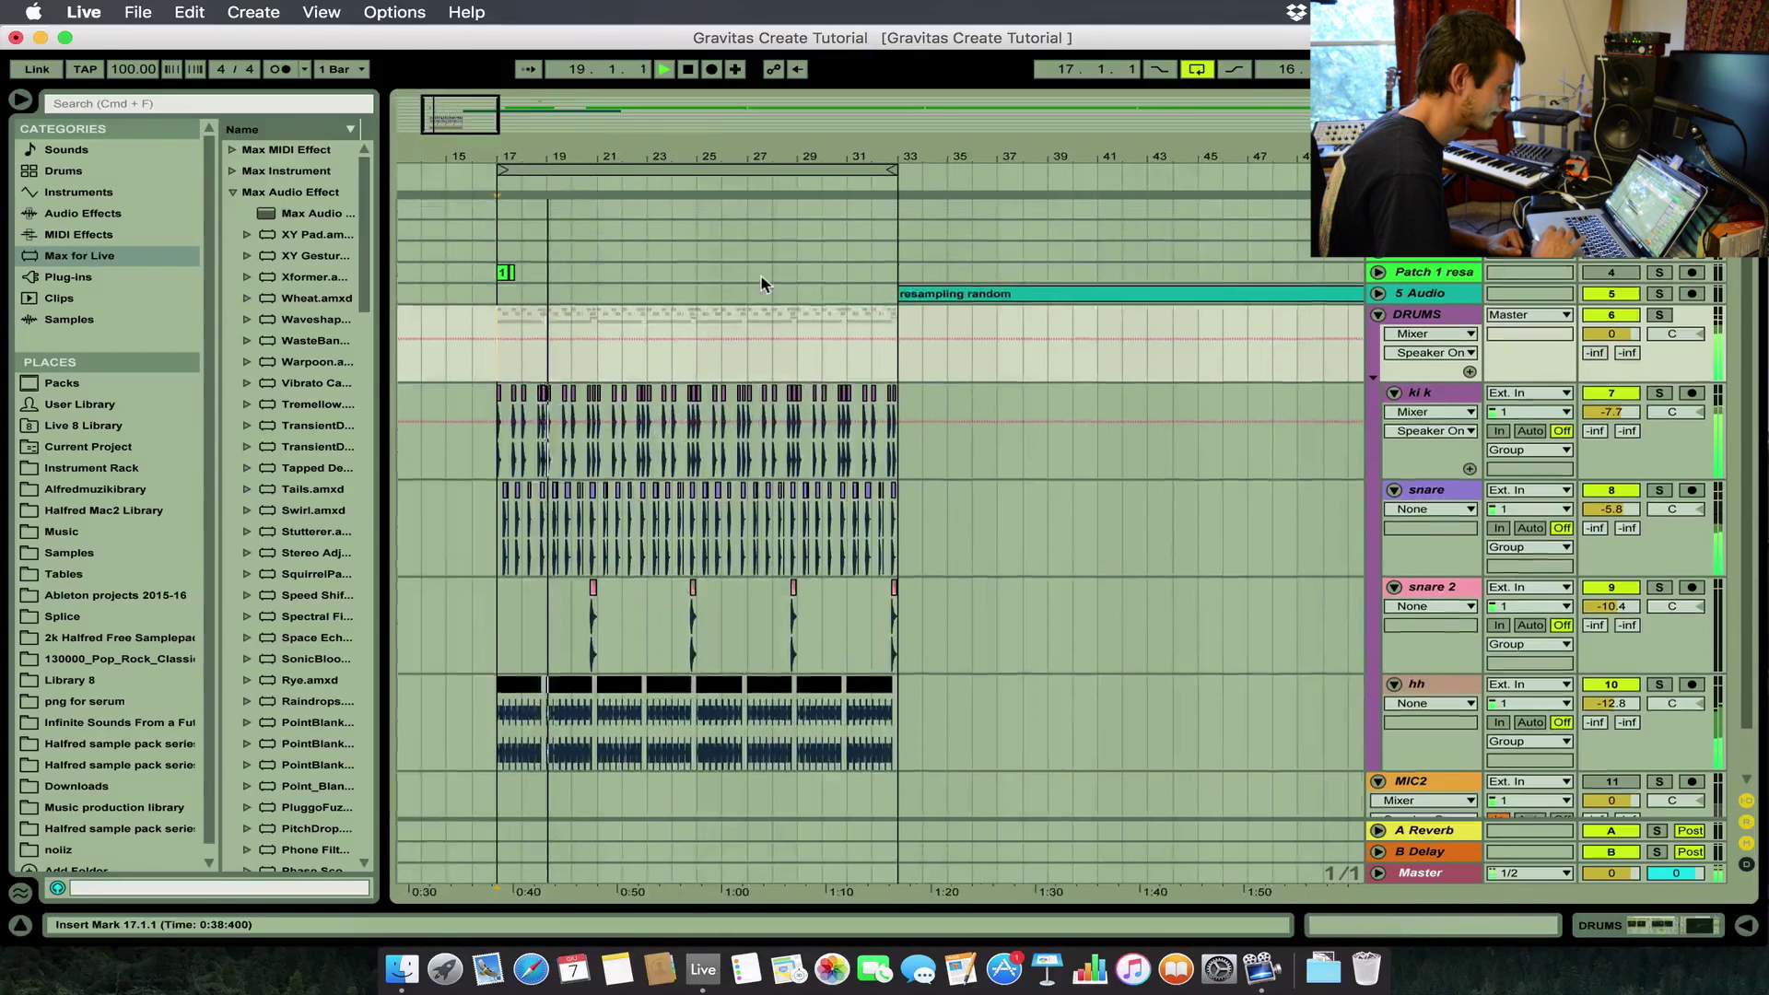
scroll(764, 284, "left", 1)
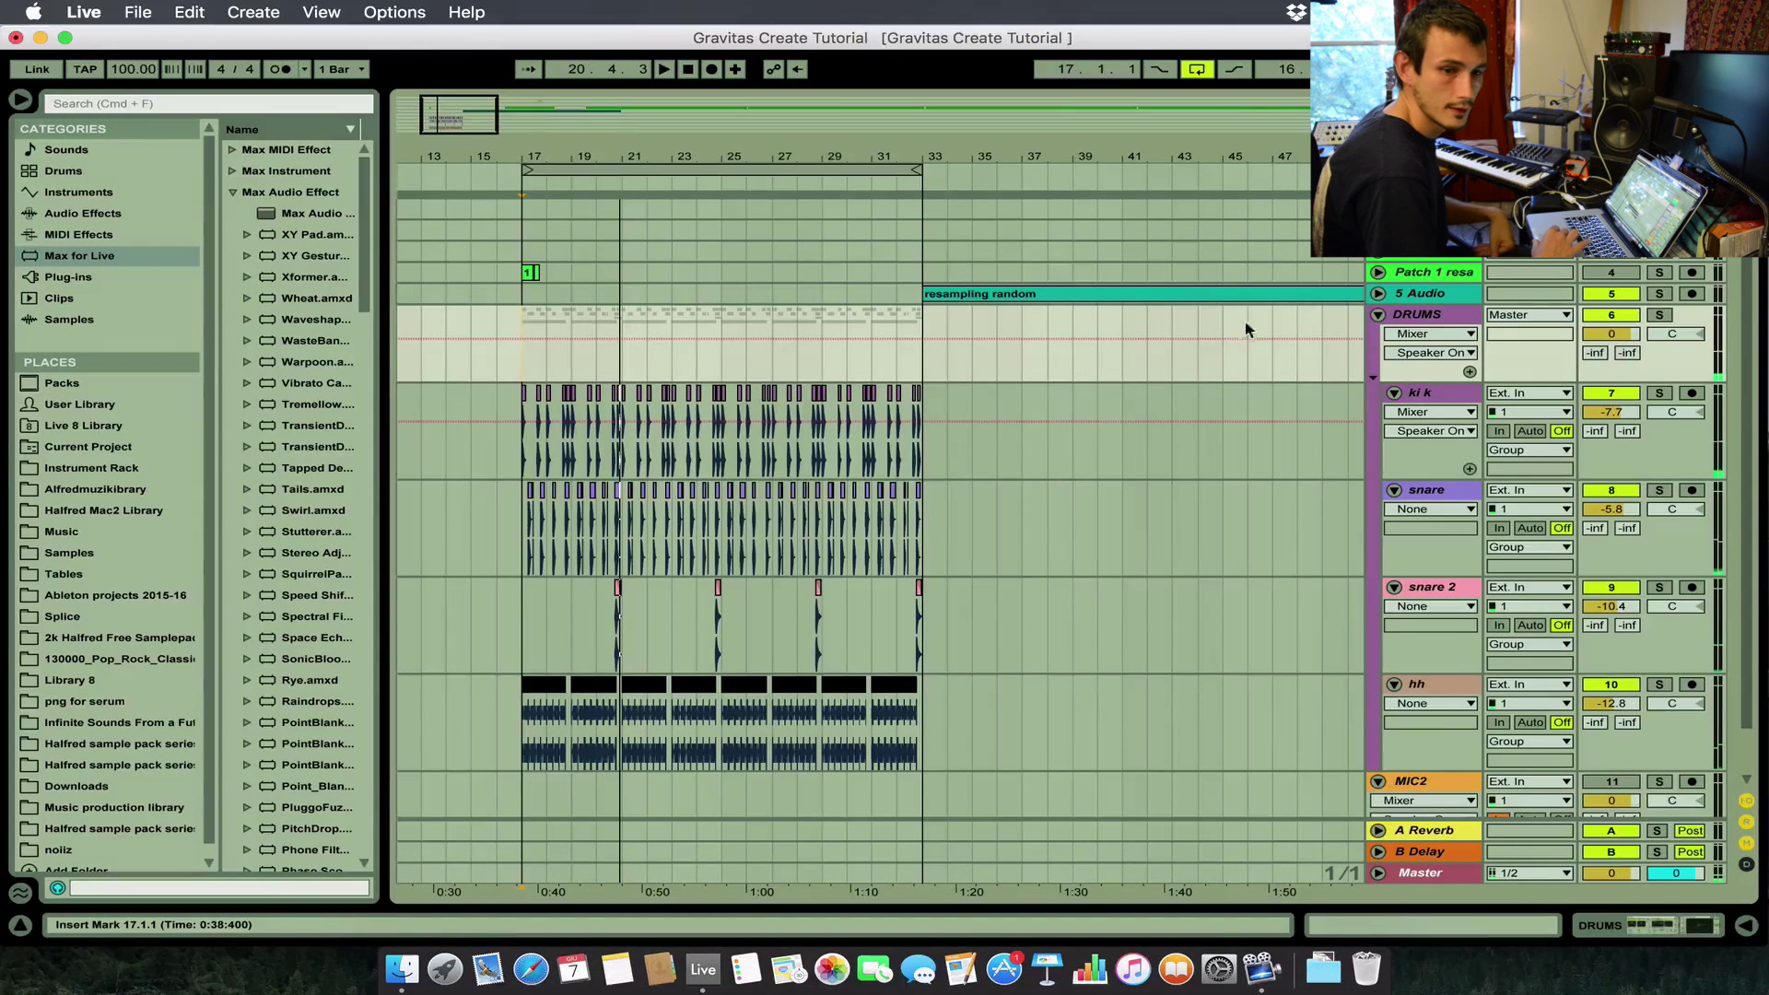
Copy the first bar of the "resampling random" clip at bar 33 and paste it at bar 17 on 5 Audio.
left_click(1379, 294)
mouse_move(927, 362)
left_mouse_down()
mouse_move(986, 368)
mouse_move(952, 380)
left_mouse_up()
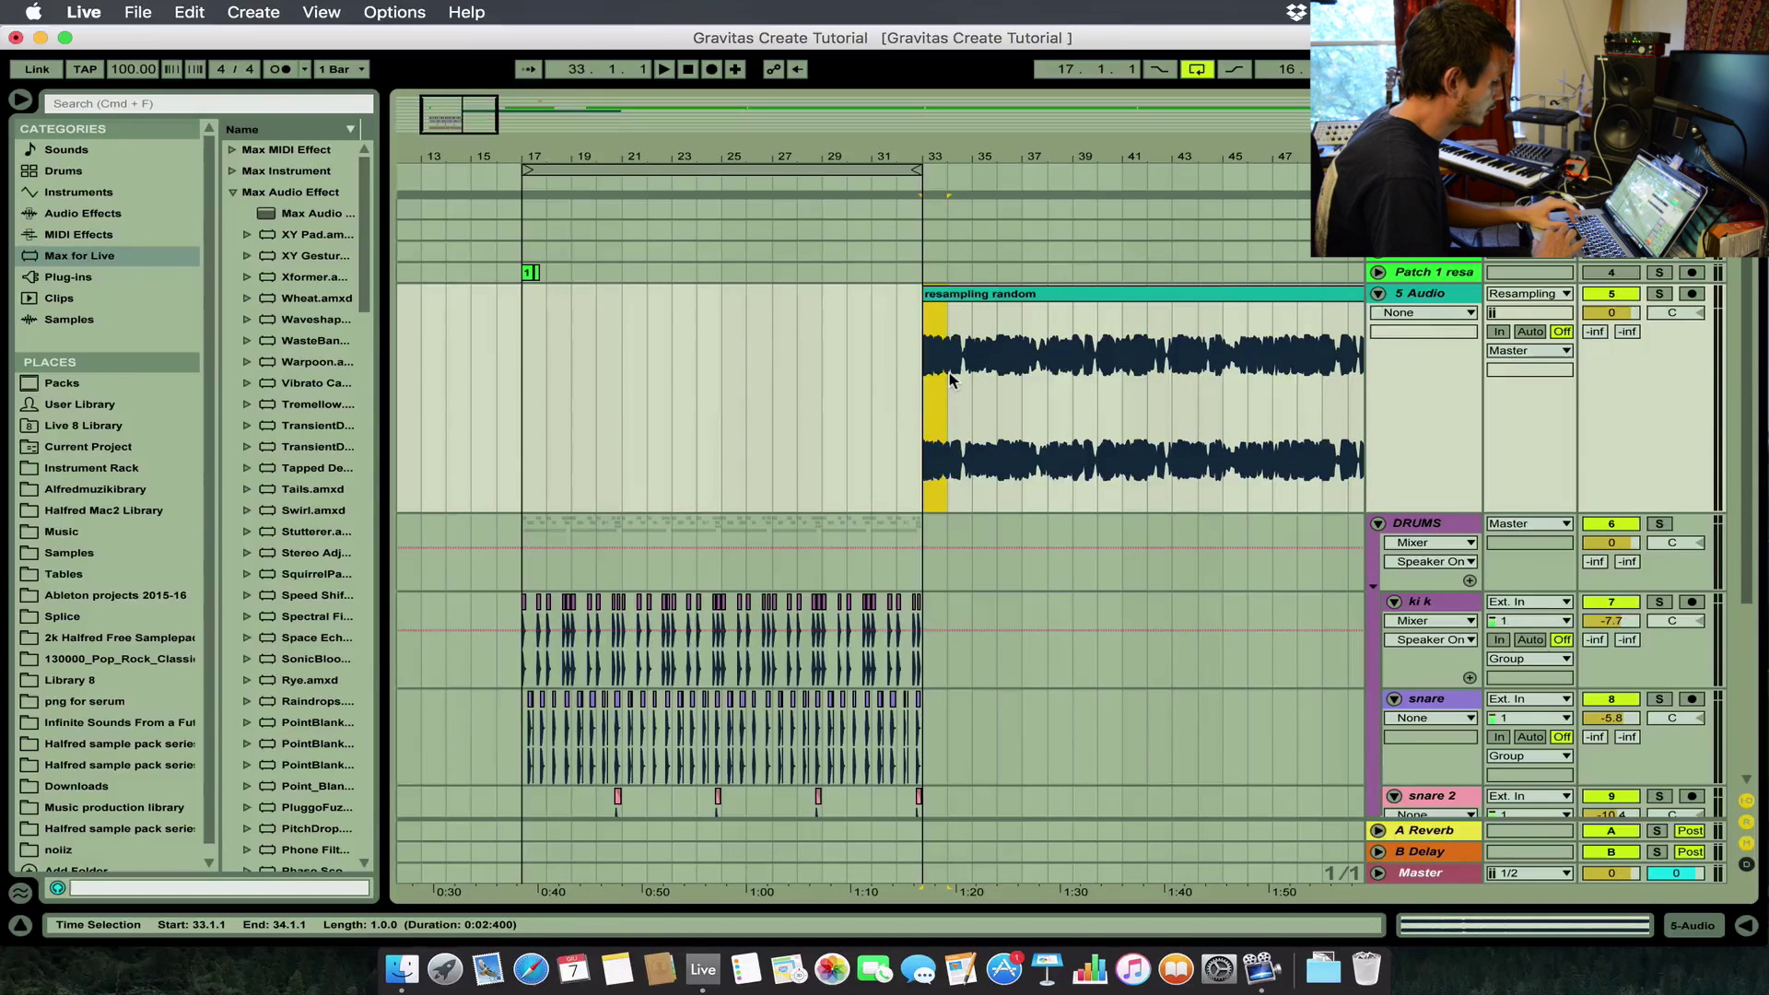
left_click(523, 326)
key("super+v")
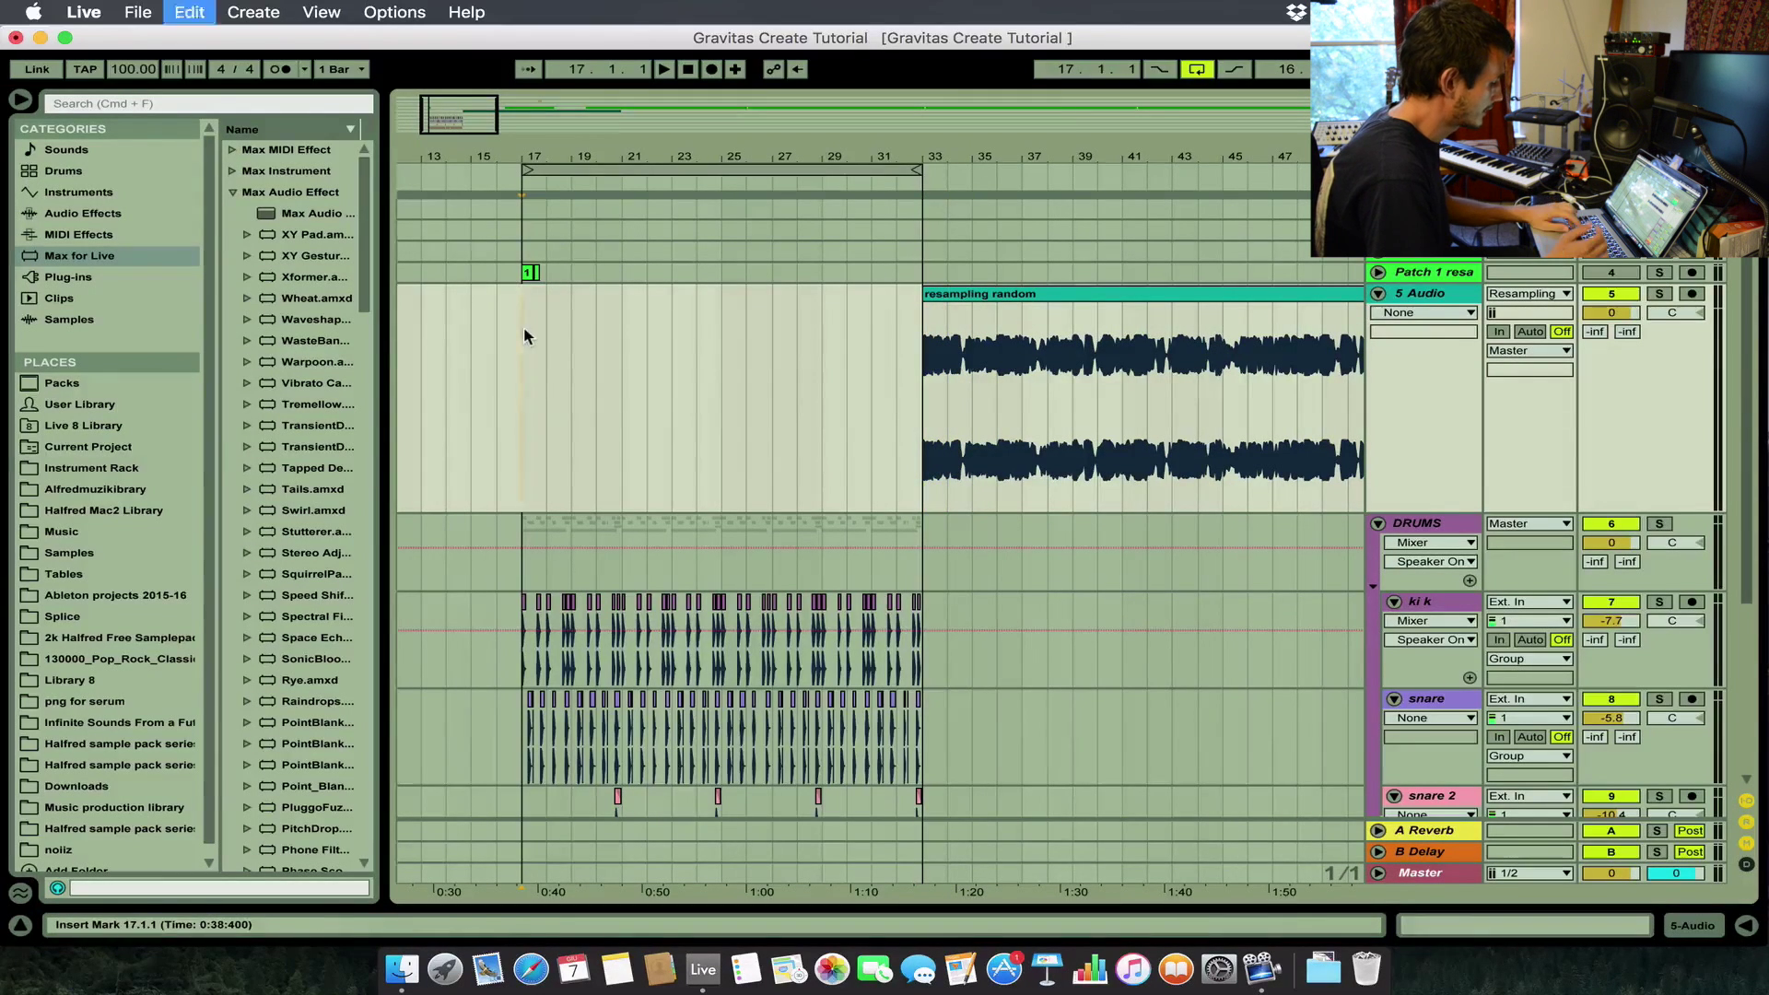
Loop the pasted bar from 17 to 18 and hide the browser for a wider arrangement.
key("plus")
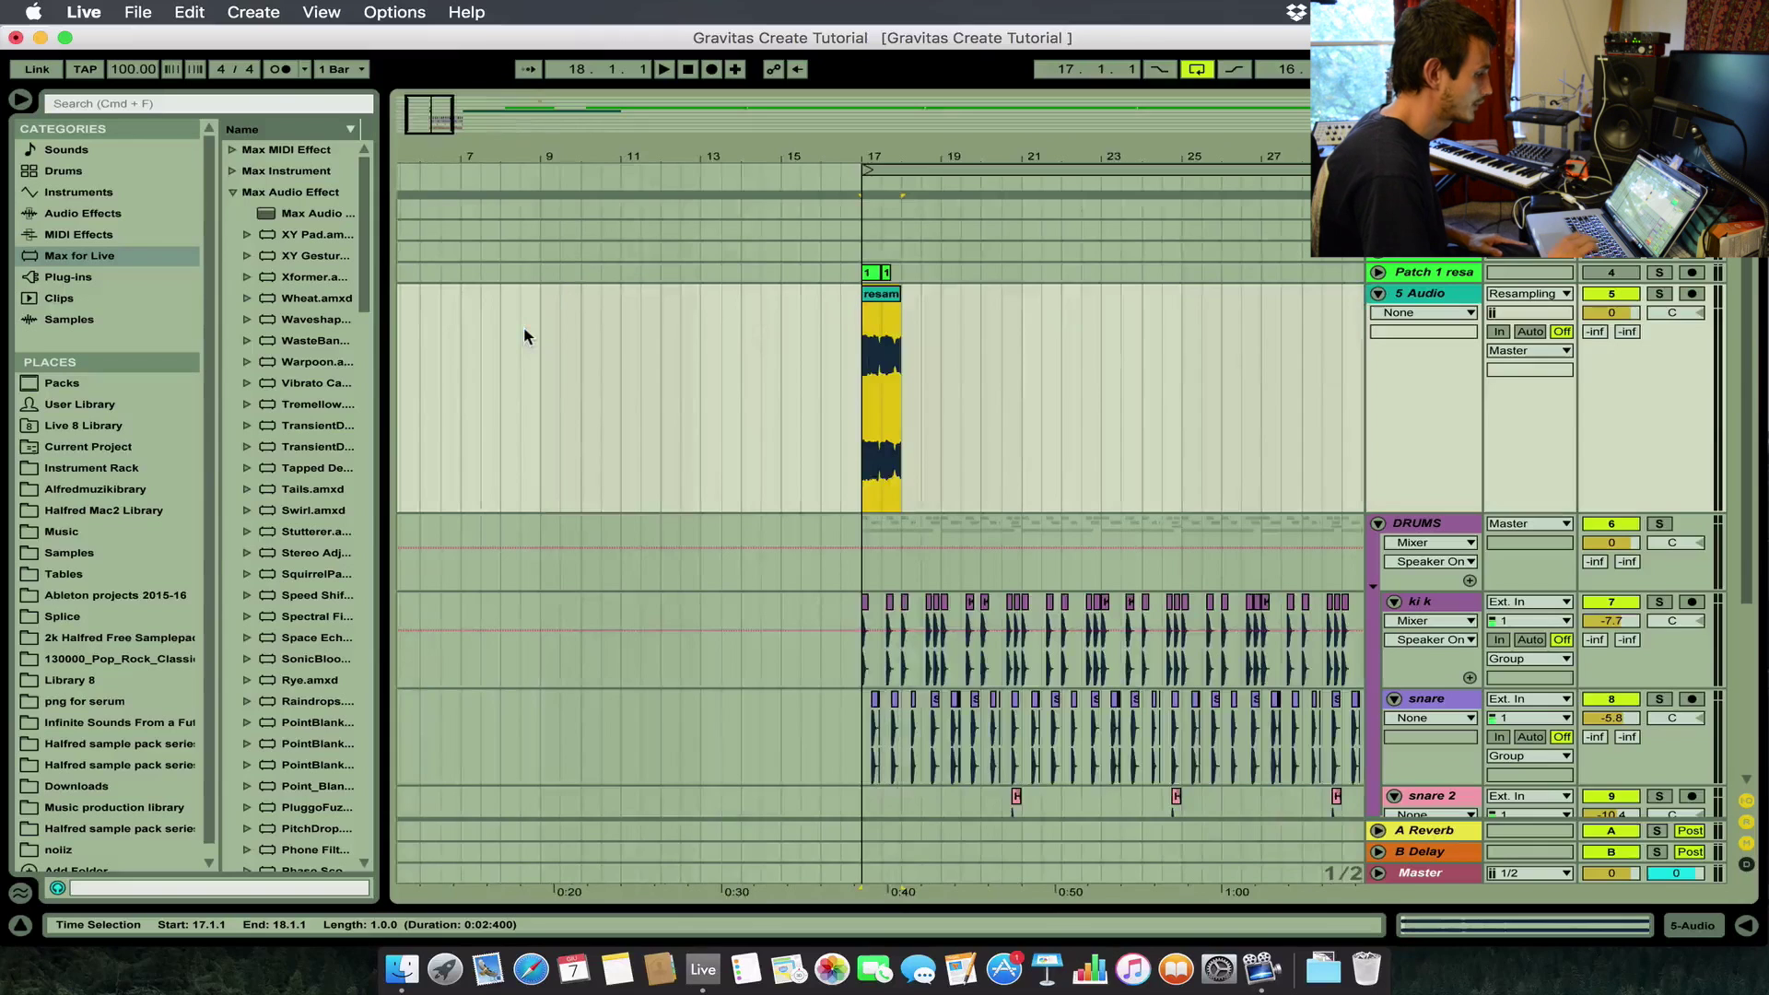
scroll(523, 326, "right", 3)
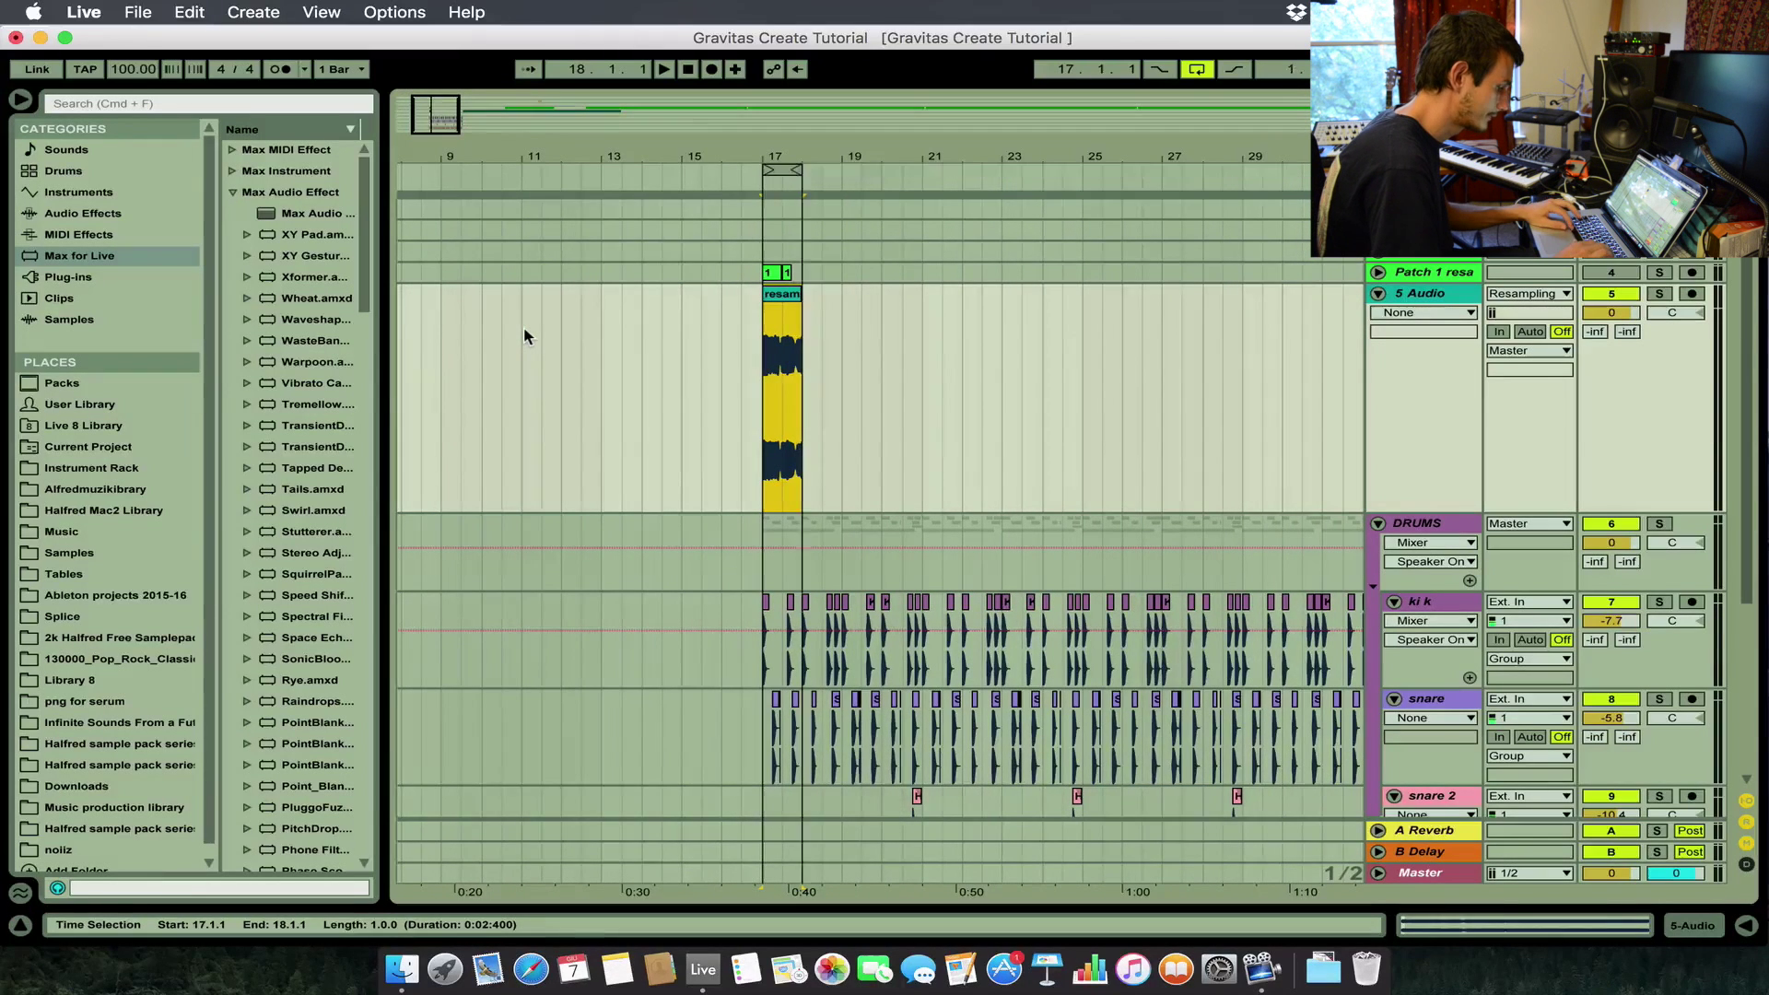
key("super+l")
key("z")
scroll(697, 345, "left", 3)
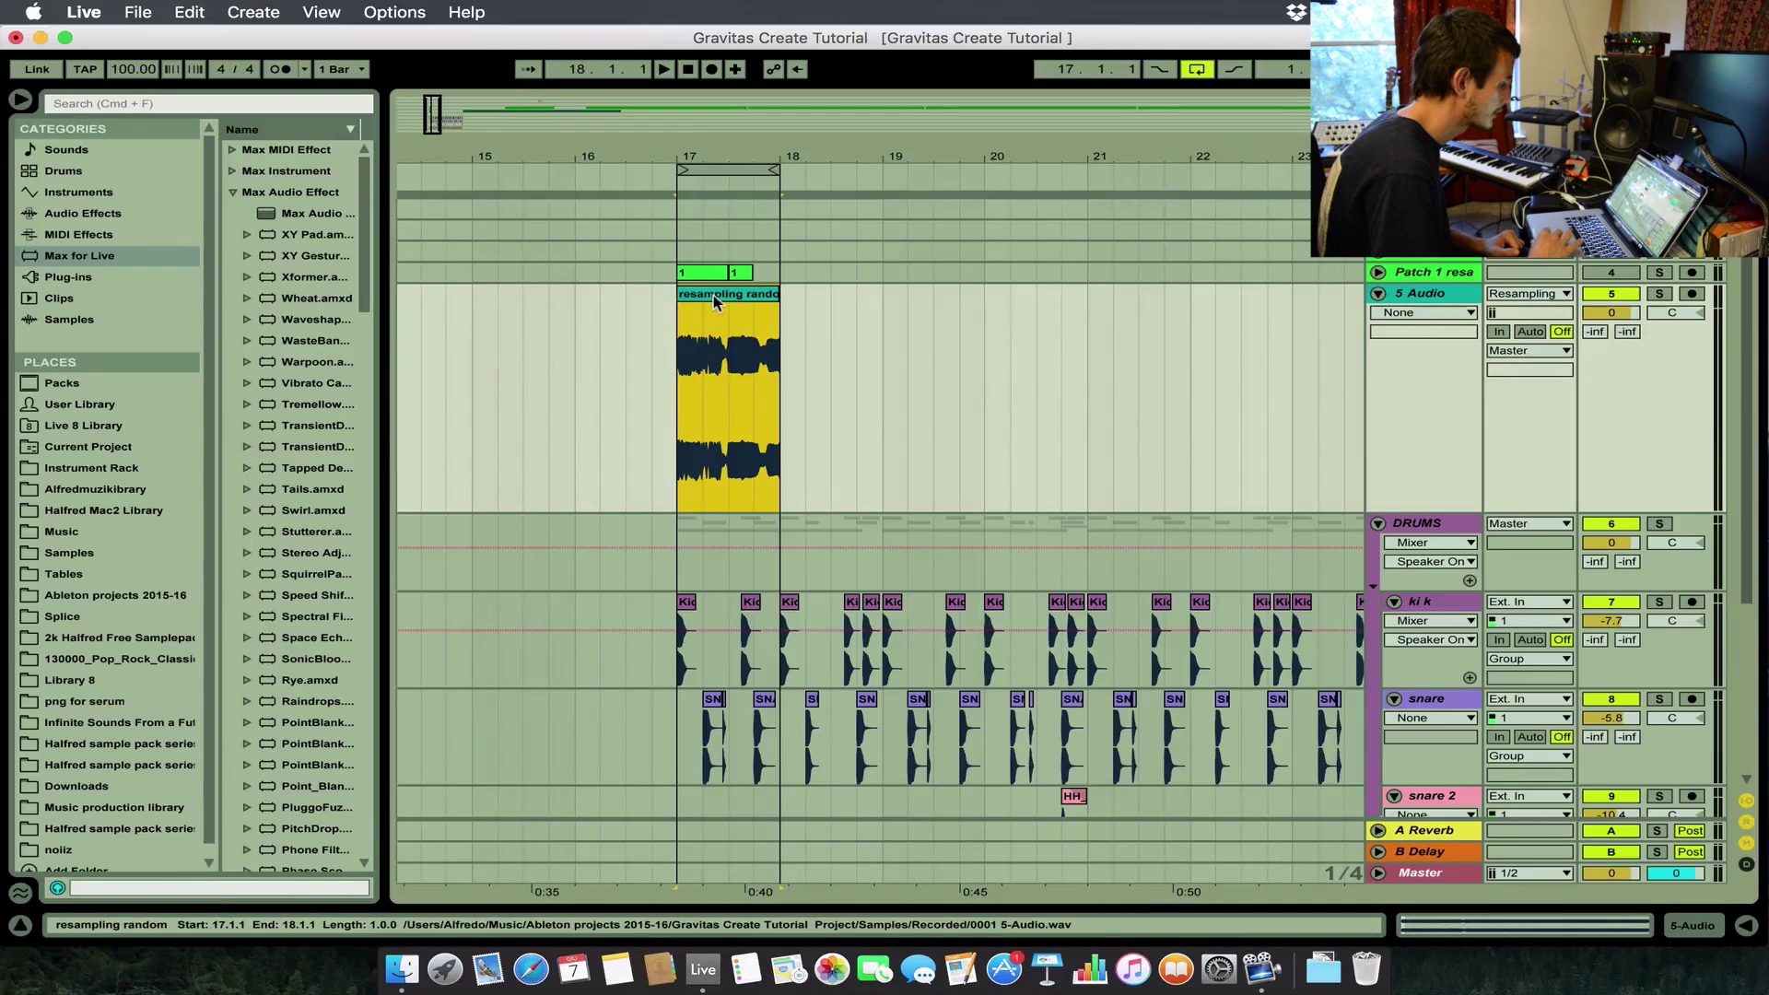
key("plus")
key("plus")
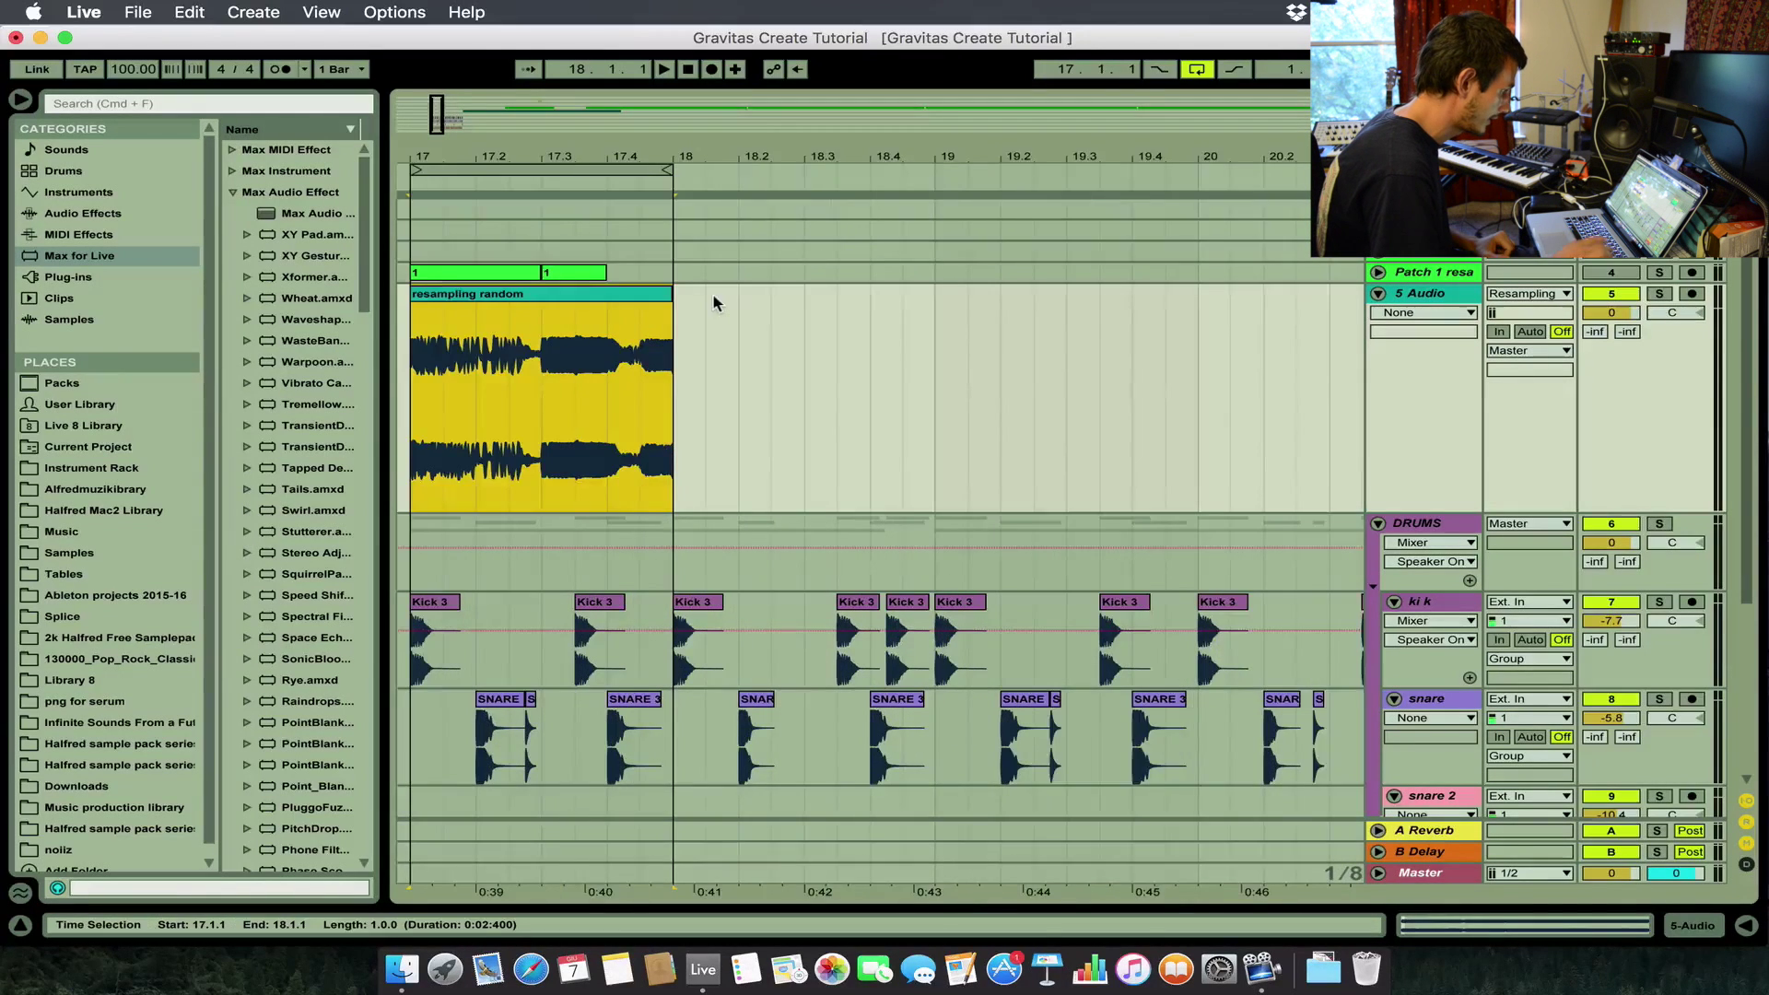
scroll(715, 302, "left", 6)
left_click(20, 100)
key("plus")
key("plus")
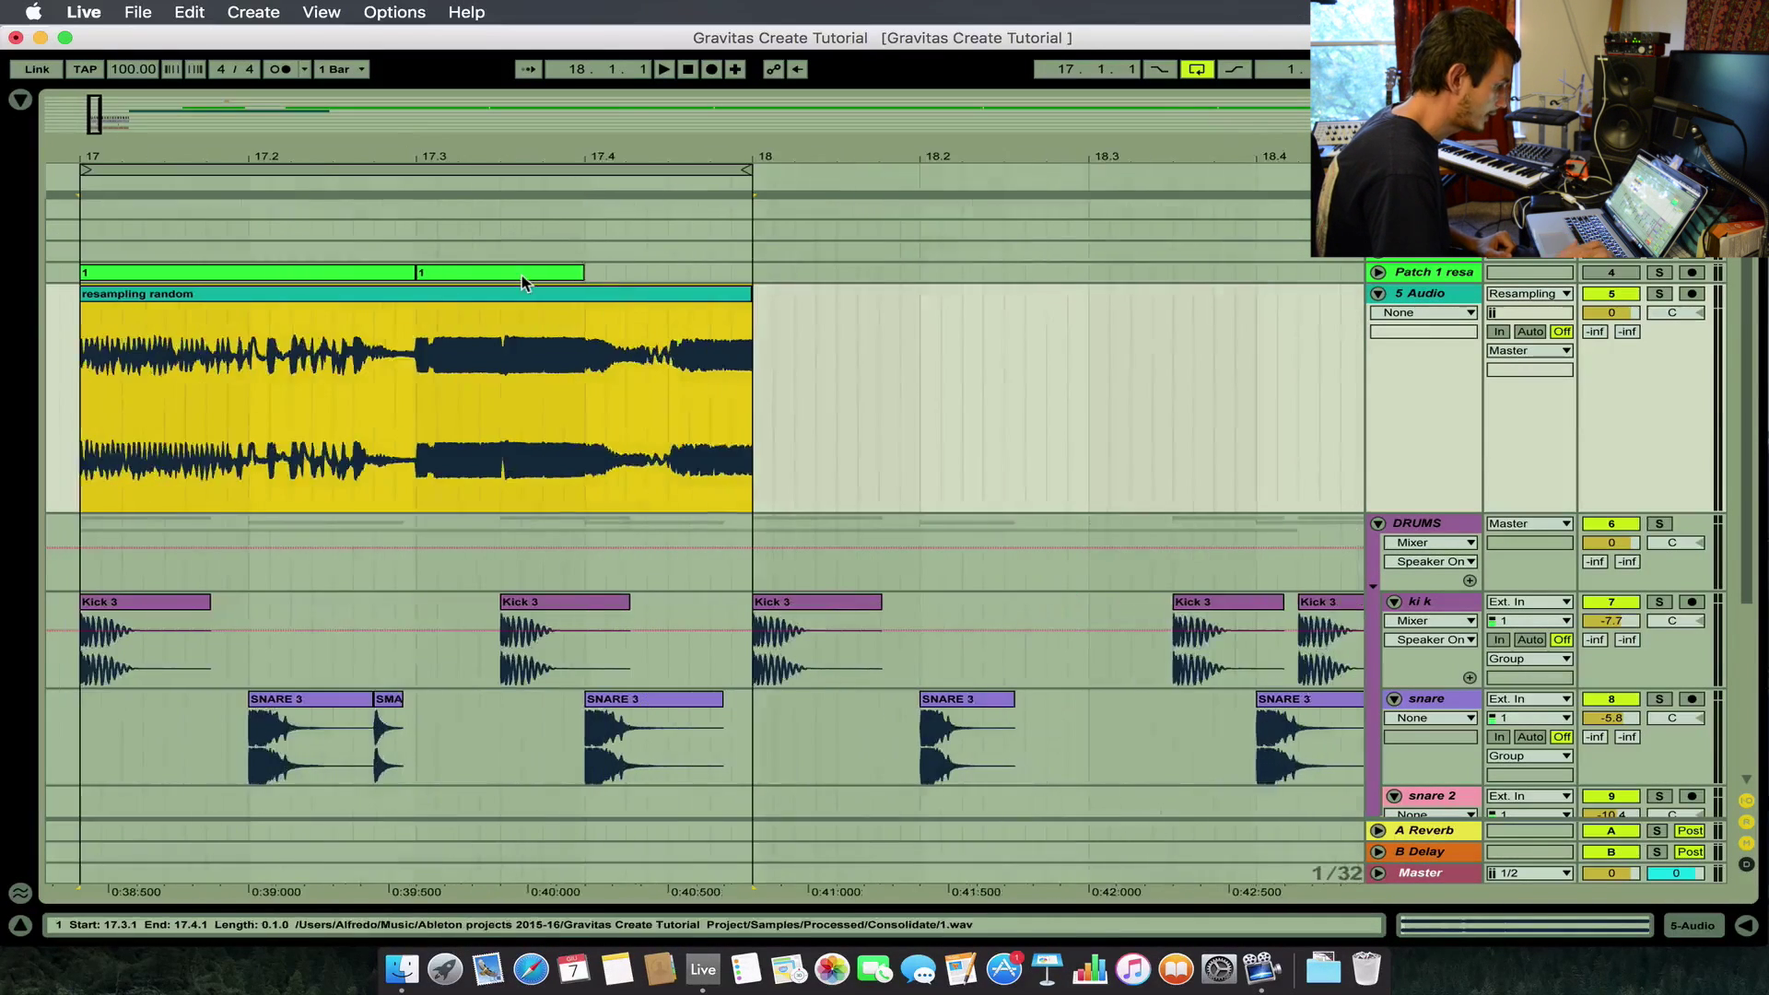
scroll(521, 275, "left", 7)
Open the pasted one-bar clip's sample display with its start marker.
double_click(499, 422)
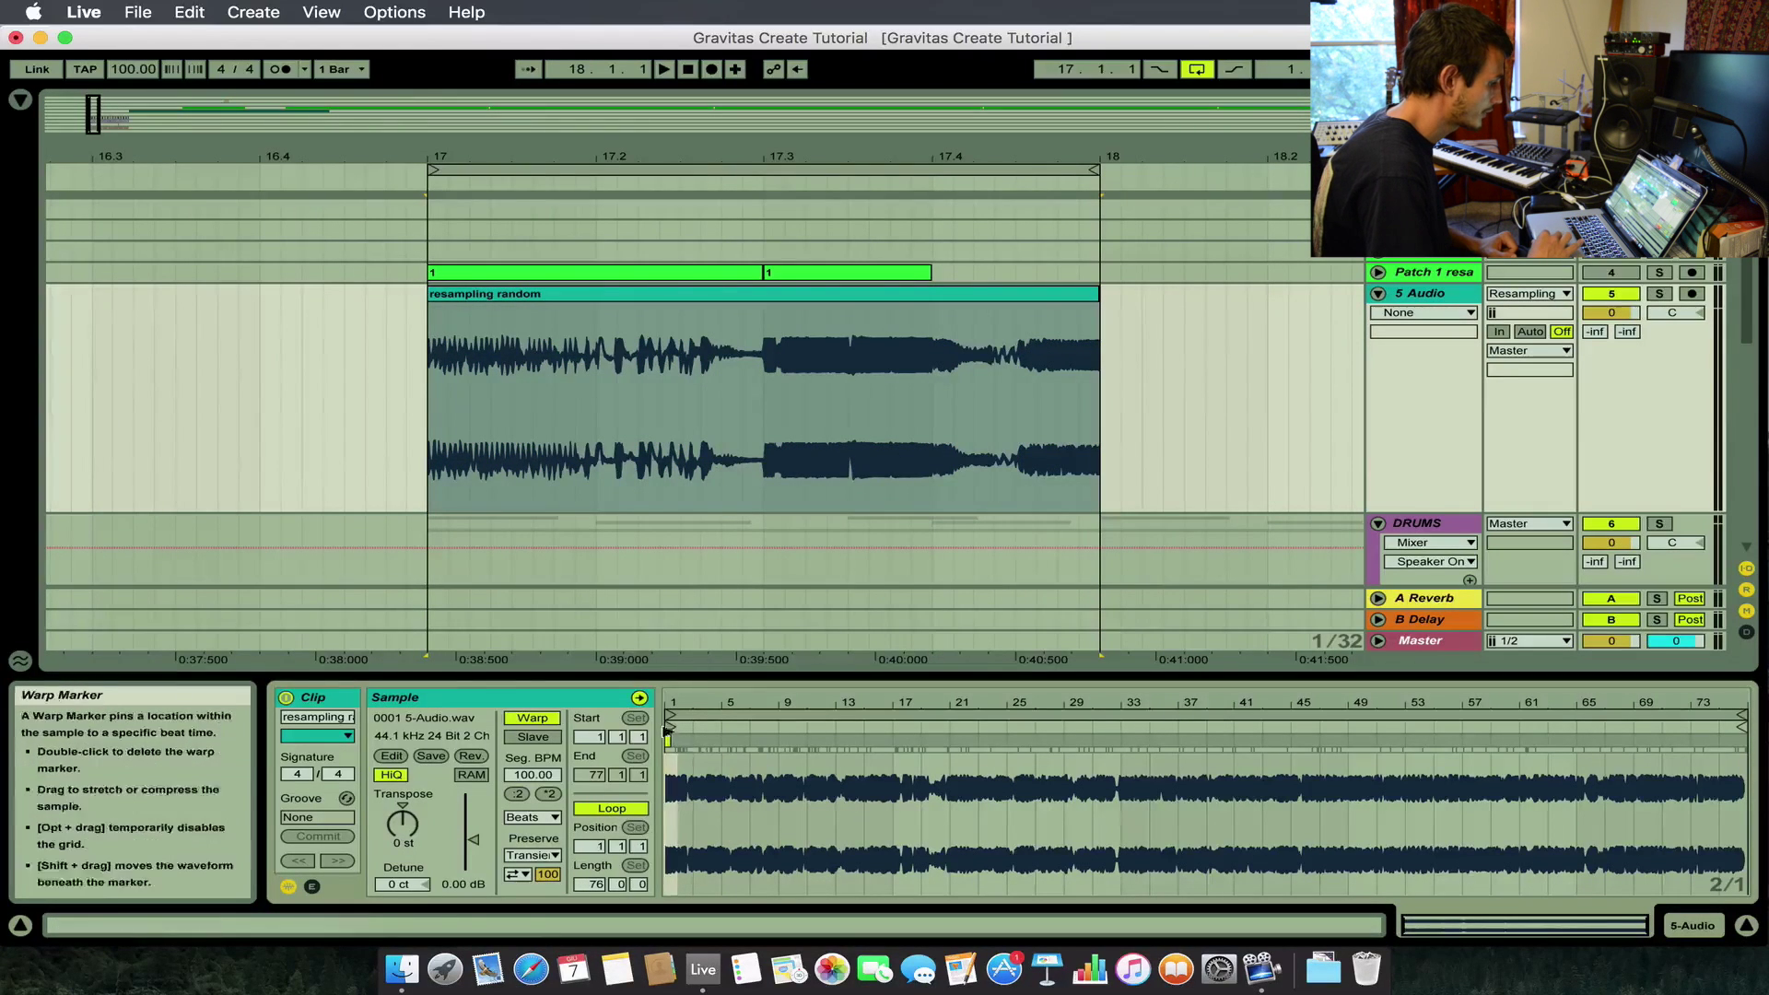
left_click_drag(667, 728, 1055, 727)
mouse_move(1203, 676)
left_mouse_down()
mouse_move(1225, 679)
mouse_move(673, 683)
left_mouse_up()
left_click(890, 295)
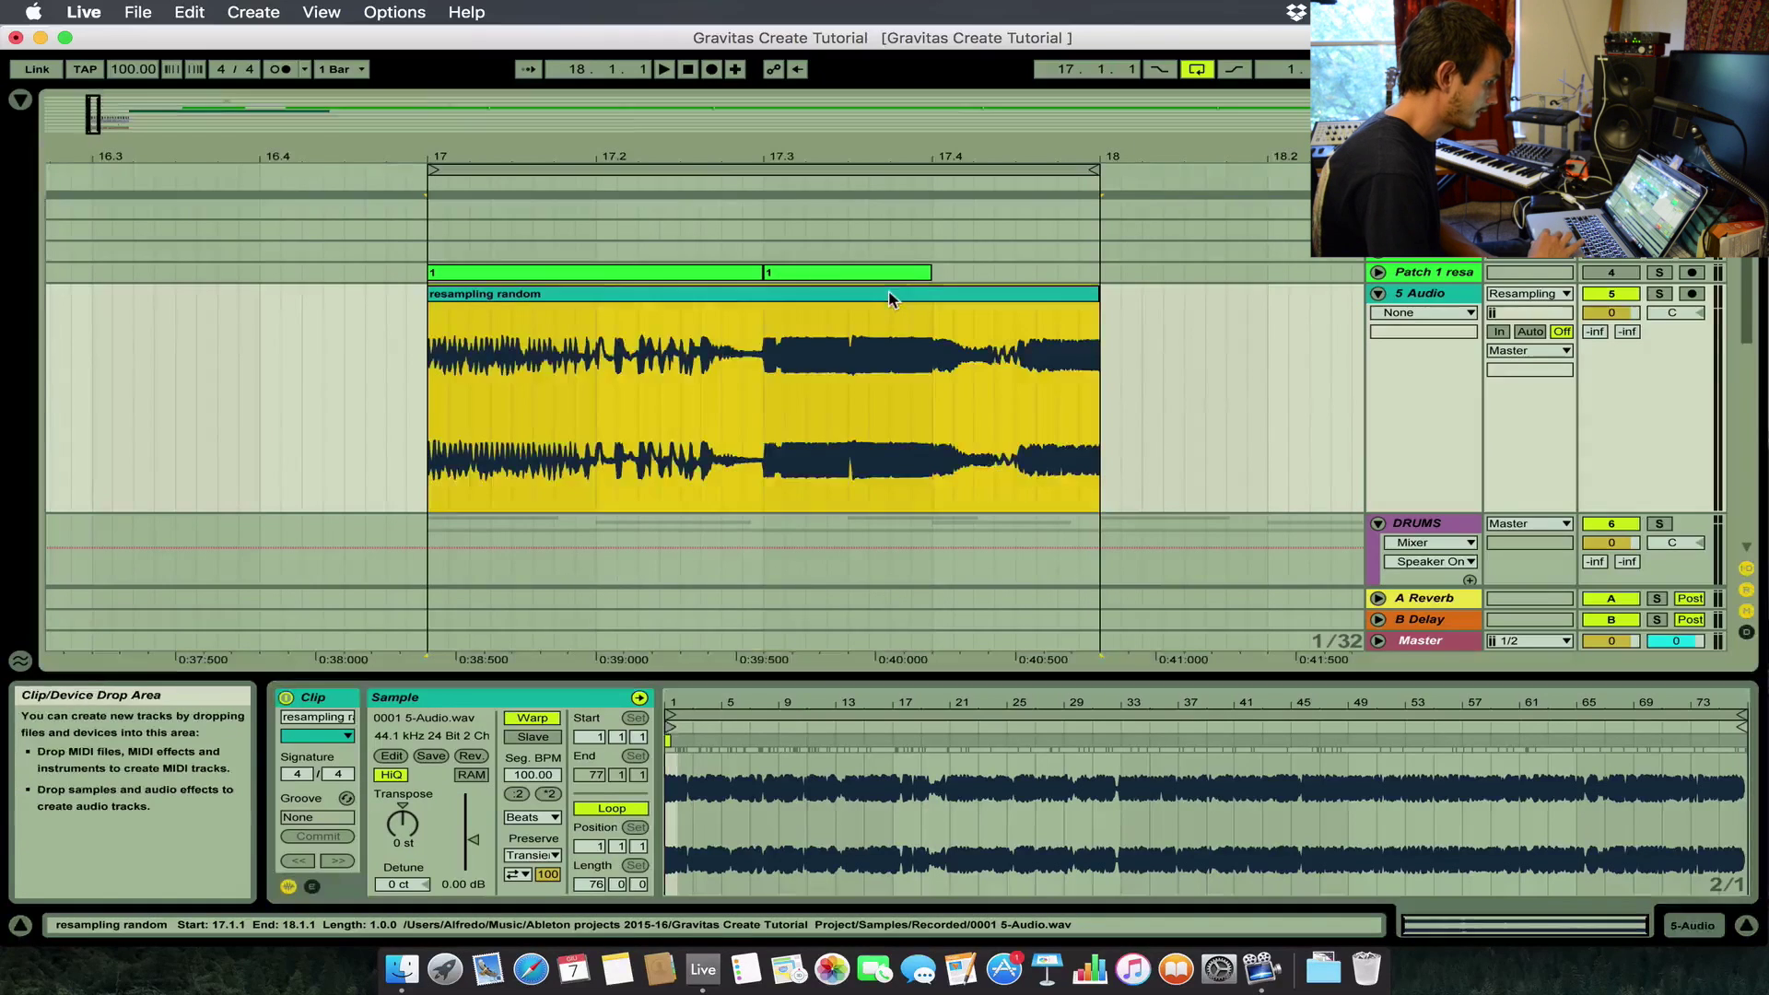
key("0")
scroll(1340, 430, "down", 3)
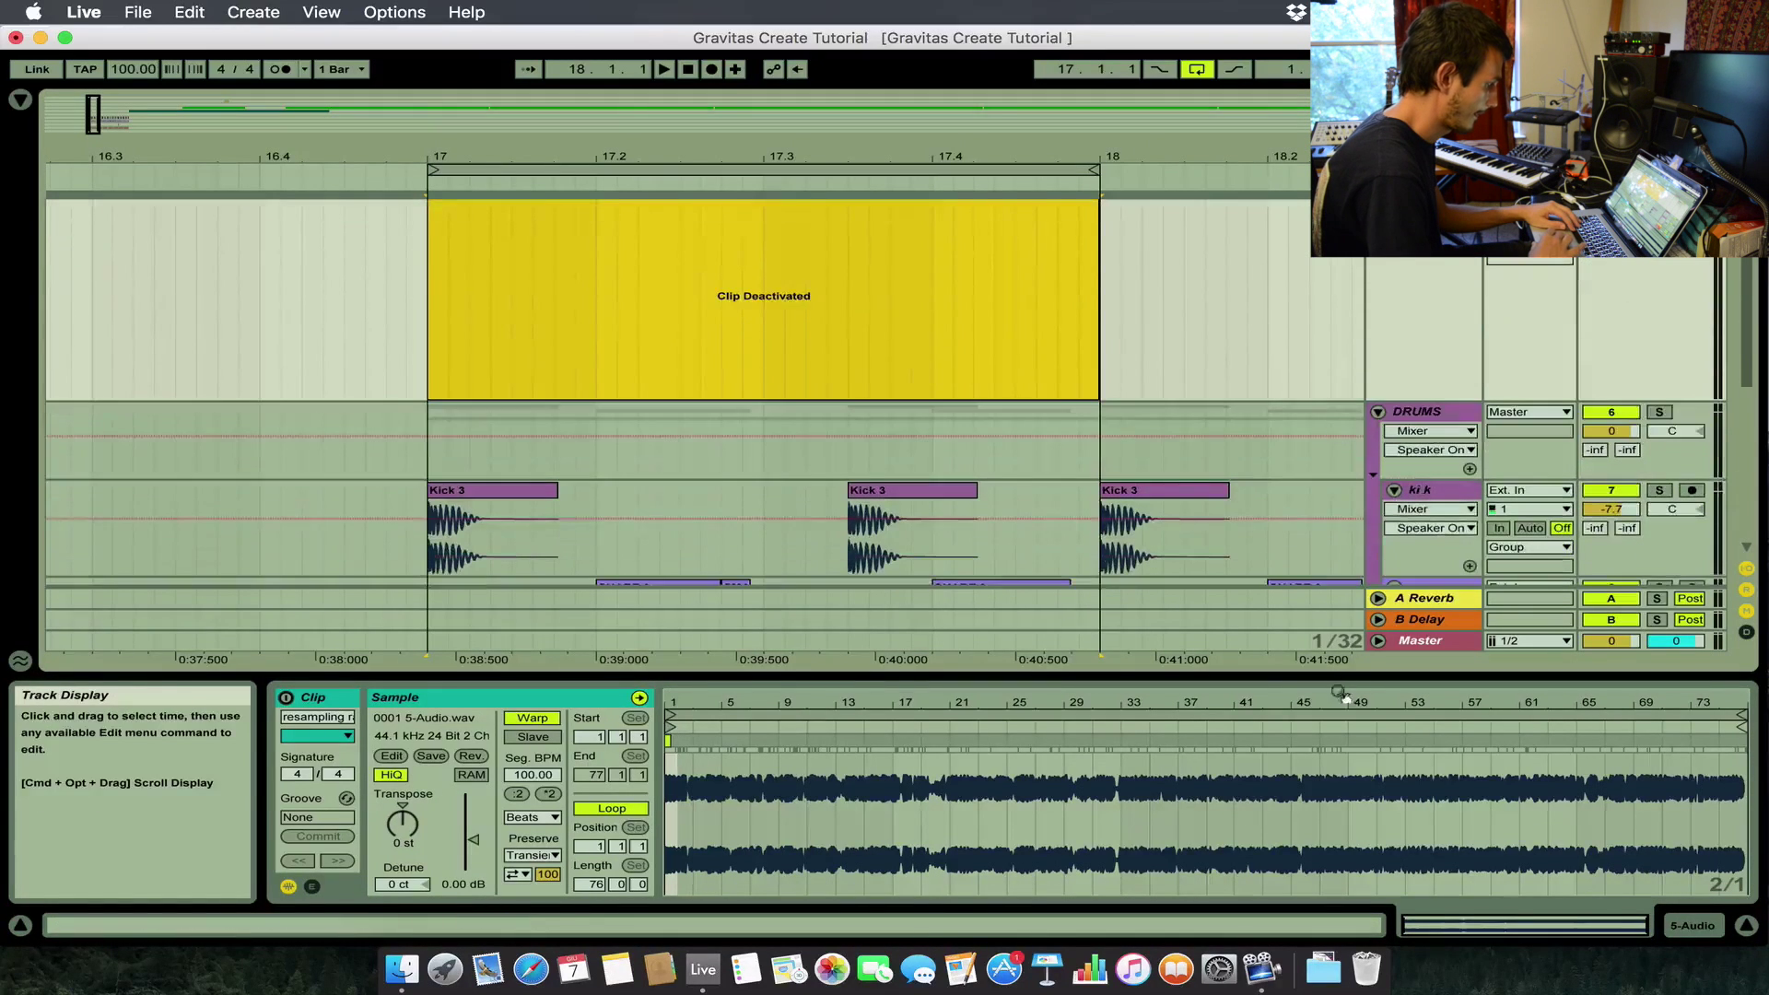
scroll(814, 358, "up", 3)
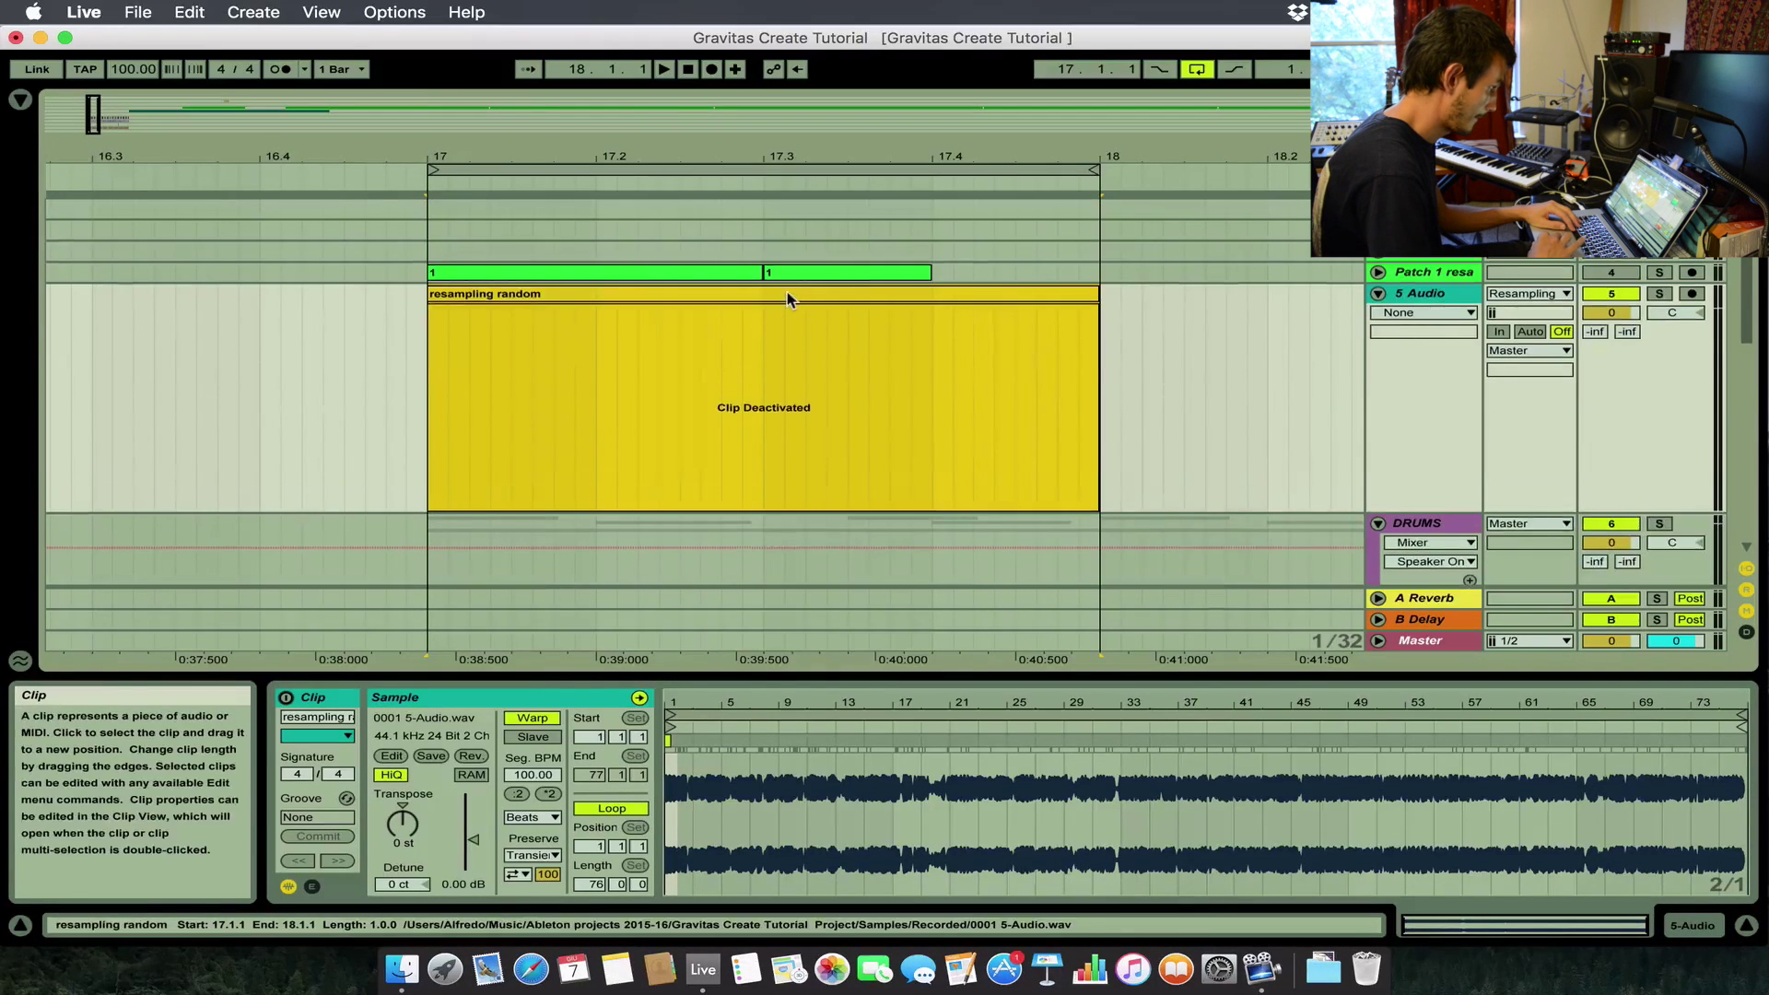
key("0")
Solo the 5 Audio track and set the one-bar clip's sample start to 3.1.1 while the loop plays.
key("minus")
key("minus")
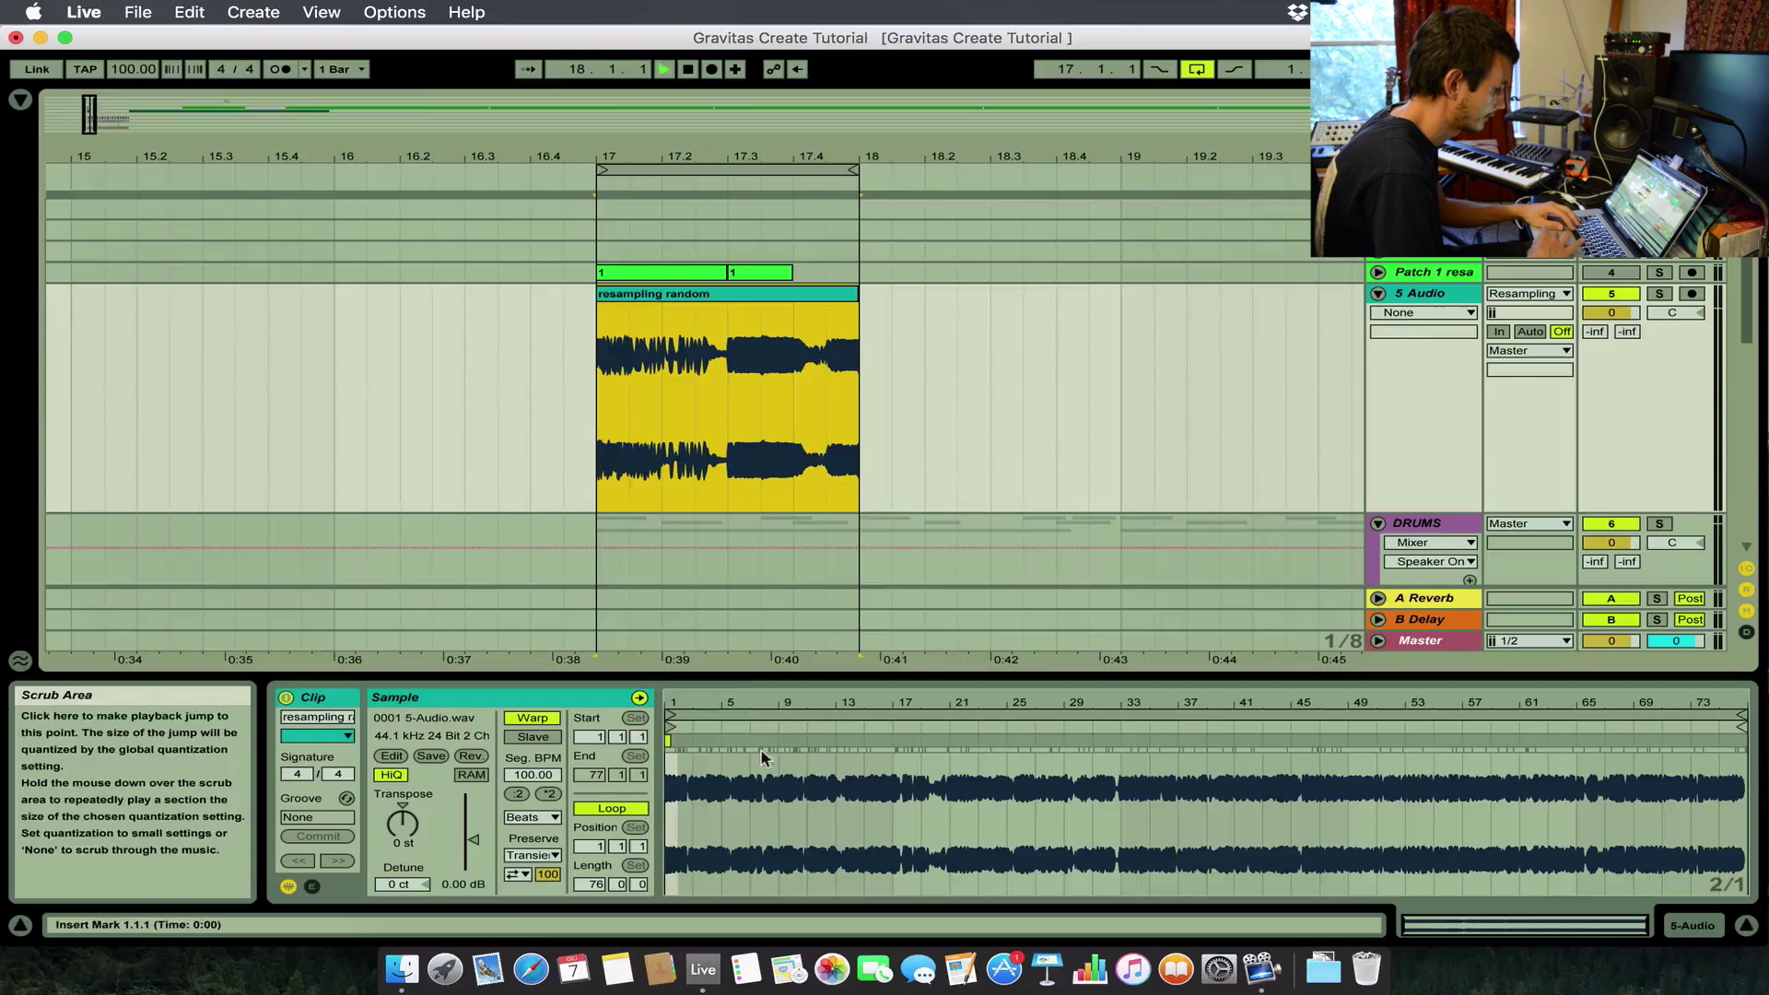
key("space")
left_click(1658, 295)
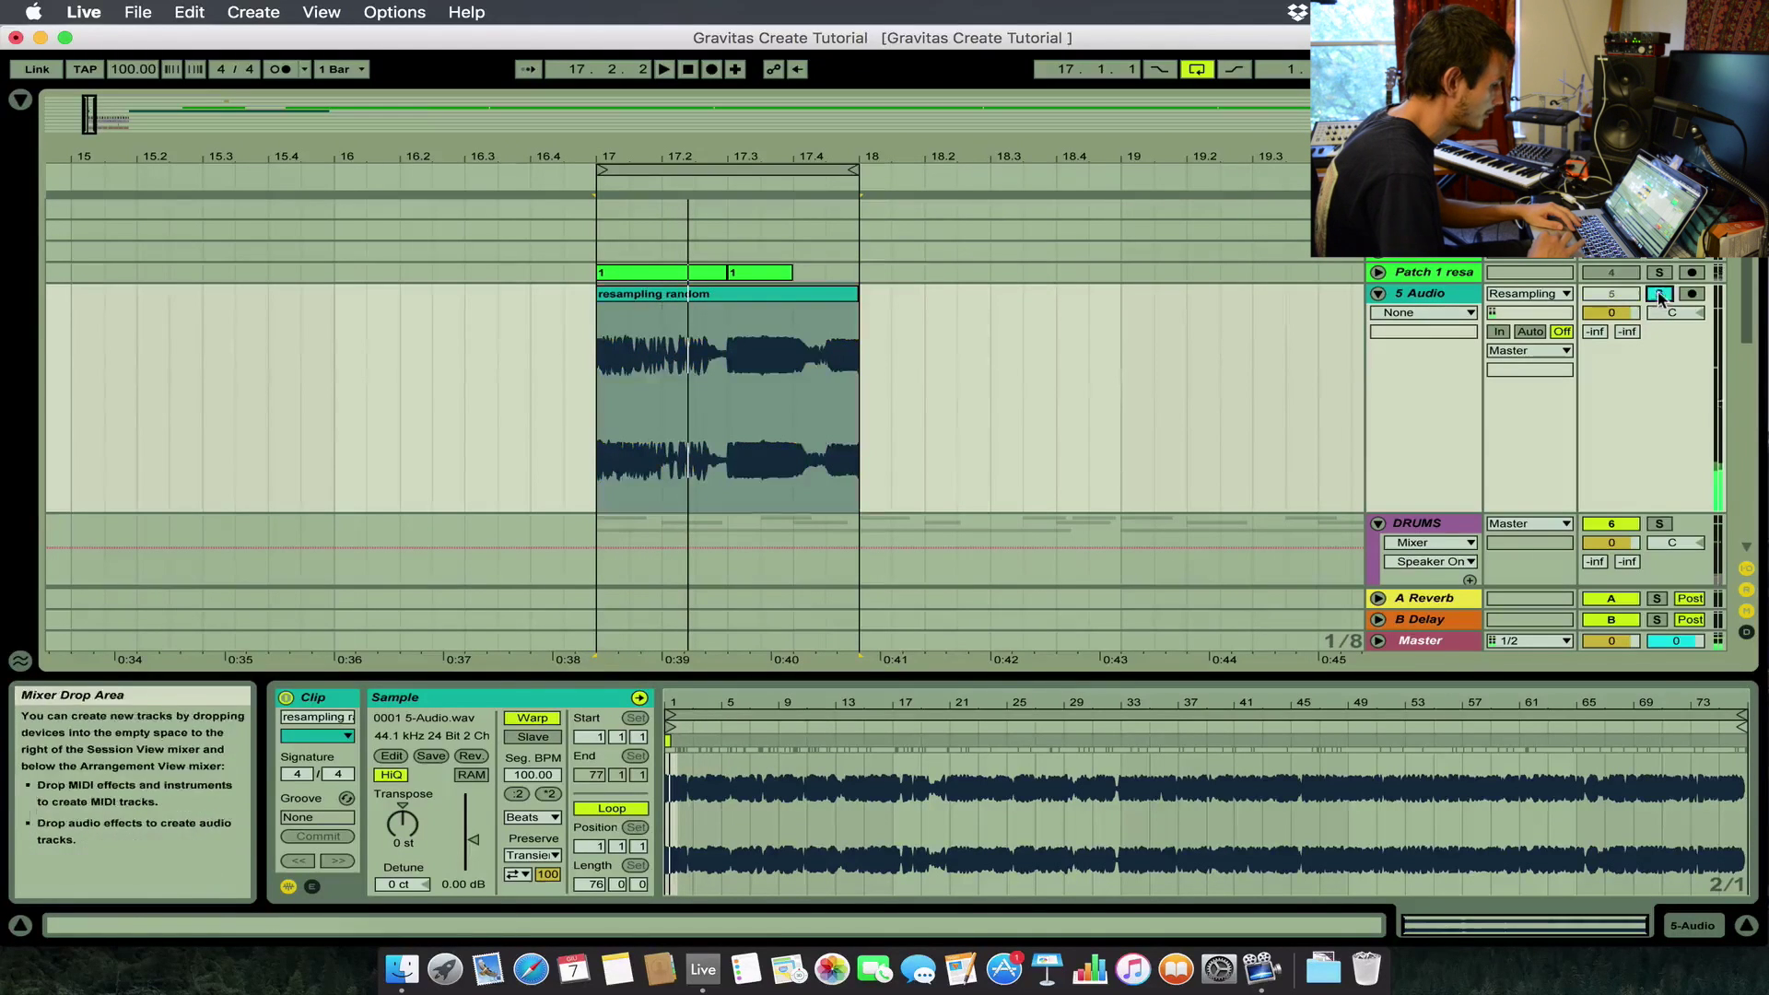
left_click_drag(673, 728, 693, 728)
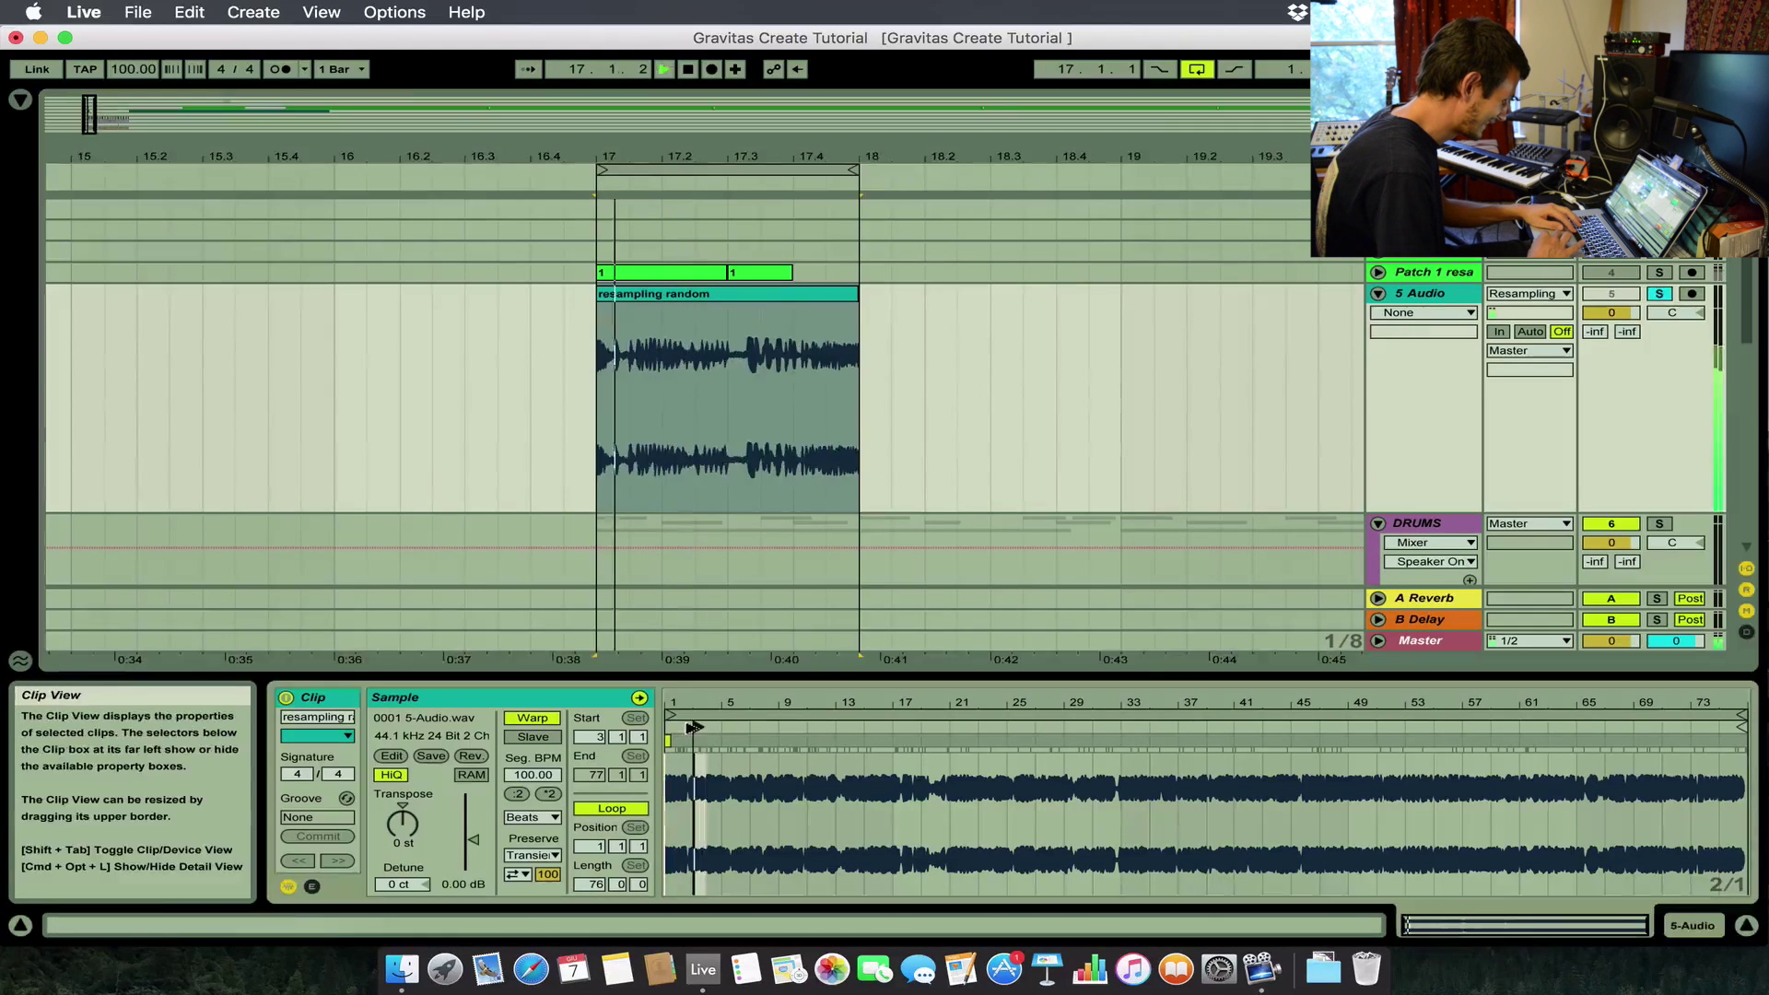
key("space")
Inspect the clip's waveform and play it from 17.1.1 to judge where to slice it.
left_click_drag(95, 107, 92, 123)
left_click(580, 395)
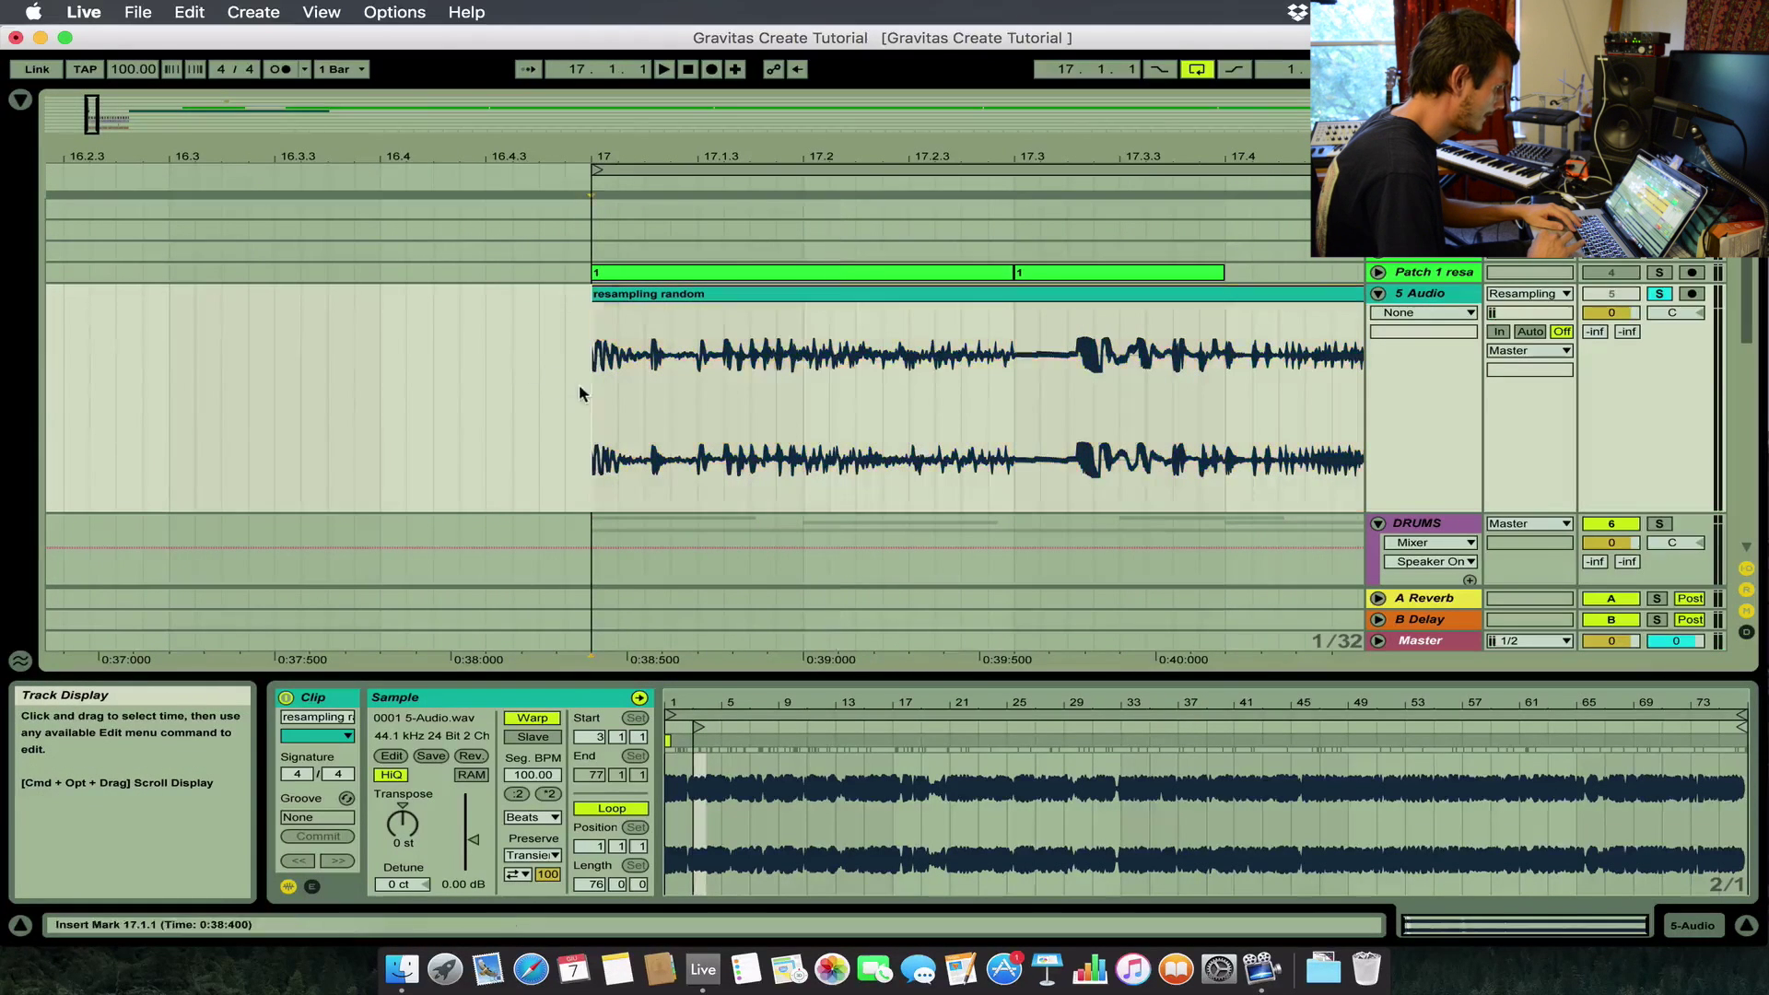
scroll(838, 353, "right", 5)
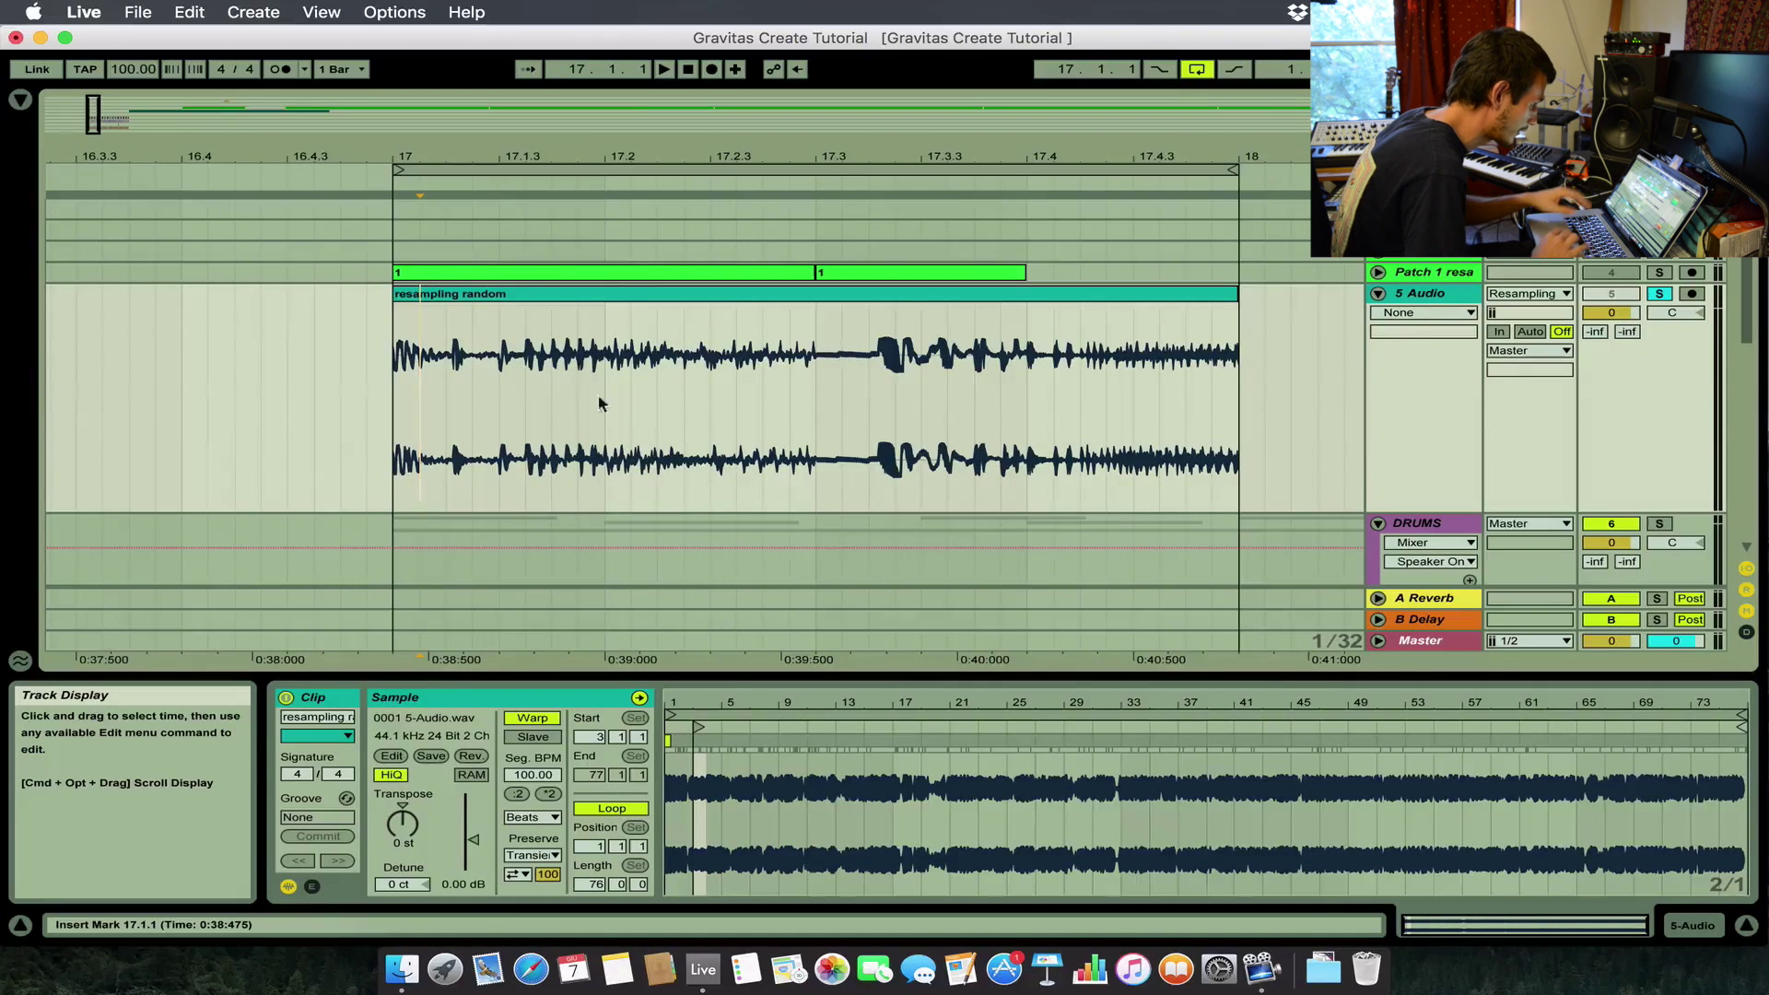
left_click(525, 401)
left_click(394, 373)
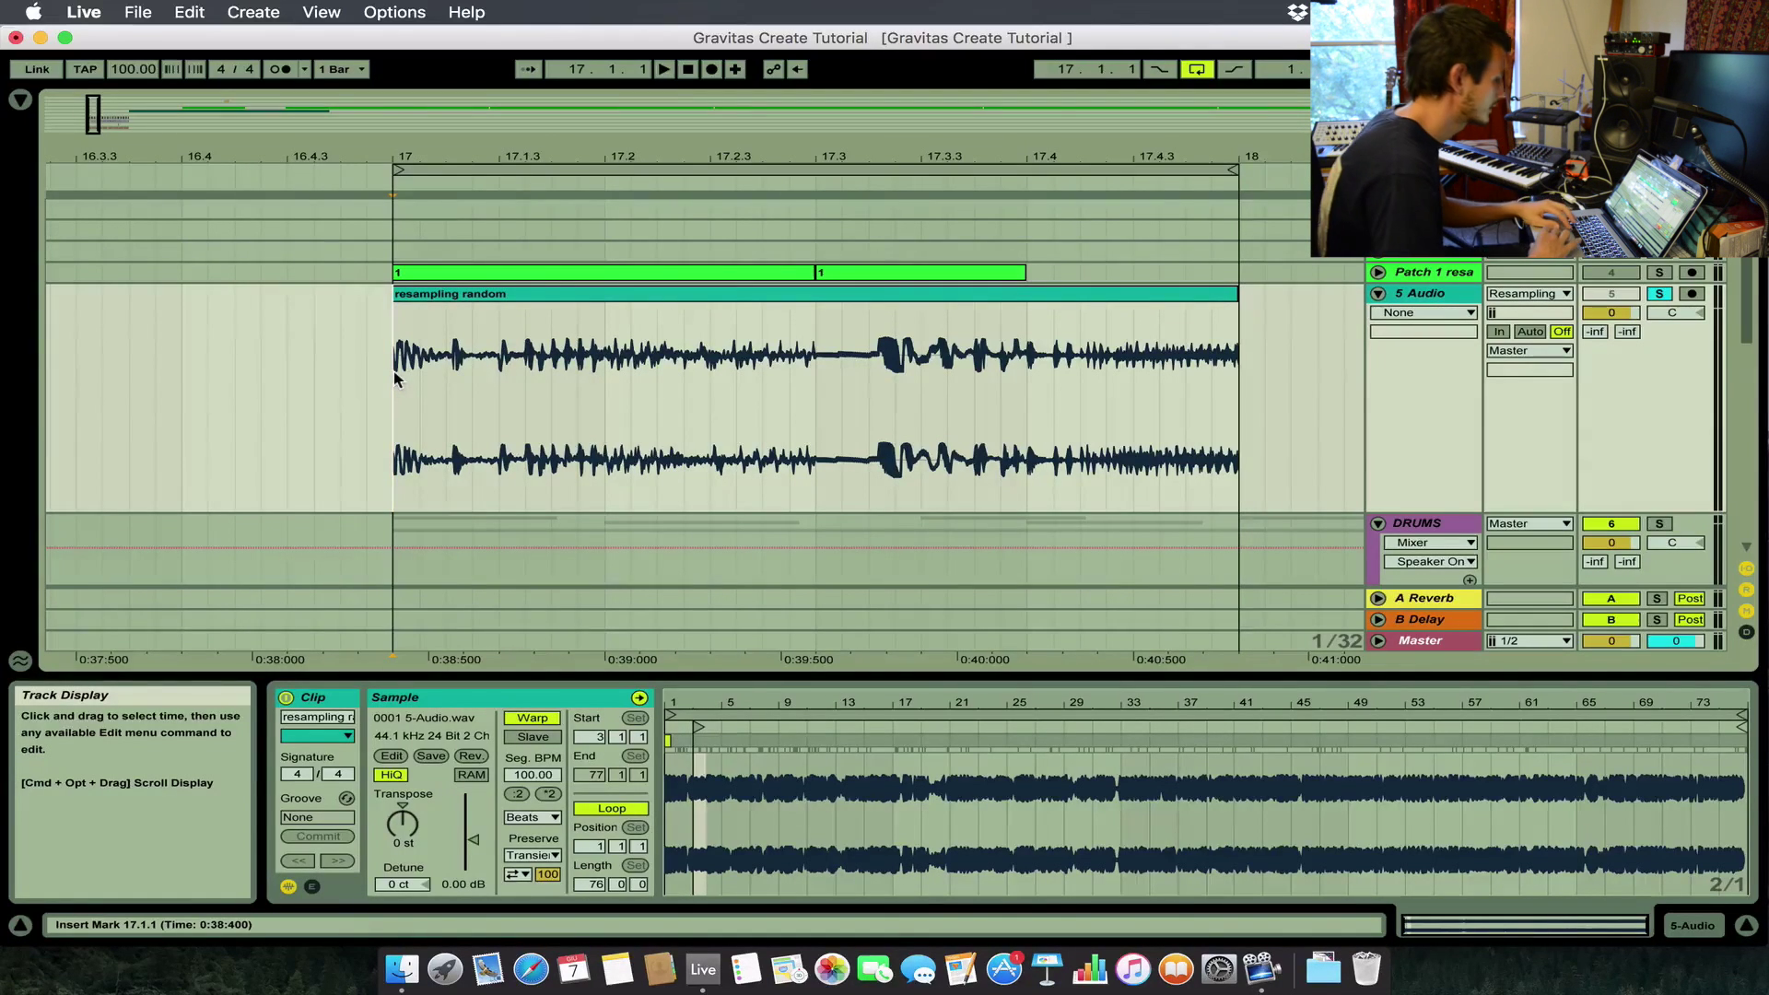
key("space")
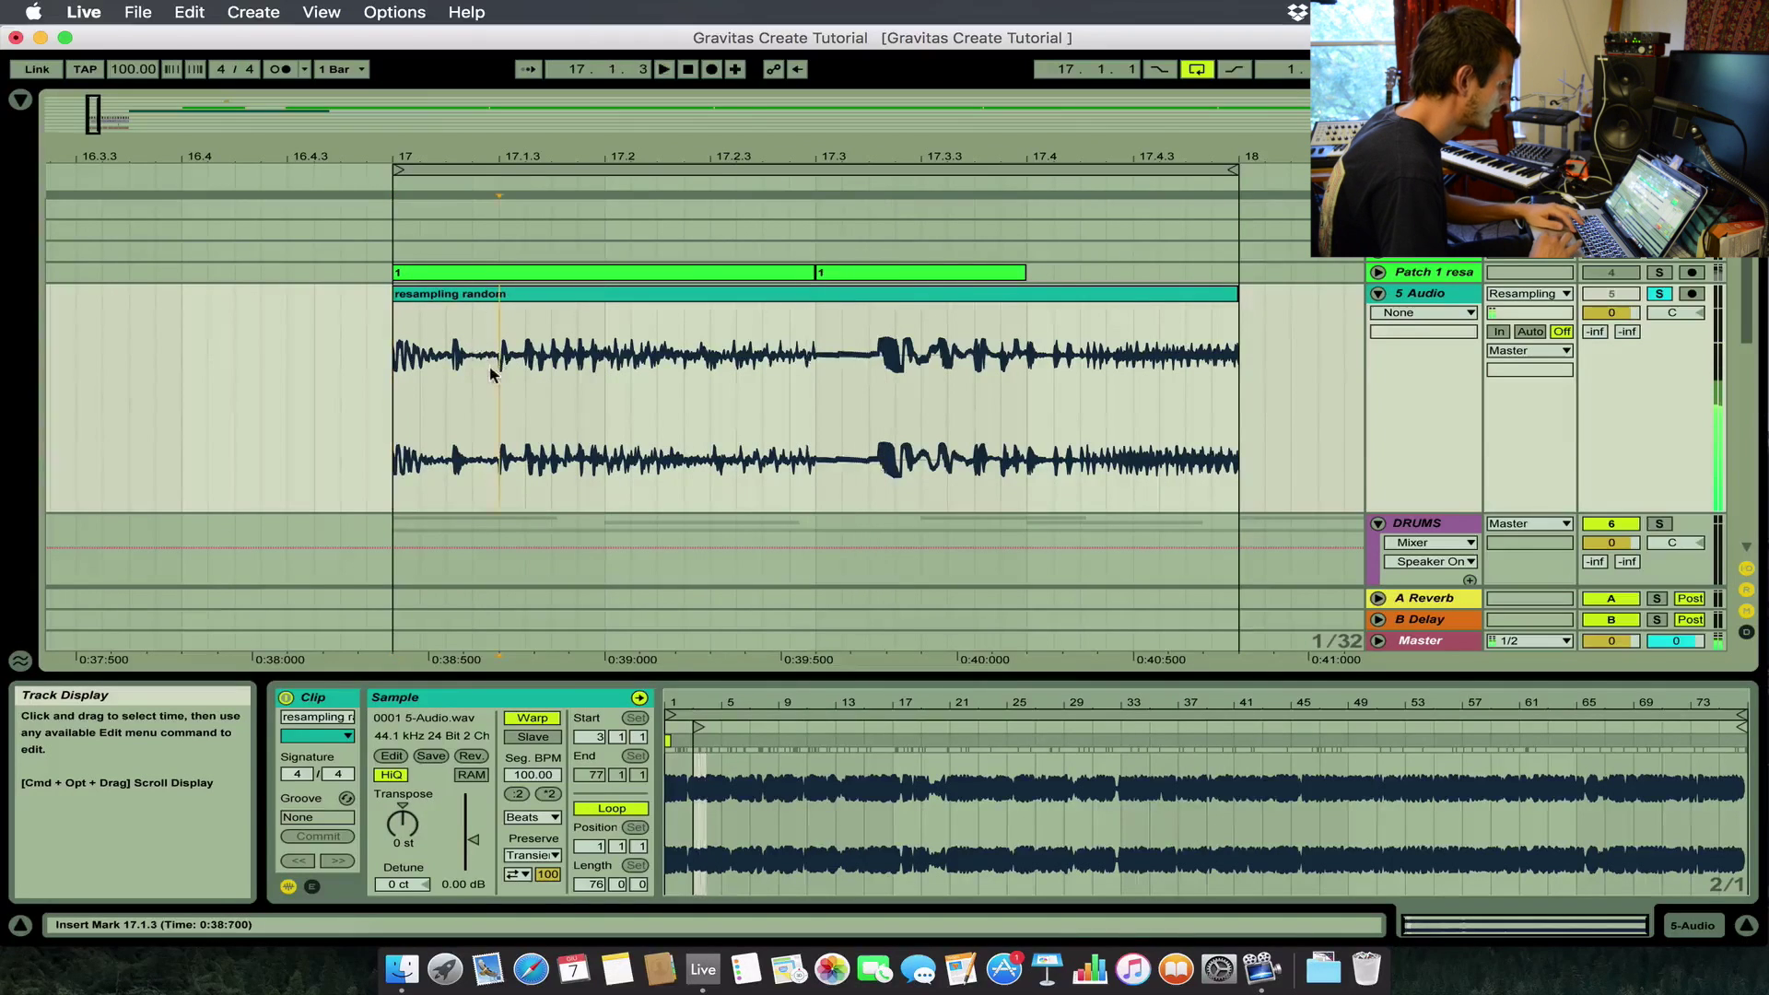
Split the one-bar clip at 17.1.3 and 17.3.1.
left_click(566, 295)
left_click(815, 350)
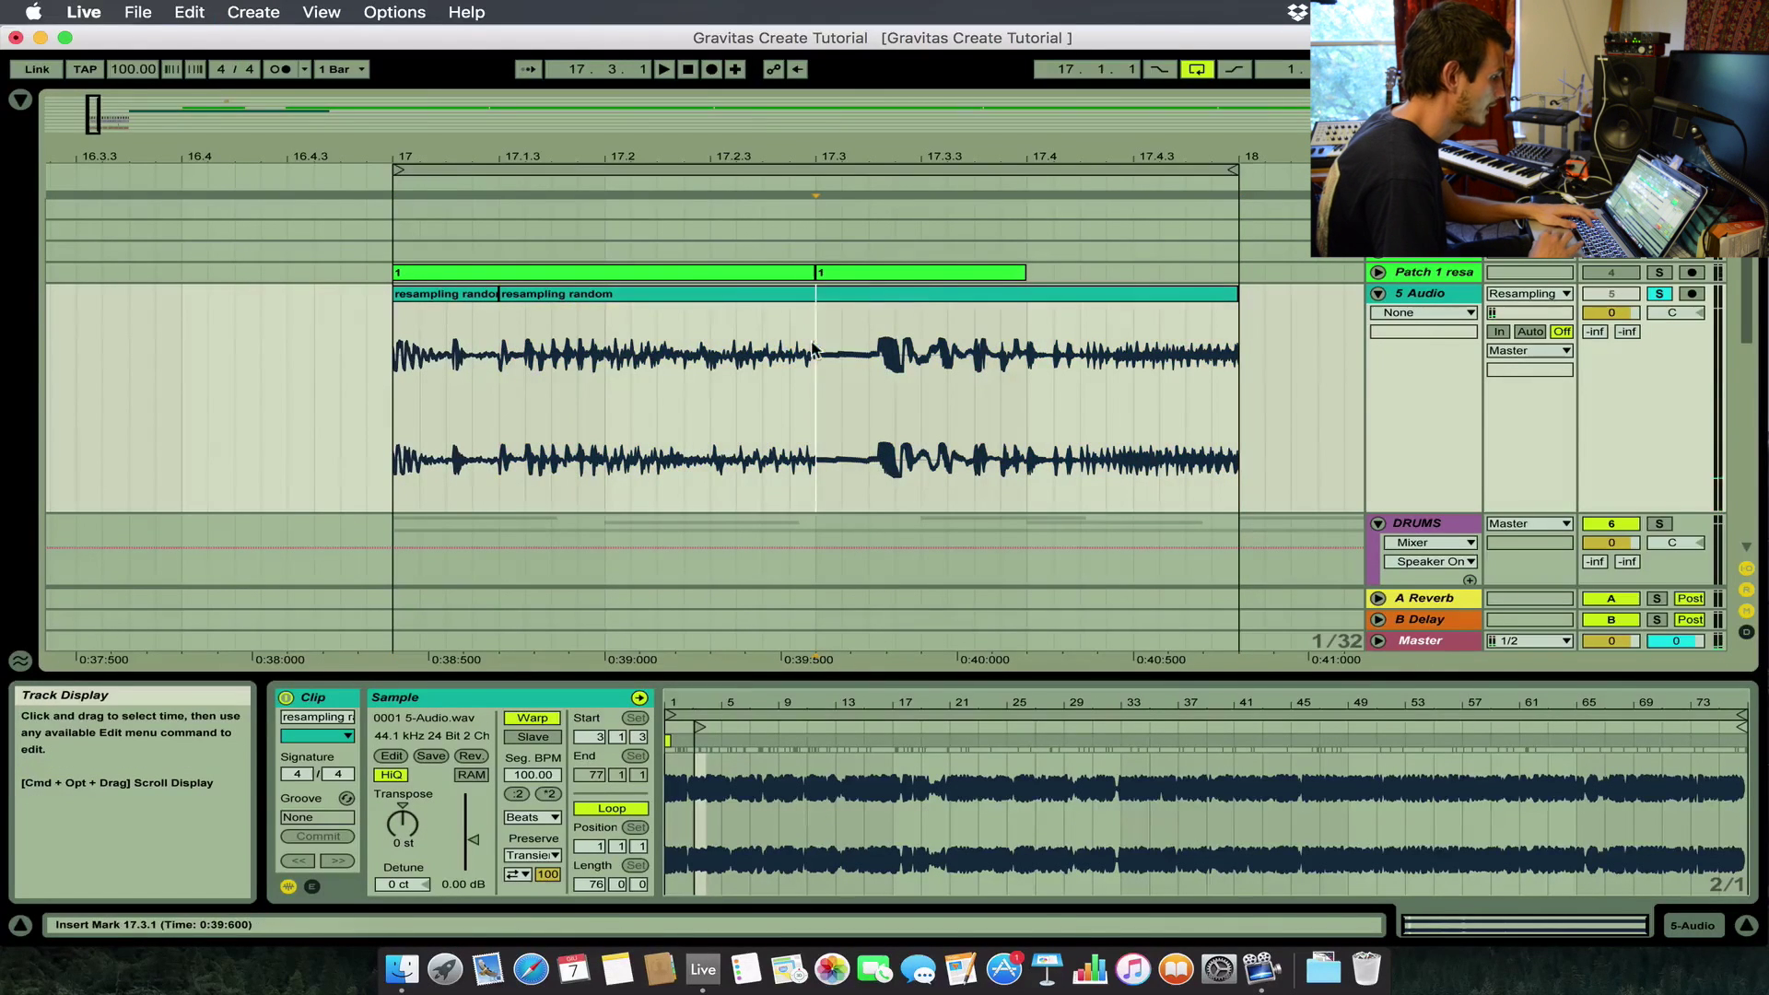
key("super+e")
Play the slice between 17.1.3 and 17.3.1, then move it to start at 17.1.1.
left_click(706, 297)
key("space")
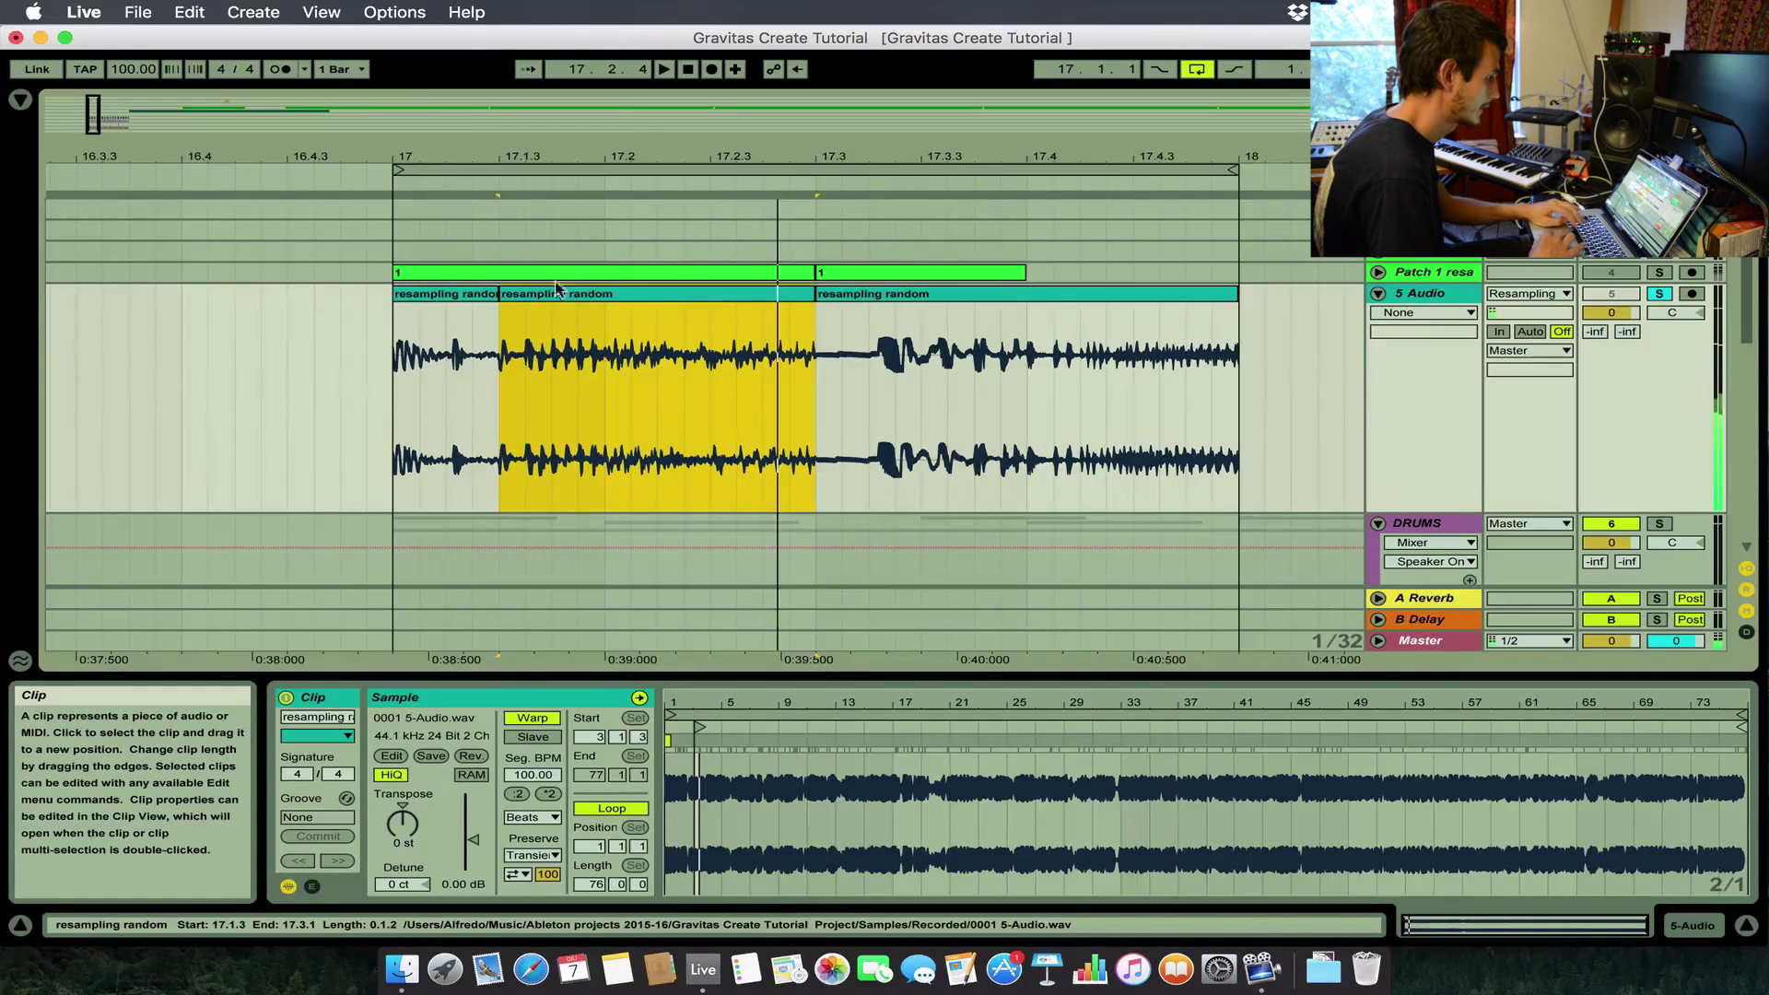
left_click_drag(509, 295, 432, 313)
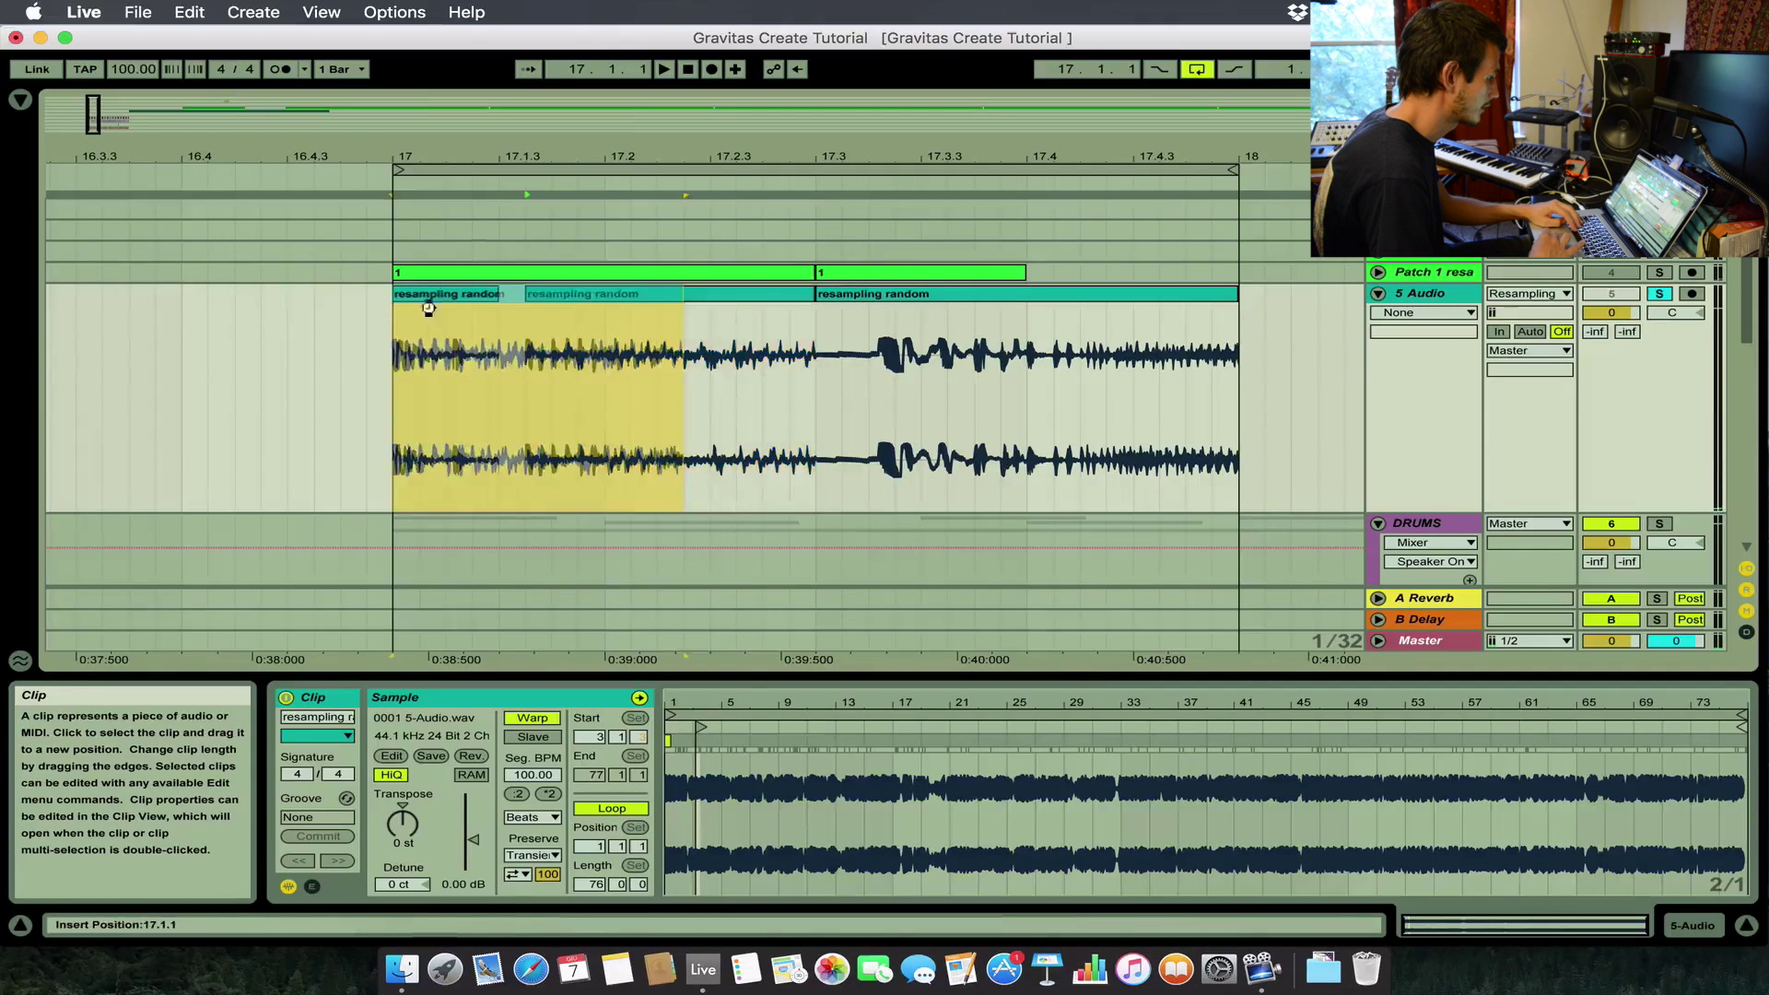
key("space")
Delete the audio after the opening part of the moved slice, from just past 17.1.3 up to 17.3.1.
scroll(661, 363, "down", 2)
scroll(661, 363, "left", 1)
left_click_drag(760, 359, 890, 364)
scroll(617, 353, "up", 2)
scroll(616, 353, "left", 1)
key("plus")
key("Delete")
Move the short slice at 17.1.1 back to 16.1.1, outside the loop.
left_click(489, 296)
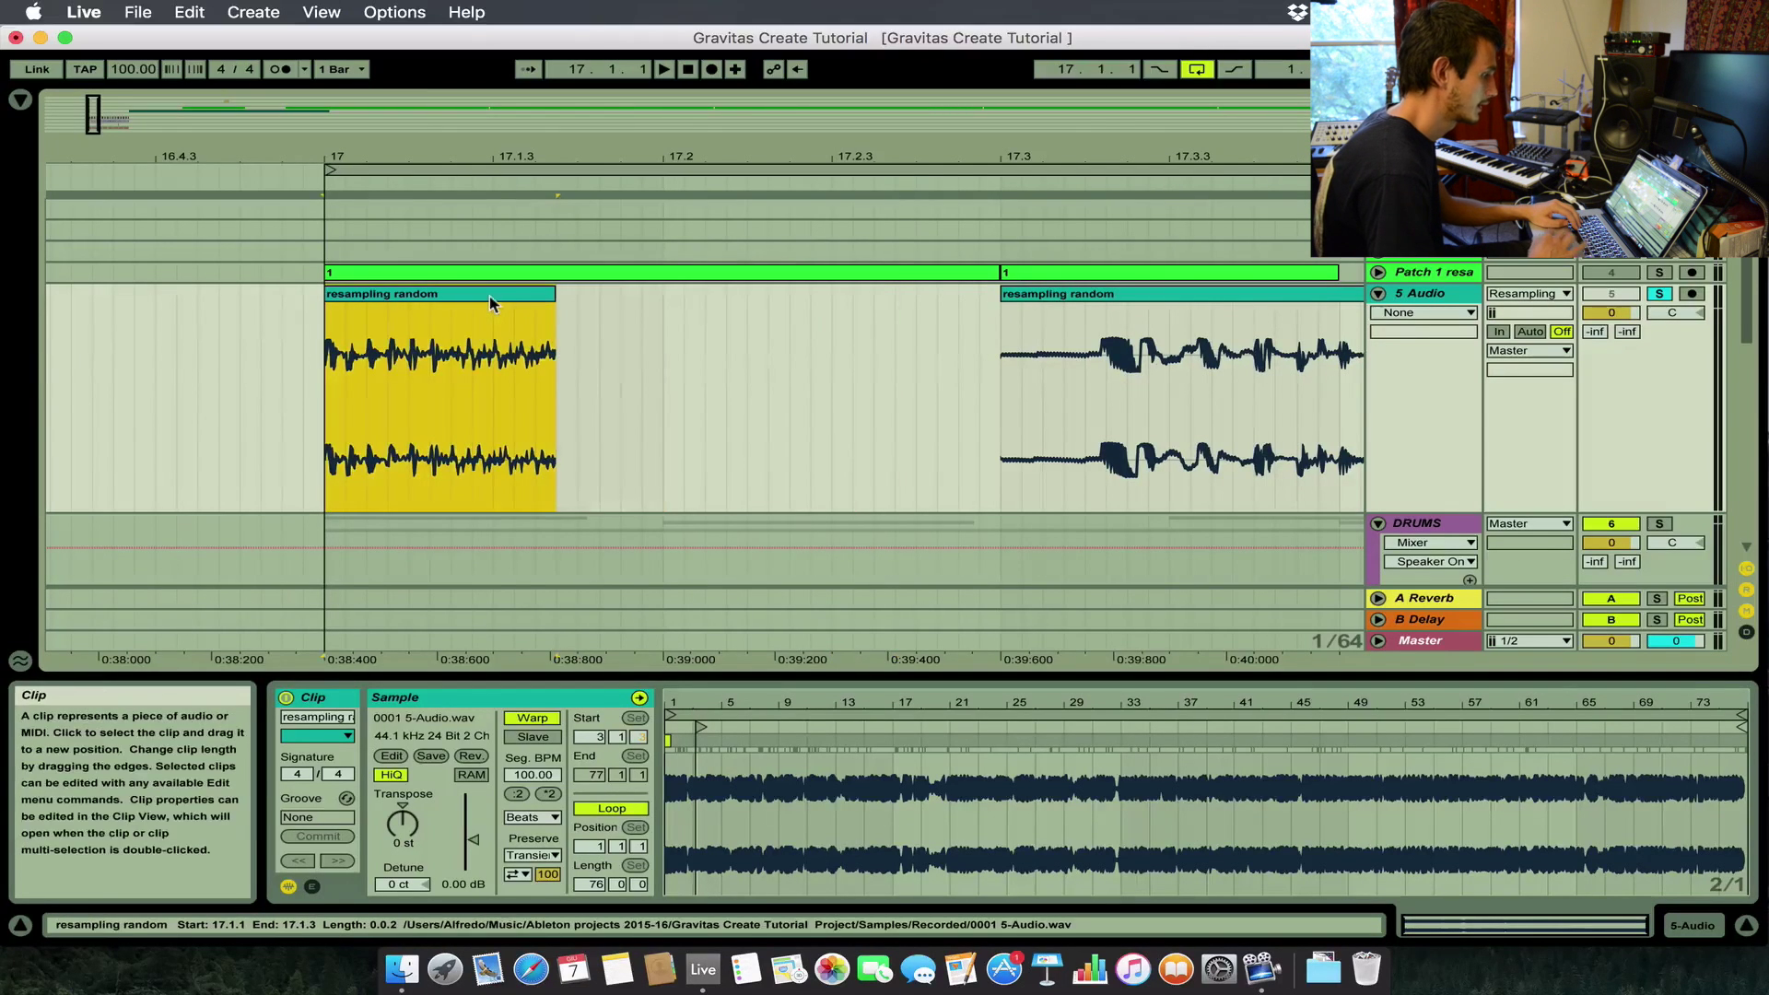
key("minus")
key("minus")
left_click_drag(632, 300, 309, 323)
key("minus")
scroll(310, 323, "left", 4)
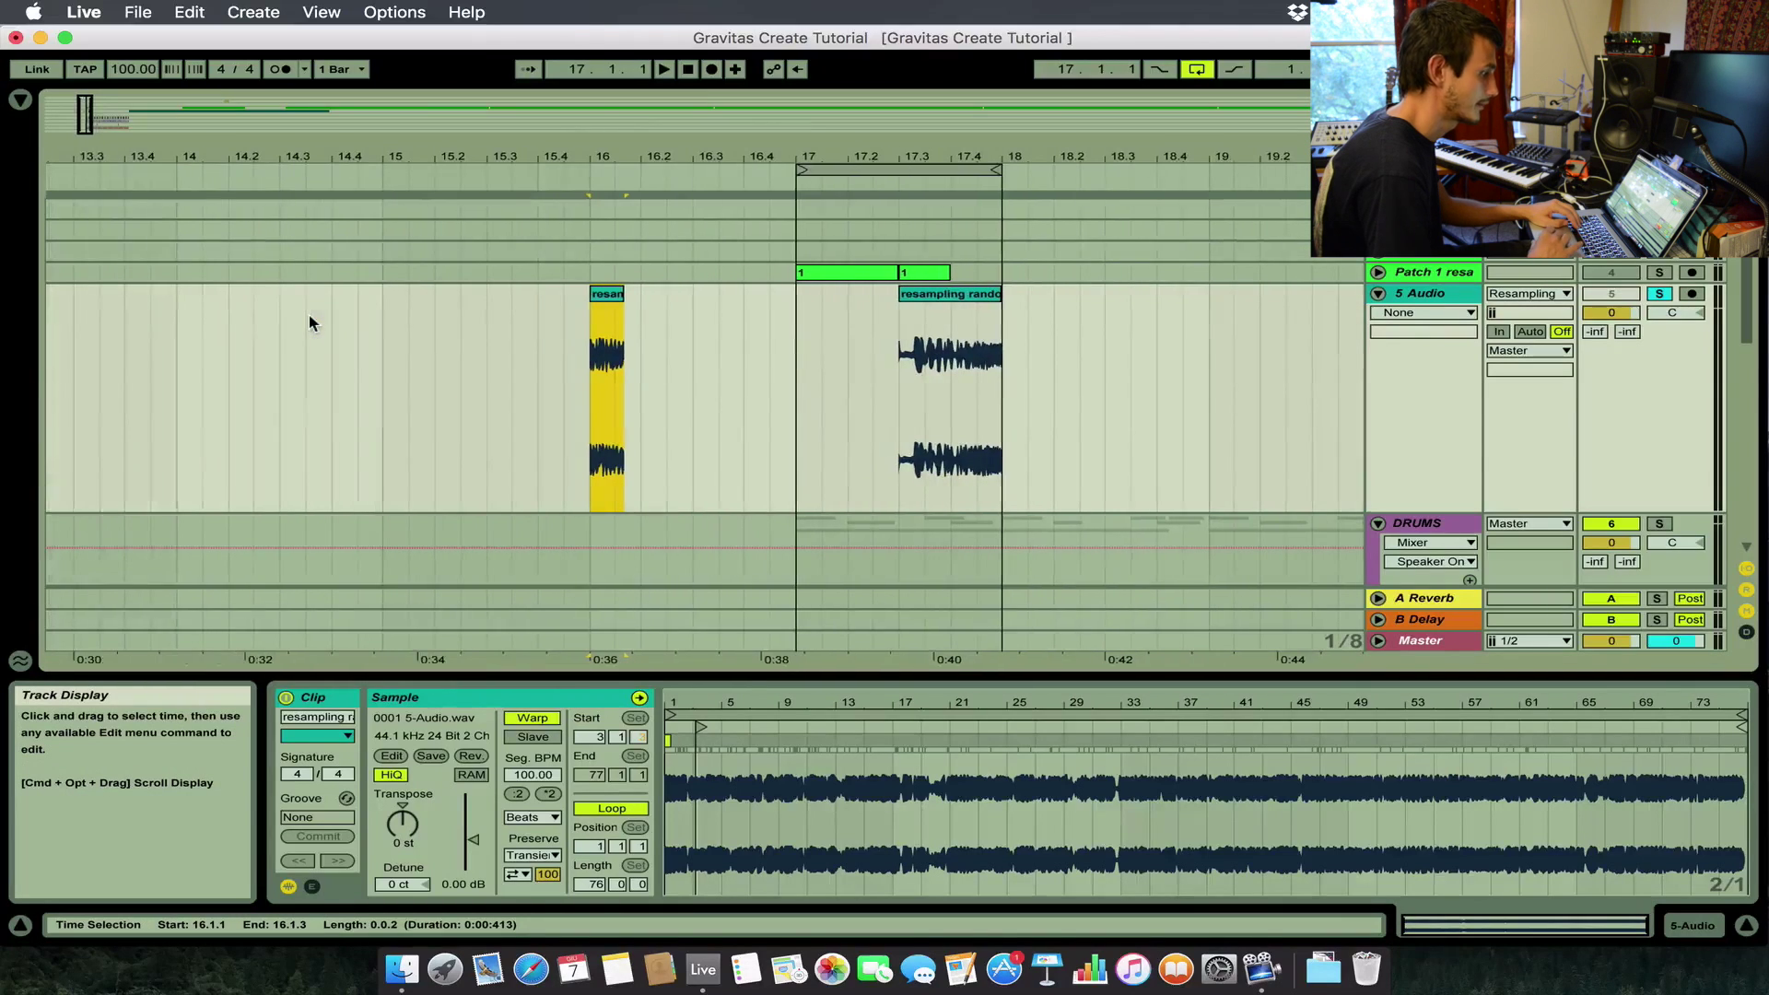
Play the remaining clip at 17.3.1 and move its sample start to about 23.2.
left_click_drag(906, 353, 944, 361)
key("plus")
key("plus")
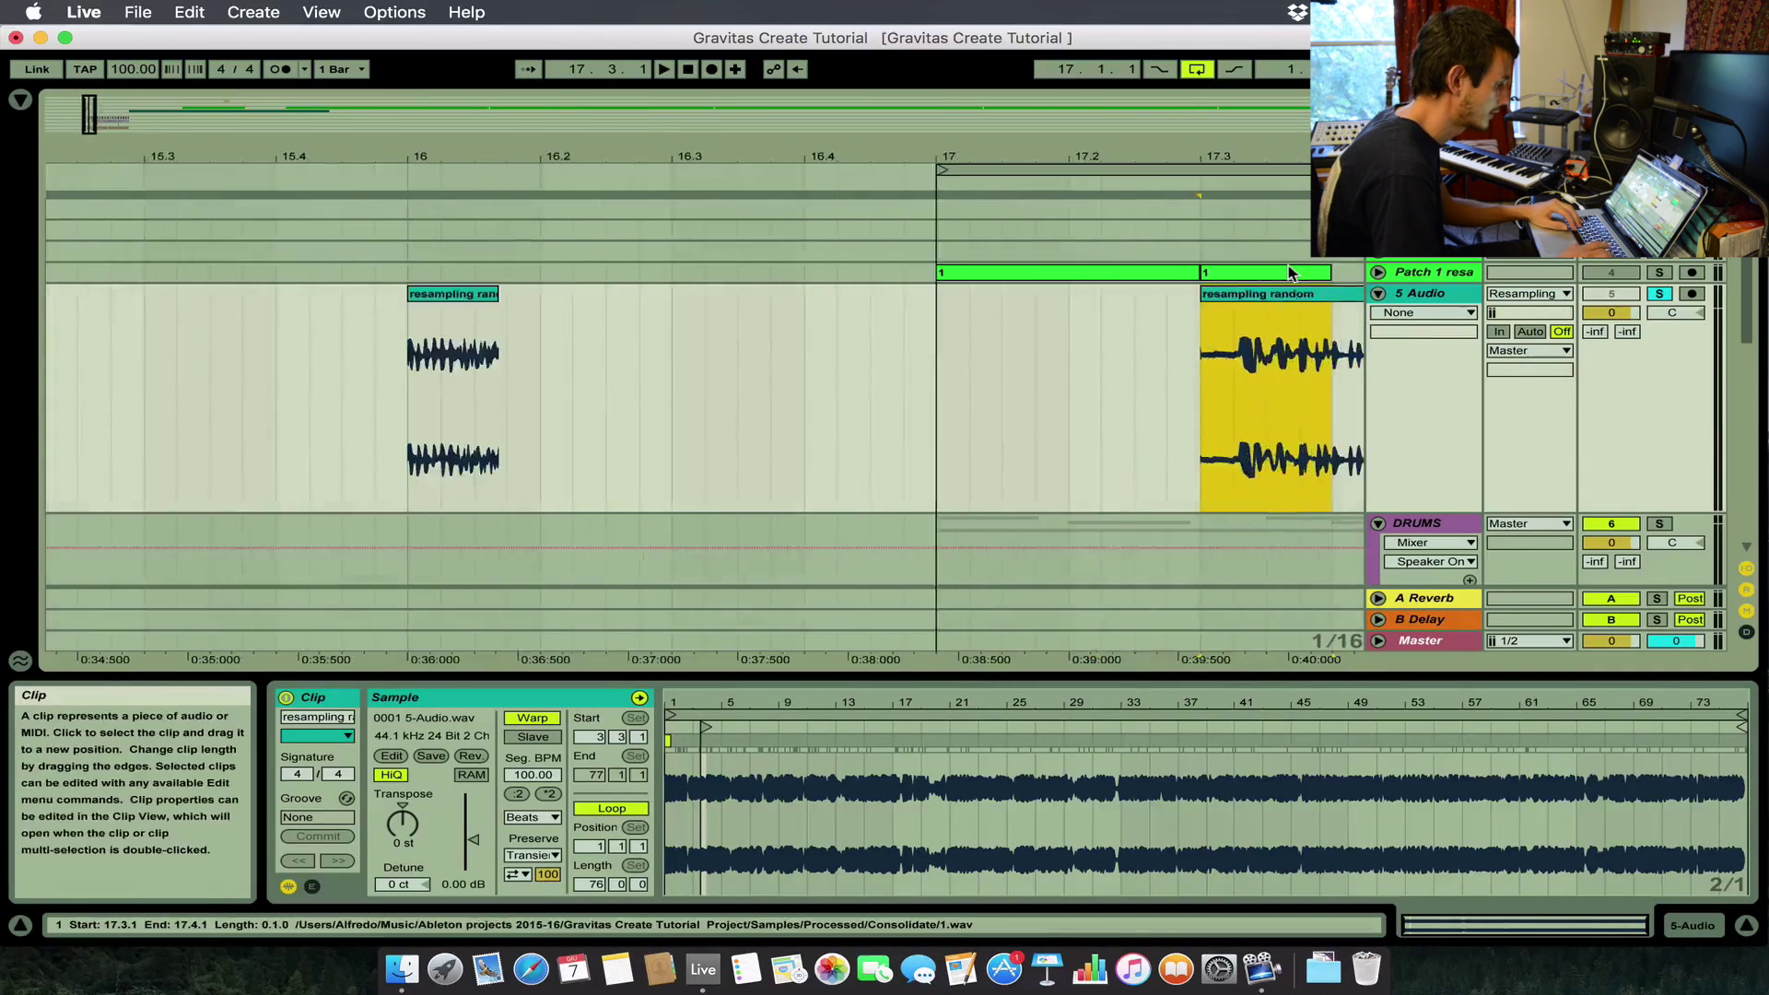
key("space")
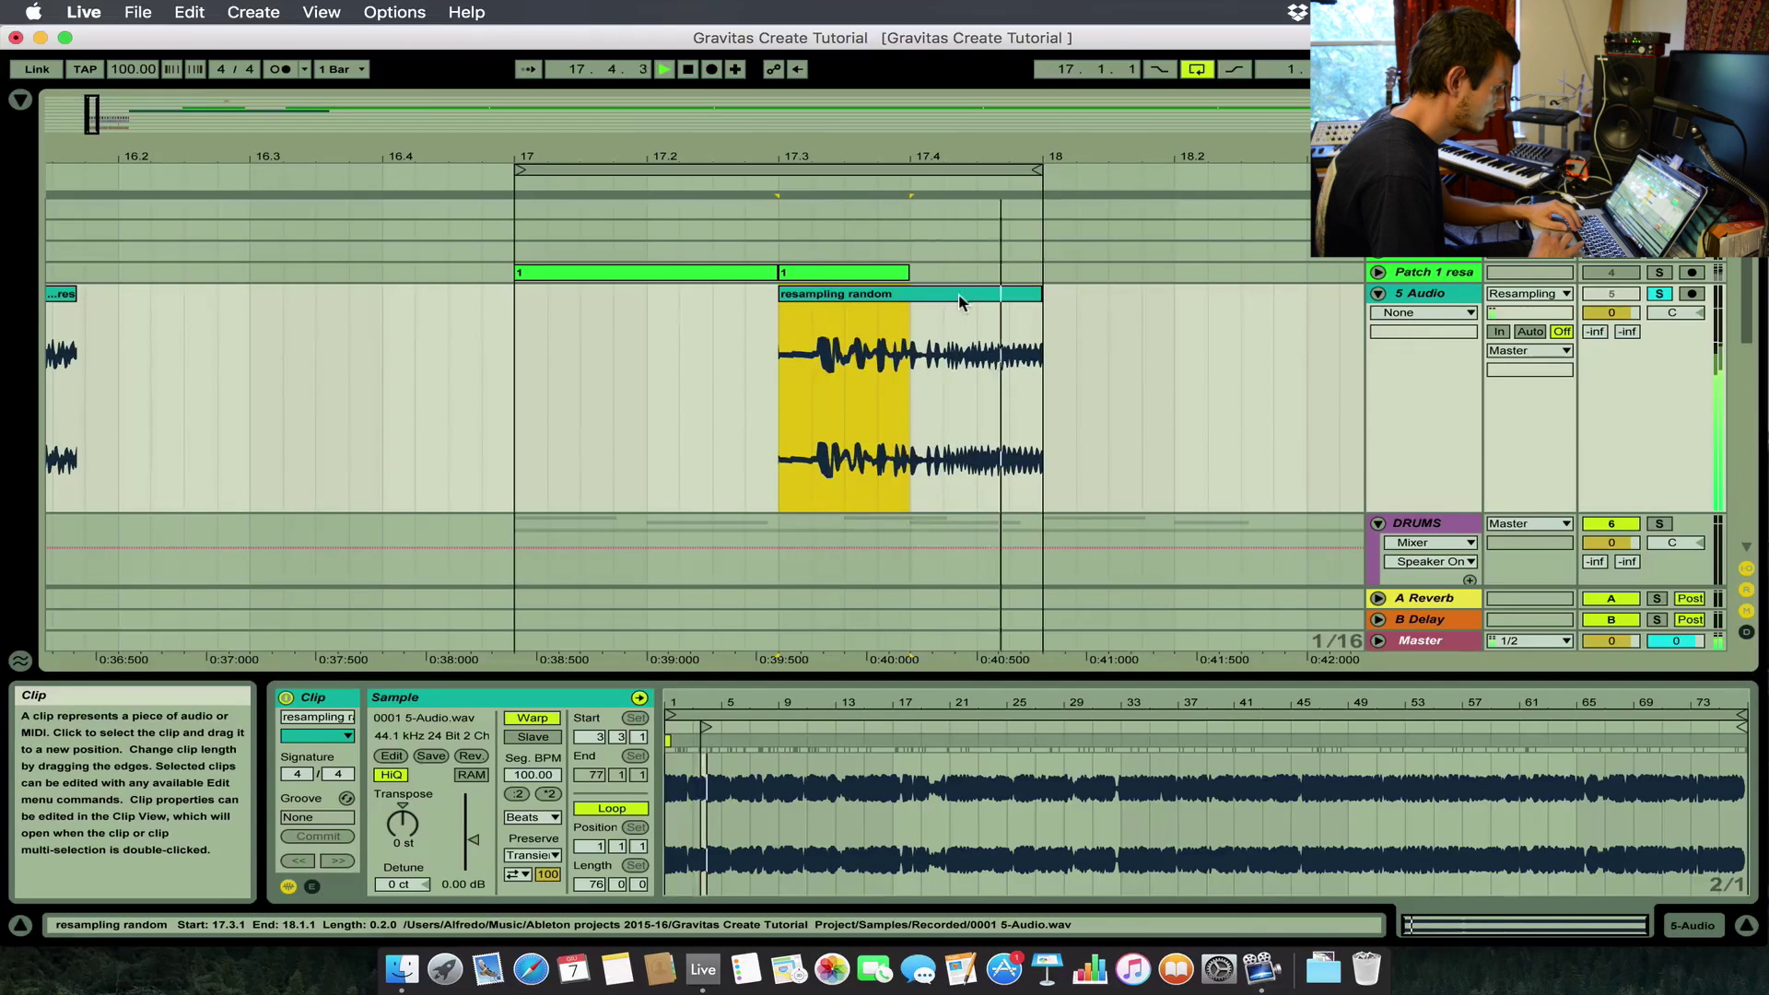
left_click(959, 293)
left_click_drag(704, 728, 985, 744)
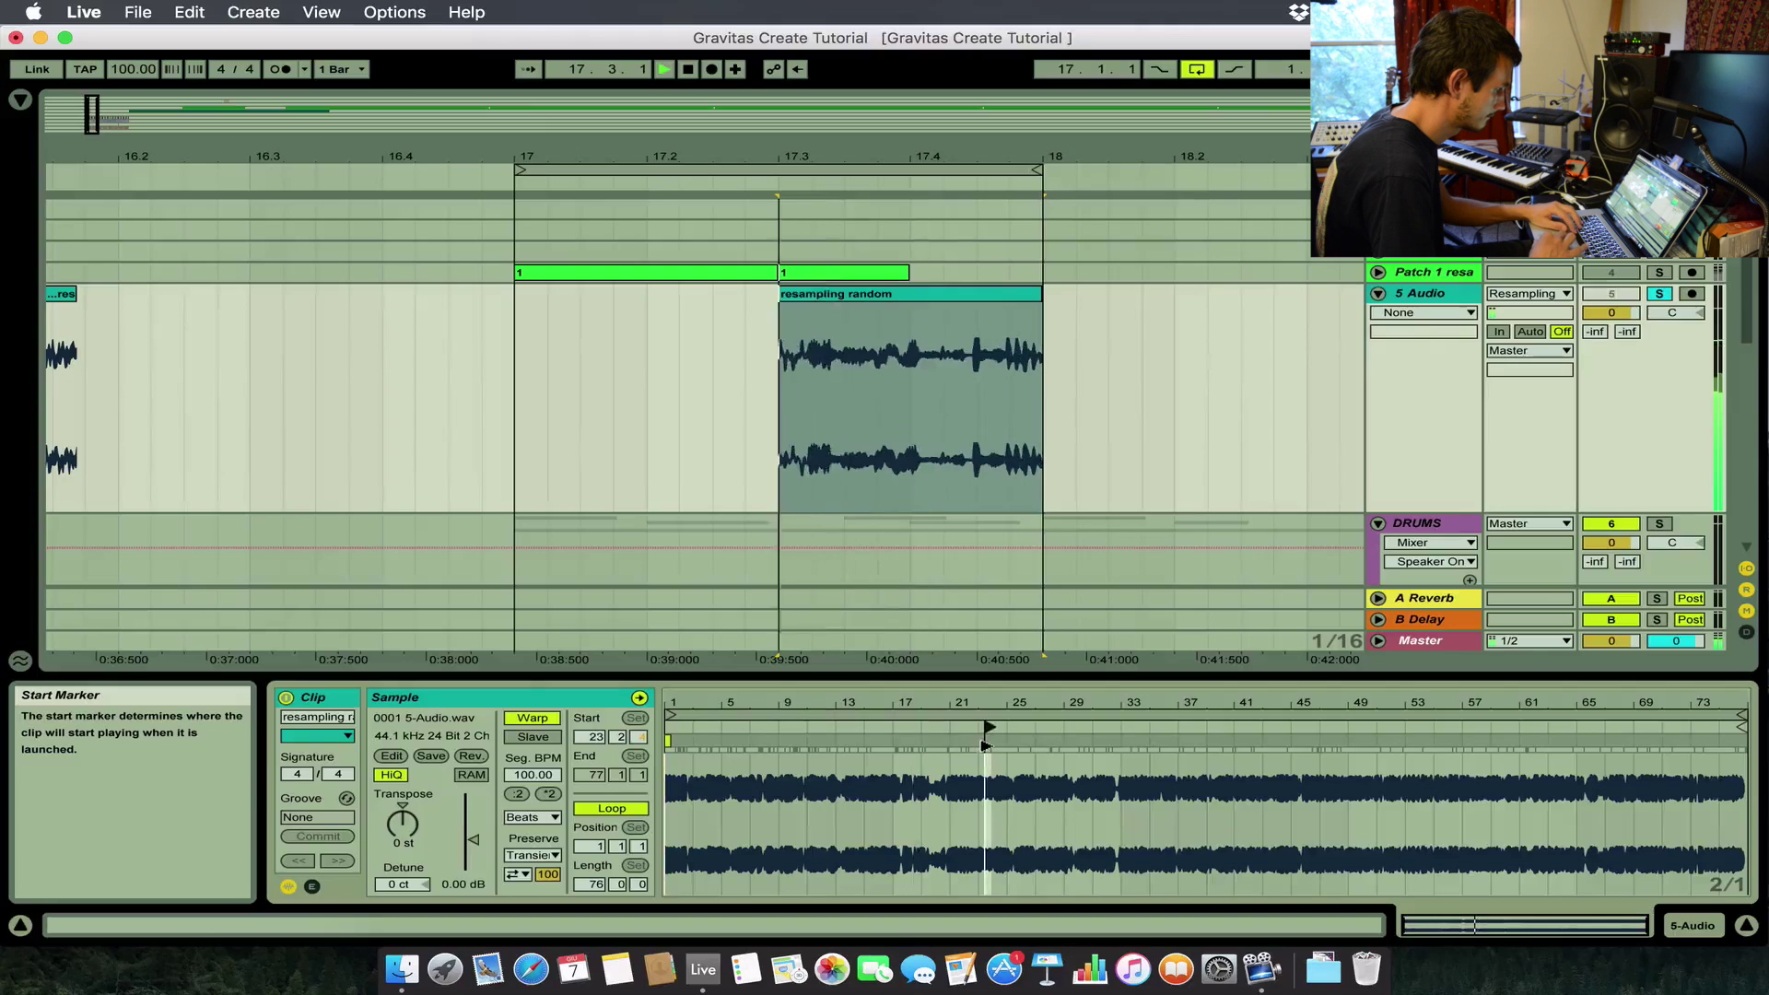
key("space")
Split the clip at 17.4.2 and delete everything after the split.
left_click(947, 403)
left_click(997, 294)
key("Delete")
Color the trimmed clip light turquoise and move it to 16.2.2.
left_click(843, 278)
left_click(846, 293)
scroll(849, 293, "left", 3)
scroll(848, 293, "left", 1)
right_click(1024, 293)
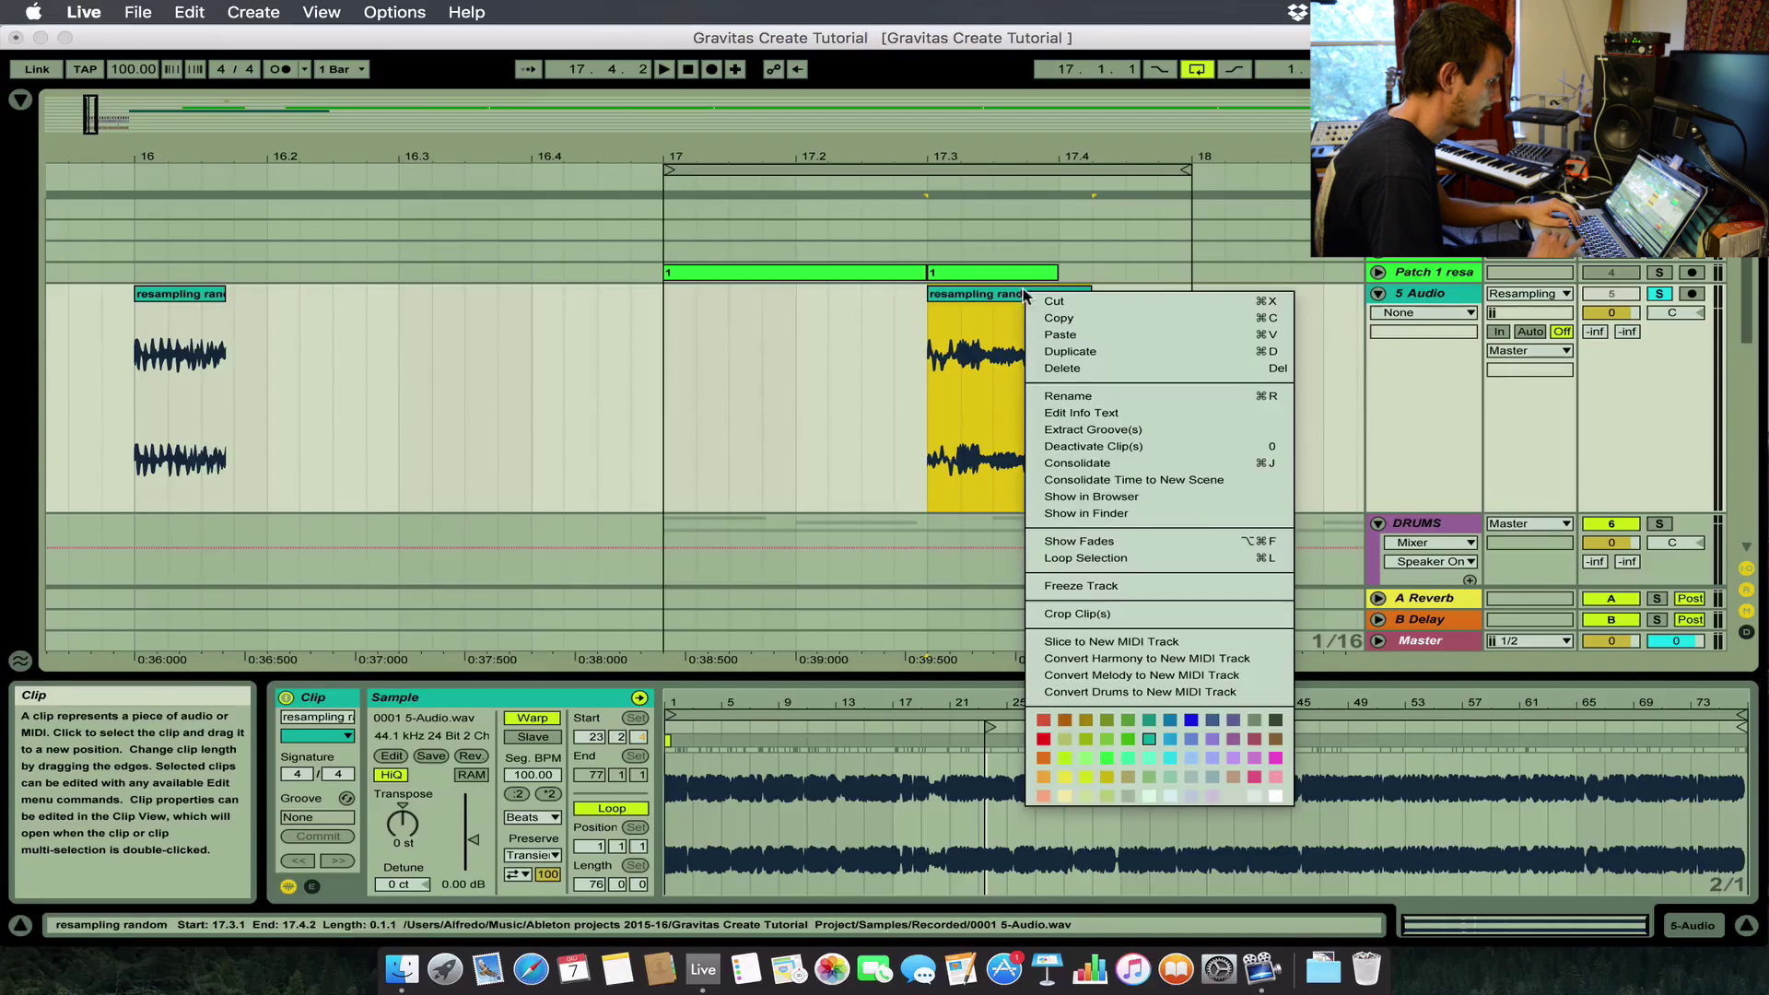
left_click(1149, 760)
left_click_drag(1034, 294, 403, 374)
Copy the light turquoise clip into bar 17, make the copy span 17.3.1 to 18.1.1, and loop that range.
left_click_drag(405, 292, 954, 317)
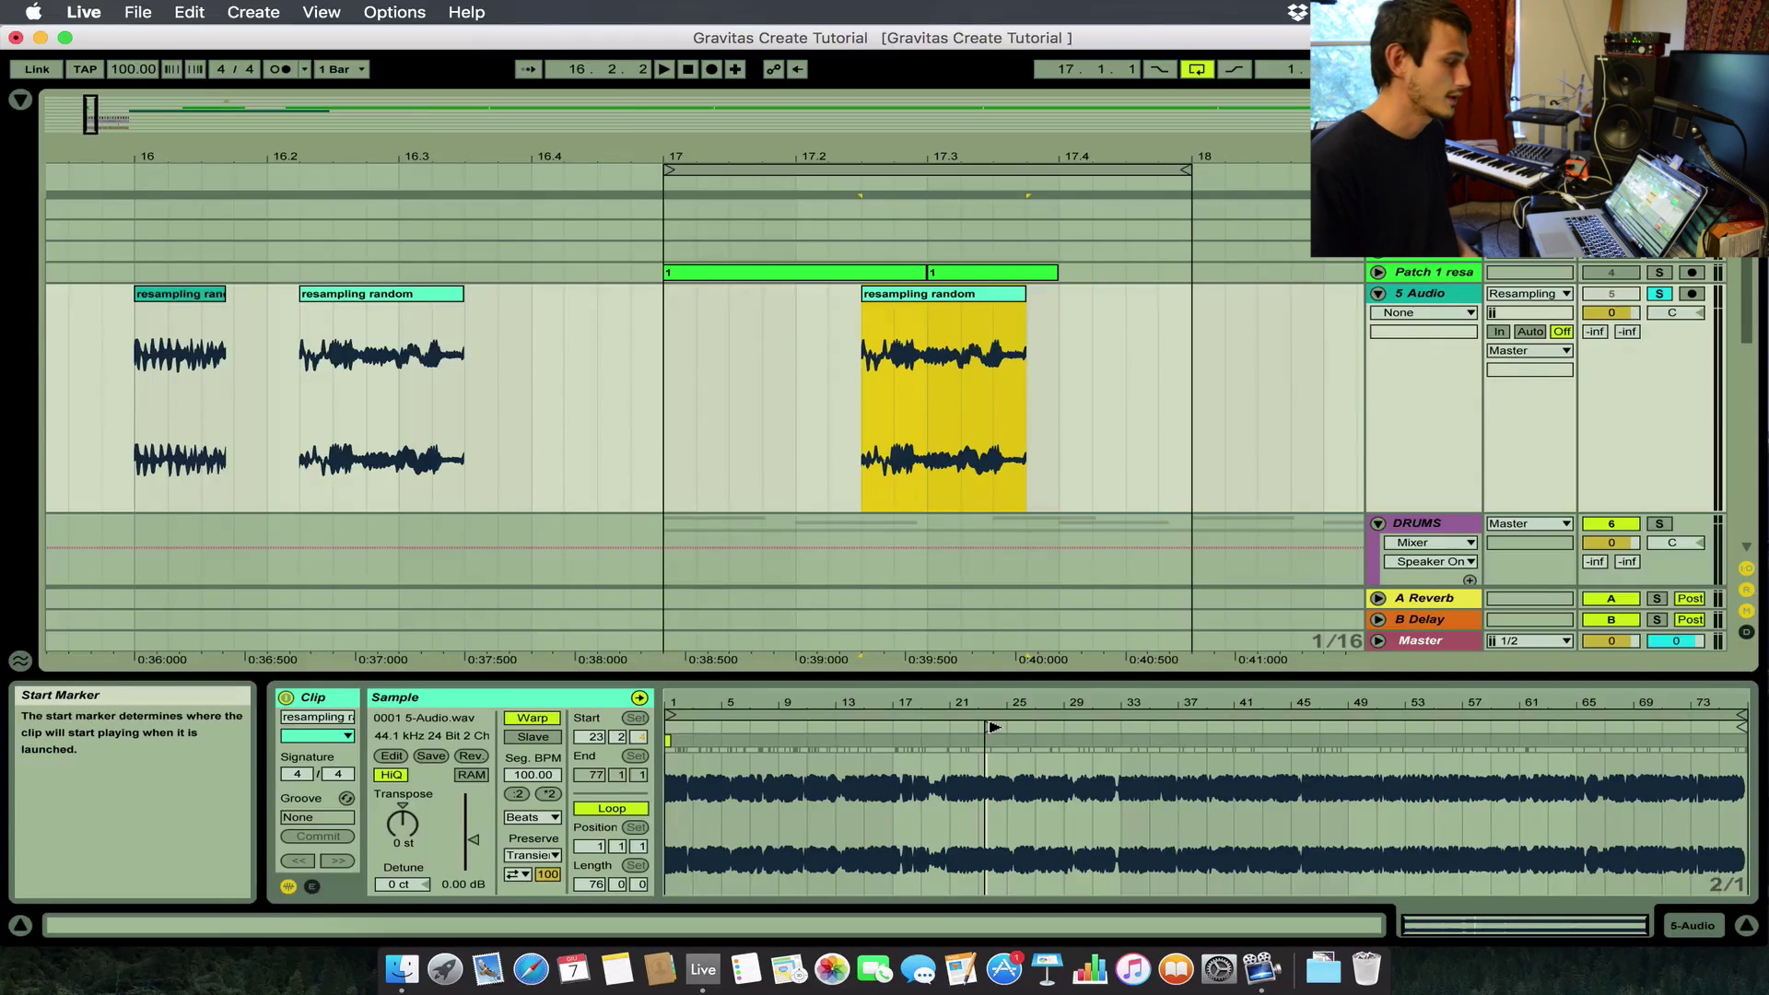
left_click_drag(993, 727, 1210, 723)
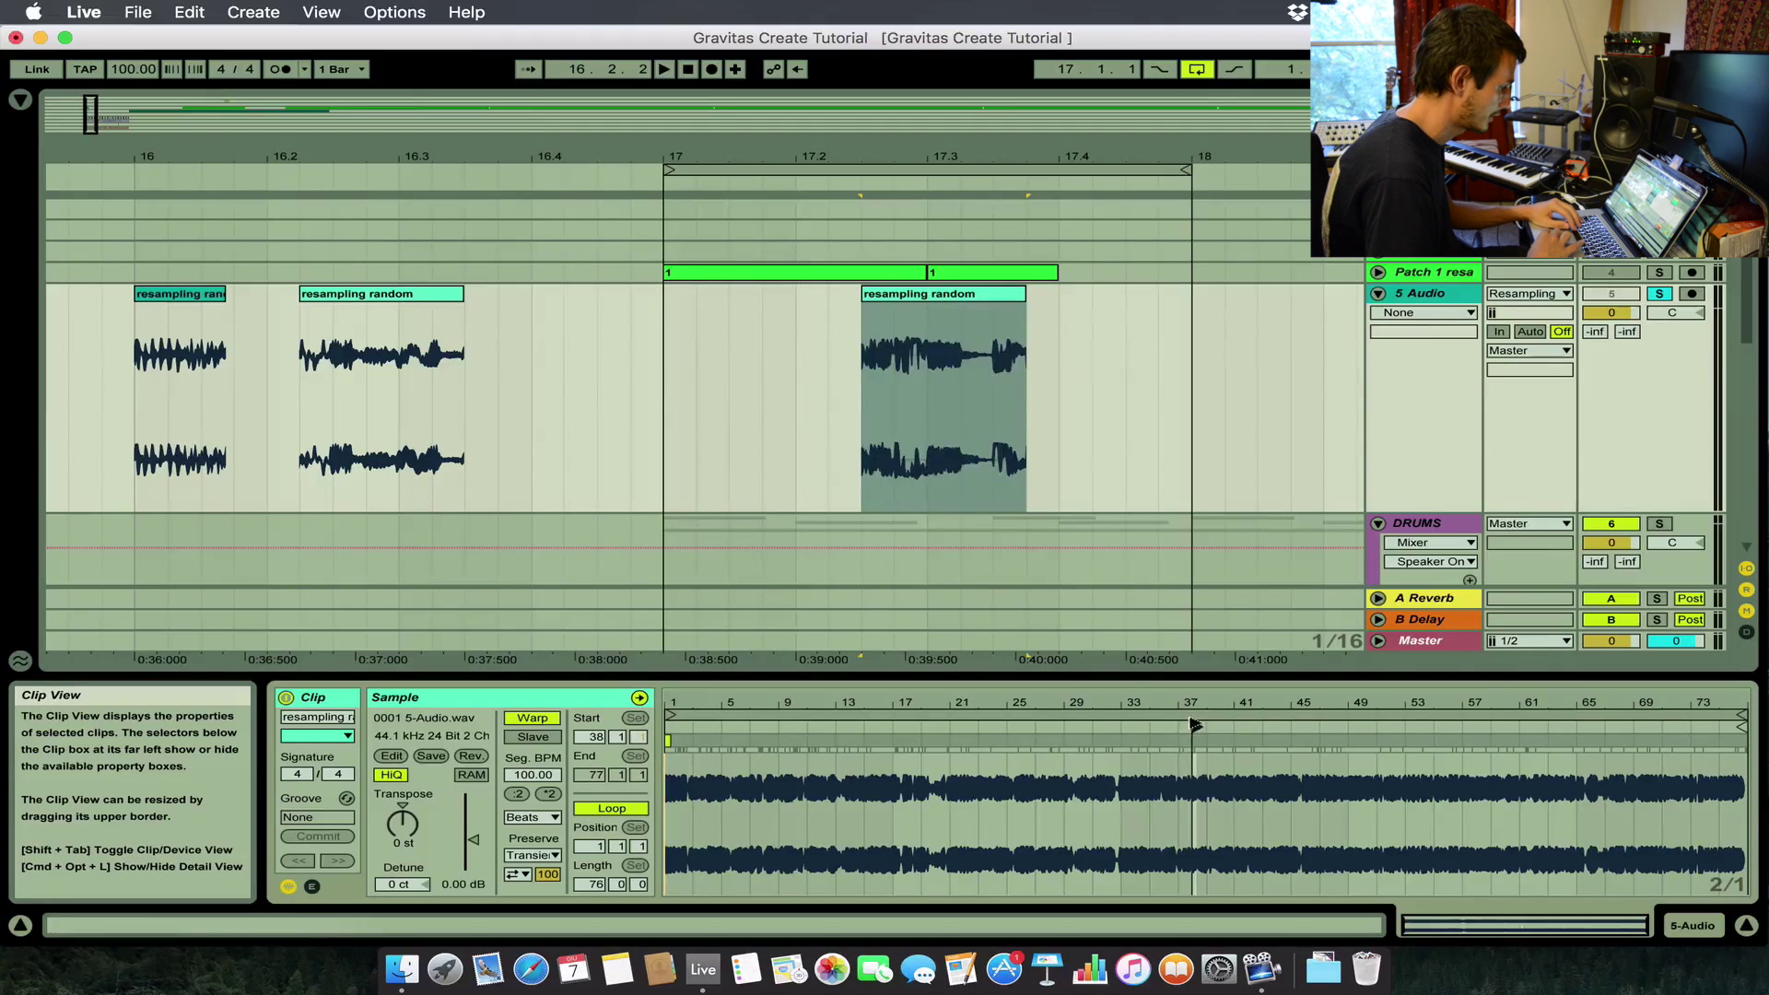
key("space")
left_click_drag(864, 294, 1191, 295)
key("super+l")
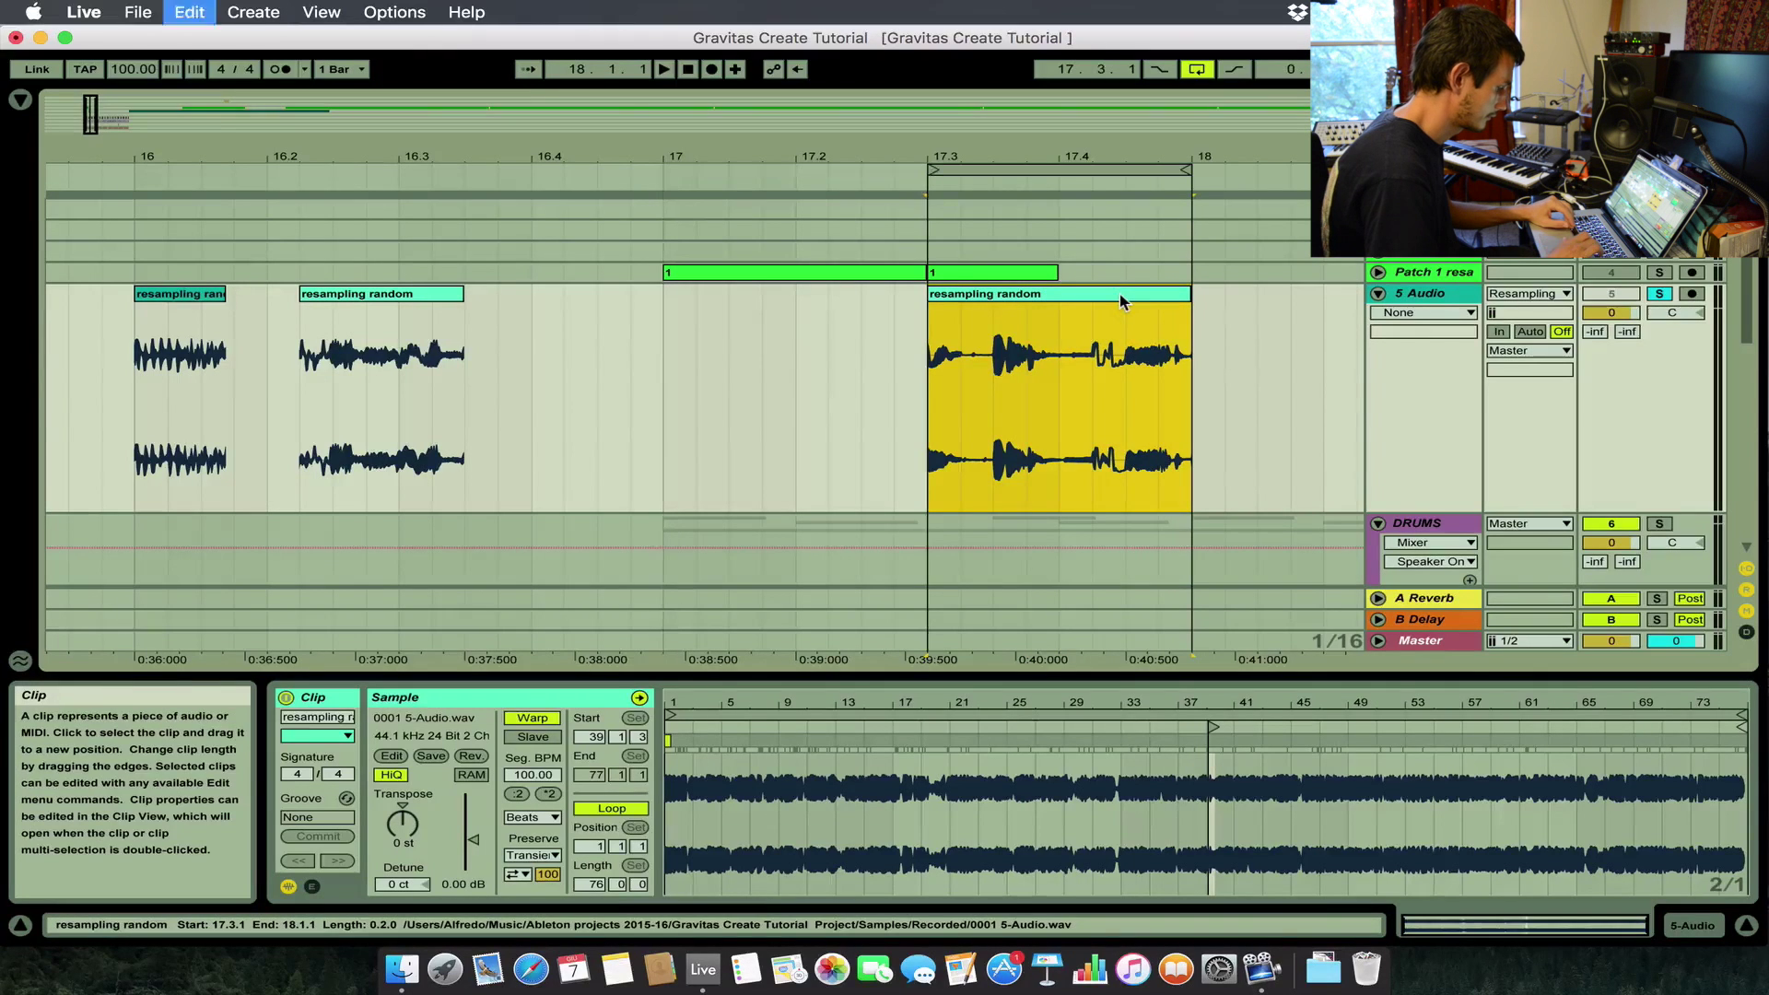
Audition other parts of the recording in the looped copy and move its sample start to about 64.2.
key("space")
left_click_drag(1216, 726, 1380, 729)
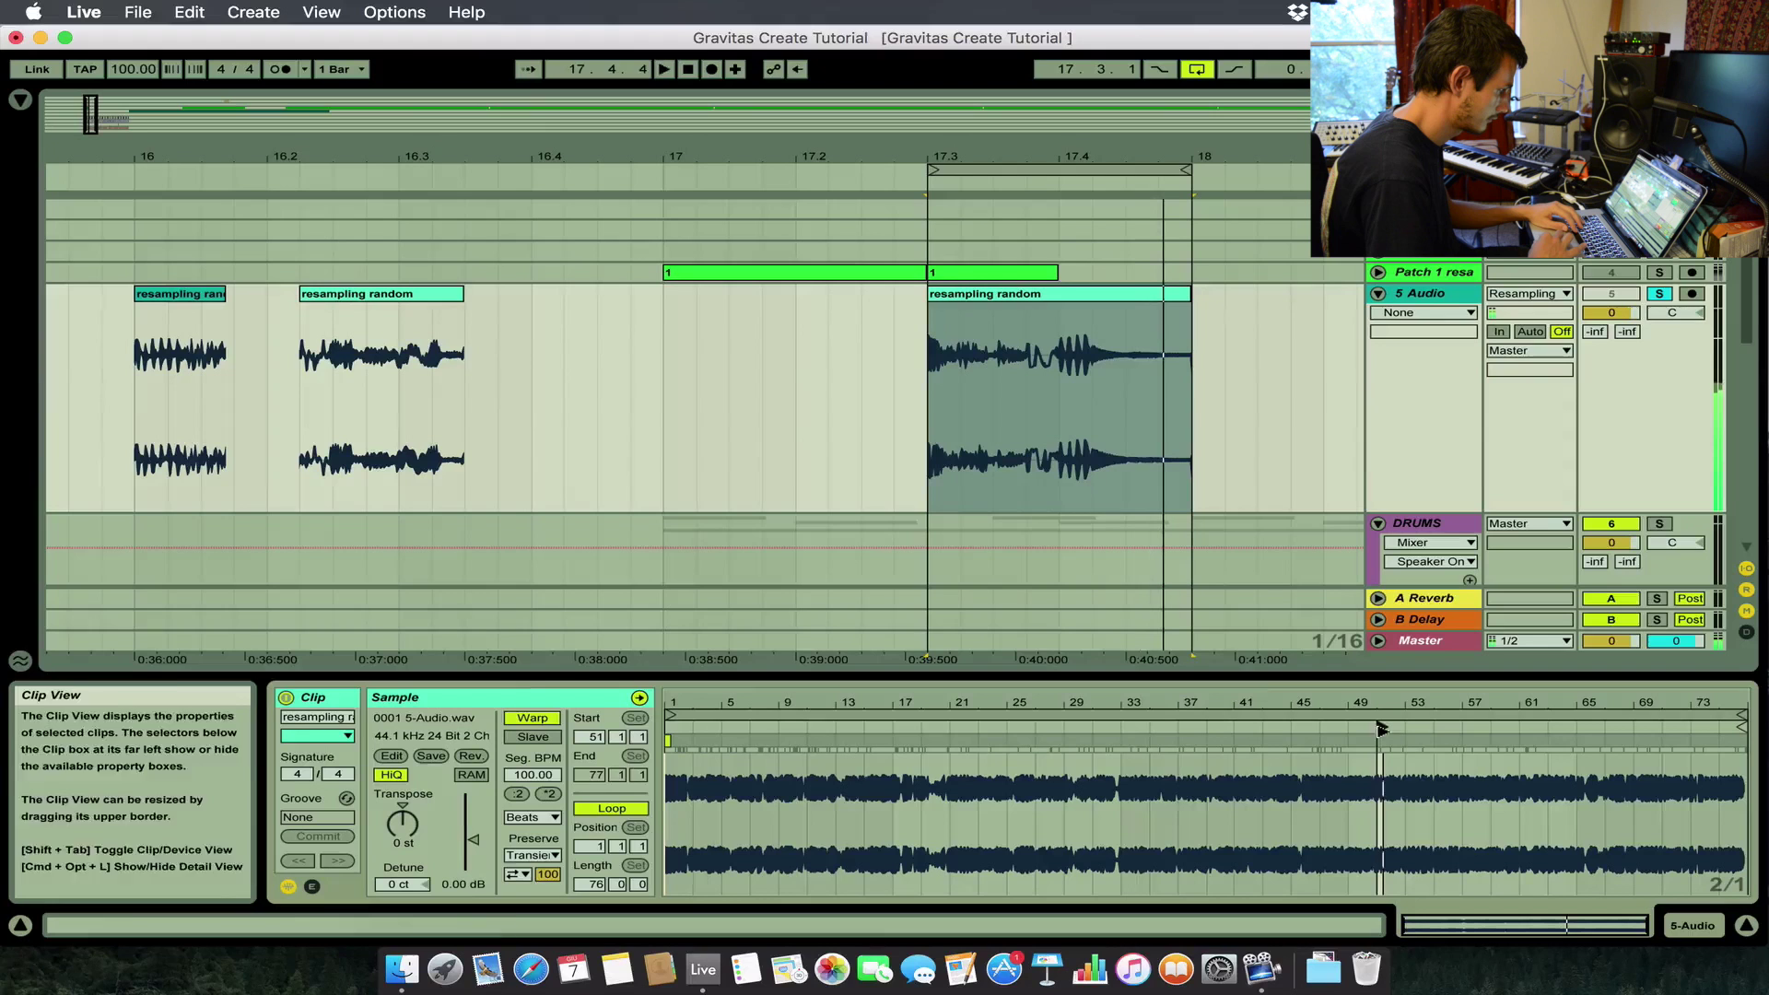
mouse_move(1381, 728)
left_mouse_down()
mouse_move(1480, 729)
mouse_move(1567, 760)
left_mouse_up()
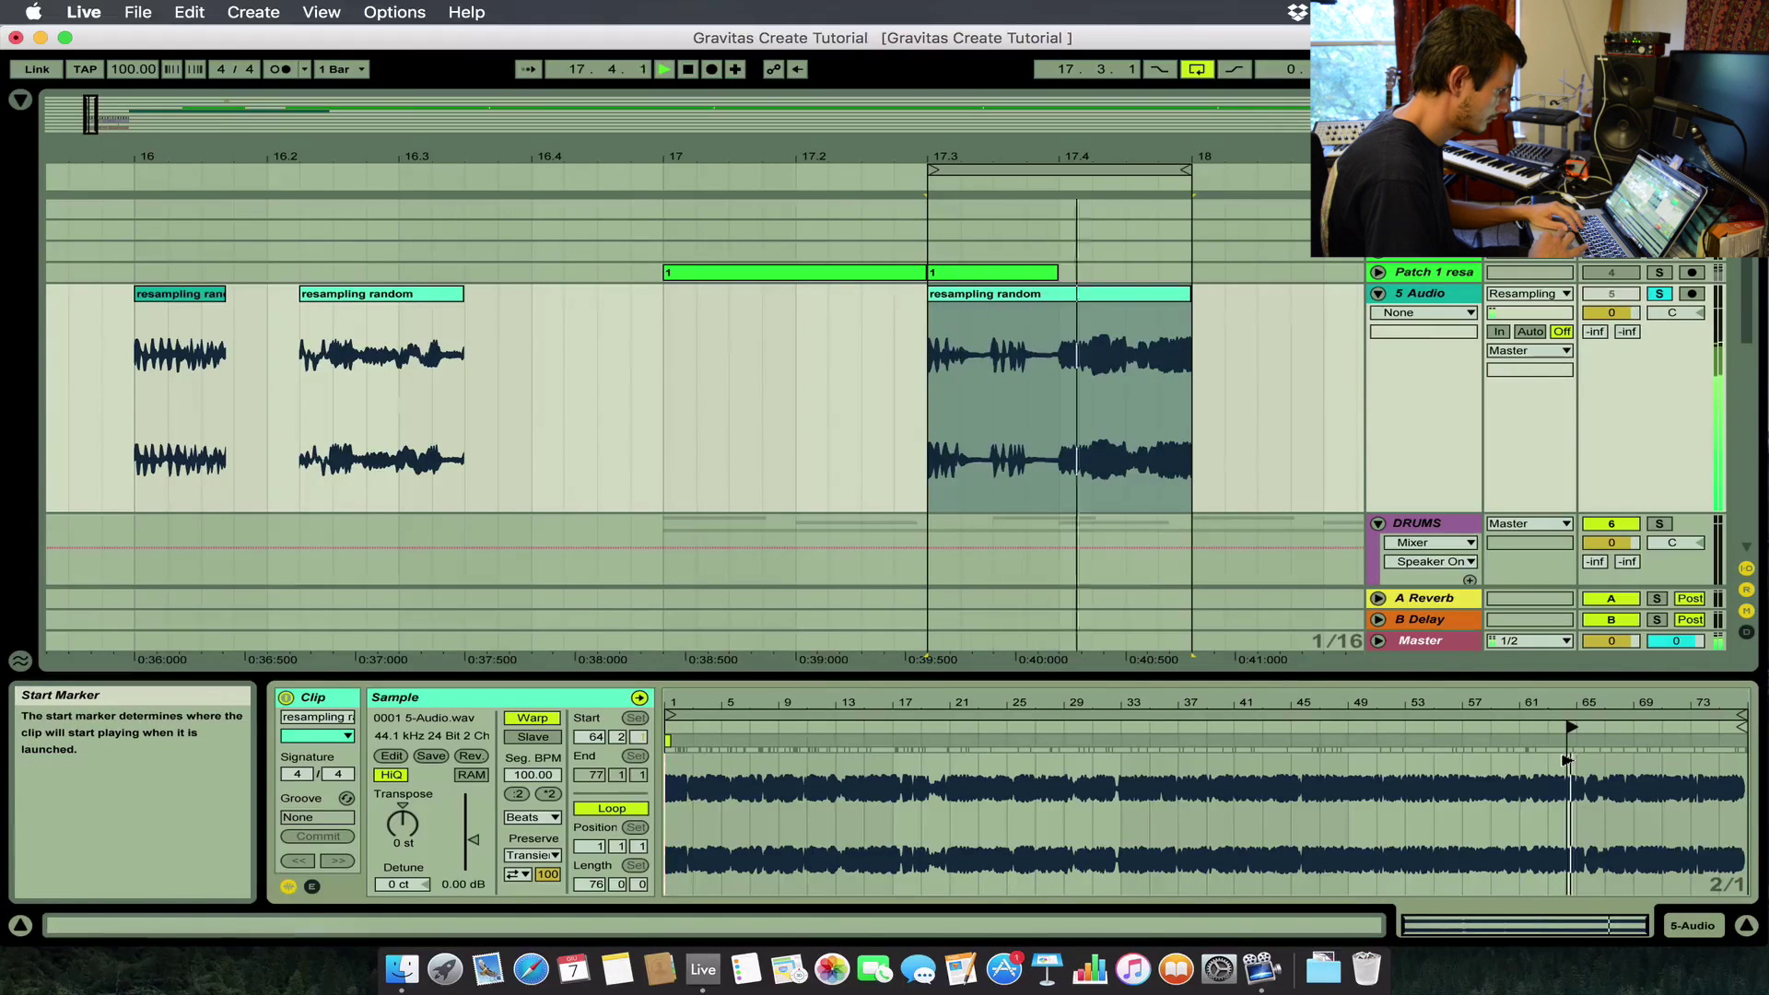
Split the copy at 17.4.1, place its first one-beat slice at 16.3.4, and extend the preceding clip to meet it.
left_click(1053, 398)
key("space")
key("super+e")
left_click_drag(1117, 297, 598, 329)
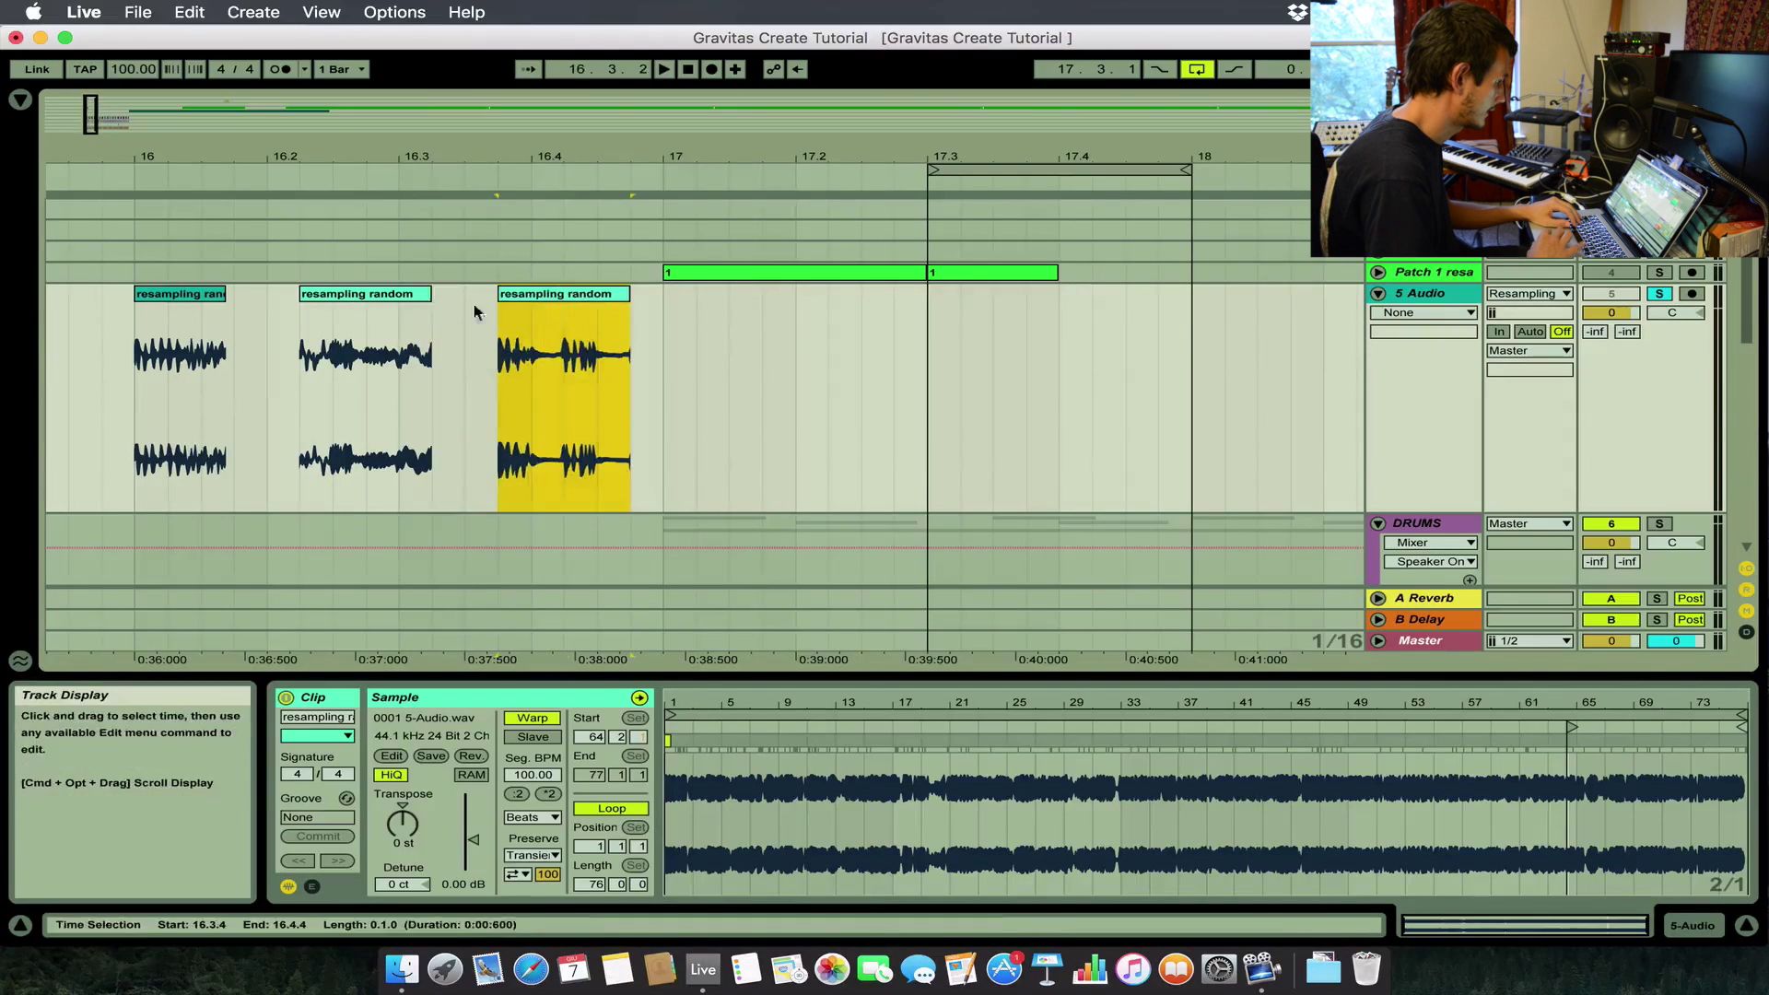
left_click_drag(431, 304, 497, 304)
Color the one-beat slice orange and copy it to 17.2.2.
right_click(526, 297)
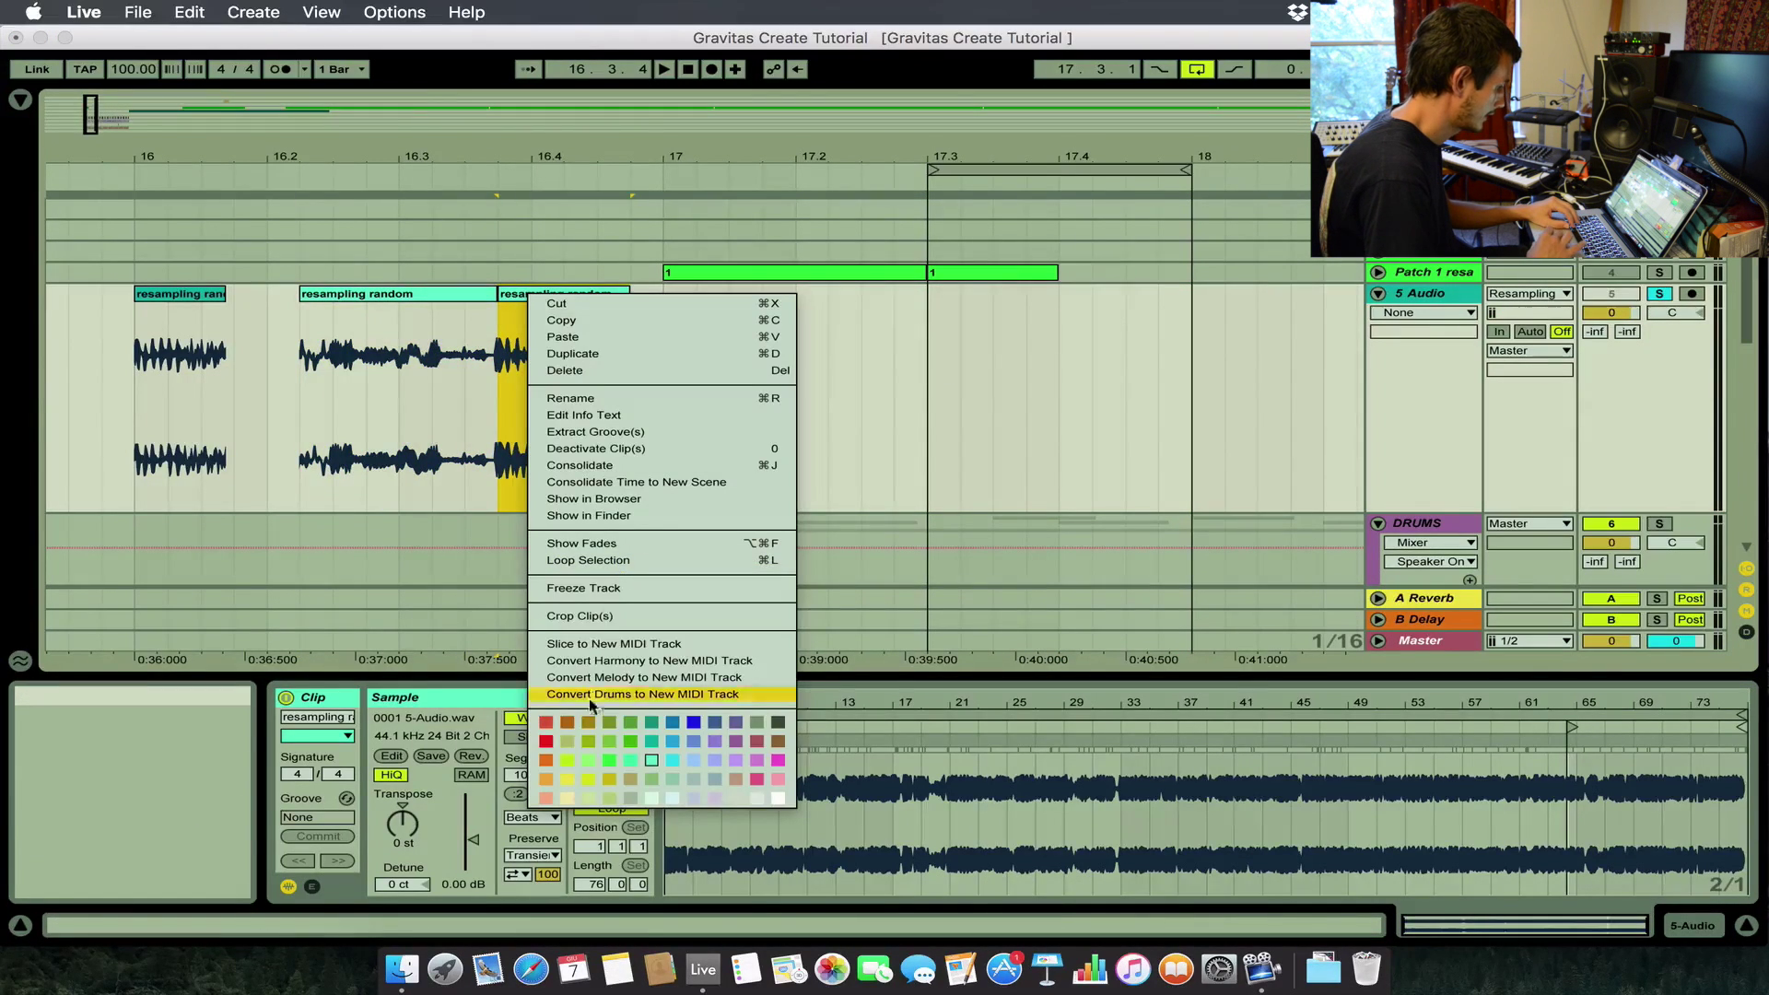
left_click(543, 763)
left_click_drag(585, 327, 894, 307)
Set the arrangement loop to span bar 17, from 17.1.1 to 18.1.1.
key("super+l")
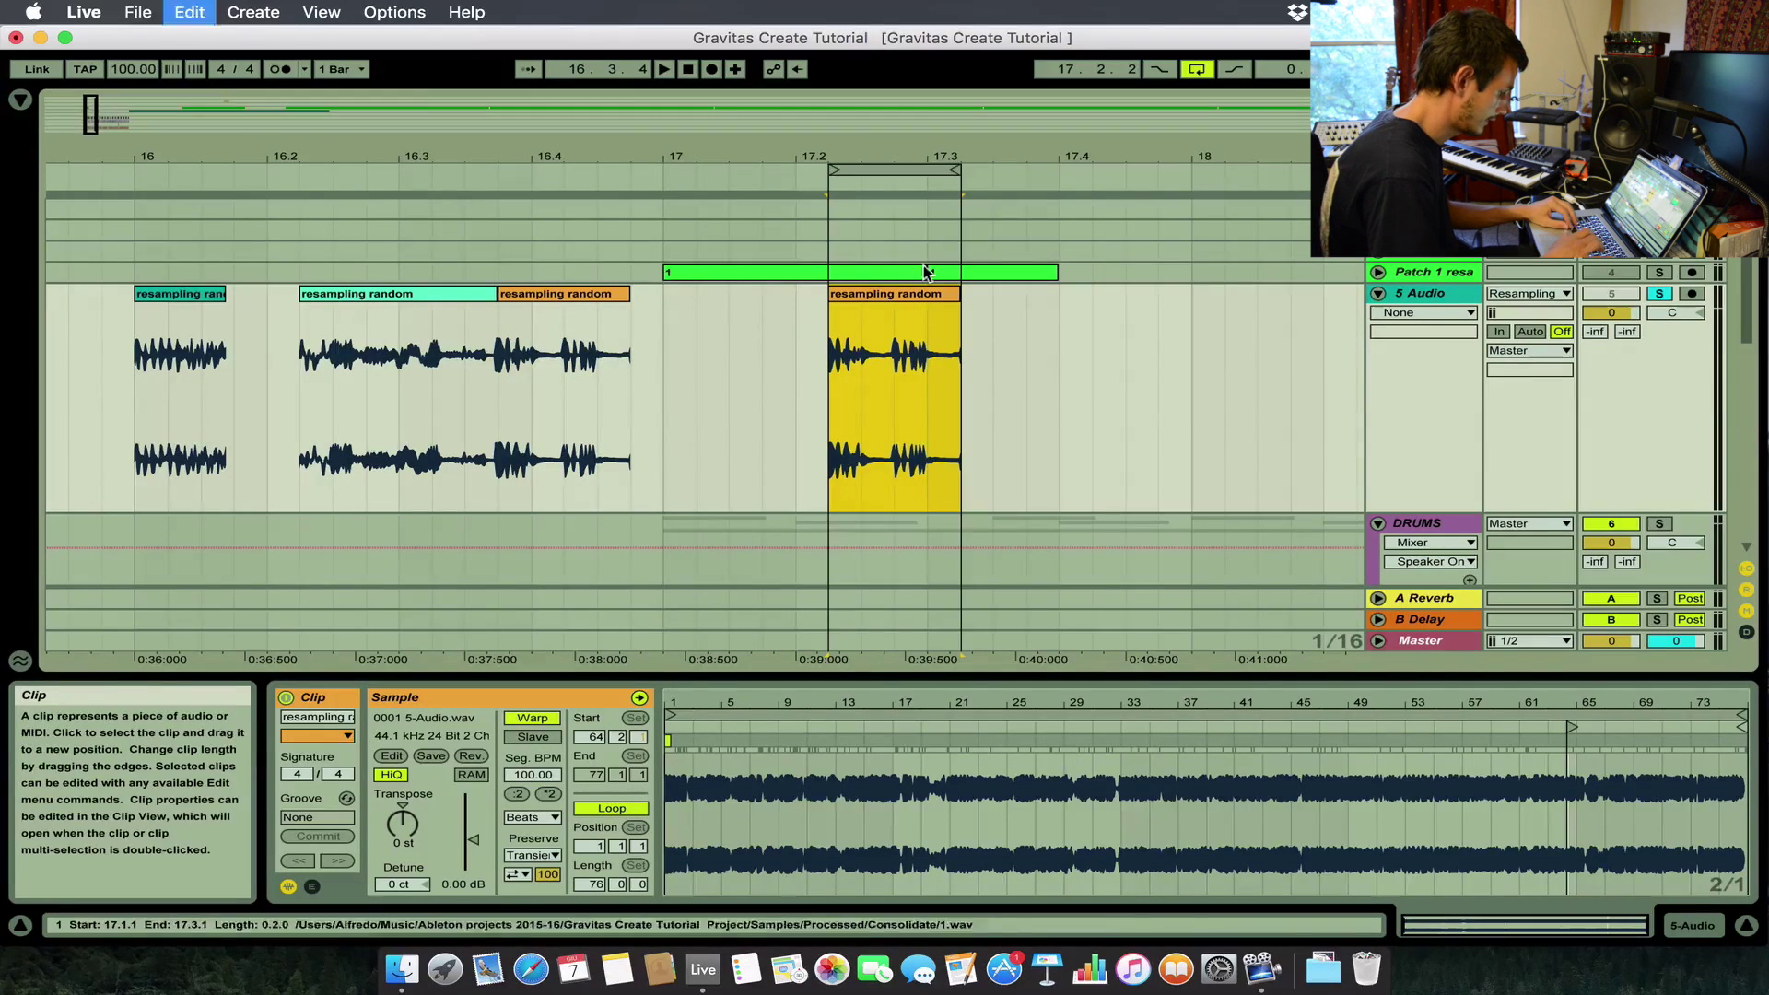
left_click_drag(829, 171, 663, 173)
left_click_drag(961, 170, 1058, 171)
left_click_drag(1197, 190, 1195, 184)
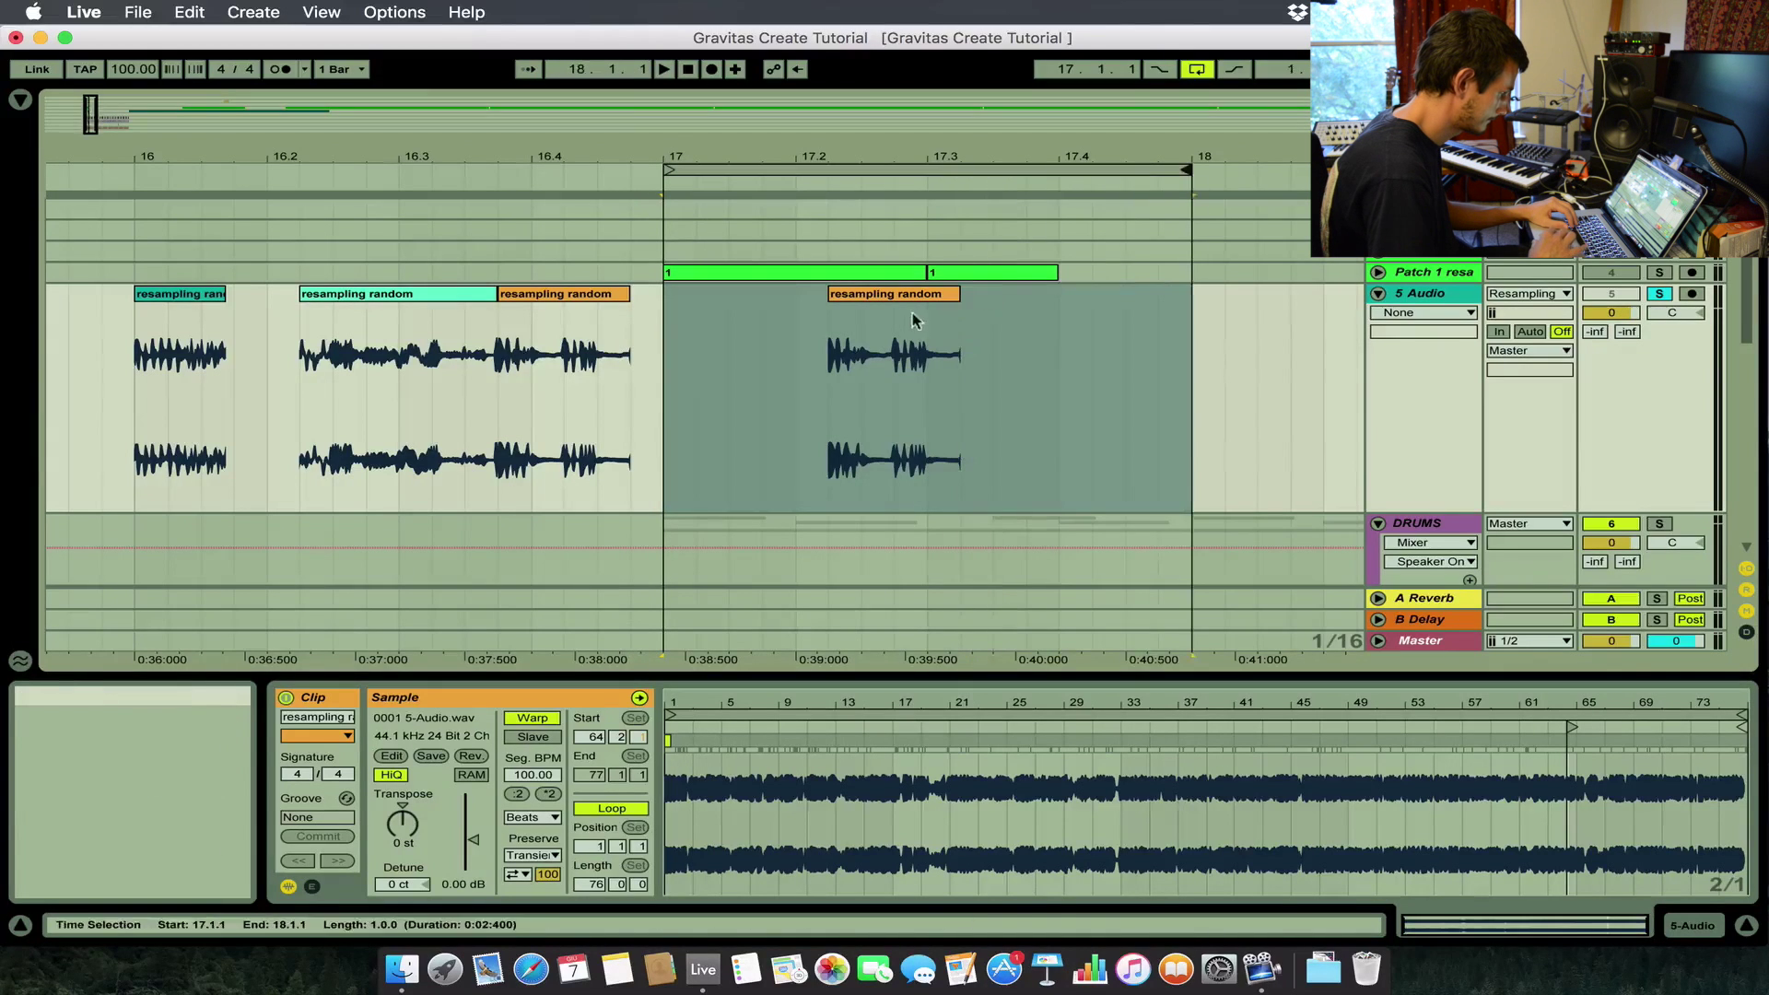
Move the orange copy's sample start to 35.1.1 and audition it.
left_click(893, 289)
left_click_drag(1570, 727, 1146, 751)
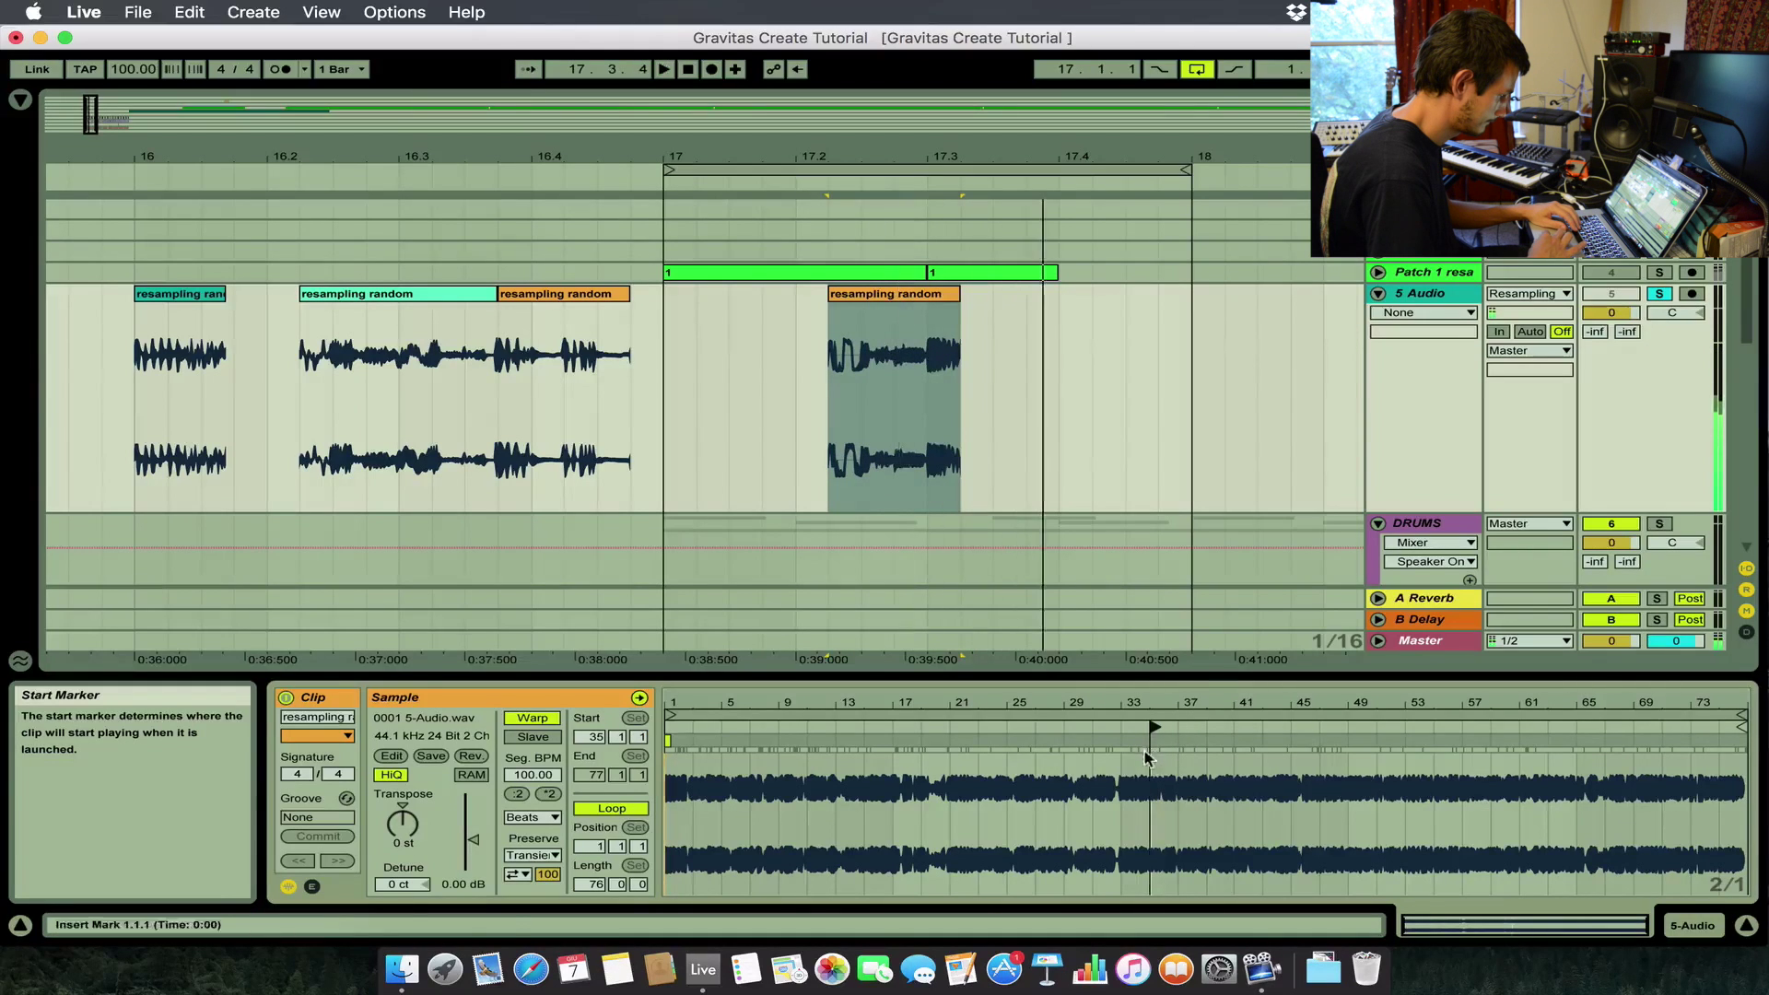
mouse_move(958, 294)
left_mouse_down()
mouse_move(1025, 294)
mouse_move(966, 317)
left_mouse_up()
key("space")
Split the orange copy at 17.3.1 and copy its short end slice to 15.4.2.
key("BackSpace")
left_click(1010, 295)
key("BackSpace")
left_click(930, 329)
left_click_drag(931, 325, 978, 320)
key("super+e")
left_click(942, 295)
scroll(943, 295, "left", 3)
left_click_drag(1117, 355, 225, 355)
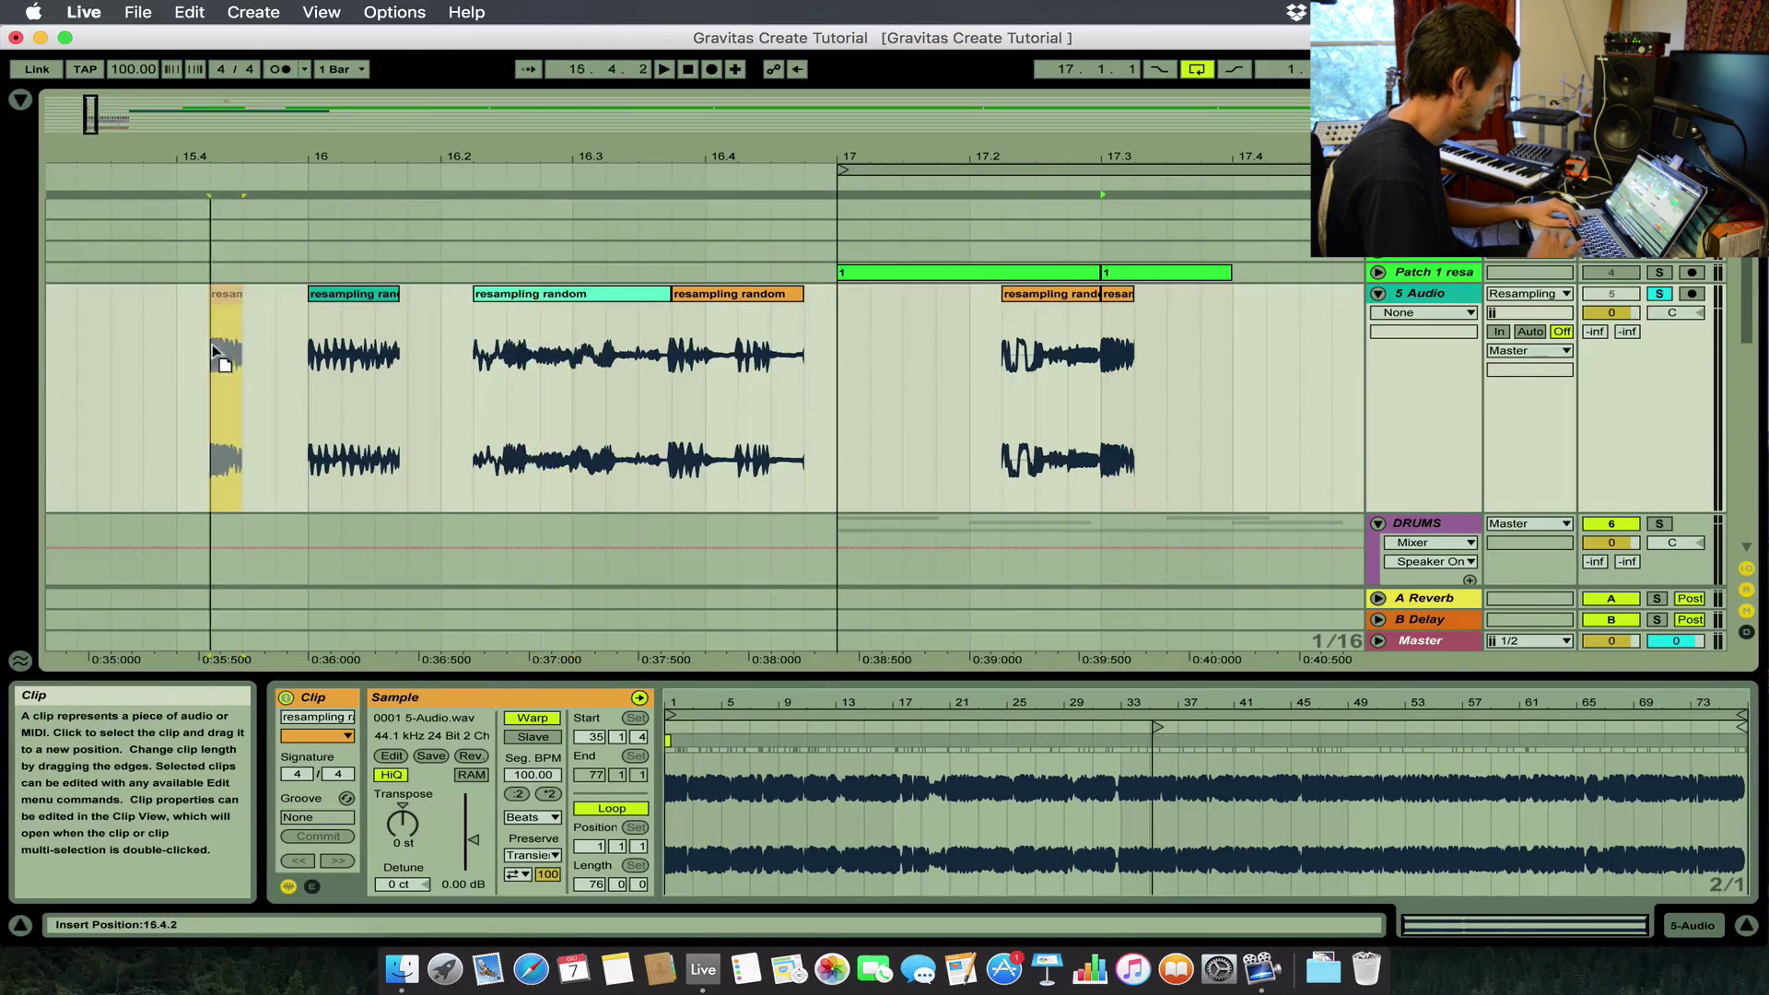
Set the sample start of the orange clip at 17.2.2 to 25.1.1 and extend the clip to 17.4.1.
left_click(1059, 293)
key("space")
left_click_drag(1158, 730, 1010, 727)
left_click_drag(1098, 294, 1232, 293)
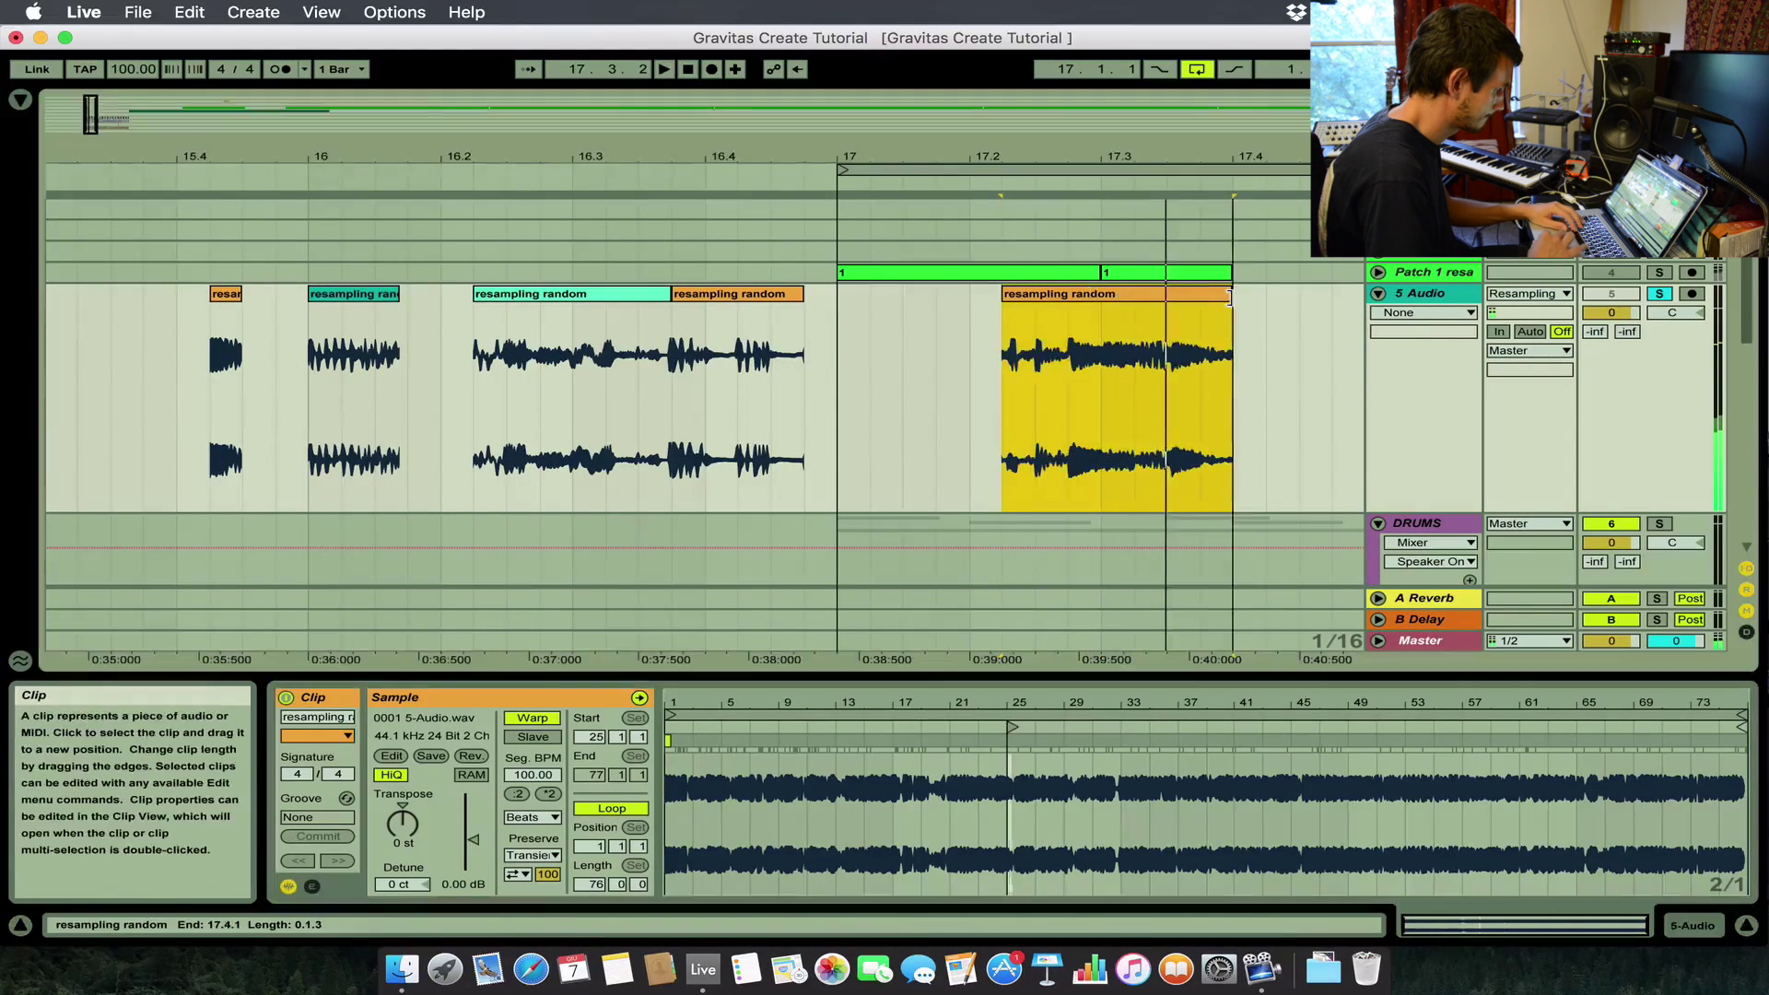
Move the extended orange clip's sample start to about 5.2 while auditioning it.
scroll(1087, 403, "right", 1)
scroll(1088, 403, "right", 2)
mouse_move(1010, 727)
left_mouse_down()
mouse_move(764, 741)
mouse_move(1296, 858)
mouse_move(728, 841)
left_mouse_up()
key("space")
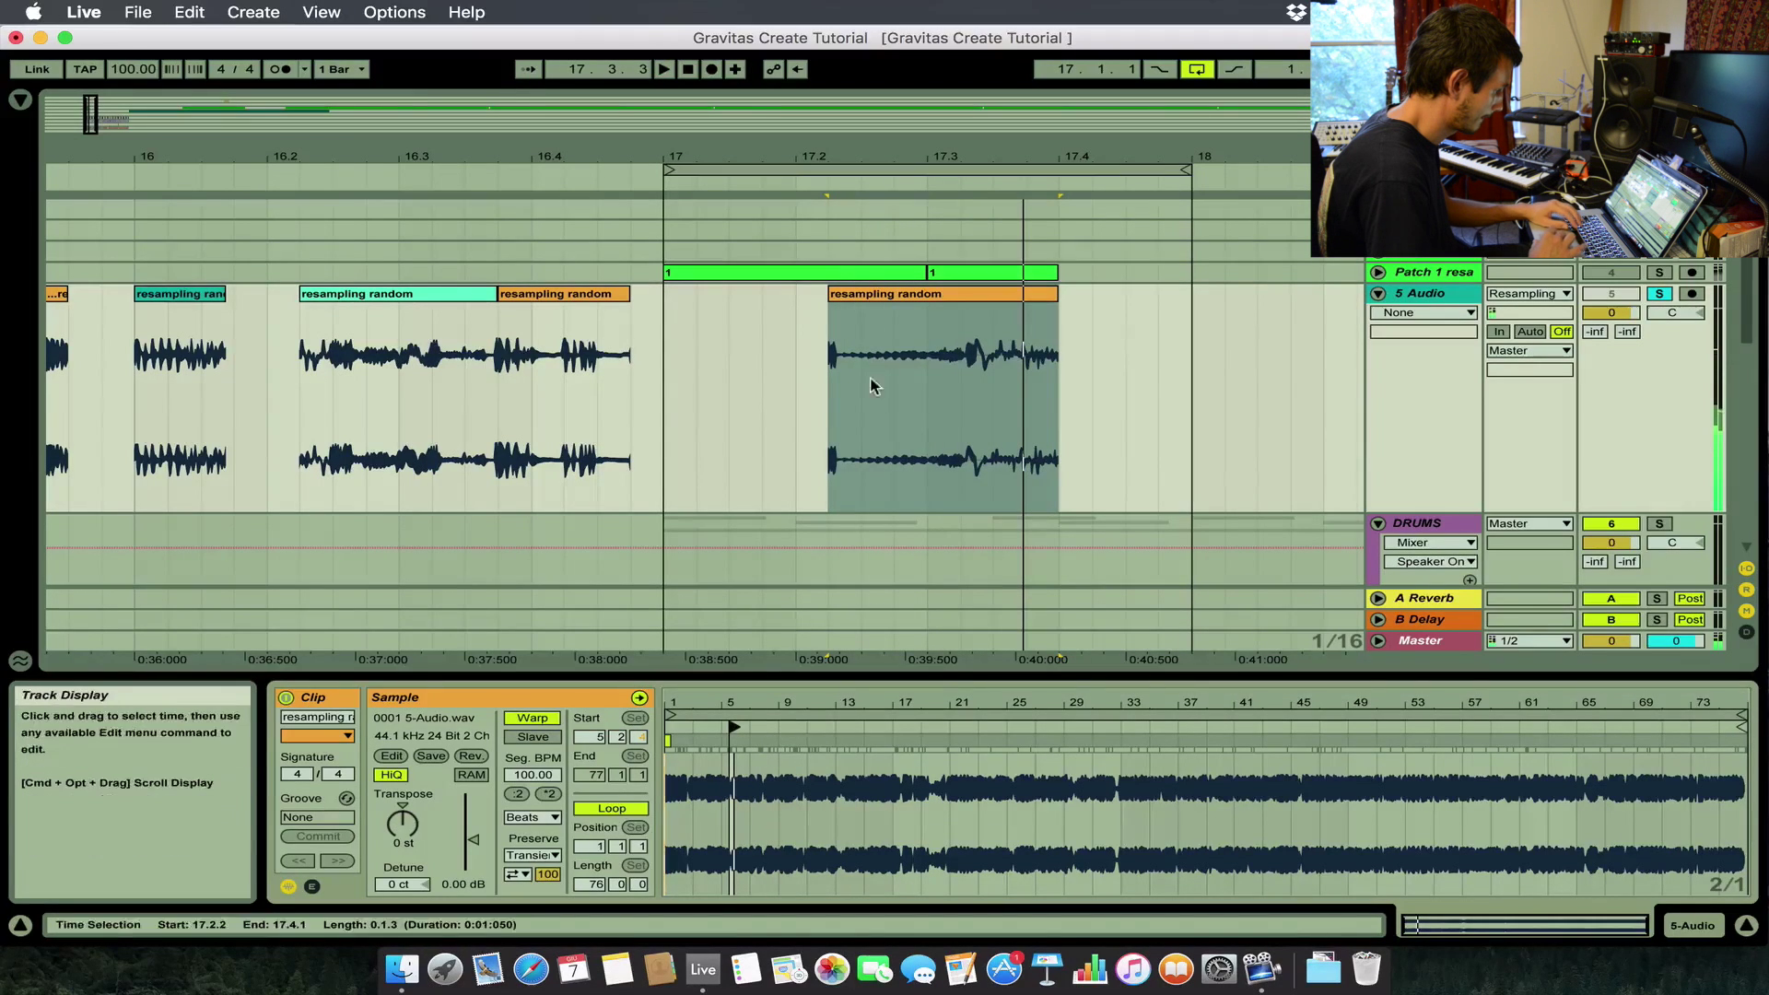
left_click(881, 290)
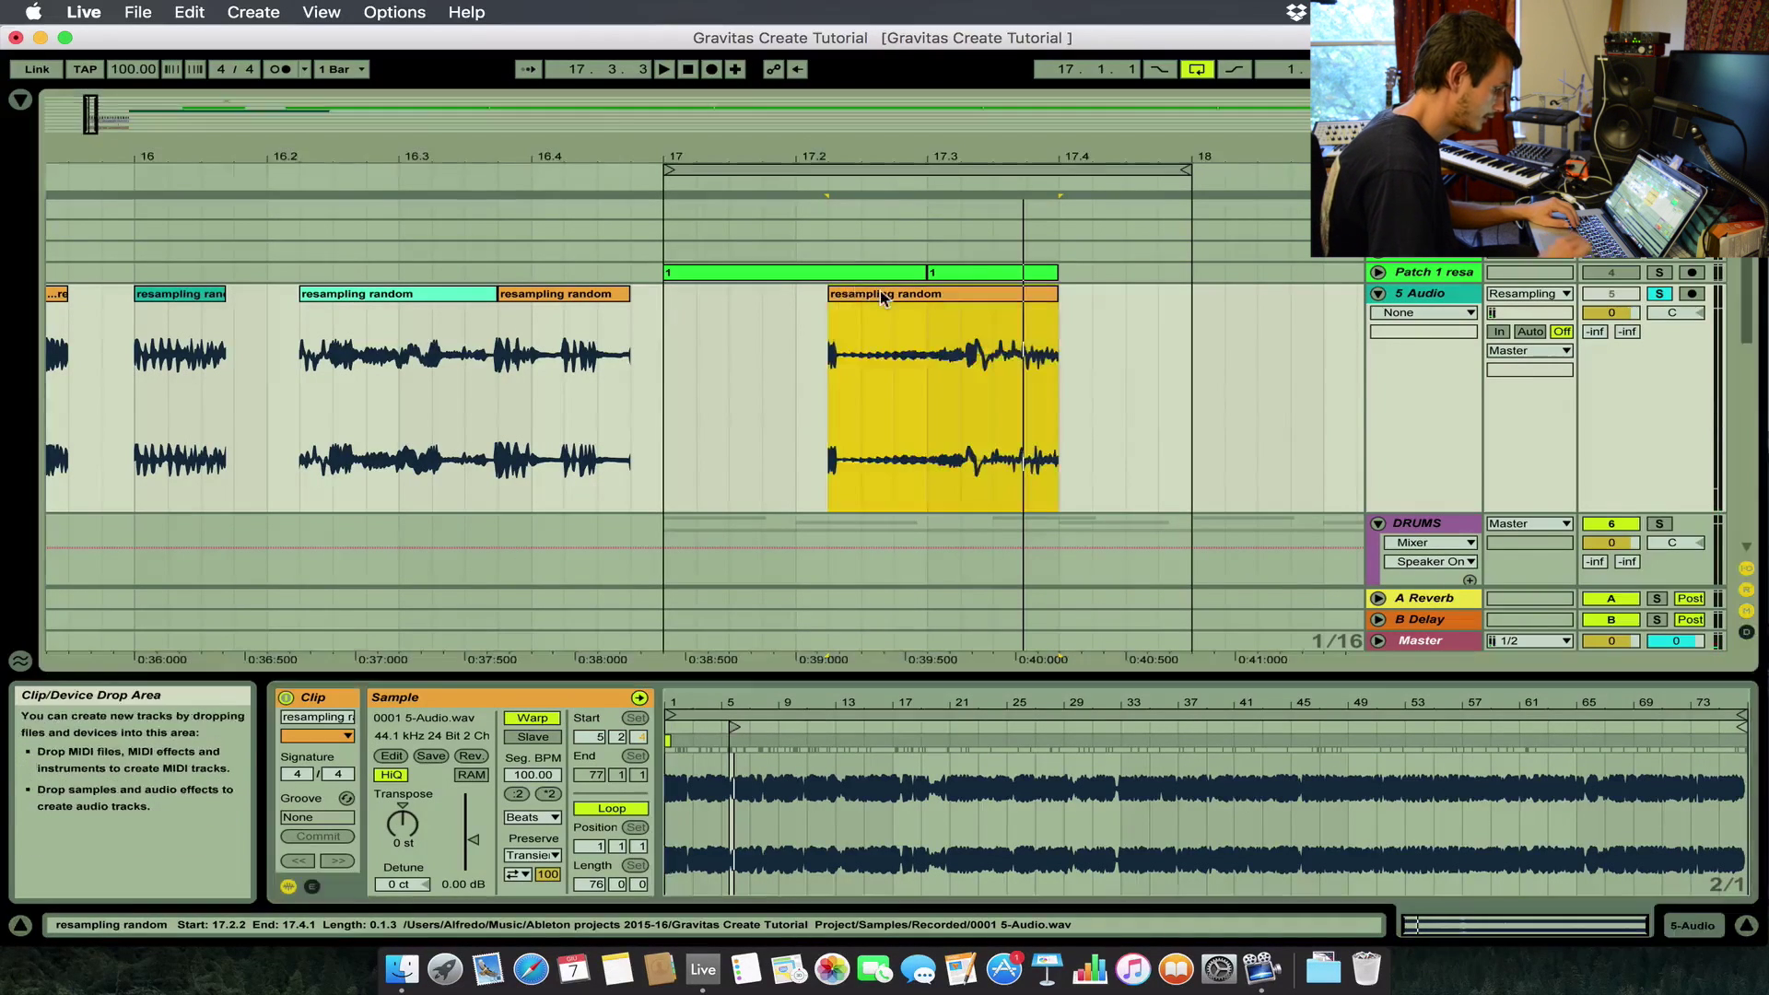
Color the extended clip cream and move it out of the loop to bar 14.
key("minus")
right_click(770, 295)
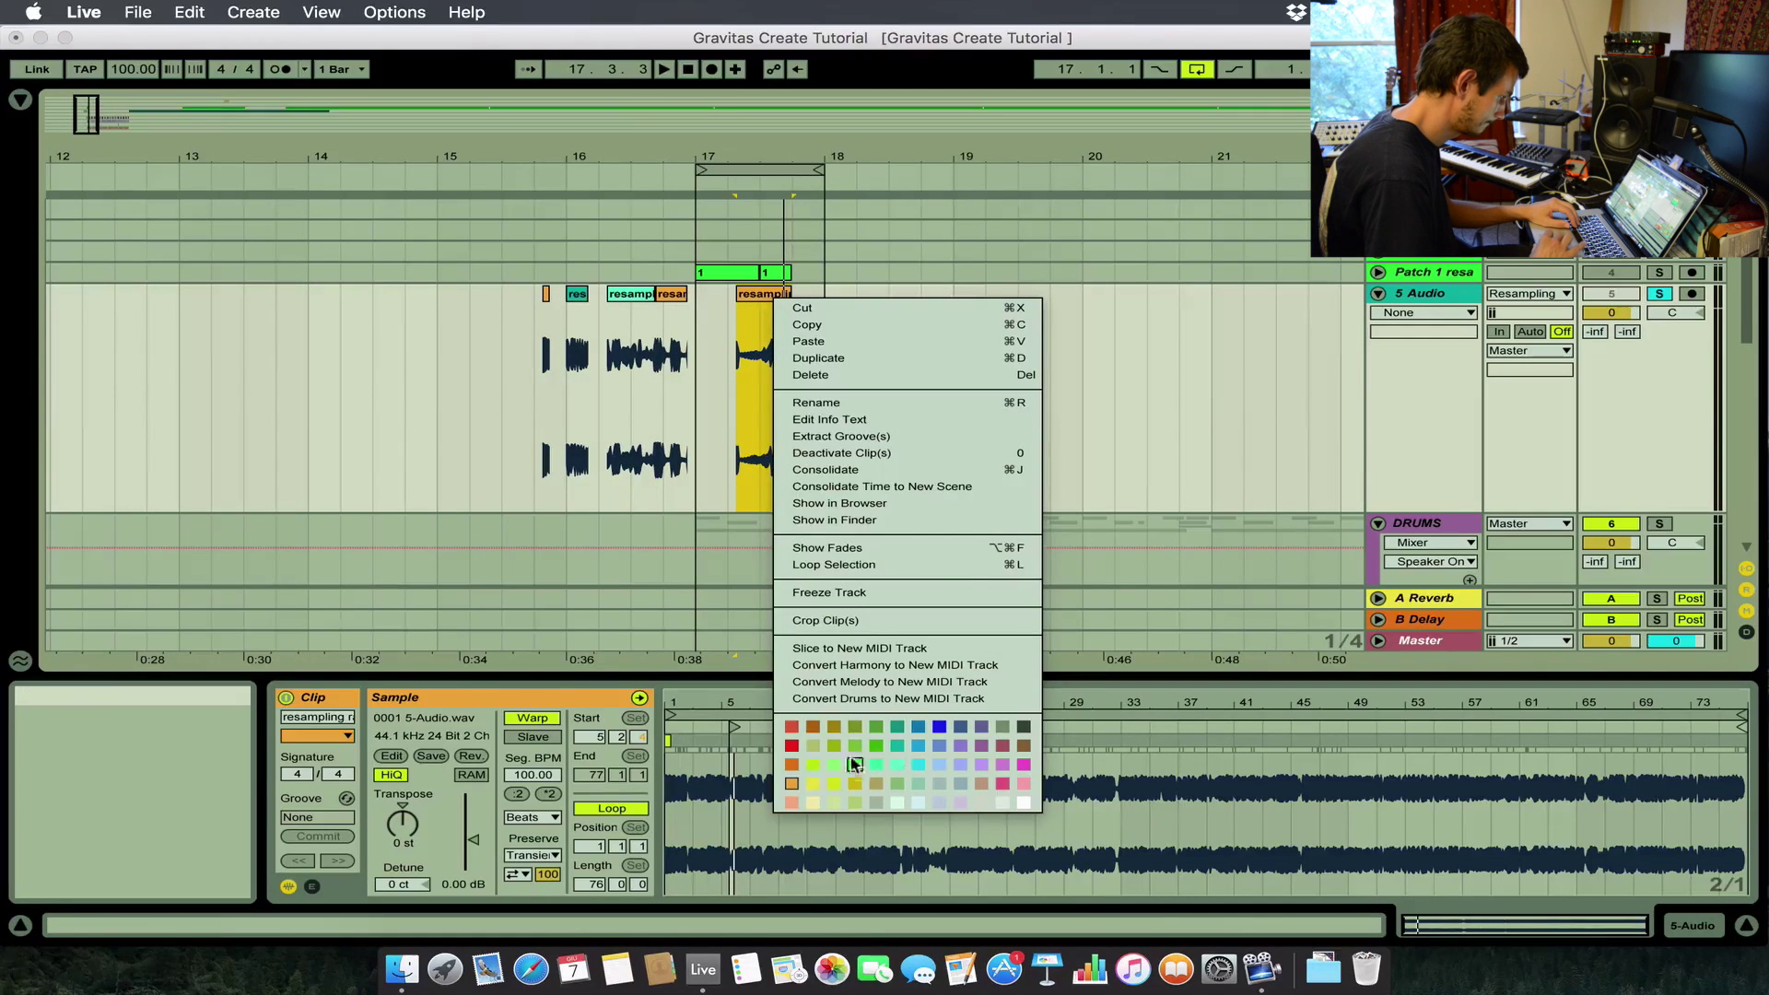
left_click(812, 802)
left_click_drag(765, 295, 410, 299)
Move the teal slice from 16.1.1 to 17.1.1 and play it.
left_click_drag(99, 116, 92, 171)
scroll(662, 391, "left", 3)
left_click_drag(670, 304, 882, 323)
key("space")
scroll(930, 357, "right", 2)
Unsolo the 5 Audio track and play the loop with the drums.
key("space")
left_click(1661, 294)
key("space")
scroll(1028, 337, "right", 2)
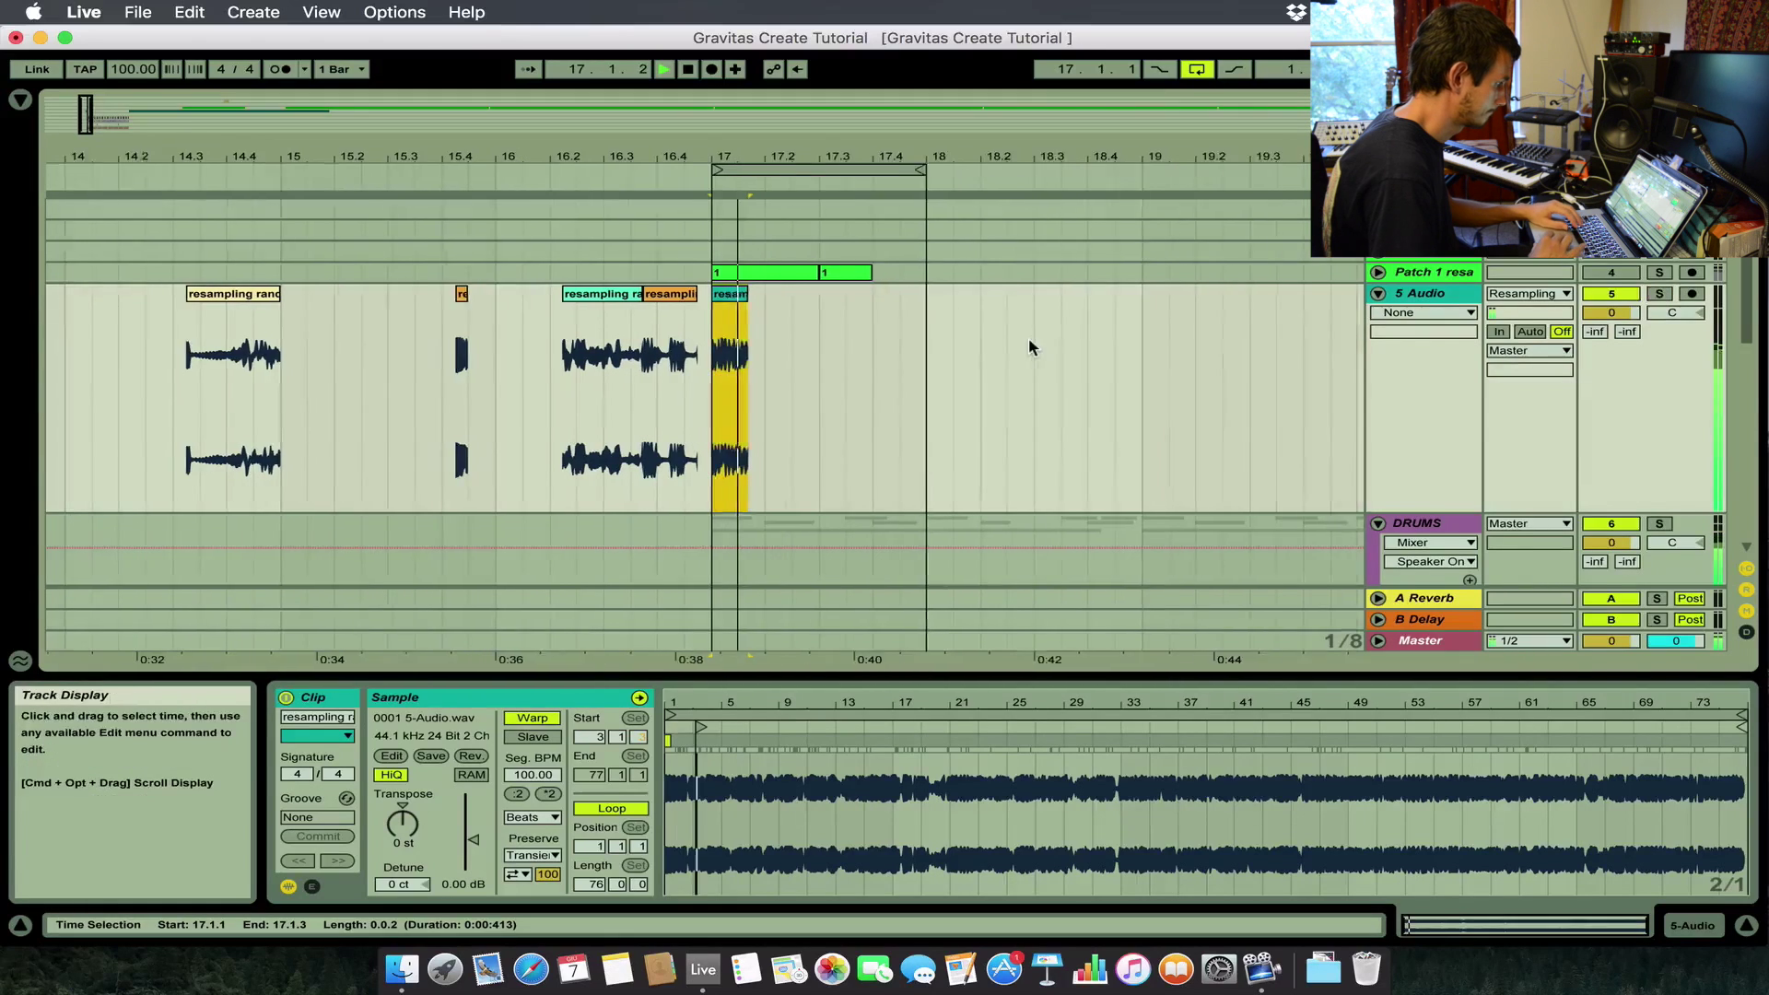
Move the light turquoise clip from 16.2.2 to 17.1.4, behind the teal slice.
scroll(1028, 337, "down", 1)
left_click(520, 274)
key("space")
key("space")
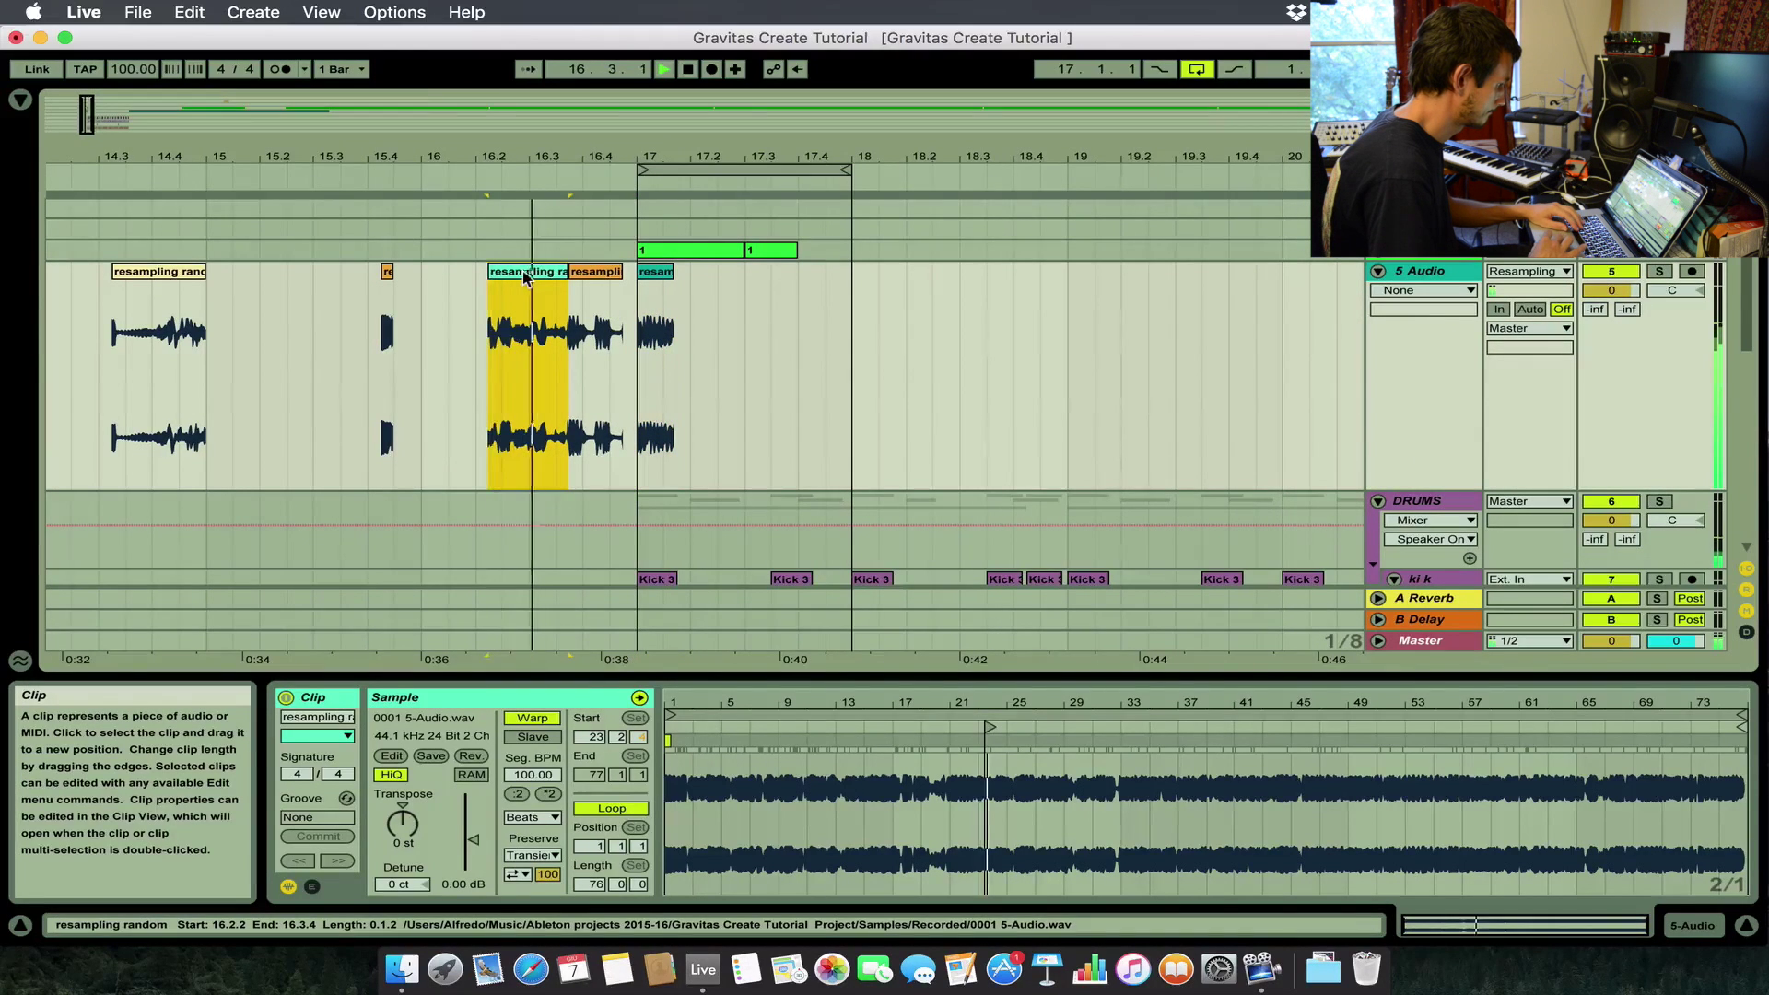
key("space")
left_click_drag(530, 273, 715, 286)
key("plus")
key("plus")
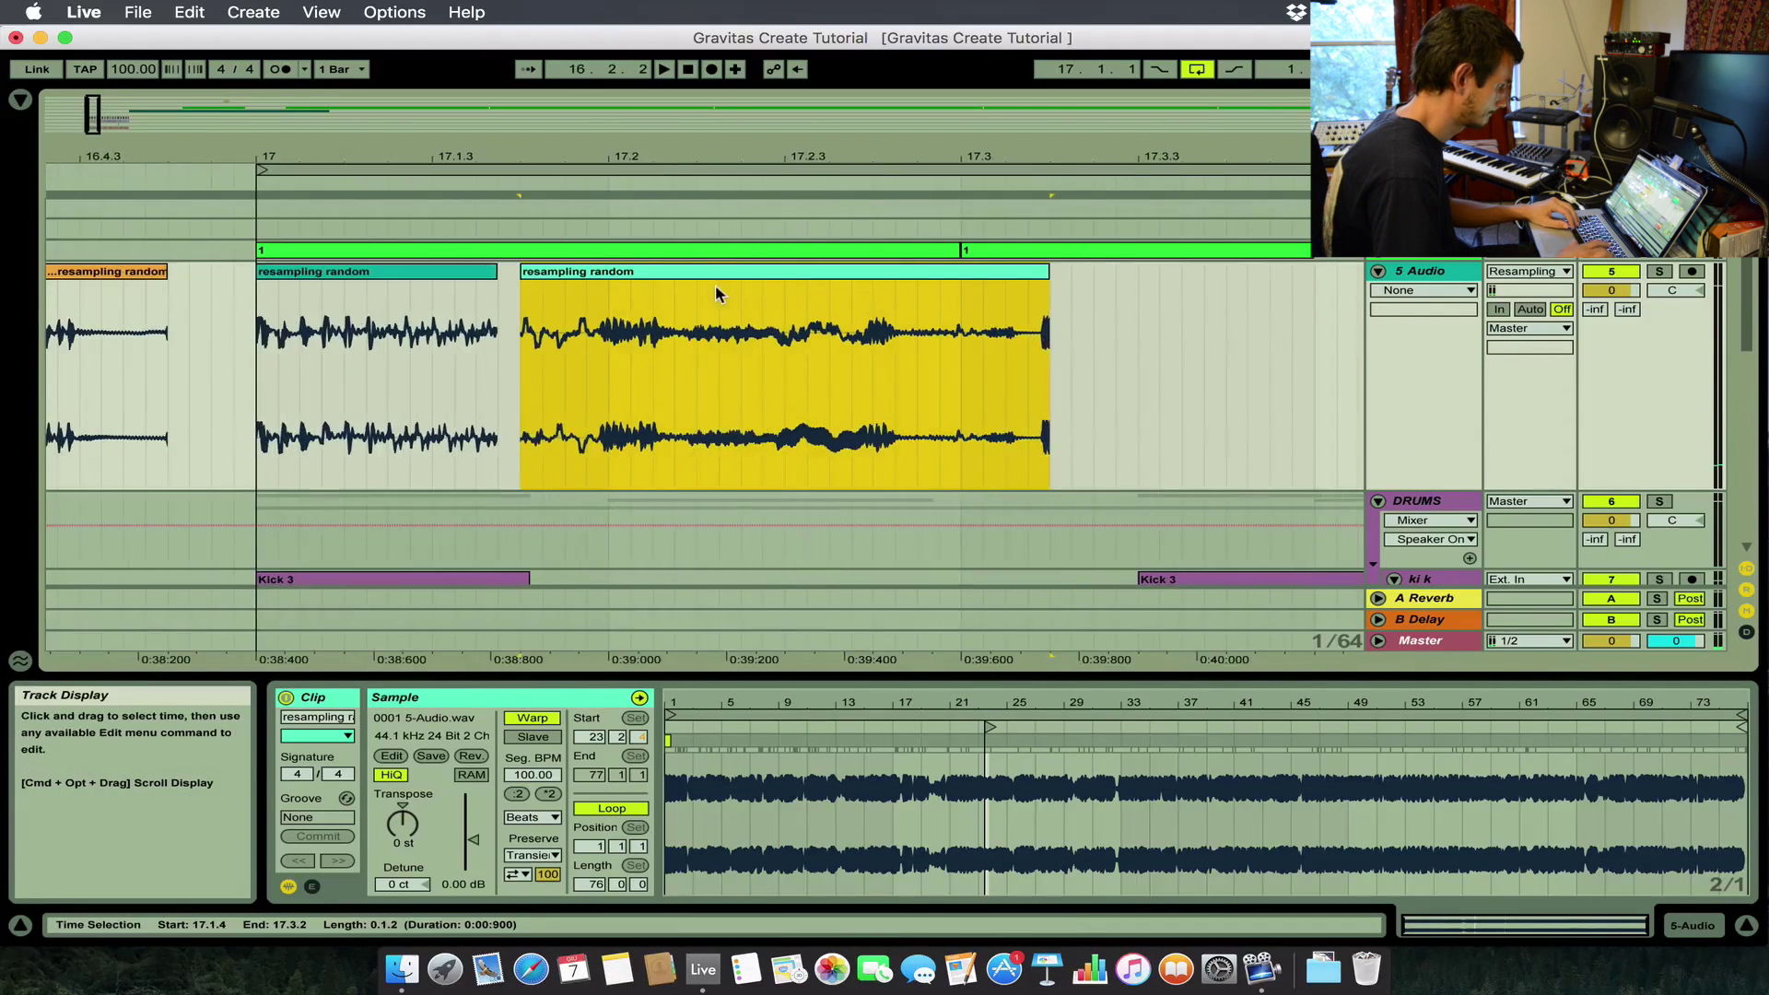
Play the loop and extend the teal slice to 17.1.4 so it meets the light turquoise clip.
scroll(716, 288, "left", 2)
scroll(715, 287, "up", 1)
left_click(759, 322)
key("space")
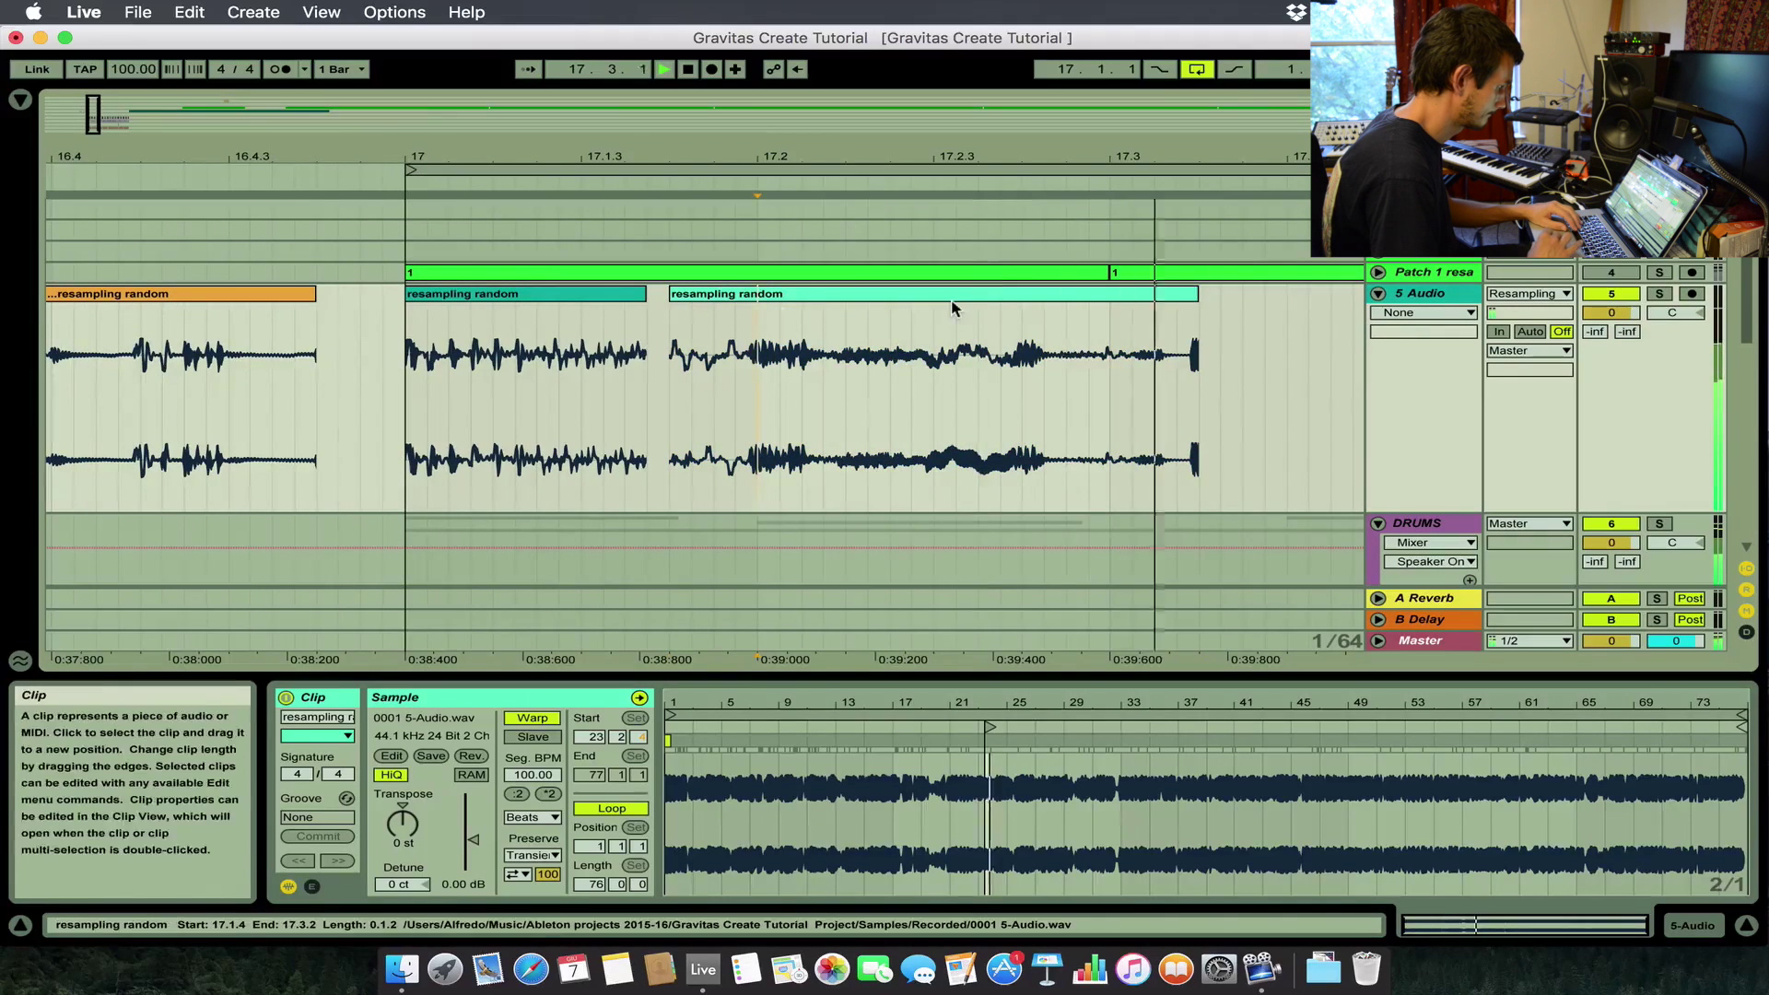
key("minus")
key("minus")
left_click(727, 294)
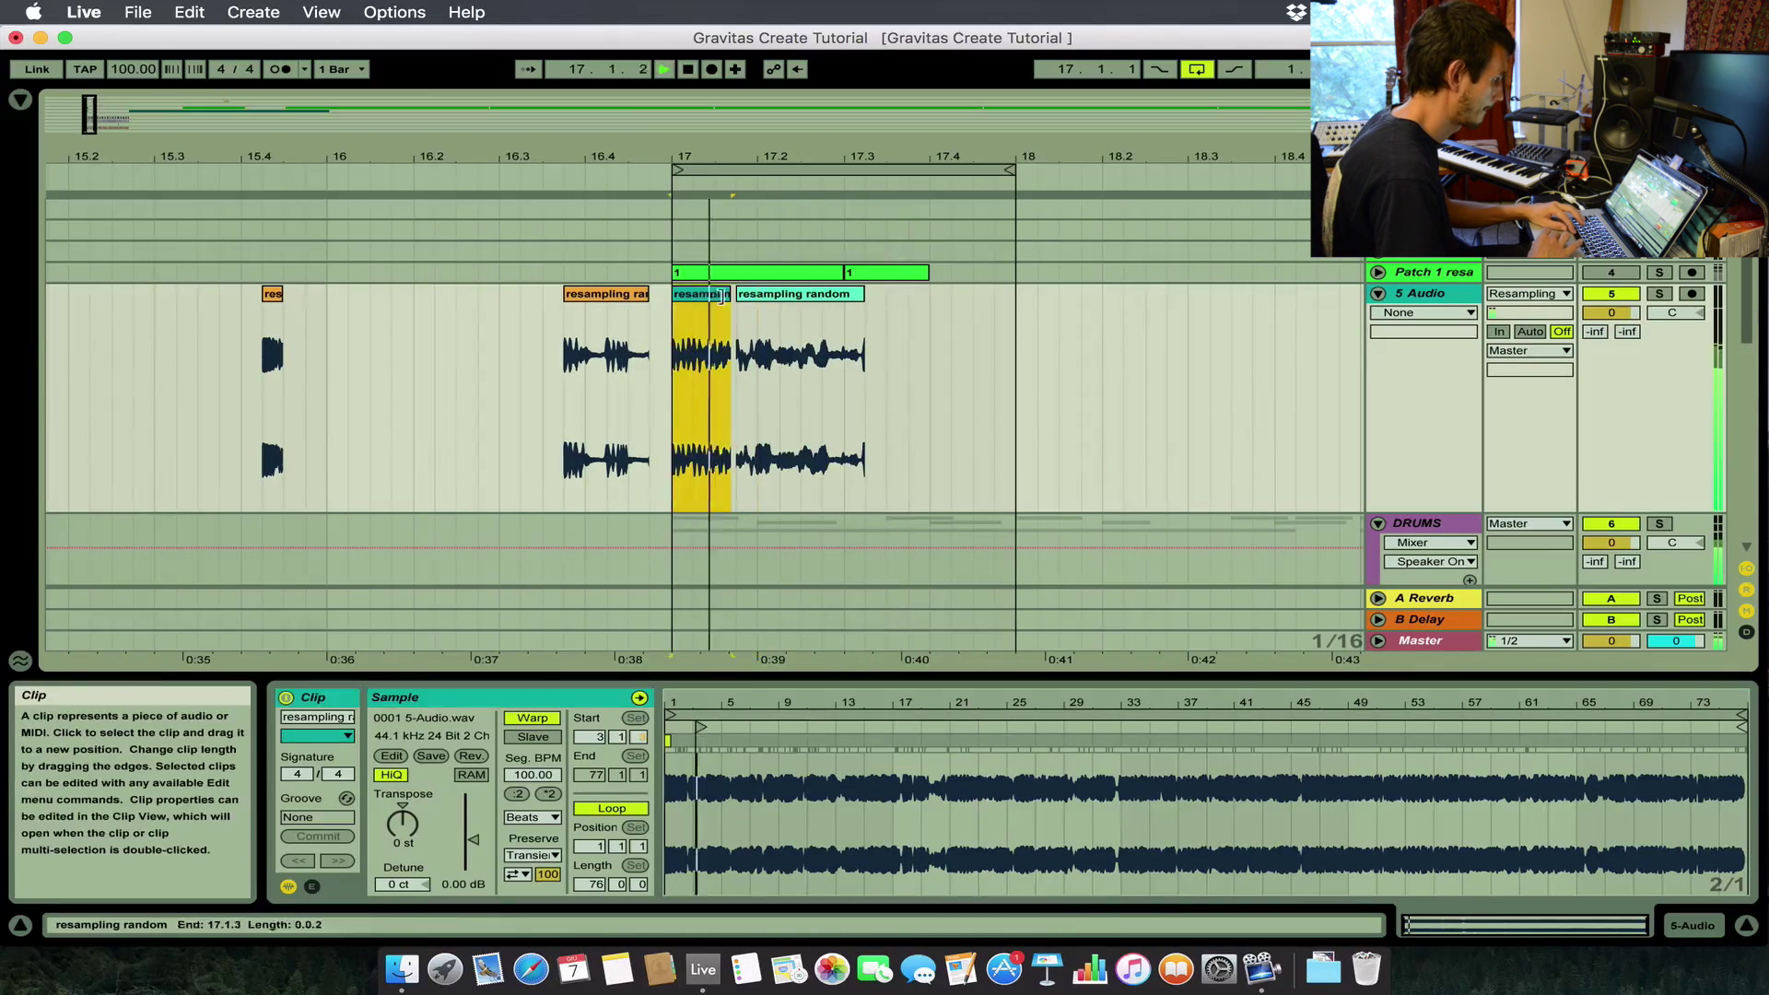
left_click_drag(729, 293, 752, 293)
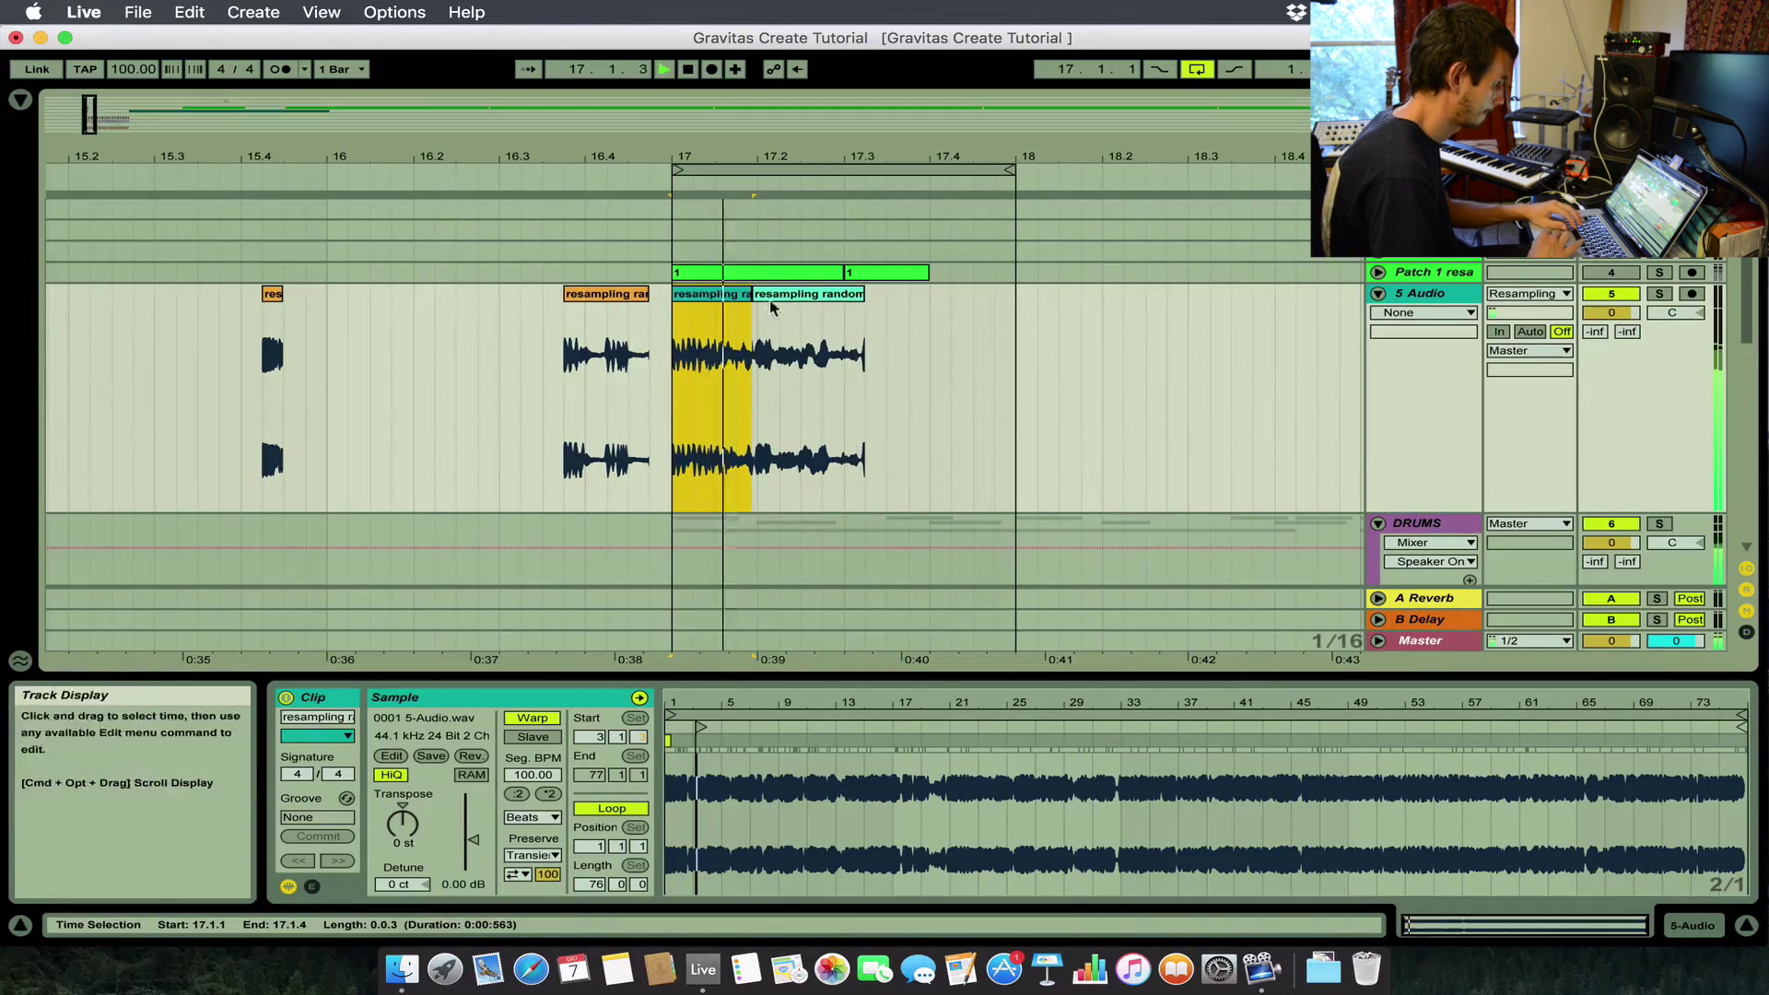
key("space")
Move the short orange slice from 15.4.2 to 17.3.3 and play the loop.
left_click(272, 294)
left_click_drag(272, 296, 898, 299)
left_click(817, 329)
key("space")
Move the one-beat orange slice from 16.3.4 to 17.4.2 and play the loop.
left_click(617, 295)
left_click_drag(617, 295, 990, 386)
left_click(884, 360)
key("space")
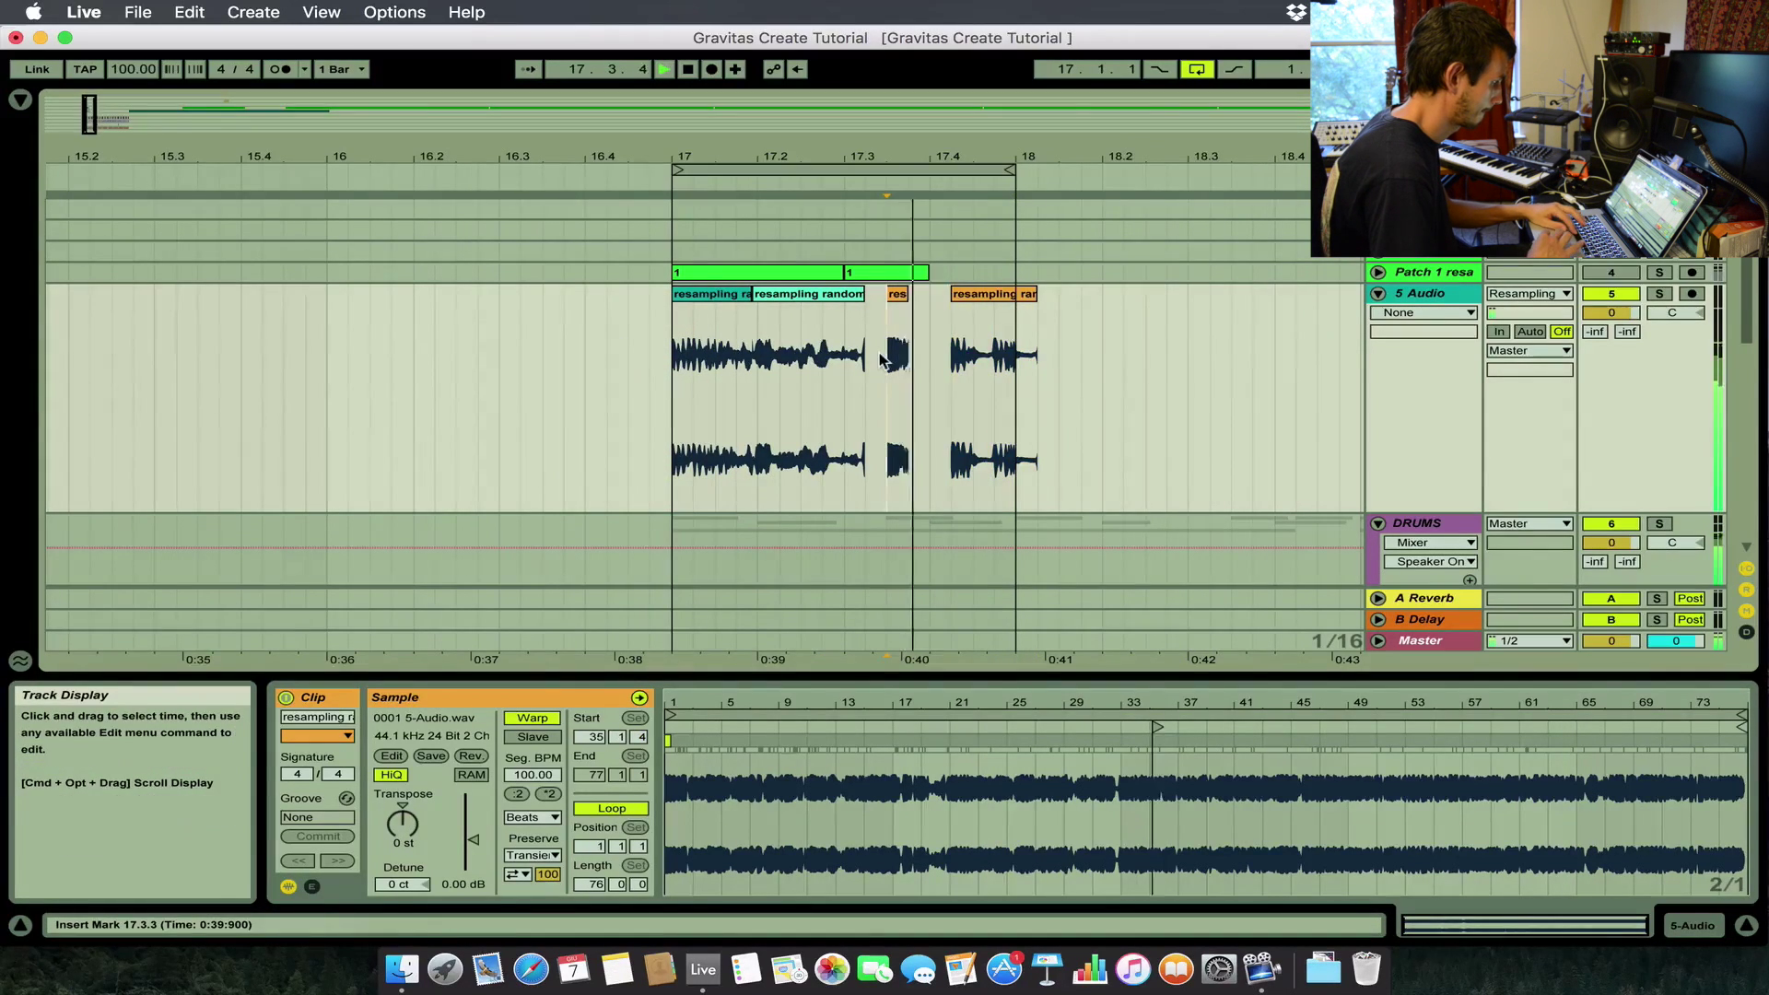
Shorten the orange slice at 17.4.2 to end at 17.4.3, display the track's fades, and fade the slice out.
left_click_drag(1034, 296, 973, 297)
key("a")
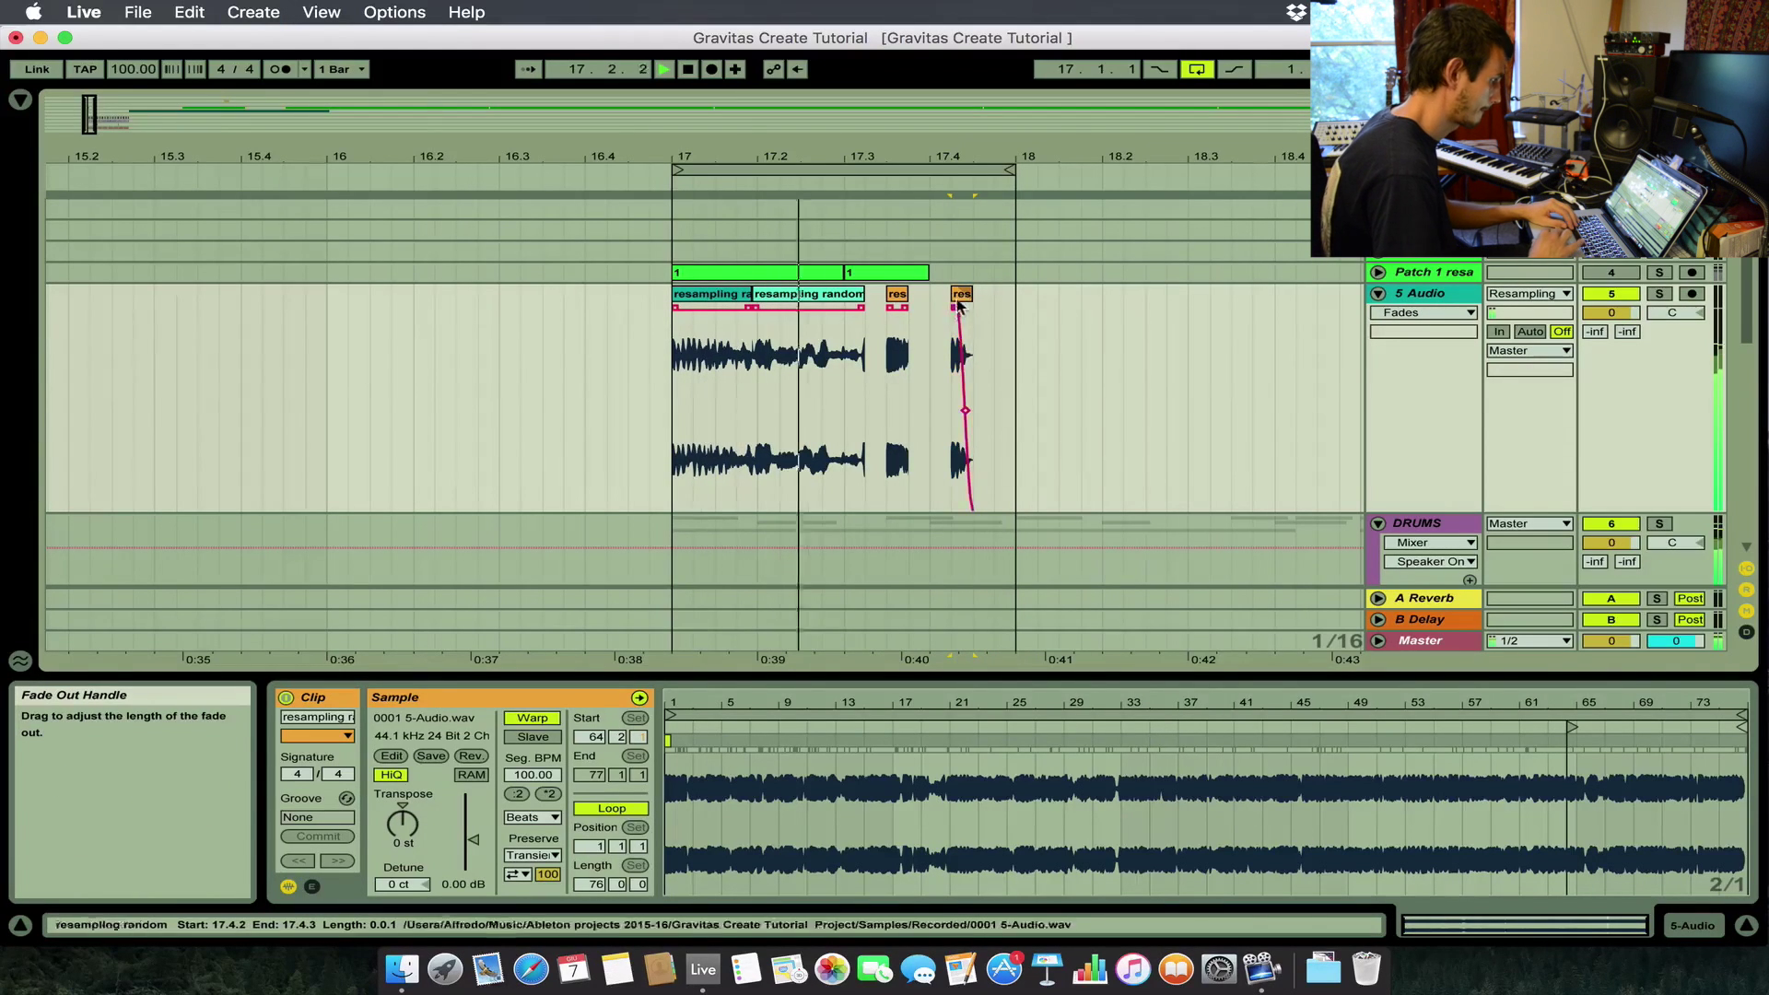
key("plus")
scroll(959, 299, "right", 3)
key("minus")
key("minus")
key("minus")
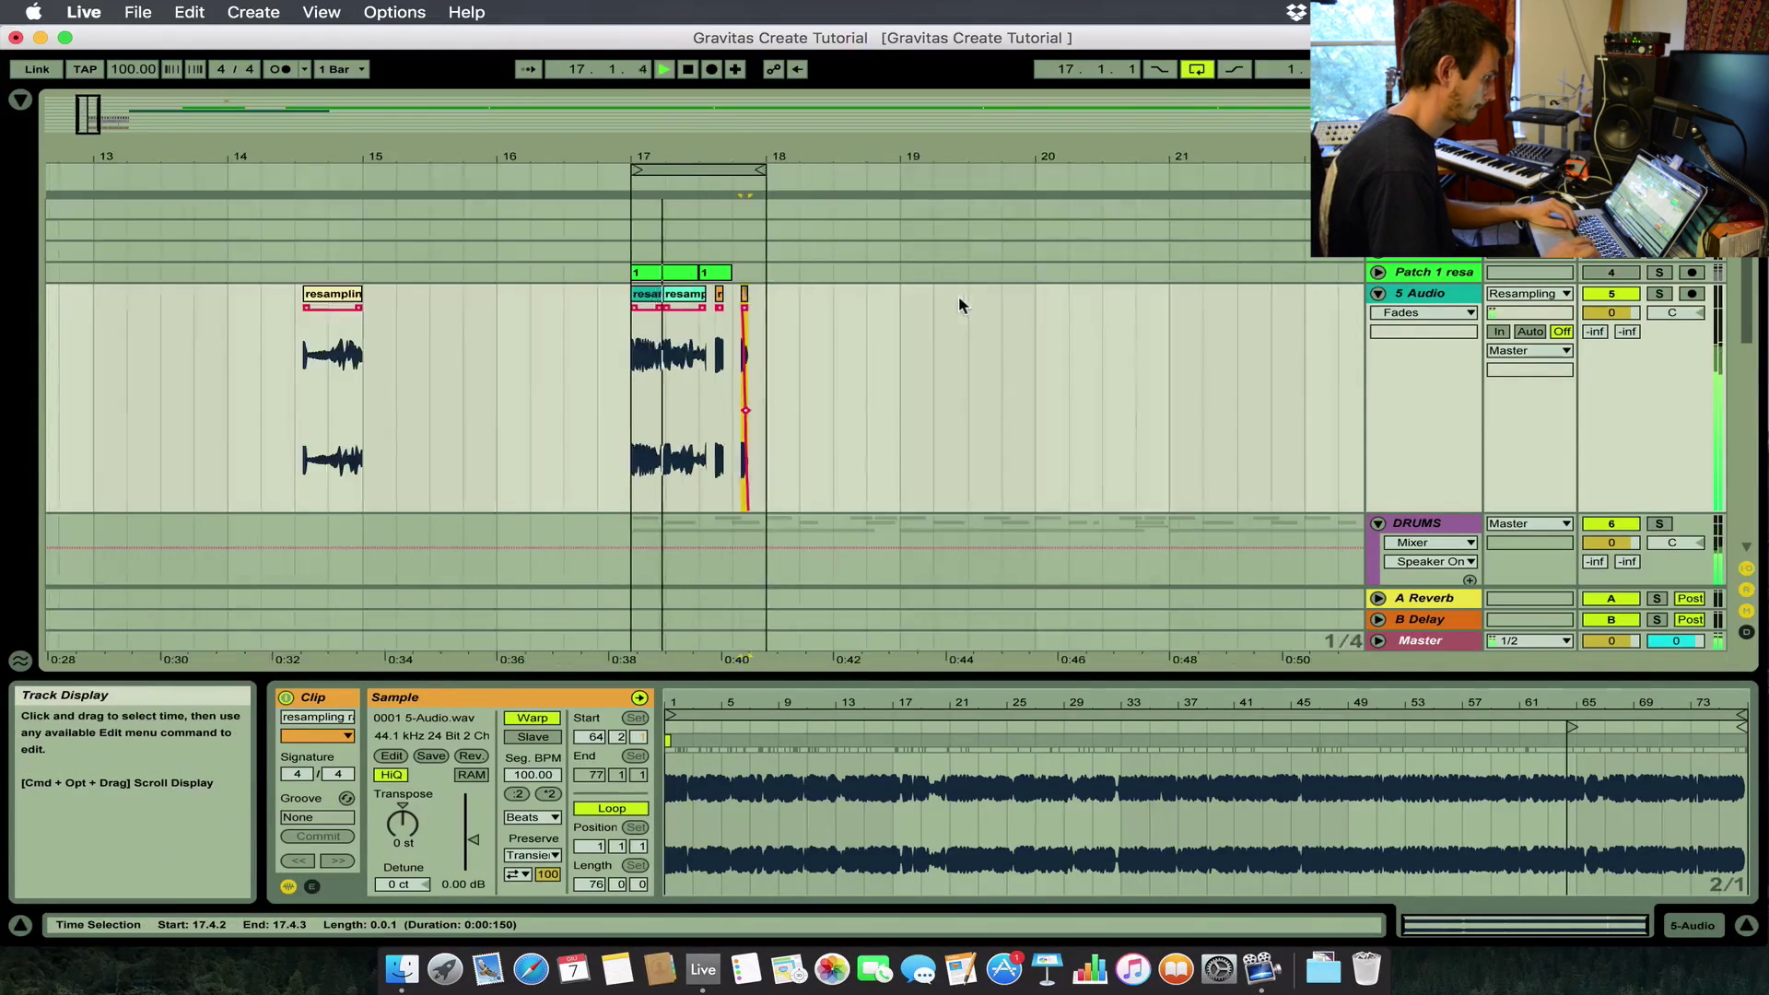
Duplicate the bar 17 arrangement on the 5 Audio track to bar 18 and loop the duplicated bar.
left_click_drag(772, 309, 622, 325)
key("space")
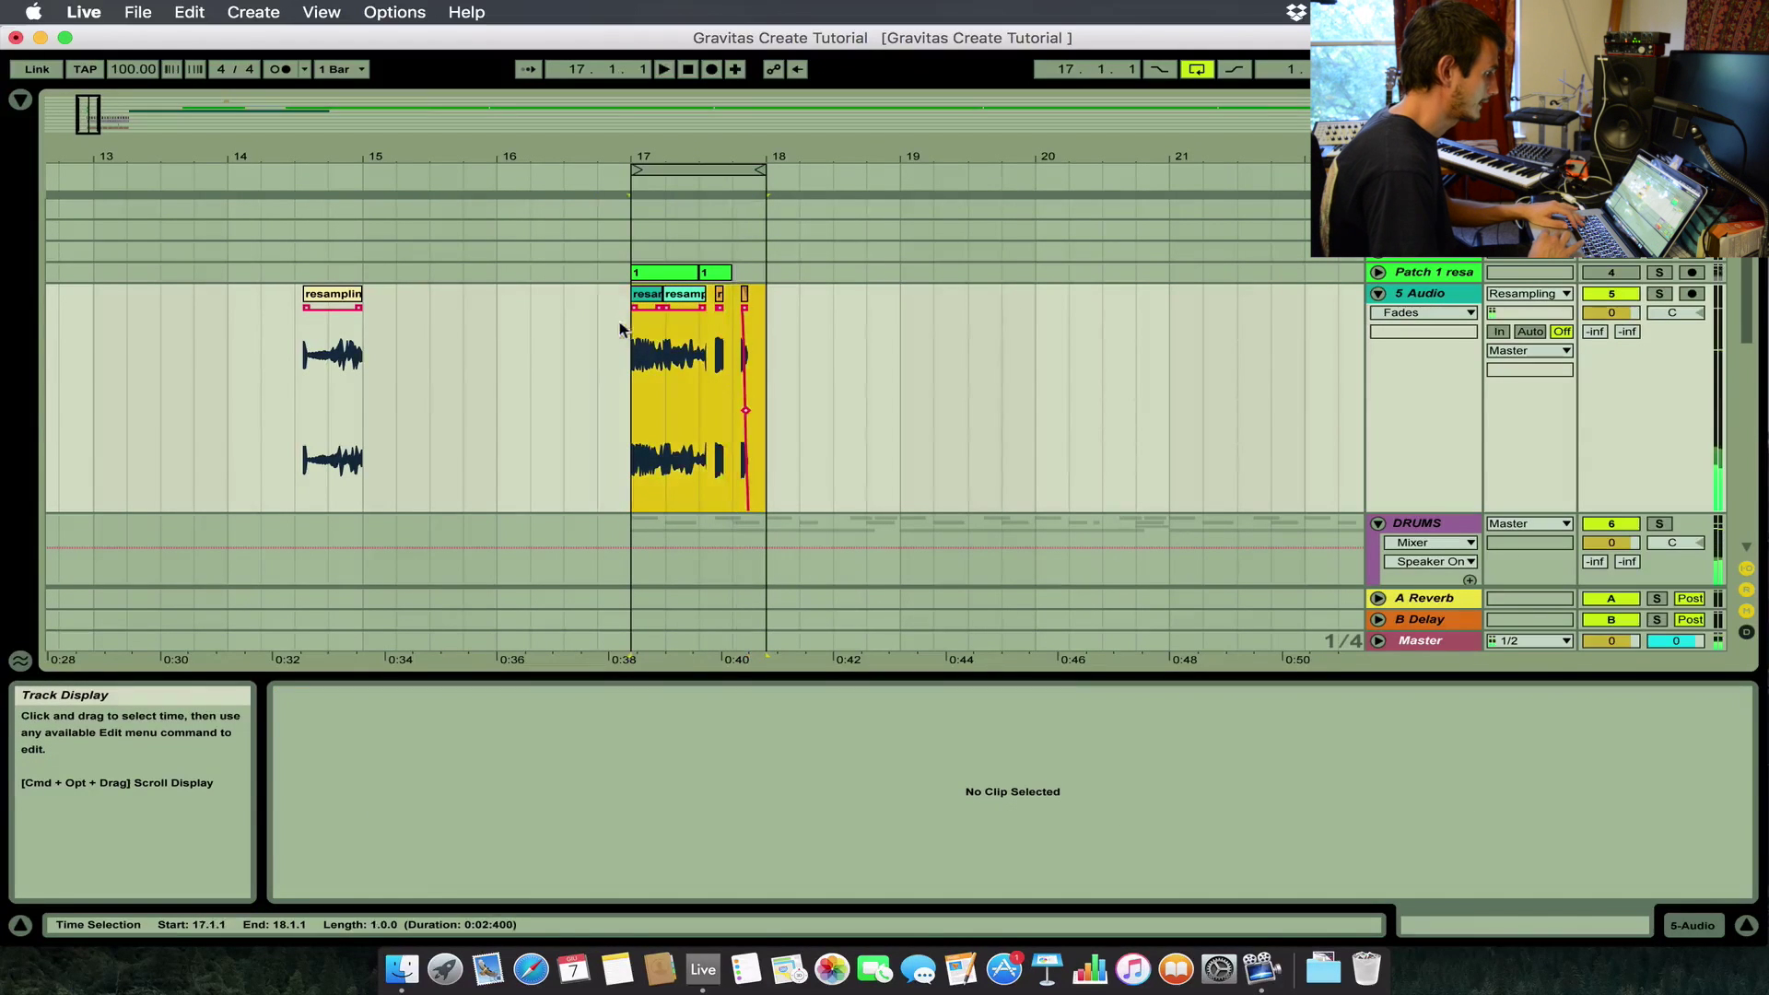
key("super+d")
key("super+l")
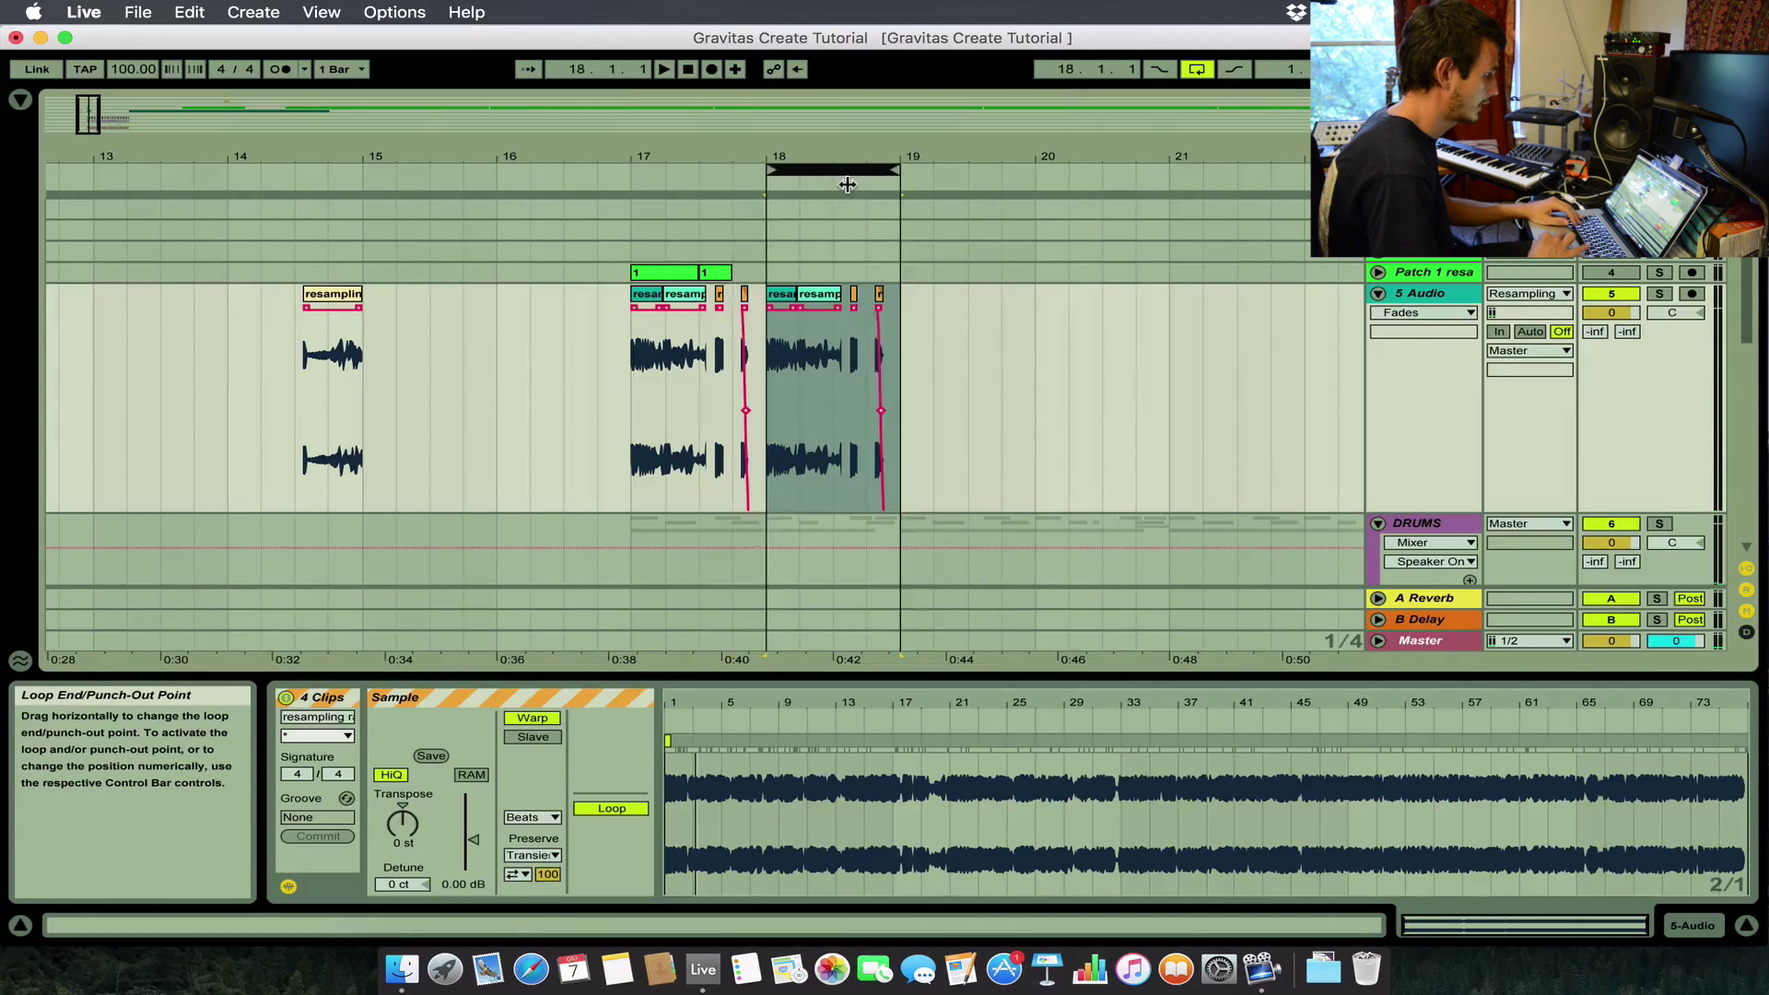
key("plus")
key("plus")
scroll(1031, 505, "right", 3)
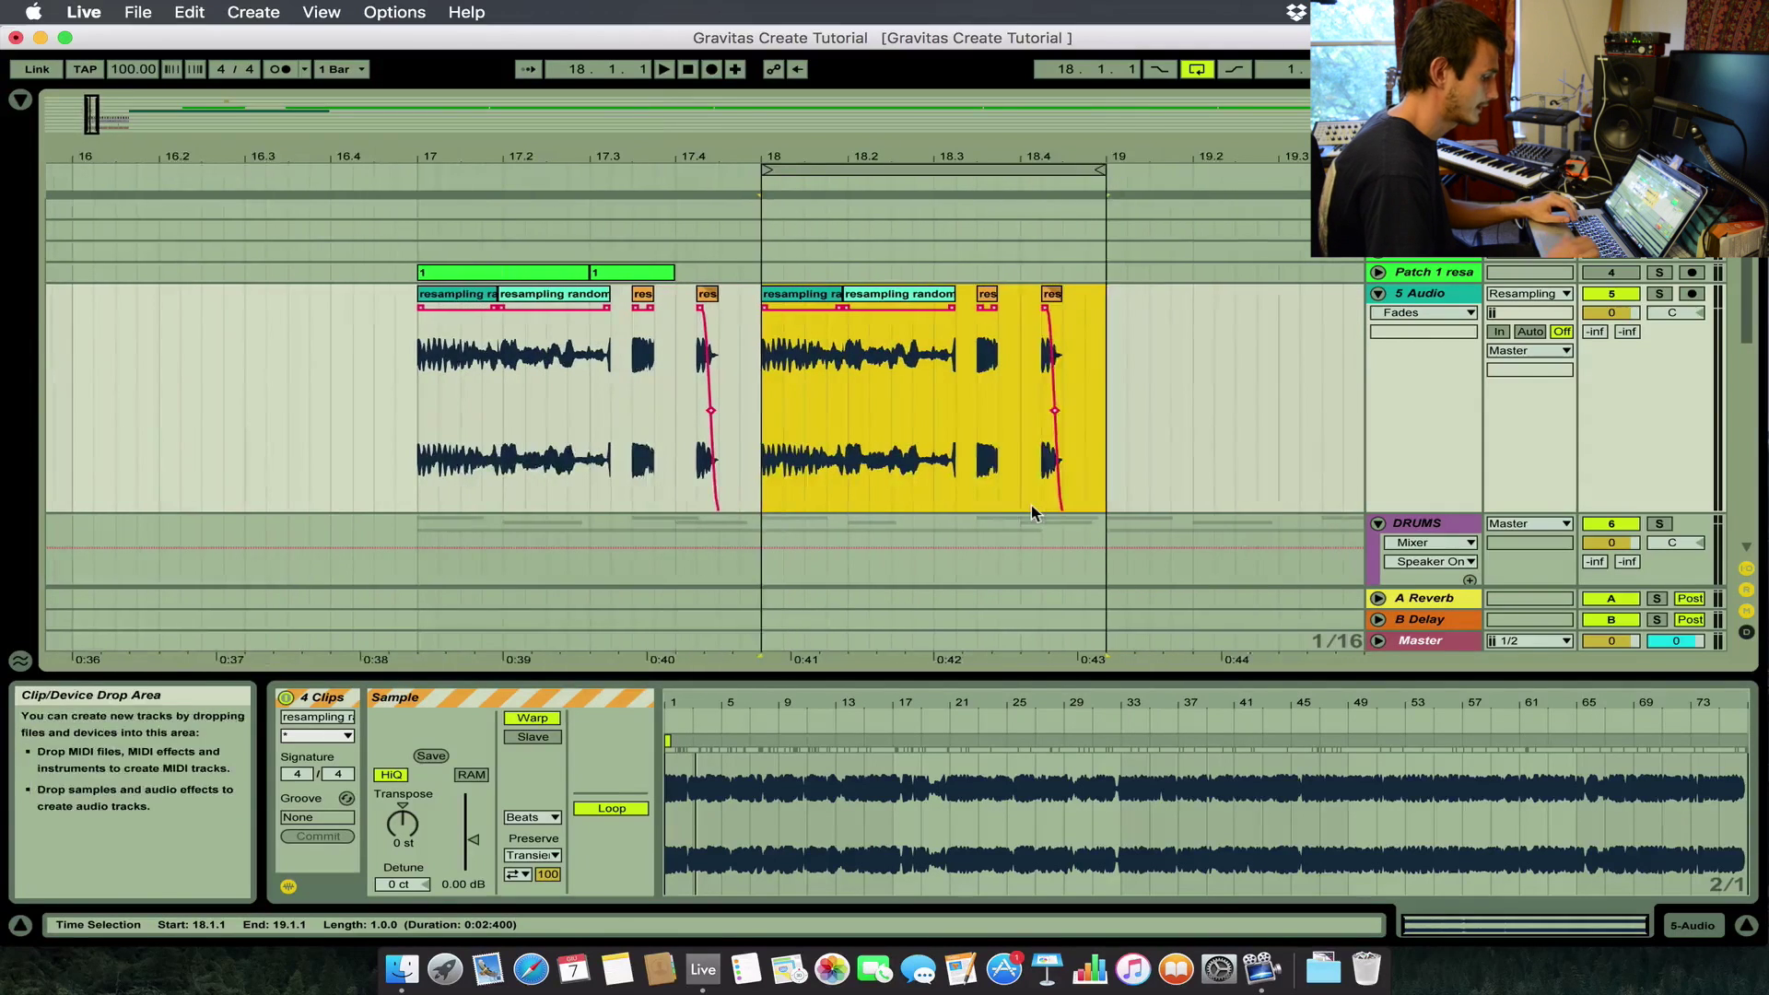
Deactivate every slice in bar 18 of the 5 Audio track except the first one.
key("minus")
key("minus")
left_click(741, 294)
key("space")
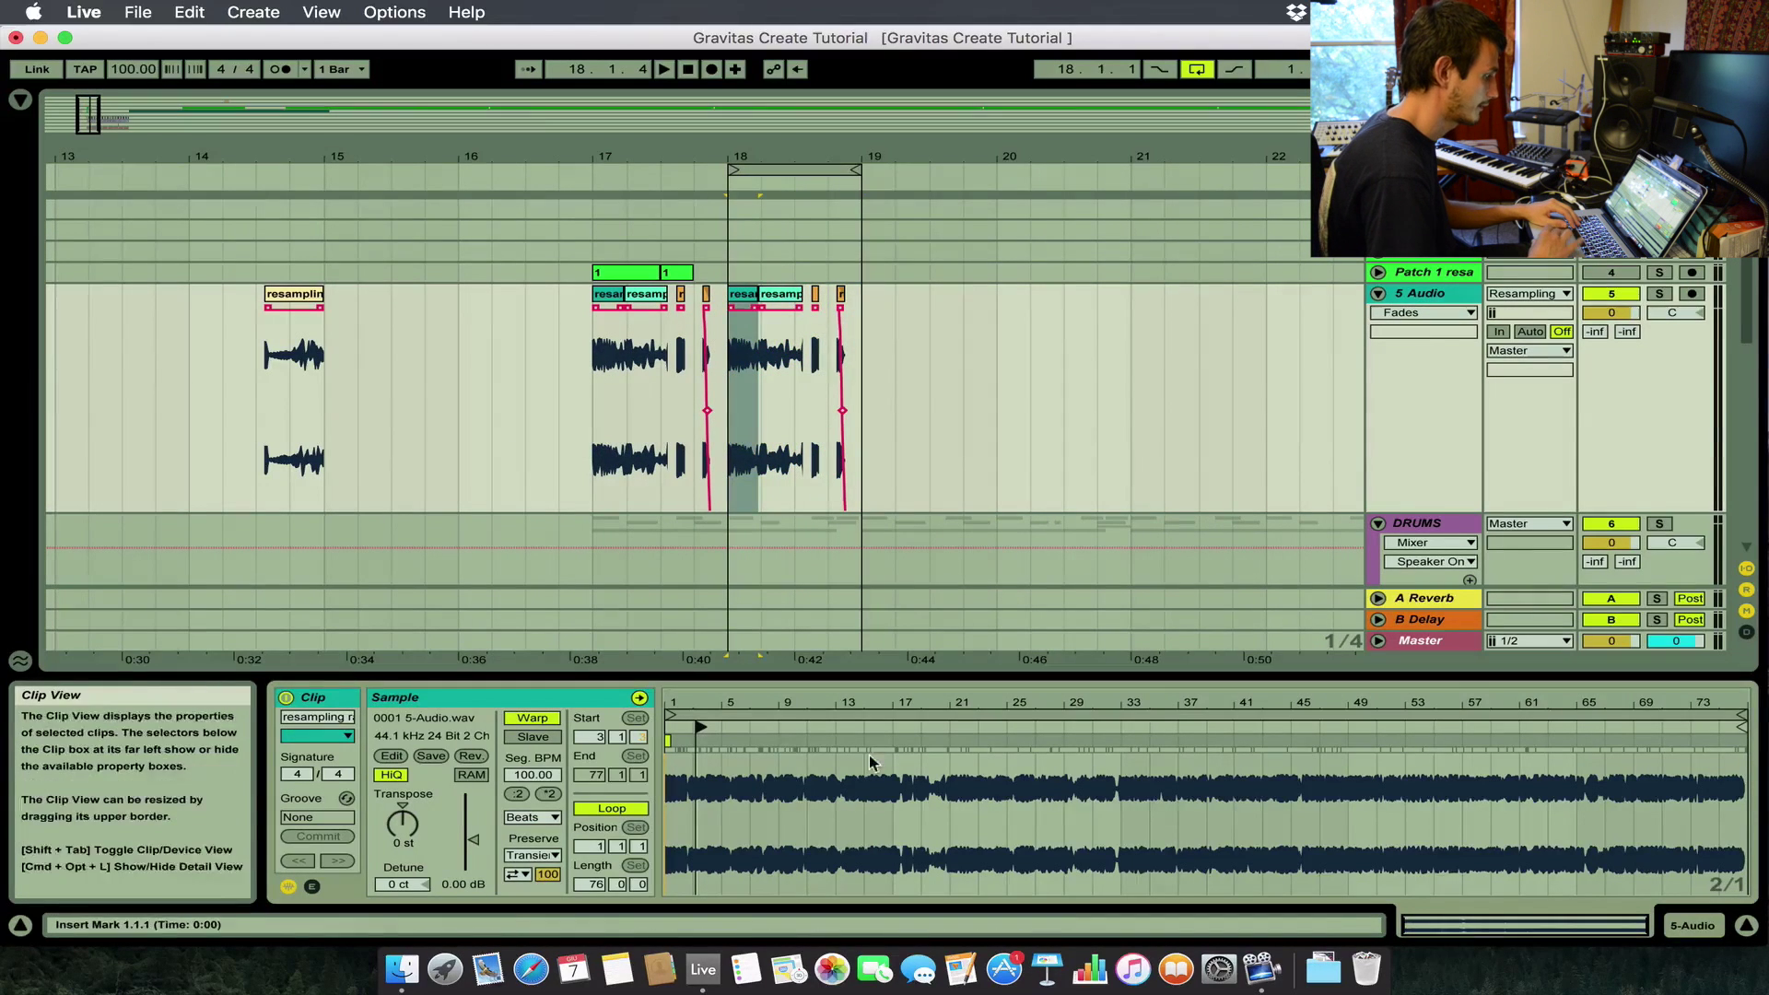
left_click(781, 294)
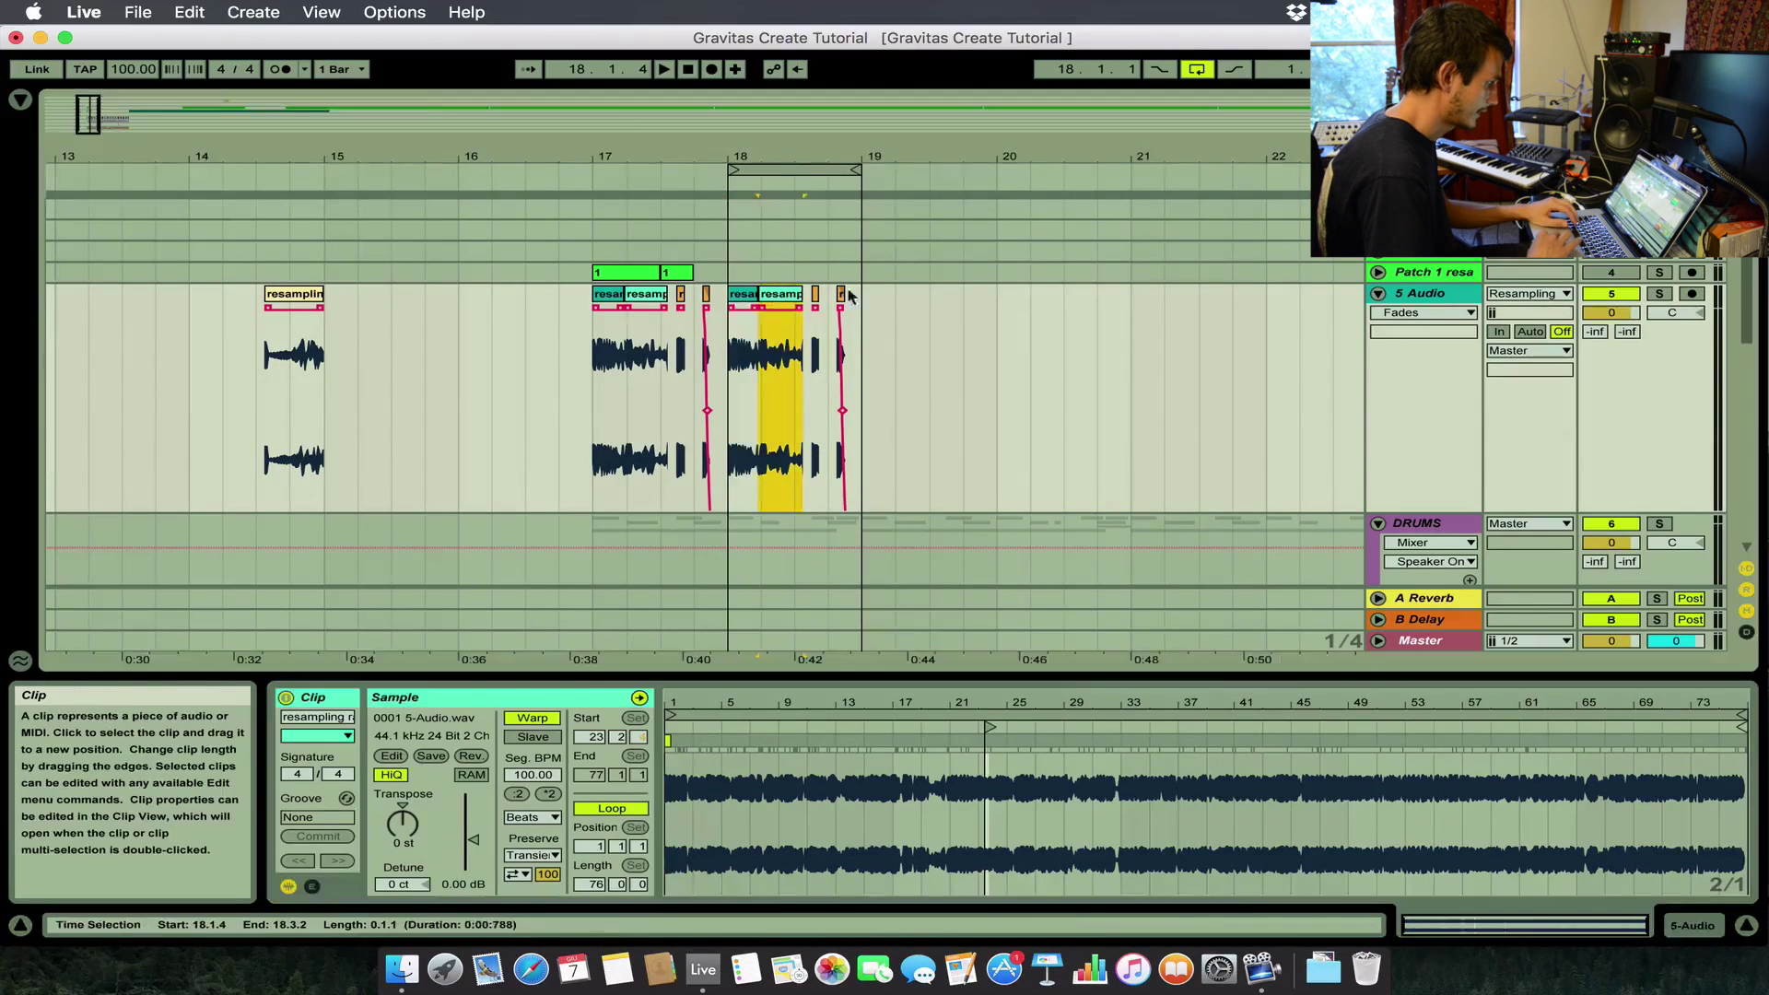
left_click(840, 294, "shift")
key("r")
Shift the sample start of the first slice in bar 18 to 16.1.1, auditioning different positions.
left_click(750, 295)
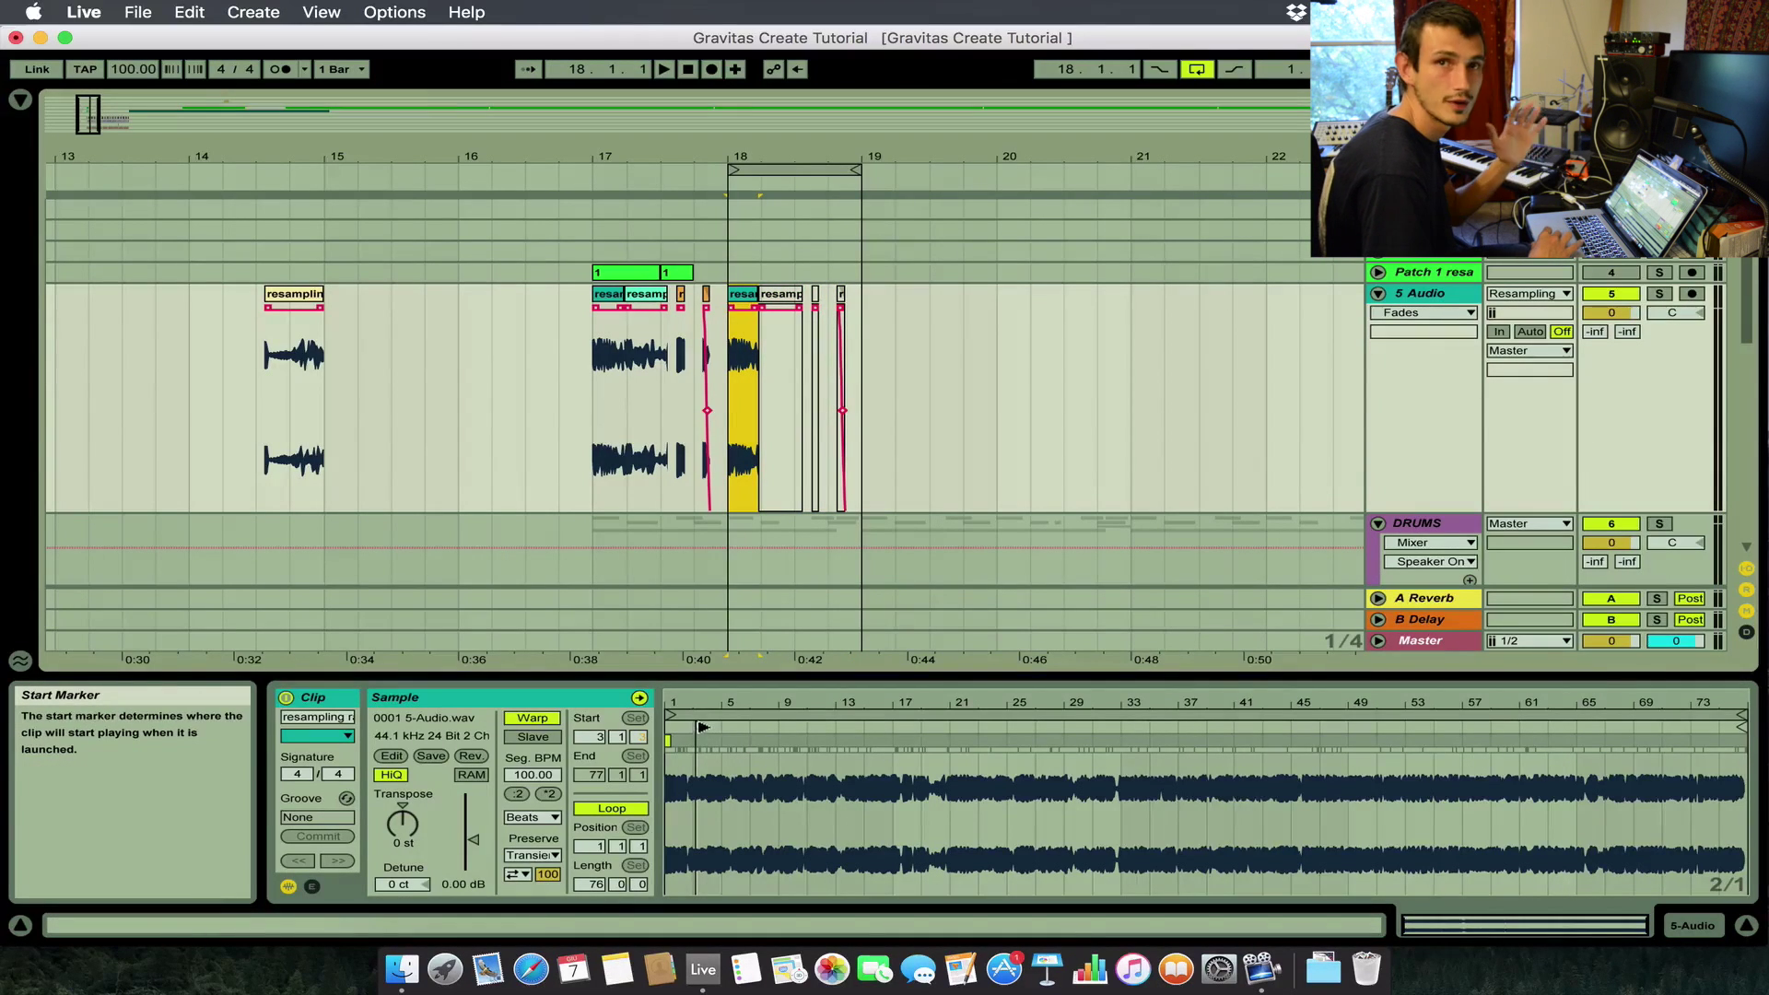
left_click_drag(702, 725, 868, 728)
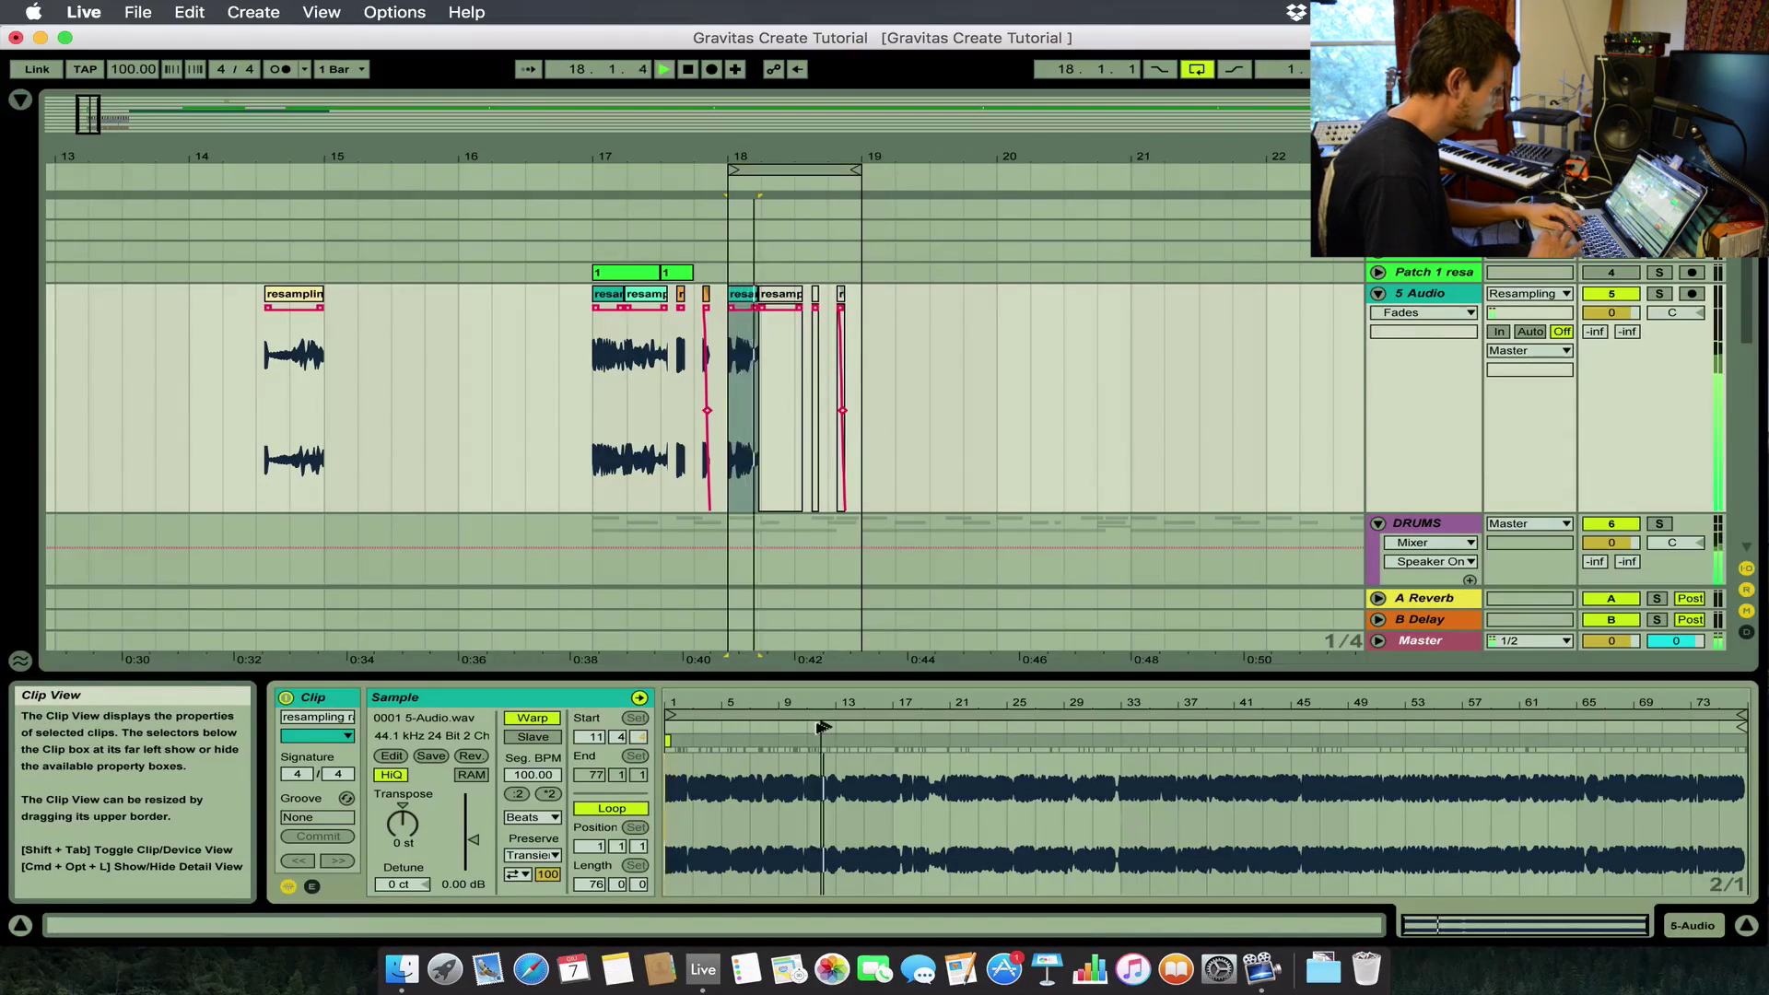
key("space")
left_click_drag(806, 728, 767, 726)
key("space")
left_click_drag(910, 731, 884, 732)
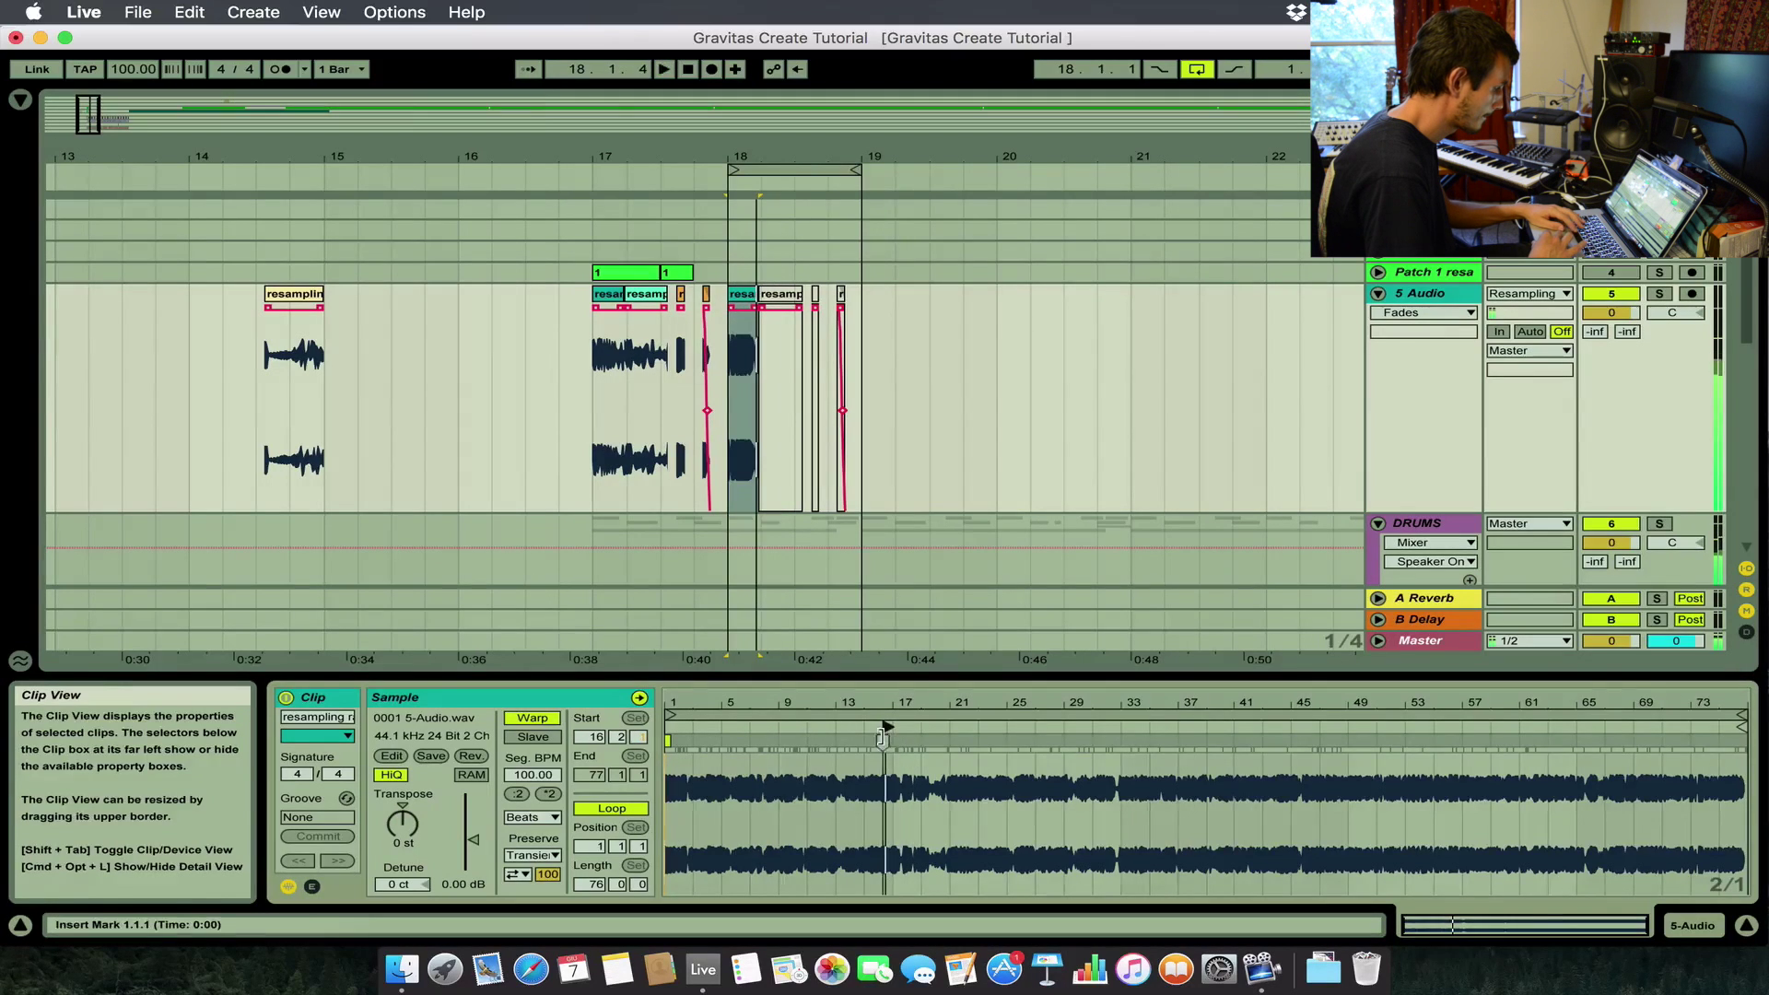
scroll(884, 733, "up", 10)
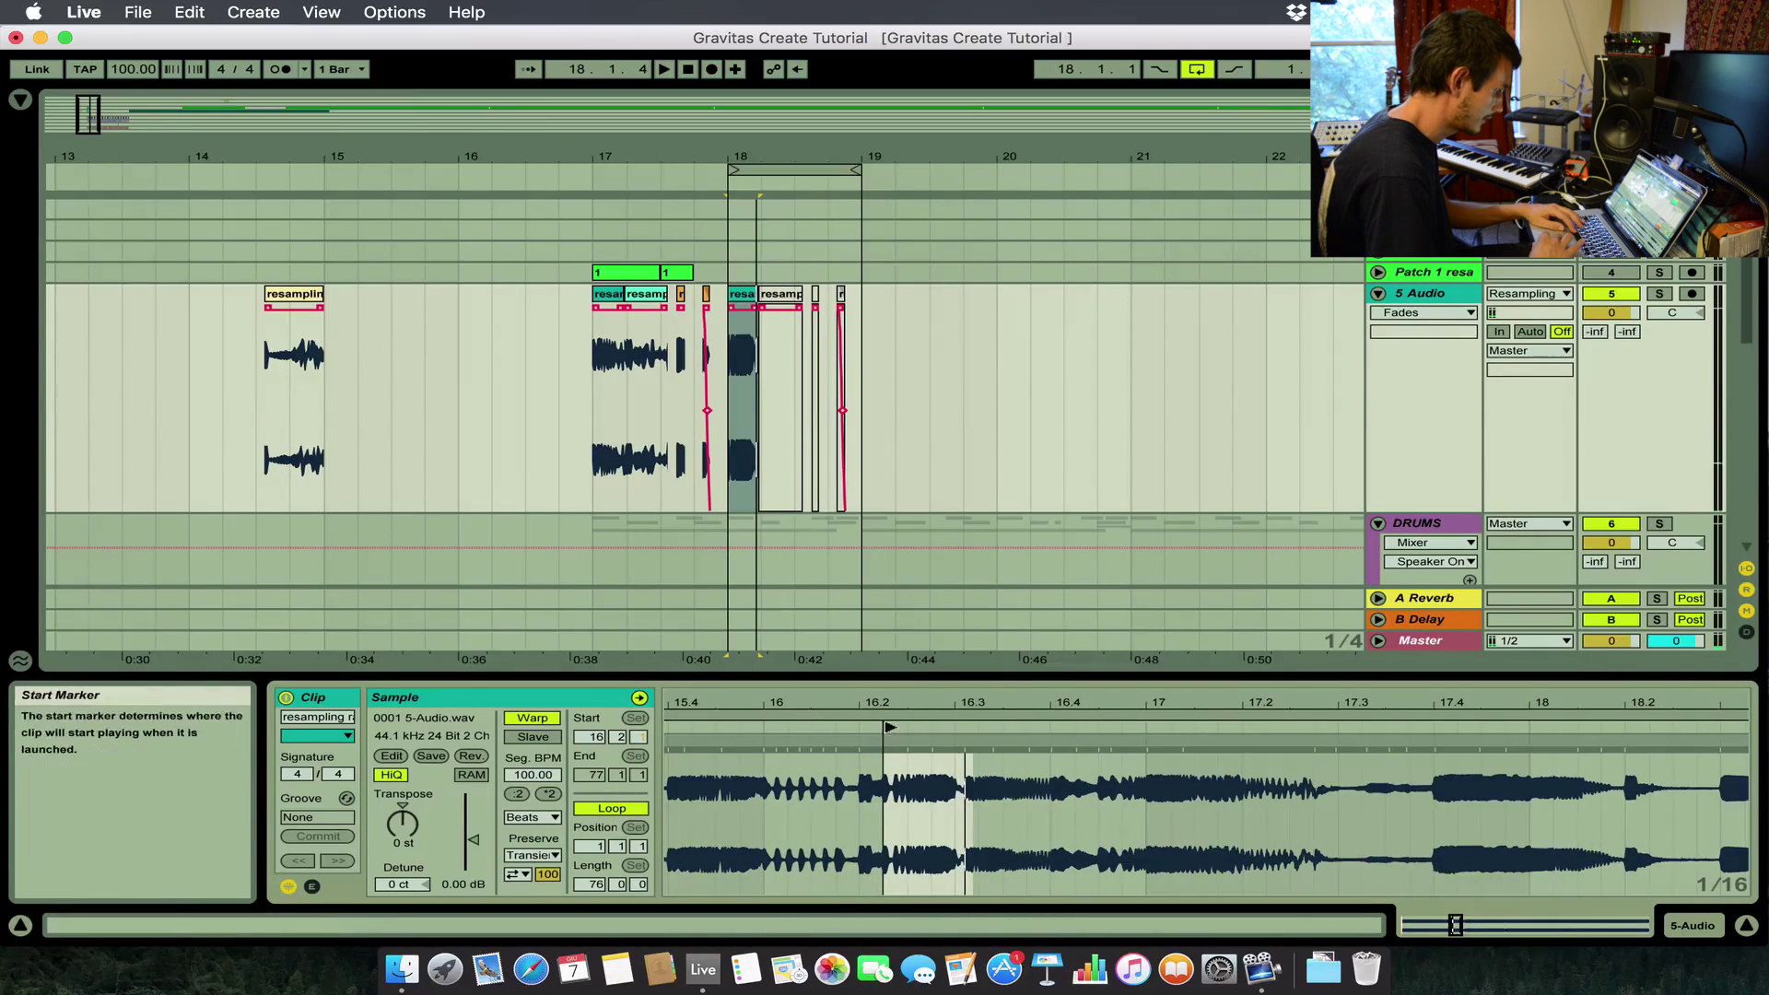
left_click_drag(887, 728, 753, 726)
key("space")
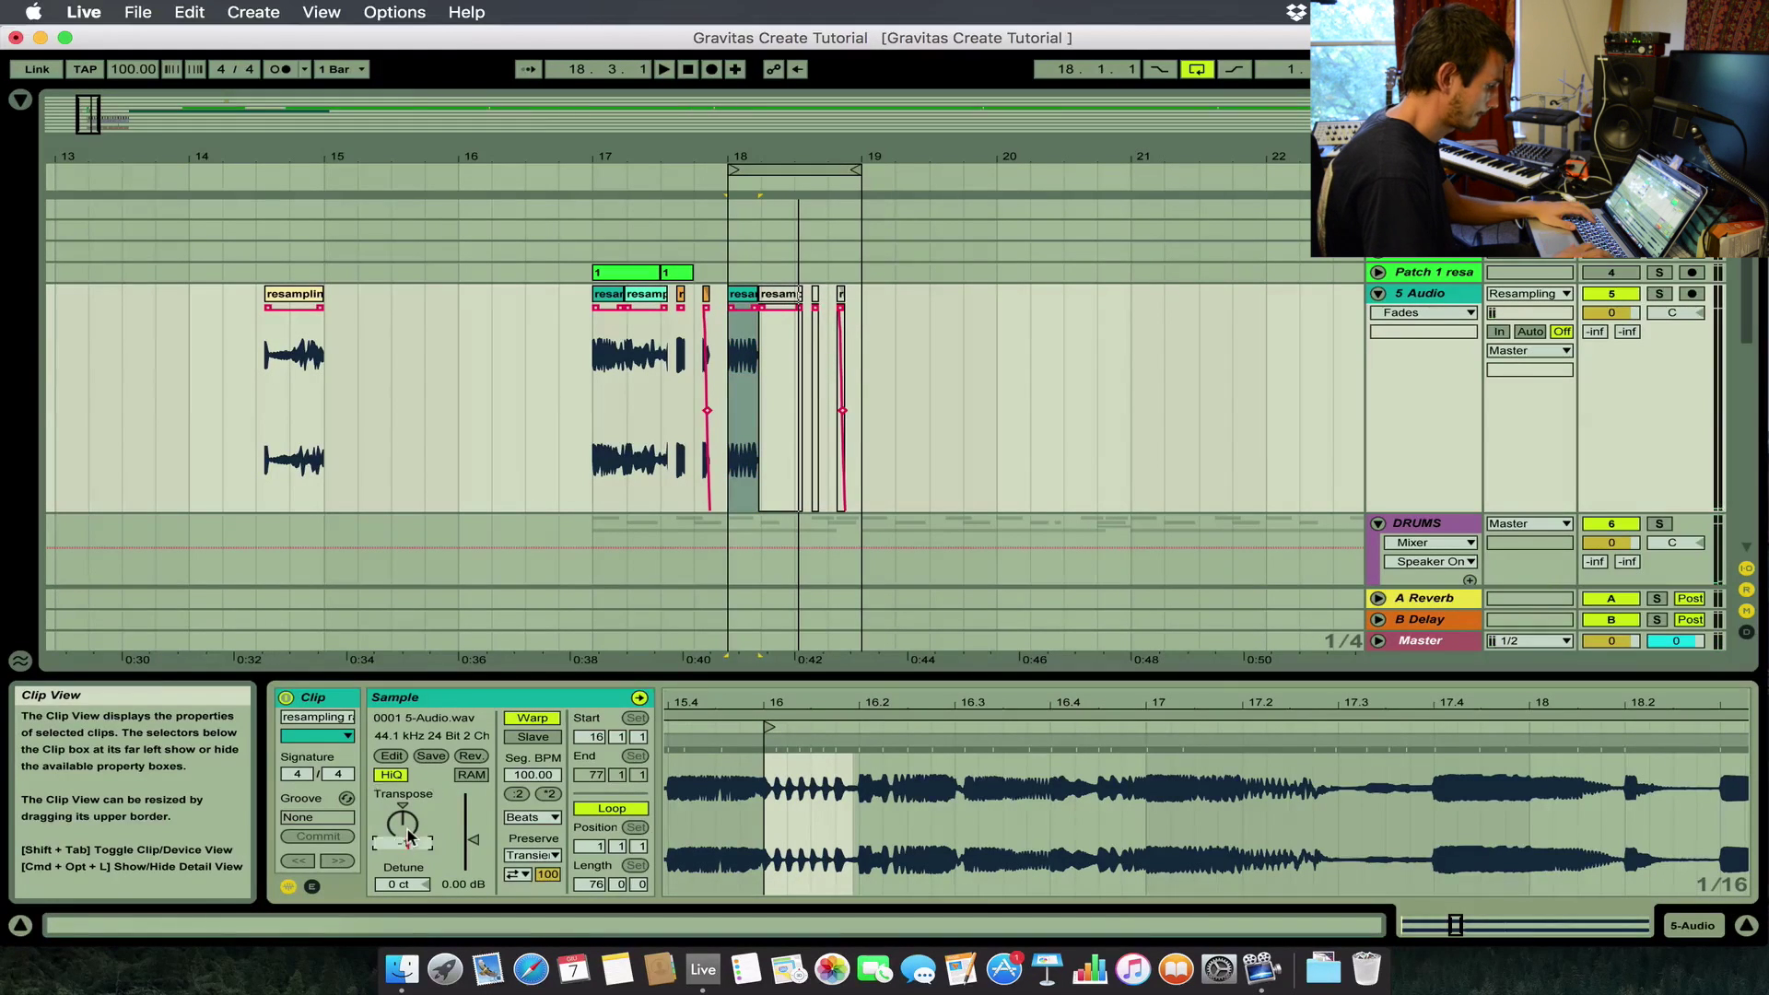
Transpose the first slice in bar 18 down 12 semitones and play the loop.
left_click_drag(410, 835, 410, 861)
key("space")
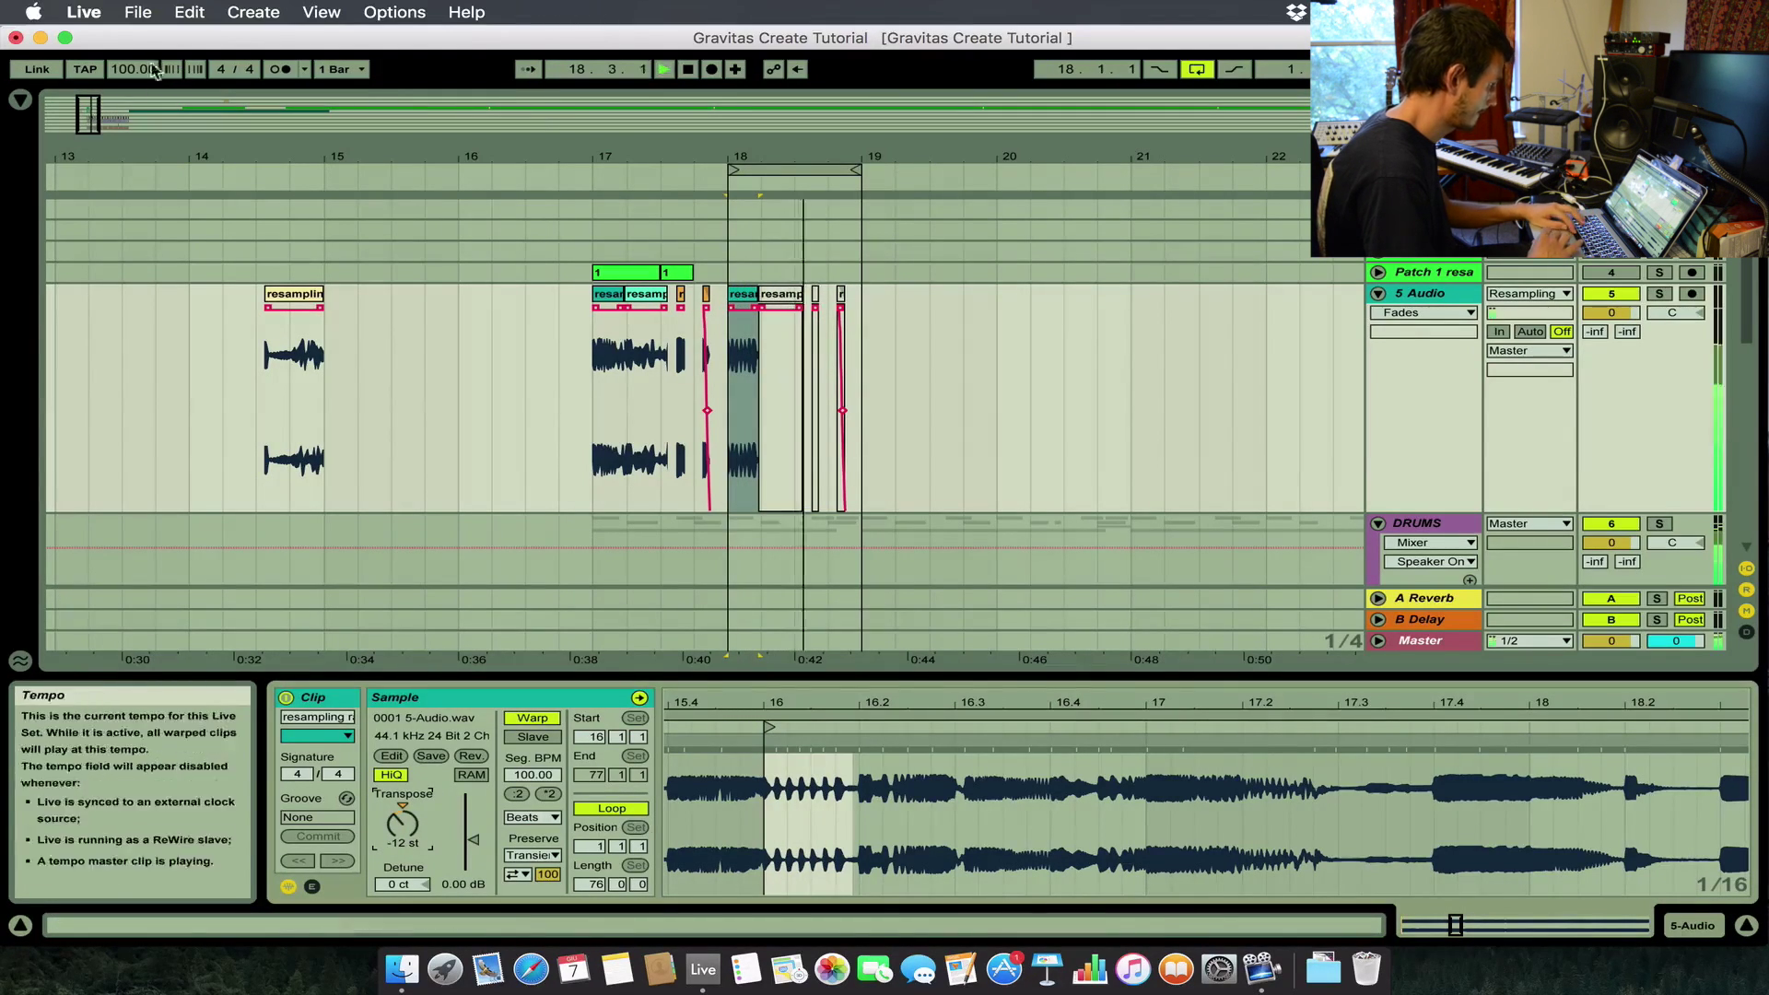
left_click_drag(491, 157, 564, 260)
scroll(1046, 267, "right", 3)
key("space")
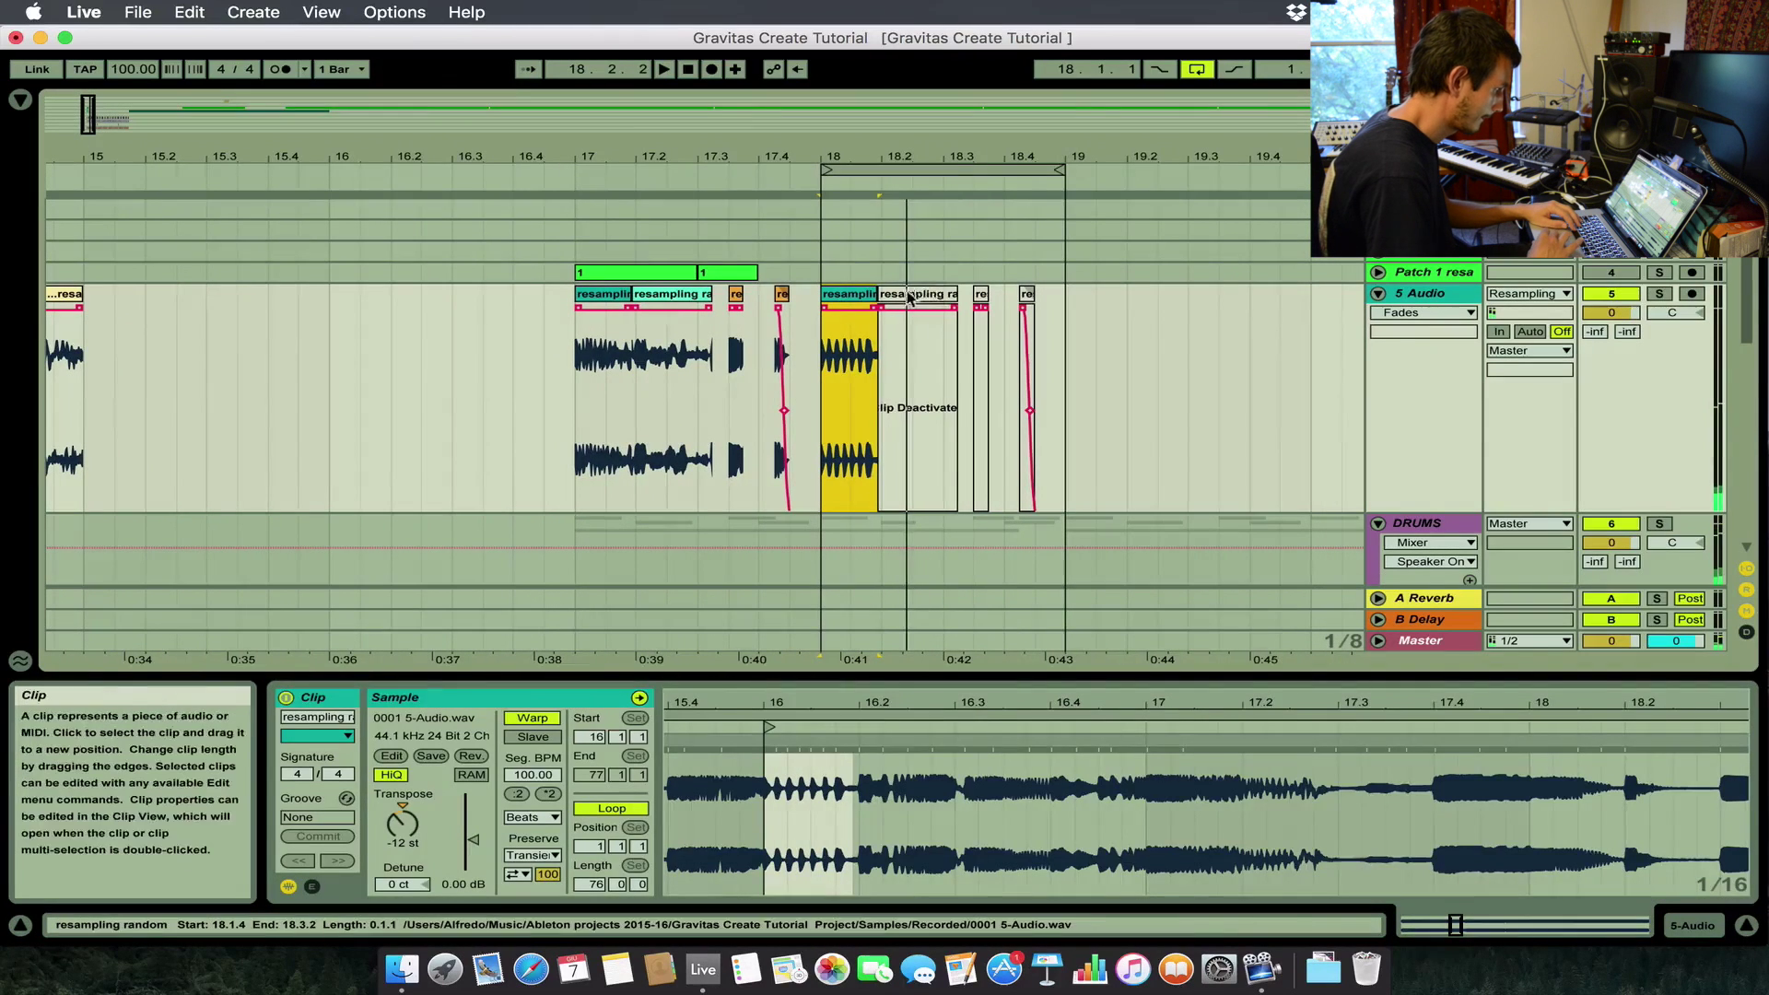
Reactivate the second slice in bar 18 and reposition it to run from 18.2.1 to 18.3.1.
left_click(907, 297)
key("0")
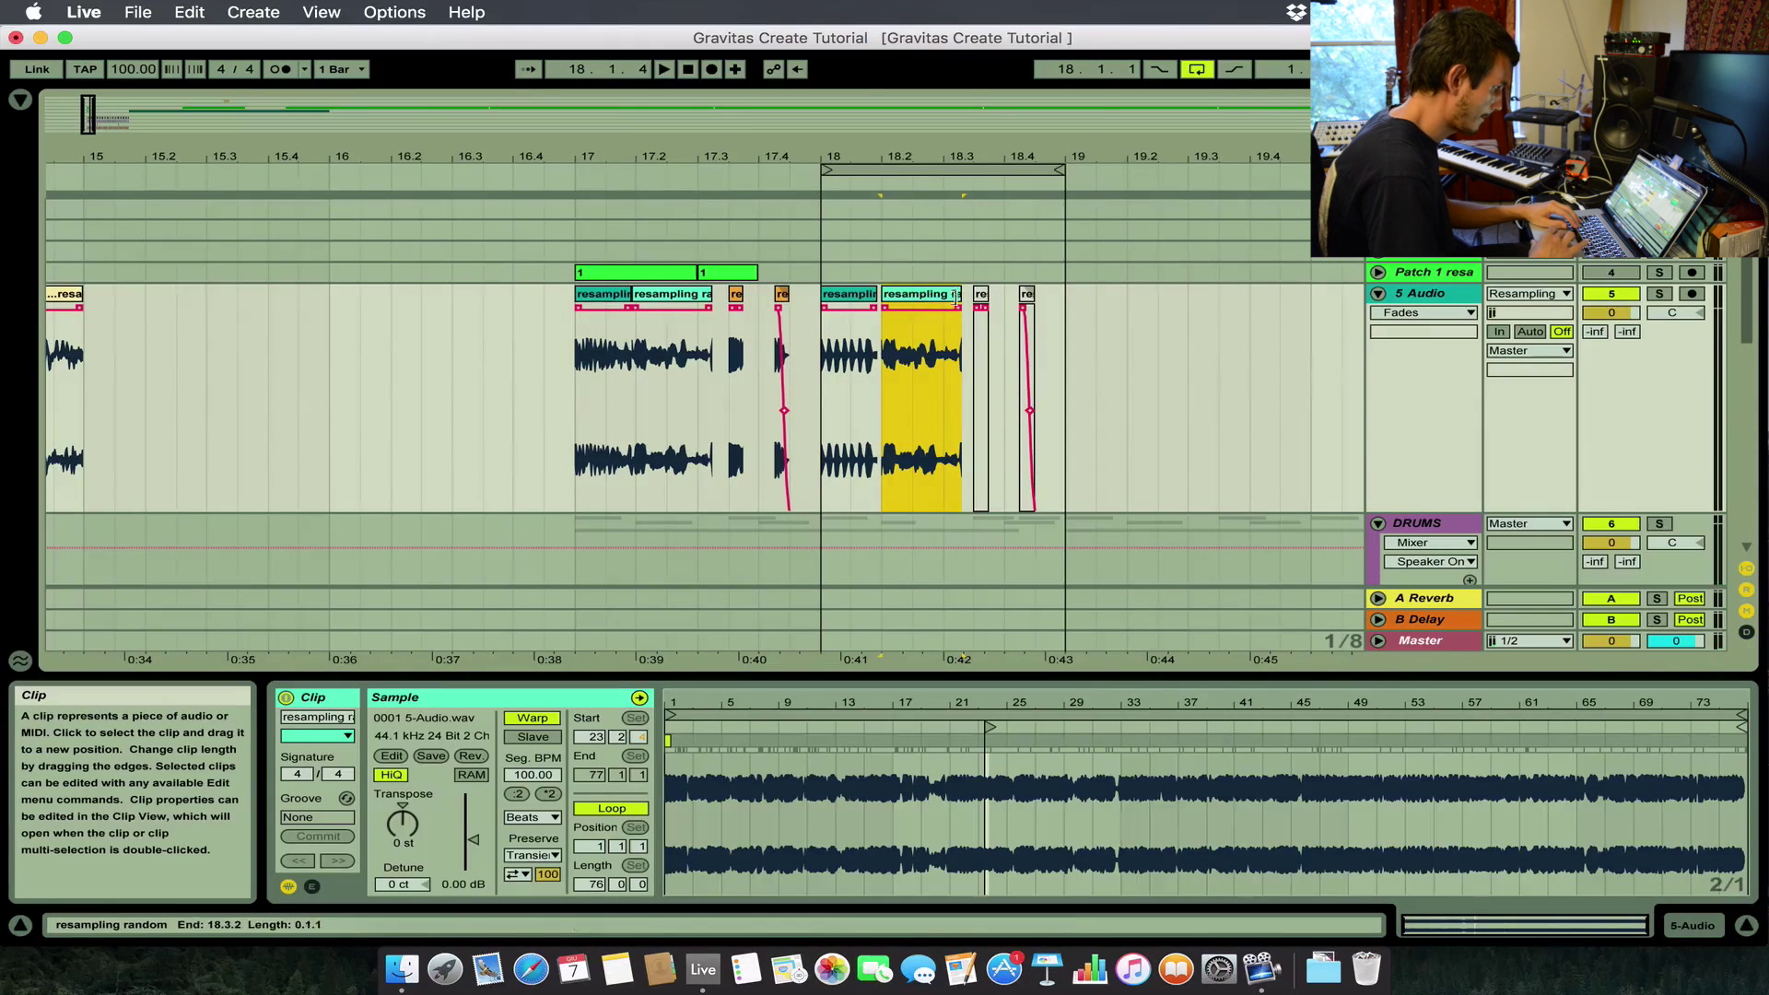
key("space")
left_click_drag(956, 297, 942, 298)
key("space")
Reverse the slice at 18.2.1 and shift its sample start to 10.3, auditioning the loop.
double_click(904, 296)
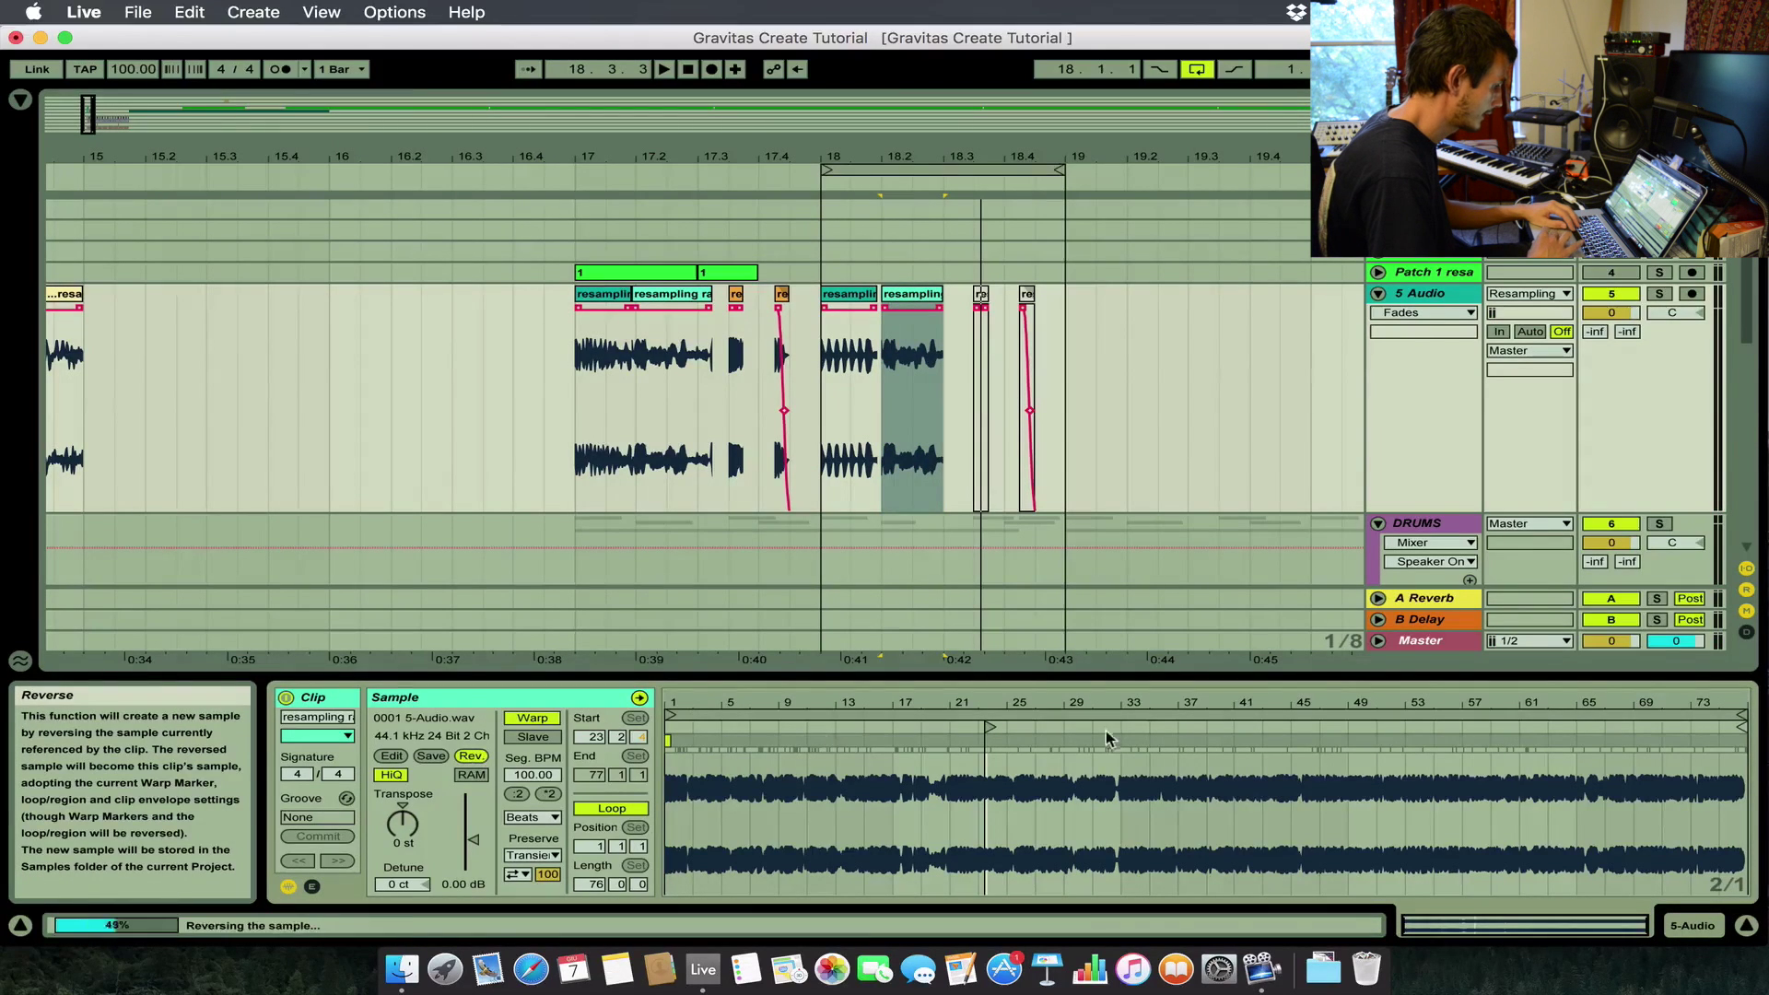
left_click_drag(1415, 727, 1144, 727)
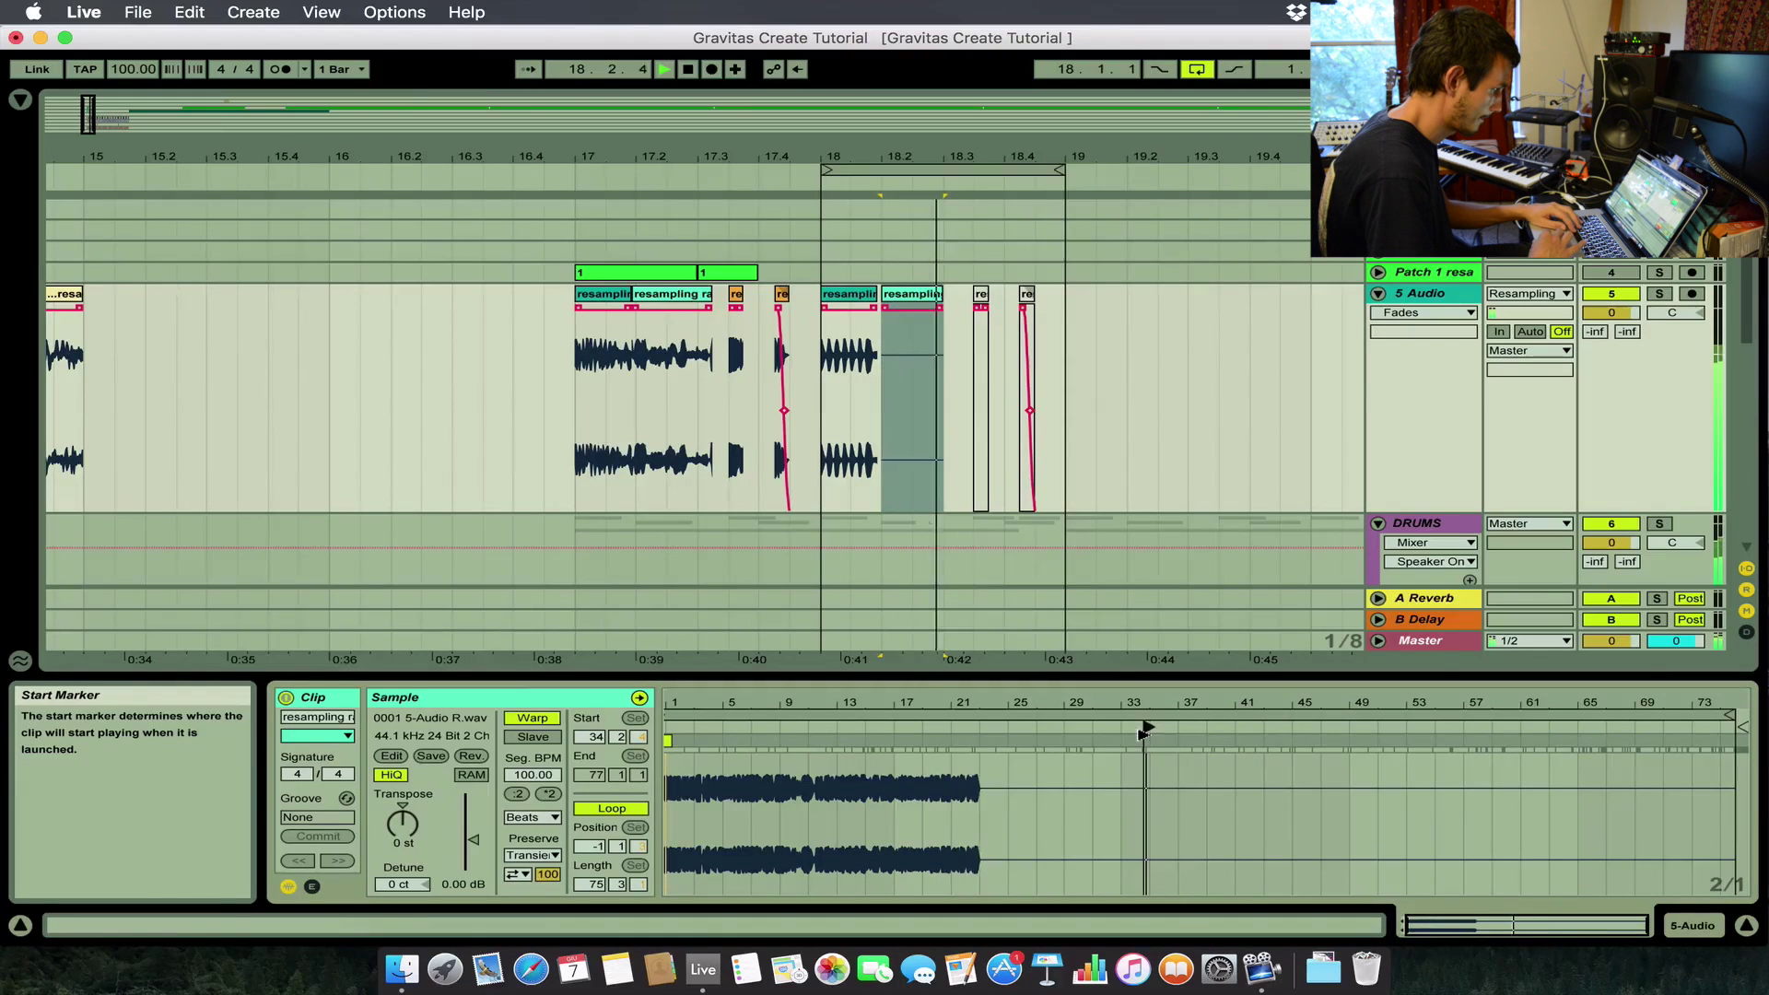
mouse_move(1020, 732)
left_mouse_down()
mouse_move(772, 738)
mouse_move(798, 746)
left_mouse_up()
key("space")
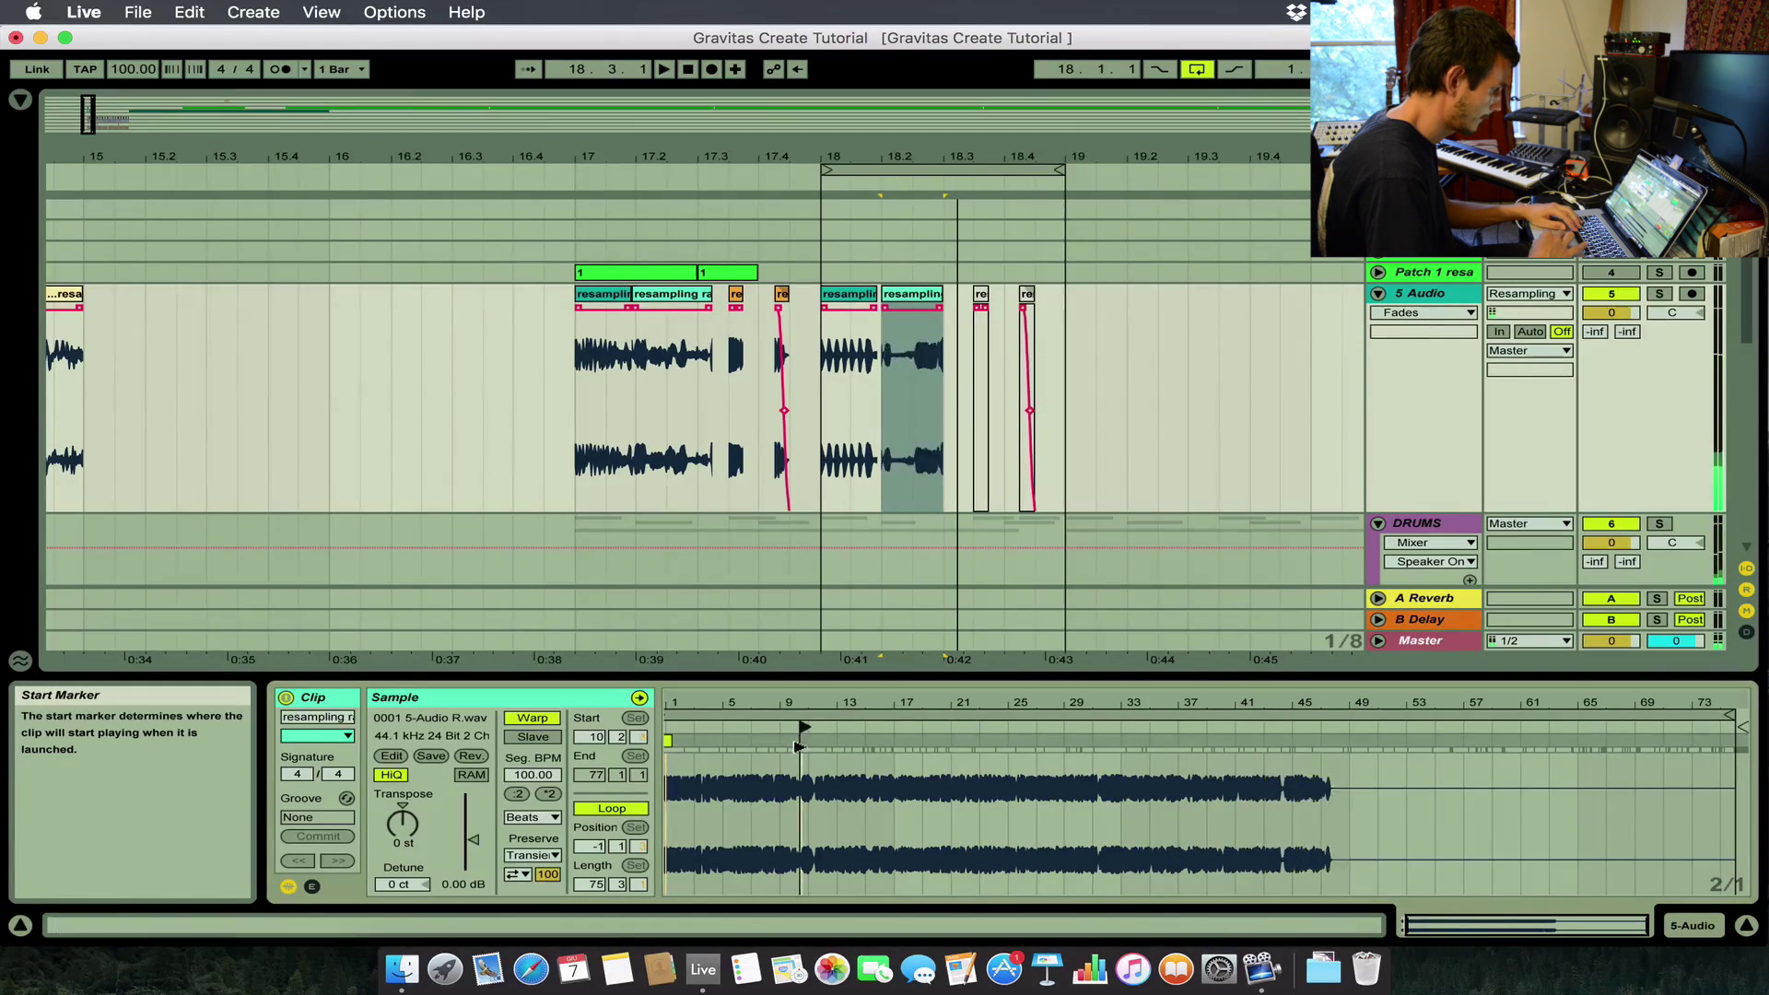
key("space")
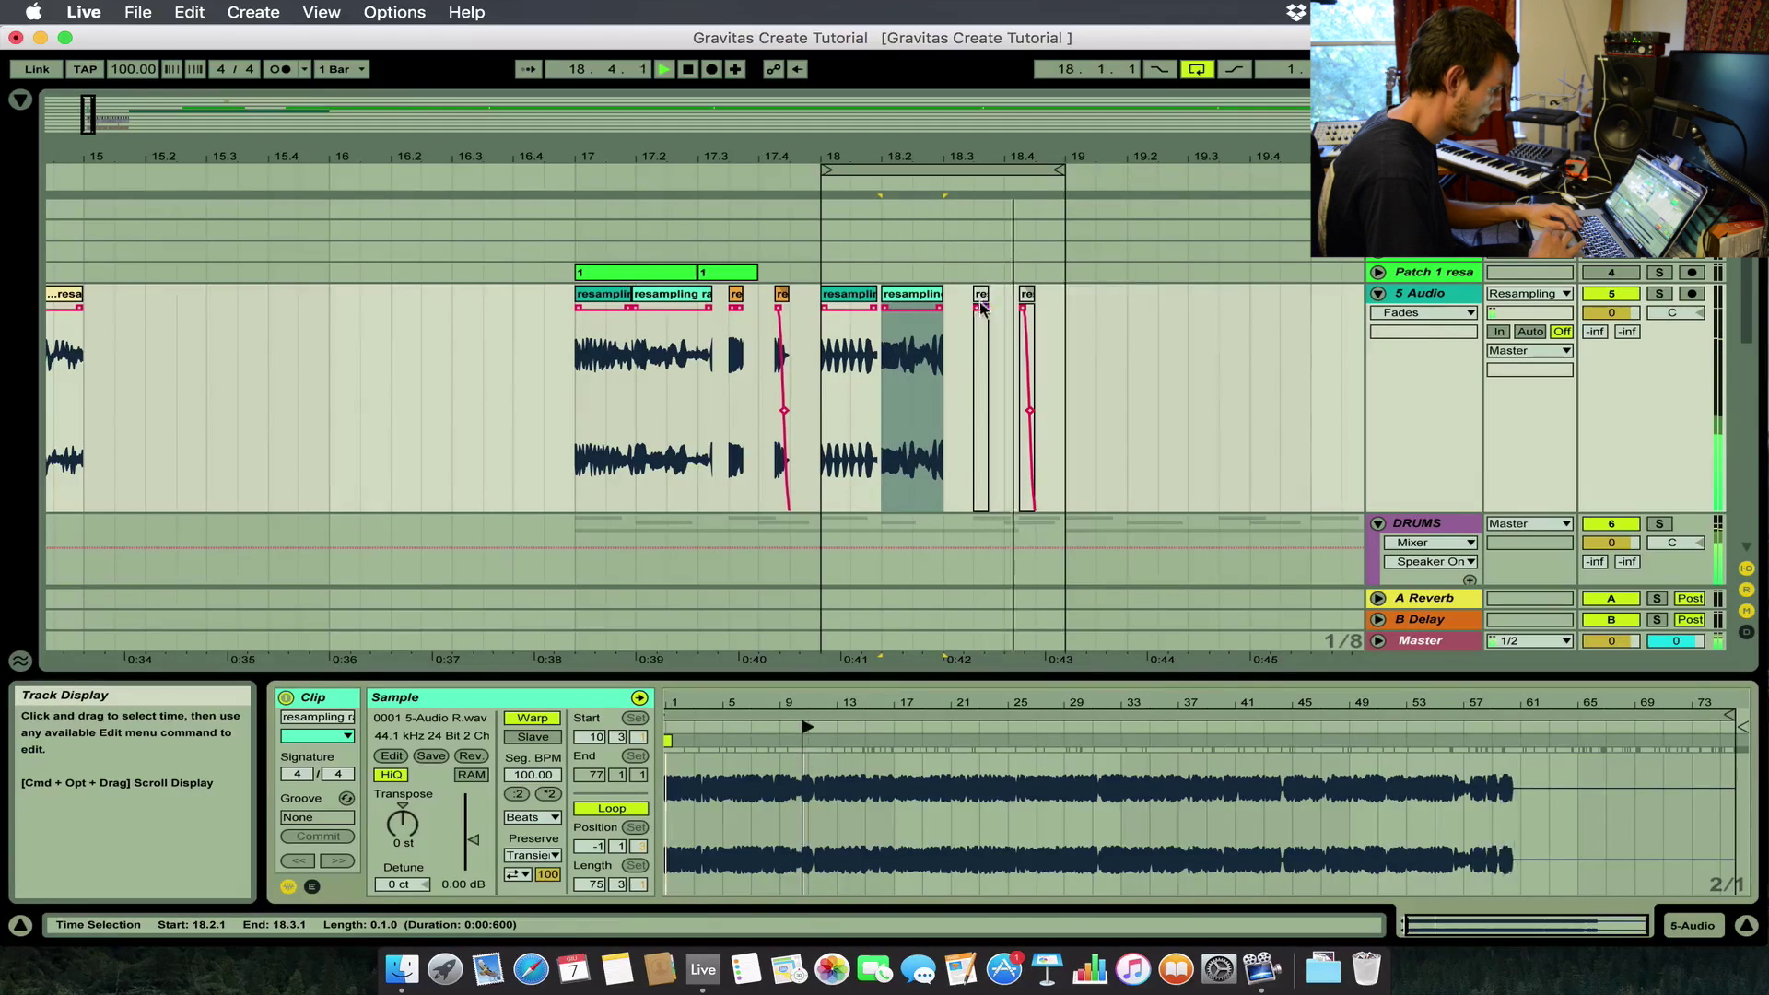
Reactivate the two orange slices at the end of bar 18.
left_click(980, 294)
key("space")
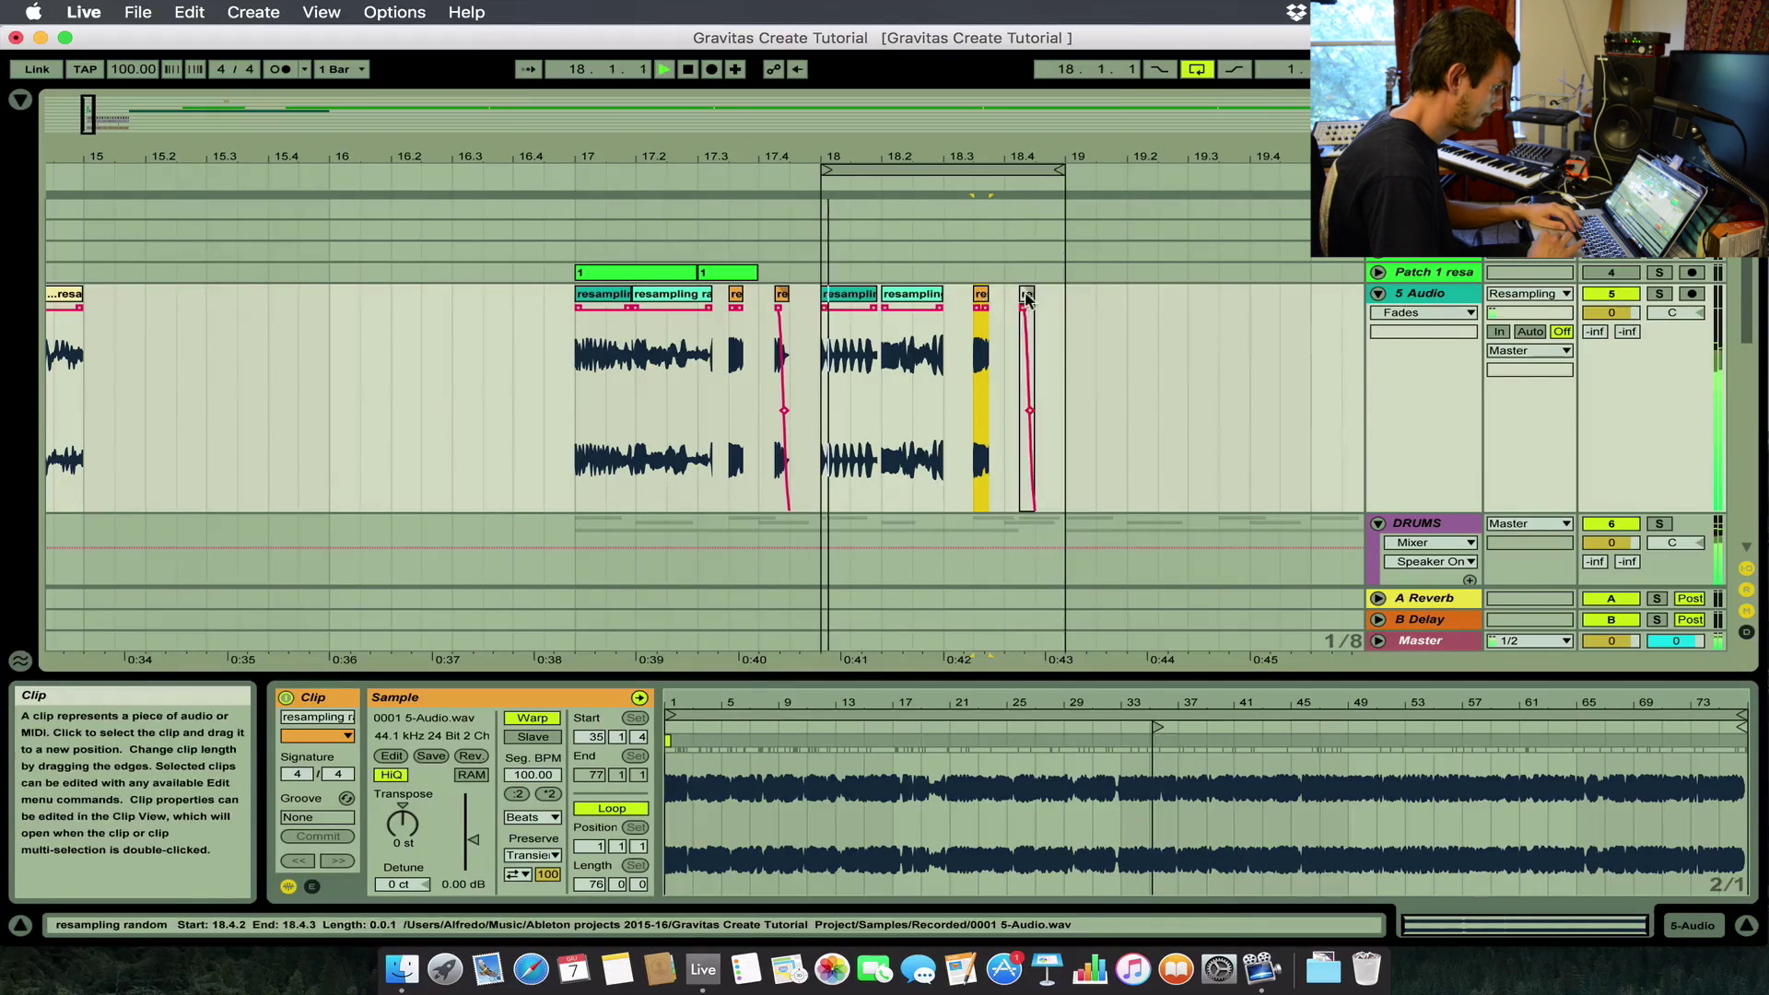
left_click(1026, 295)
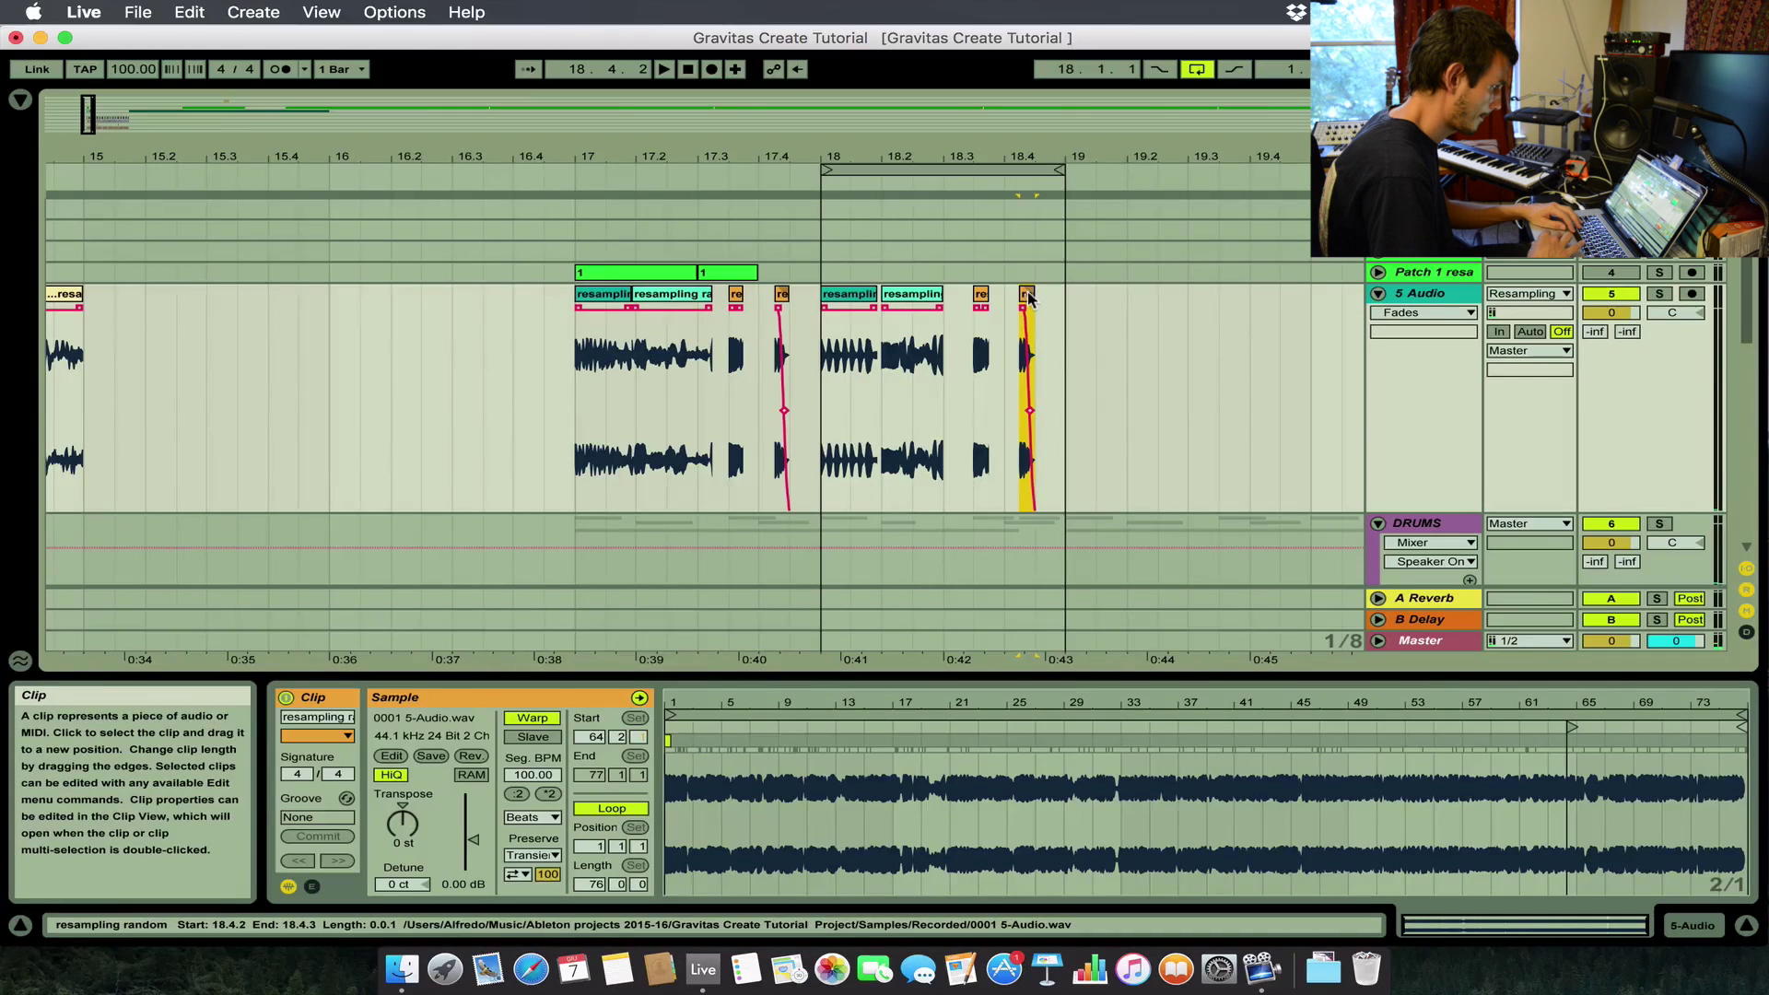
Swap the two orange slices in bar 18, placing the faded one at 18.3.3 and the short one at 18.4.2.
key("Delete")
left_click_drag(980, 293, 1041, 307)
left_click(974, 300)
key("super+v")
Lengthen the faded orange slice at 18.3.3 to end just past 18.4.1 and shift its sample start to 53.3.
key("plus")
key("plus")
left_click_drag(862, 293, 785, 295)
key("space")
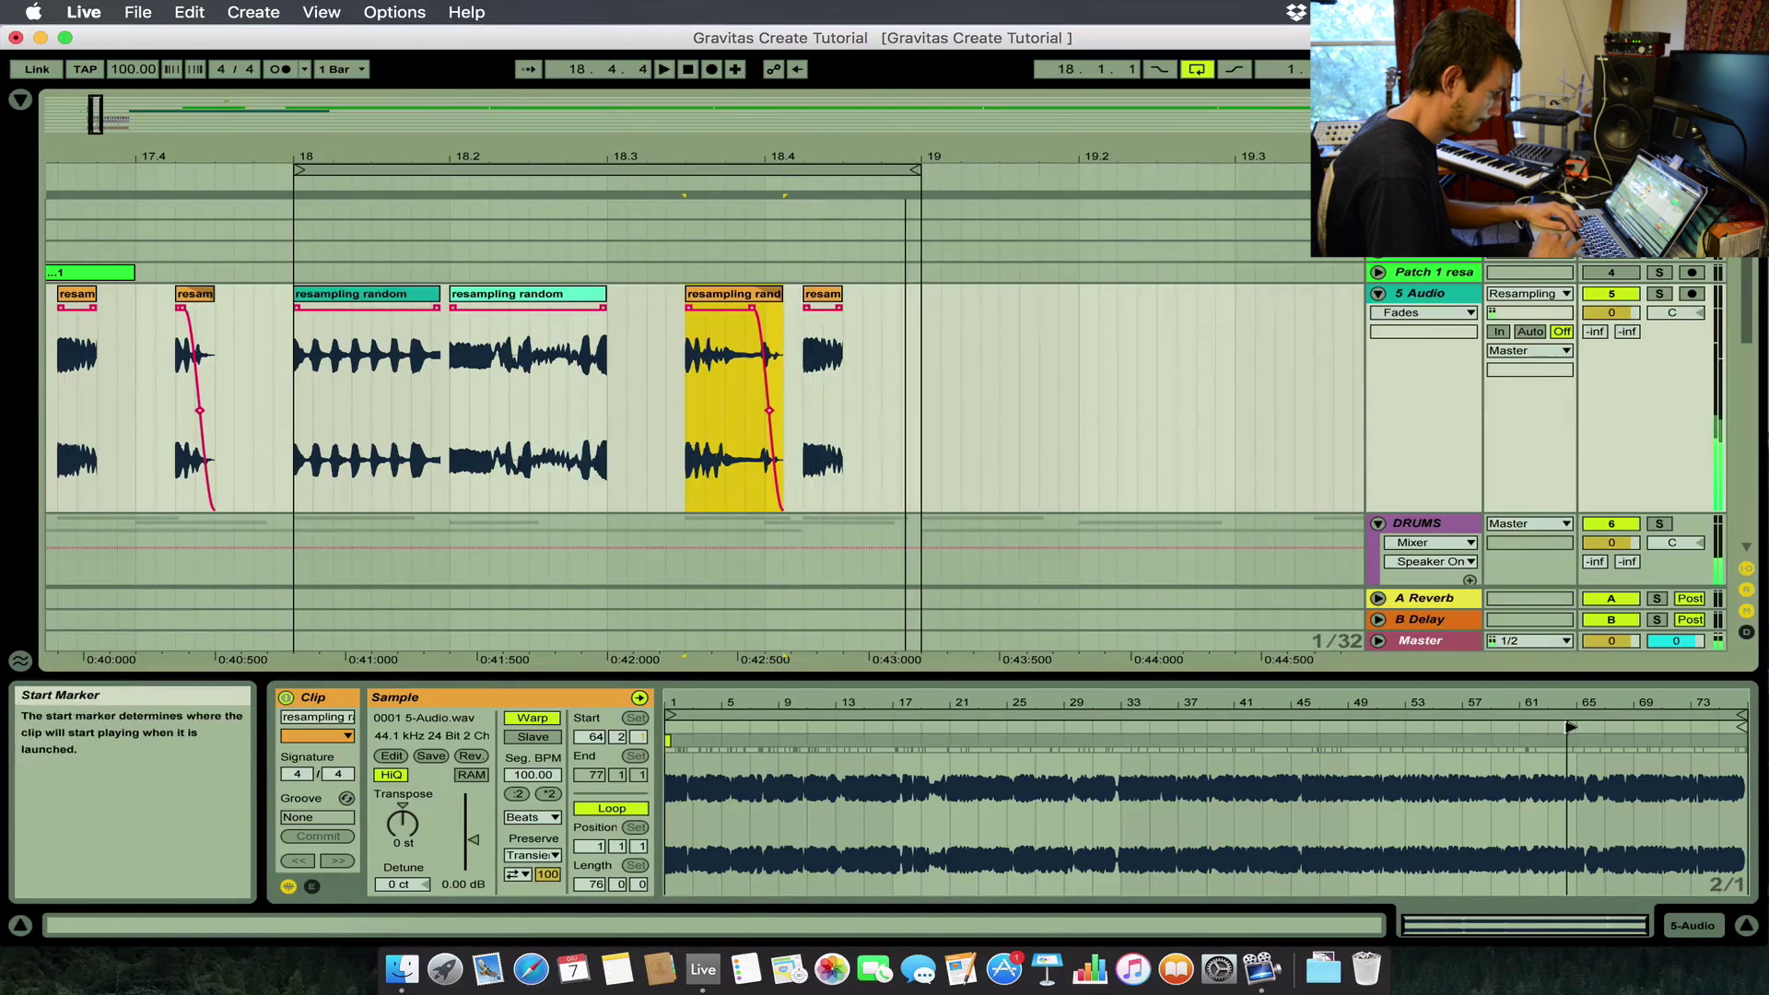
left_click_drag(1571, 727, 1416, 729)
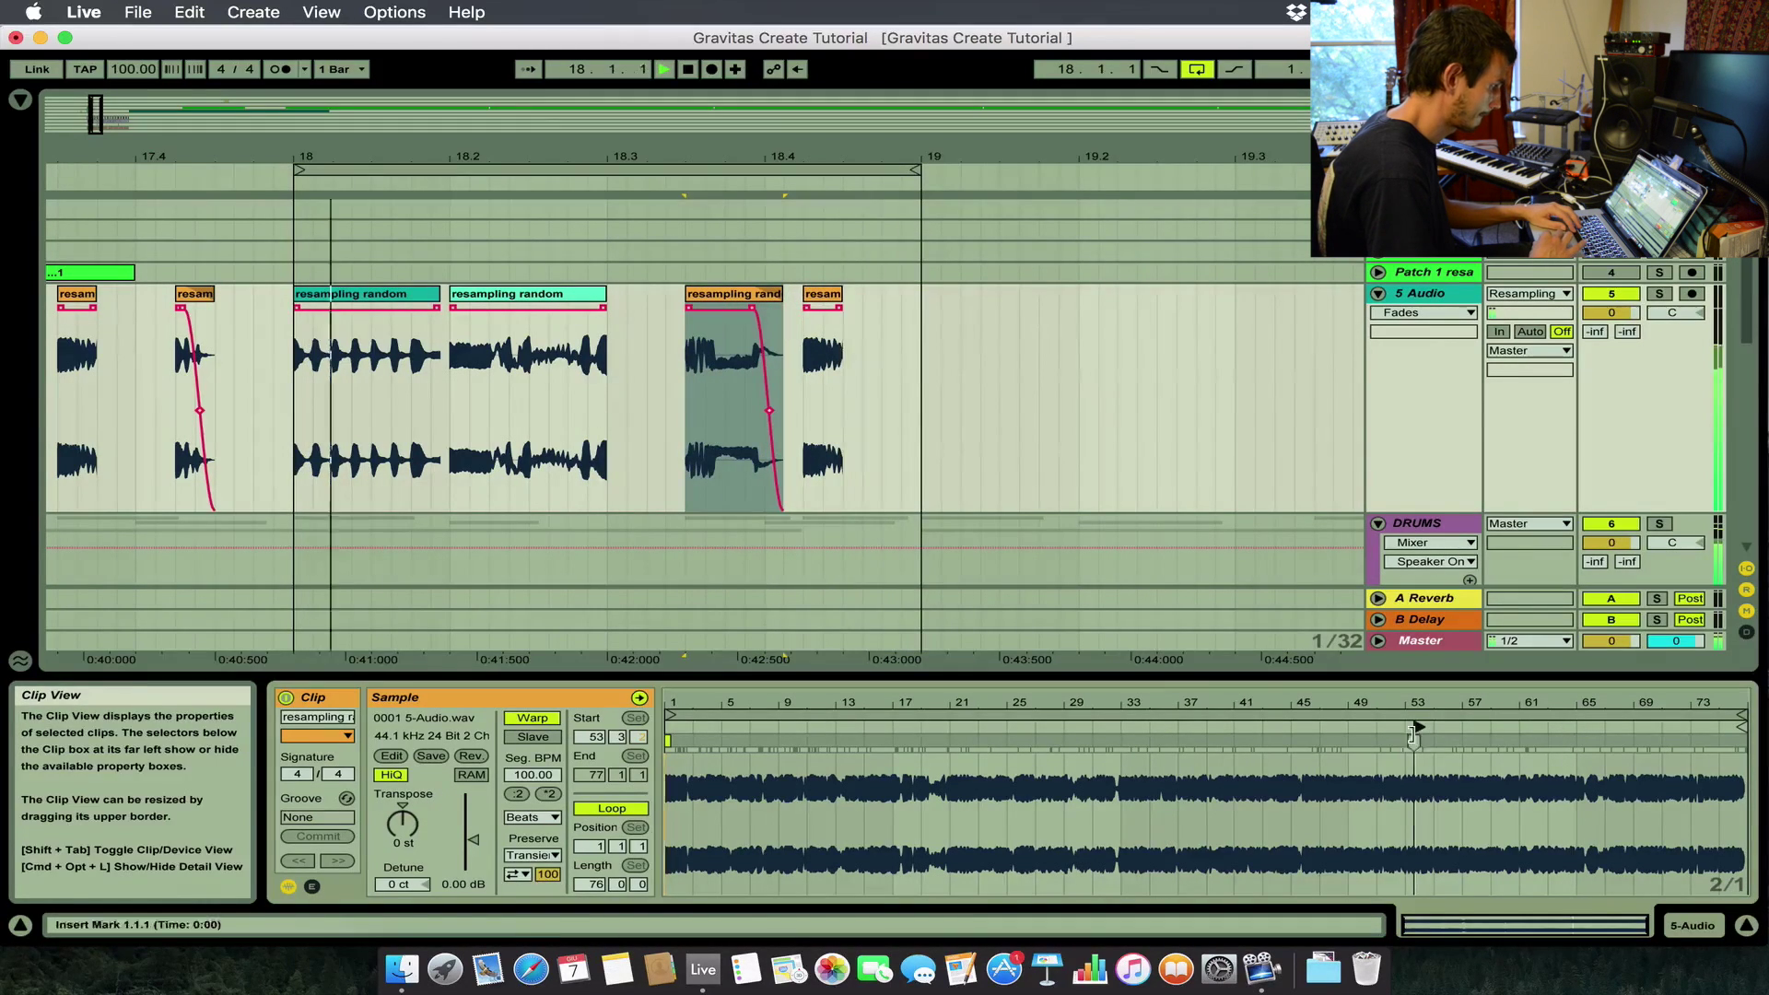
Loop bars 17 and 18 and play from 17.1.1.
left_click(887, 309)
key("minus")
key("minus")
key("space")
left_click_drag(890, 350, 561, 324)
left_click(582, 355)
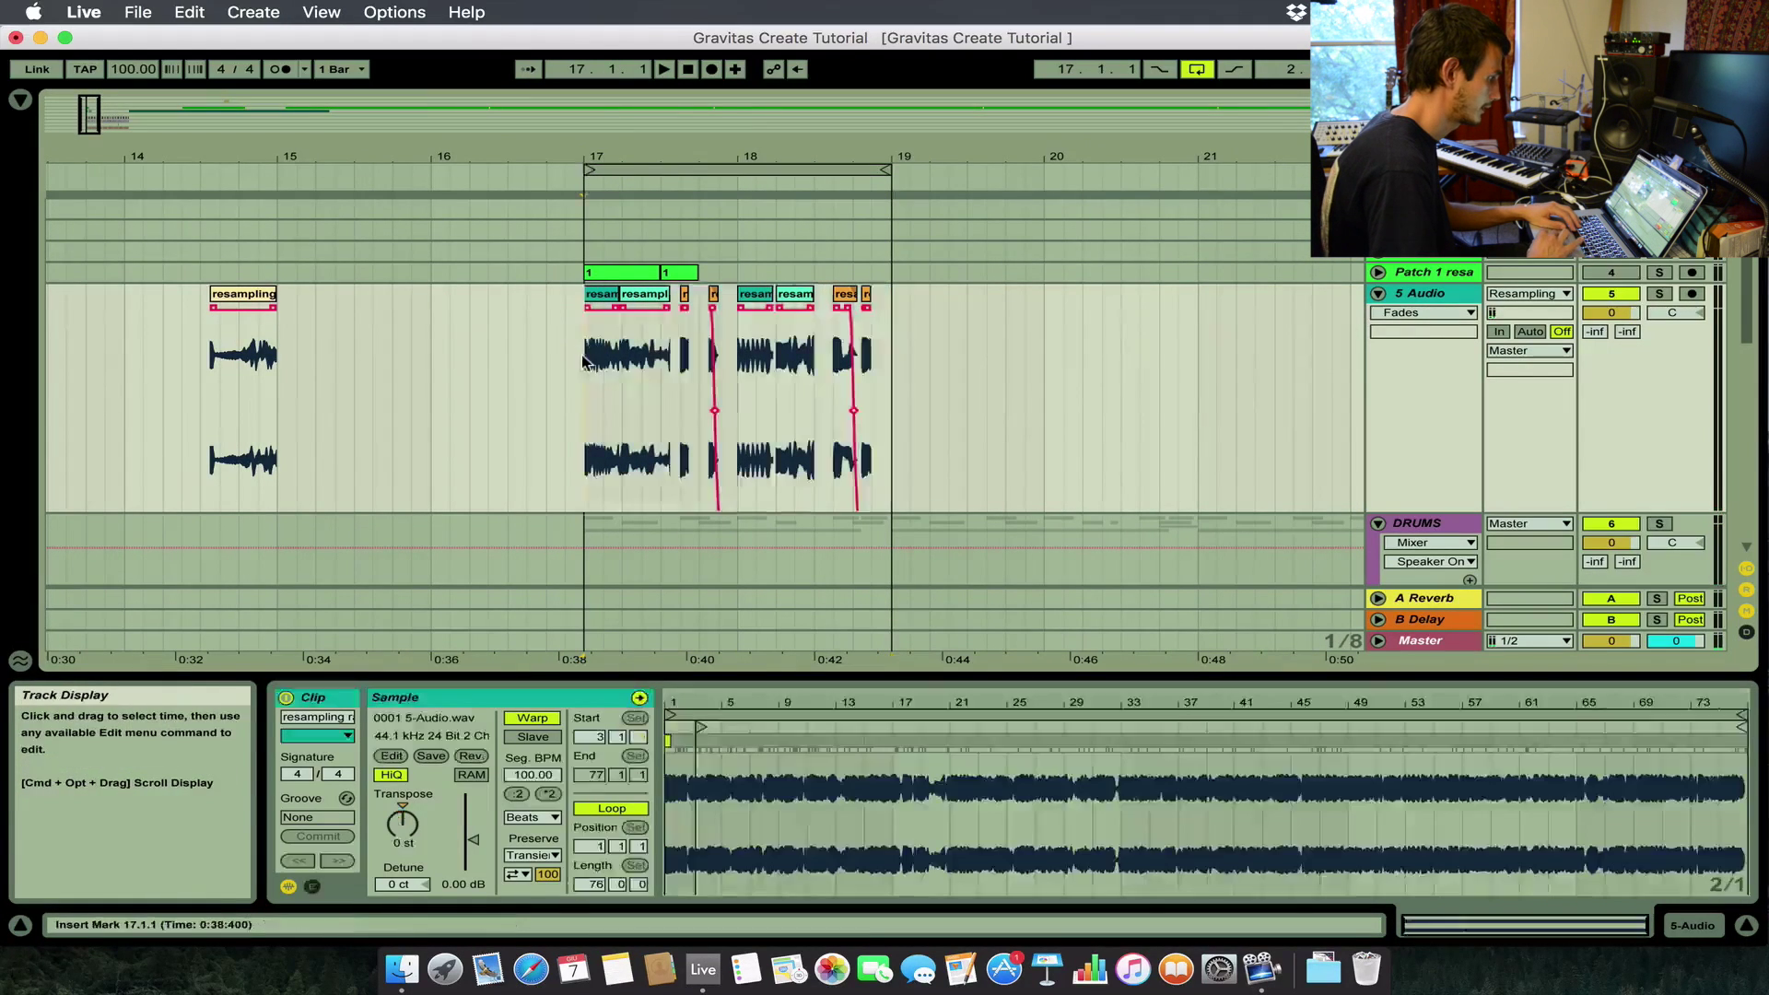
key("space")
Extend the loop to four bars, from 17.1.1 to 21.1.1.
key("minus")
key("minus")
left_click_drag(699, 169, 822, 169)
scroll(781, 294, "down", 1)
key("plus")
key("plus")
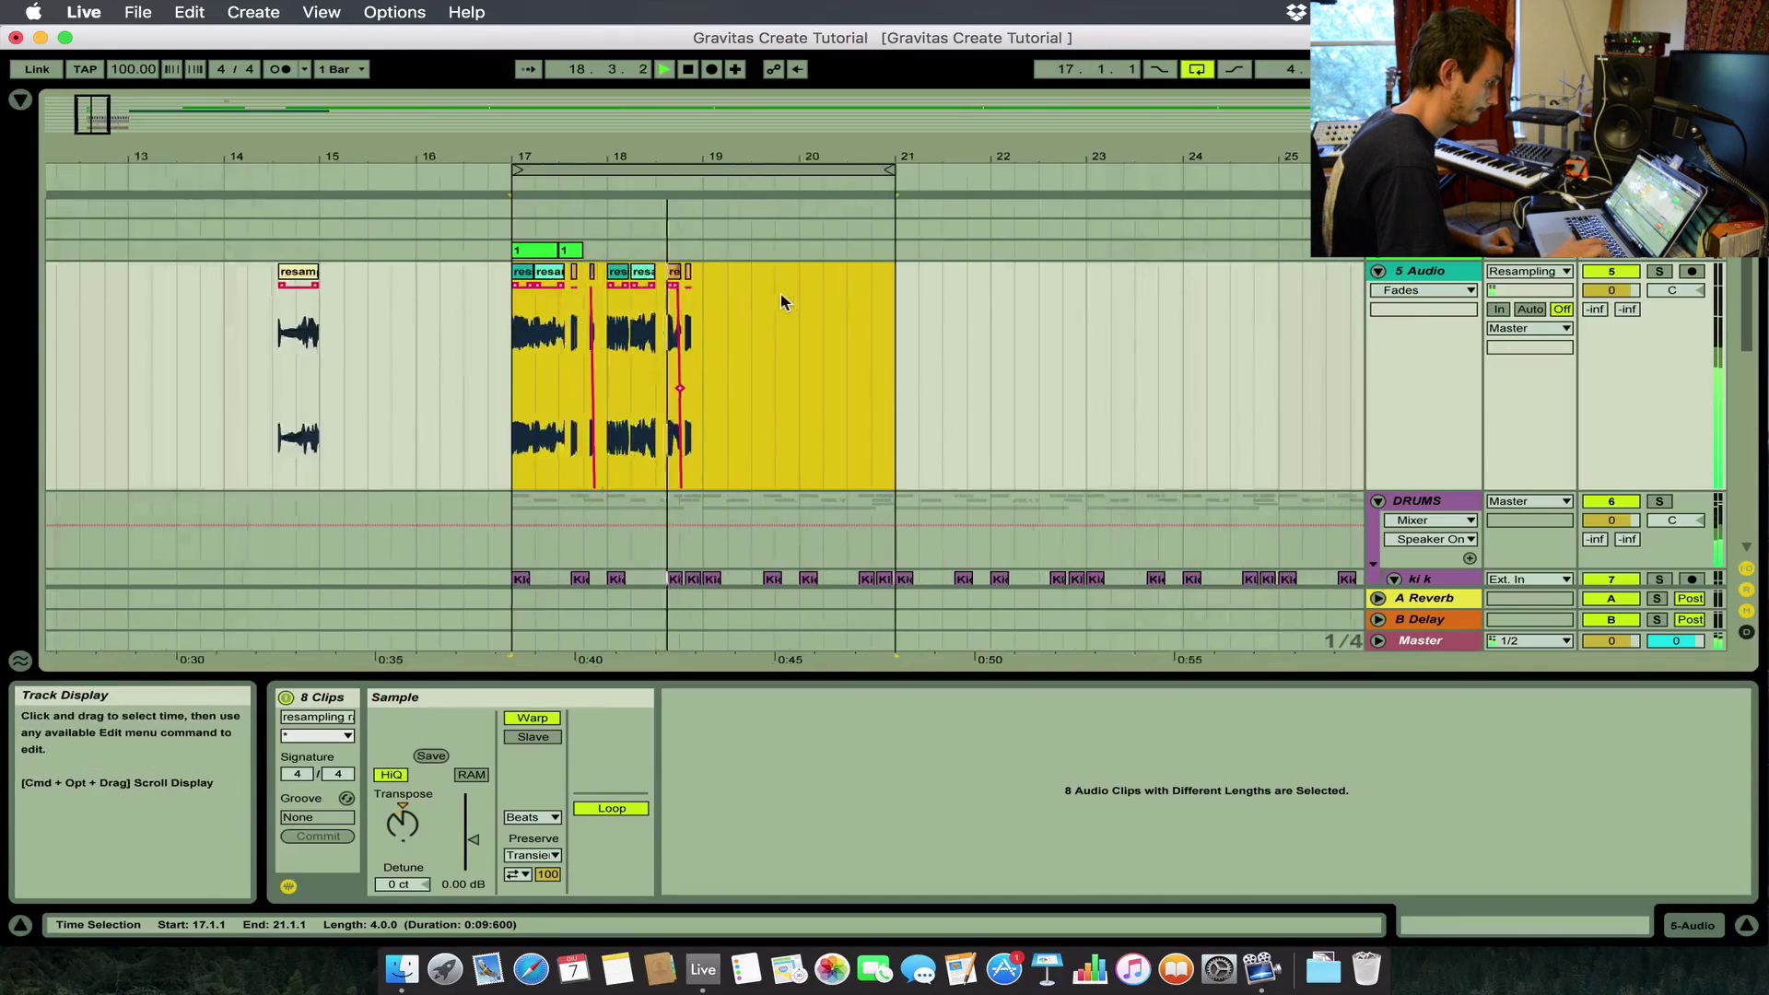
Duplicate bars 17 and 18 of the 5 Audio track into bars 19 and 20.
scroll(781, 295, "up", 1)
scroll(781, 296, "left", 1)
left_click_drag(731, 352, 414, 356)
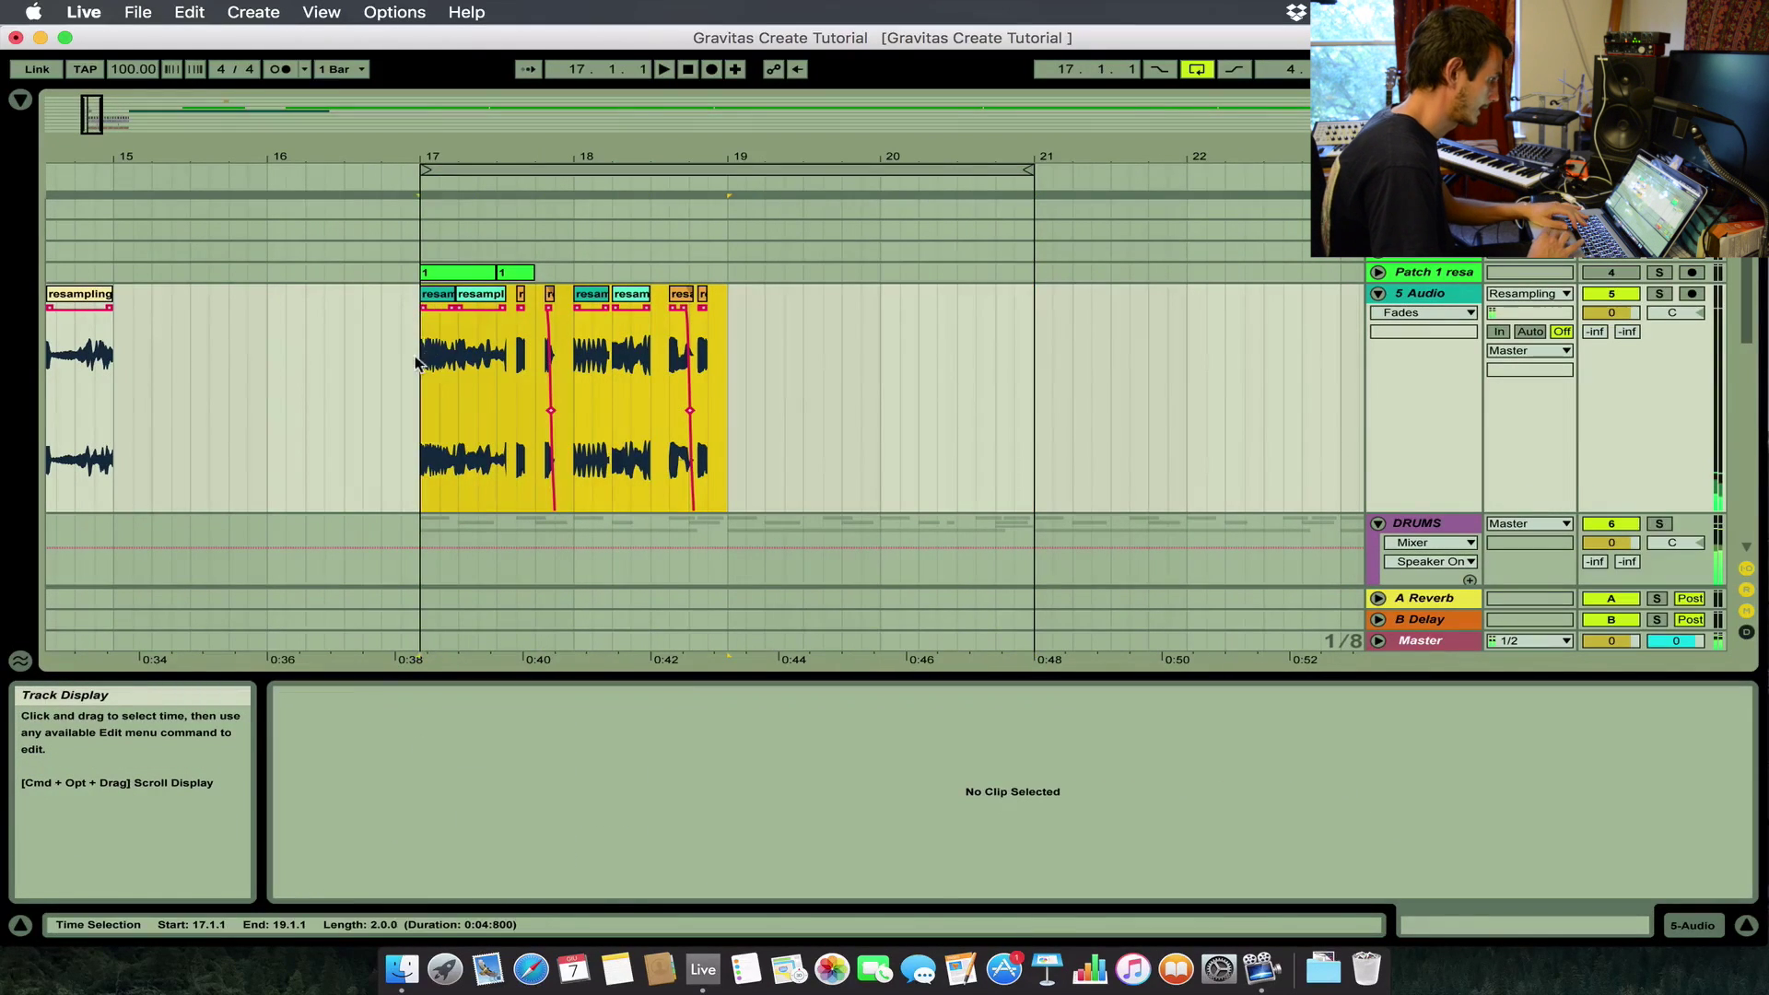
key("super+d")
Shift the sample starts of the first two slices in bar 19 to 25.1.1 and 37.1.1, and play from bar 19.
left_click(753, 296)
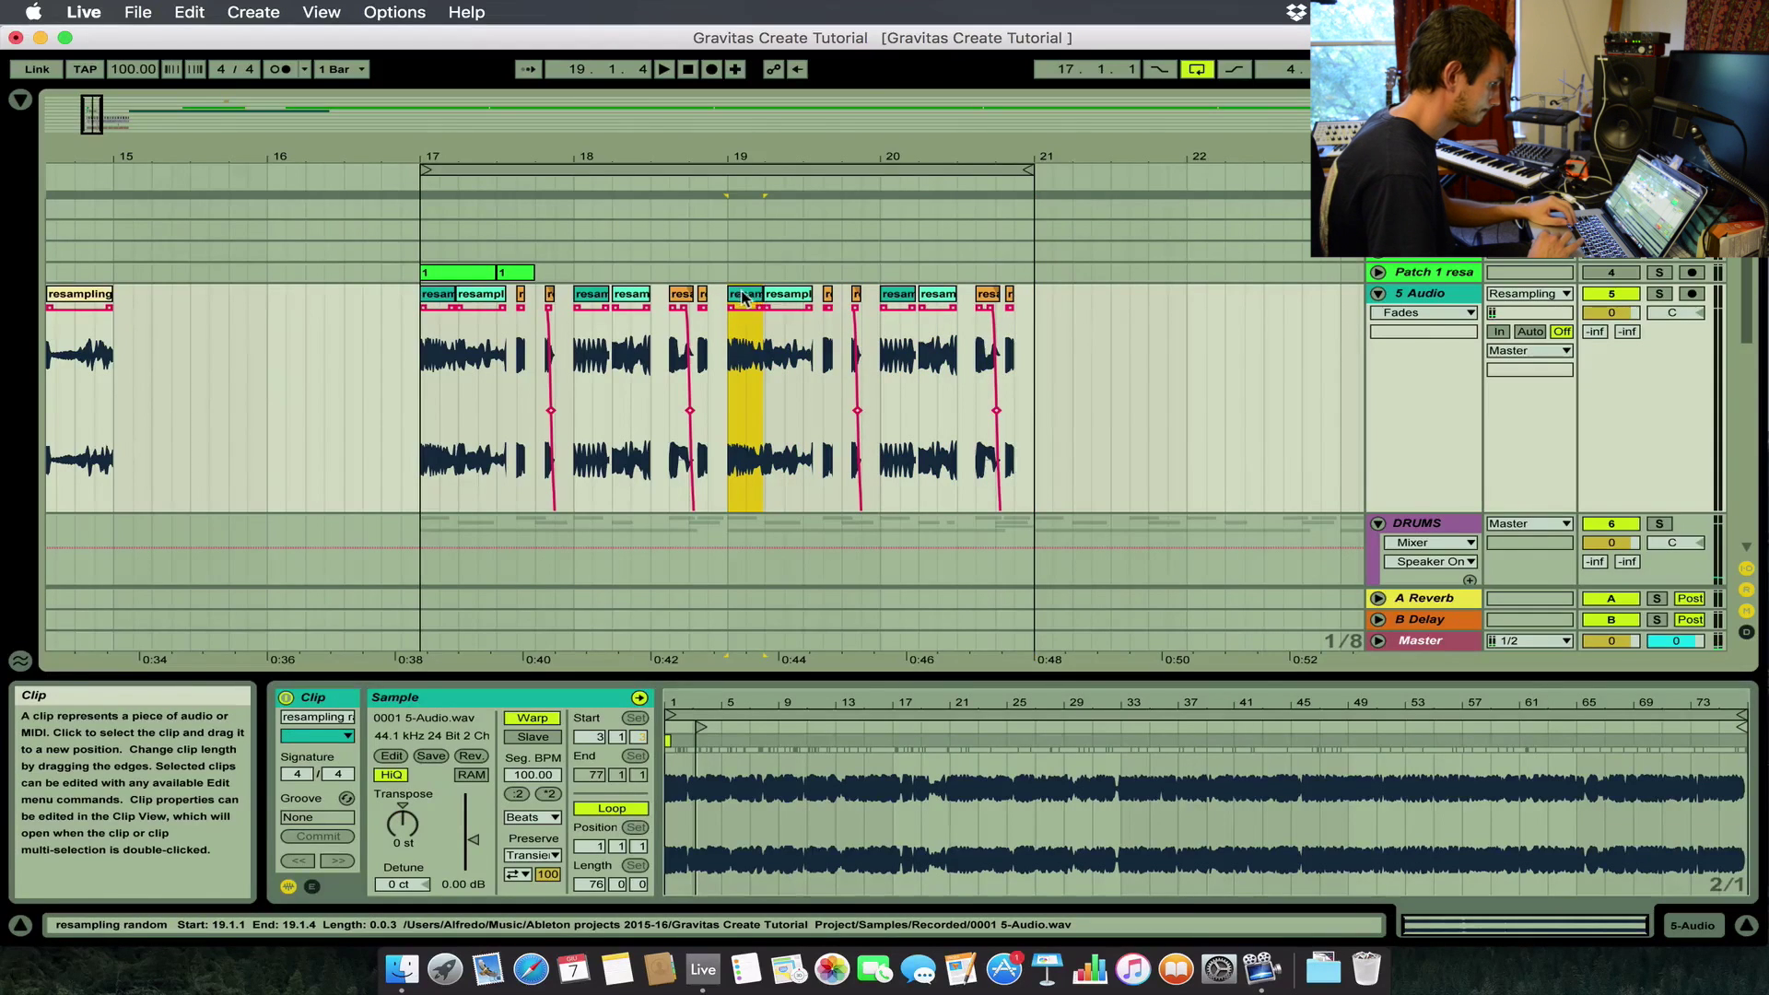
double_click(744, 297)
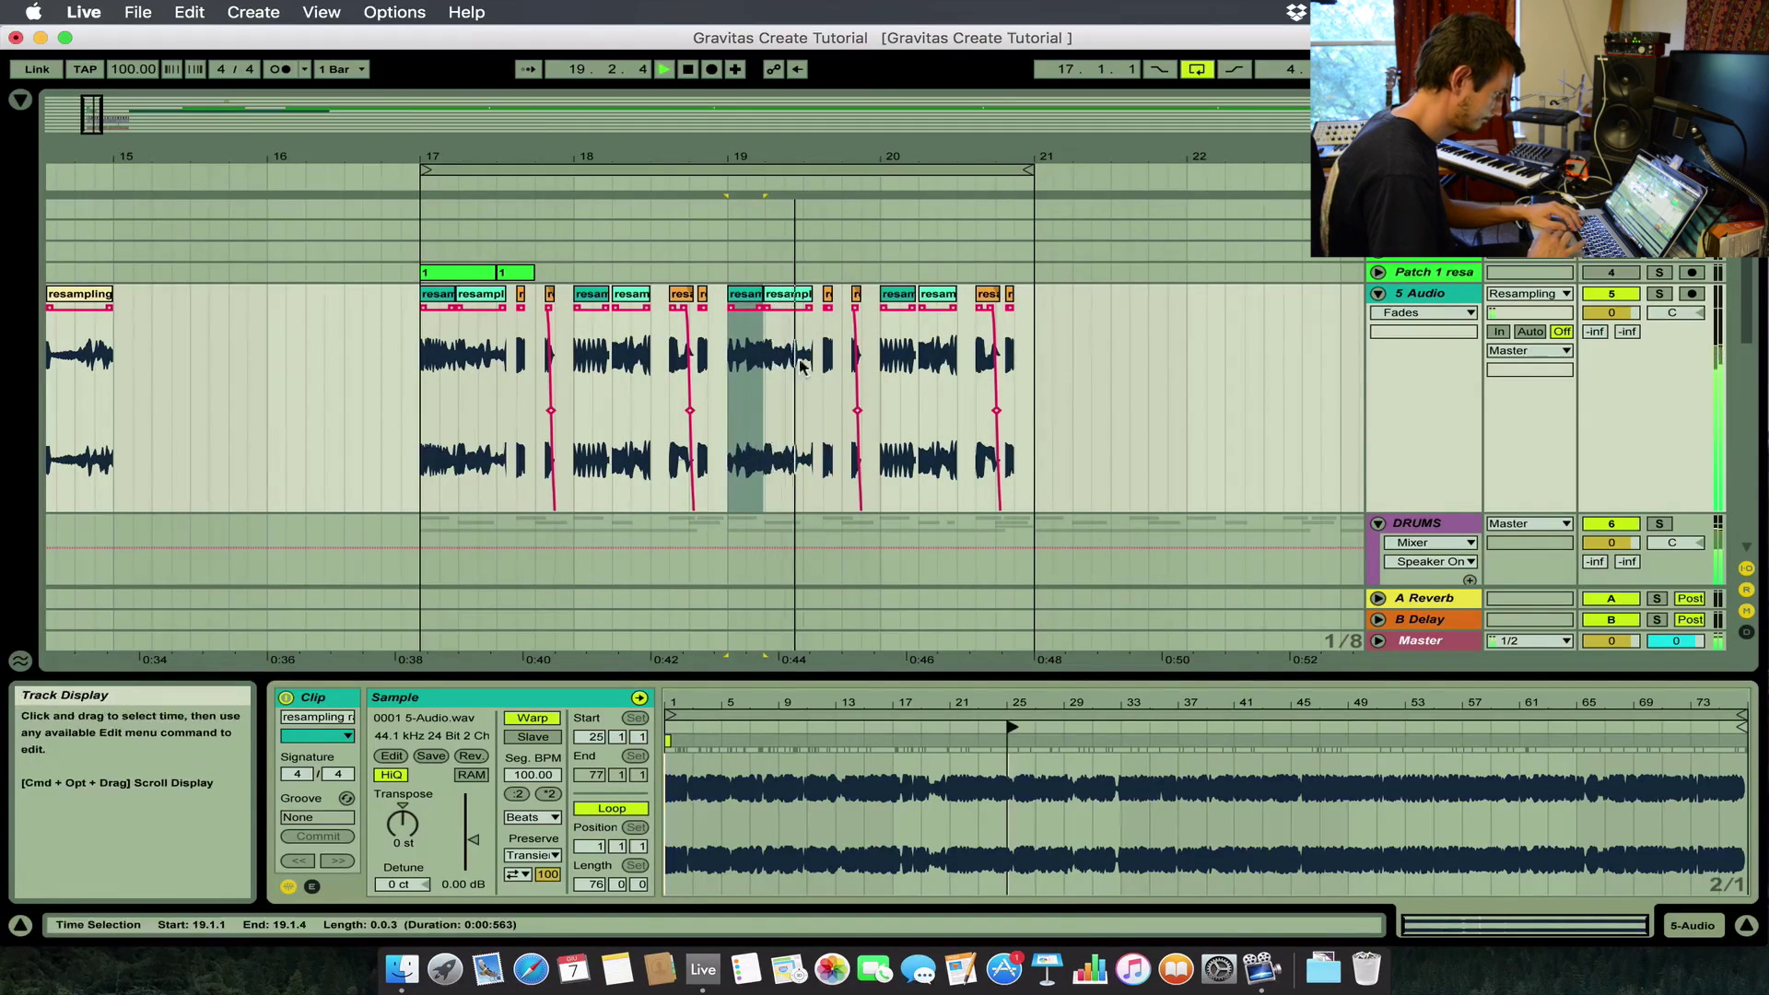
left_click(783, 294)
key("space")
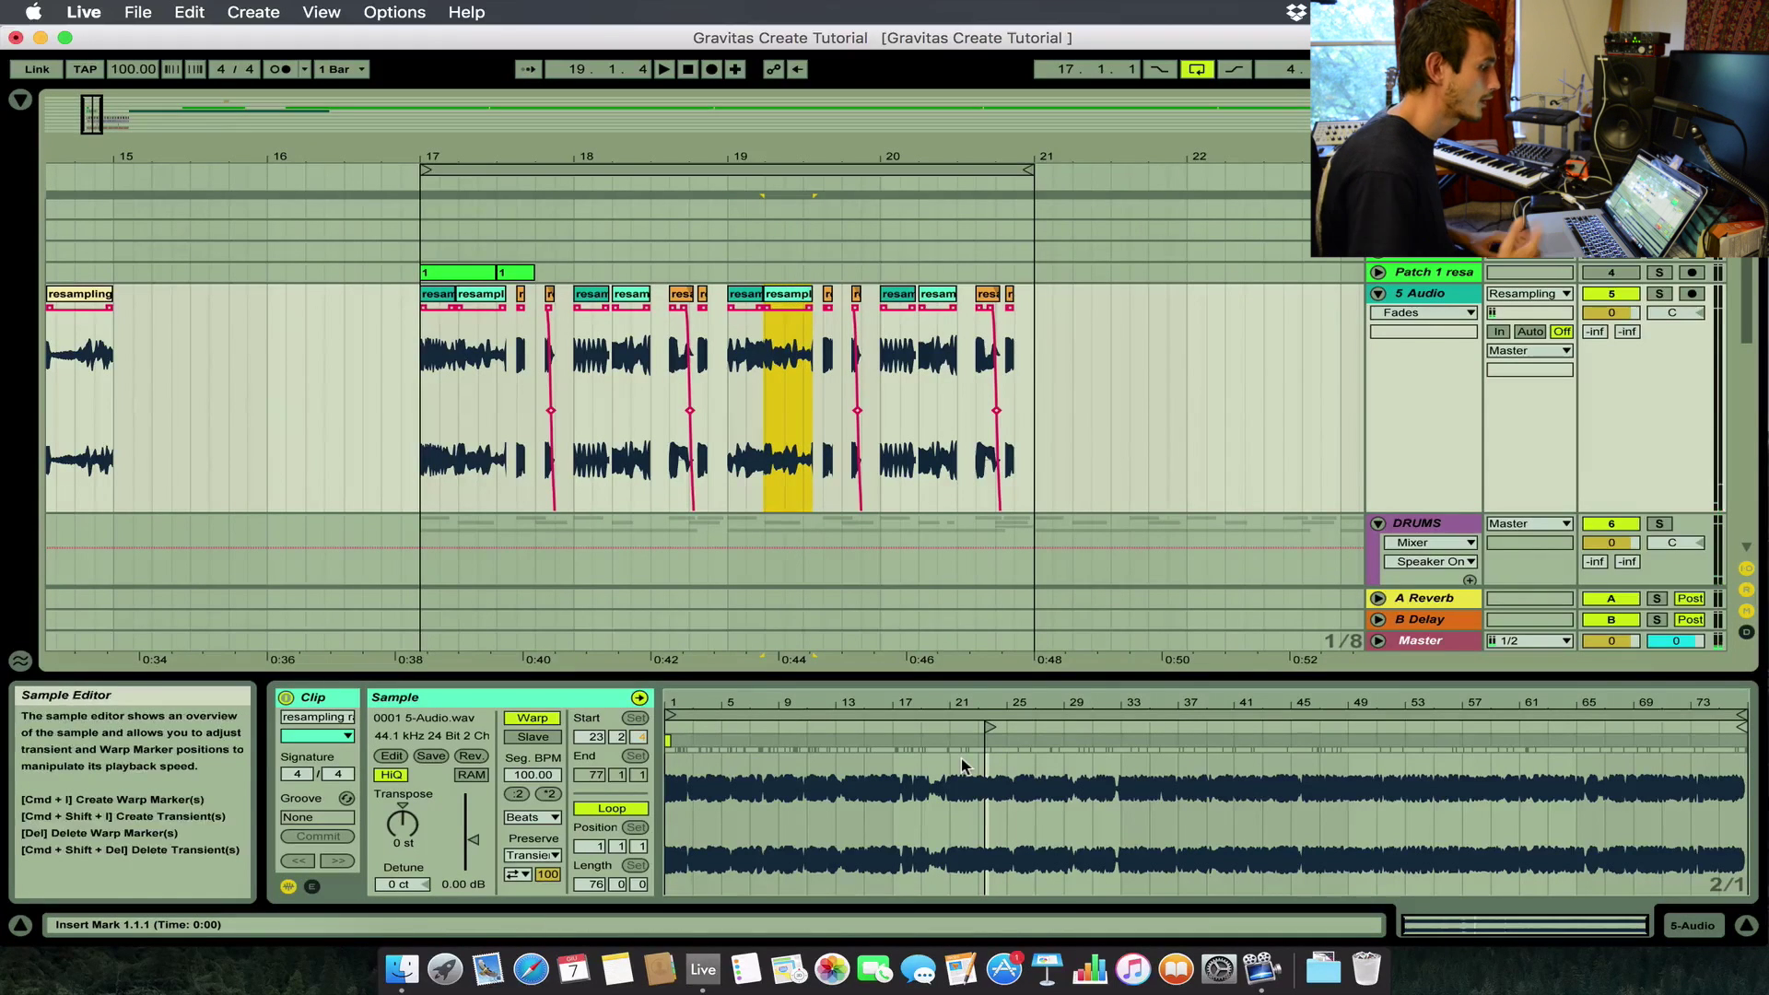
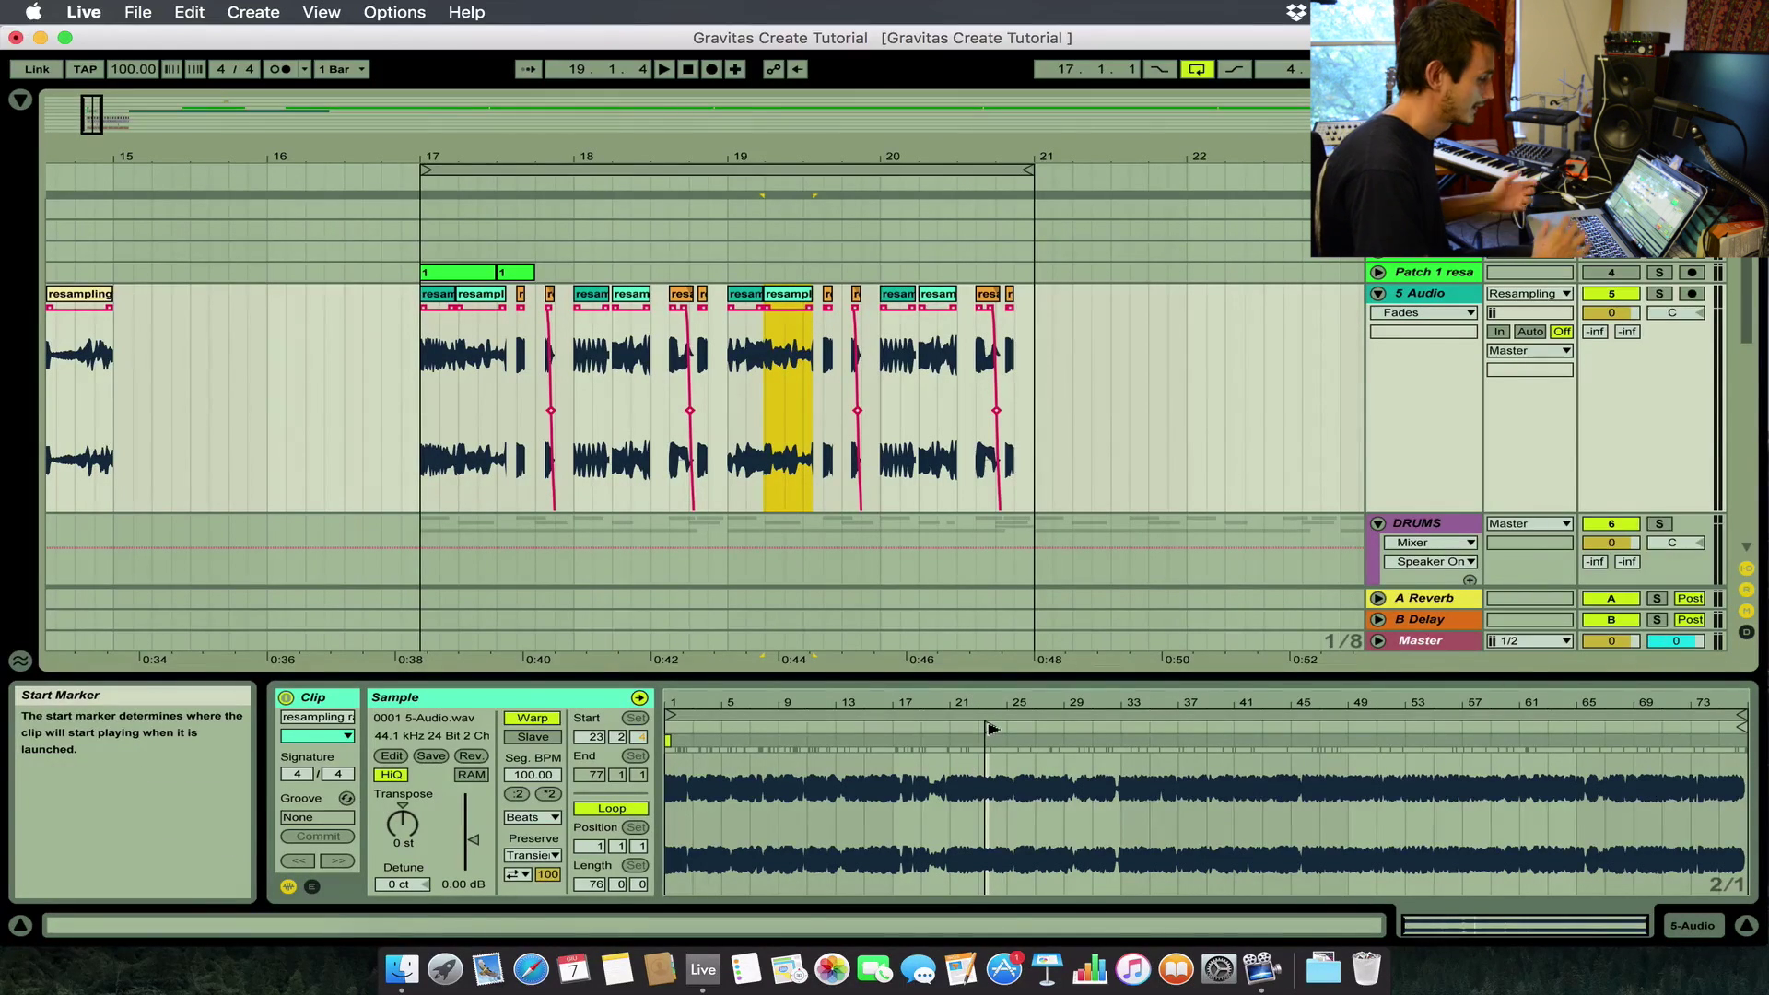
left_click_drag(991, 729, 1179, 740)
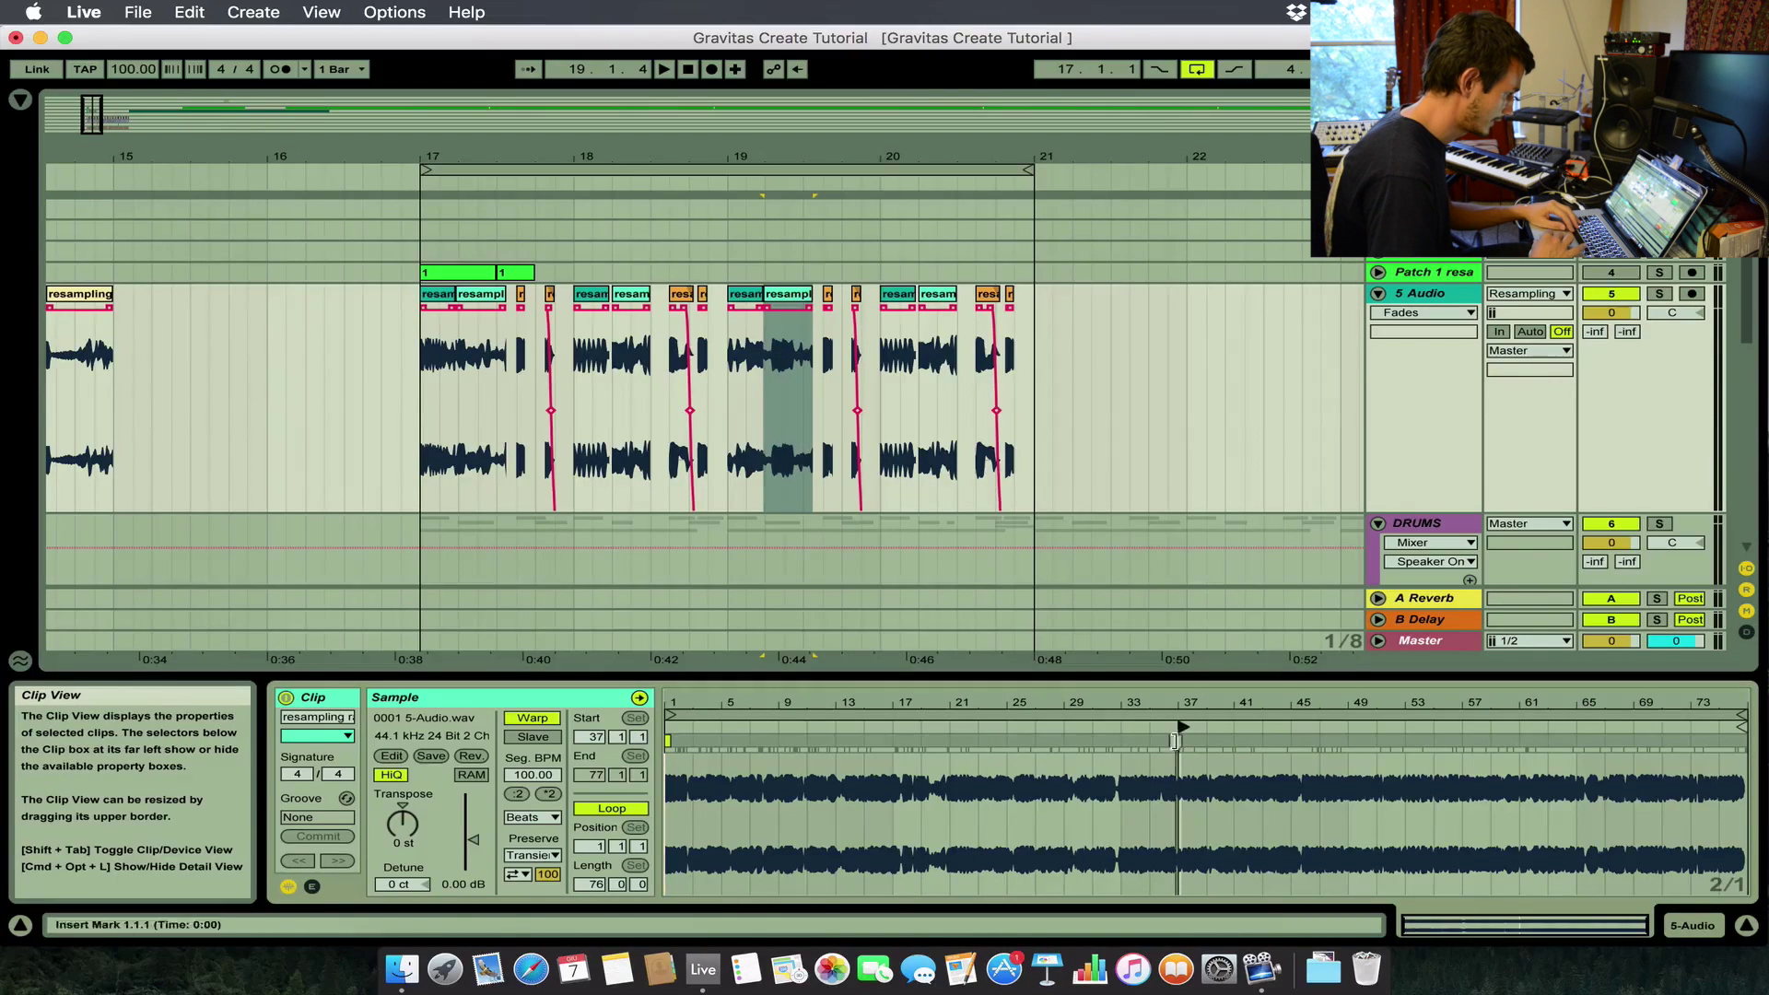
left_click(747, 295)
key("plus")
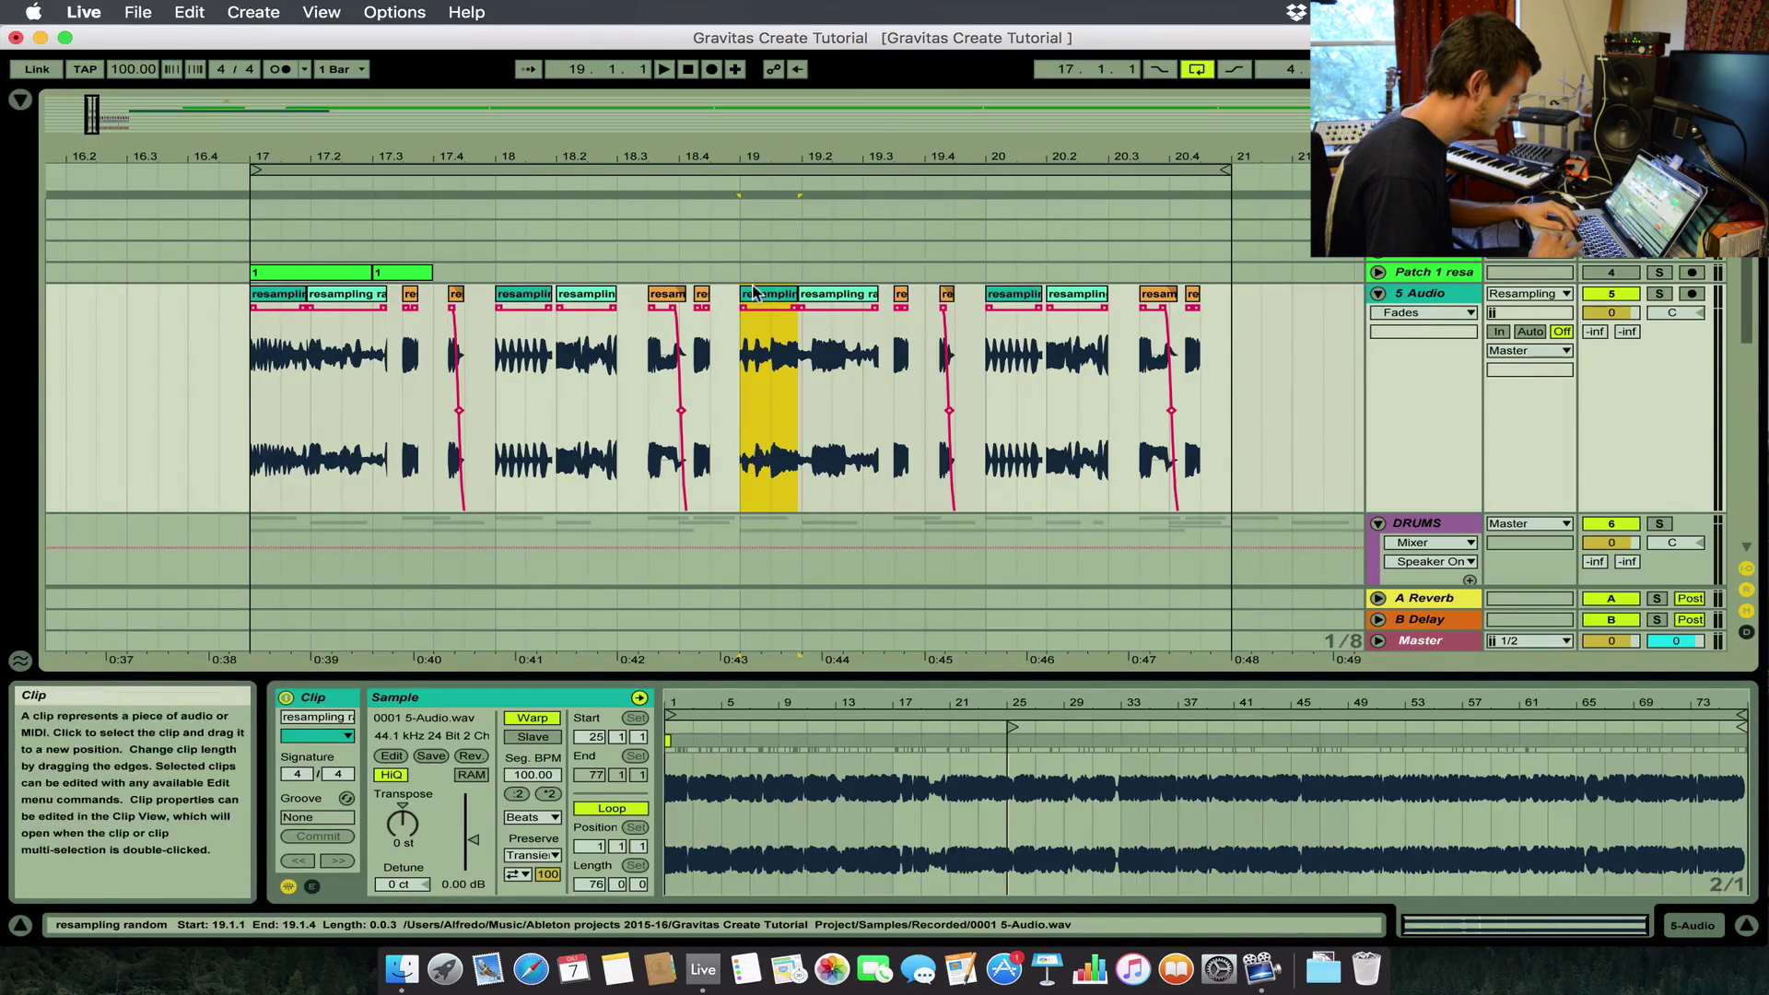
key("plus")
key("minus")
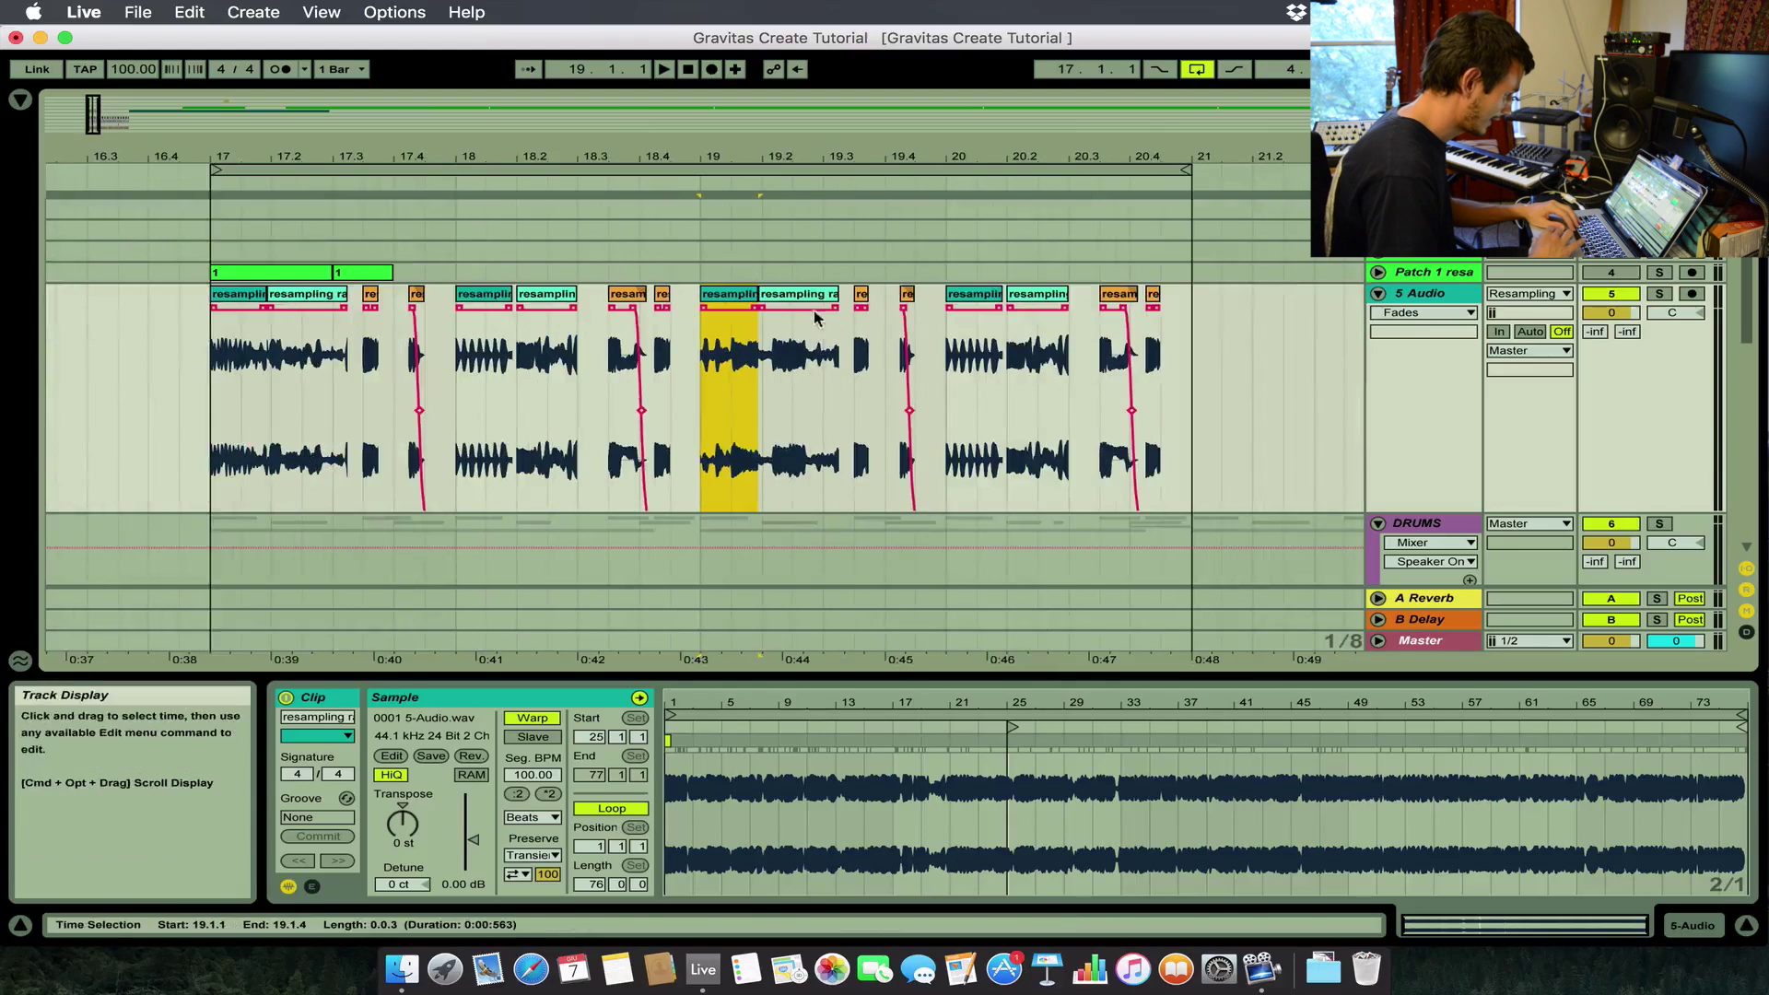
key("space")
key("space")
Delete about half a beat after 19.2.1 from the second slice in bar 19 and move the remainder back to 19.2.1.
left_click_drag(758, 405, 836, 405)
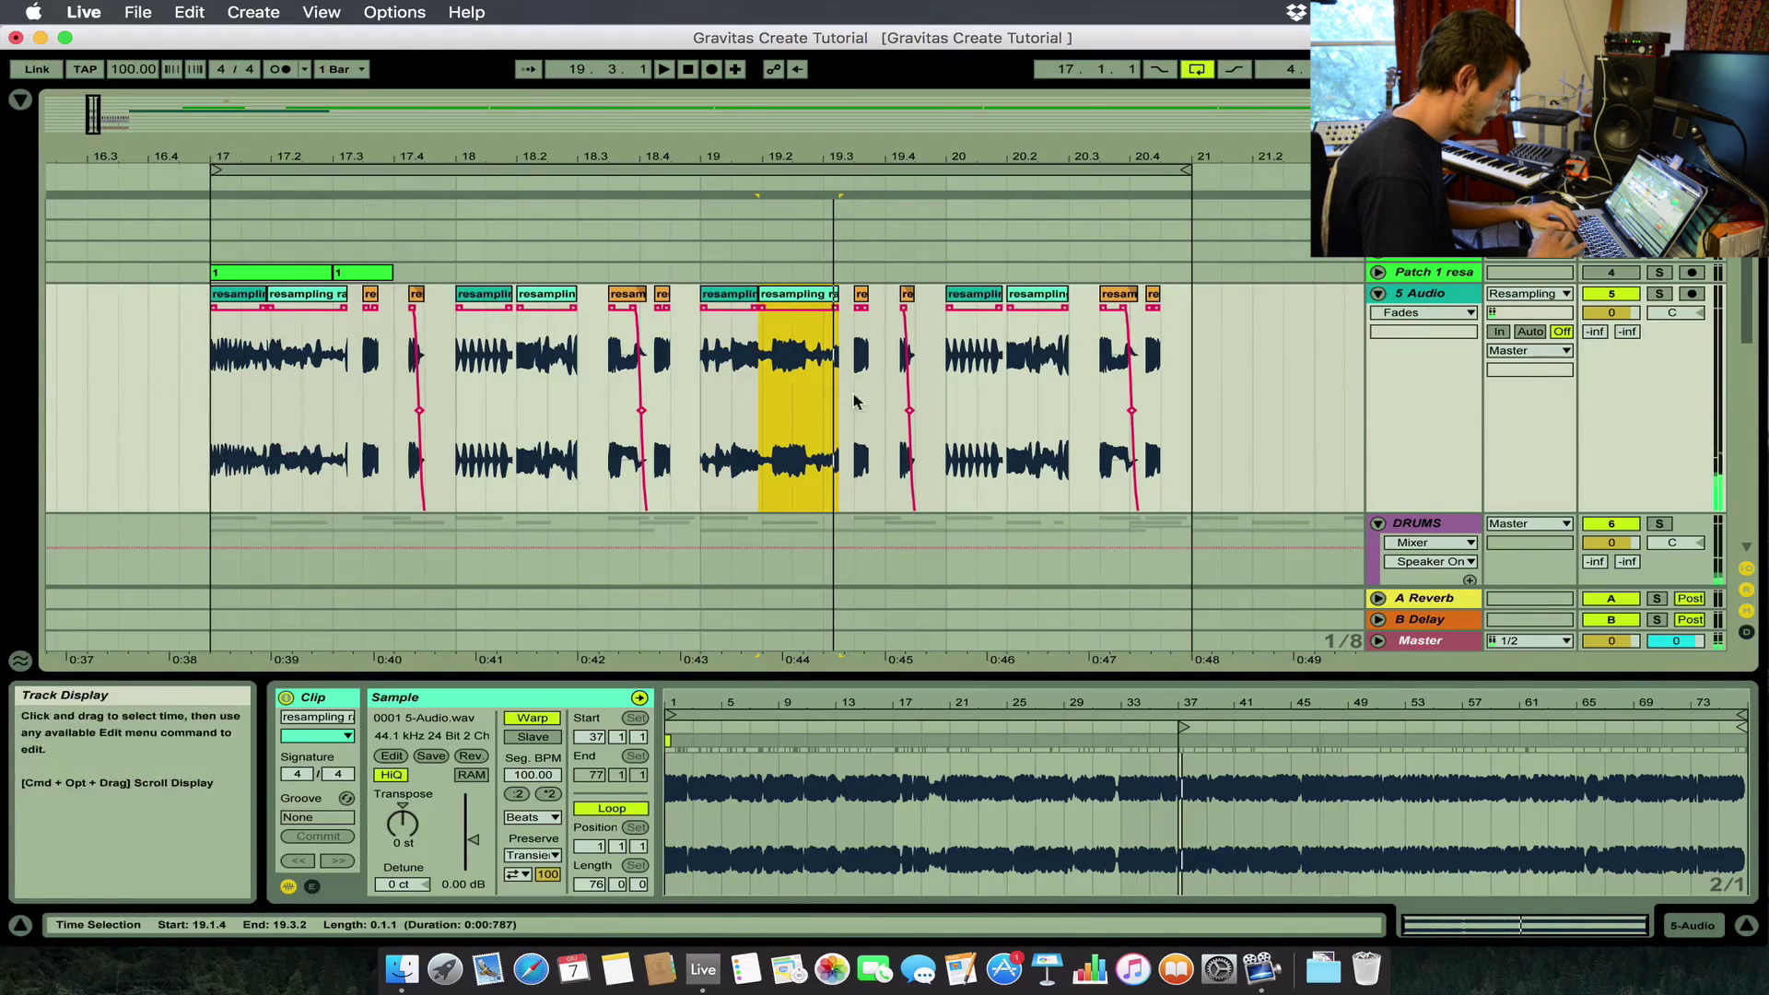
key("plus")
left_click(856, 344)
left_click_drag(856, 344, 926, 354)
key("Delete")
left_click_drag(971, 295, 900, 304)
left_click(832, 295)
key("space")
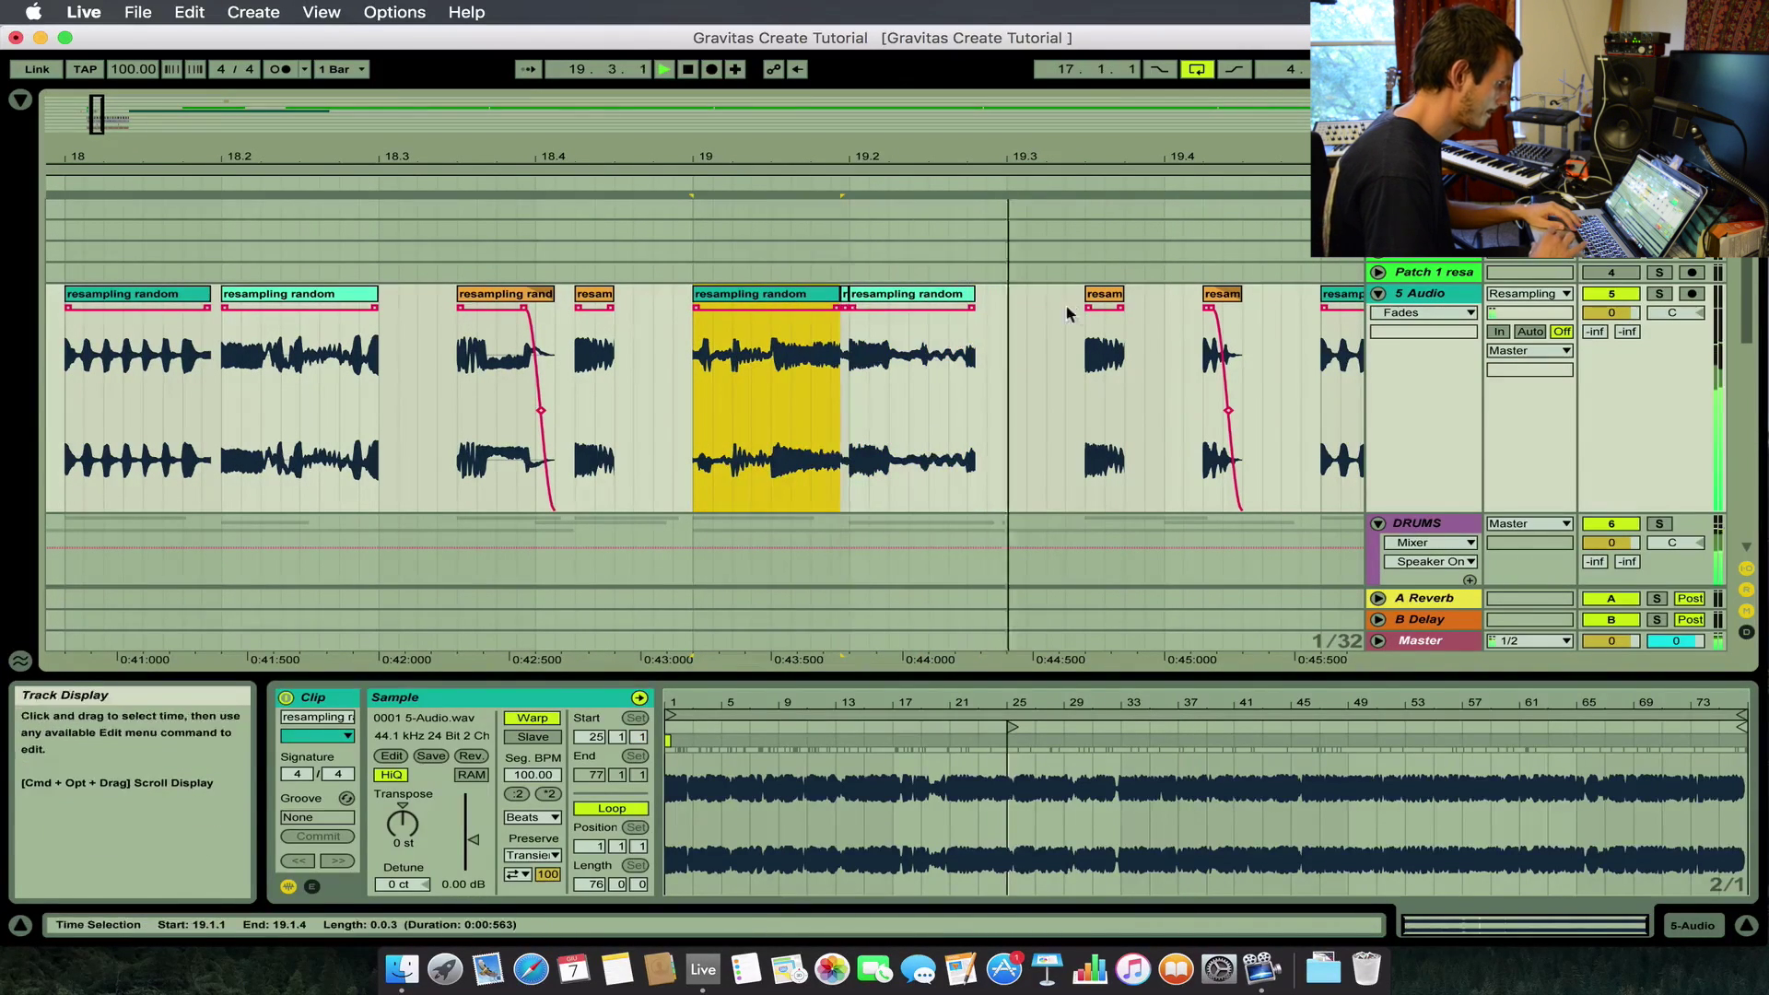
key("space")
Copy the slice at 19.2.1 to 19.2.4 and play from bar 19.
left_click_drag(905, 296, 1019, 302)
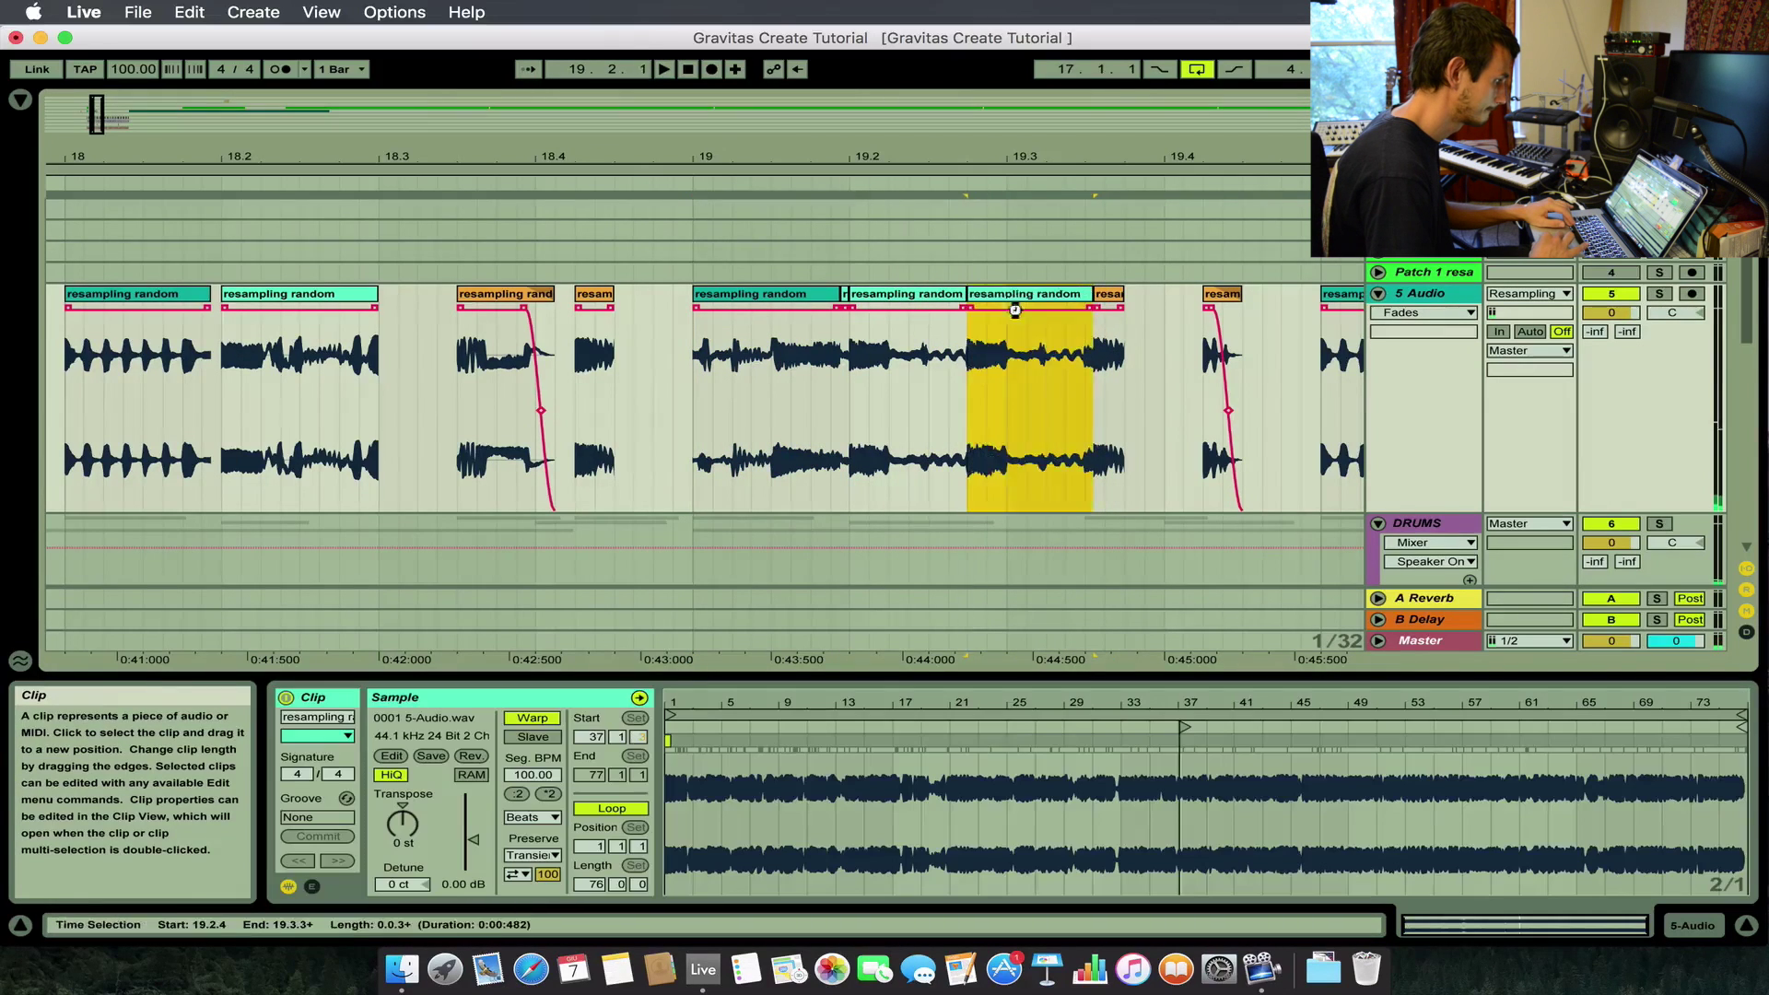
left_click(766, 294)
key("space")
left_click(766, 294)
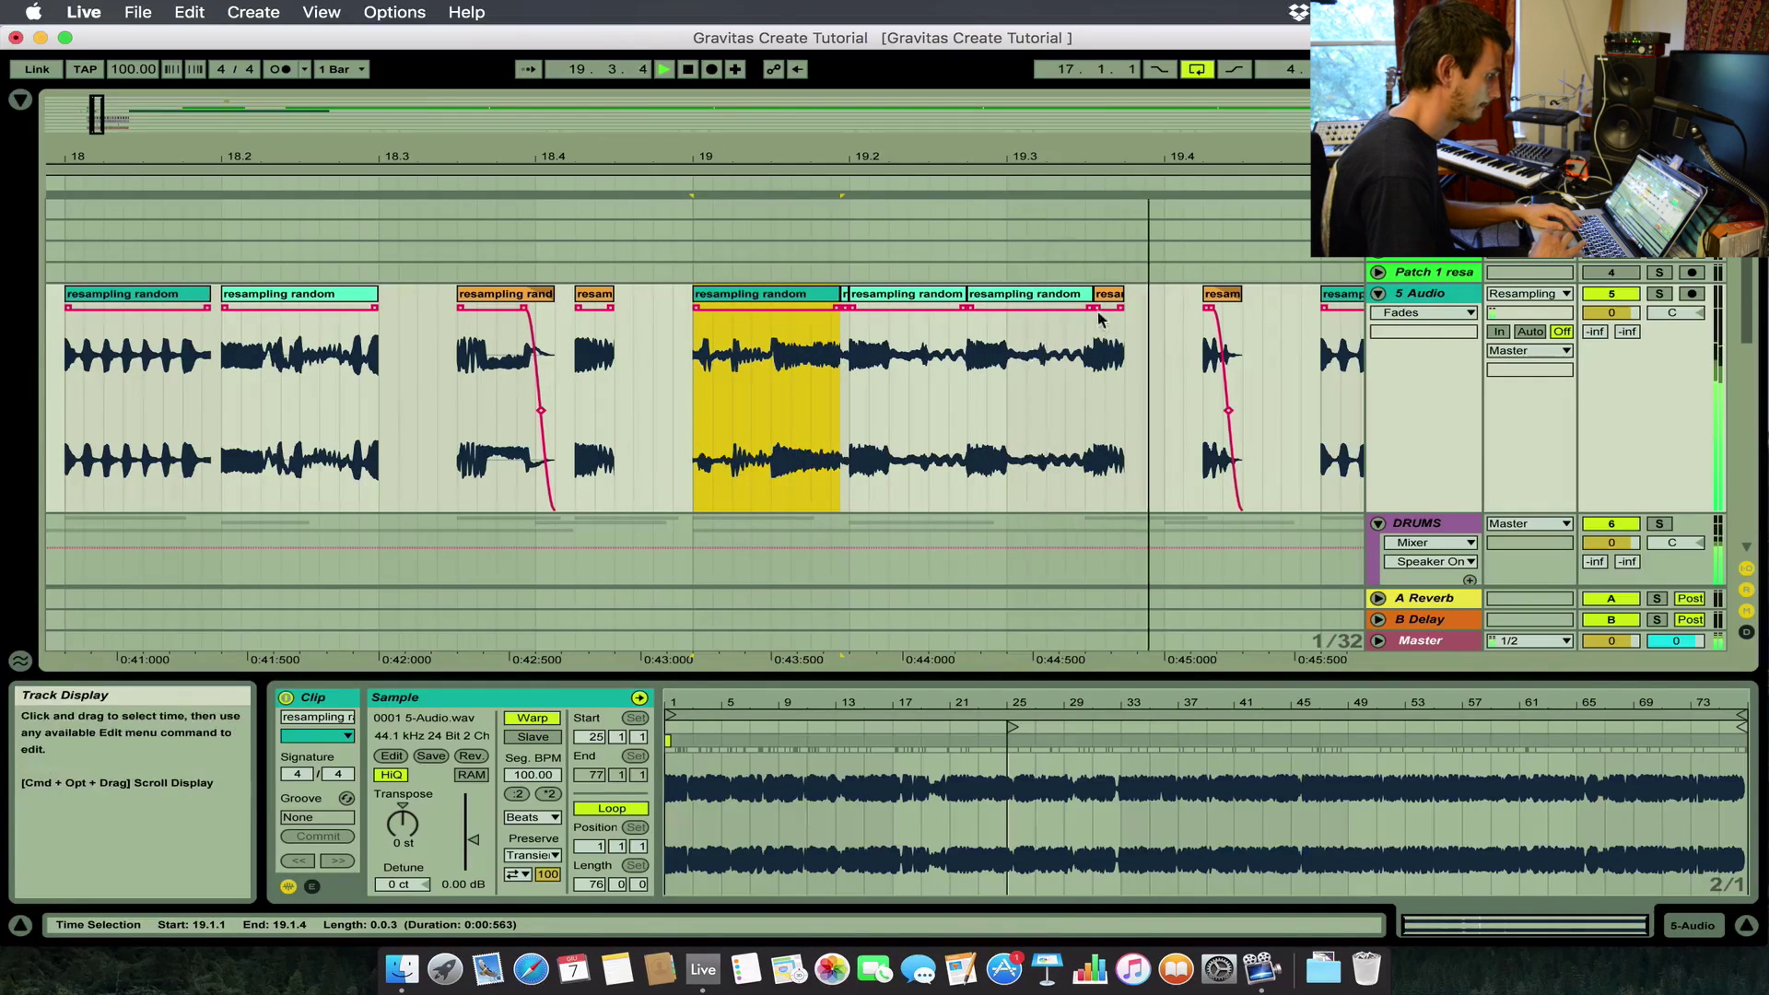
Extend the faded orange slice at 19.4.2 to end at 20.1.1.
left_click(1112, 296)
key("minus")
key("minus")
key("space")
left_click(907, 294)
key("minus")
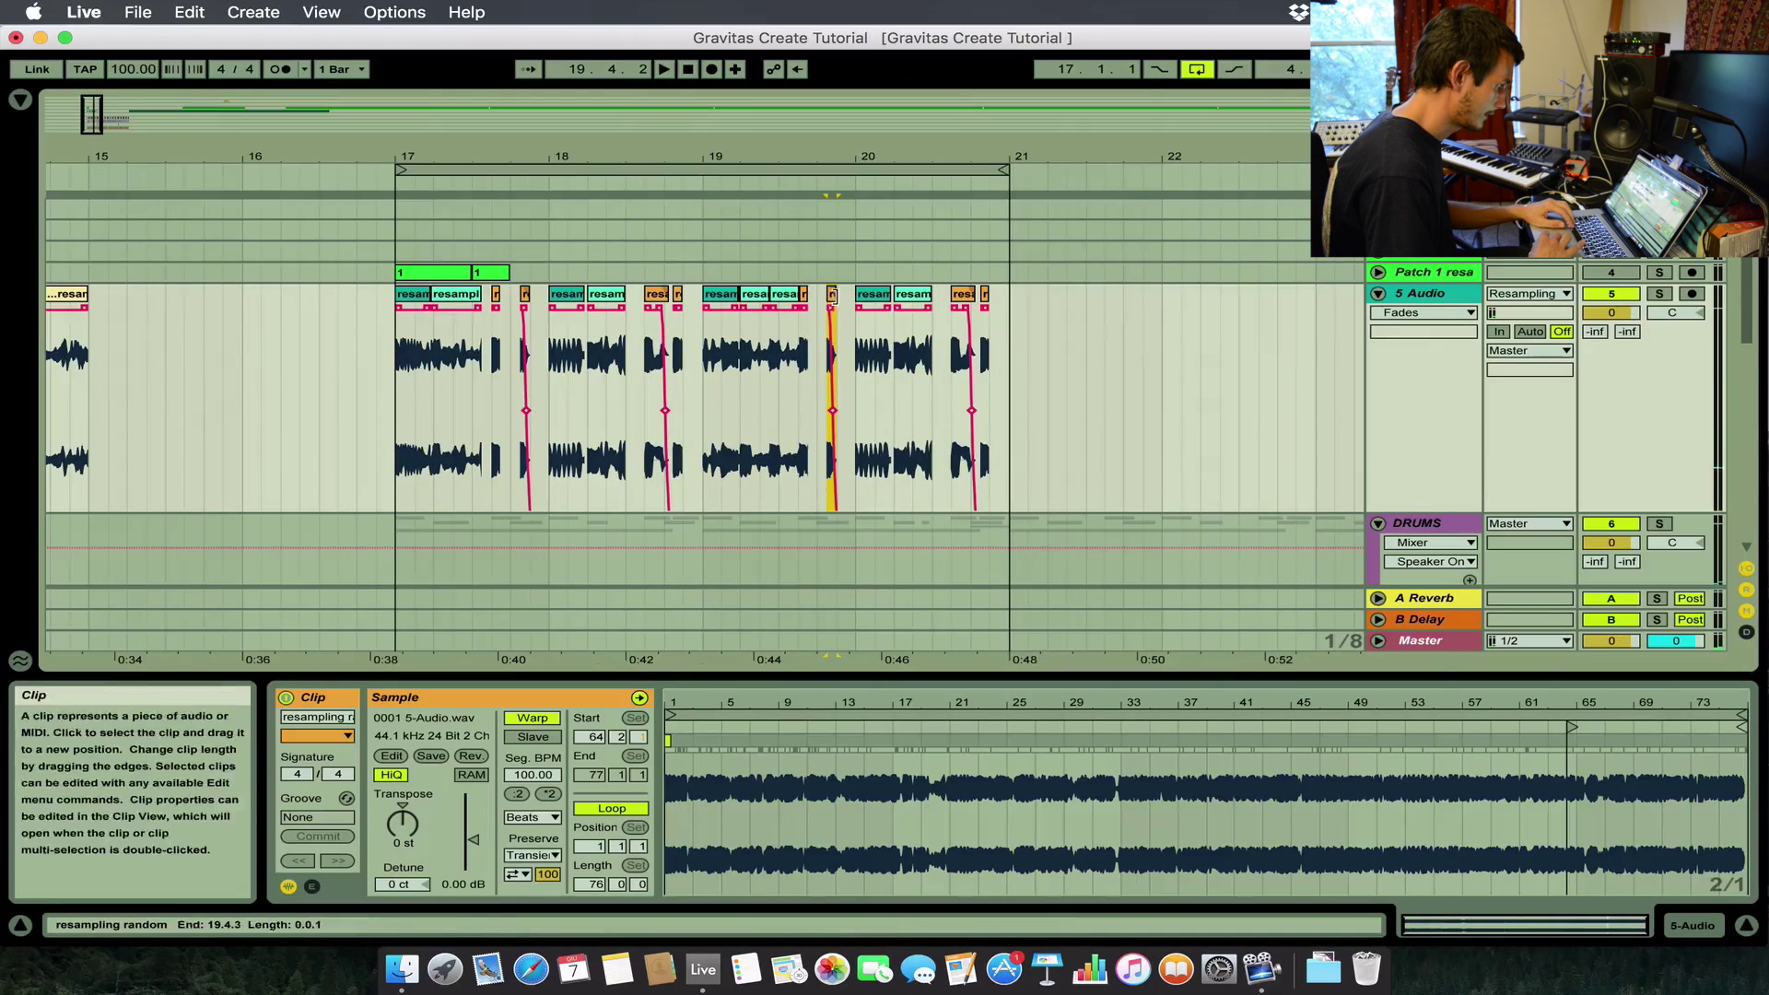
left_click_drag(836, 324, 853, 324)
key("plus")
key("plus")
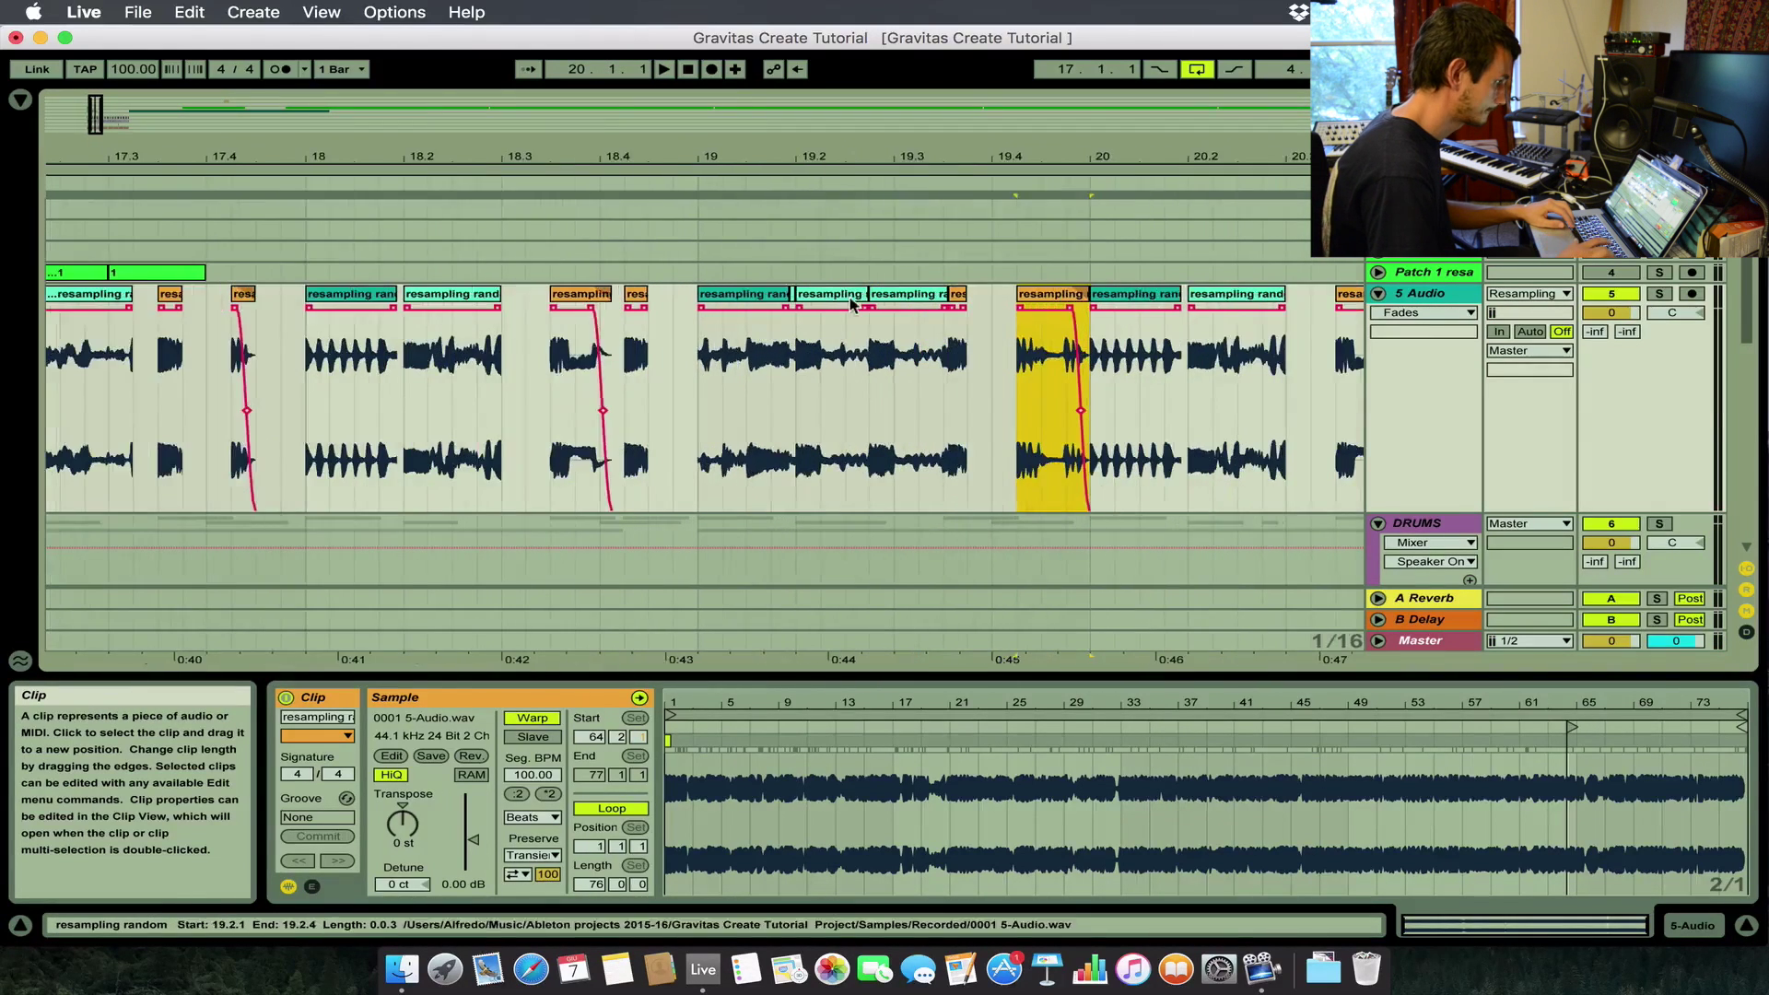
Shift the sample start of the orange slice at 19.4.2 to an earlier point in the recording and audition it.
left_click_drag(1572, 728, 1147, 746)
key("space")
key("space")
key("space")
key("space")
key("space")
key("space")
Shift the sample start of the slice at 20.1.1 to about 16.4 in the recording and audition it.
scroll(1004, 386, "right", 5)
left_click(937, 296)
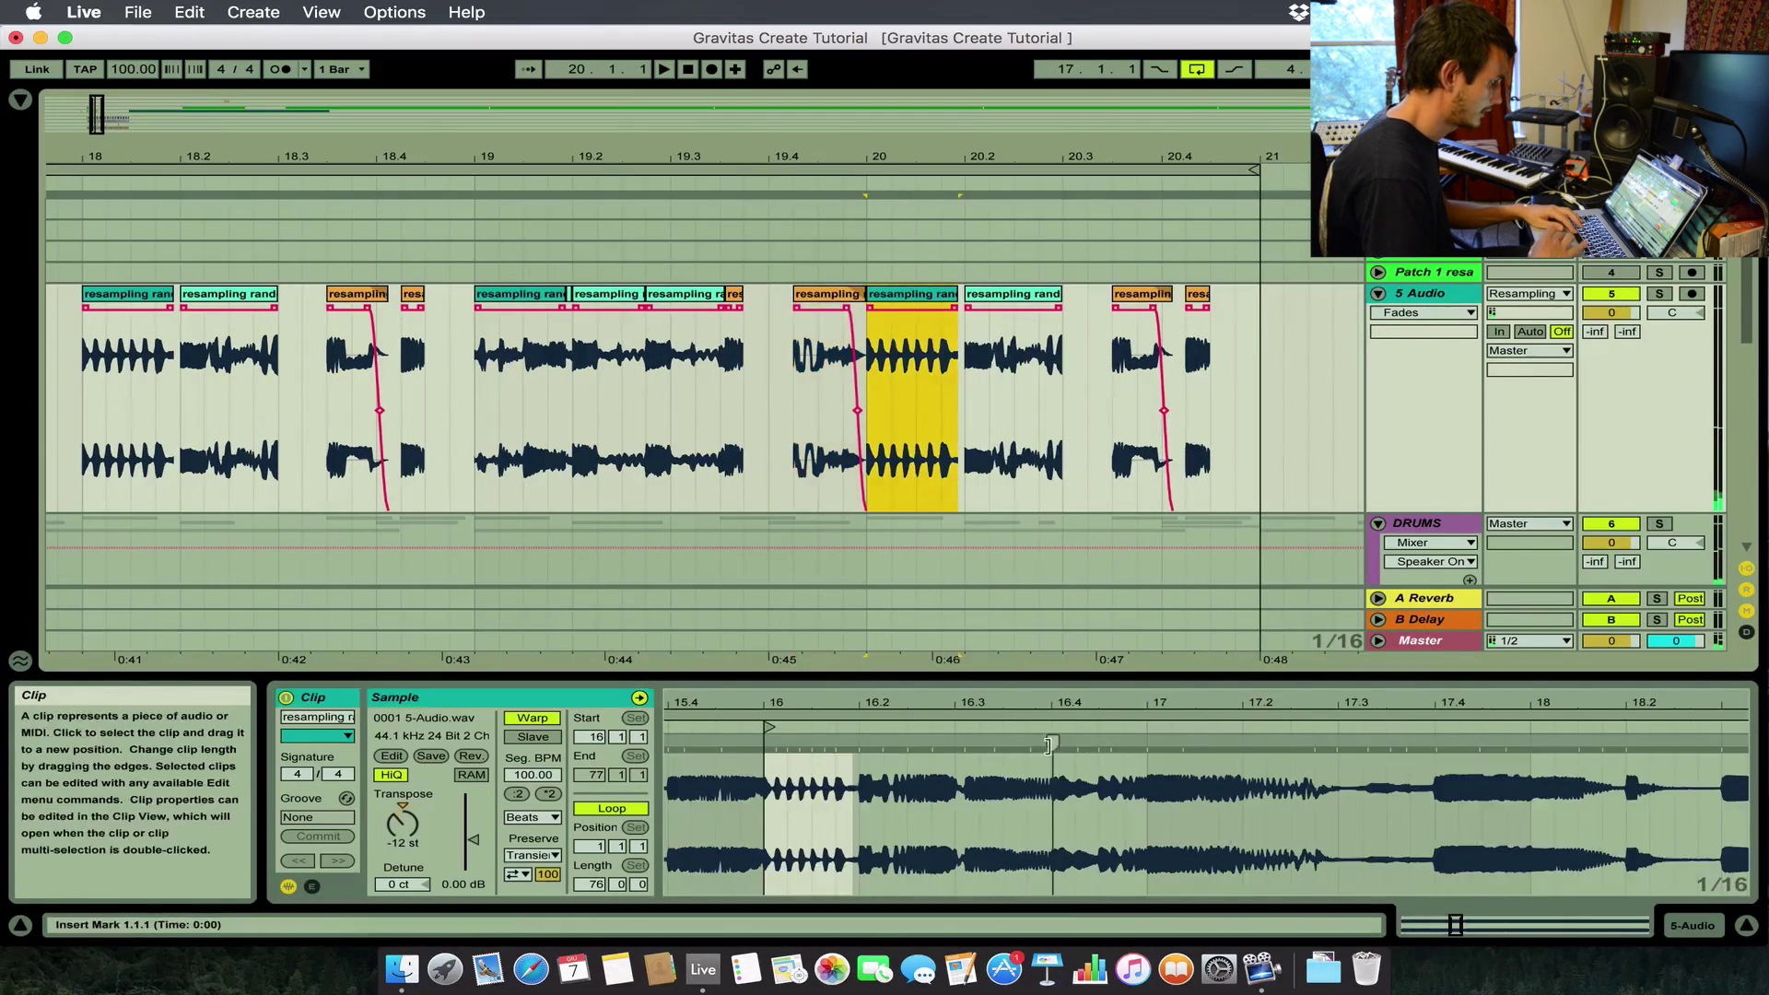
mouse_move(769, 727)
left_mouse_down()
mouse_move(1143, 728)
mouse_move(1057, 730)
left_mouse_up()
key("space")
key("space")
key("space")
key("space")
Move the slice at 20.2.1 earlier to 20.1.3, over the end of the preceding slice, and play it.
mouse_move(957, 295)
left_mouse_down()
mouse_move(915, 296)
mouse_move(1016, 302)
mouse_move(967, 299)
left_mouse_up()
key("space")
key("space")
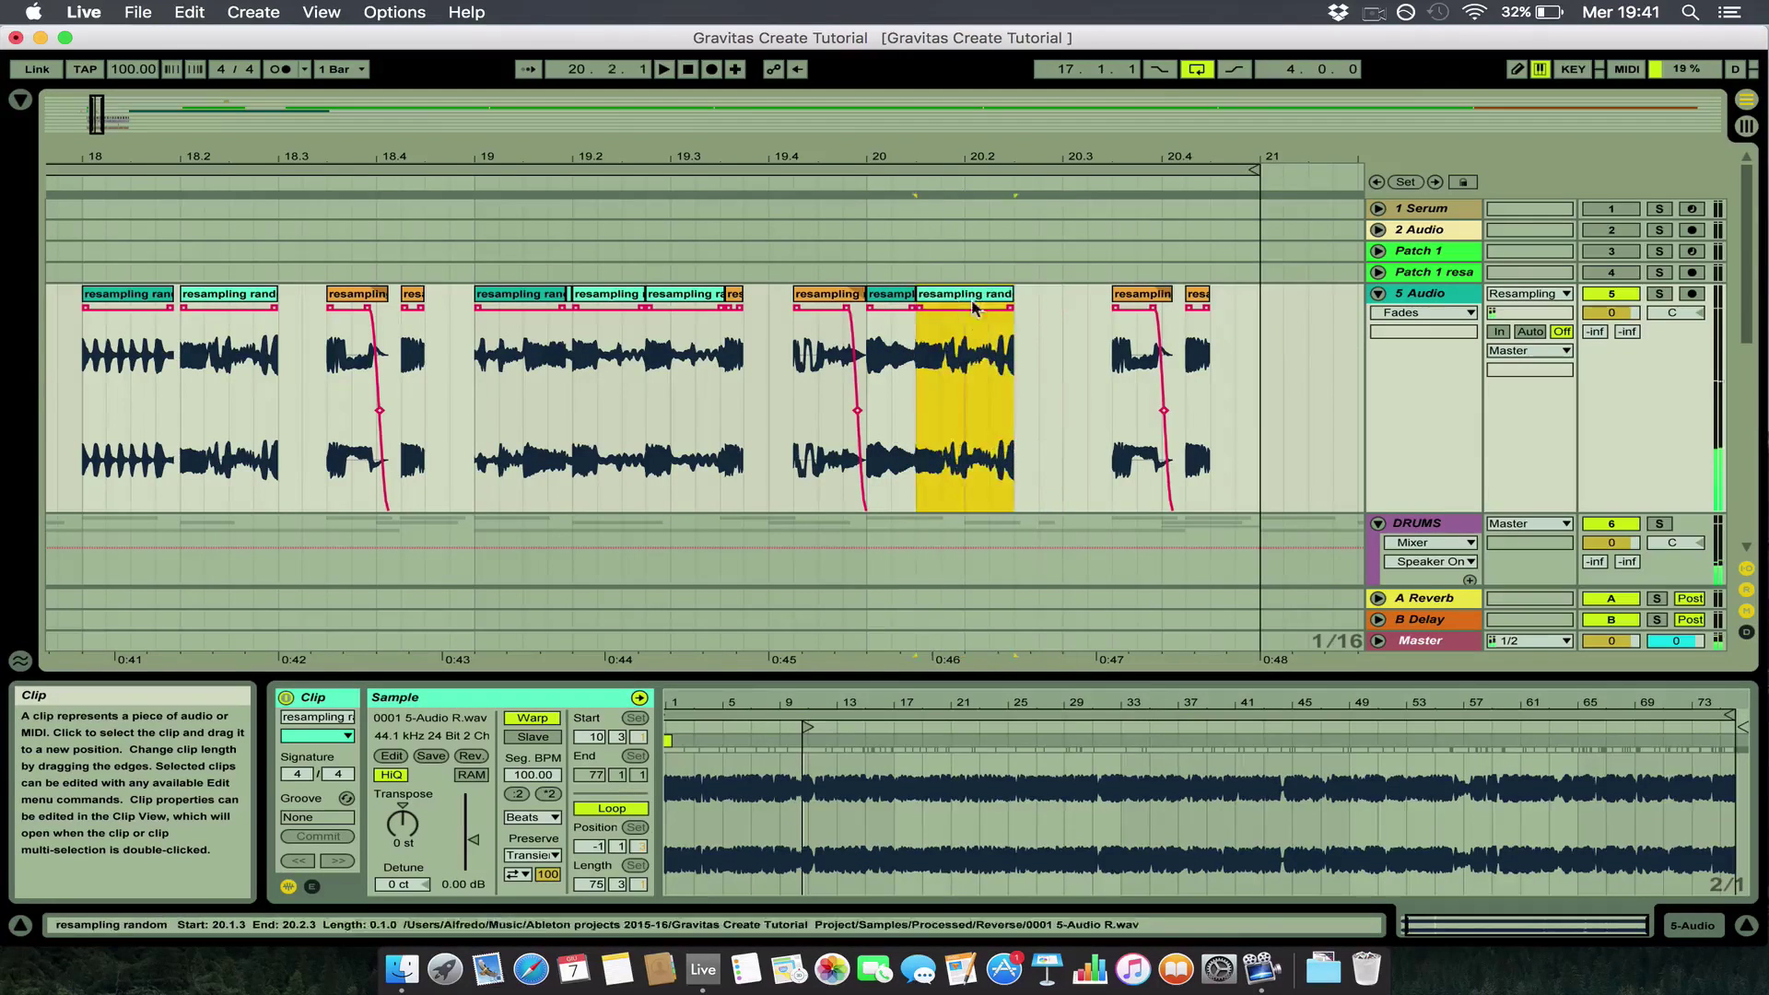
Extend the slice at 20.1.3 to 20.3.2, audition it and delete its tail after 20.3.1.
left_click(906, 298)
key("space")
left_click_drag(907, 298, 984, 299)
key("space")
key("space")
key("minus")
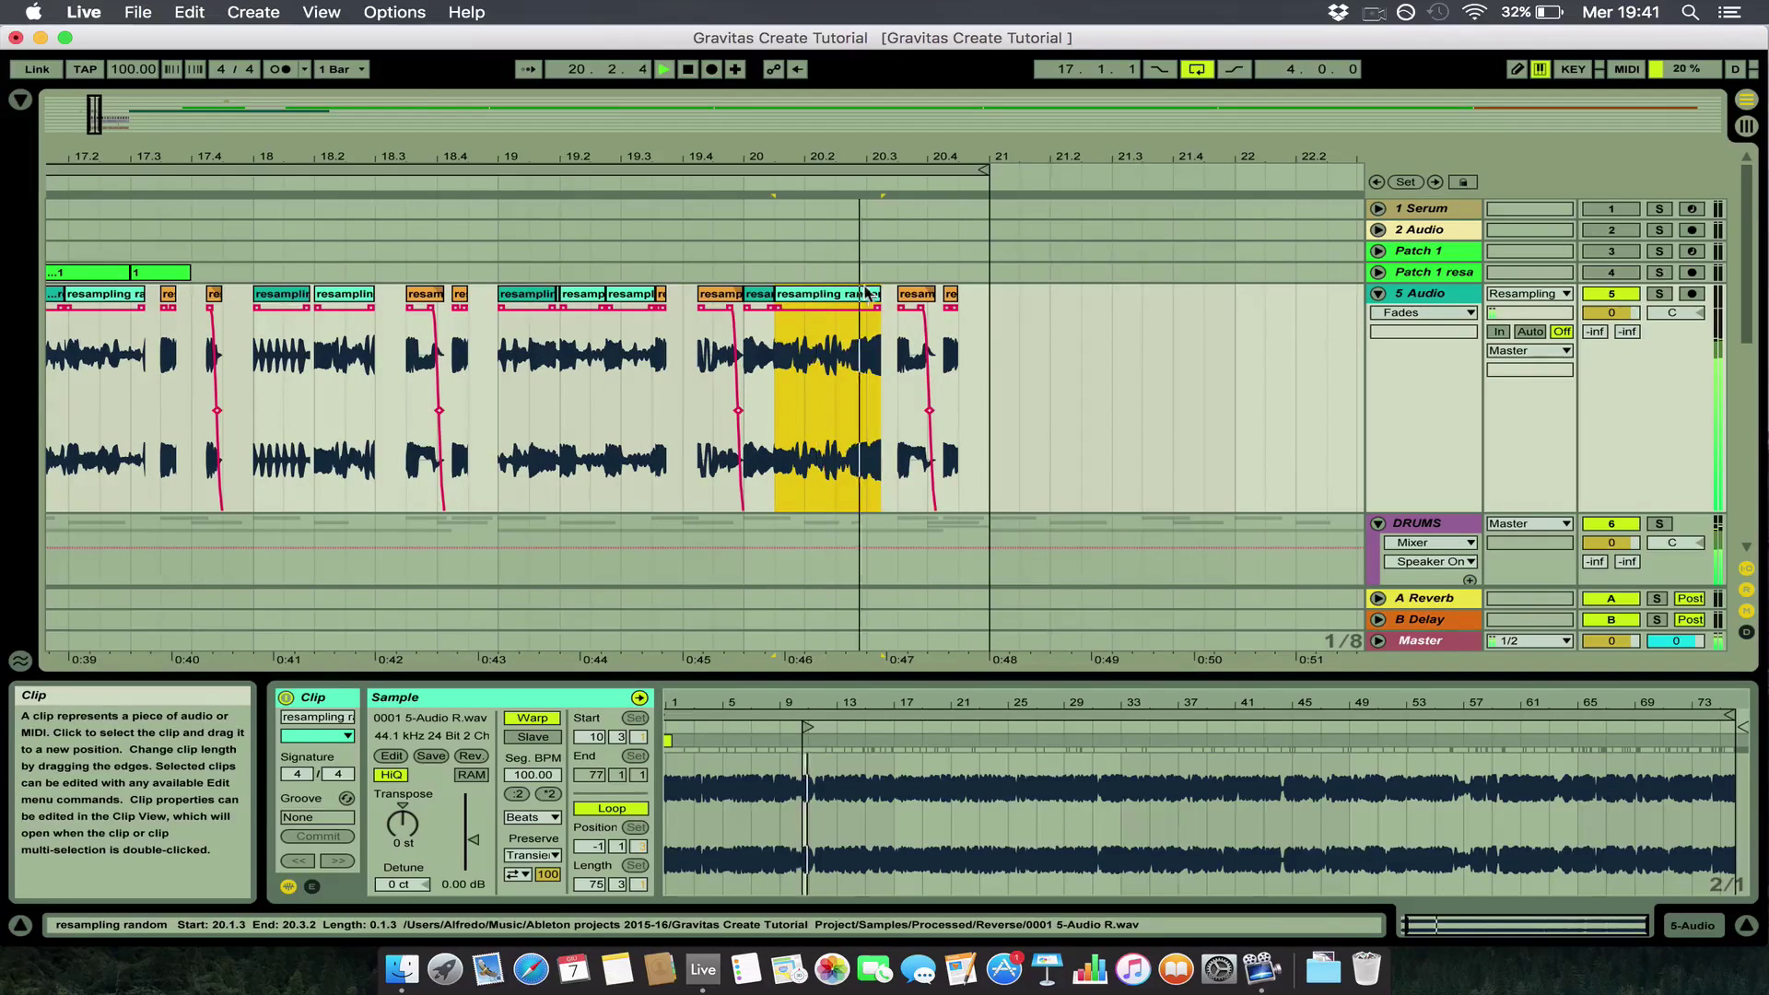
left_click_drag(883, 331, 869, 330)
key("space")
key("Delete")
left_click(814, 329)
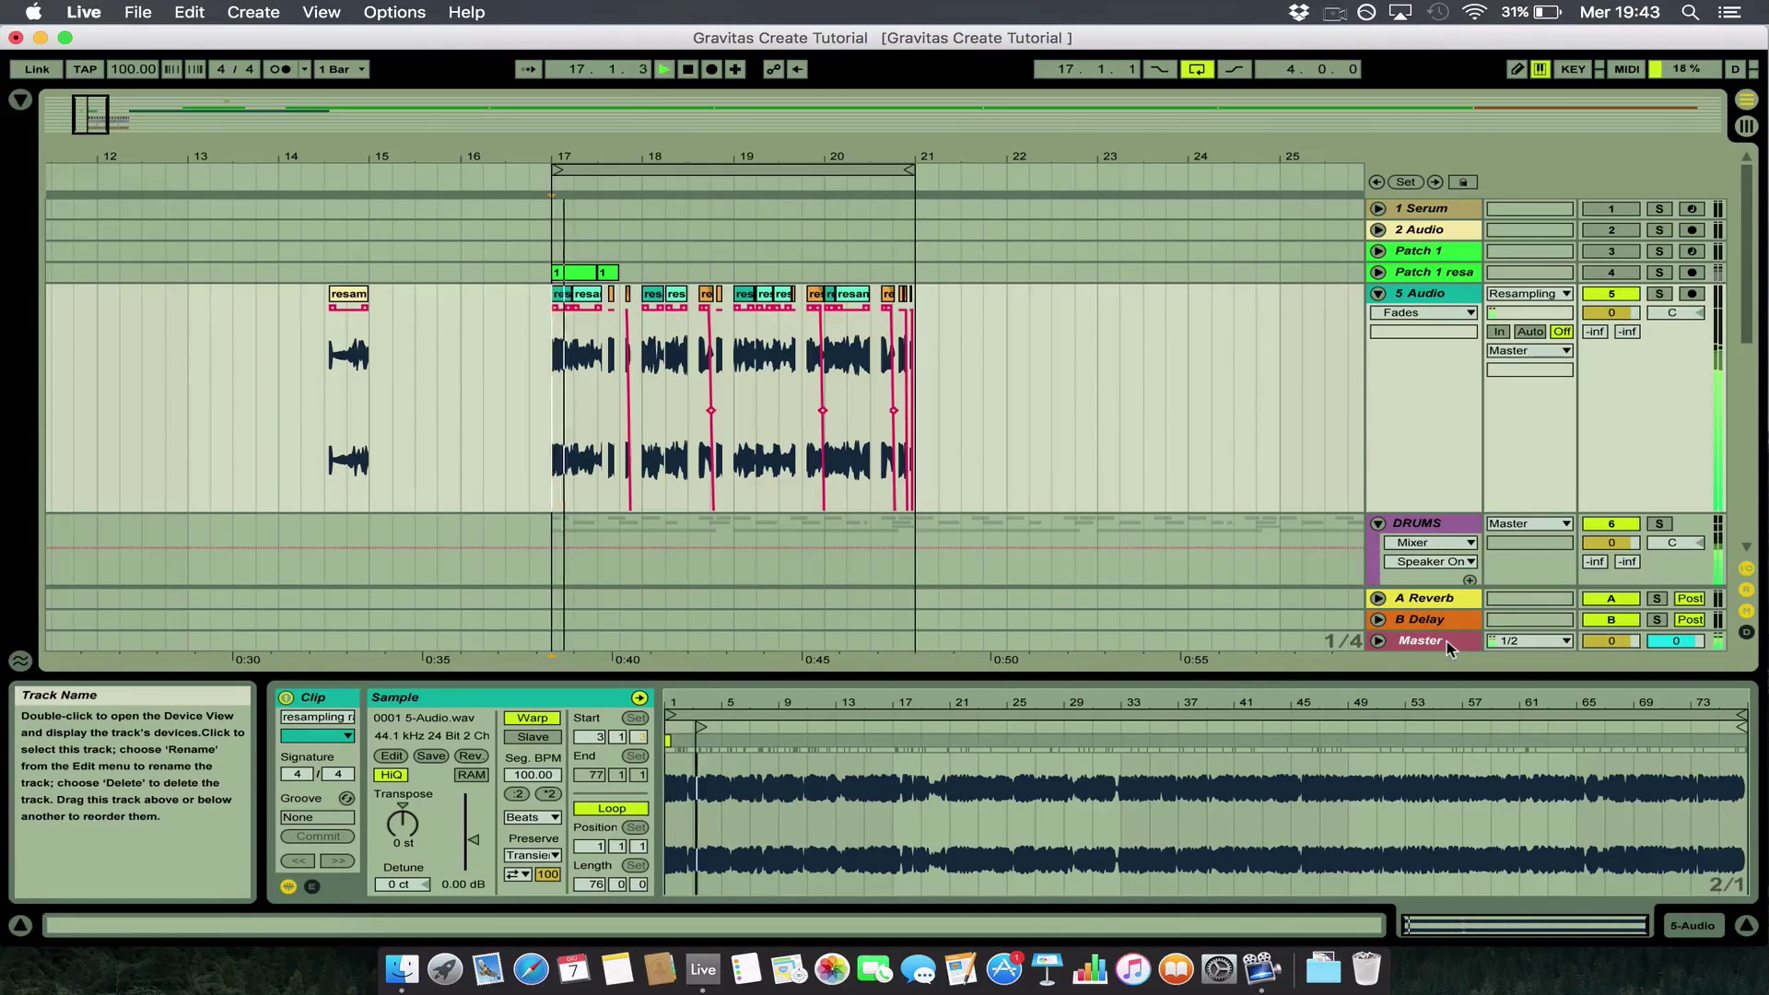
Solo the 5 Audio track and examine its frequency spectrum in SPAN on the Master.
left_click(1444, 642)
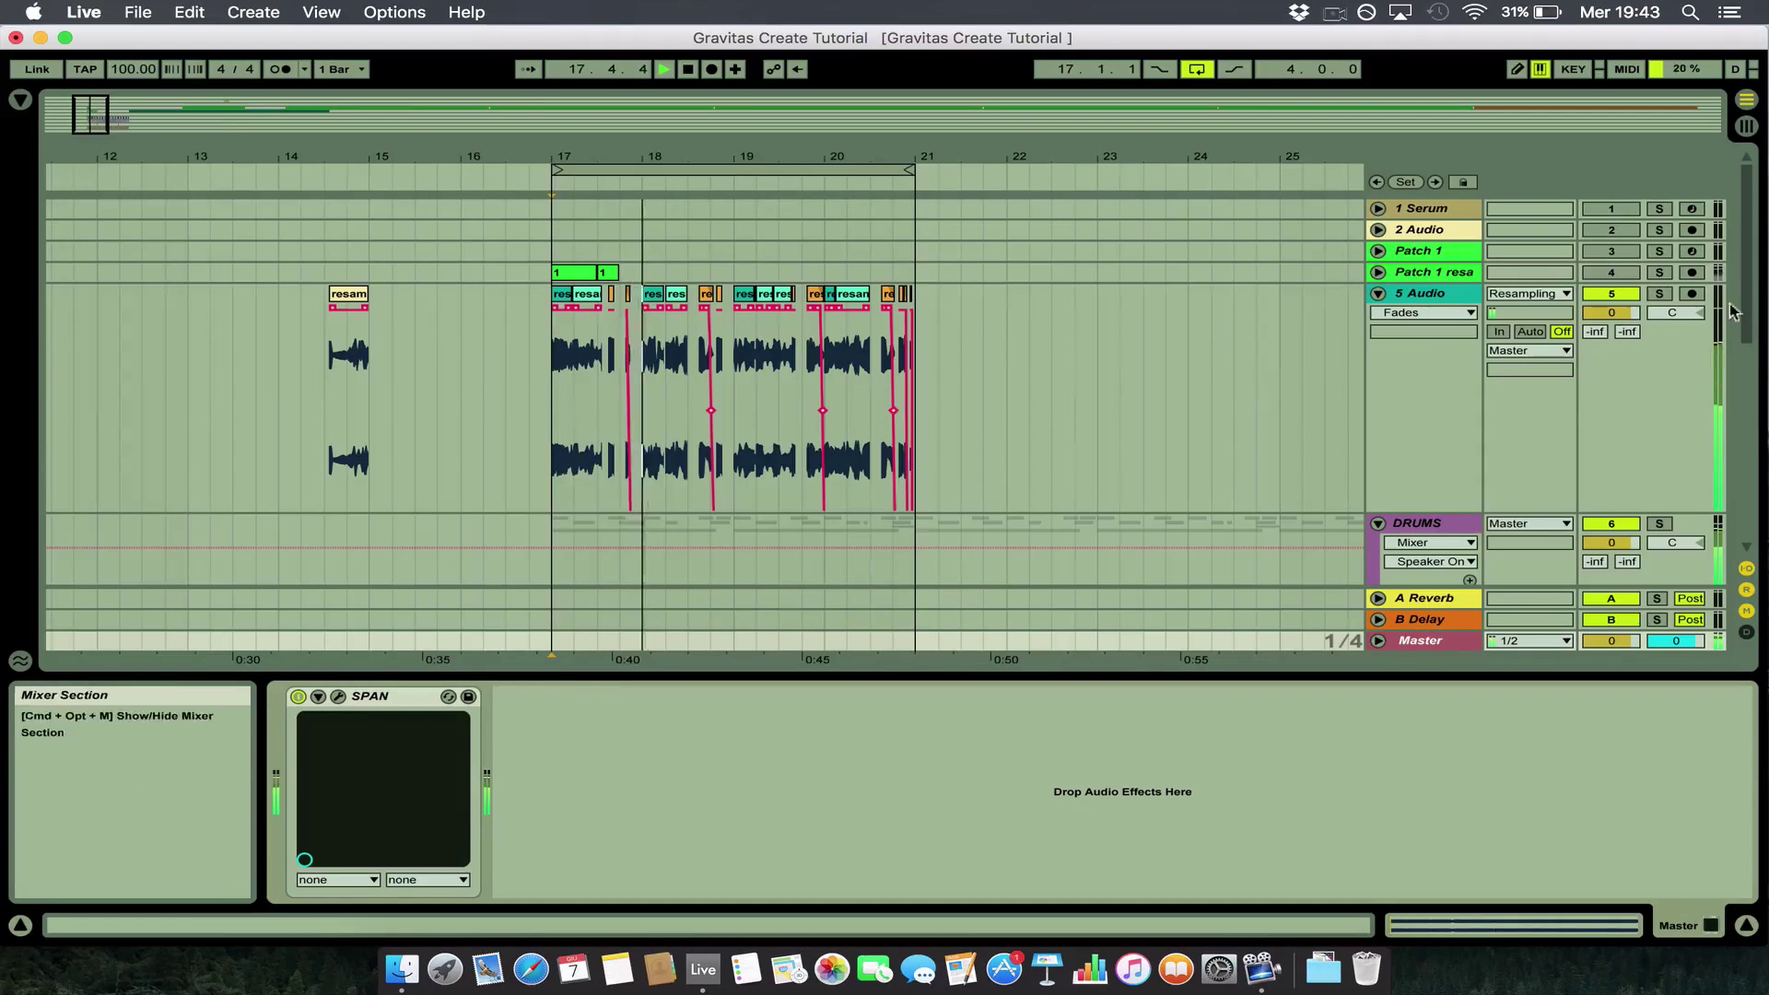
left_click(1659, 293)
left_click(338, 696)
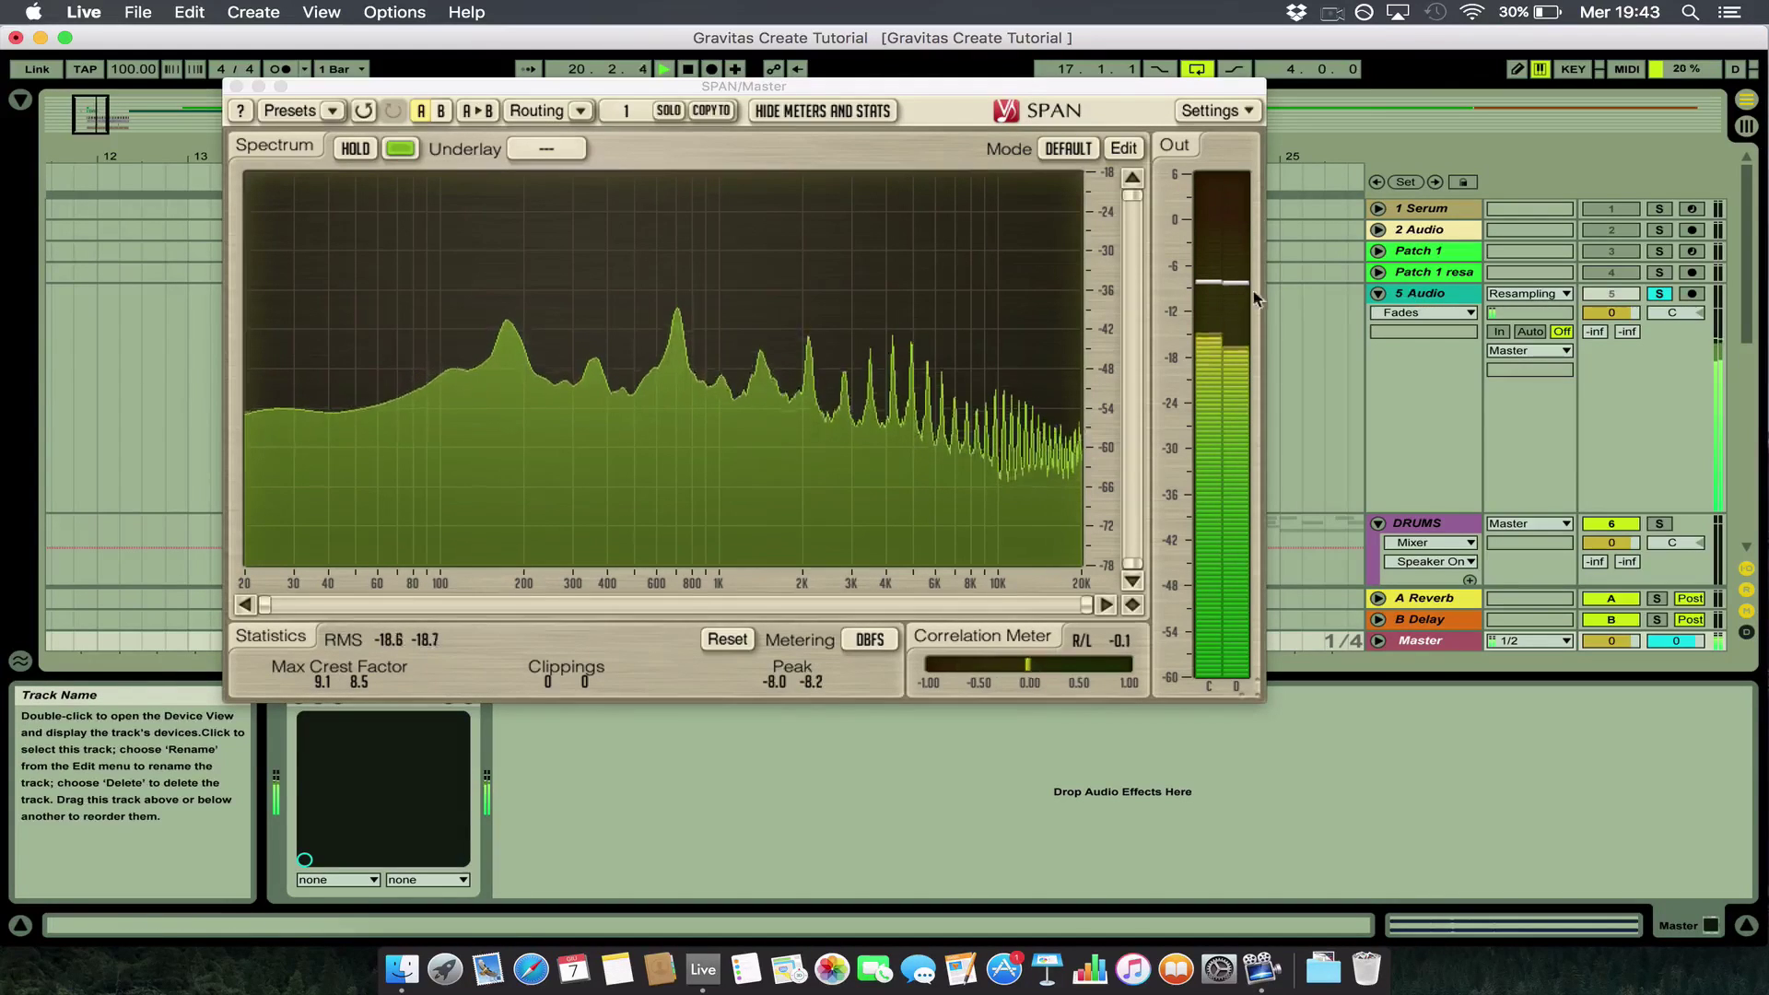
key("space")
left_click(236, 86)
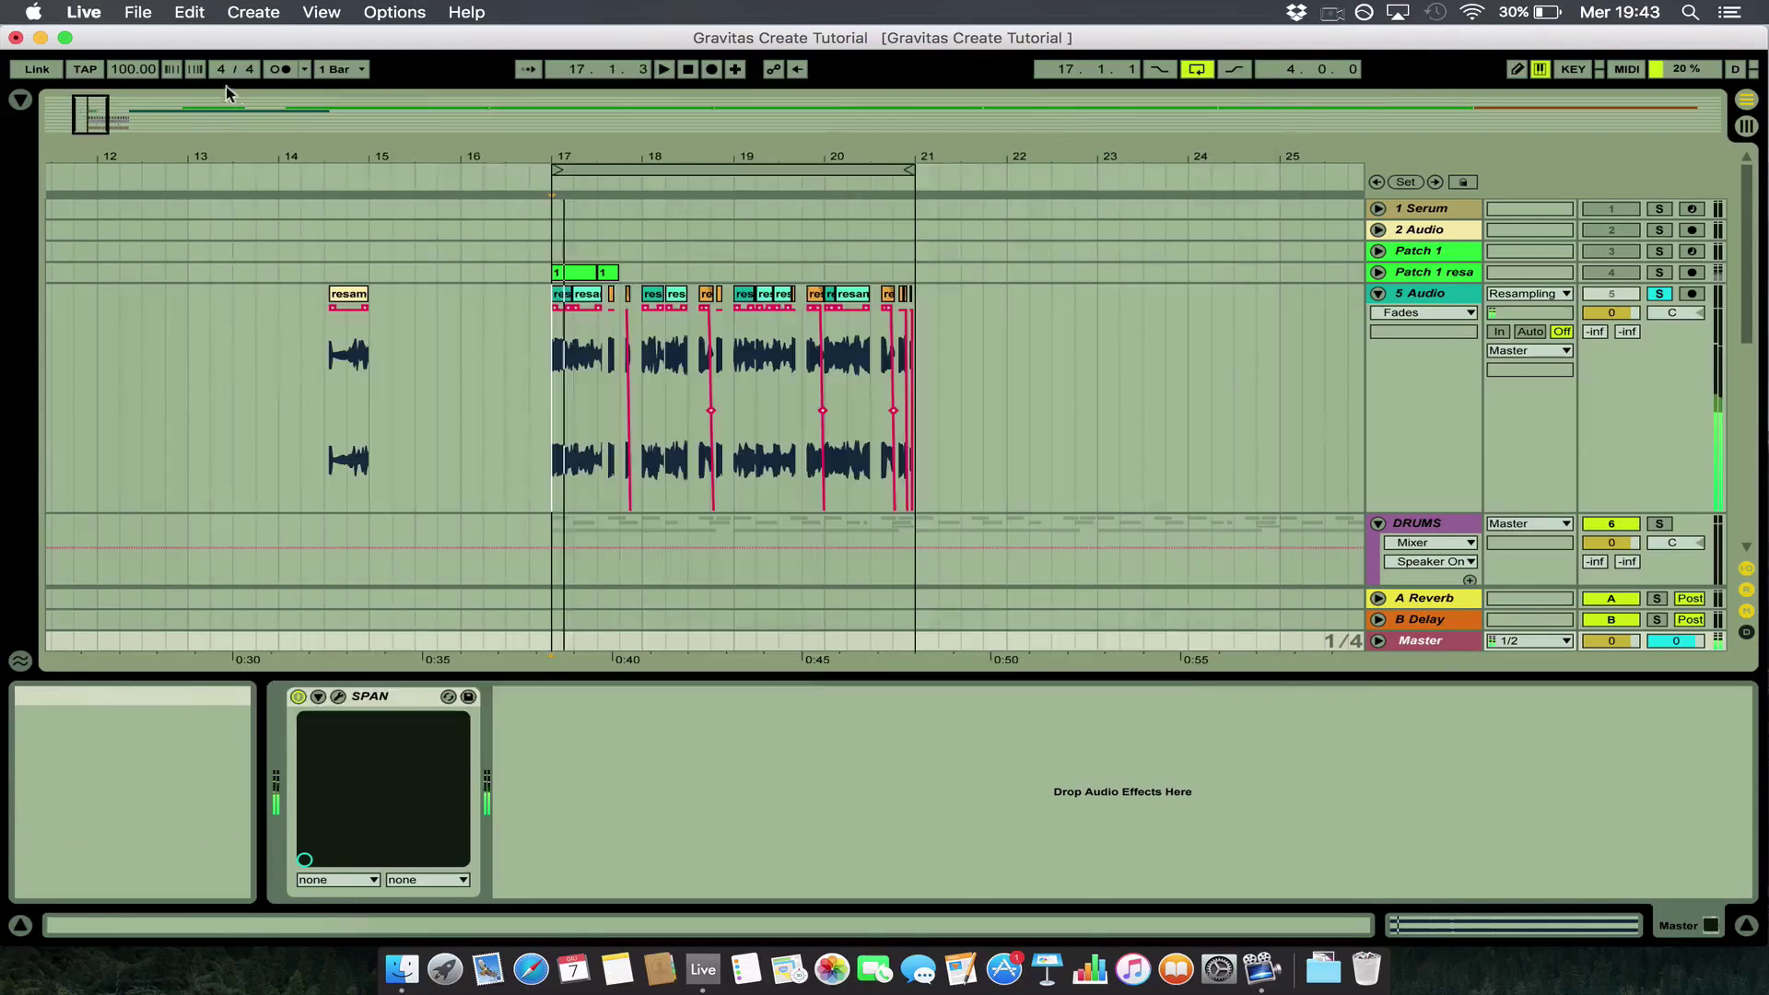
Search the browser's audio effects for "auto" and add an Auto Filter to the 5 Audio track.
left_click(21, 96)
left_click(79, 105)
type("au")
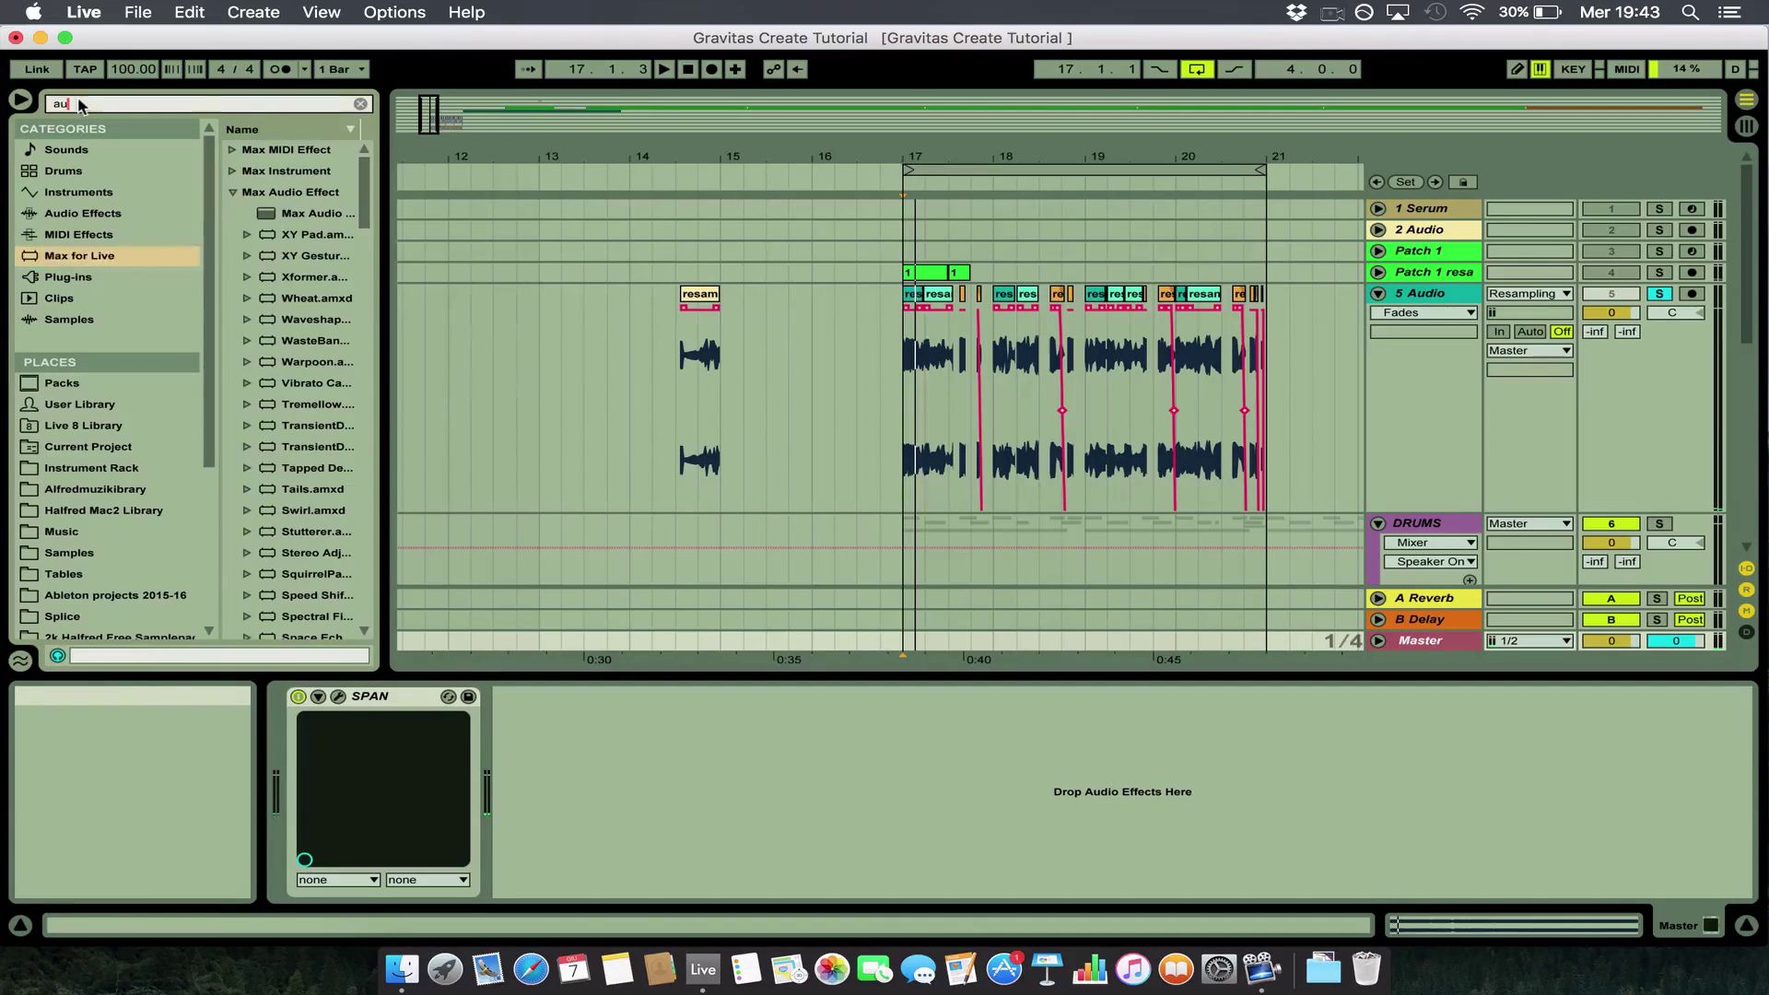
type("to")
left_click_drag(383, 251, 532, 276)
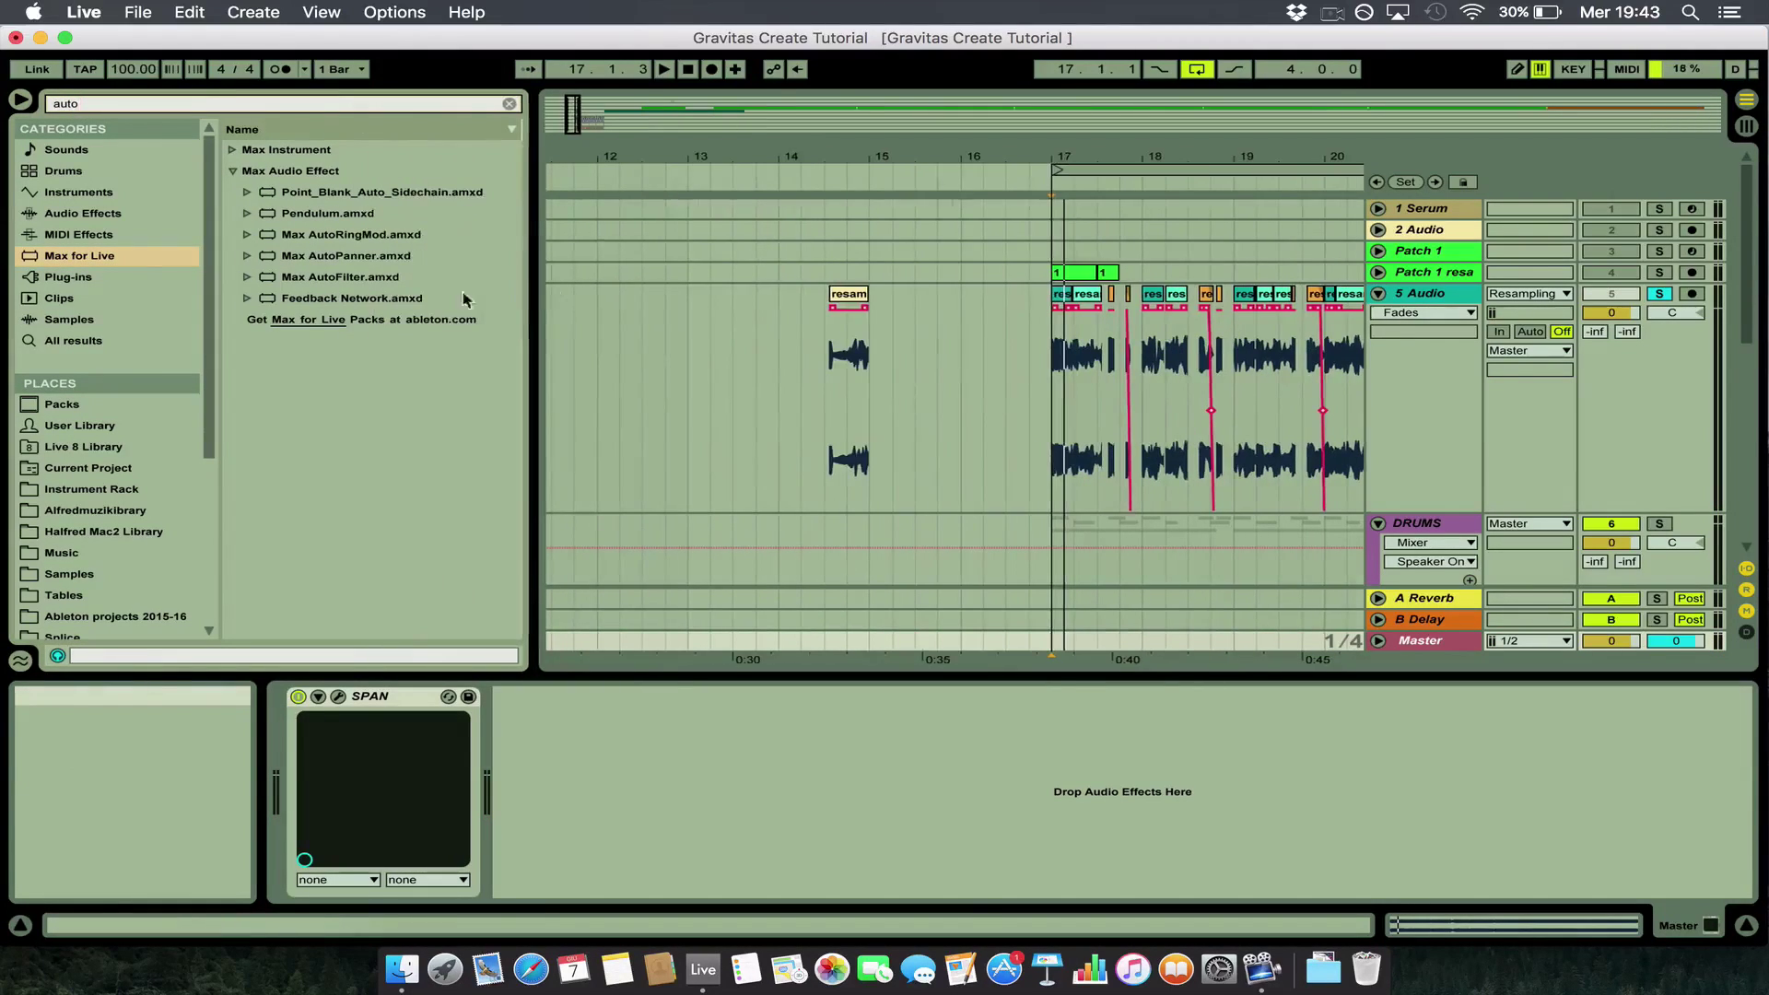
left_click(83, 213)
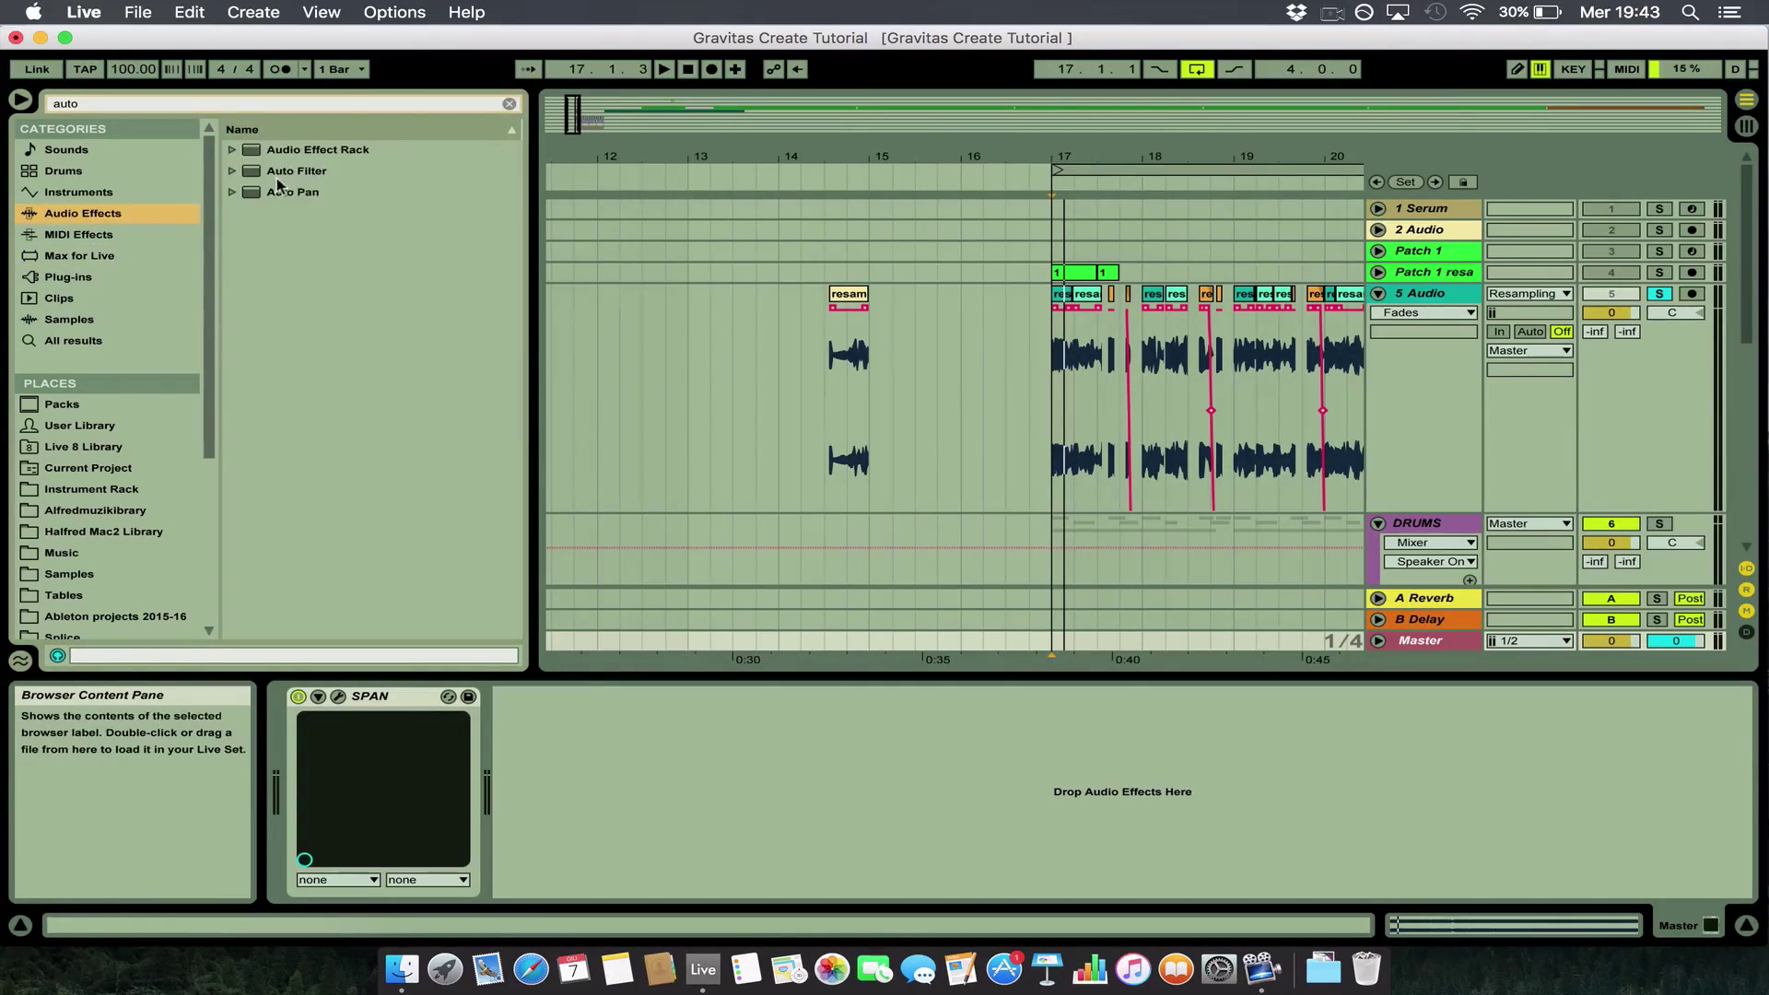
left_click_drag(278, 175, 1231, 256)
left_click_drag(1426, 311, 1426, 313)
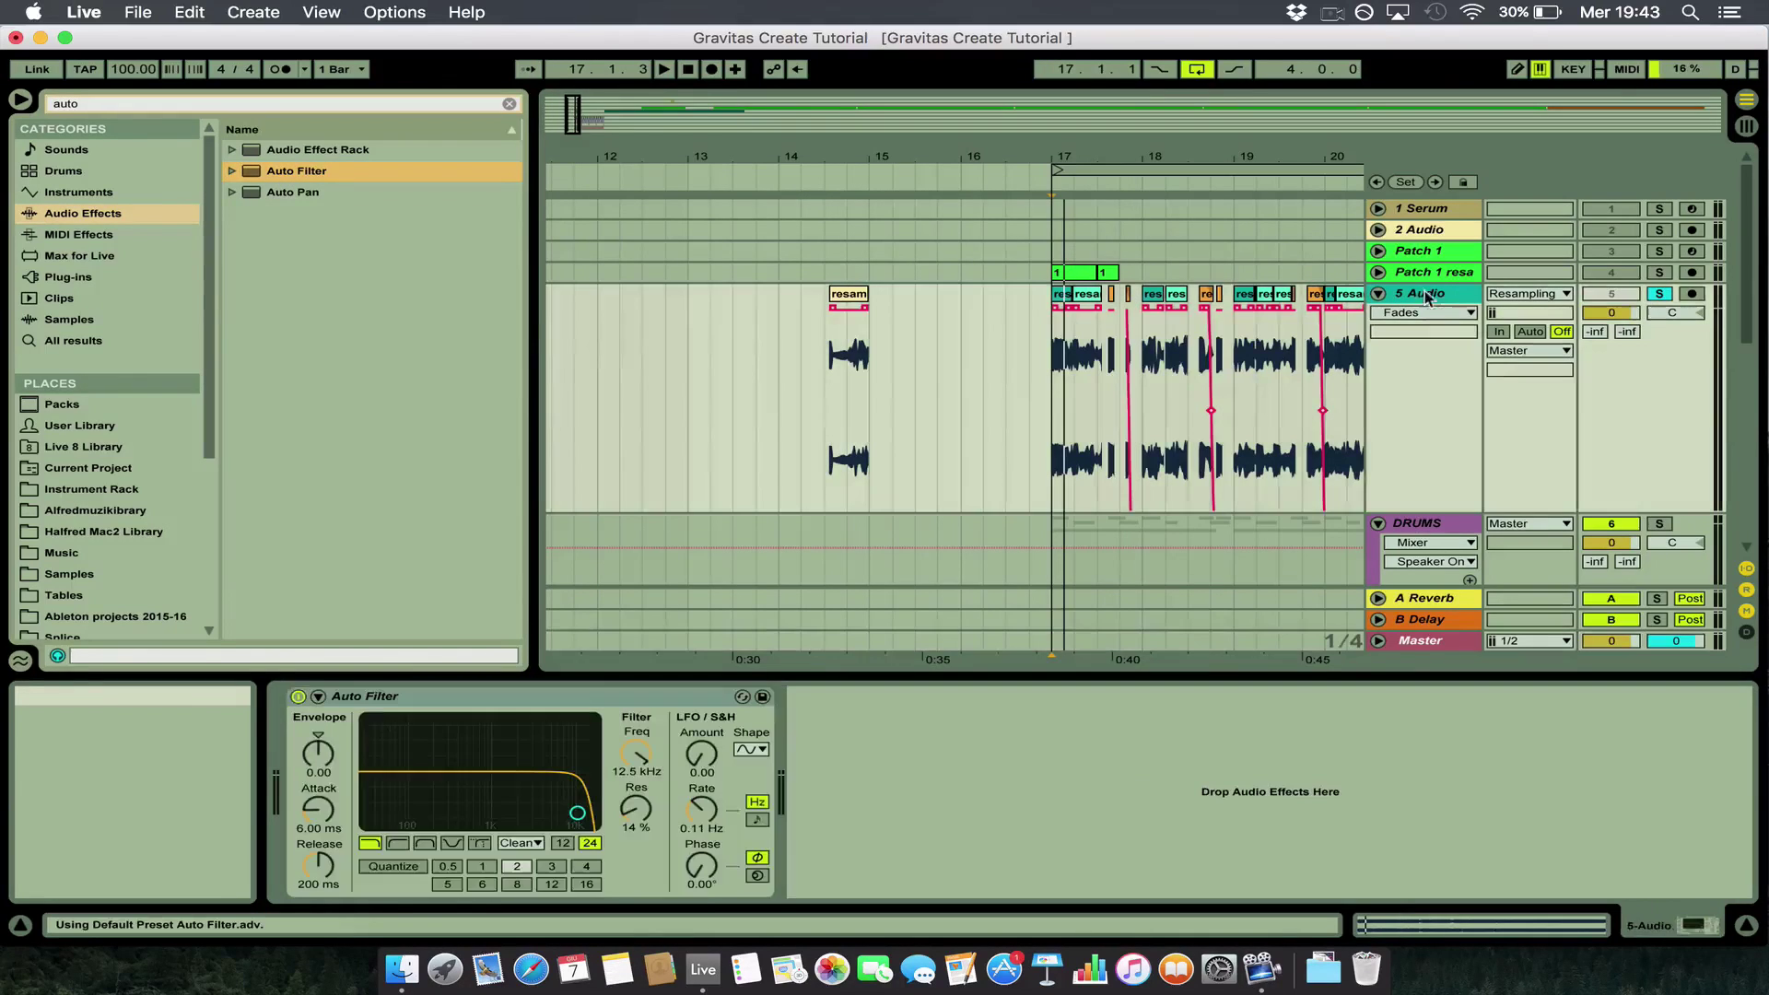
Change the Auto Filter to high-pass with its cutoff at about 115 Hz and resonance at about 27%.
left_click_drag(577, 813, 576, 815)
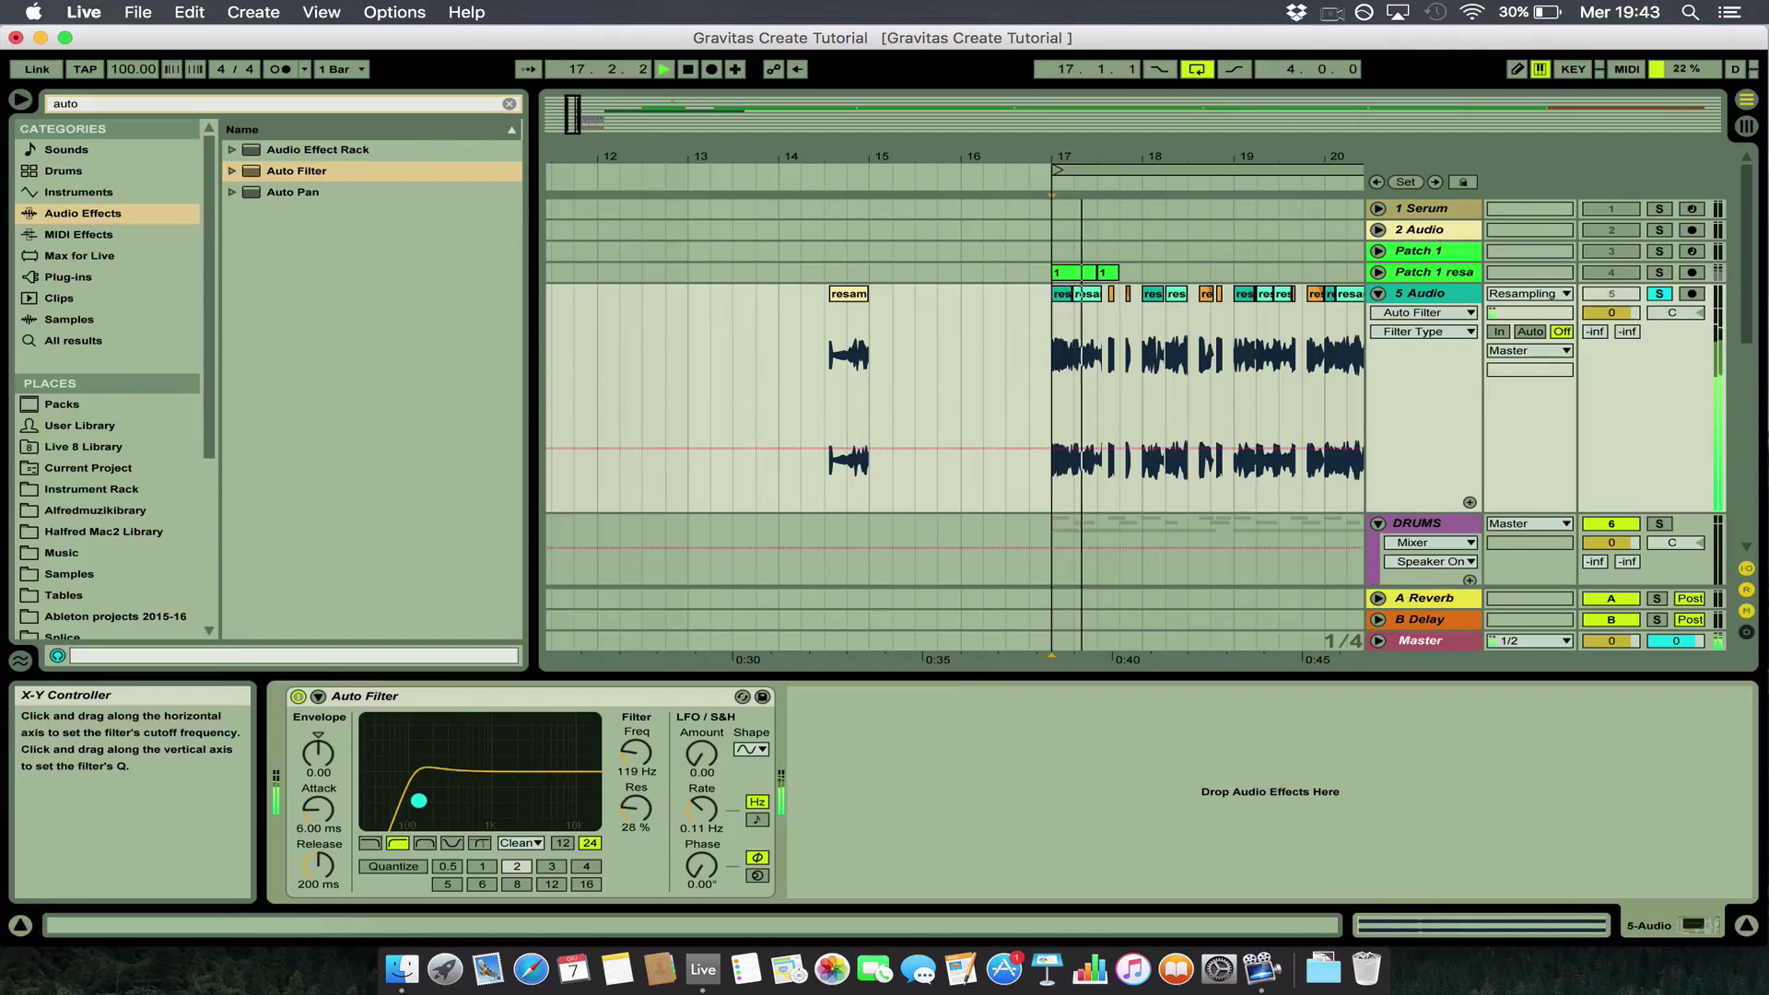
key("minus")
key("minus")
Search the audio effects for "rev" and add a Reverb after the Auto Filter on 5 Audio.
key("super+f")
type("rev")
left_click(308, 195)
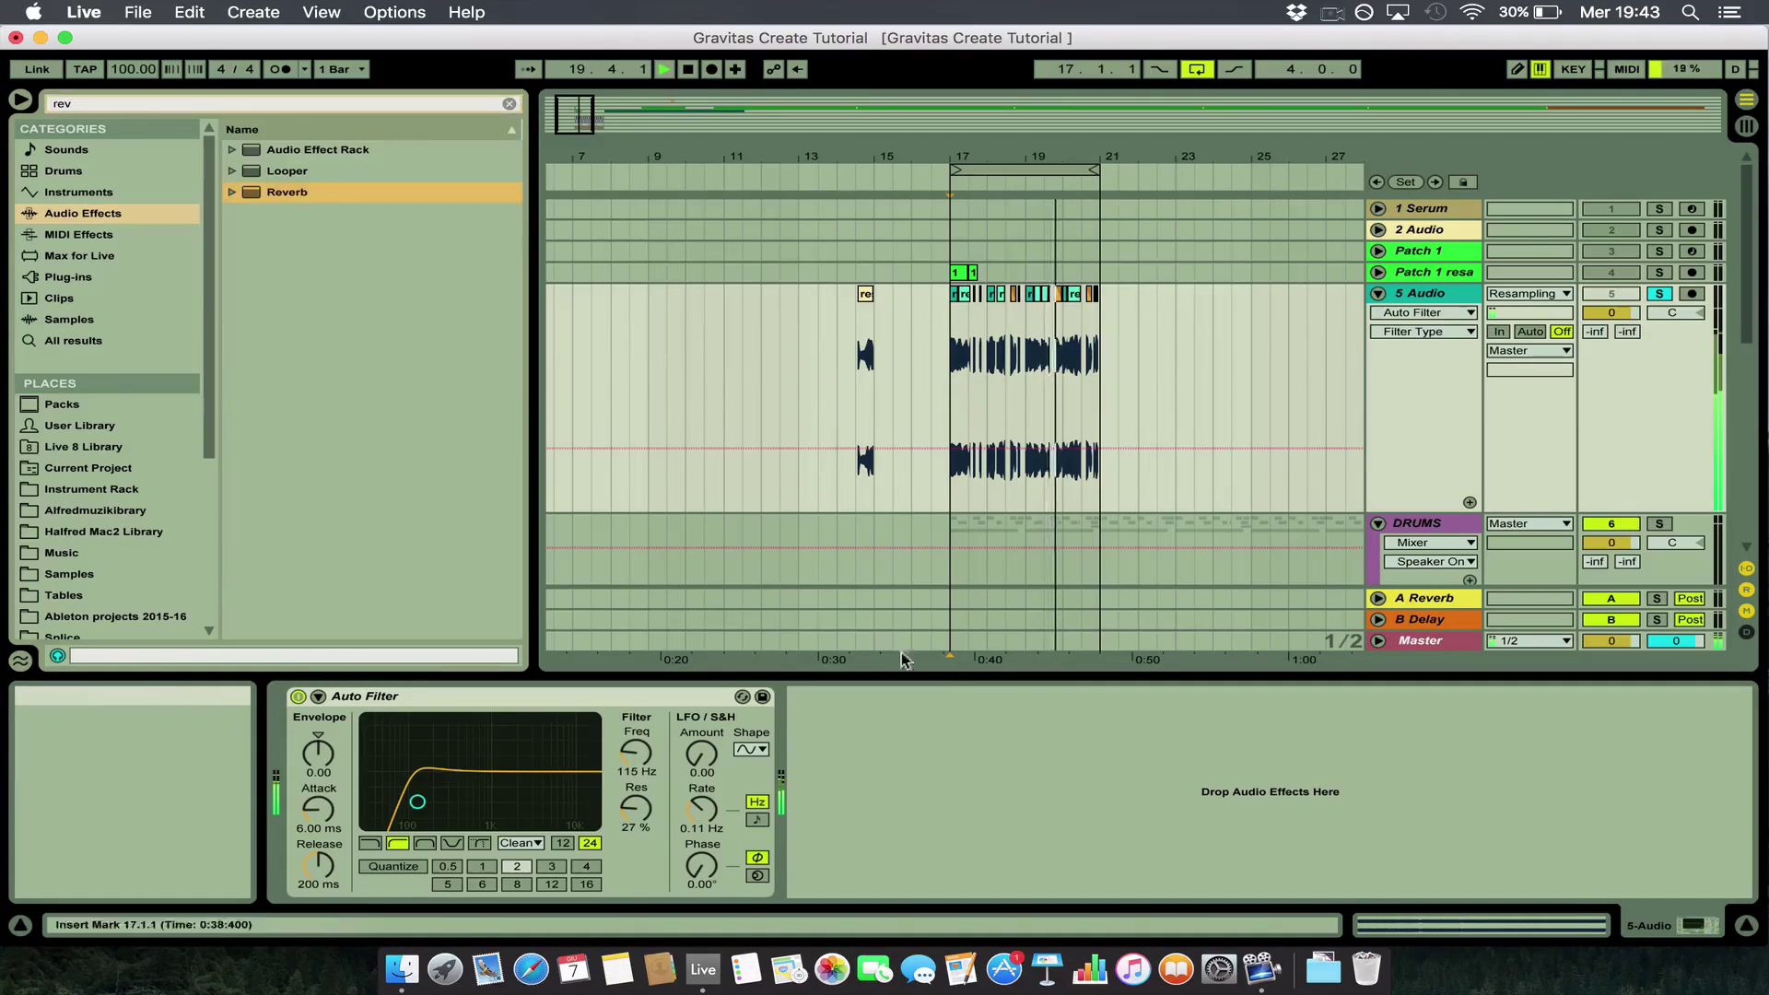
double_click(278, 190)
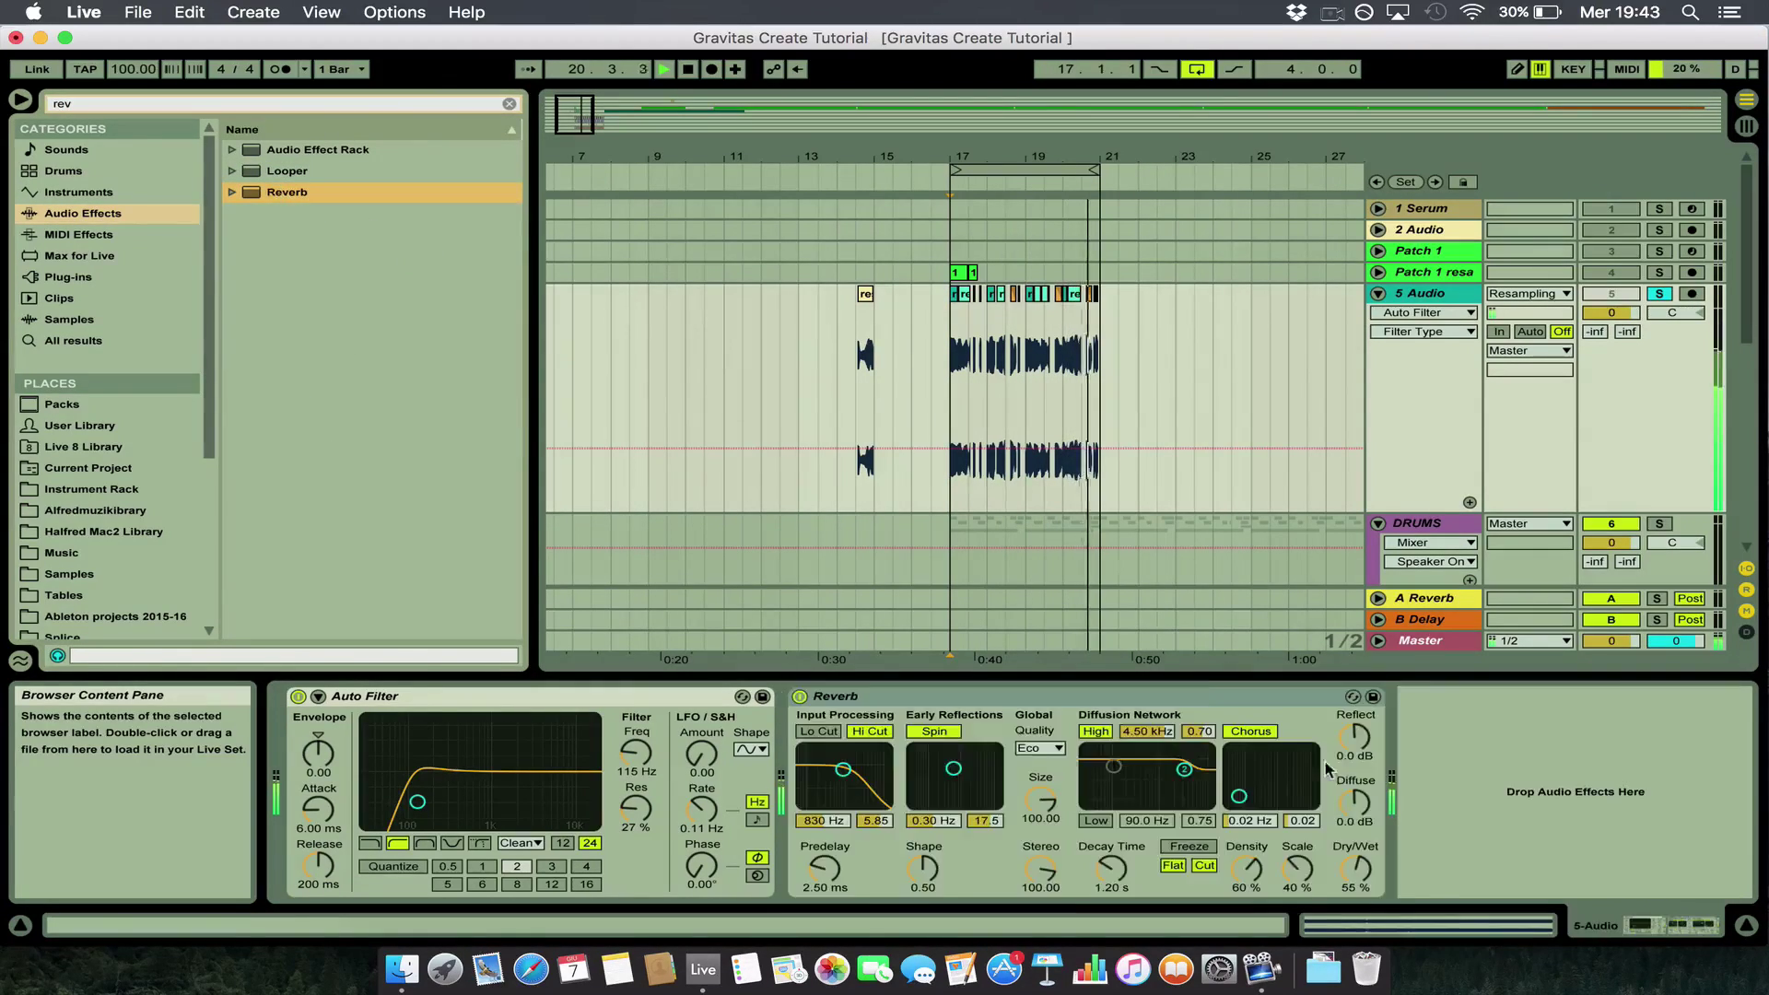
Set the Reverb to 20% Dry/Wet, size 0.85, decay time 473 ms and diffuse -17 dB, with the input Hi Cut off.
left_click_drag(1354, 868, 1354, 864)
left_click_drag(1040, 799, 1040, 875)
left_click(870, 732)
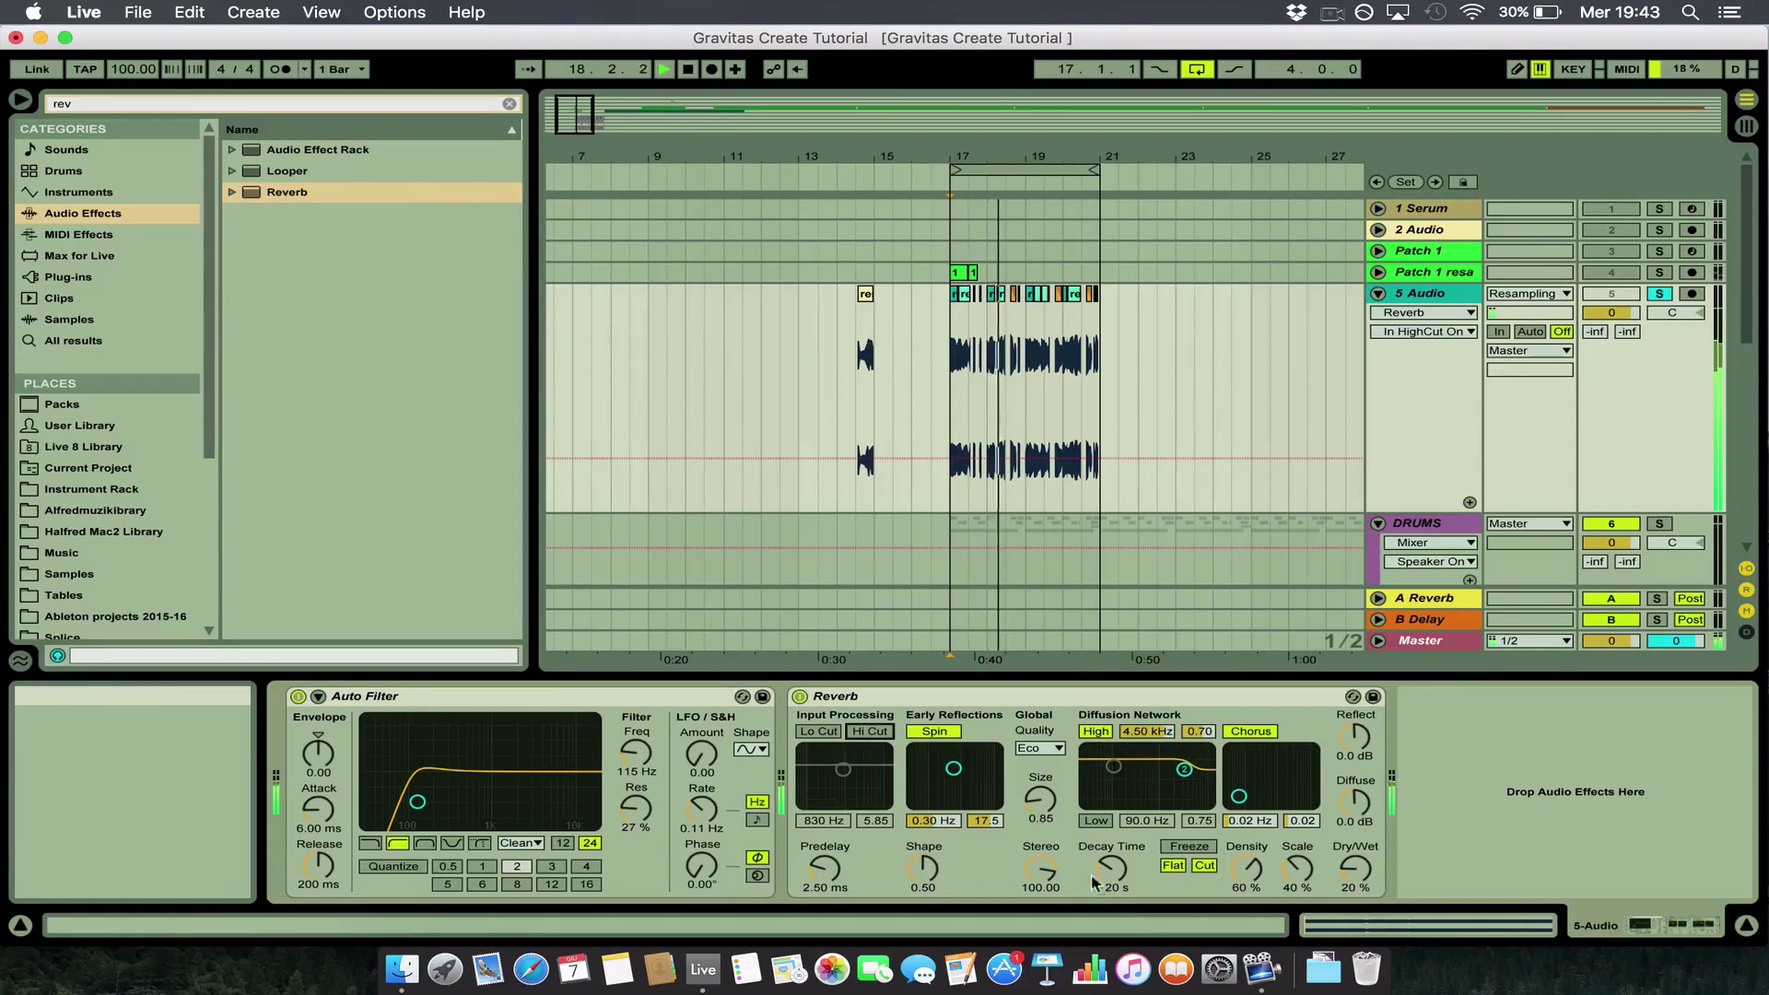
left_click_drag(1112, 868, 1125, 883)
left_click_drag(1354, 799, 1360, 810)
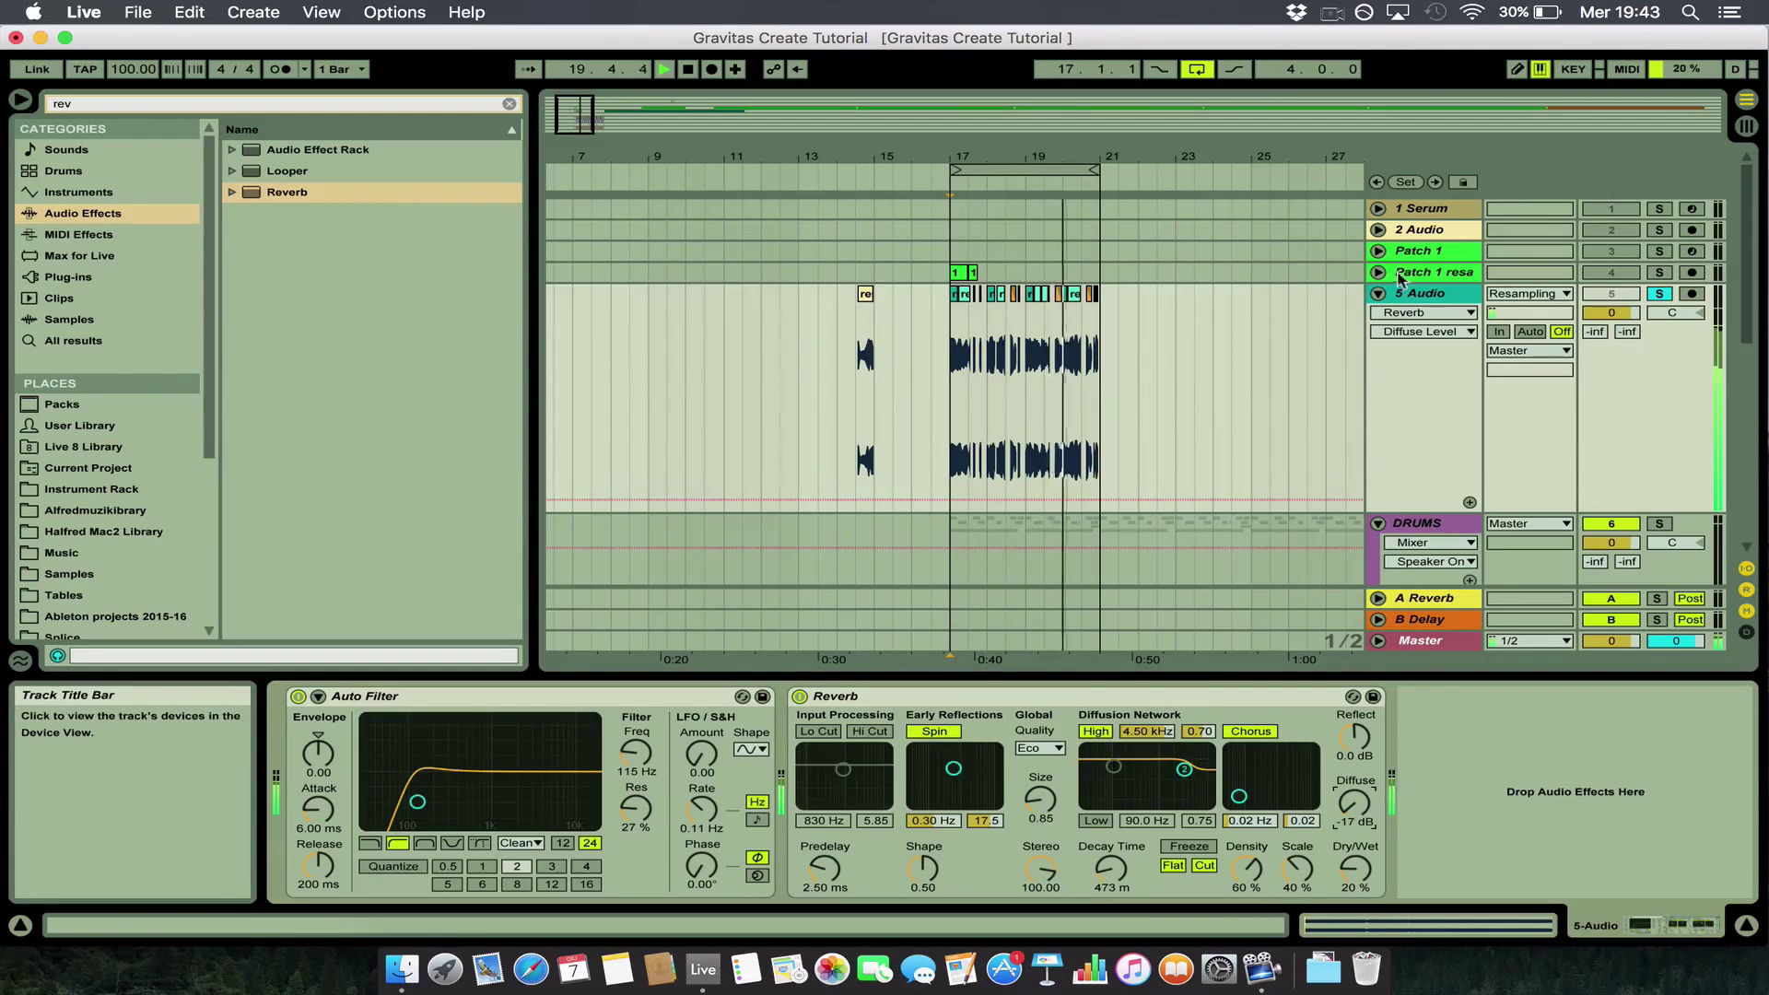
key("space")
Duplicate the 5 Audio phrase from 17.1.1 to 21.1.1 and consolidate the copy in bars 21 to 24 into one clip.
left_click(1073, 673)
scroll(1064, 674, "right", 5)
key("plus")
key("plus")
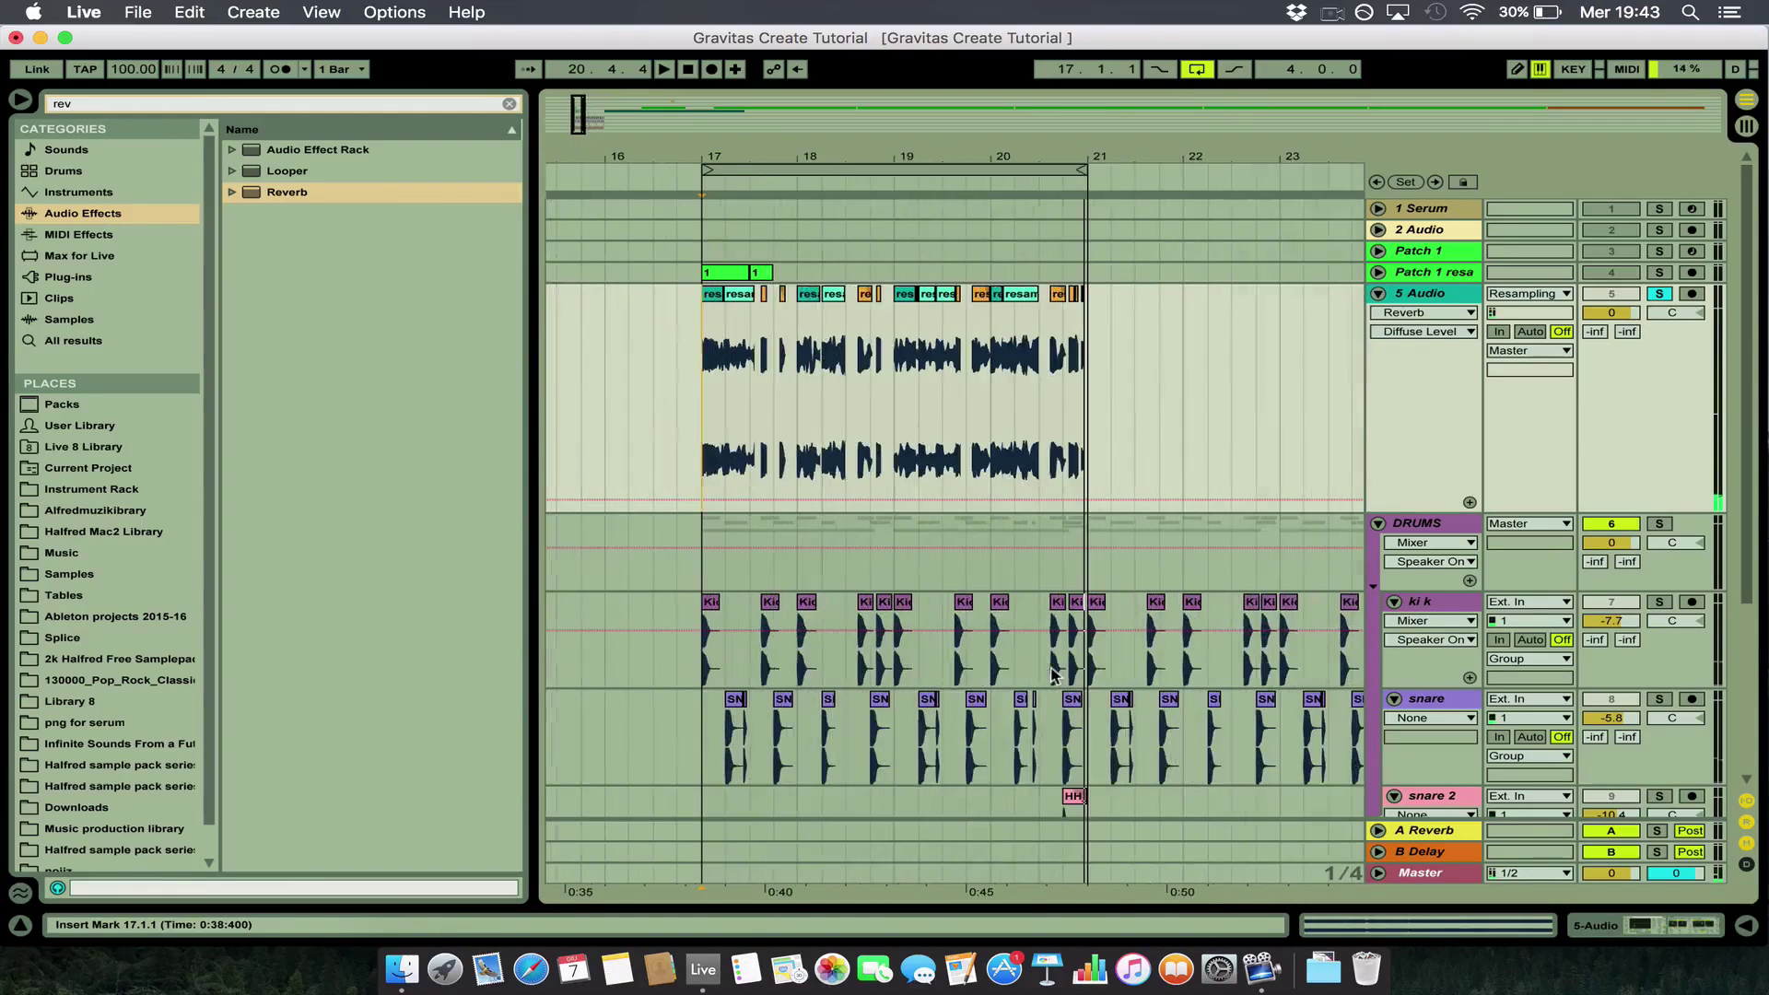
scroll(1024, 414, "left", 4)
scroll(1024, 413, "right", 3)
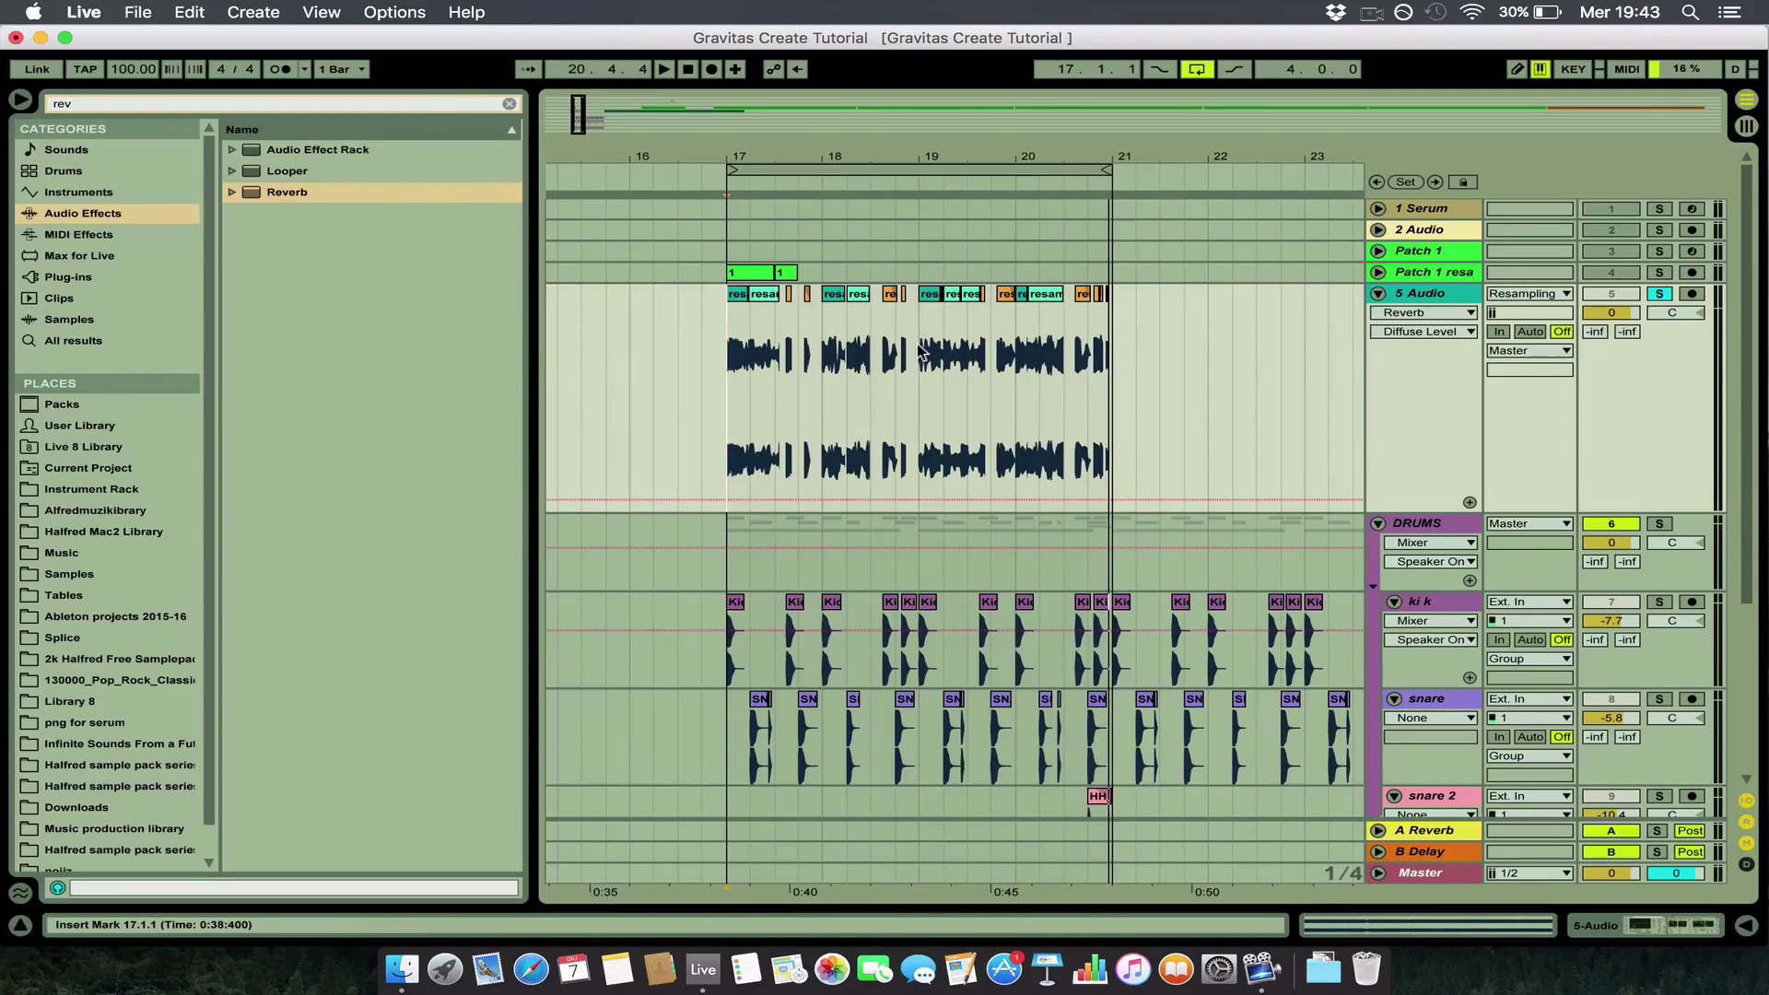
left_click_drag(1112, 350, 734, 381)
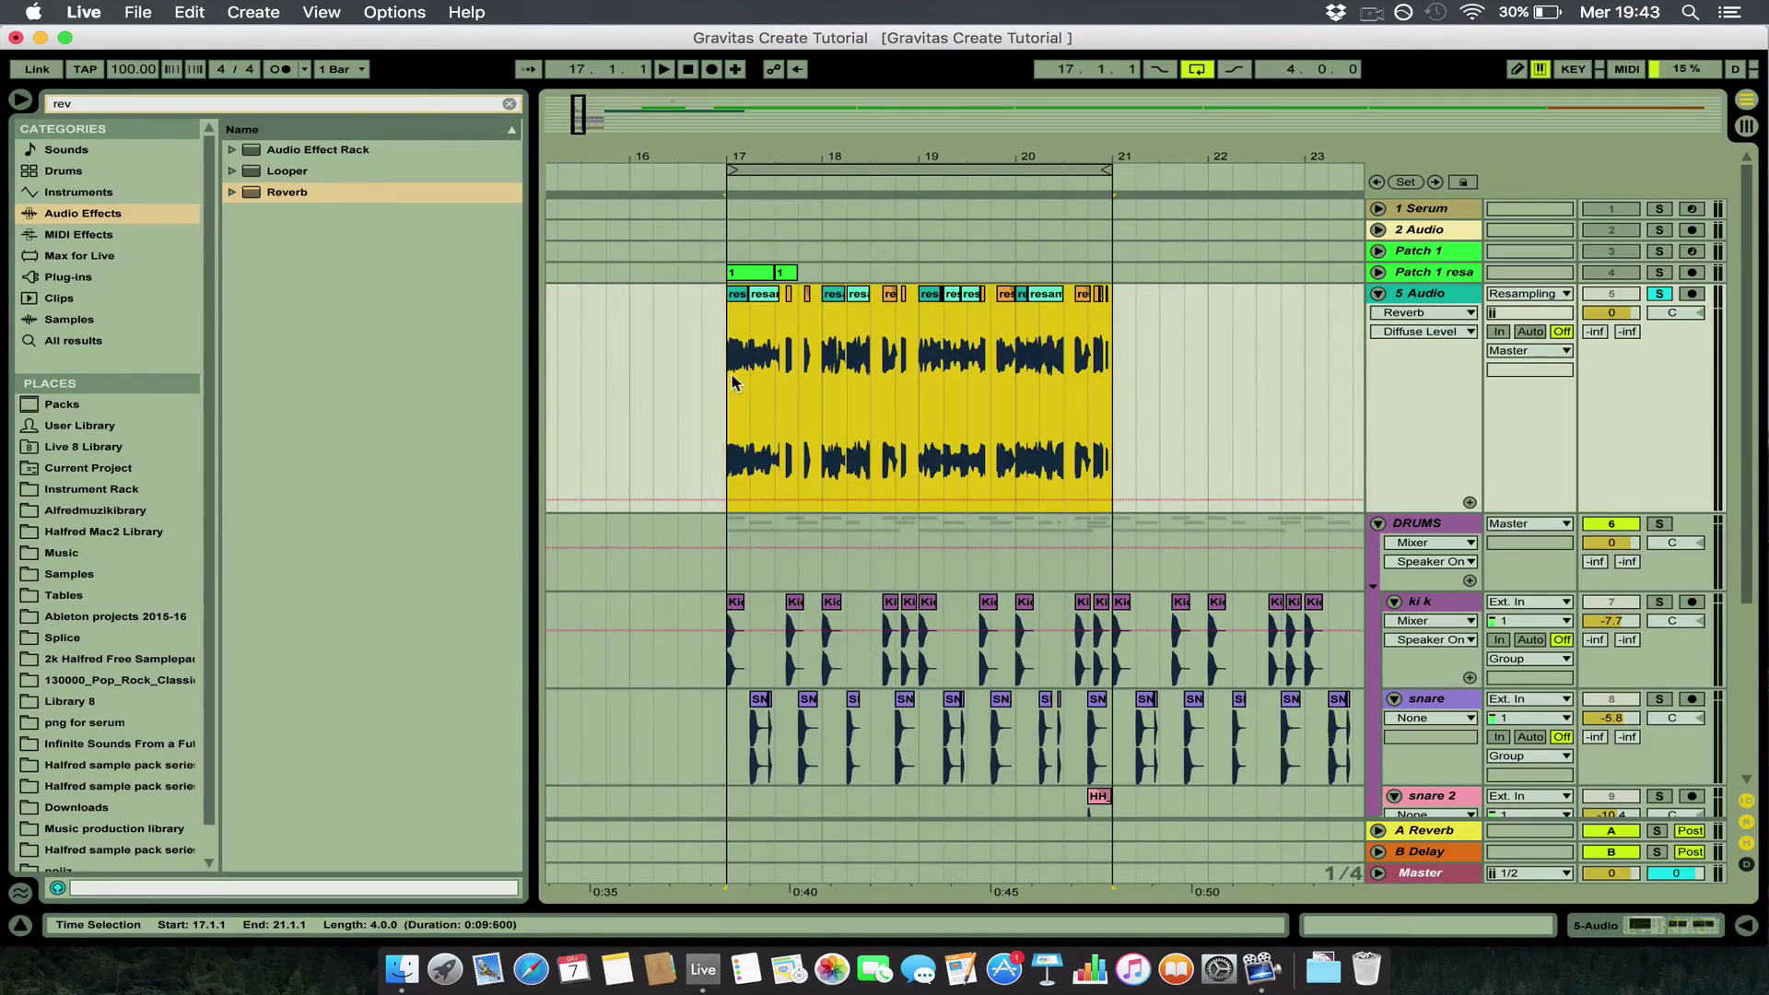
key("minus")
key("minus")
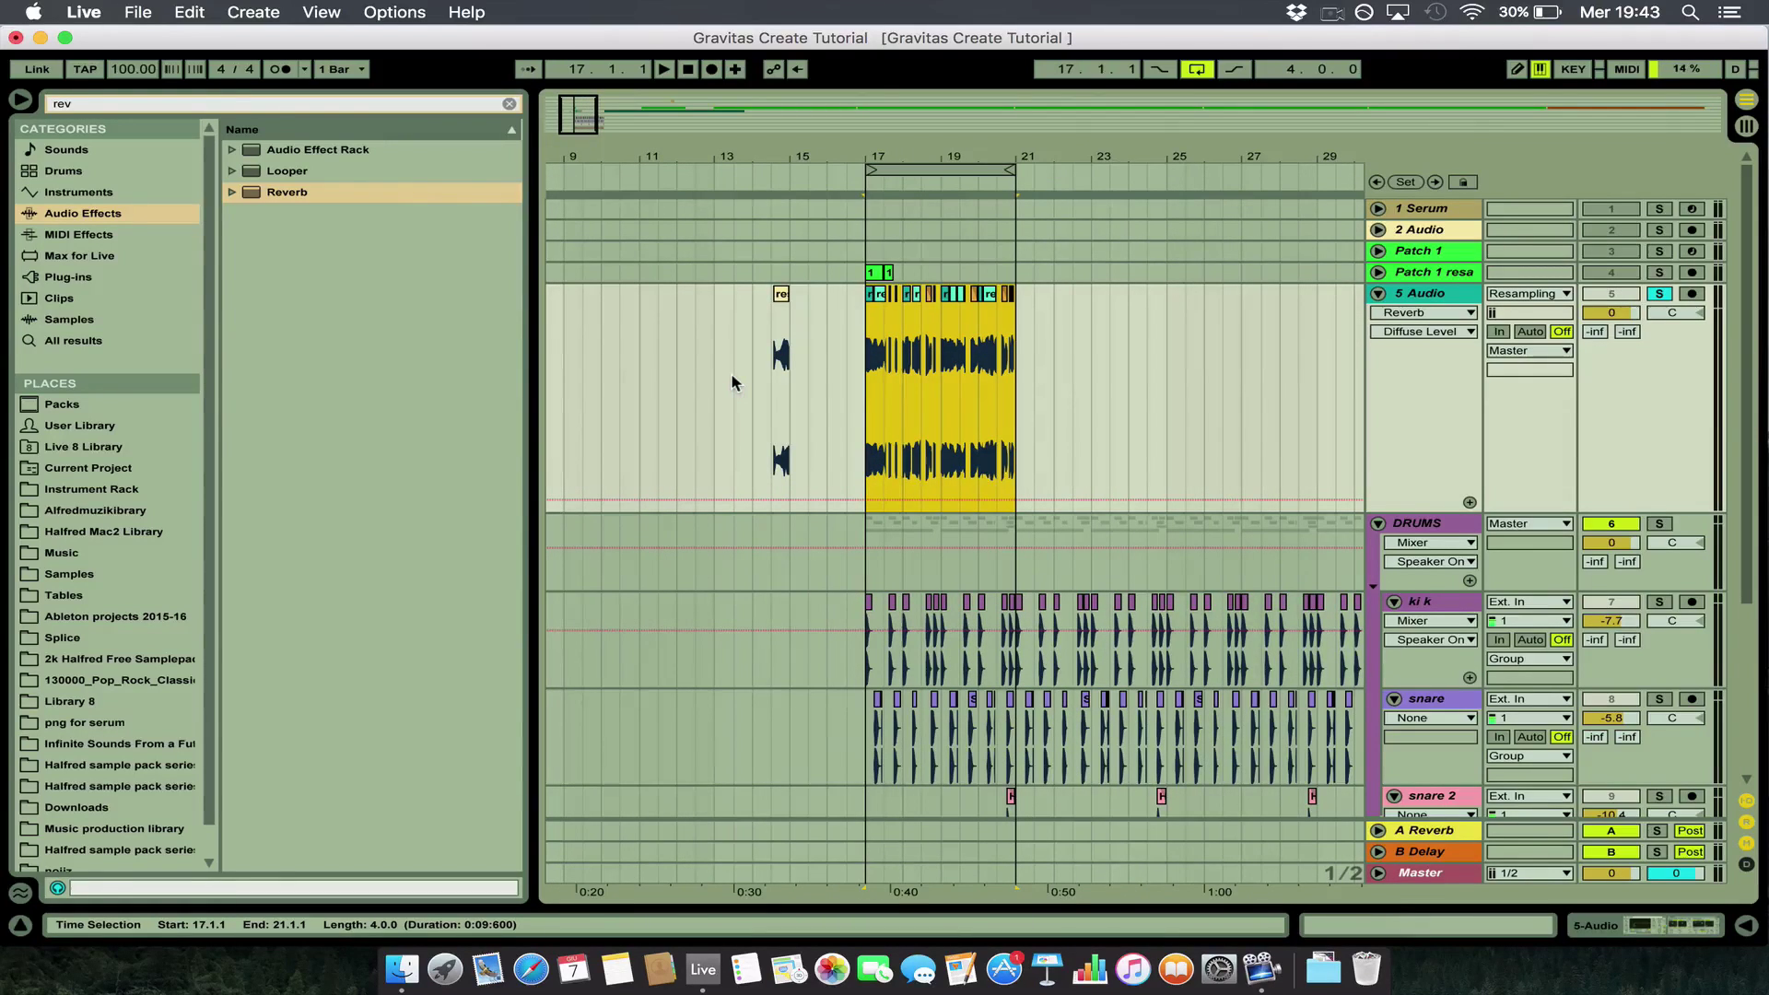
key("super+d")
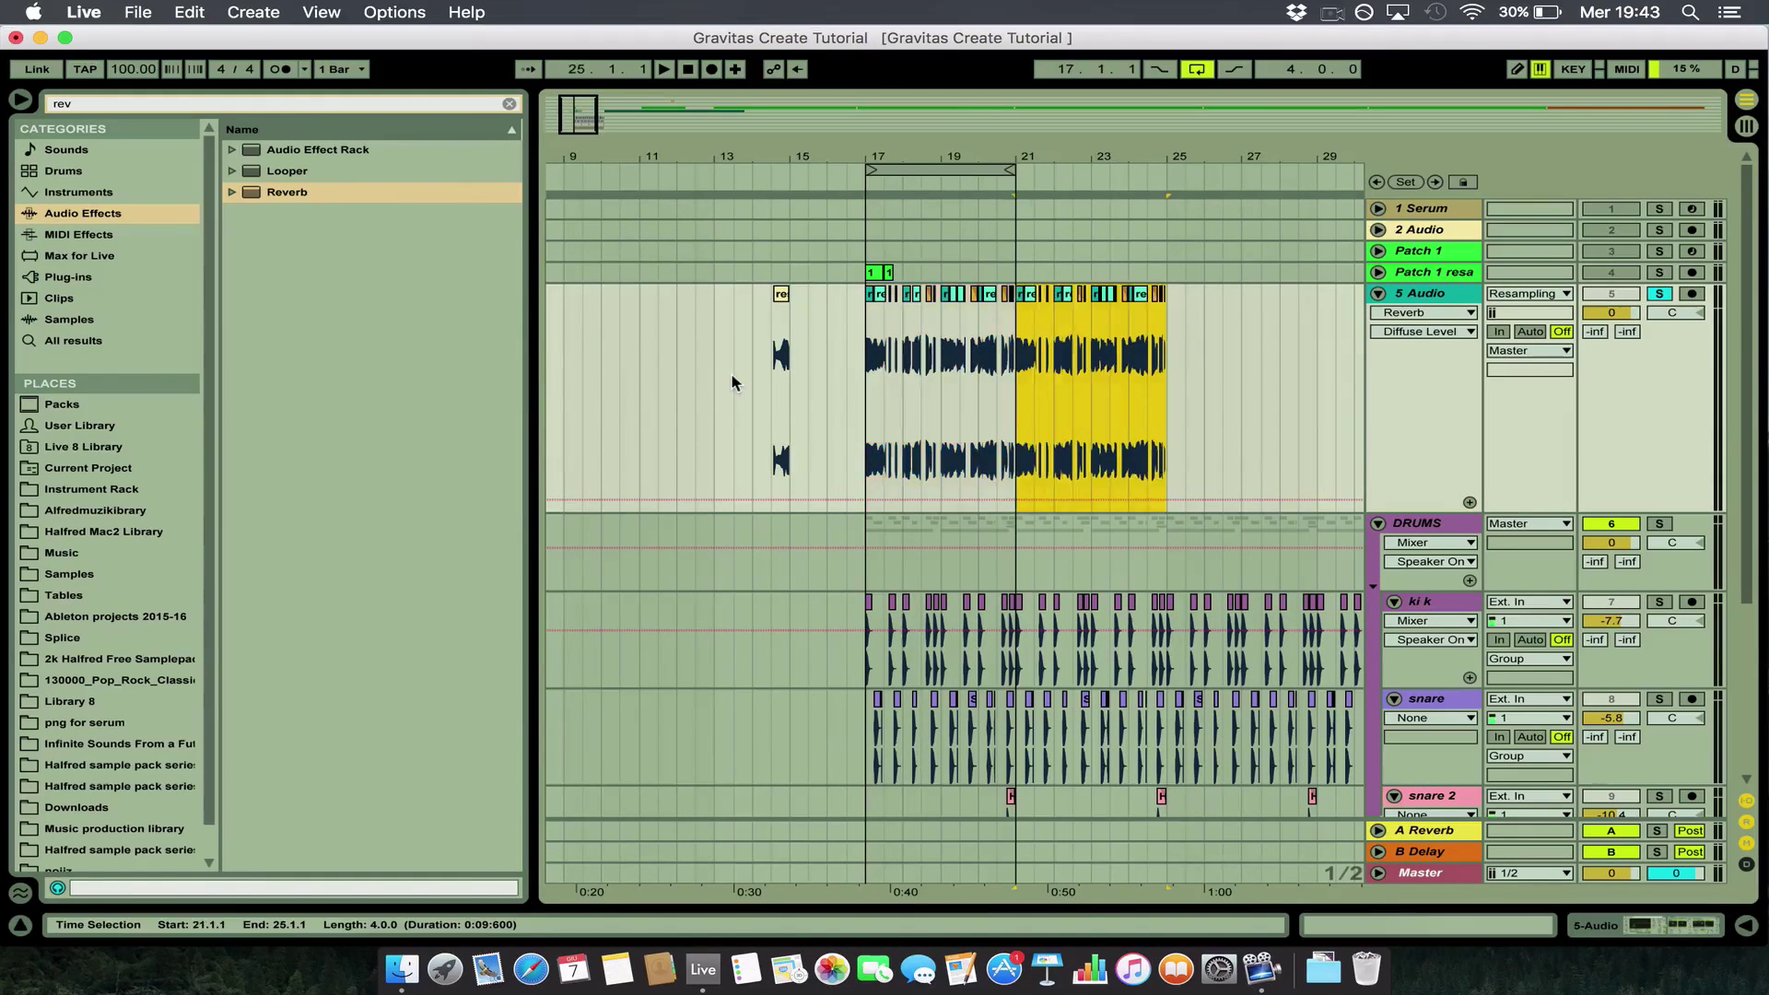
key("super+j")
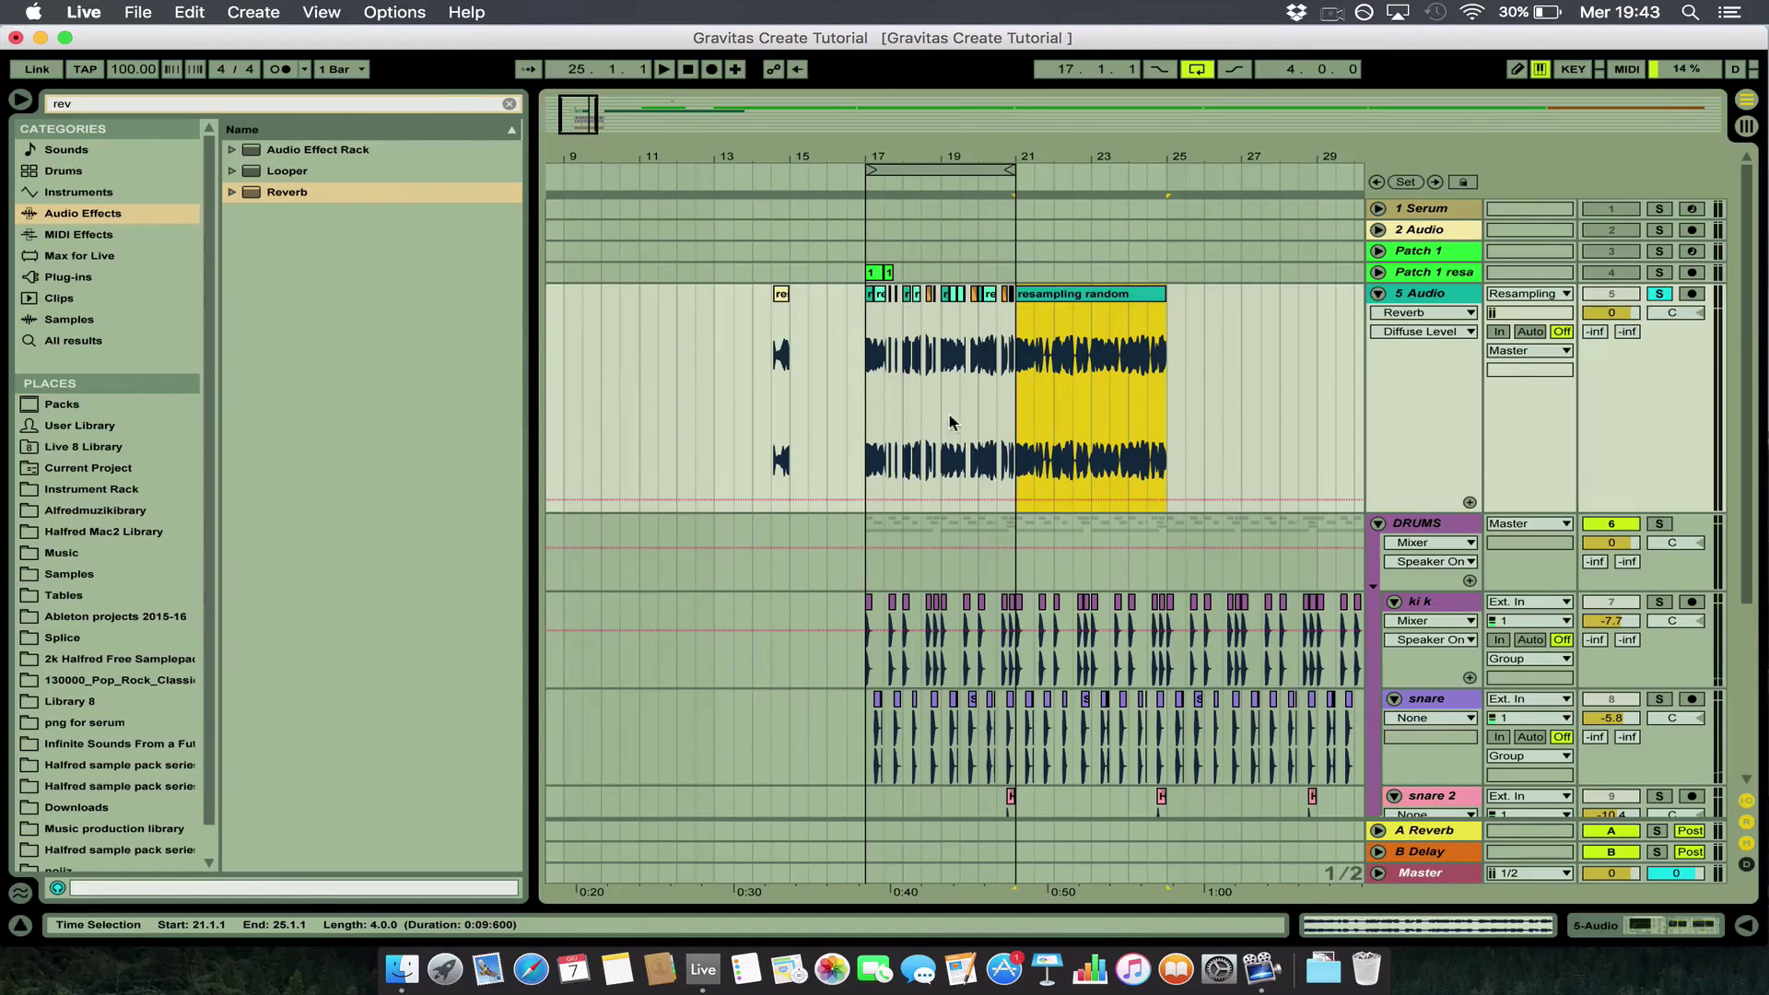
Shift the sample start of the slice at 17.1.1 to 15.1 in the recording and audition it.
left_click_drag(1015, 317, 898, 321)
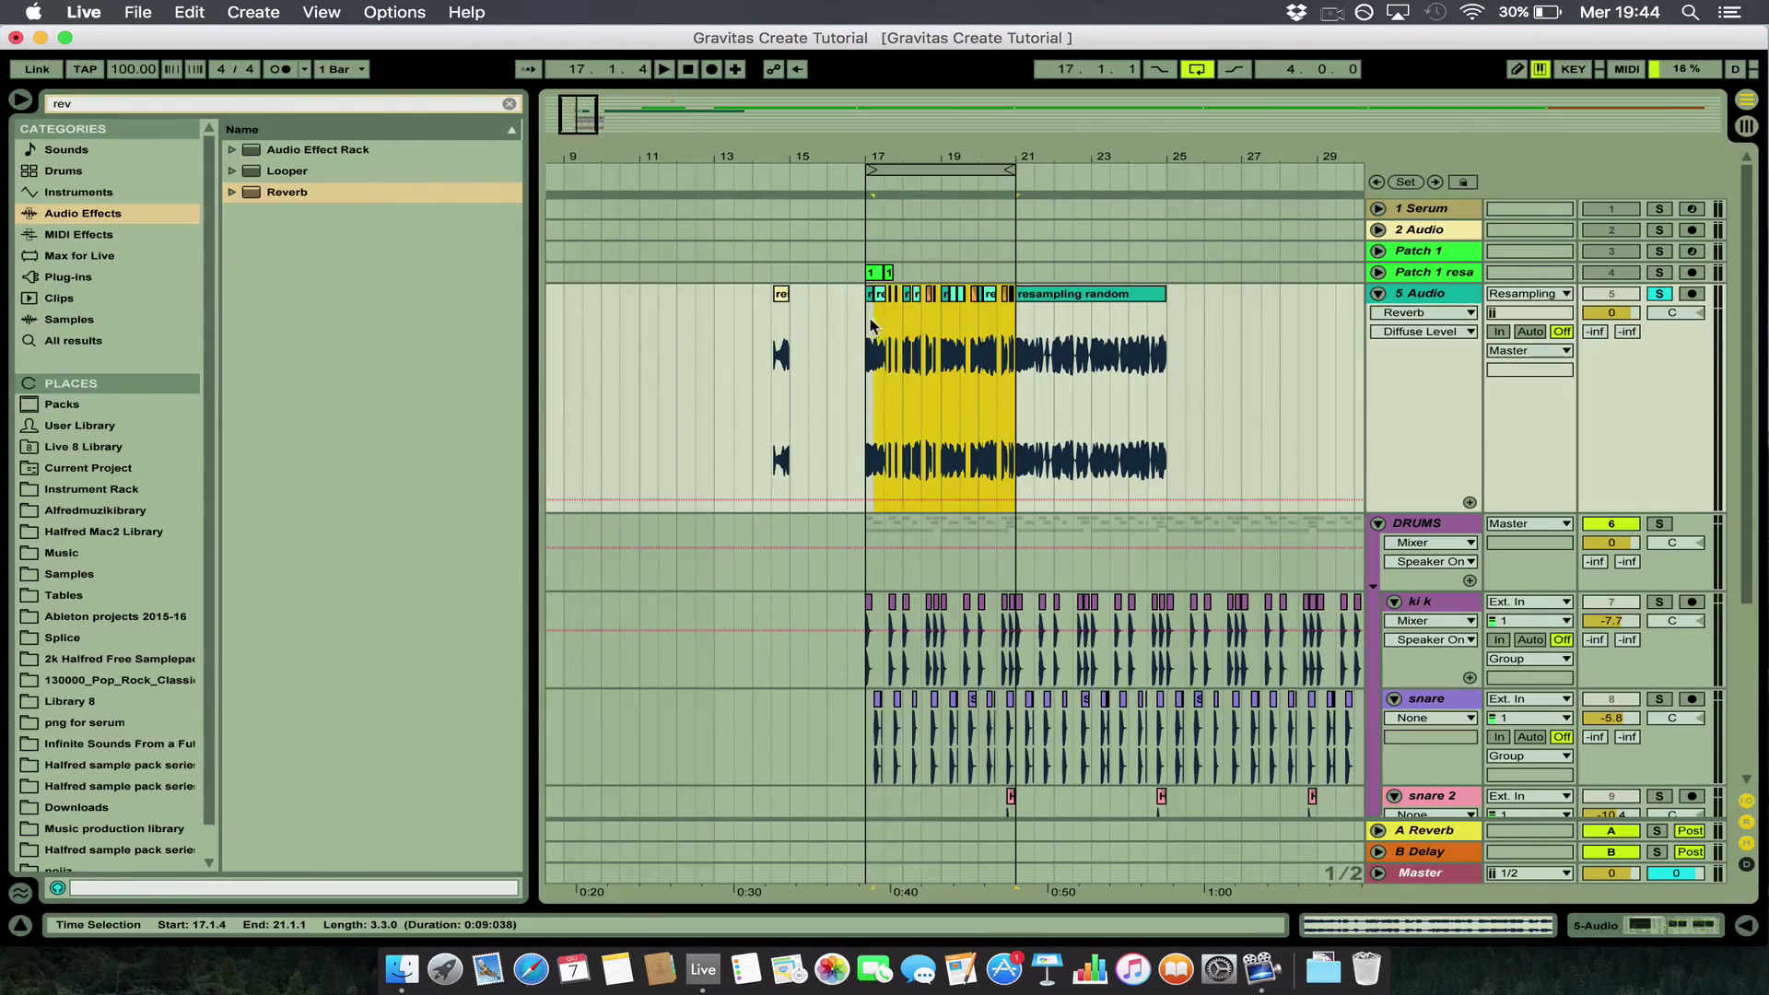
key("plus")
key("plus")
scroll(864, 324, "left", 2)
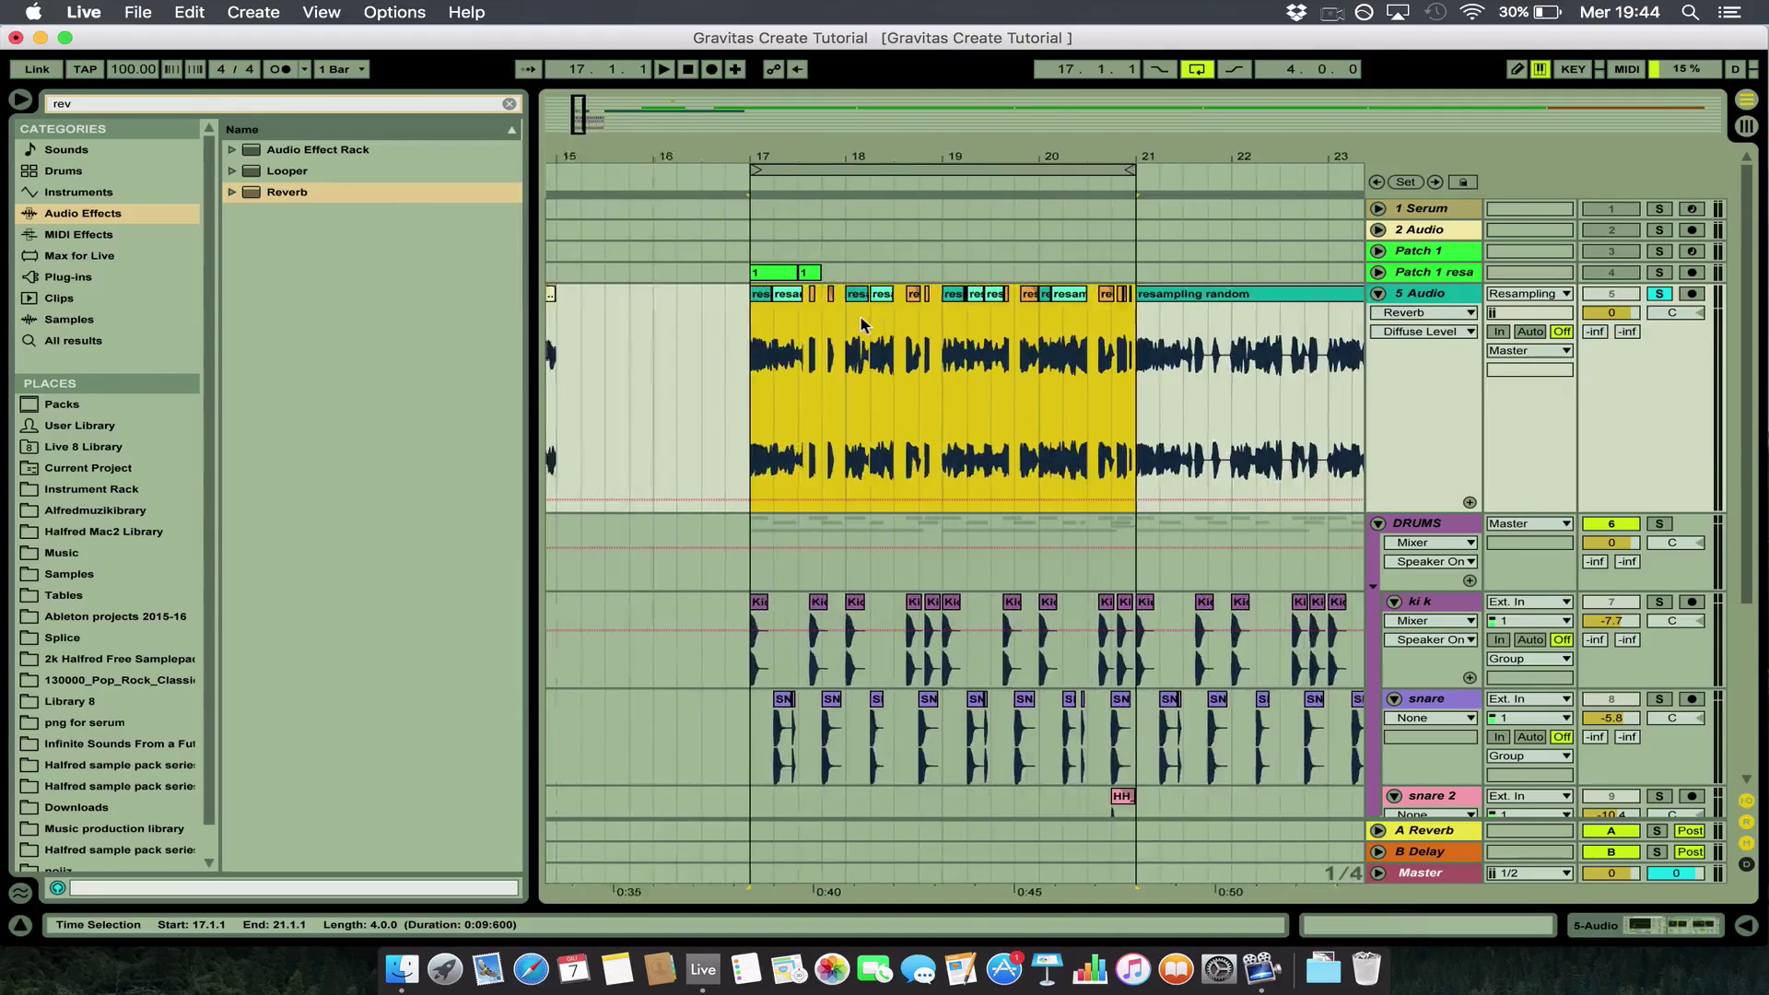
double_click(813, 295)
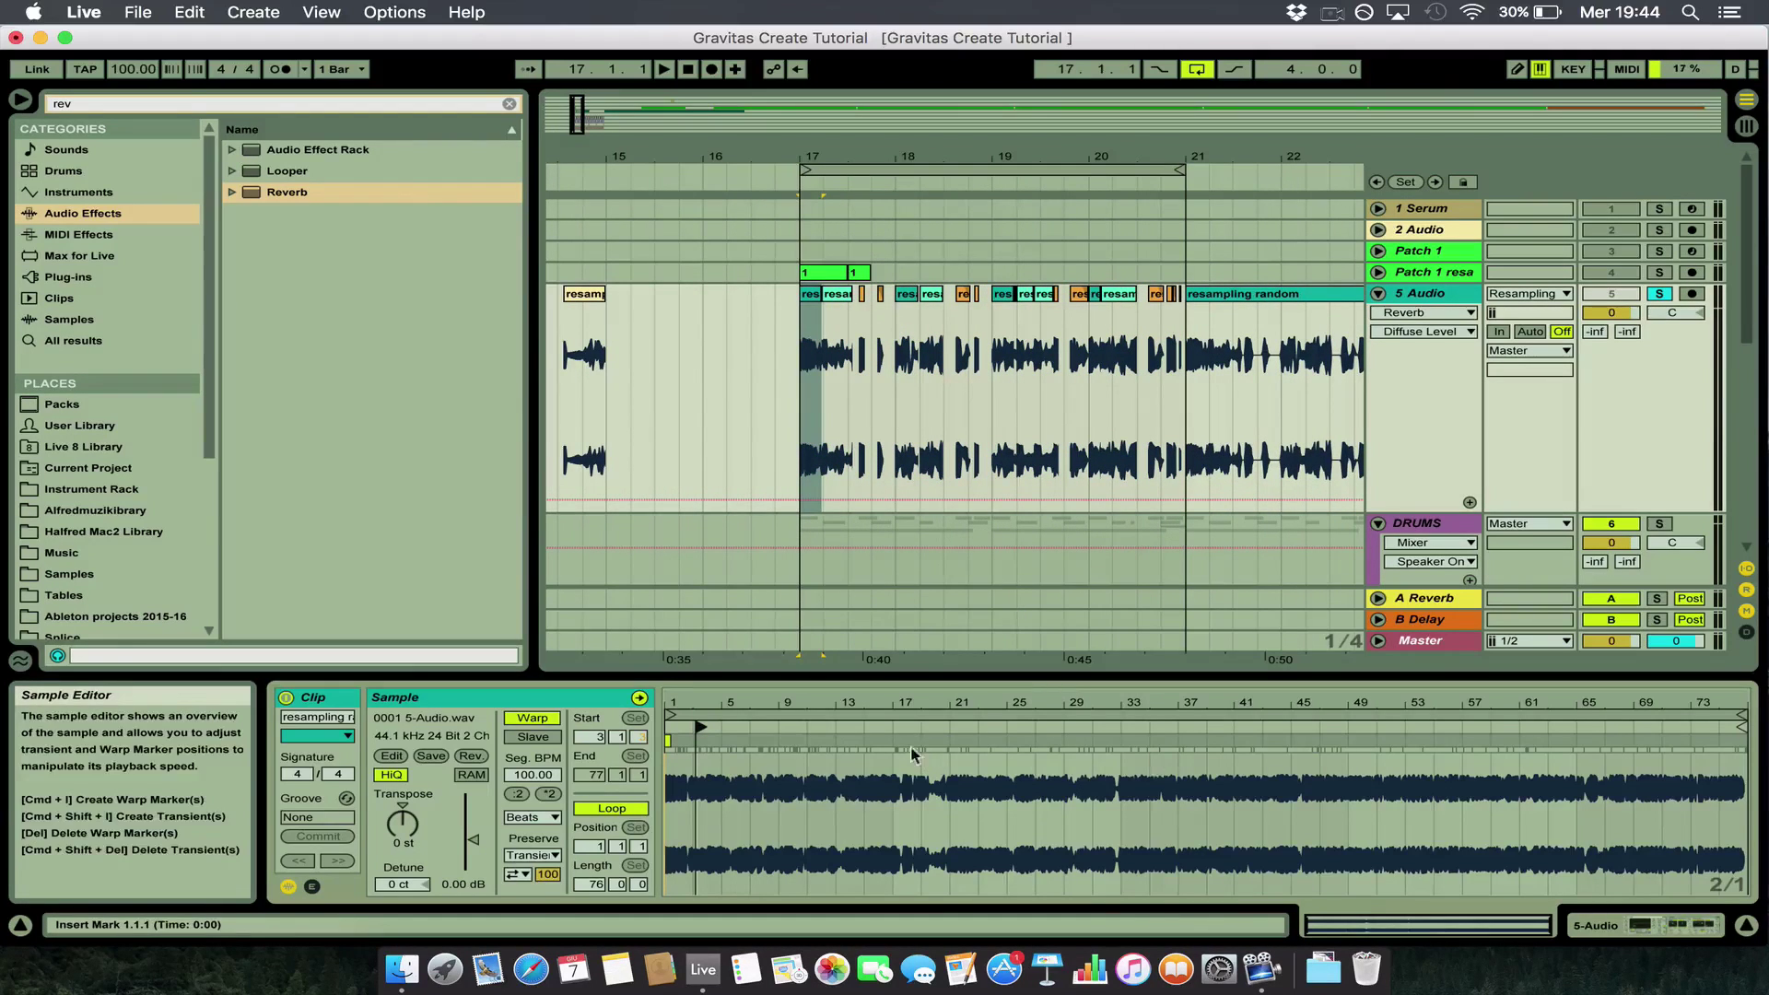
left_click(1659, 294)
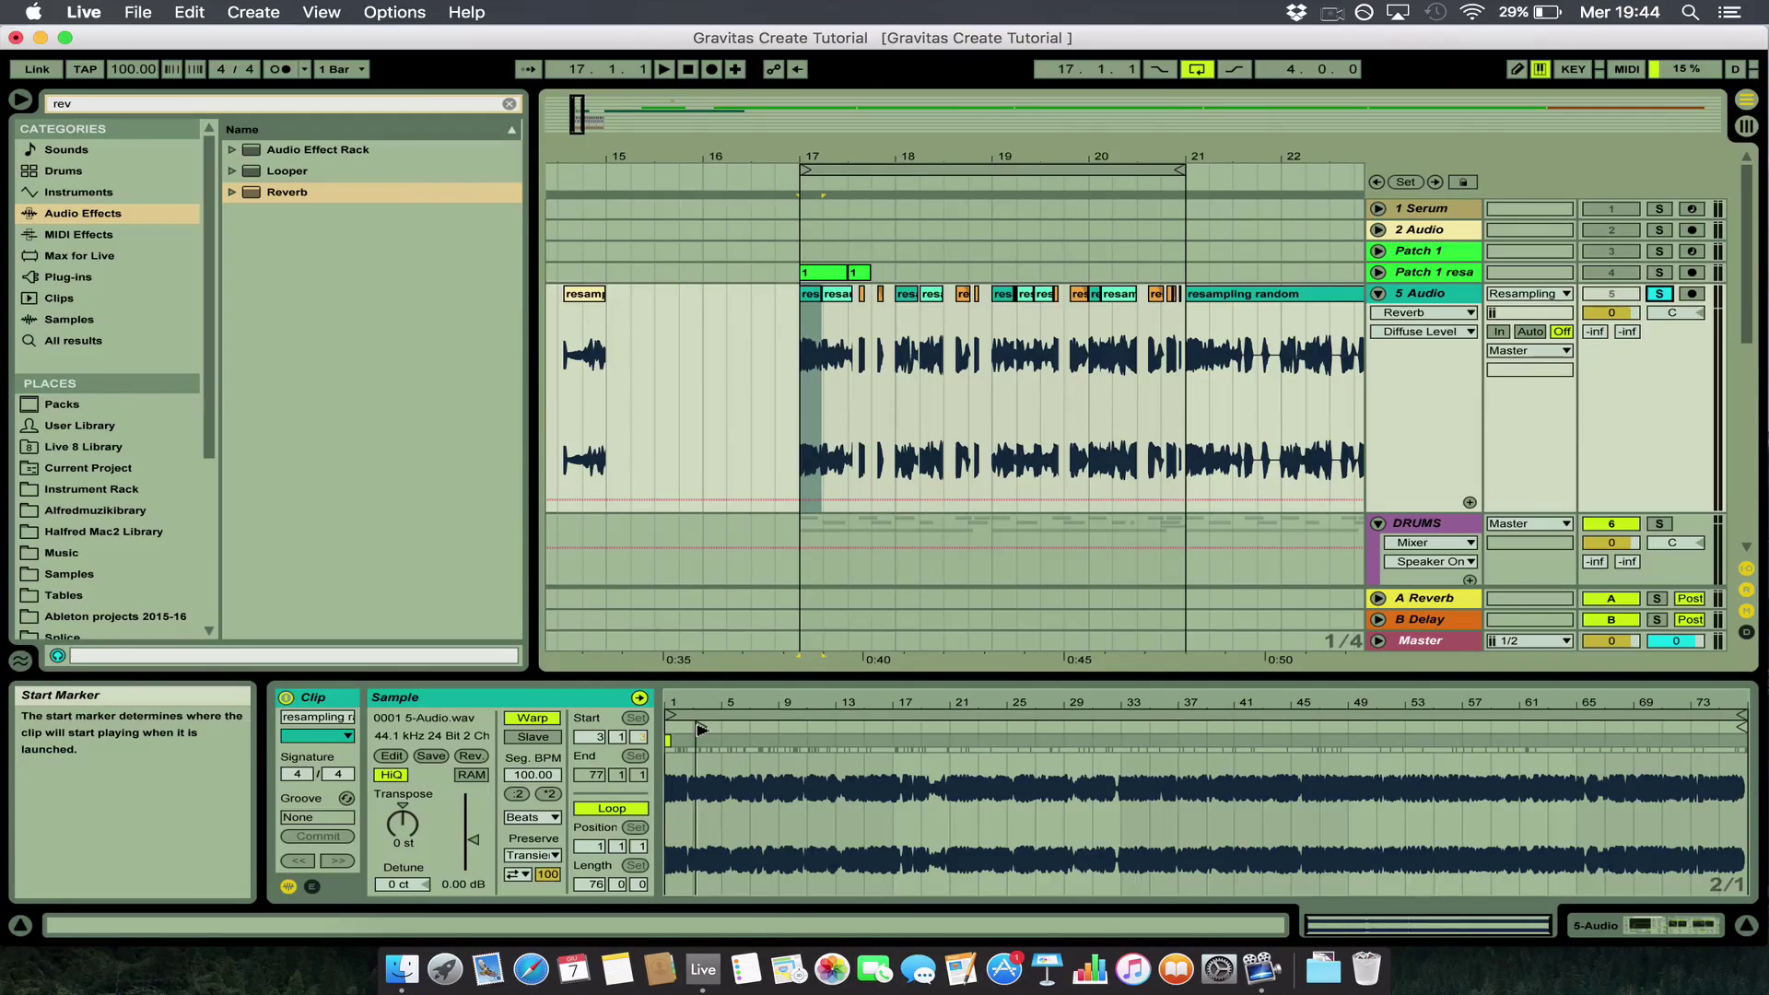
left_click_drag(700, 729, 704, 730)
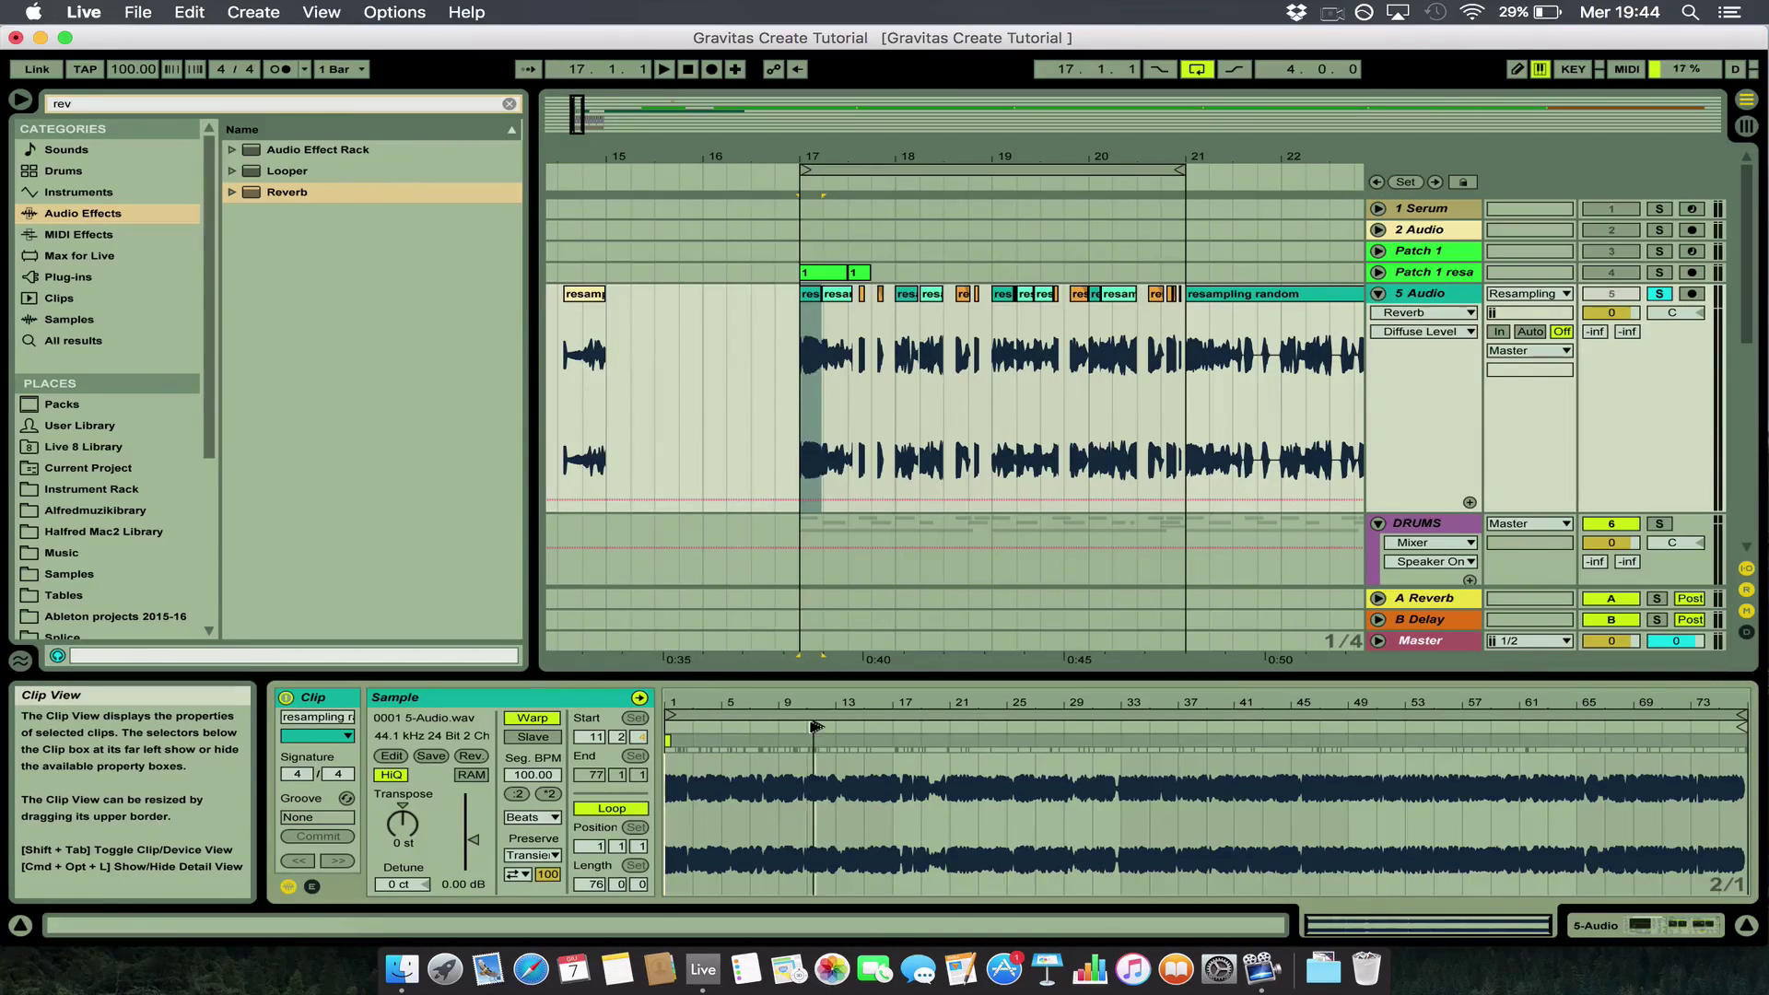
left_click_drag(815, 728, 866, 727)
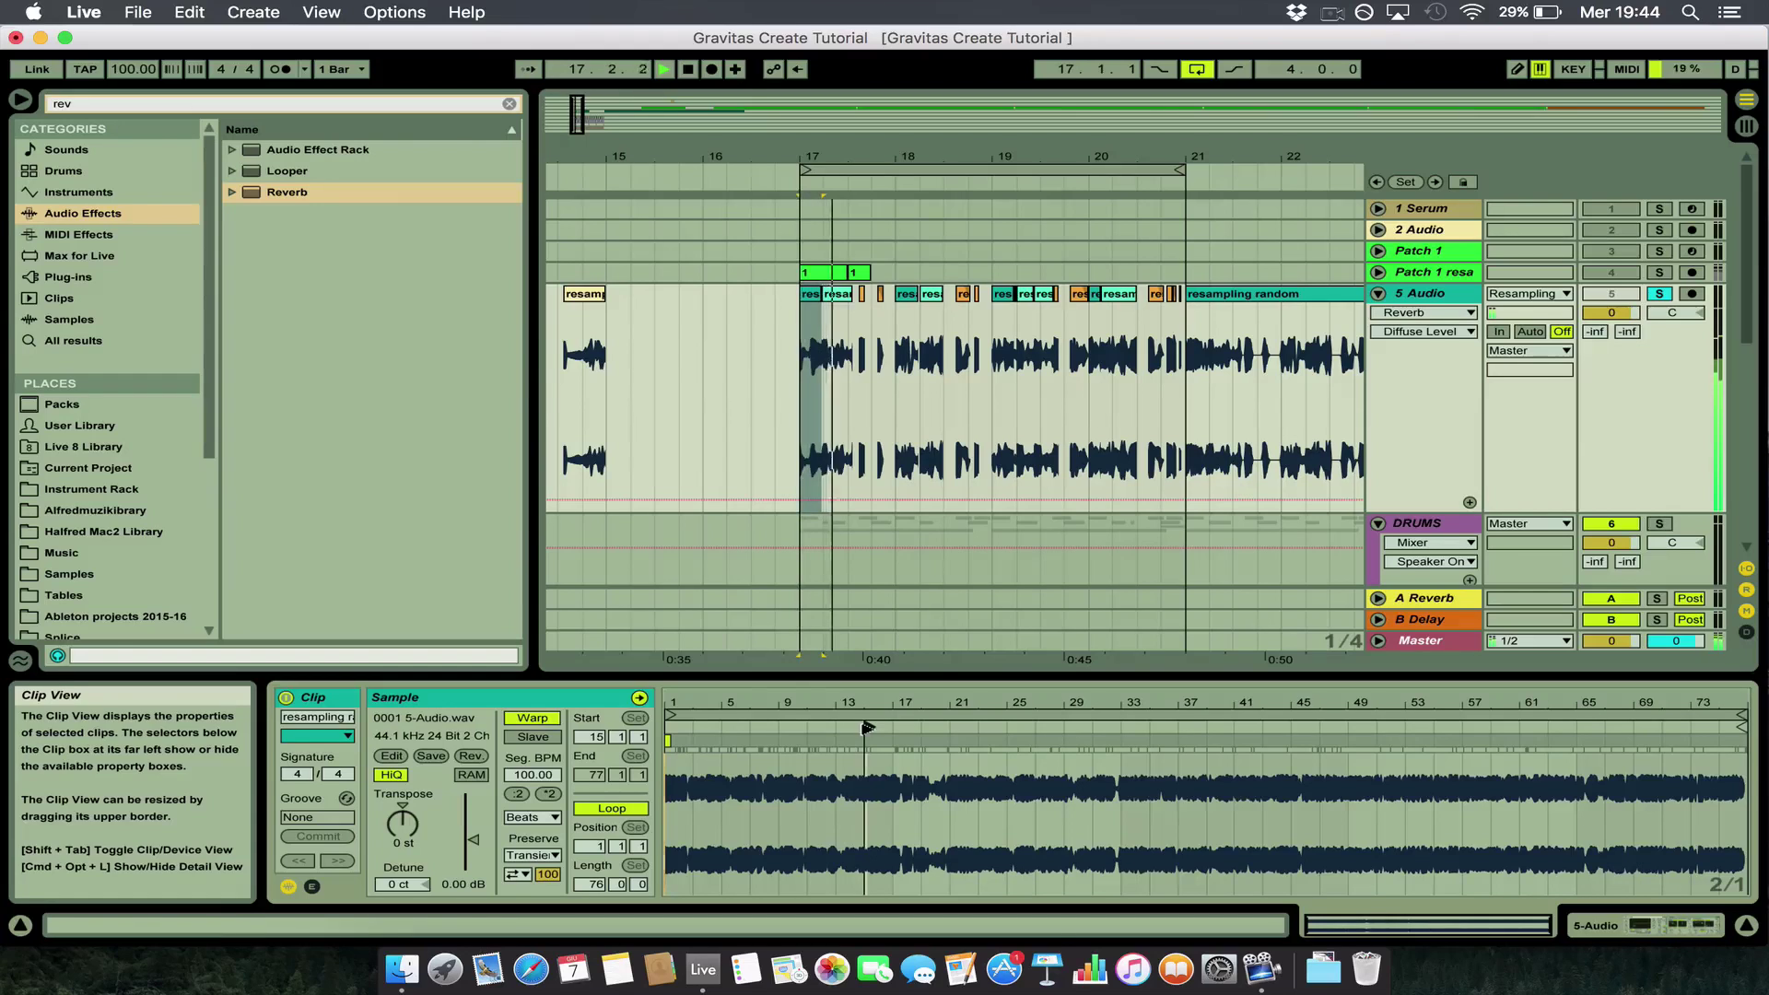
Set the sample start of the slice at 18.1.1 to 36.1 and repeat its first half at 18.1.3.
left_click(906, 294)
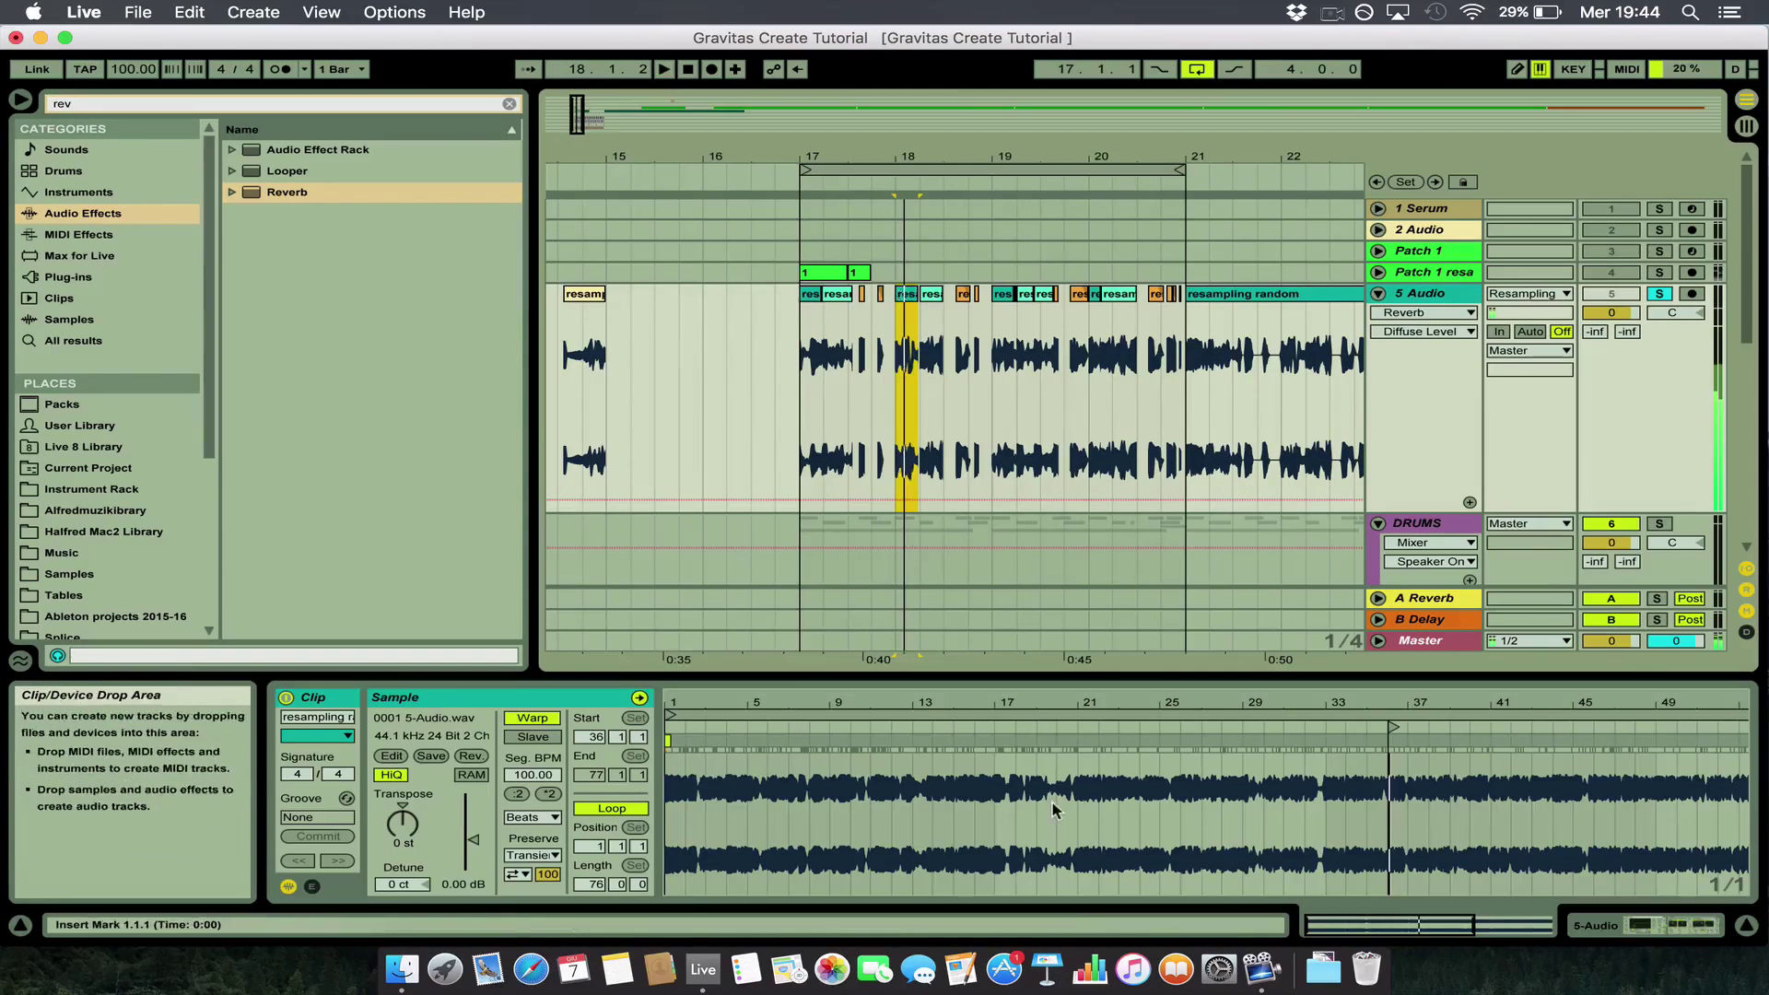
key("plus")
key("plus")
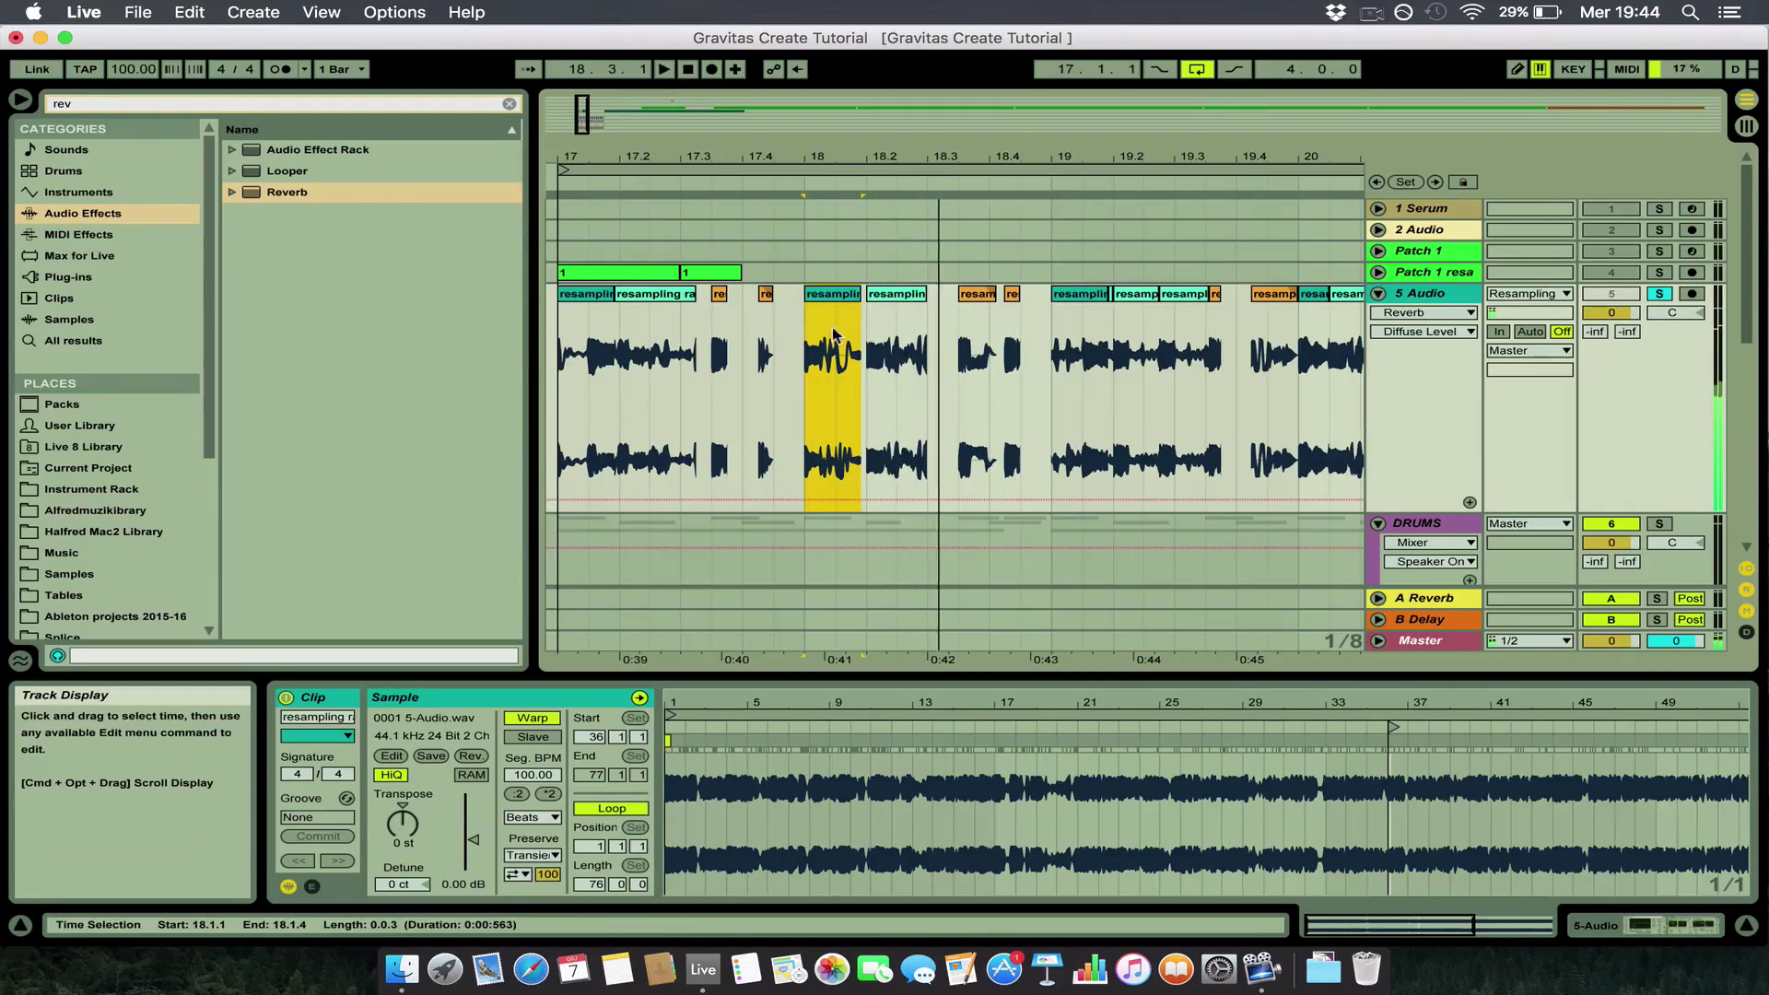
Shift the sample start of the slice at 18.2.1 to 23.4 and split the slice midway between 18.2.3 and 18.2.4.
left_click(891, 301)
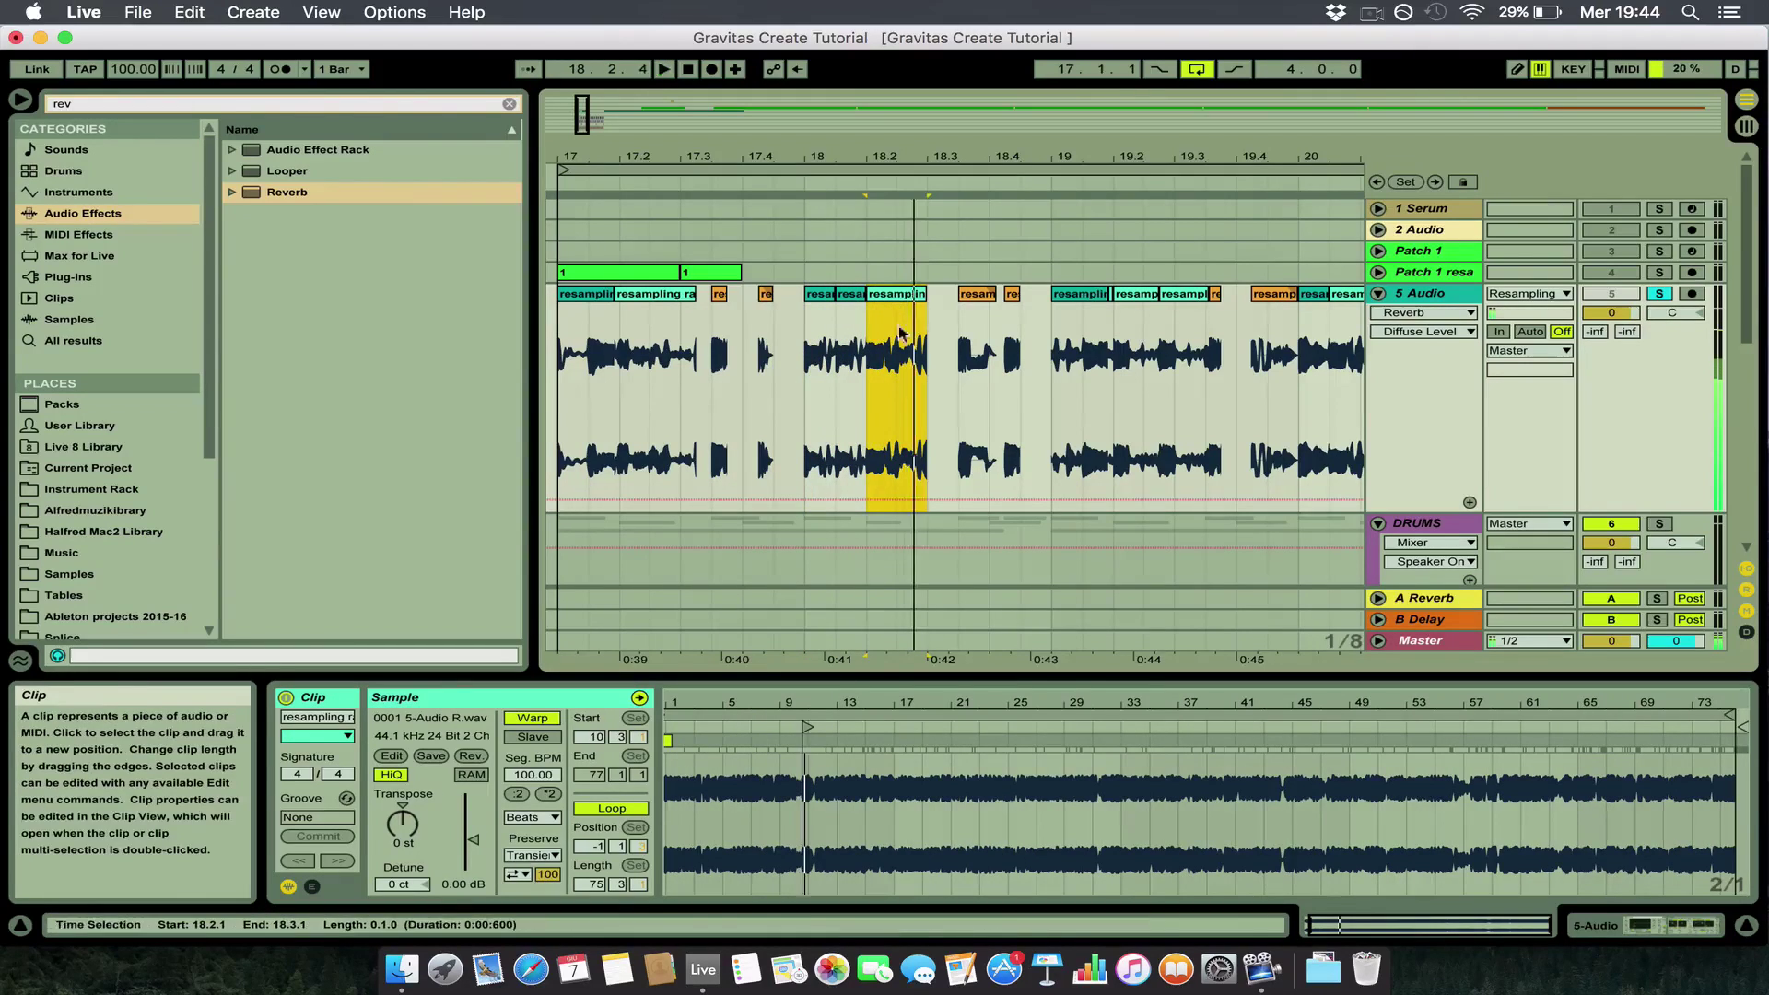
left_click_drag(806, 727, 992, 730)
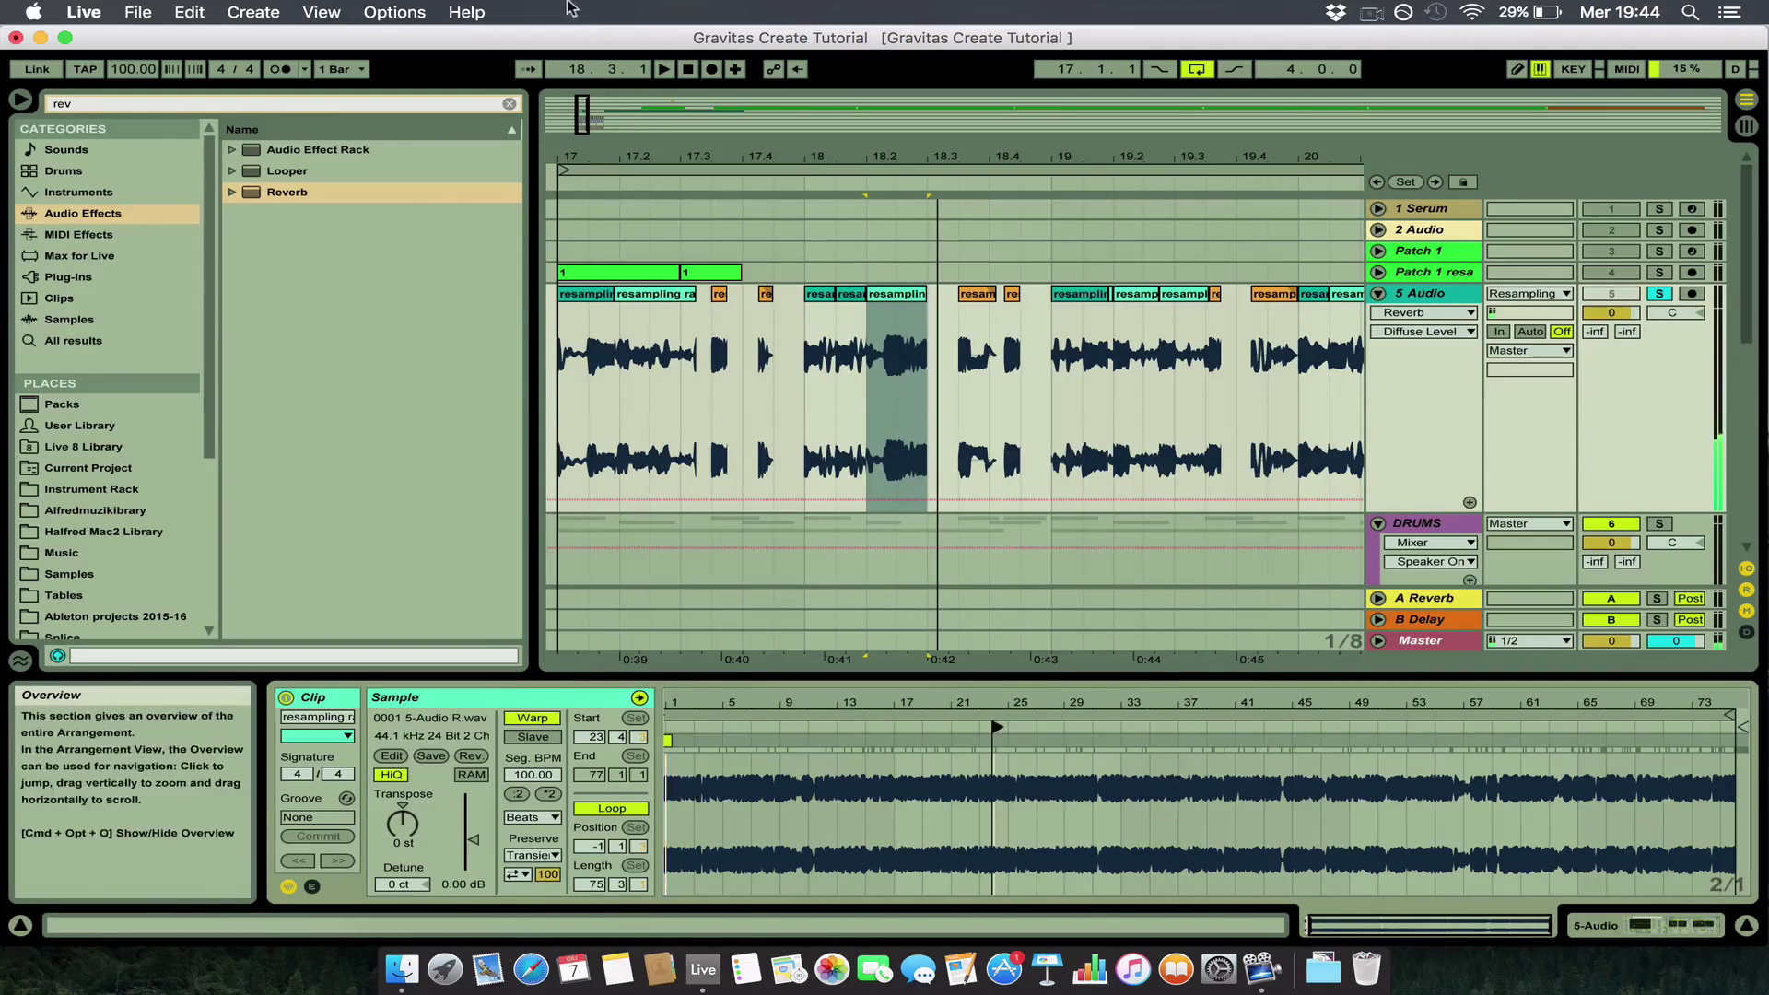
left_click(856, 320)
key("plus")
key("plus")
key("plus")
key("plus")
left_click(1115, 340)
key("super+e")
left_click(1069, 277)
left_click(1057, 300)
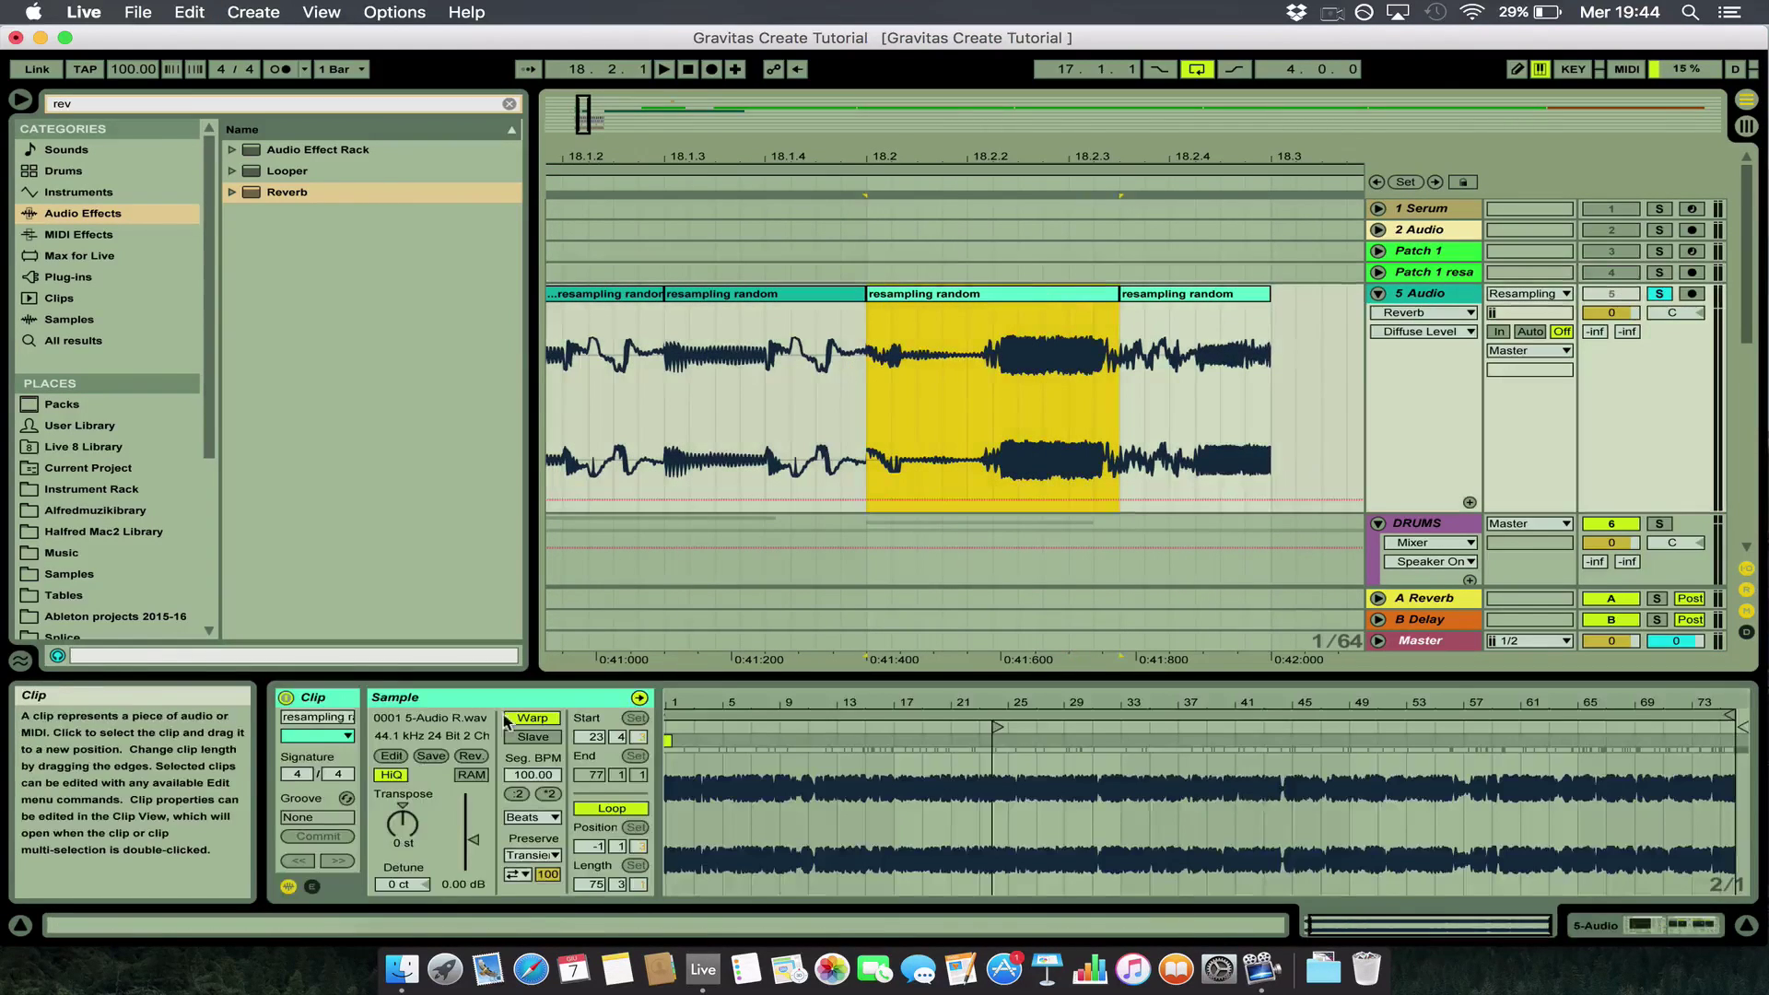
Play the phrase from 18.1.4 to audition the edited slices of bars 18 to 20.
key("space")
left_click(819, 459)
key("minus")
key("minus")
key("minus")
key("minus")
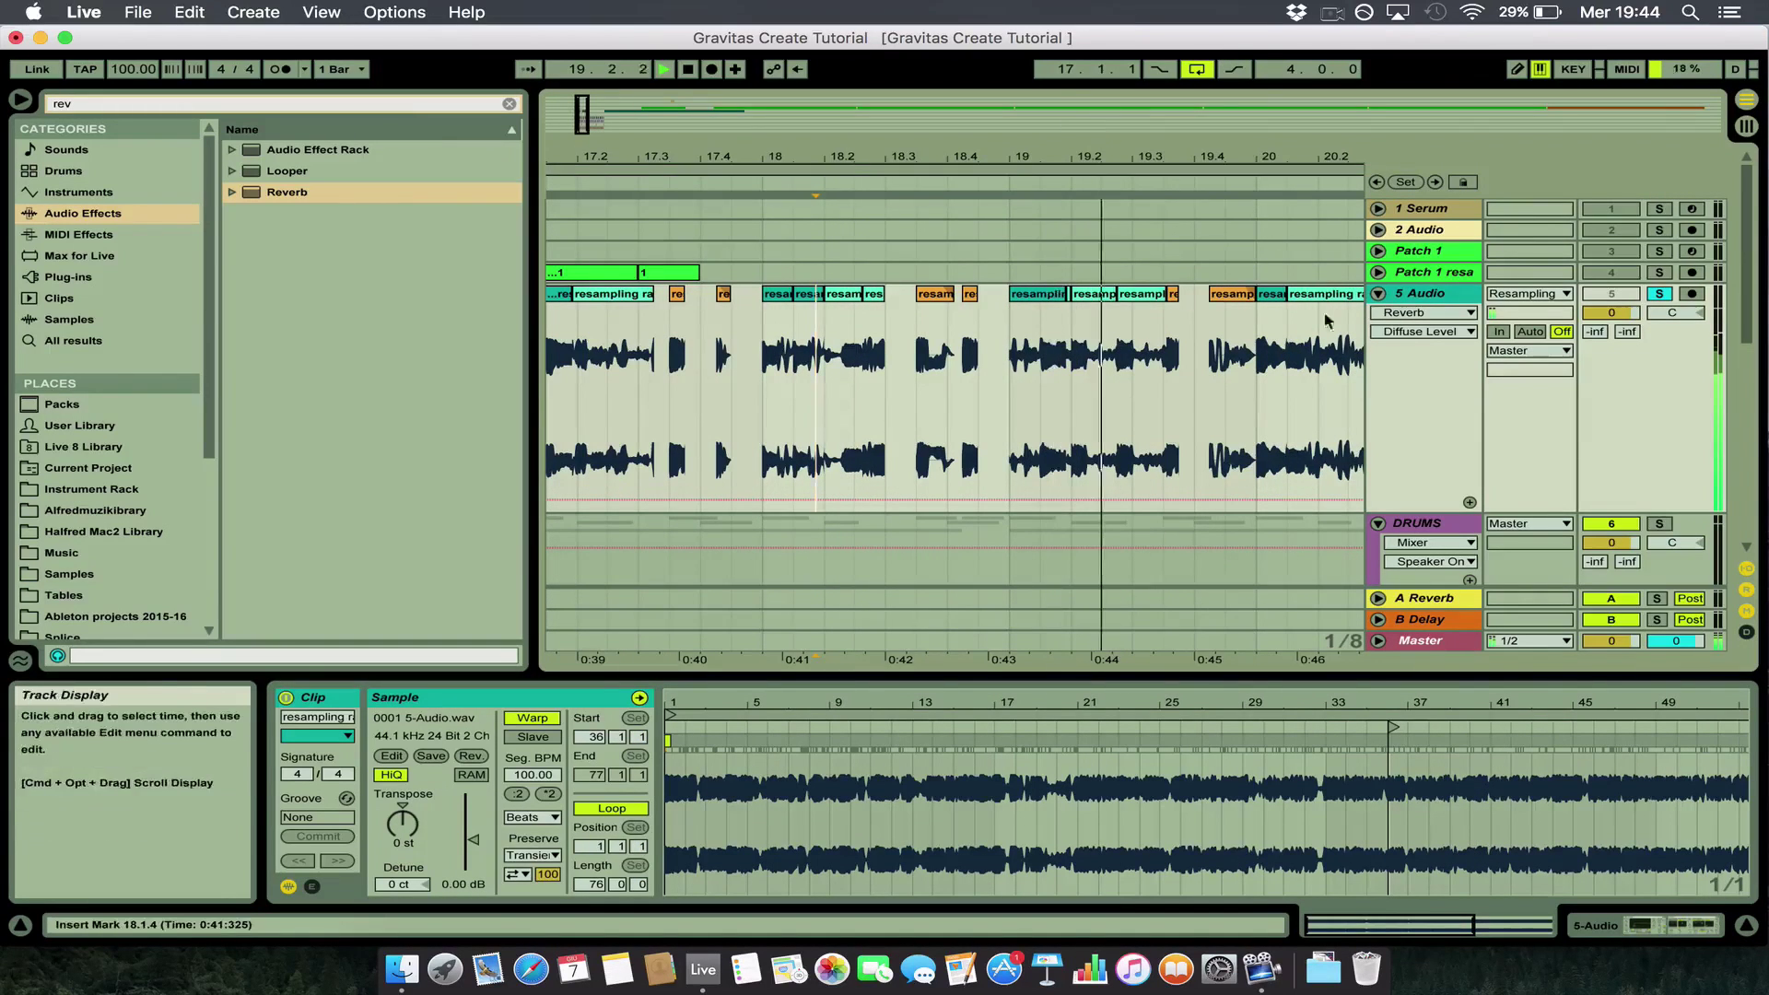
key("minus")
key("minus")
key("space")
Select 19.1.1 to 21.1.1 on the 5 Audio track and set the two-bar loop to that range.
left_click_drag(894, 368, 1066, 361)
key("super+l")
key("z")
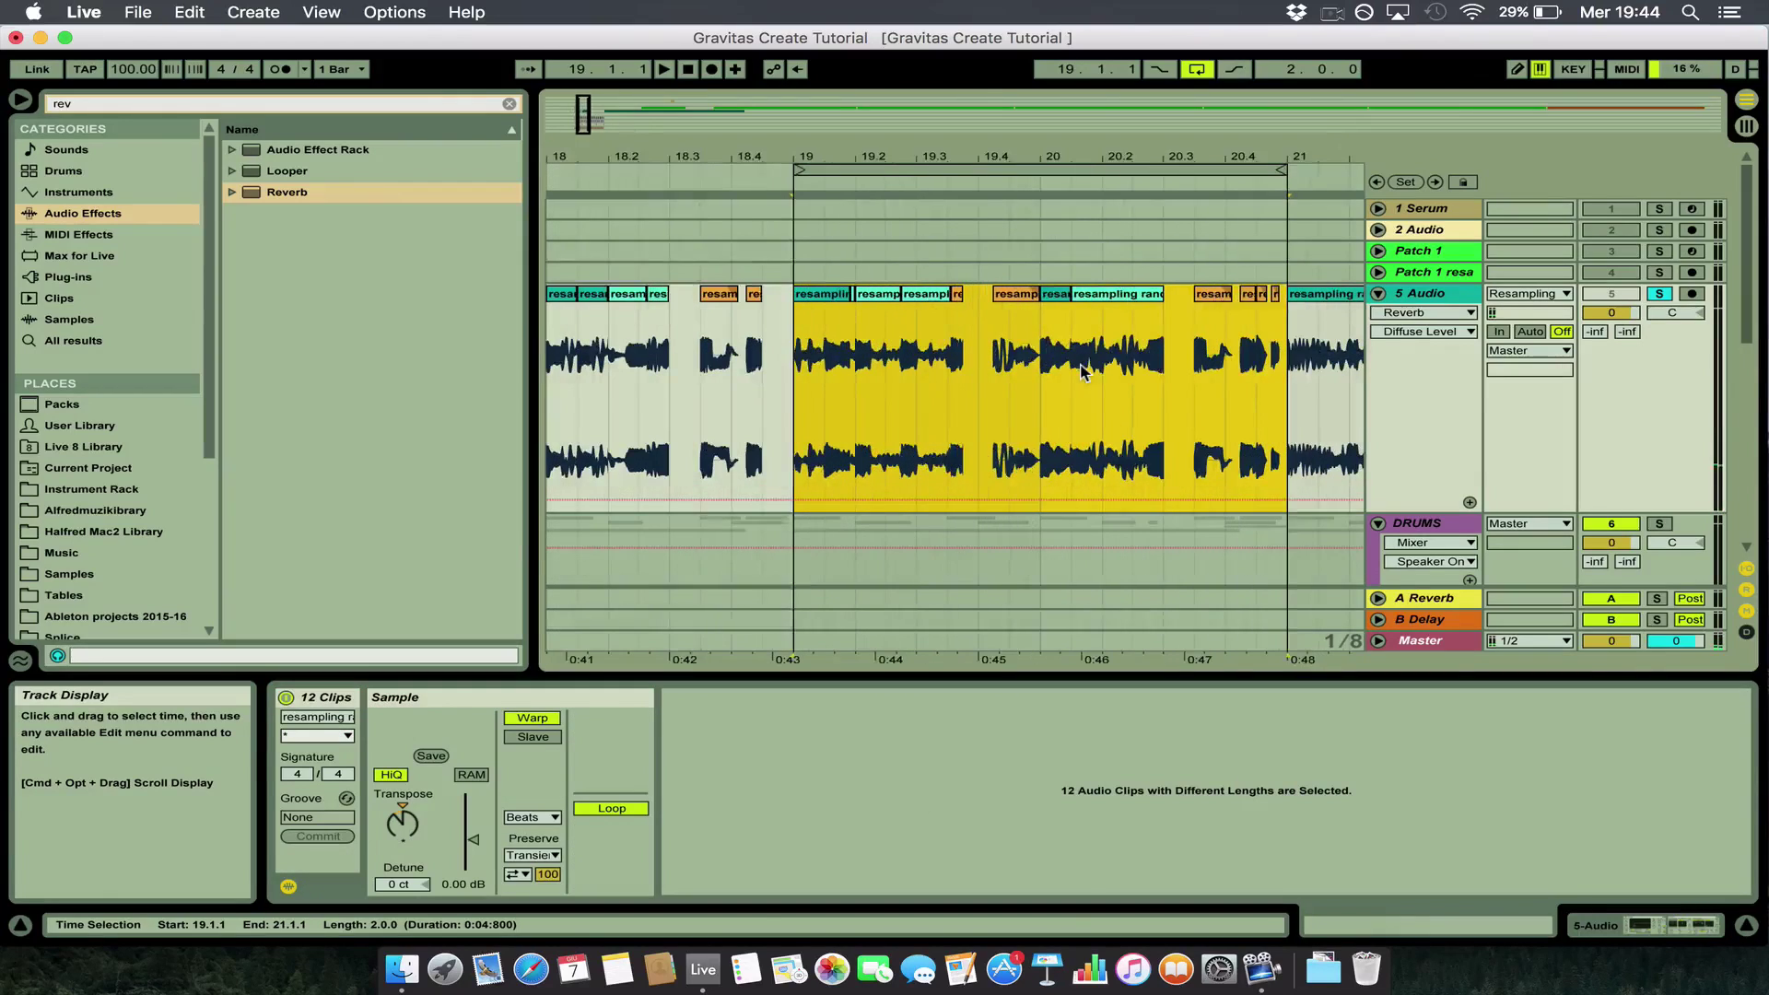
Set the sample start of the slice at 19.2.1 on the 5 Audio track to 37.1.1.
left_click(873, 300)
left_click_drag(1183, 726, 960, 732)
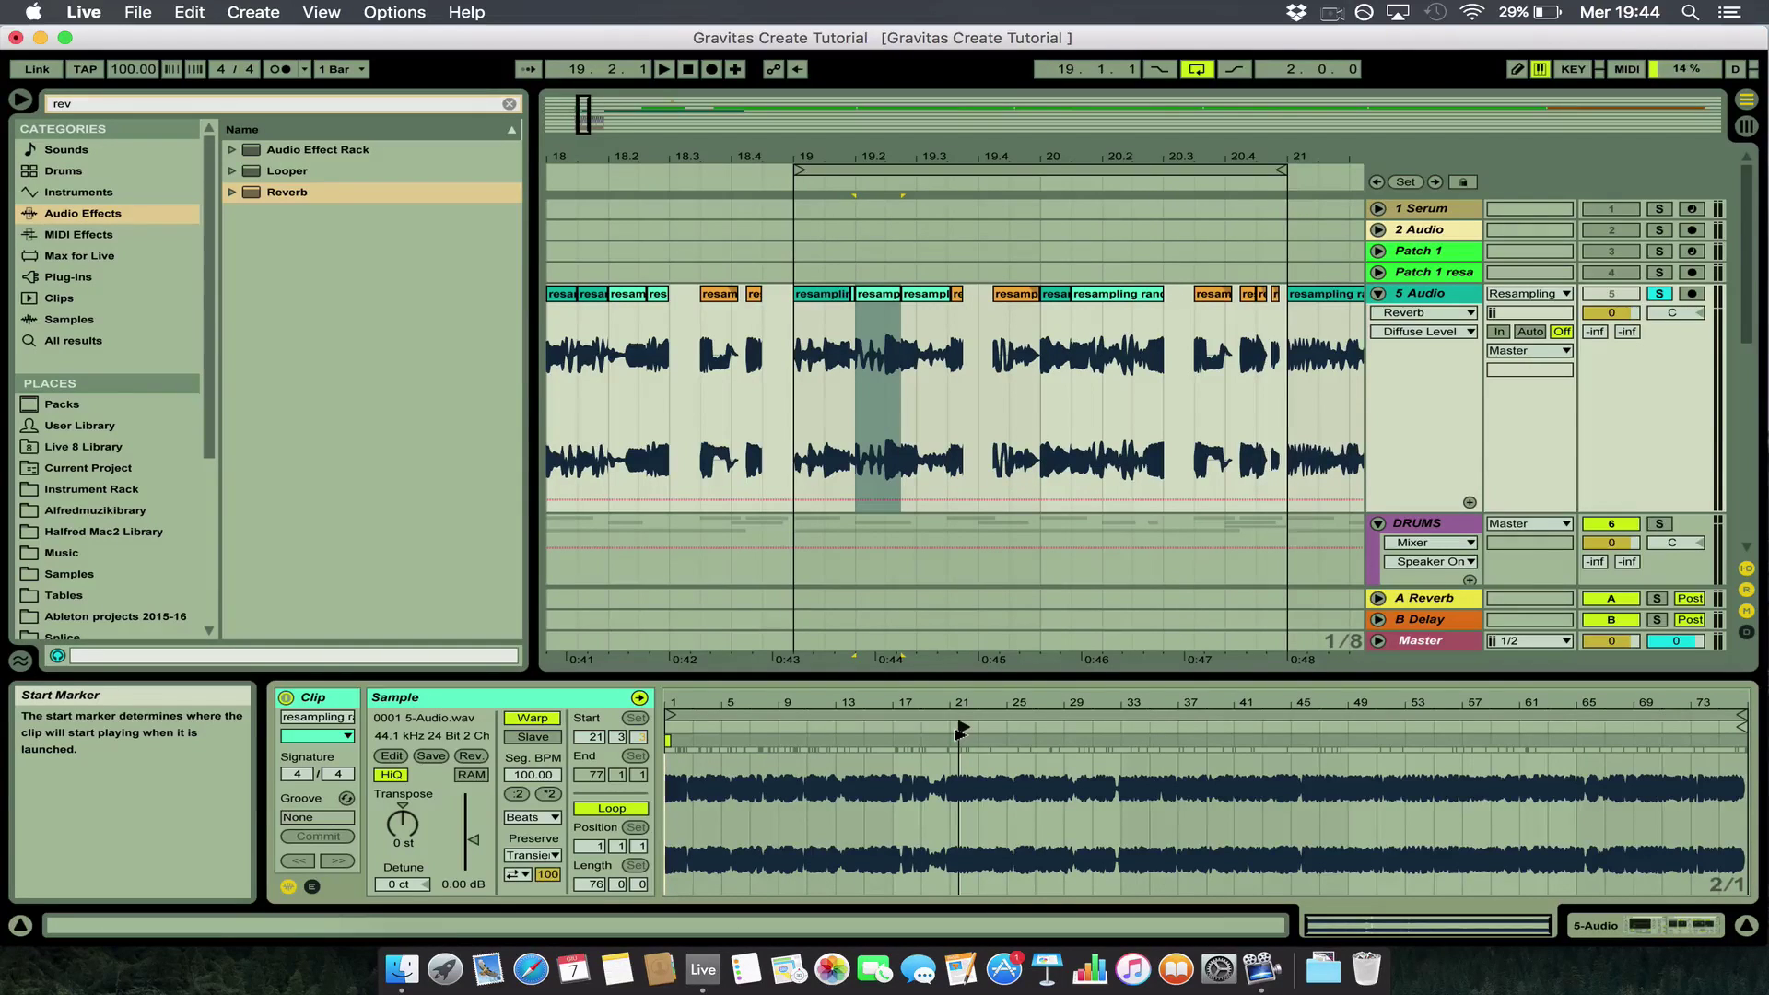
left_click_drag(1064, 742, 1220, 776)
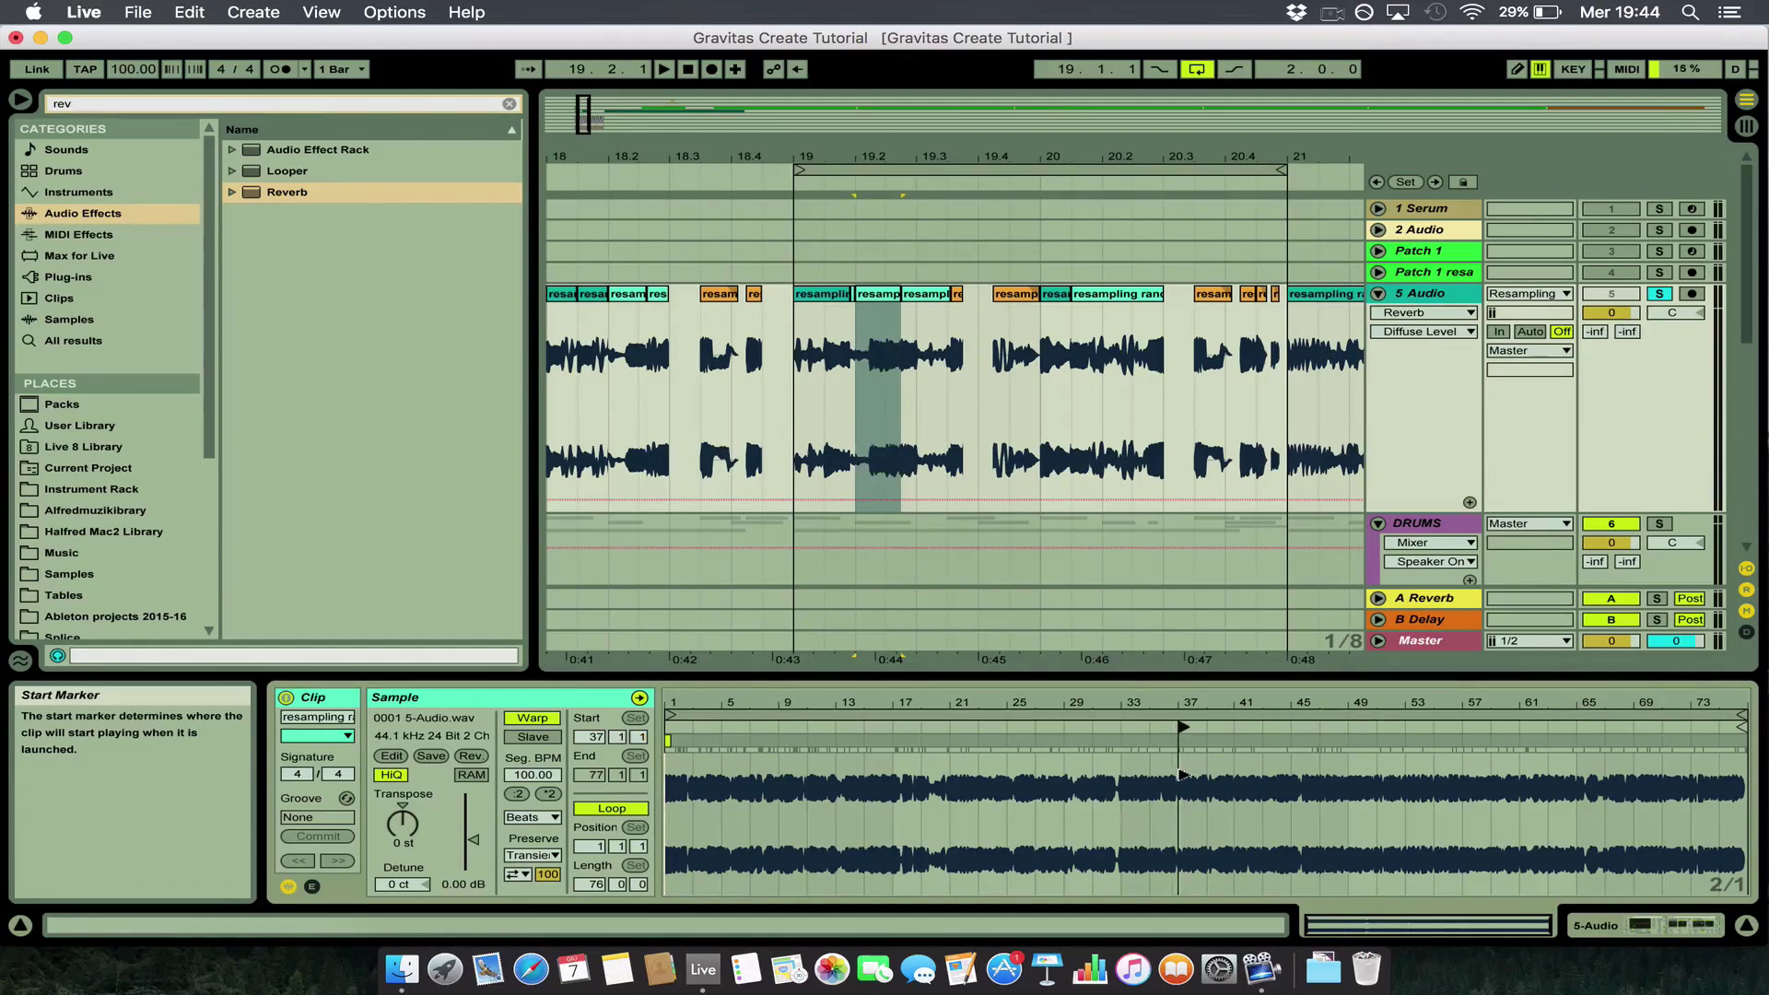
left_click(1258, 855)
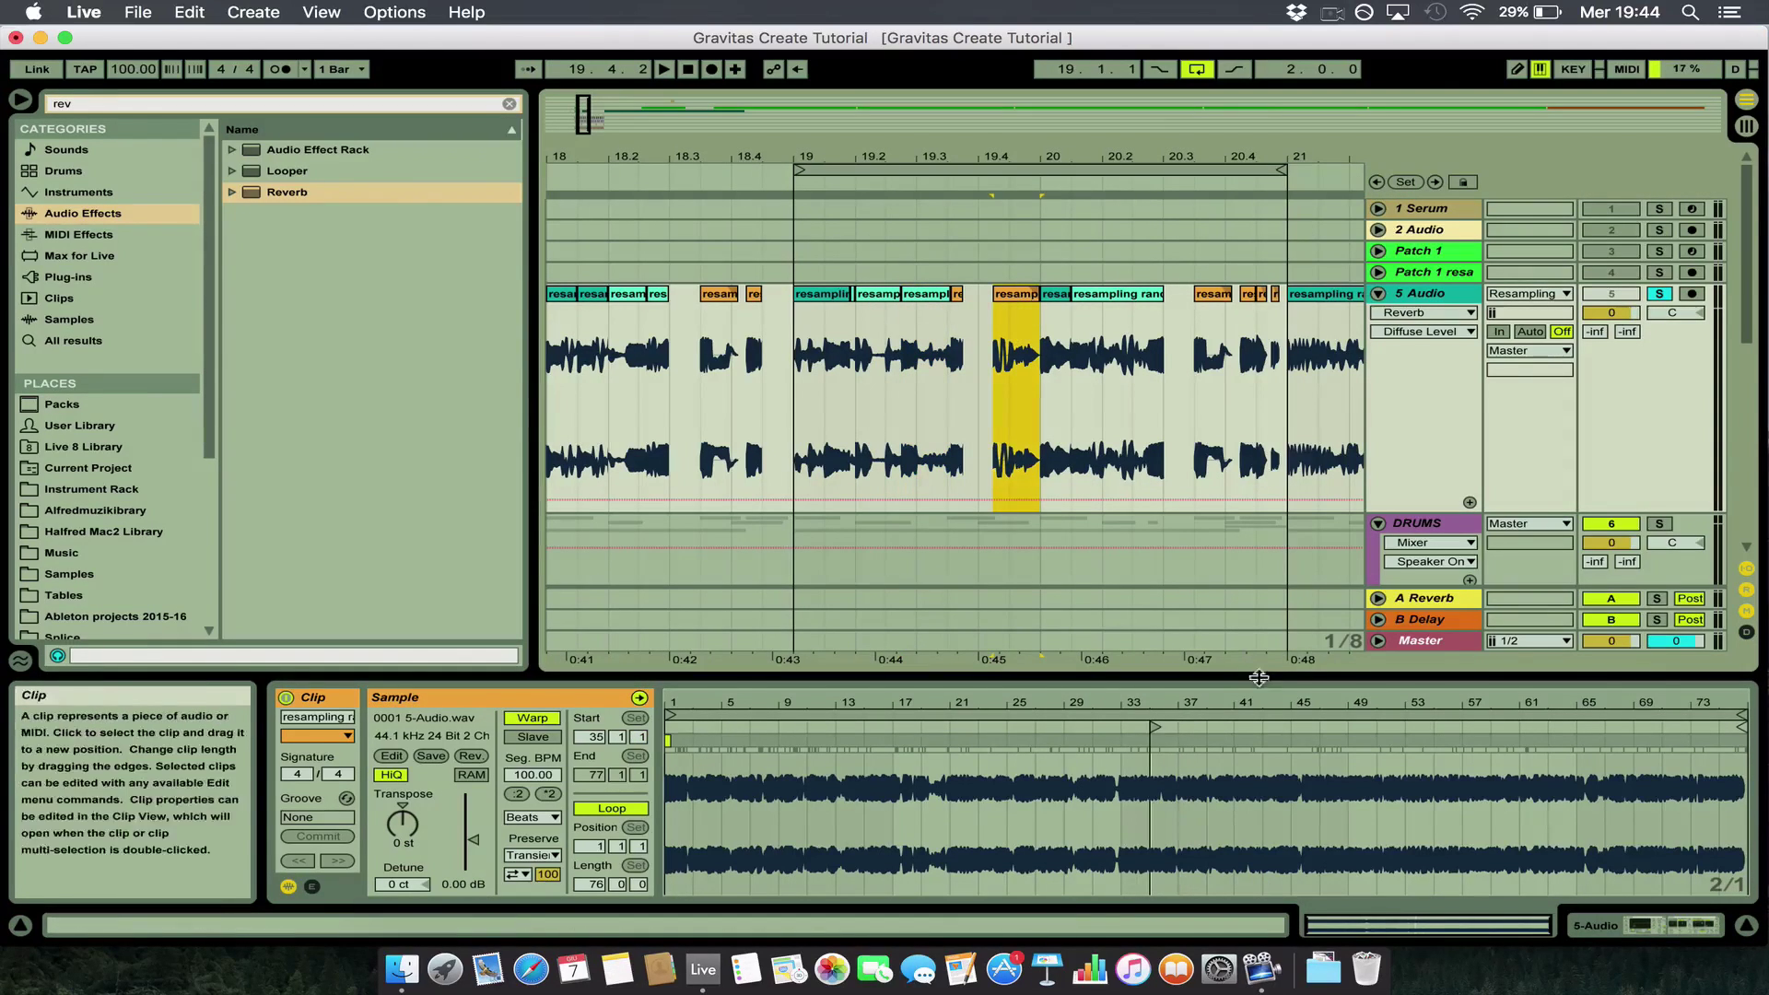
Set the sample start of the slice at 19.4.2 to 54.1 and shift that of the slice at 20.1.3 further into the recording.
left_click(1018, 293)
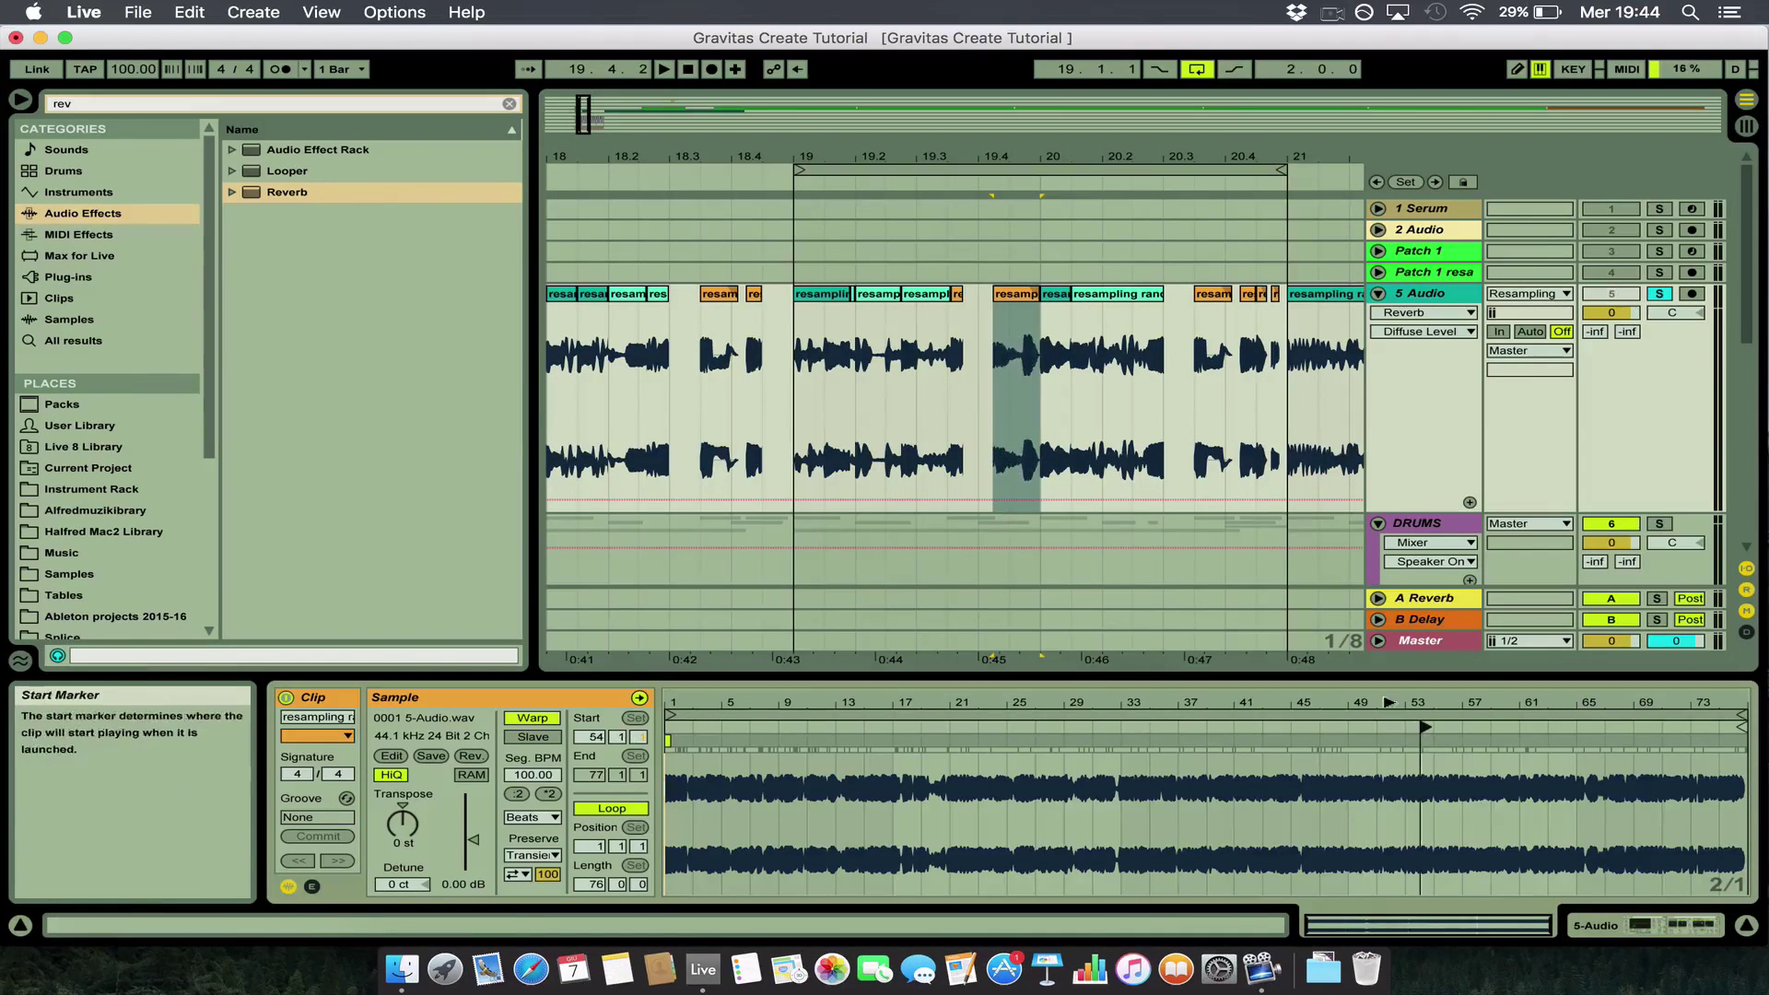
left_click(1090, 293)
mouse_move(806, 727)
left_mouse_down()
mouse_move(1411, 727)
mouse_move(1254, 727)
left_mouse_up()
Set the sample starts of the short slices at 20.4.2, 20.4.3 and 20.4.4 to 25.1, 30.1 and 29.1.
left_click(1211, 293)
left_click(1249, 294)
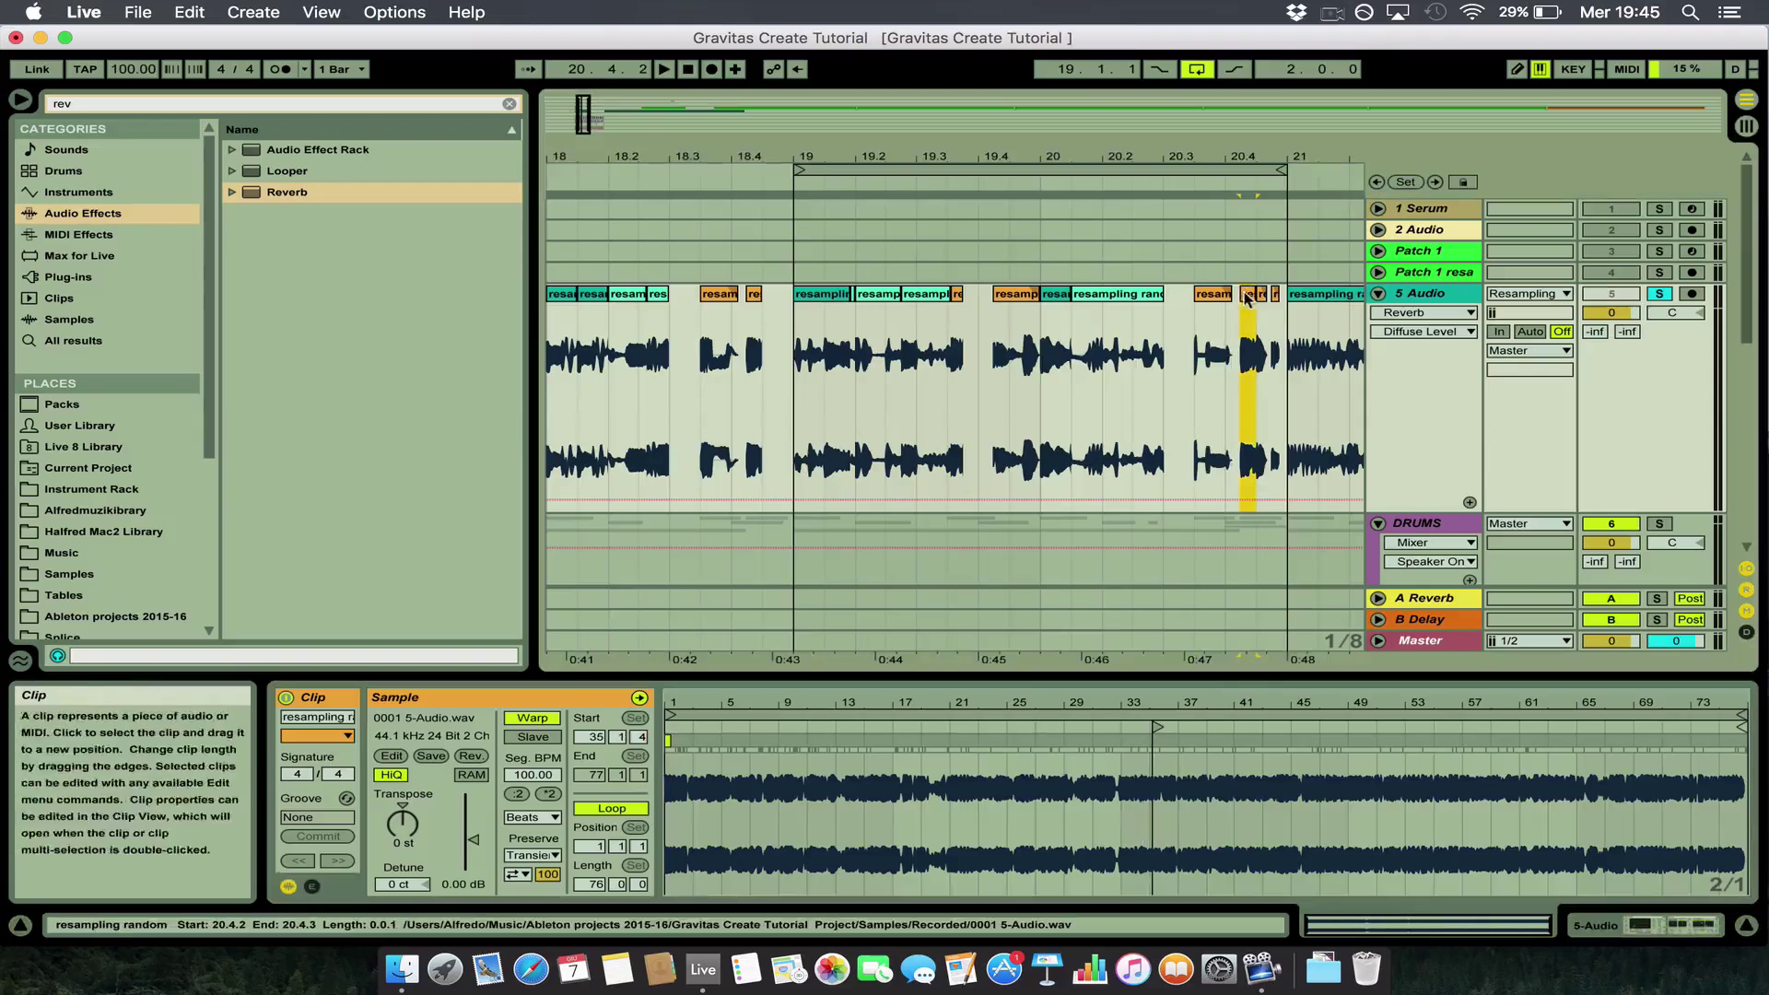
left_click_drag(1154, 727, 1010, 726)
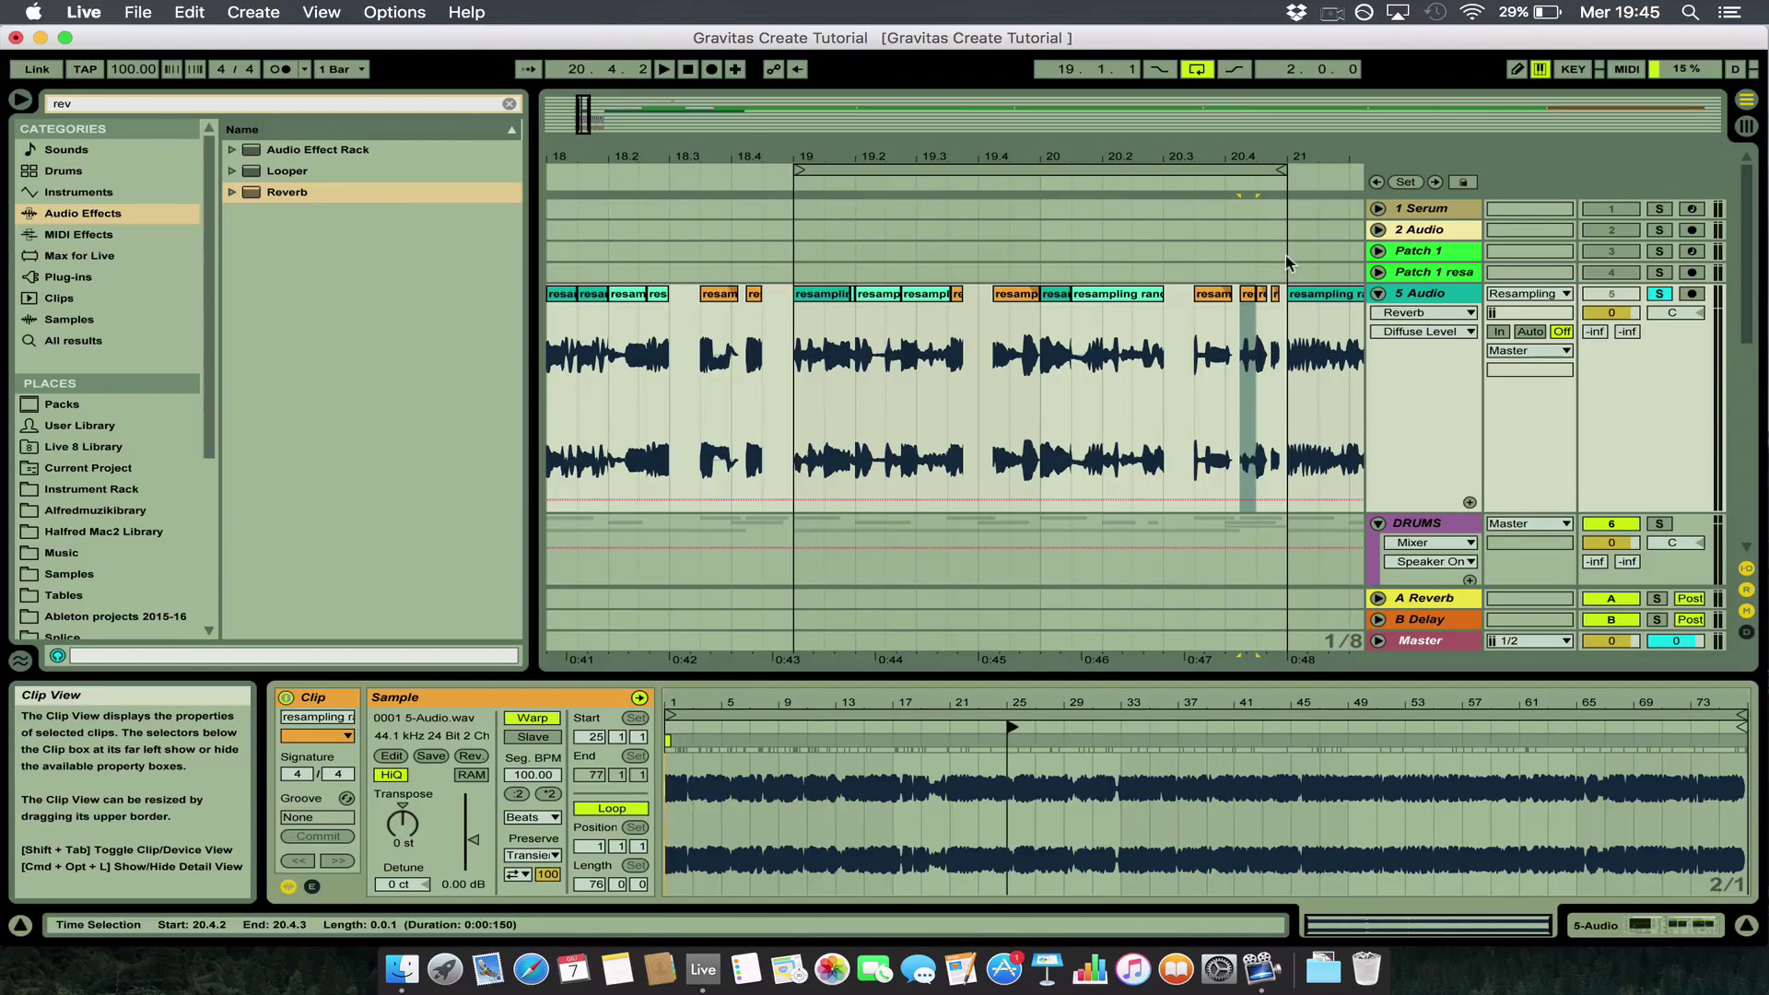
left_click(1261, 304)
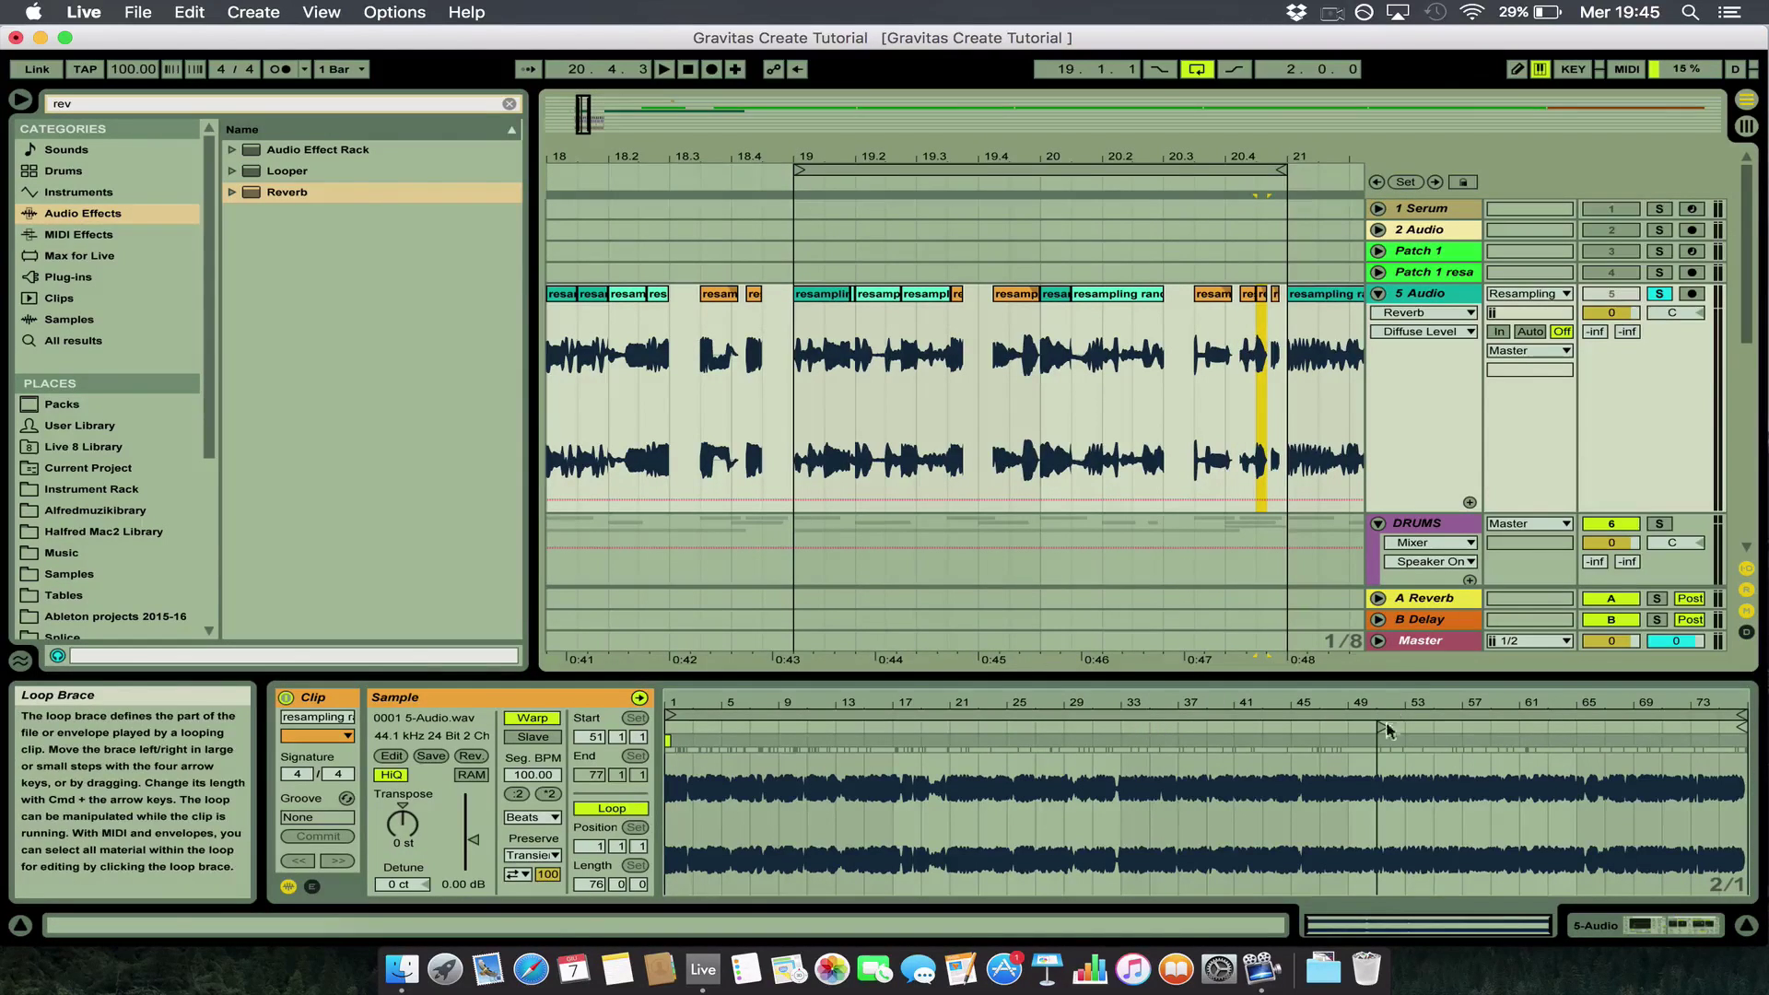
left_click_drag(1388, 722, 1219, 725)
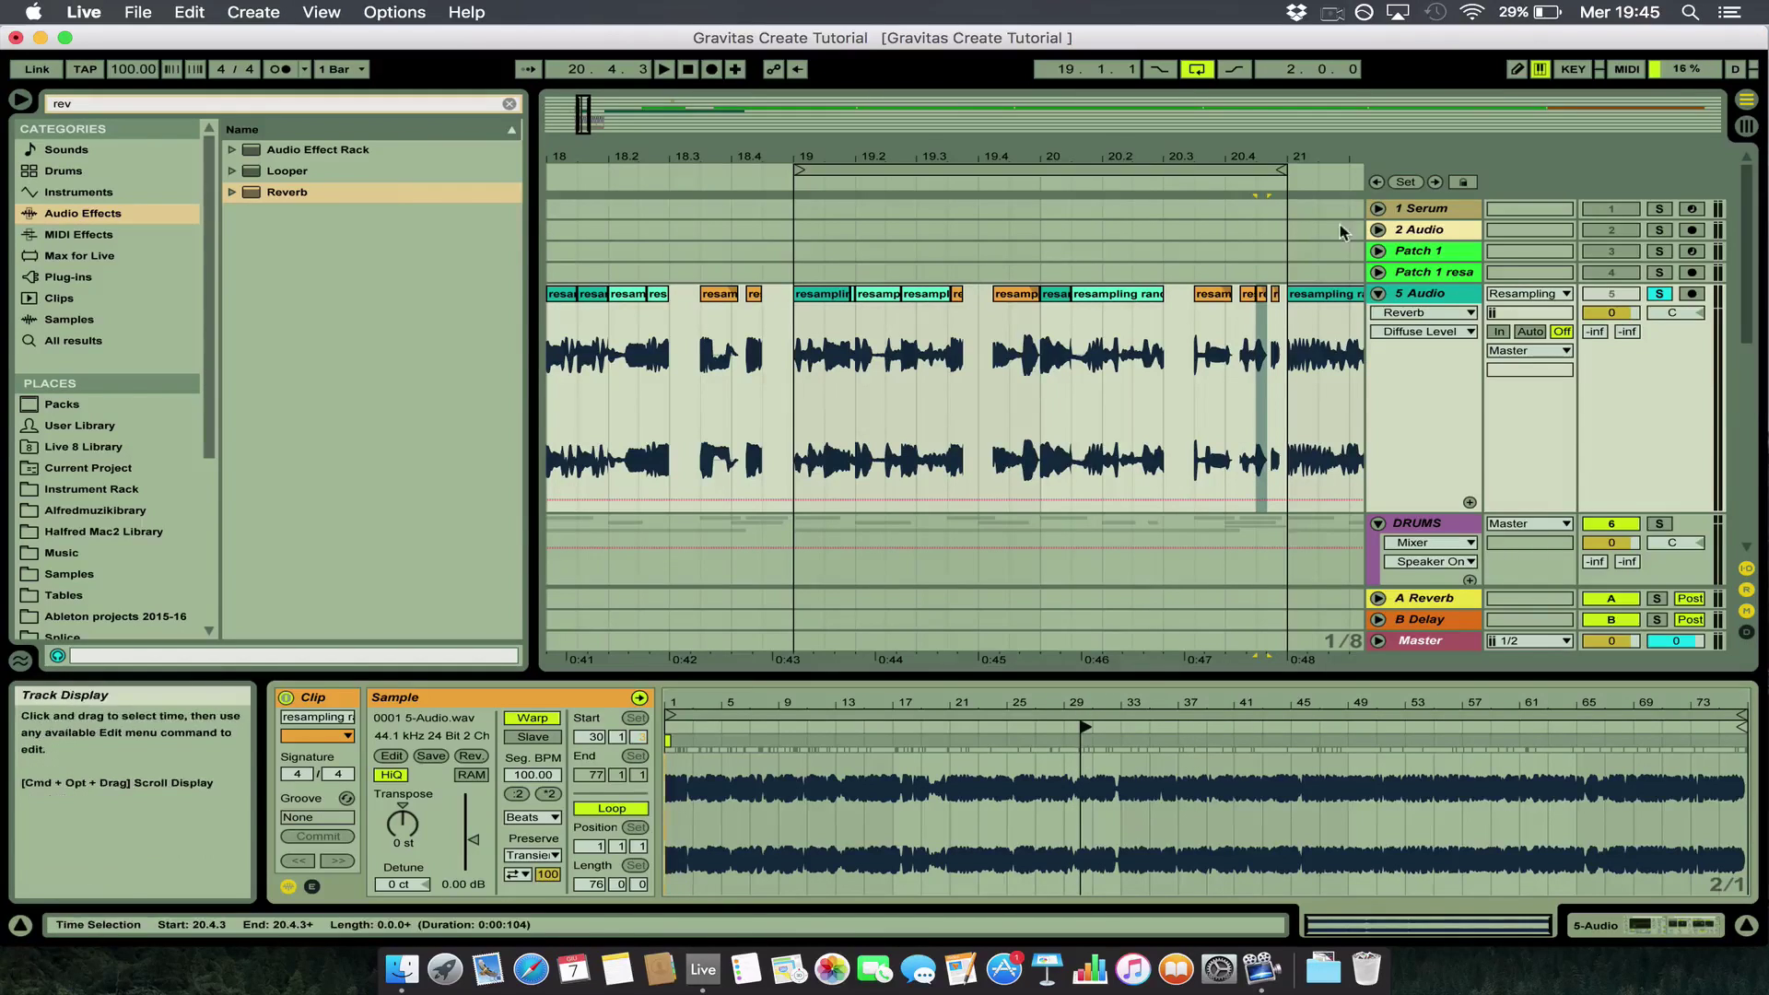
left_click(1272, 304)
left_click_drag(1391, 728, 1067, 737)
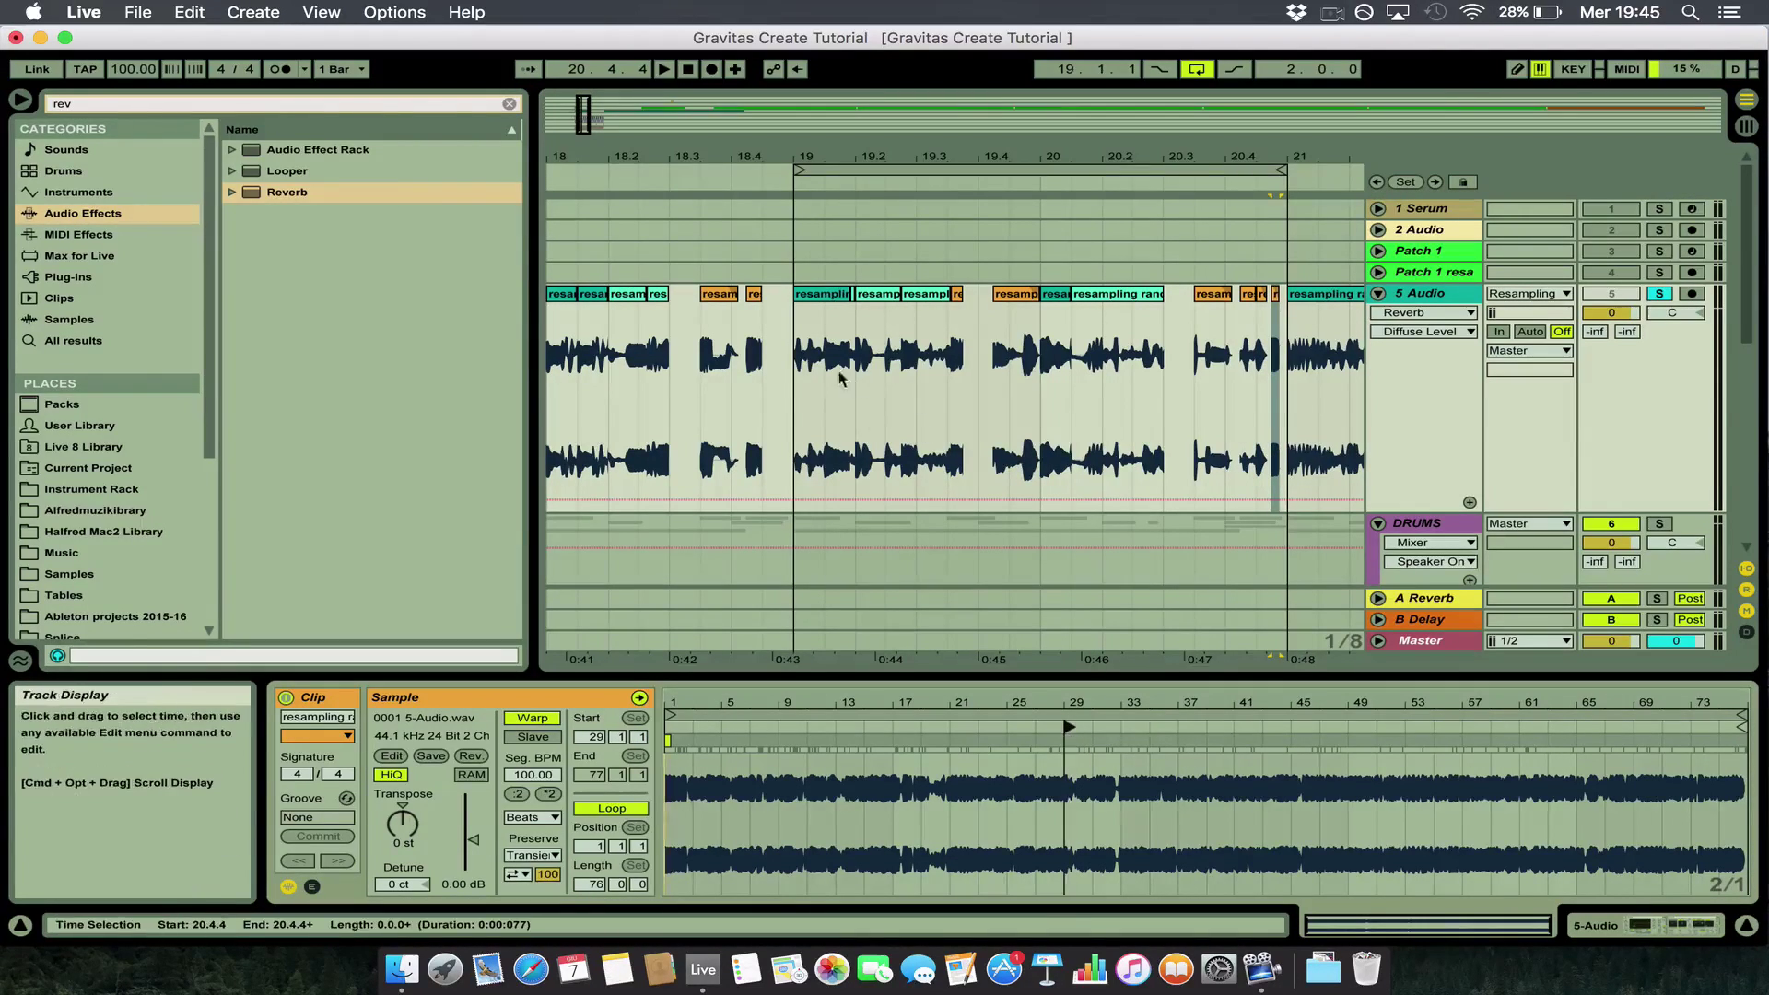
Play the phrase from 18.4.3 to audition the varied slices in bars 19 and 20.
left_click(792, 360)
key("minus")
key("minus")
key("space")
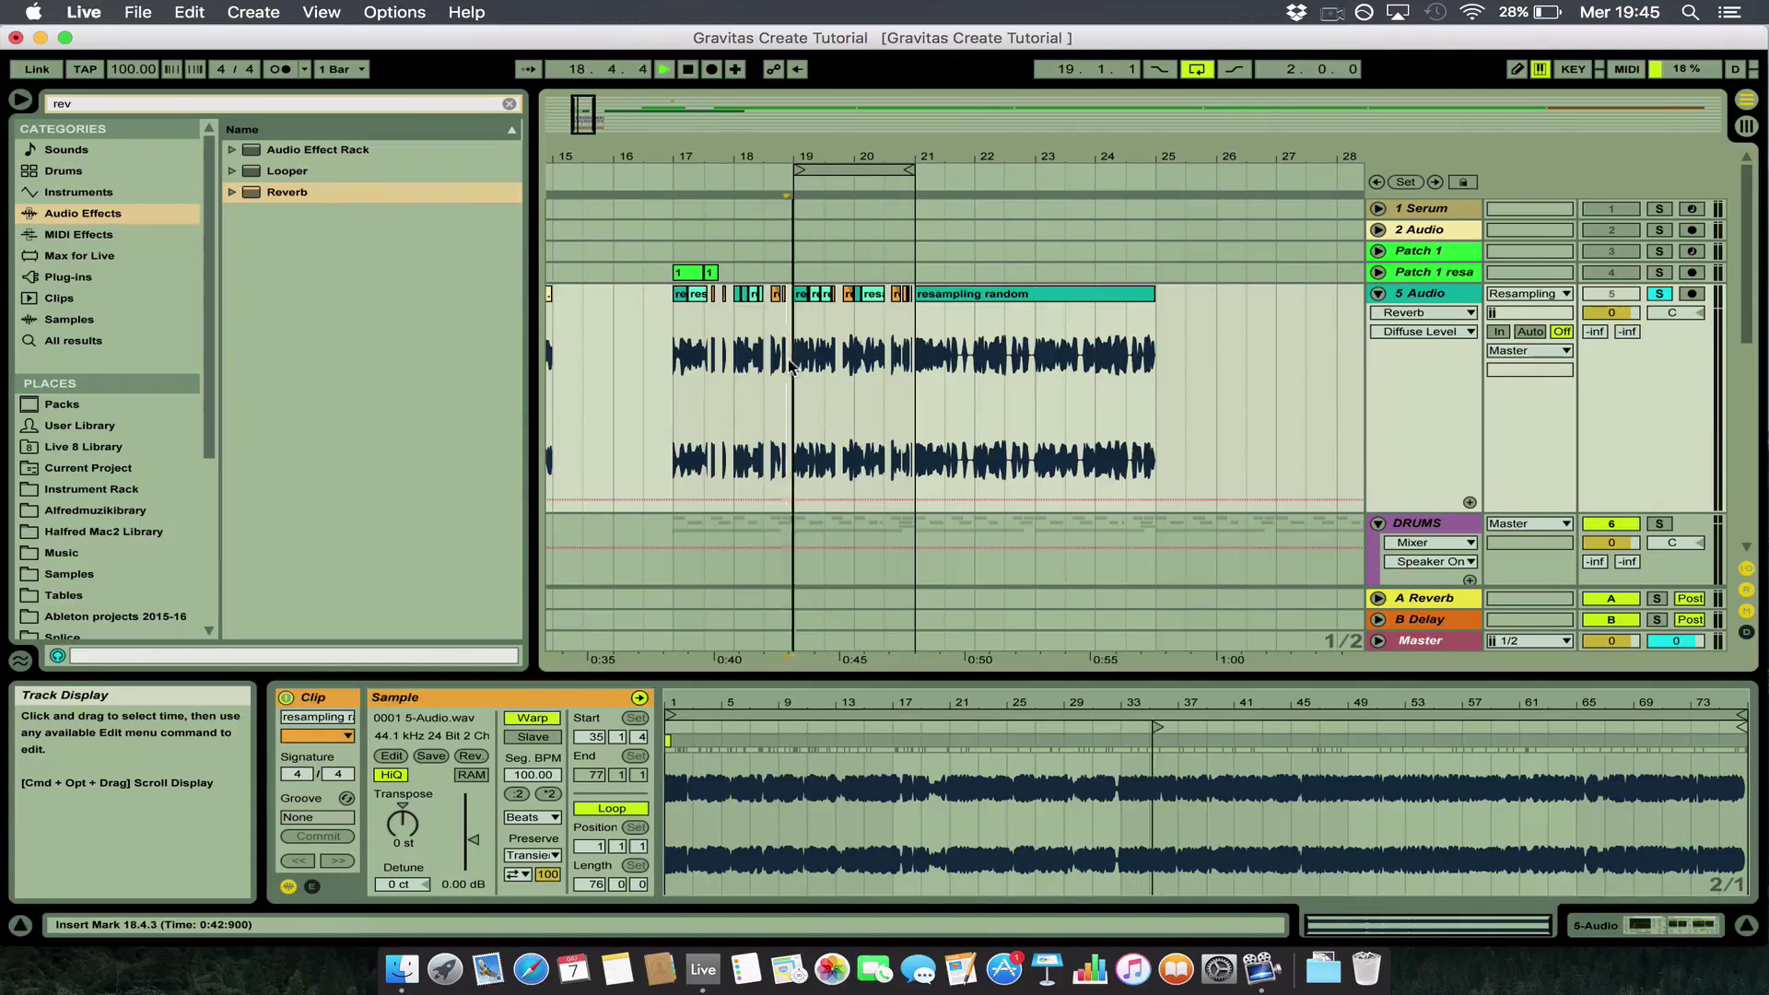
scroll(857, 368, "down", 3)
scroll(857, 369, "left", 3)
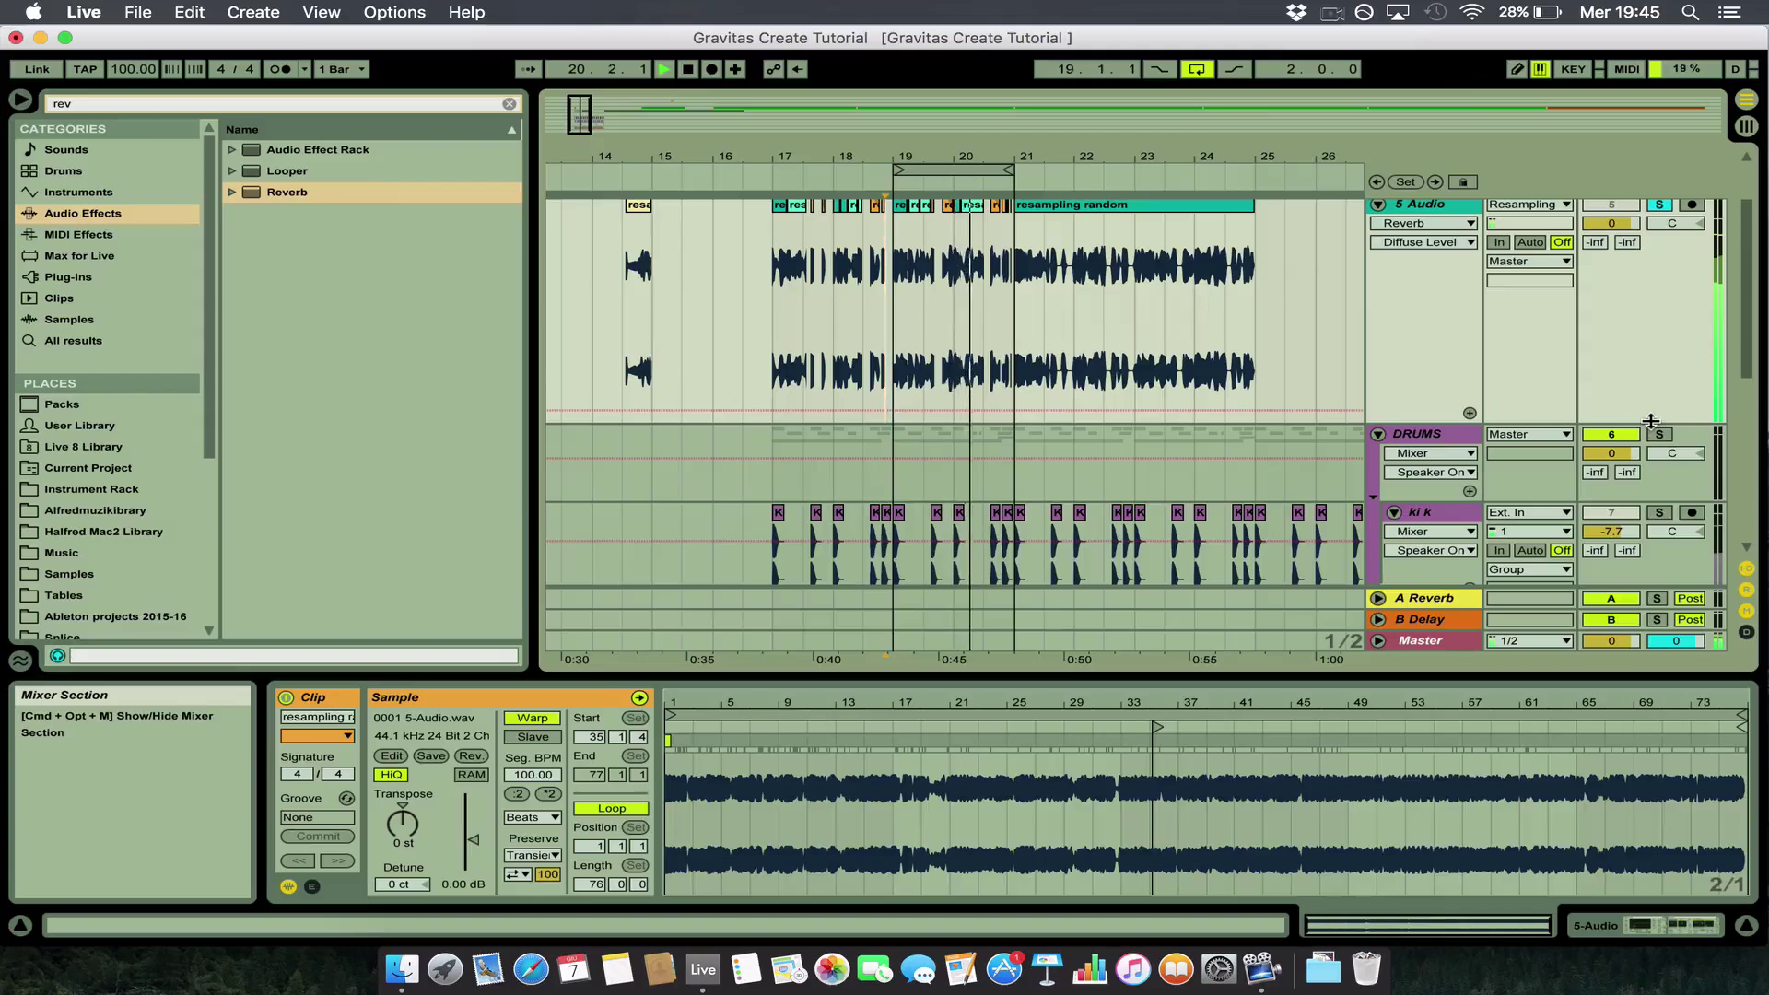
Turn off solo on the 5 Audio track and play it with the drums, extending the loop to 17.1.1 through 25.1.1.
left_click_drag(898, 170, 793, 178)
key("space")
left_click(1657, 203)
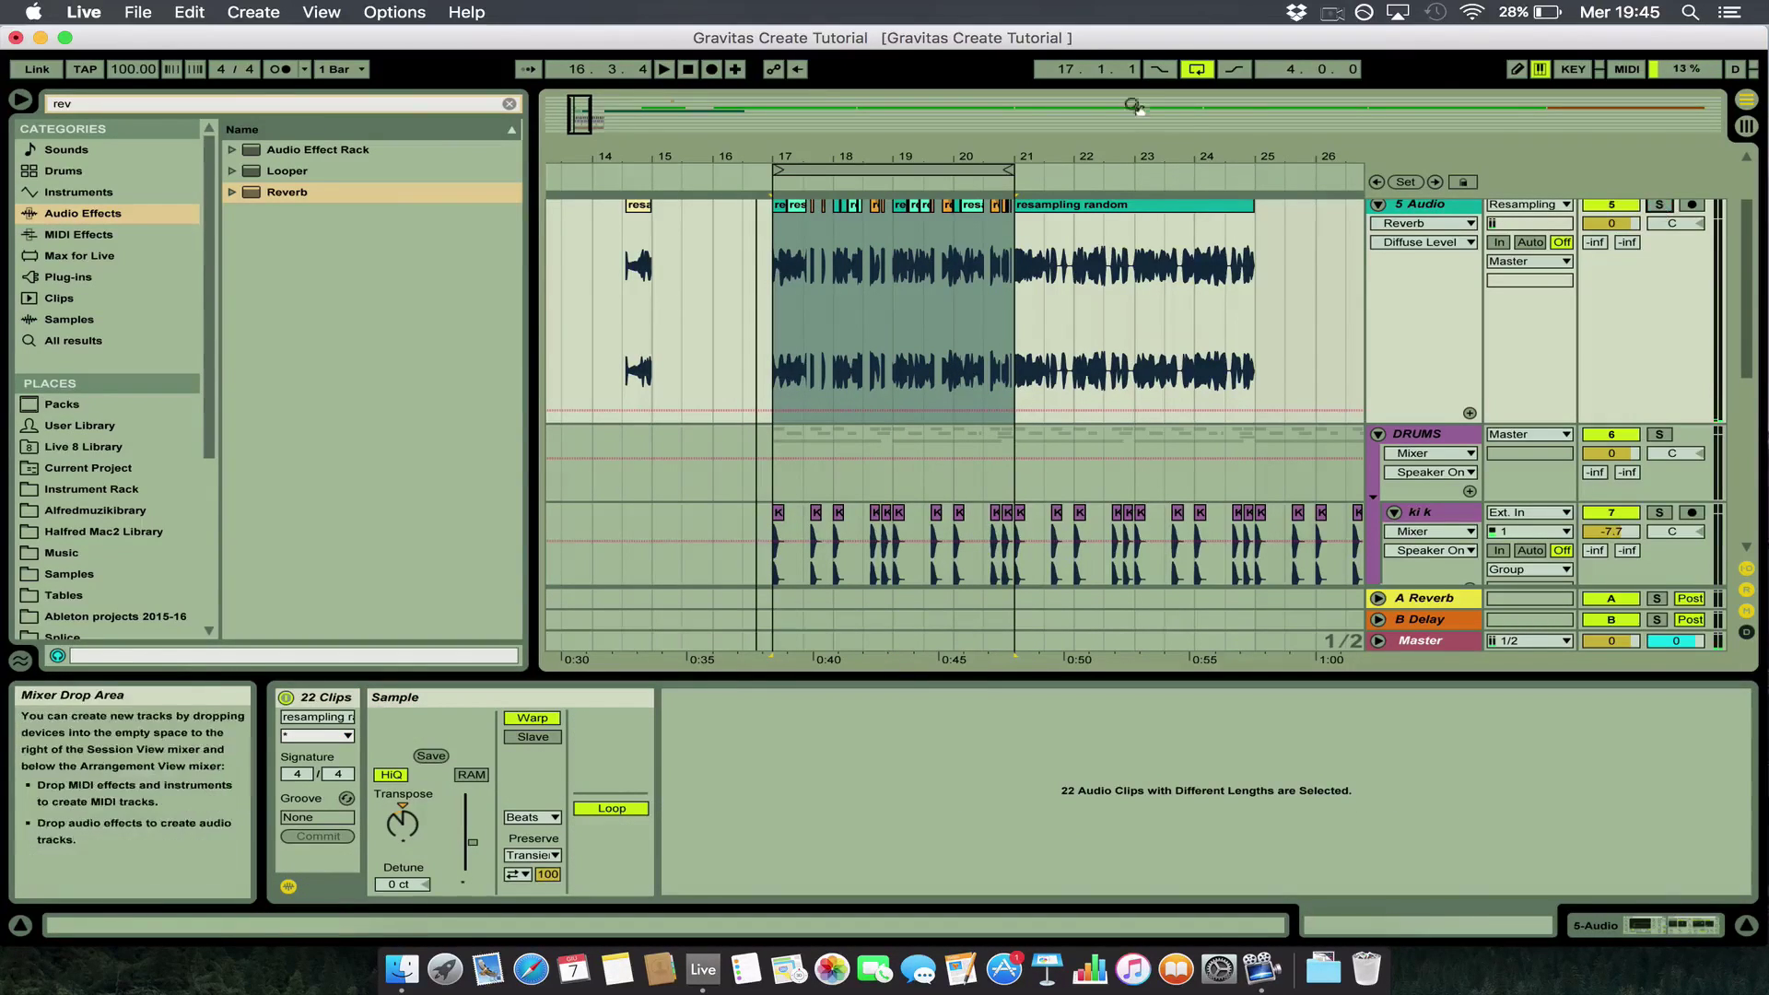
key("space")
left_click_drag(1013, 170, 1258, 179)
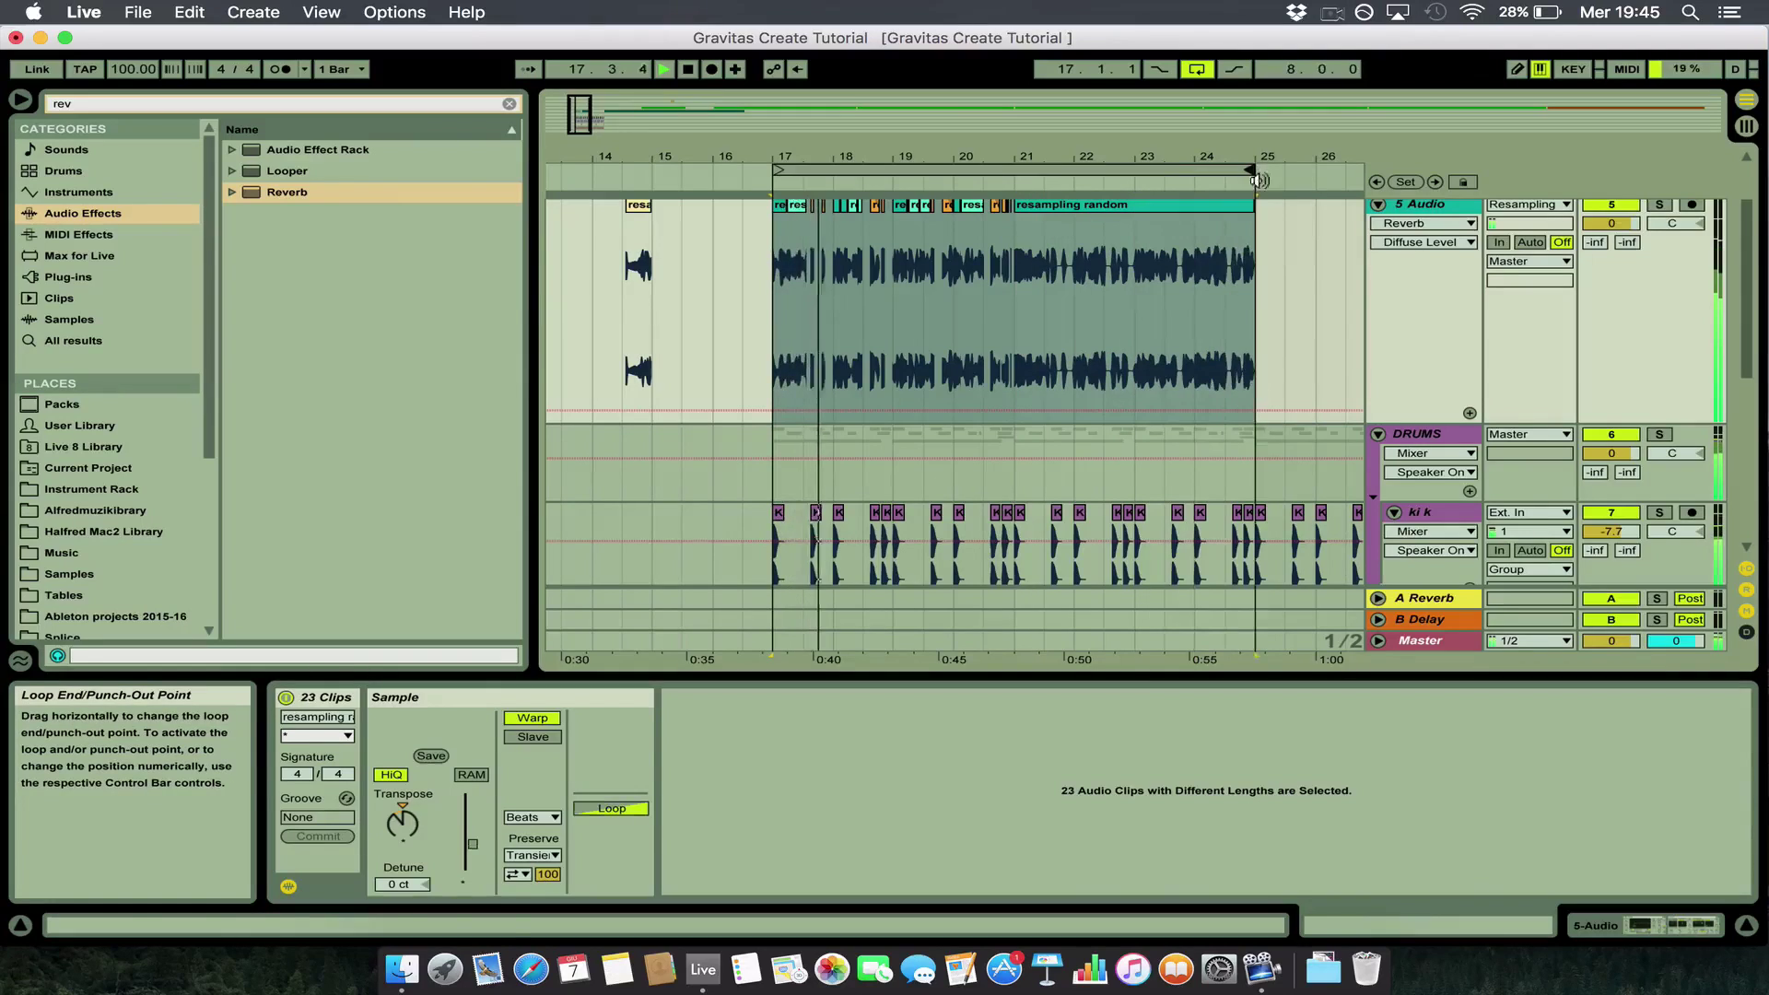
Fold the DRUMS group, place the insert mark at 17.1.1 on Patch 1 and show the 5 Audio track unfolded.
scroll(1289, 298, "up", 3)
left_click(1377, 293)
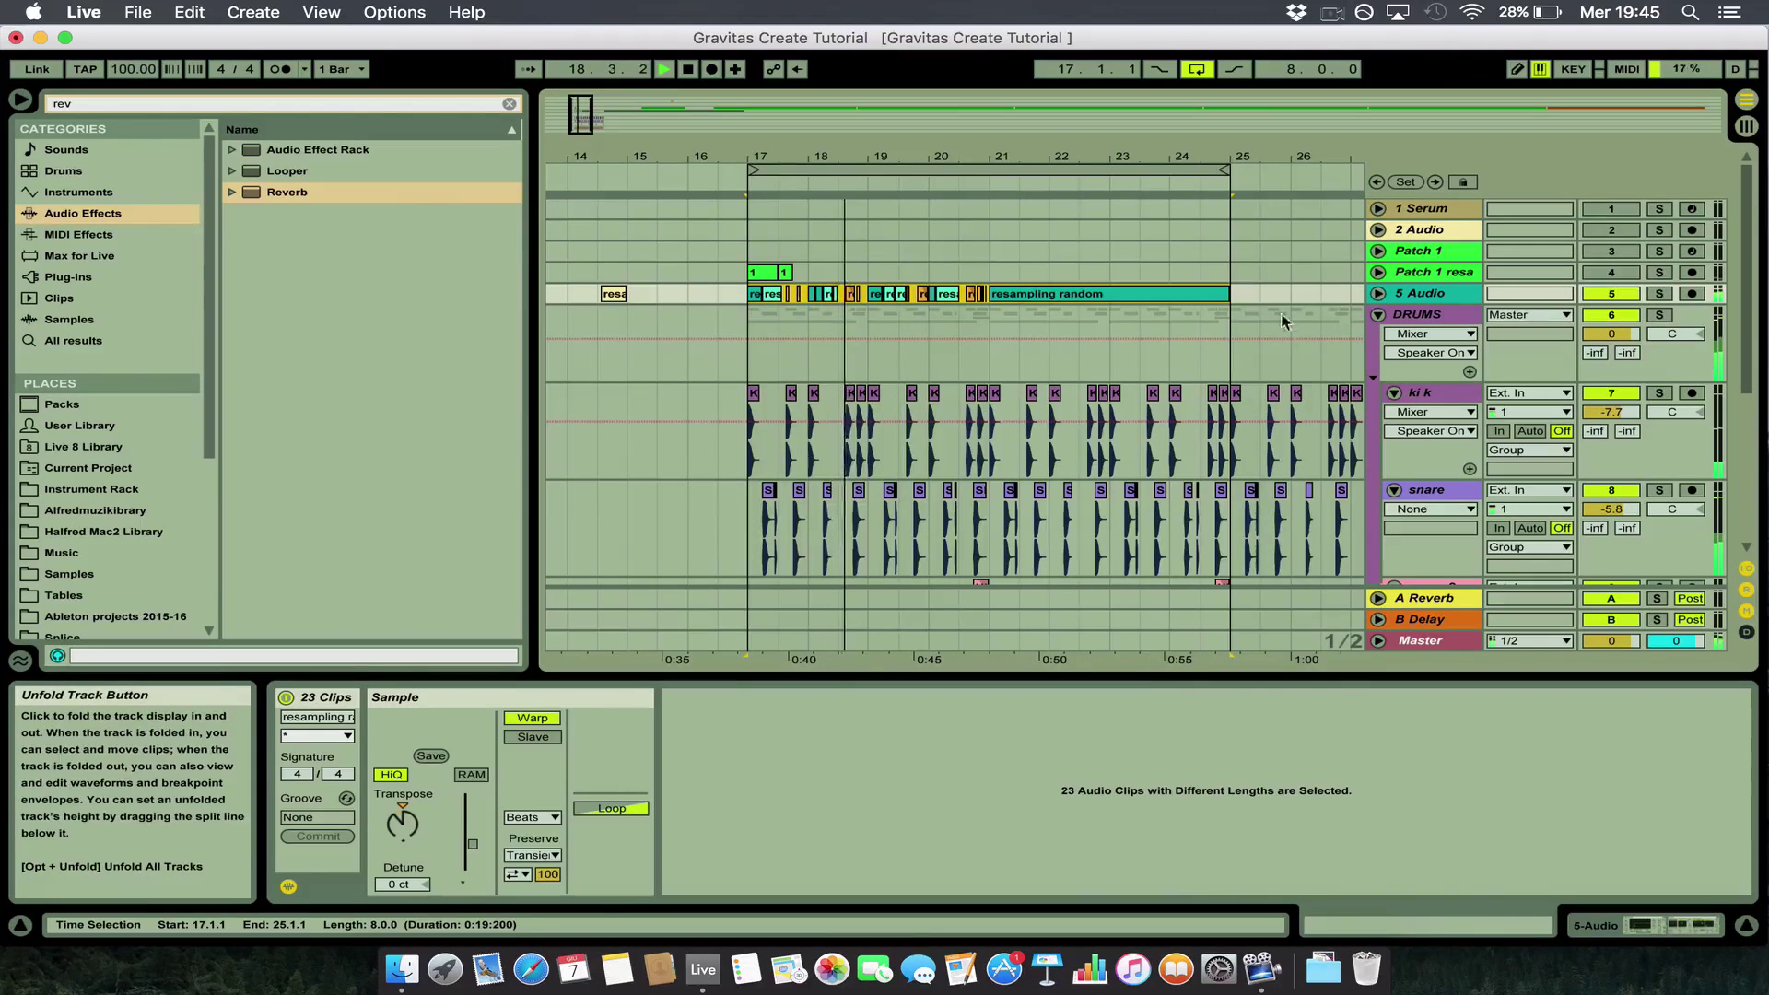
left_click(1214, 313)
left_click(1378, 314)
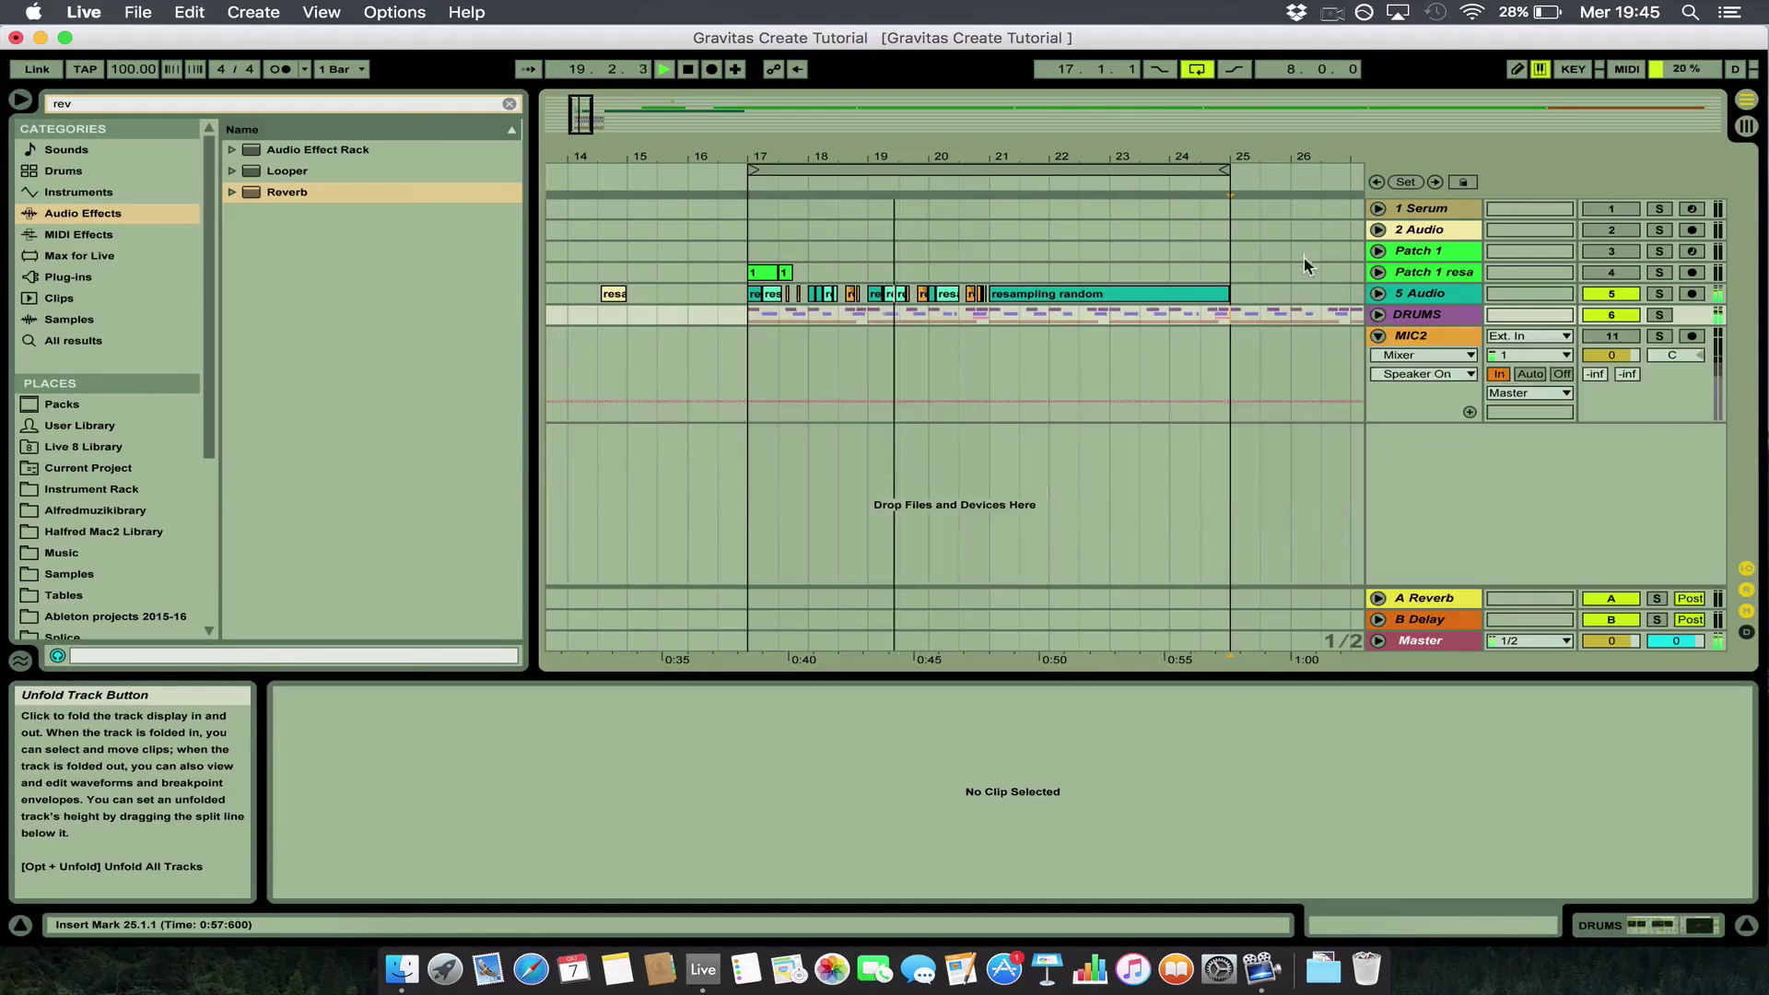
left_click(735, 247)
scroll(735, 247, "left", 3)
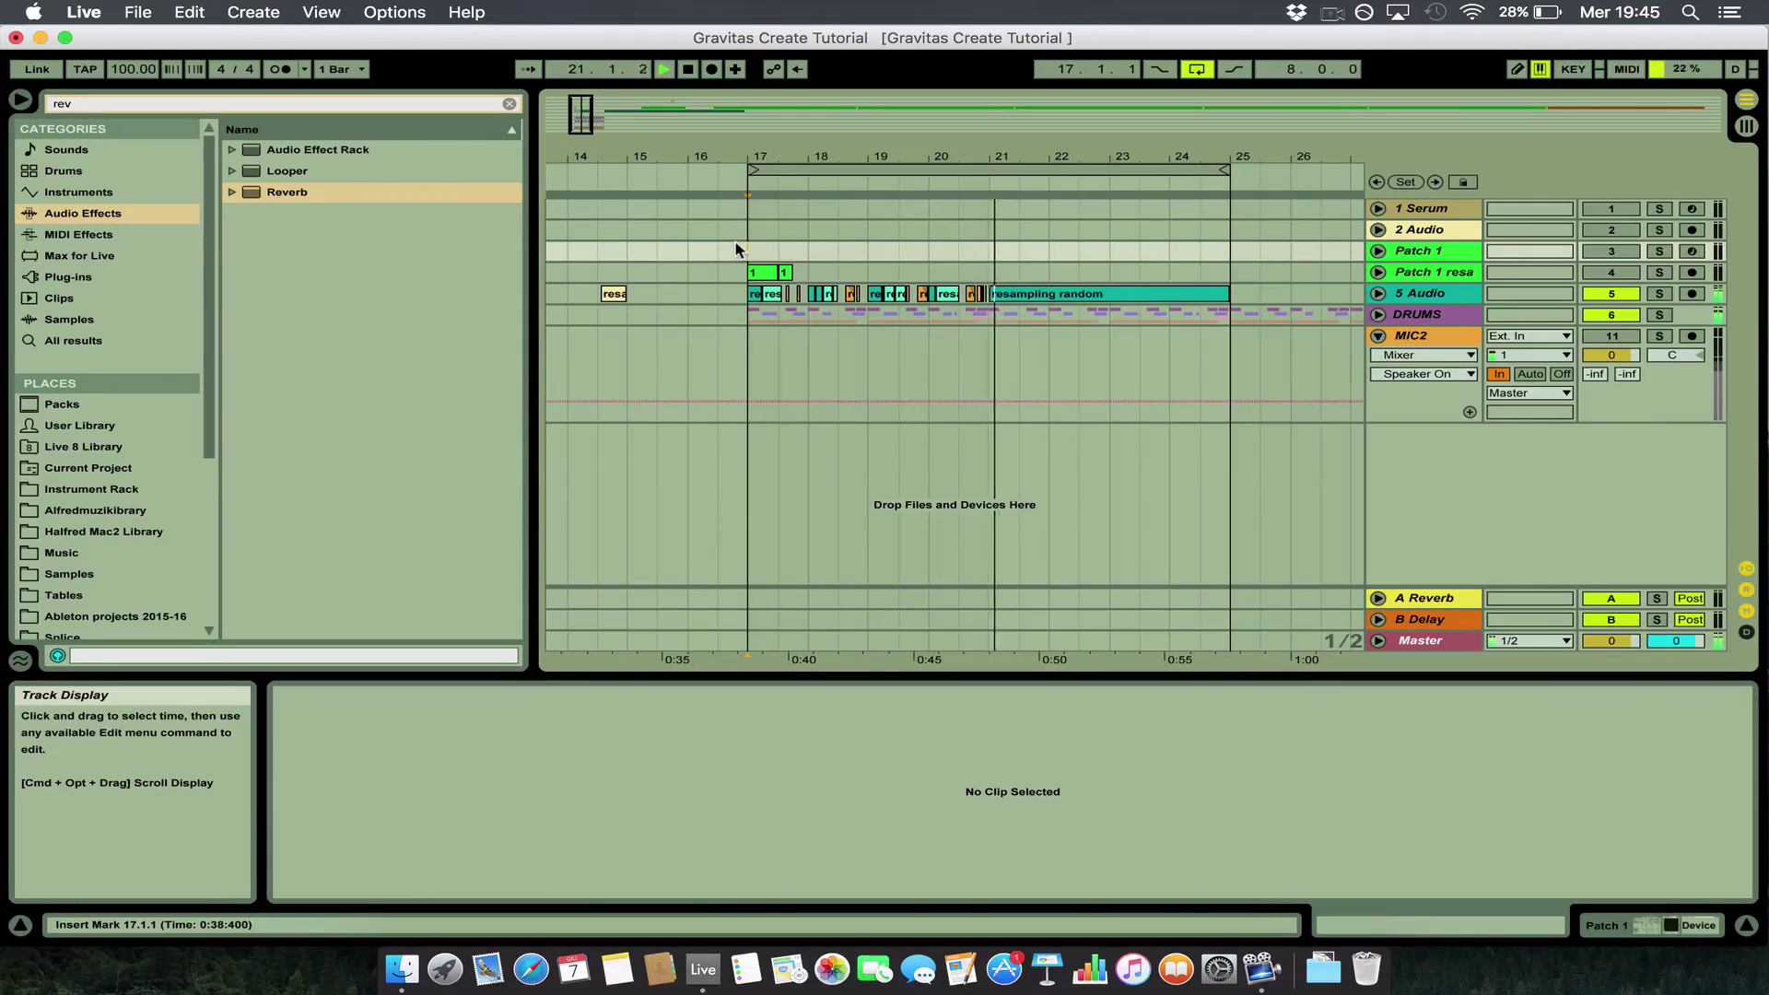
left_click(1378, 293)
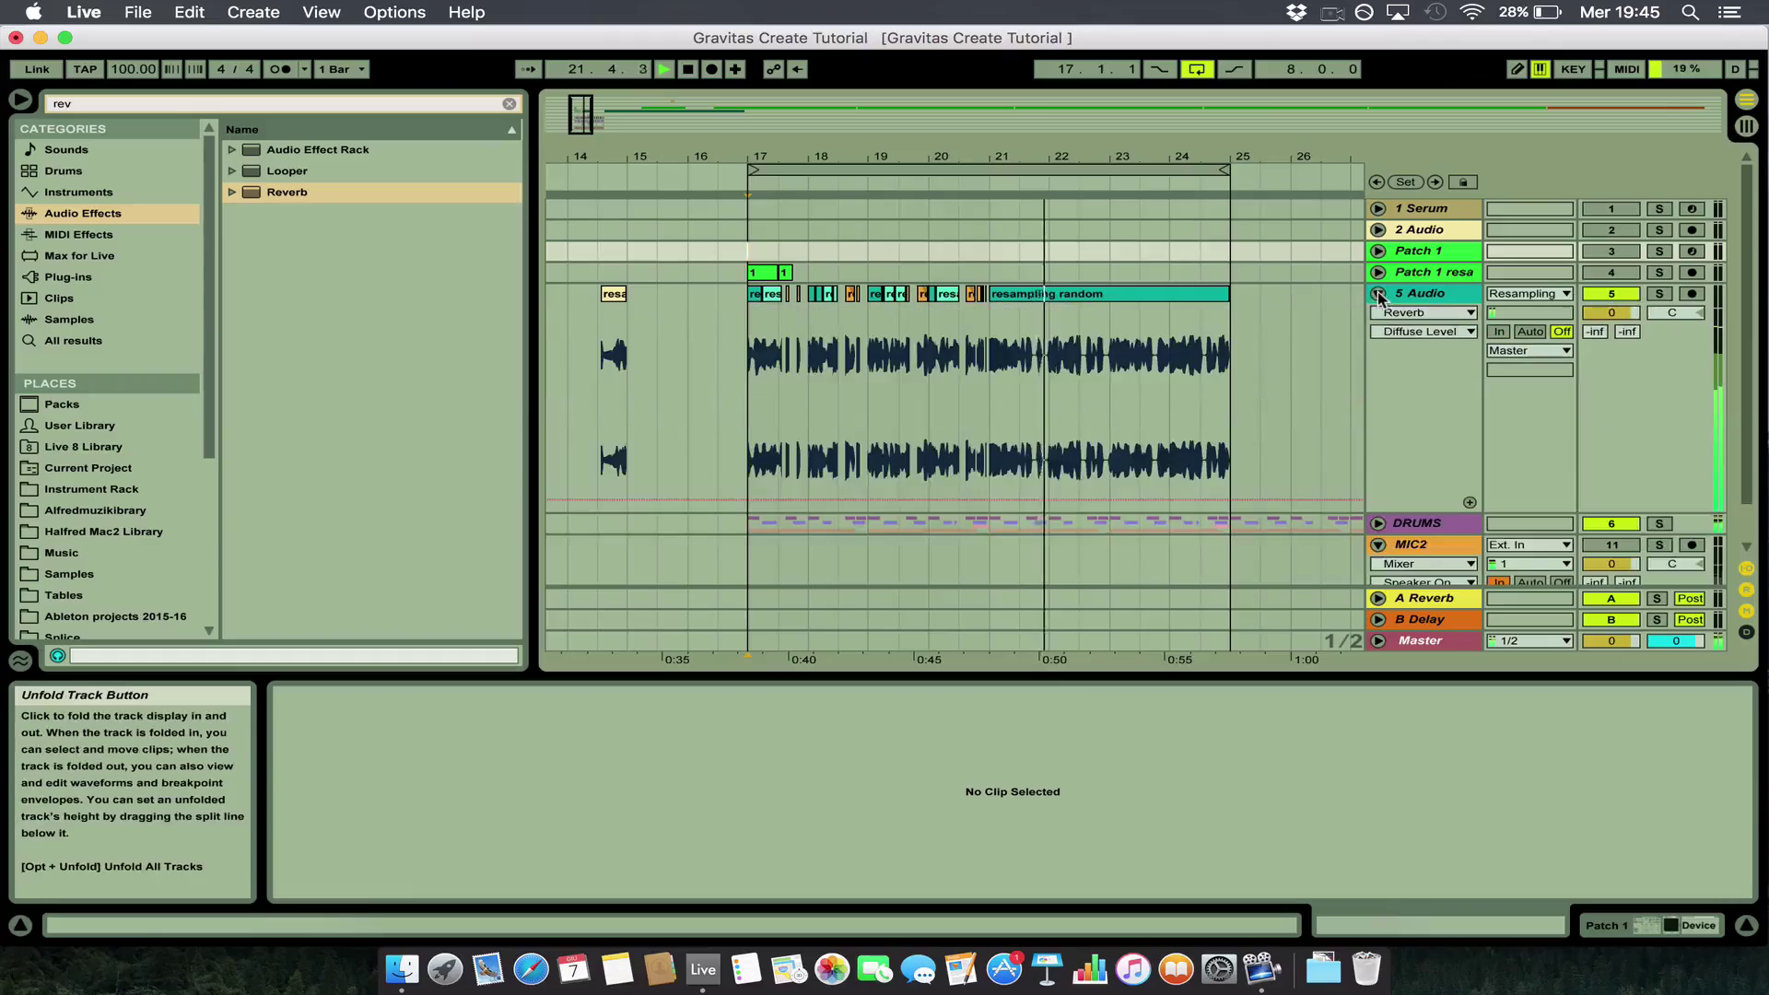